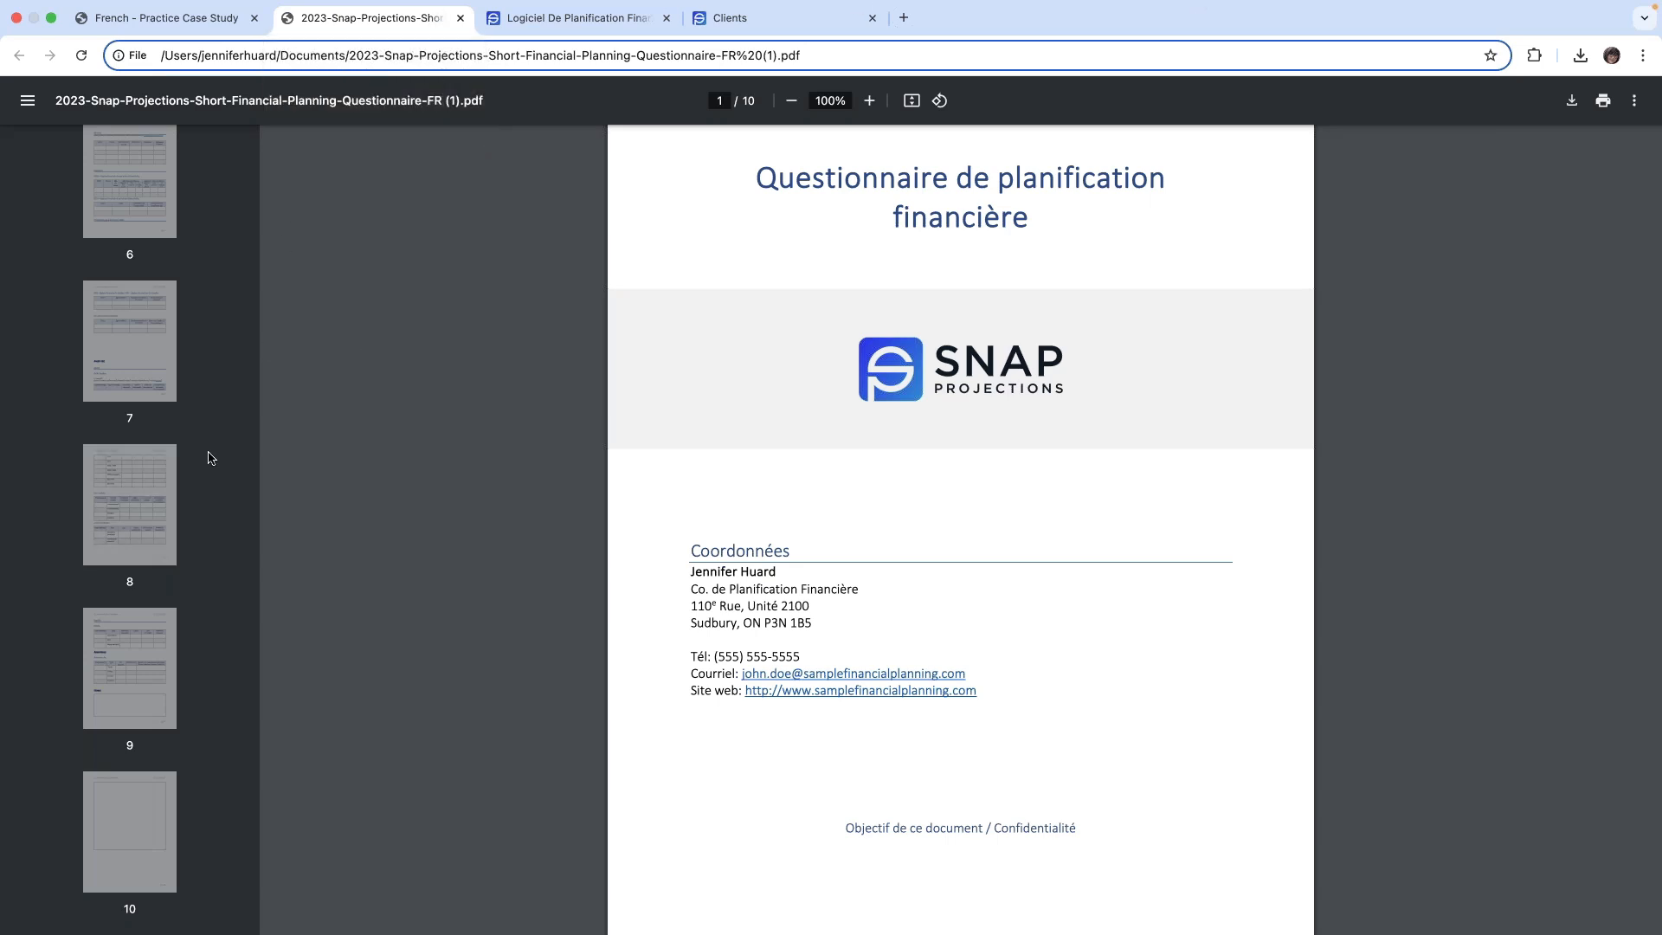
- Look through the page thumbnails of the French financial planning questionnaire PDF
scroll(211, 463, "up", 5)
scroll(207, 473, "up", 3)
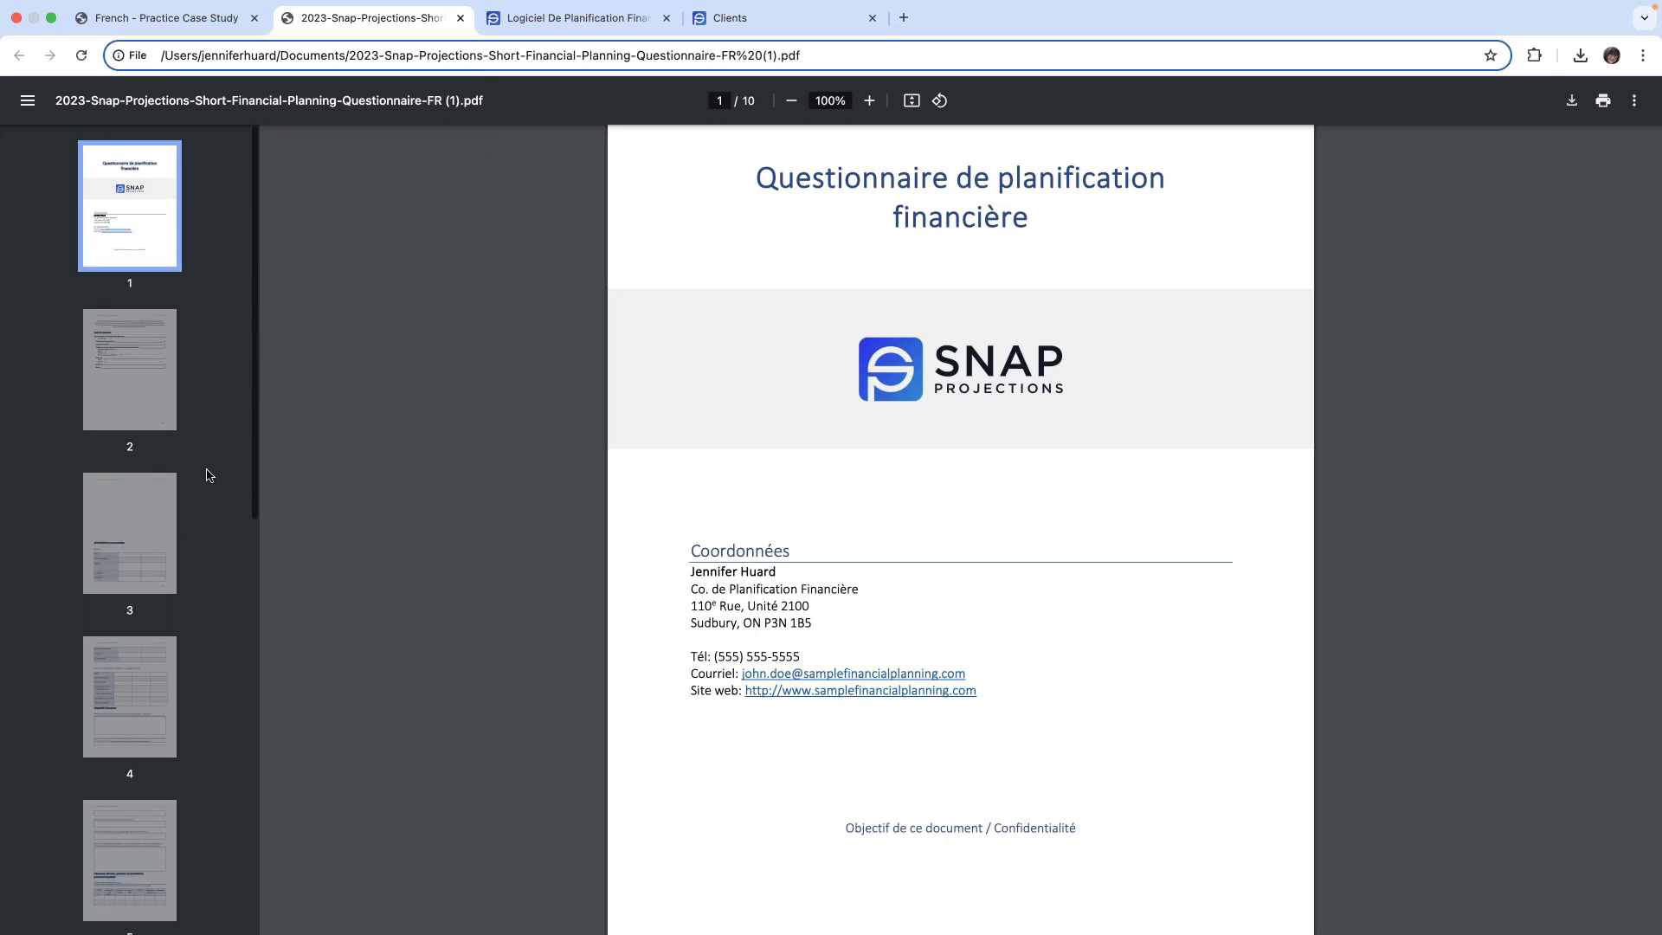
scroll(207, 474, "down", 10)
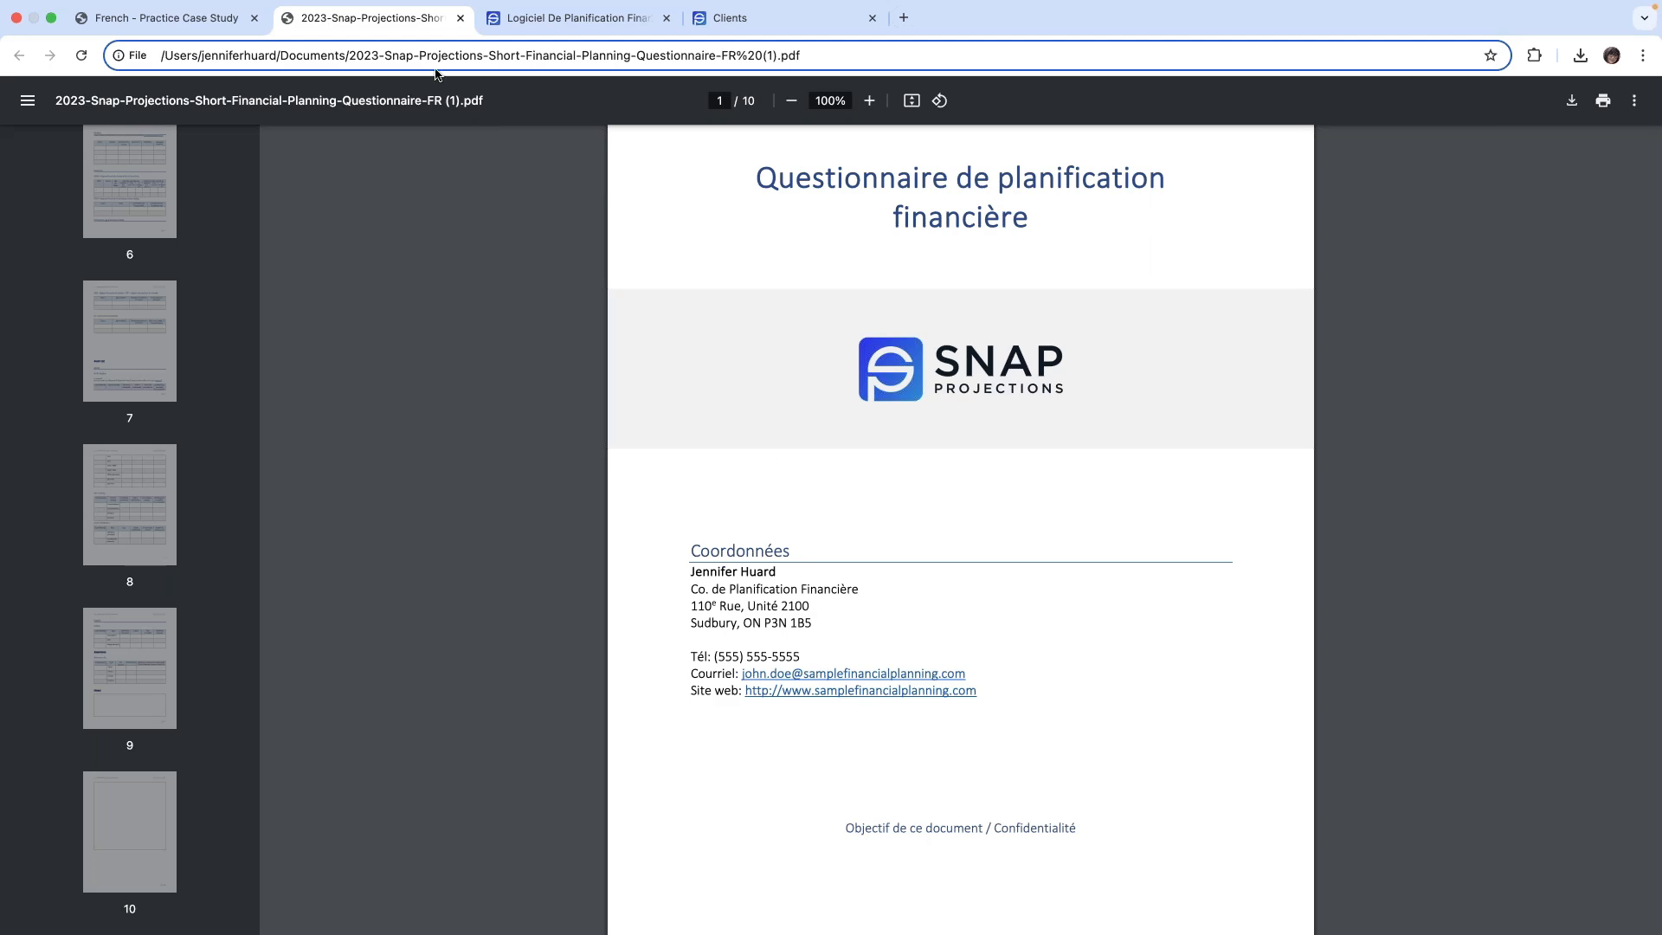
- Go from the French Snap Projections website to the client application through Connexion and open its Centre d'aide
left_click(582, 19)
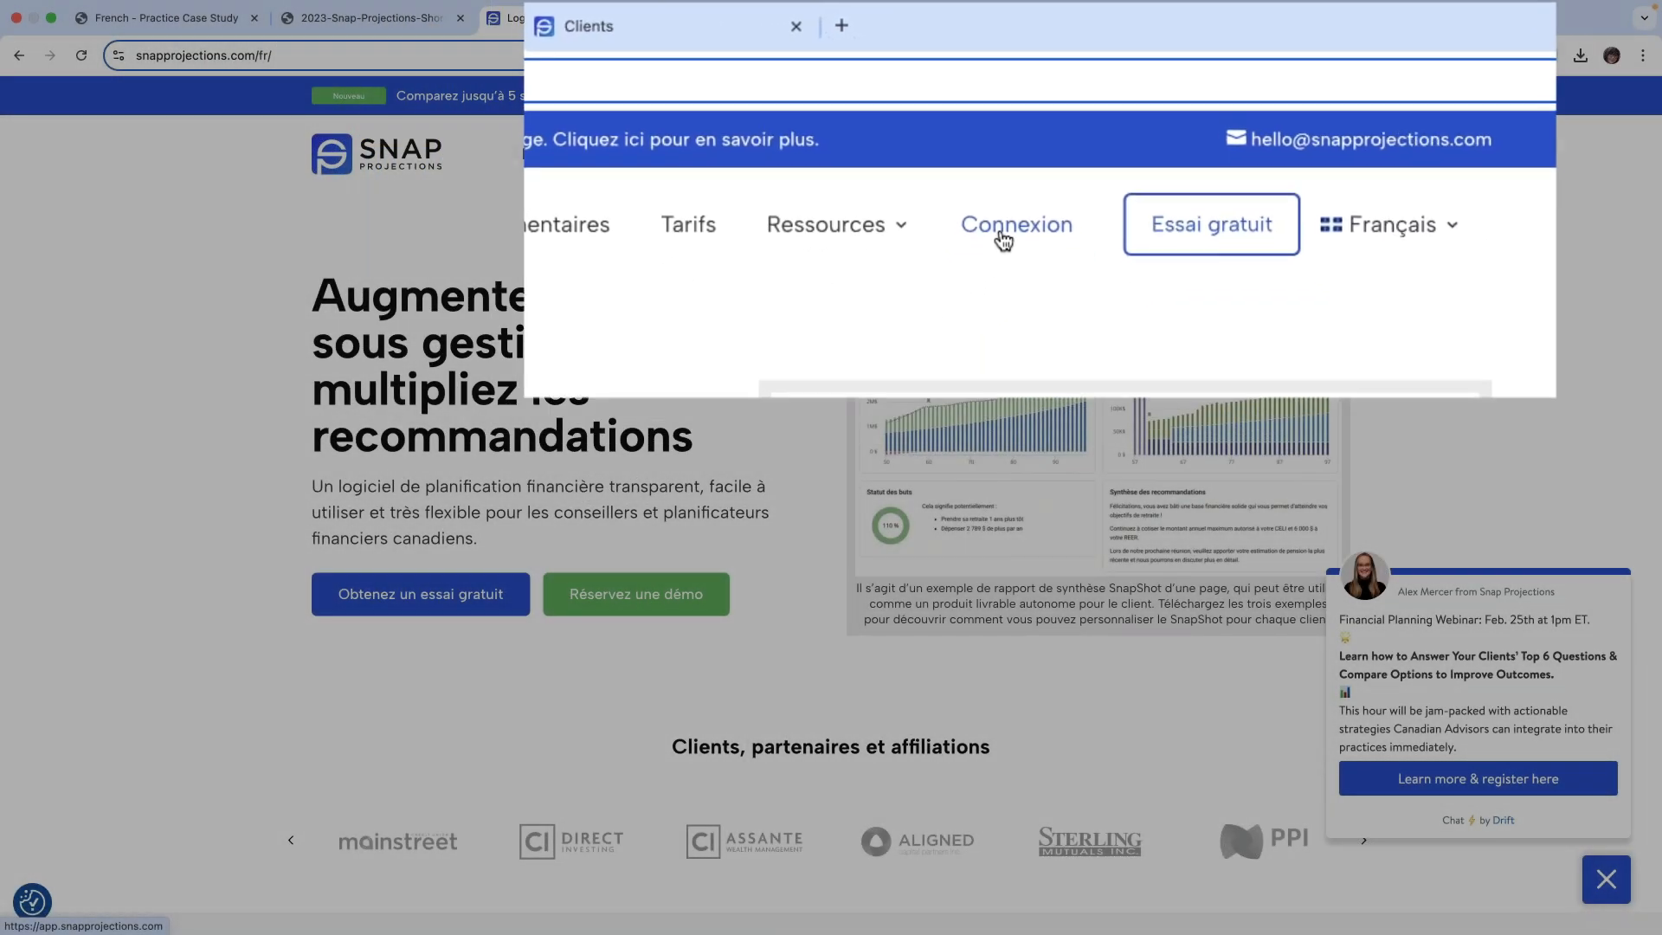
left_click(858, 336)
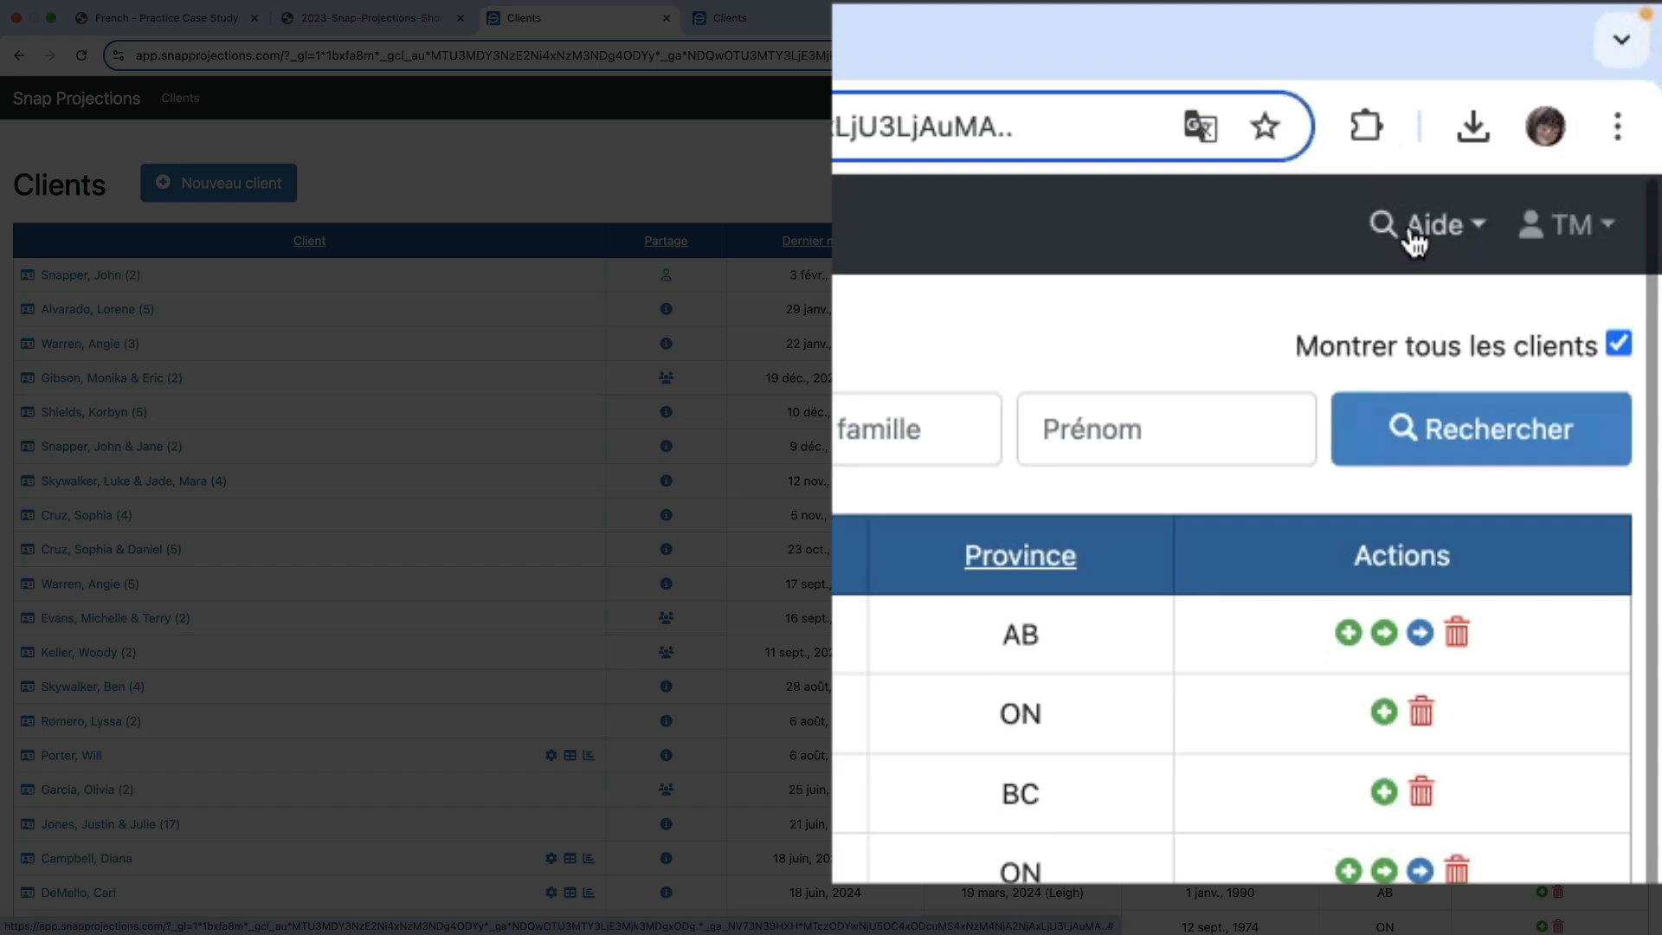
left_click(1413, 243)
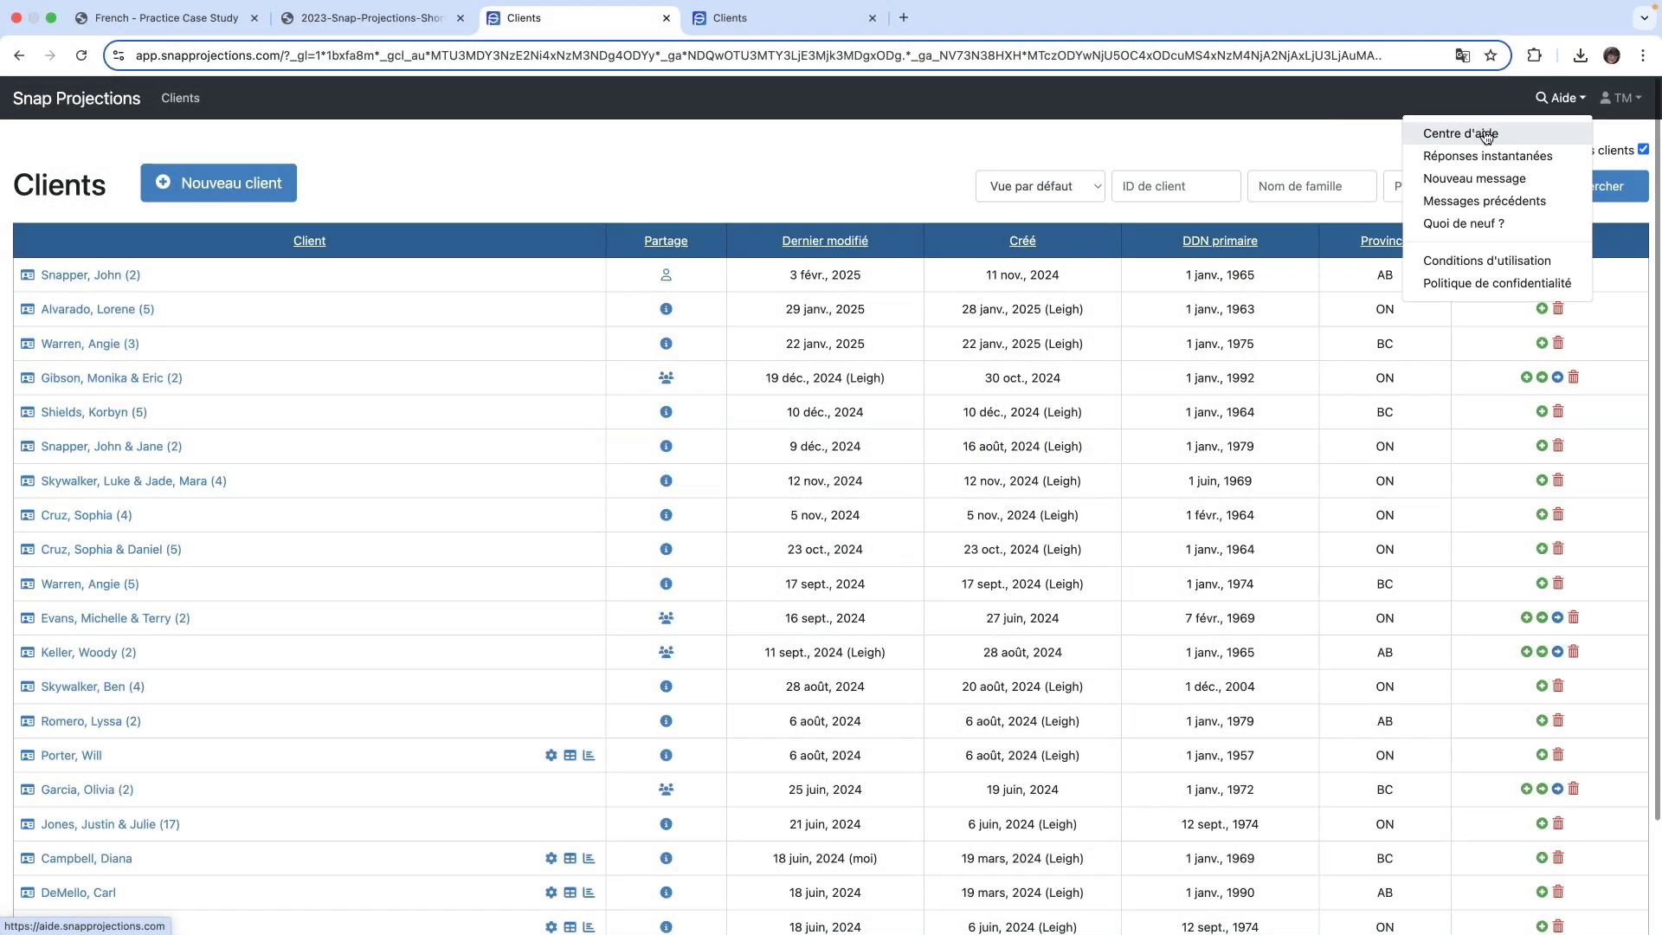
left_click(1486, 136)
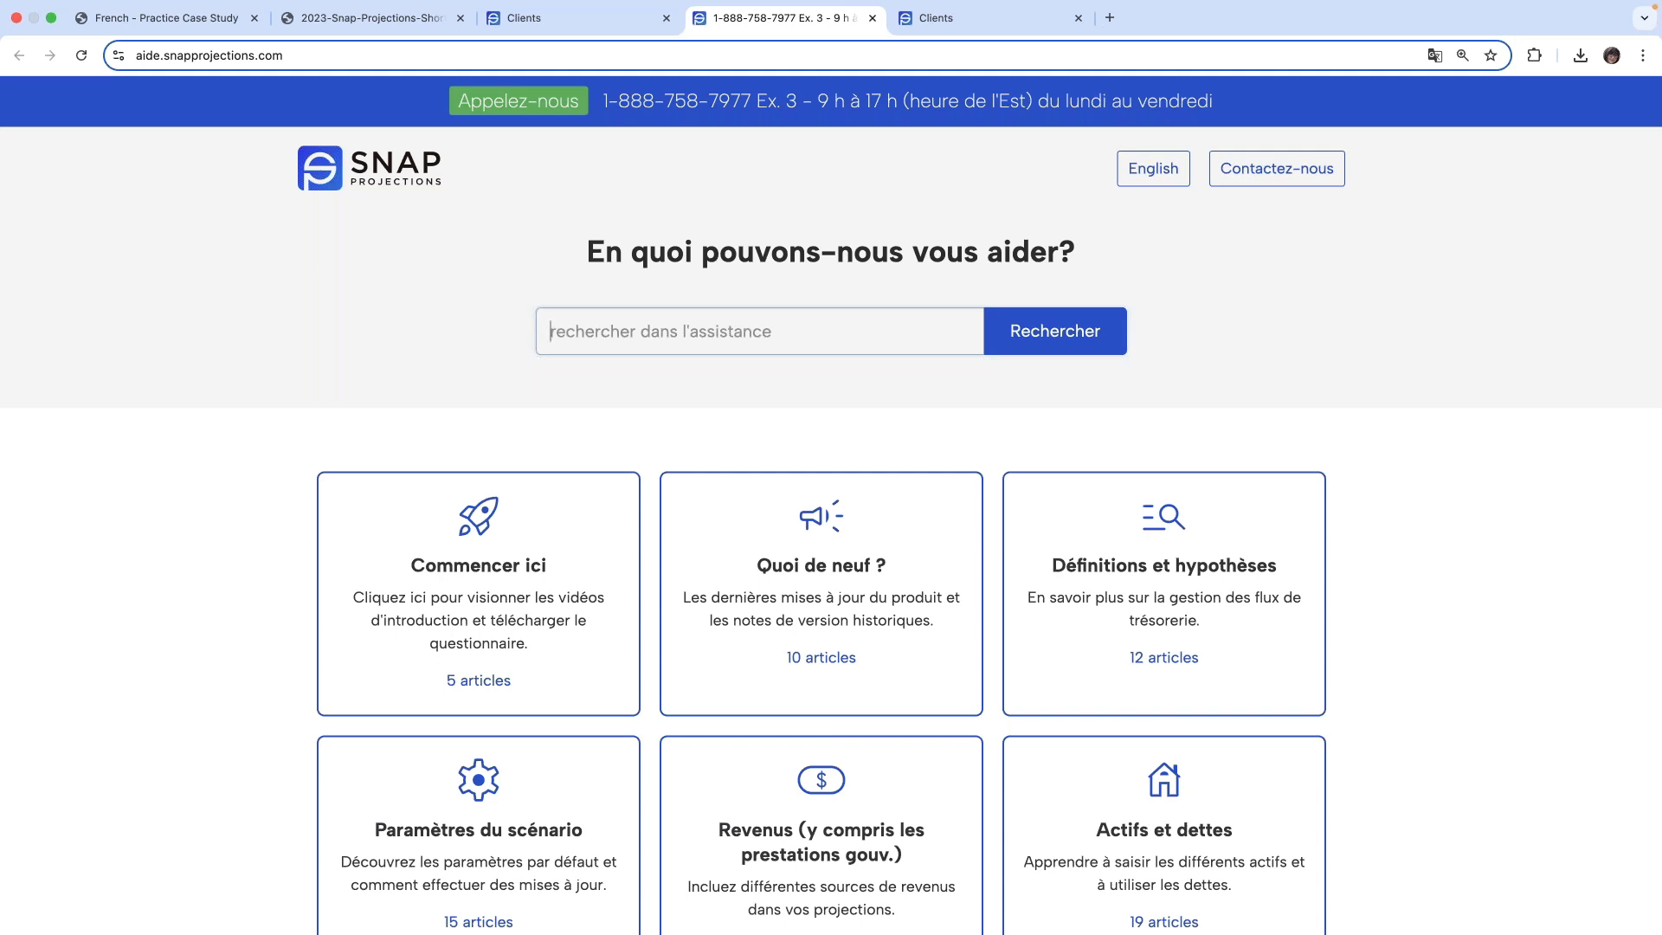
- Search the help centre for "REER", dismiss the suggestions and look over the help categories
scroll(1191, 131, "down", 1)
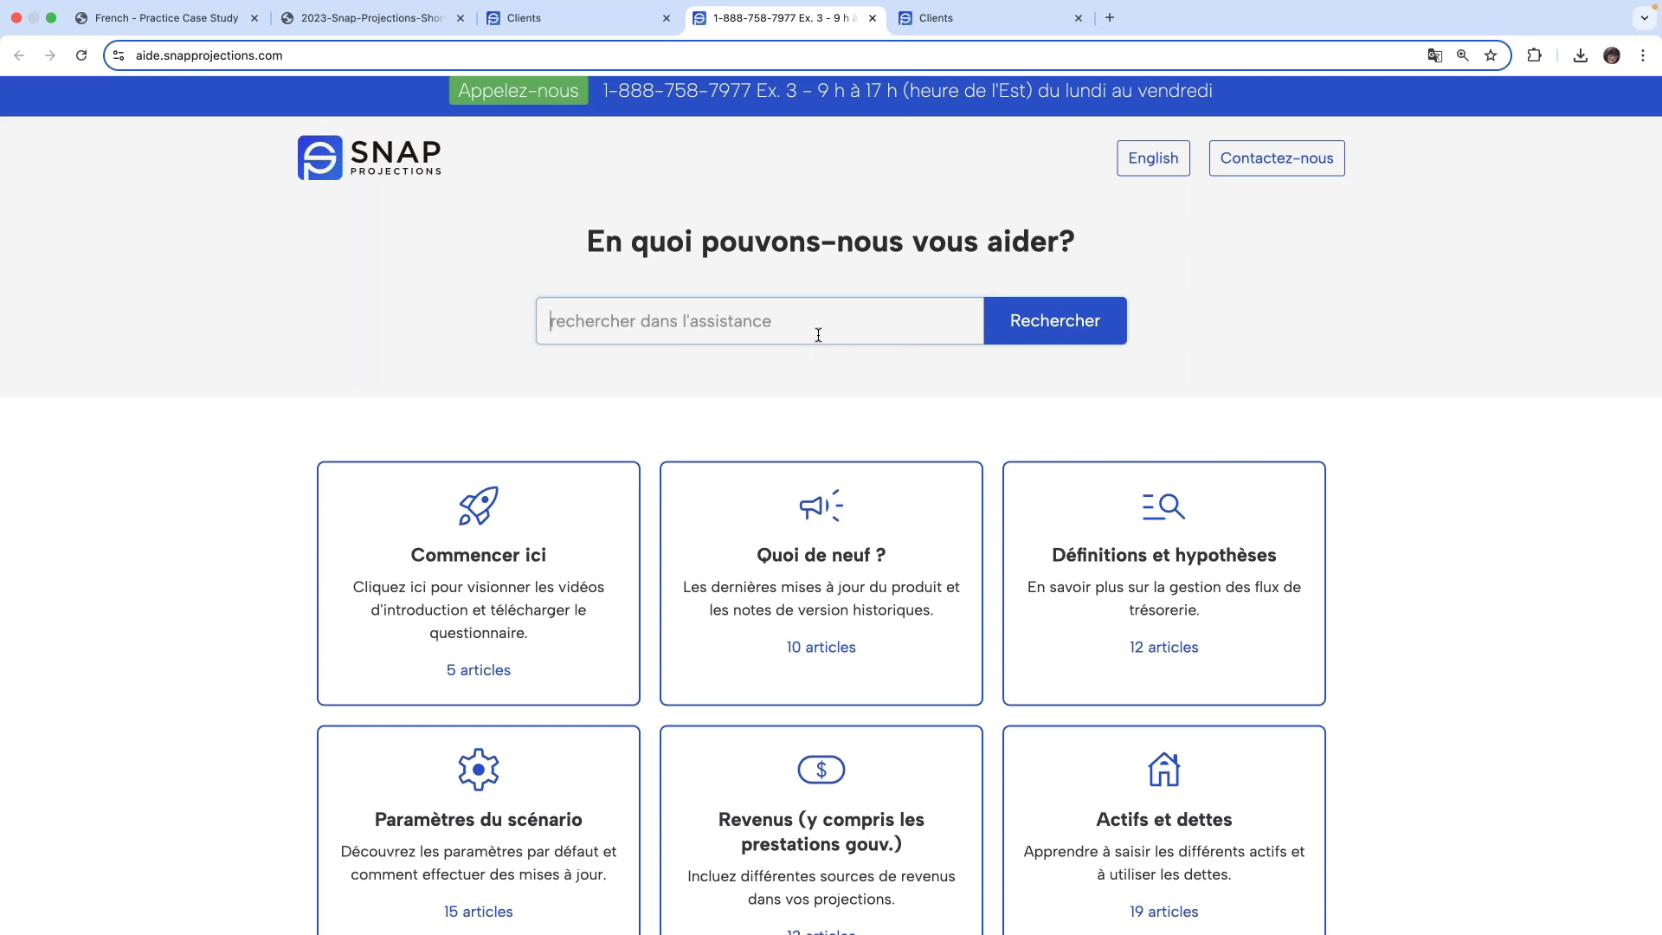
type("REER")
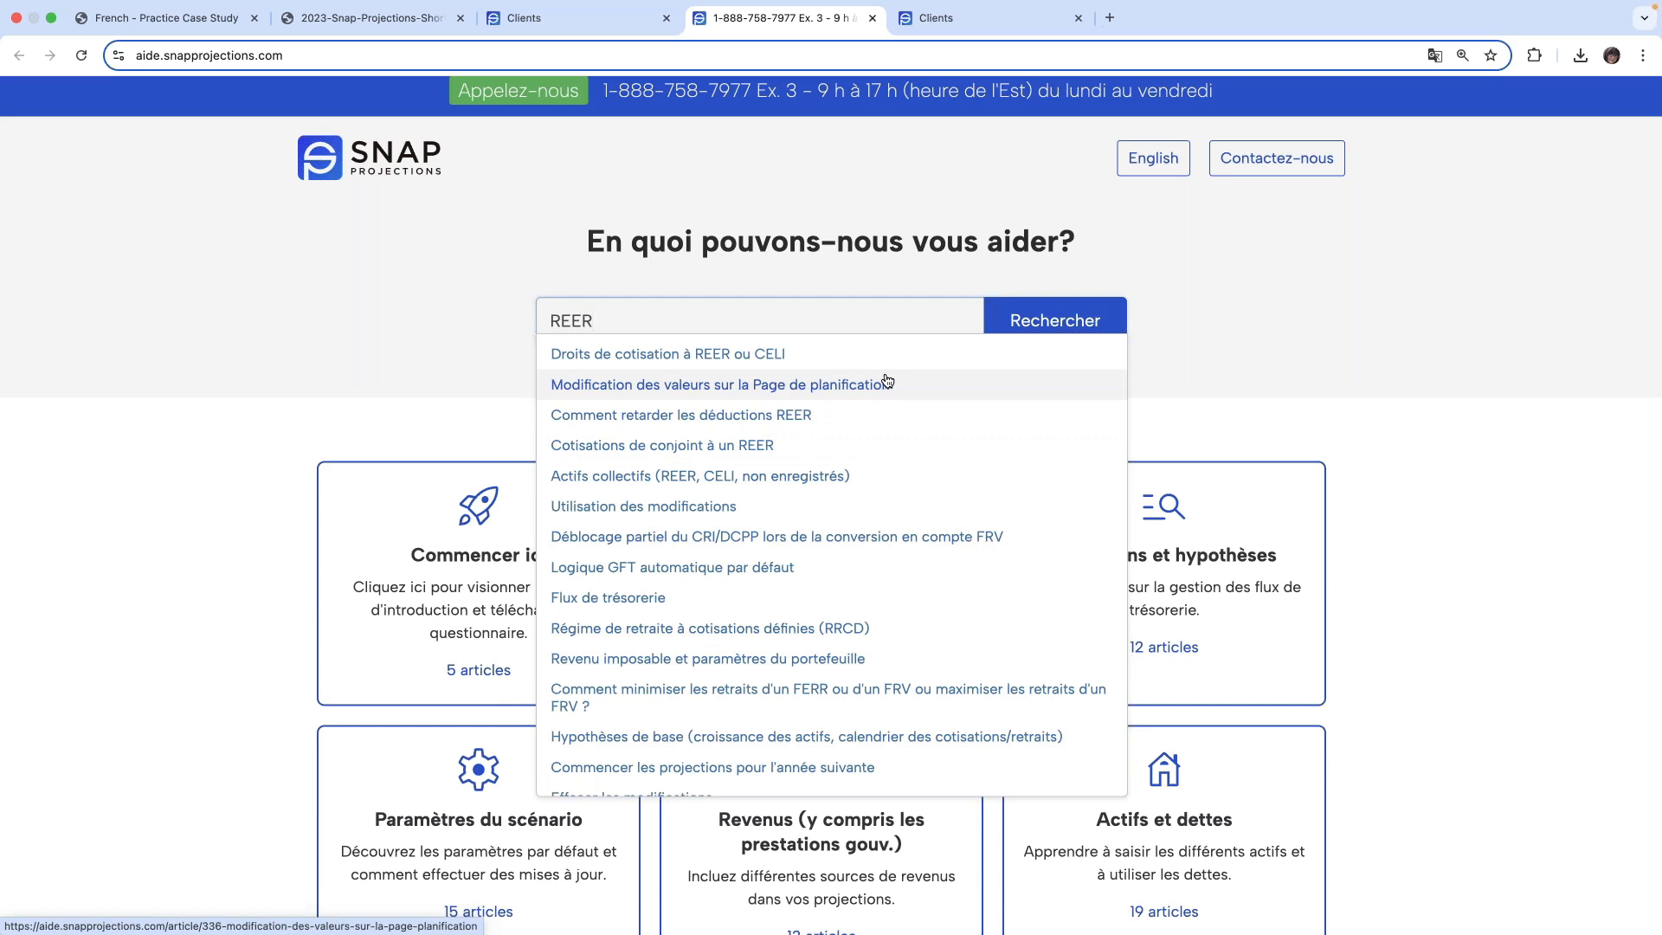
left_click(1494, 506)
scroll(970, 648, "down", 5)
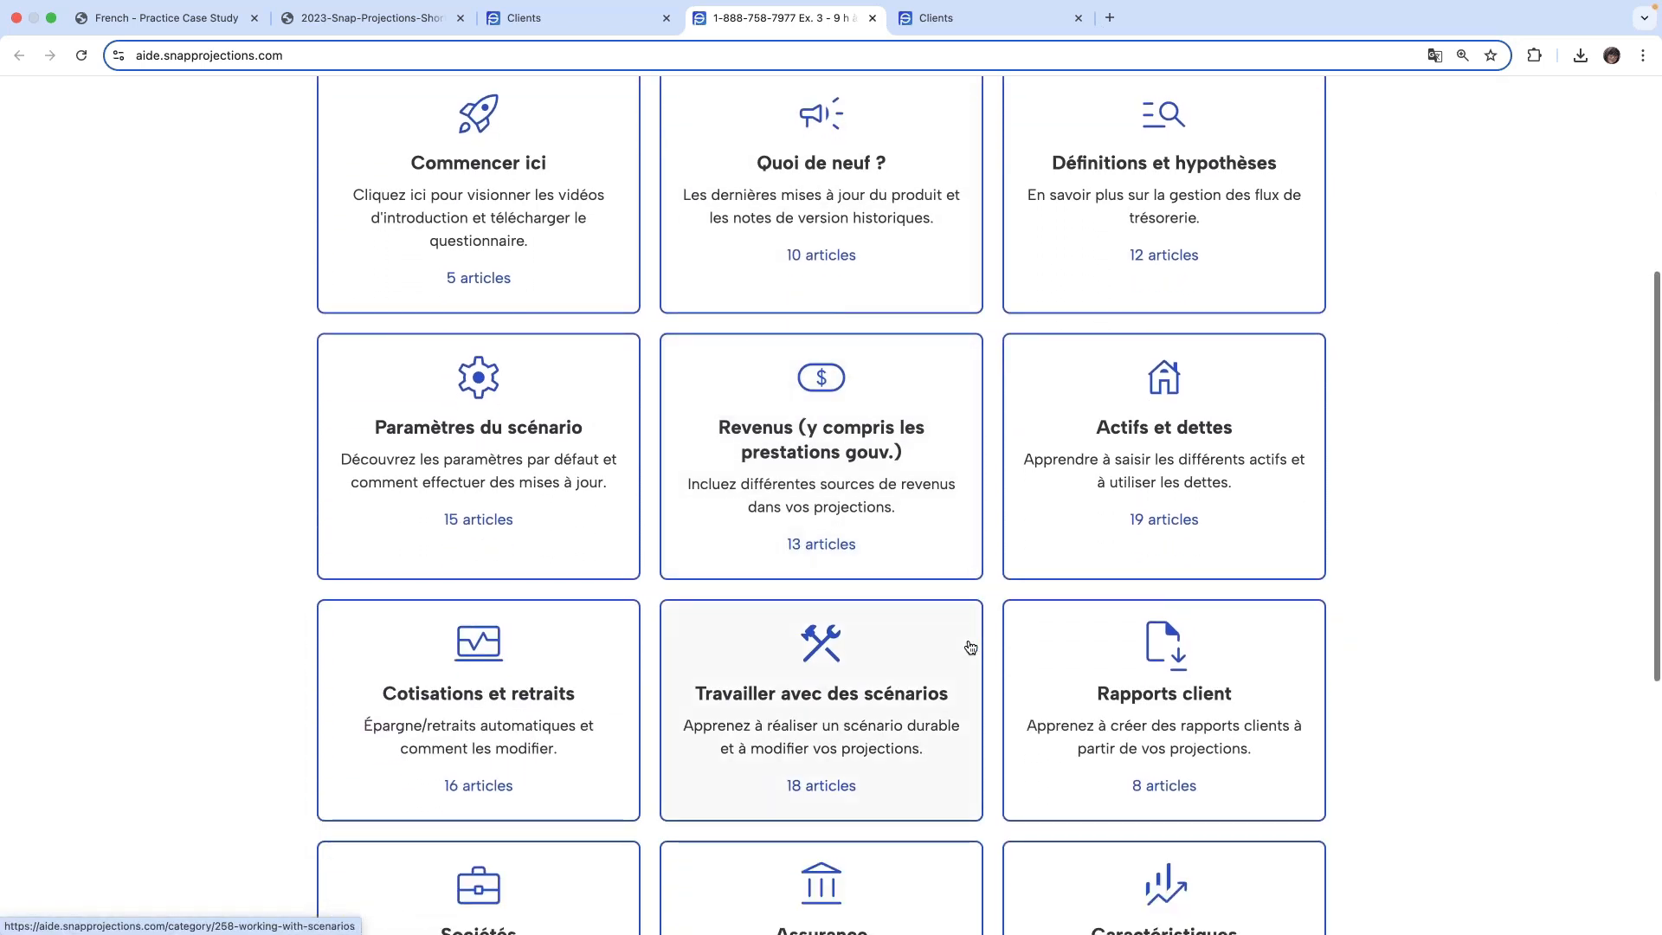
scroll(970, 647, "down", 1)
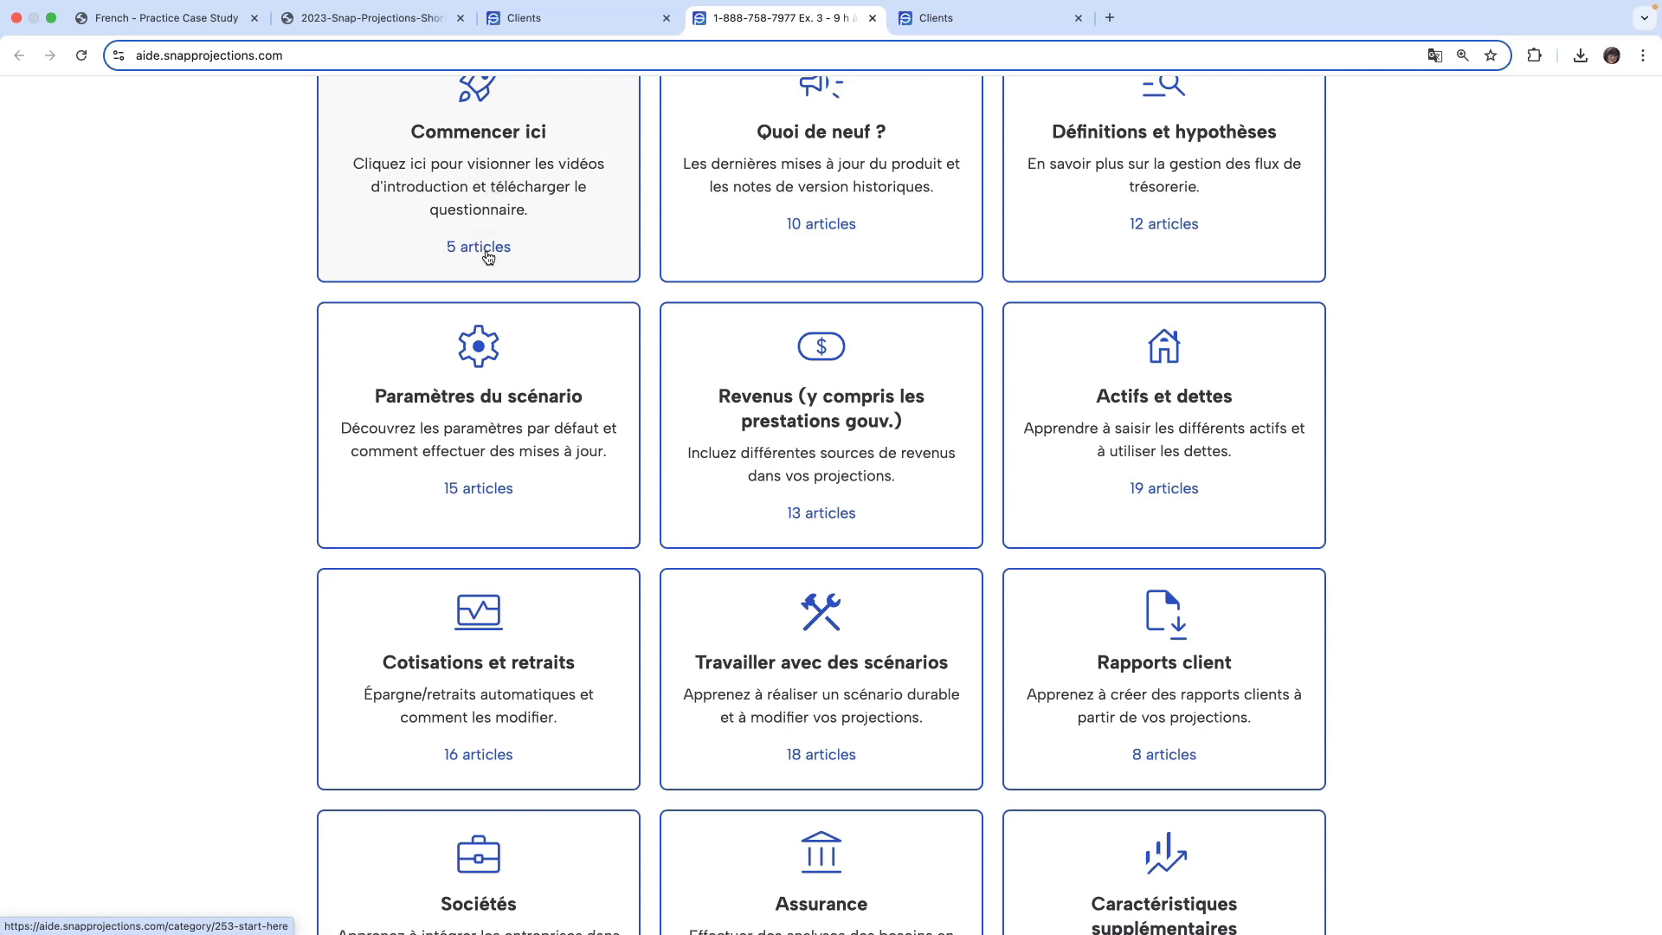
- View the Commencer ici and Définitions et hypothèses help categories and open the Contactez-nous message form
left_click(482, 176)
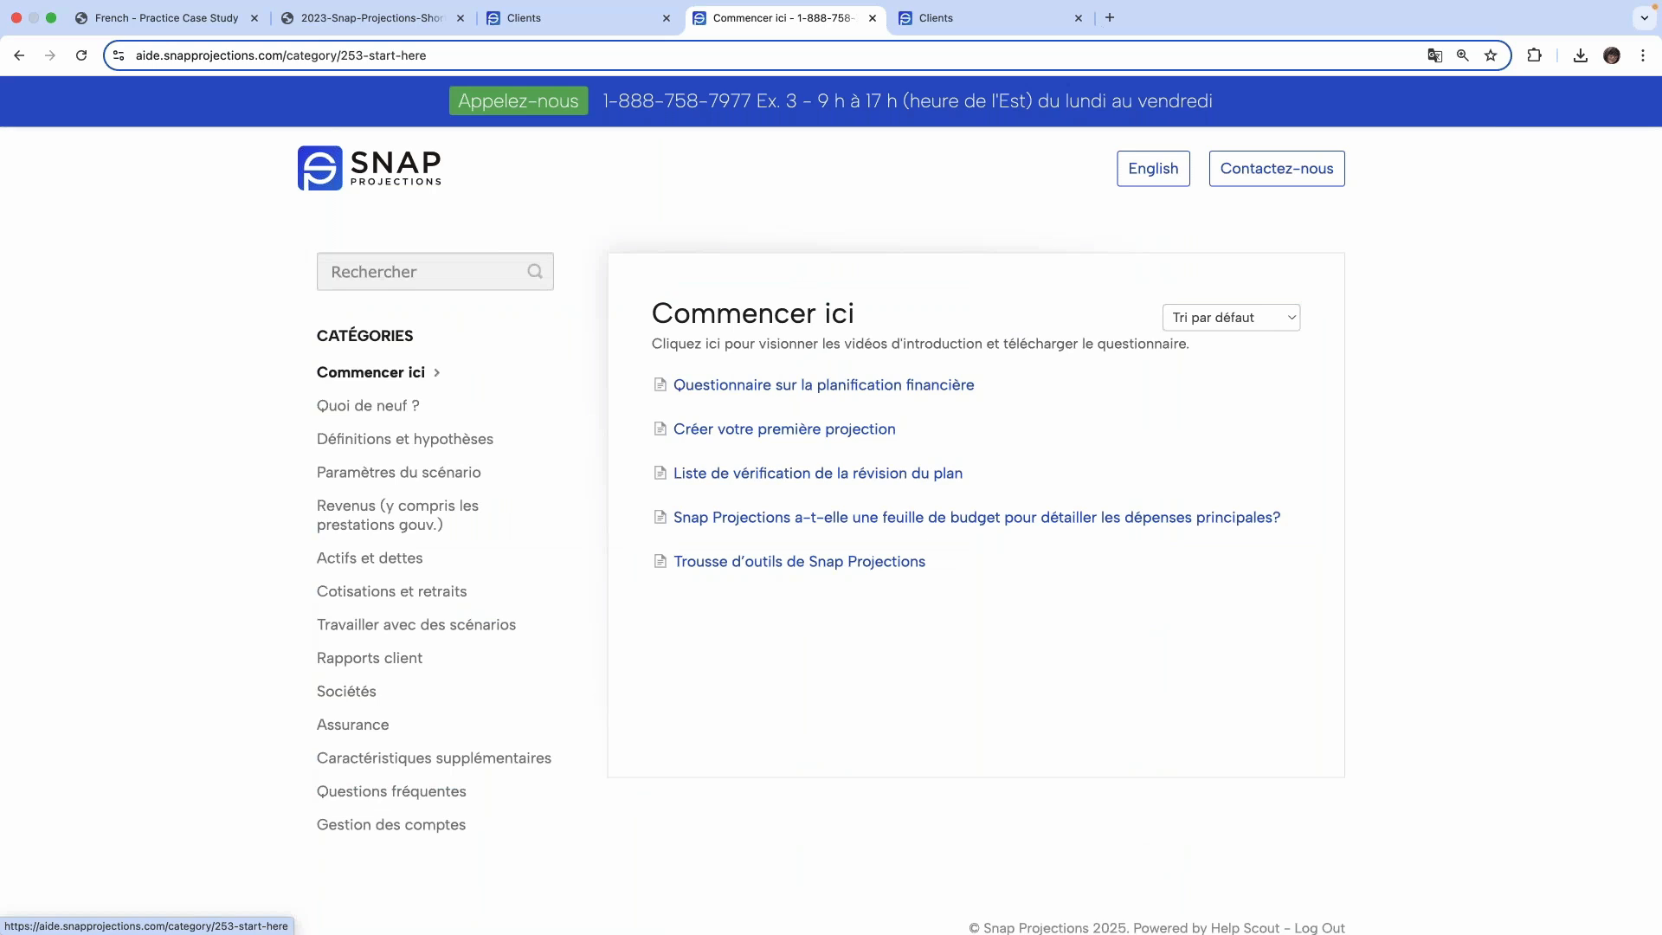
left_click(405, 439)
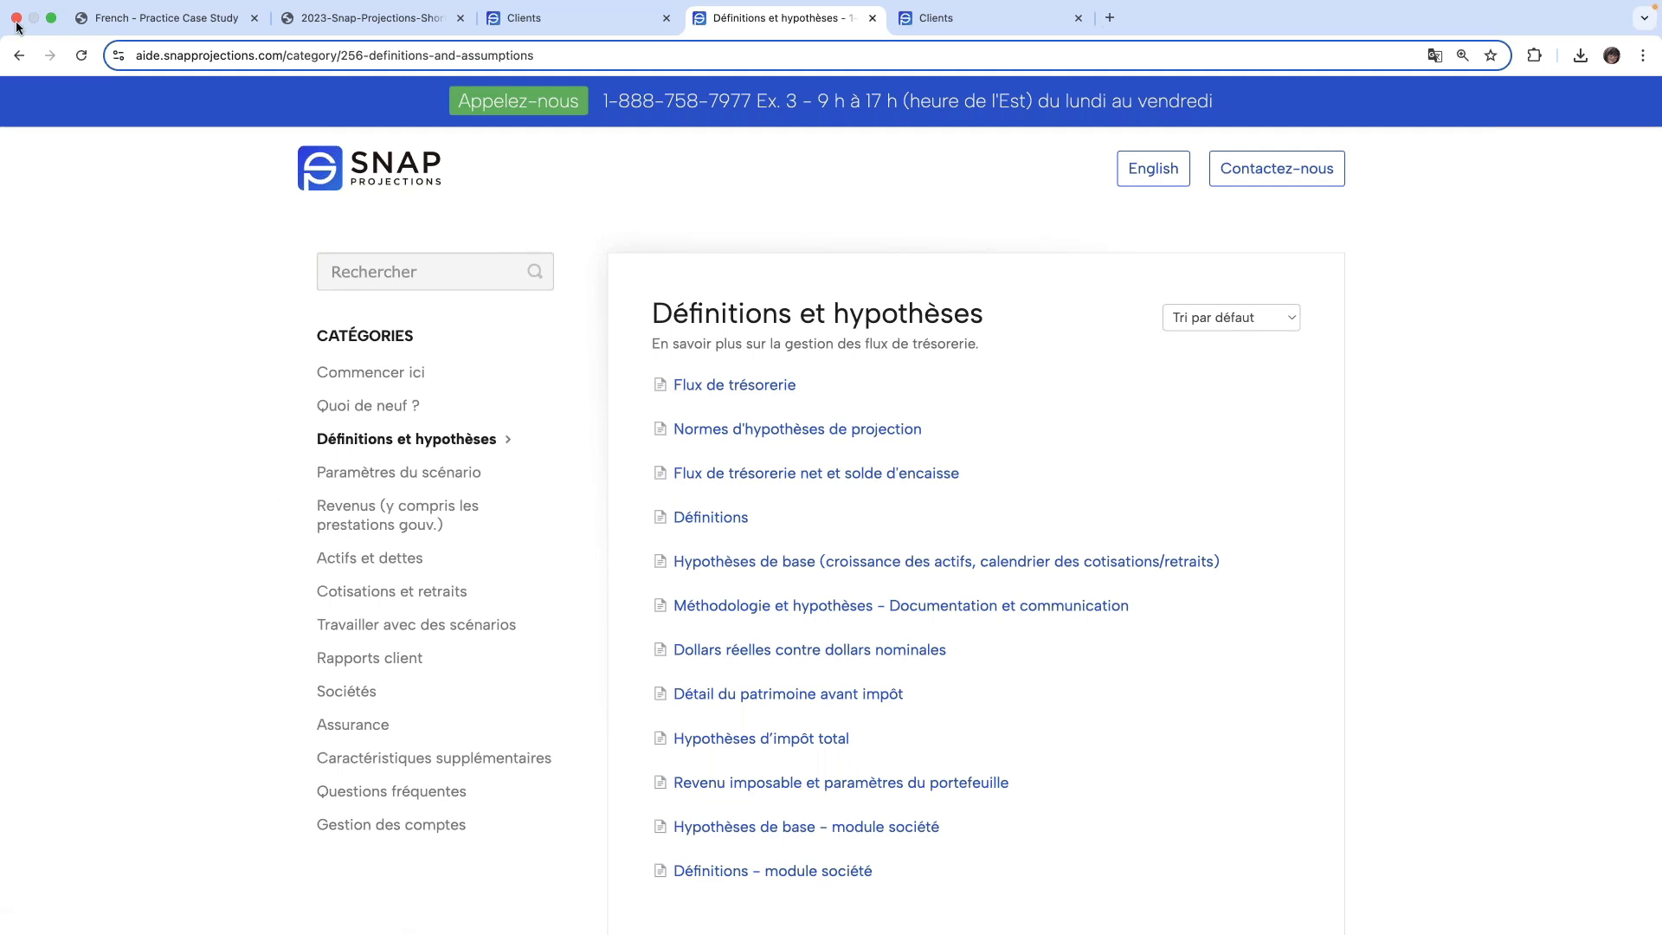
scroll(752, 147, "down", 1)
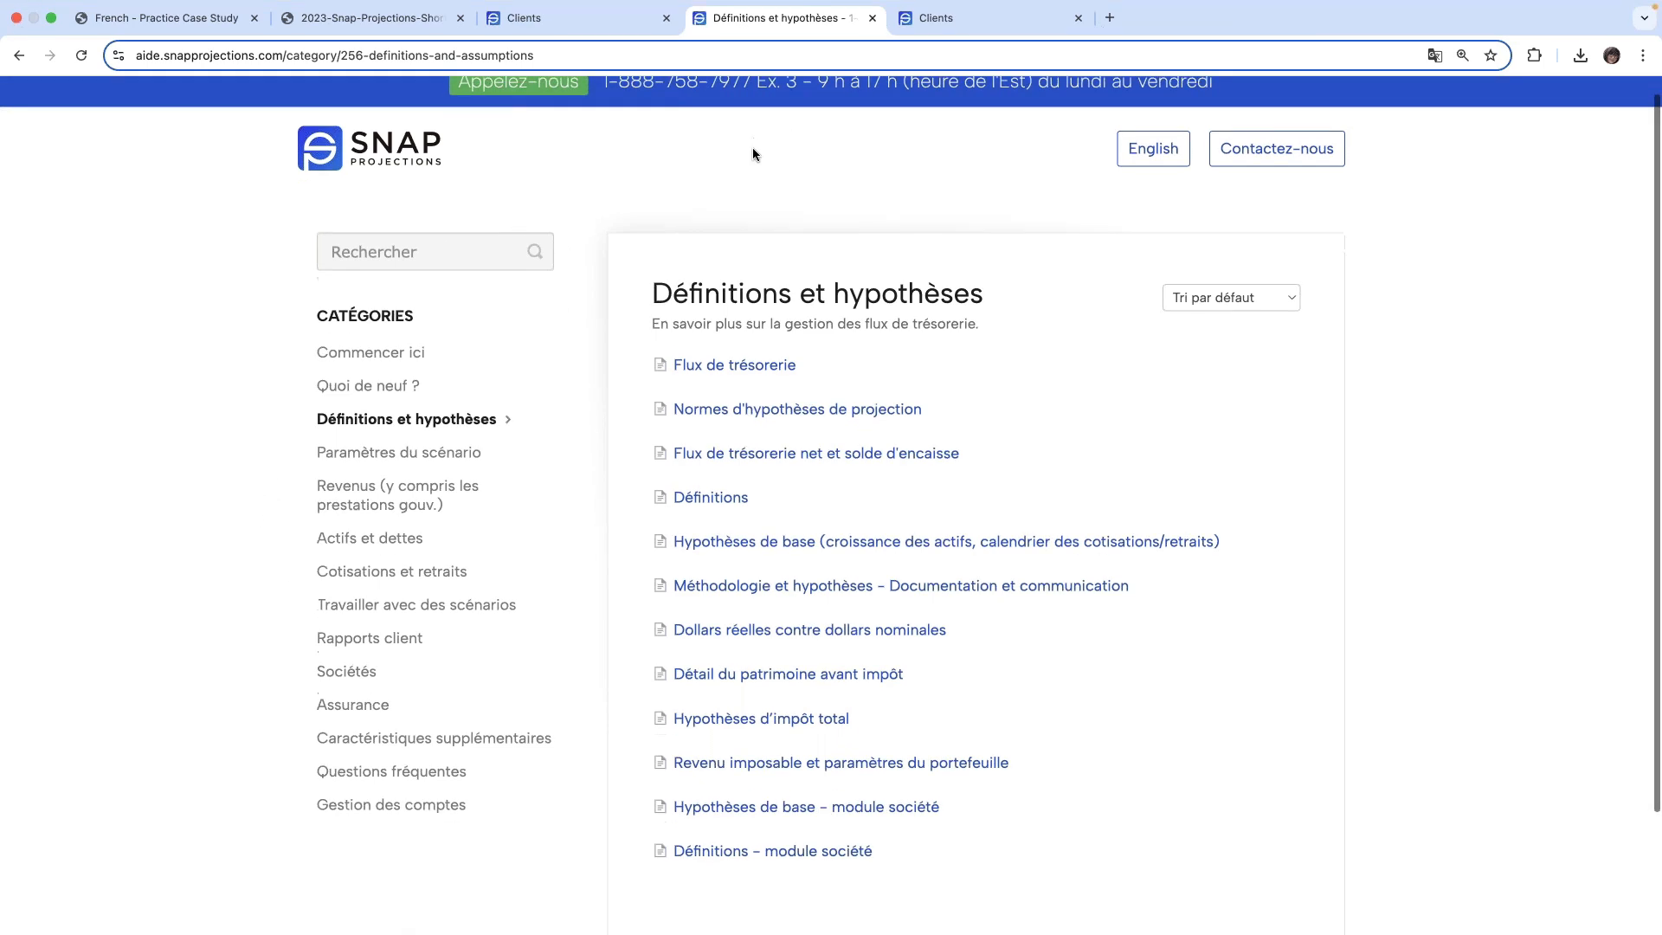
scroll(755, 159, "up", 1)
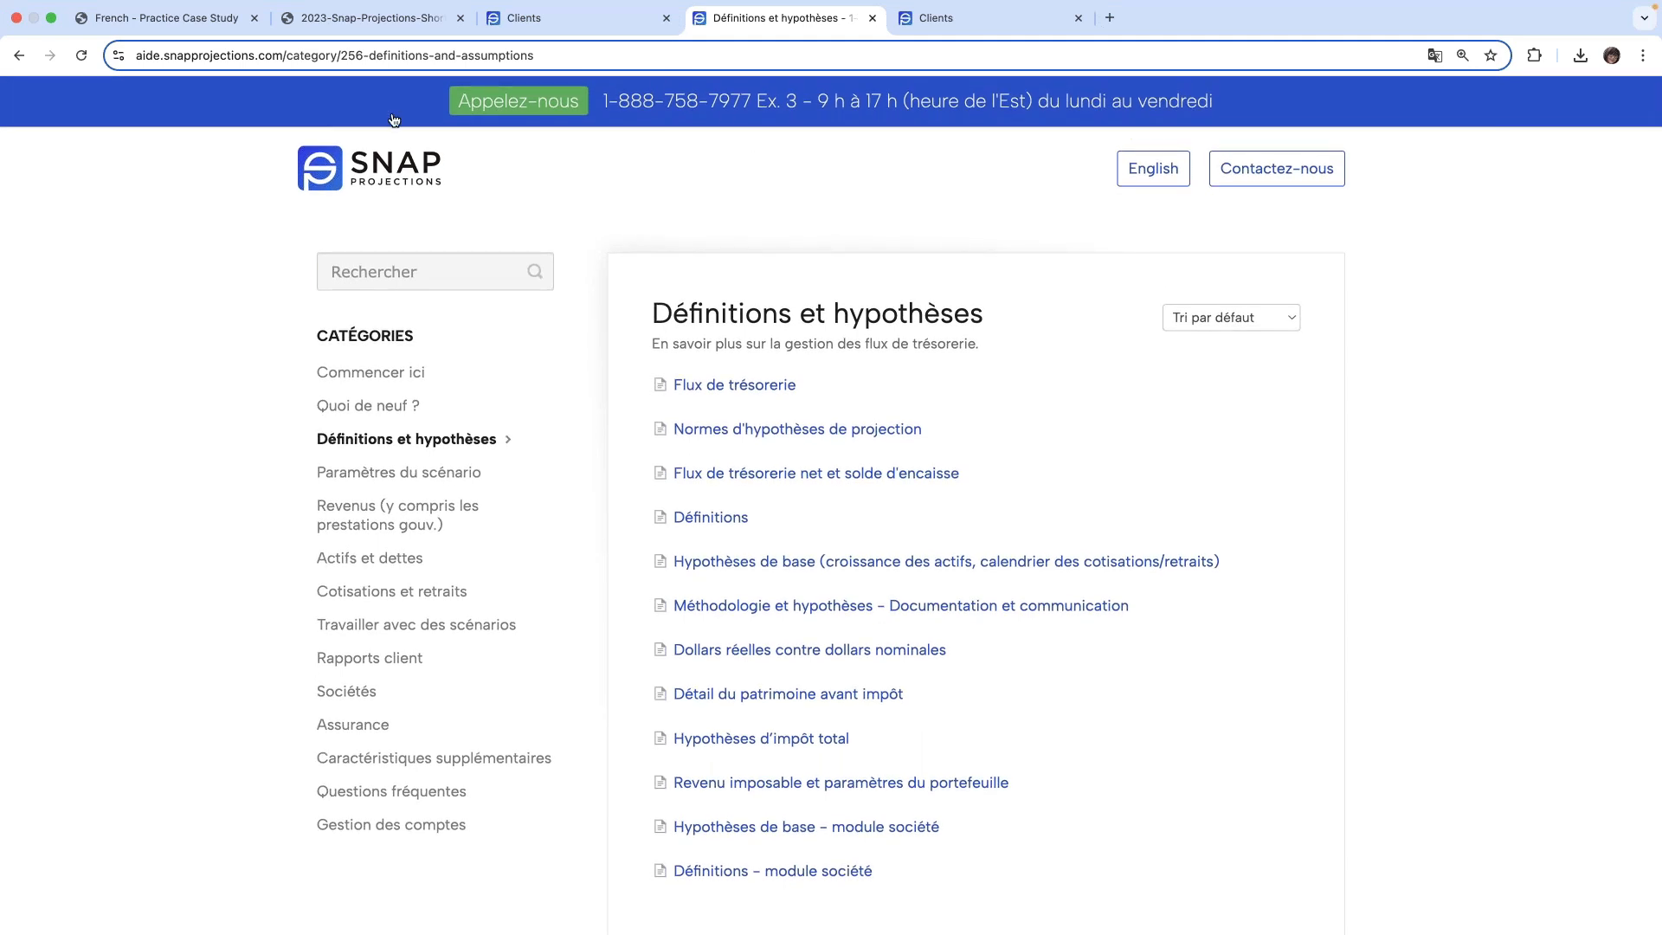
left_click(1276, 173)
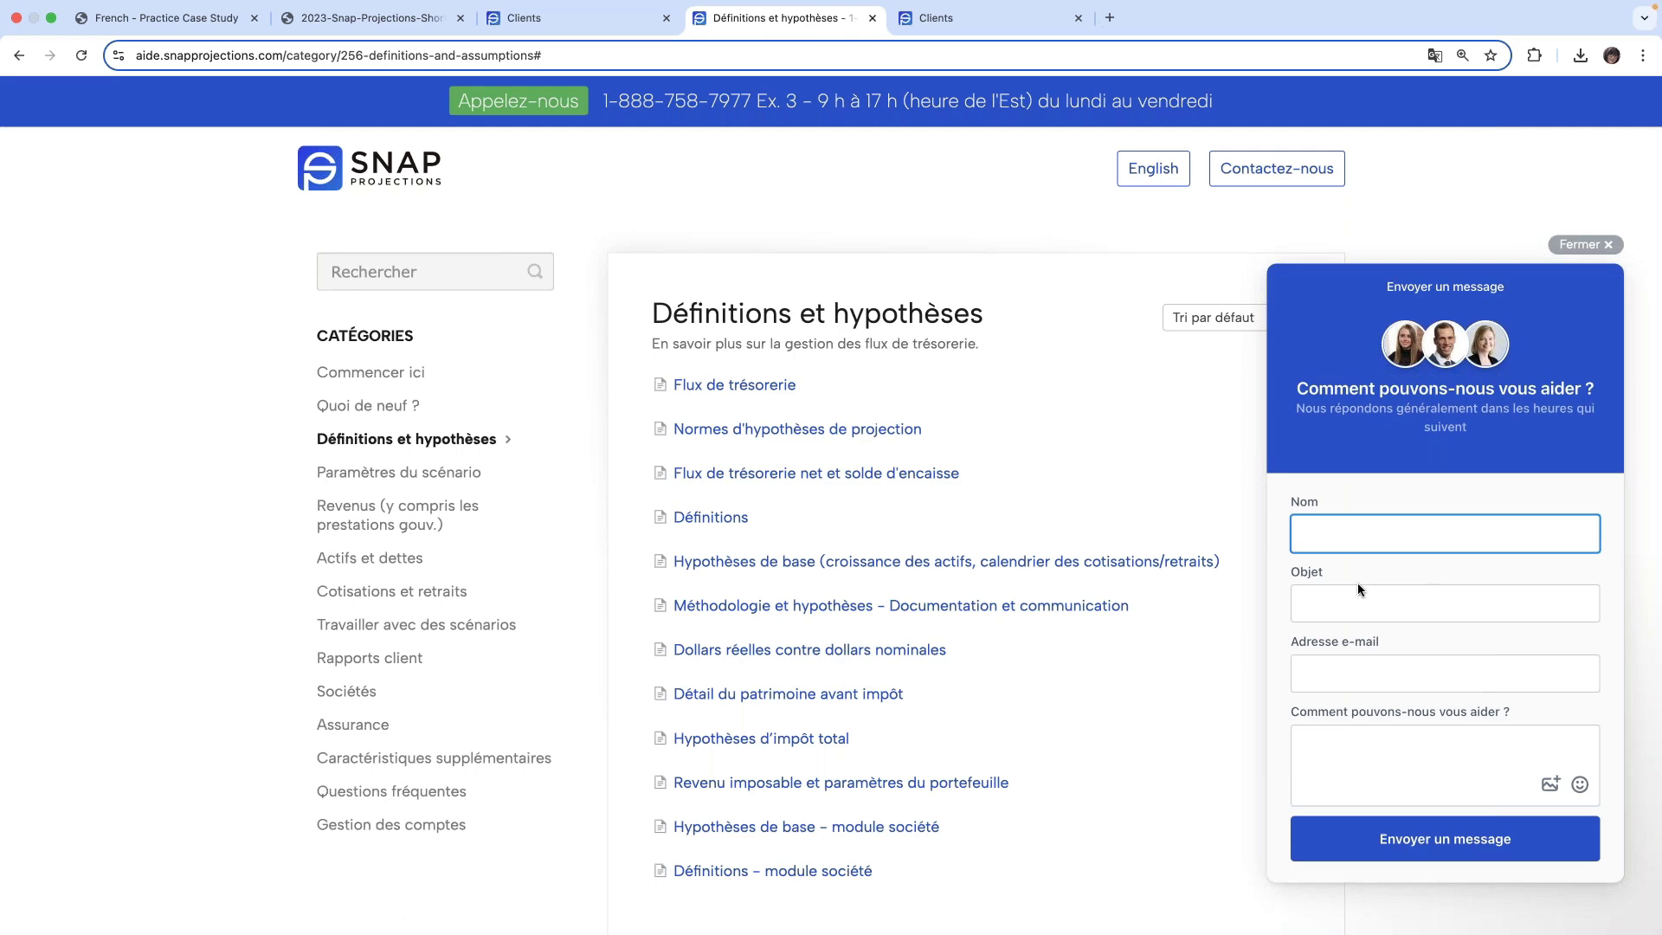
- Create a new client from the Clients page with the primary person's first name, last name, date of birth and province Québec
left_click(949, 19)
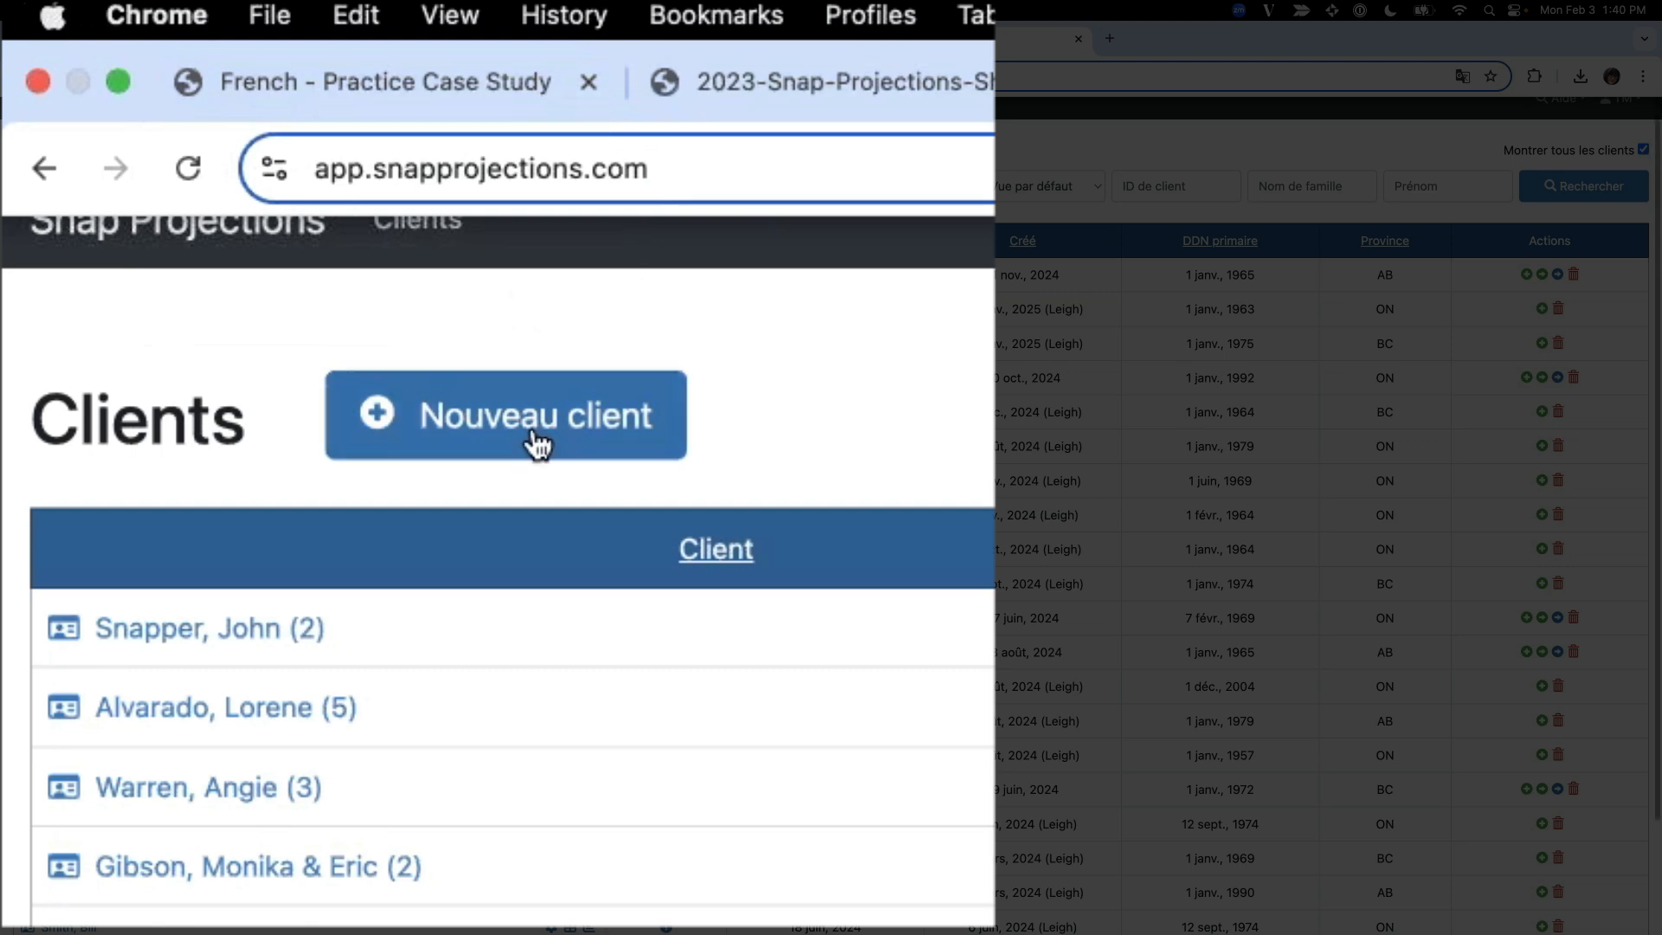
left_click(536, 437)
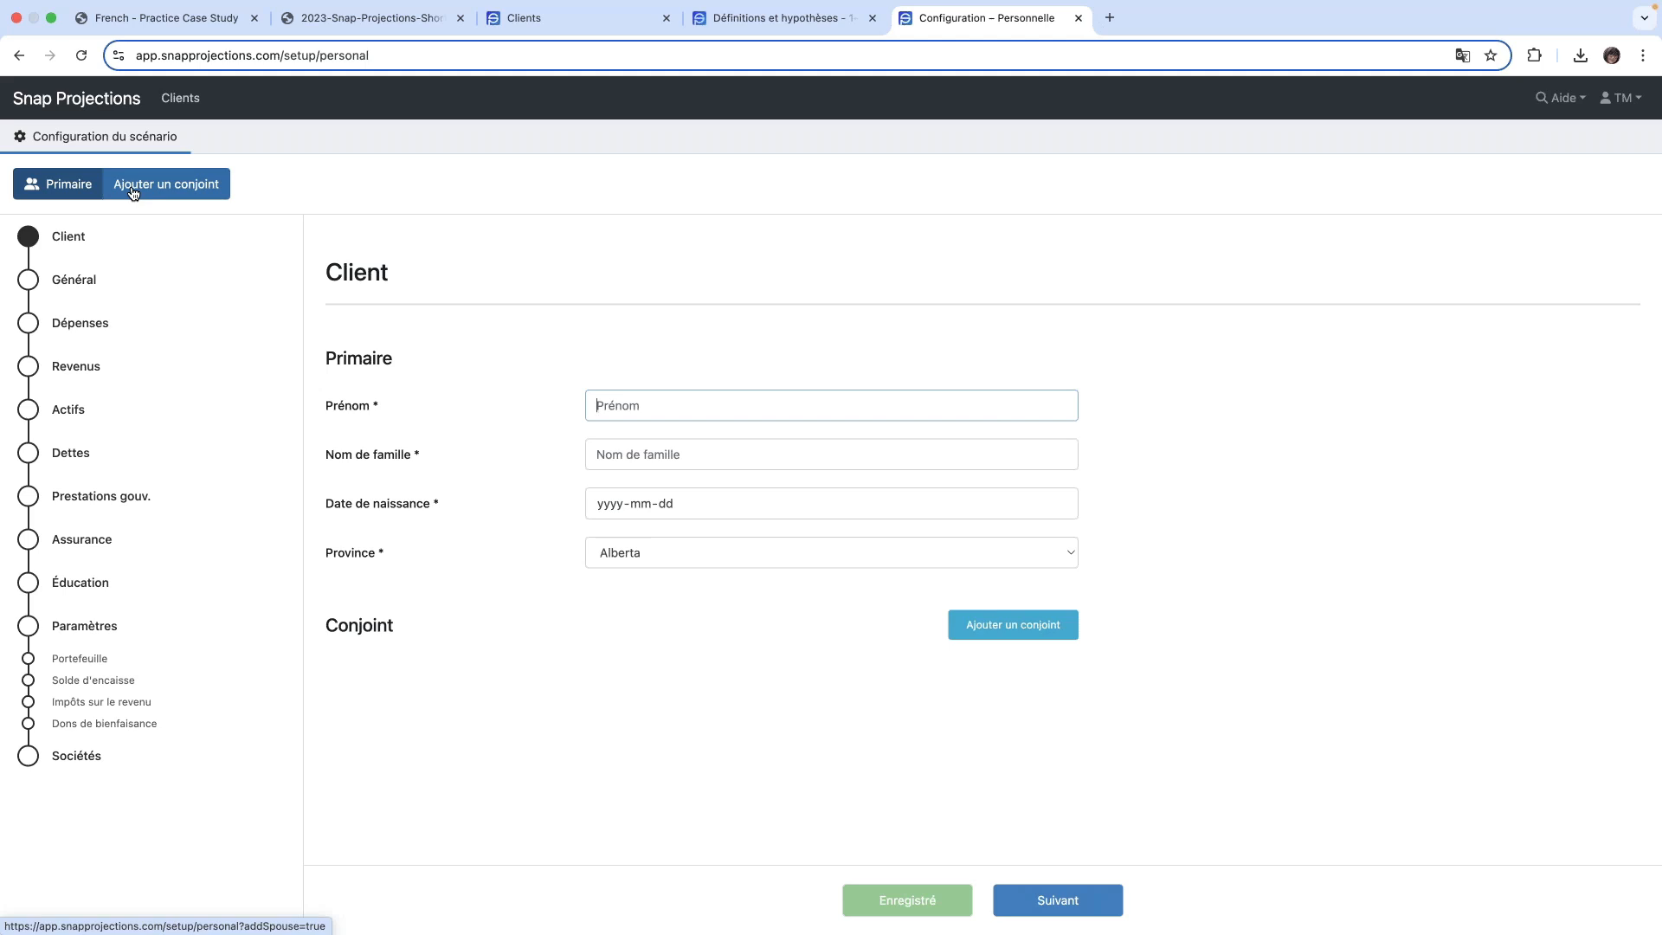
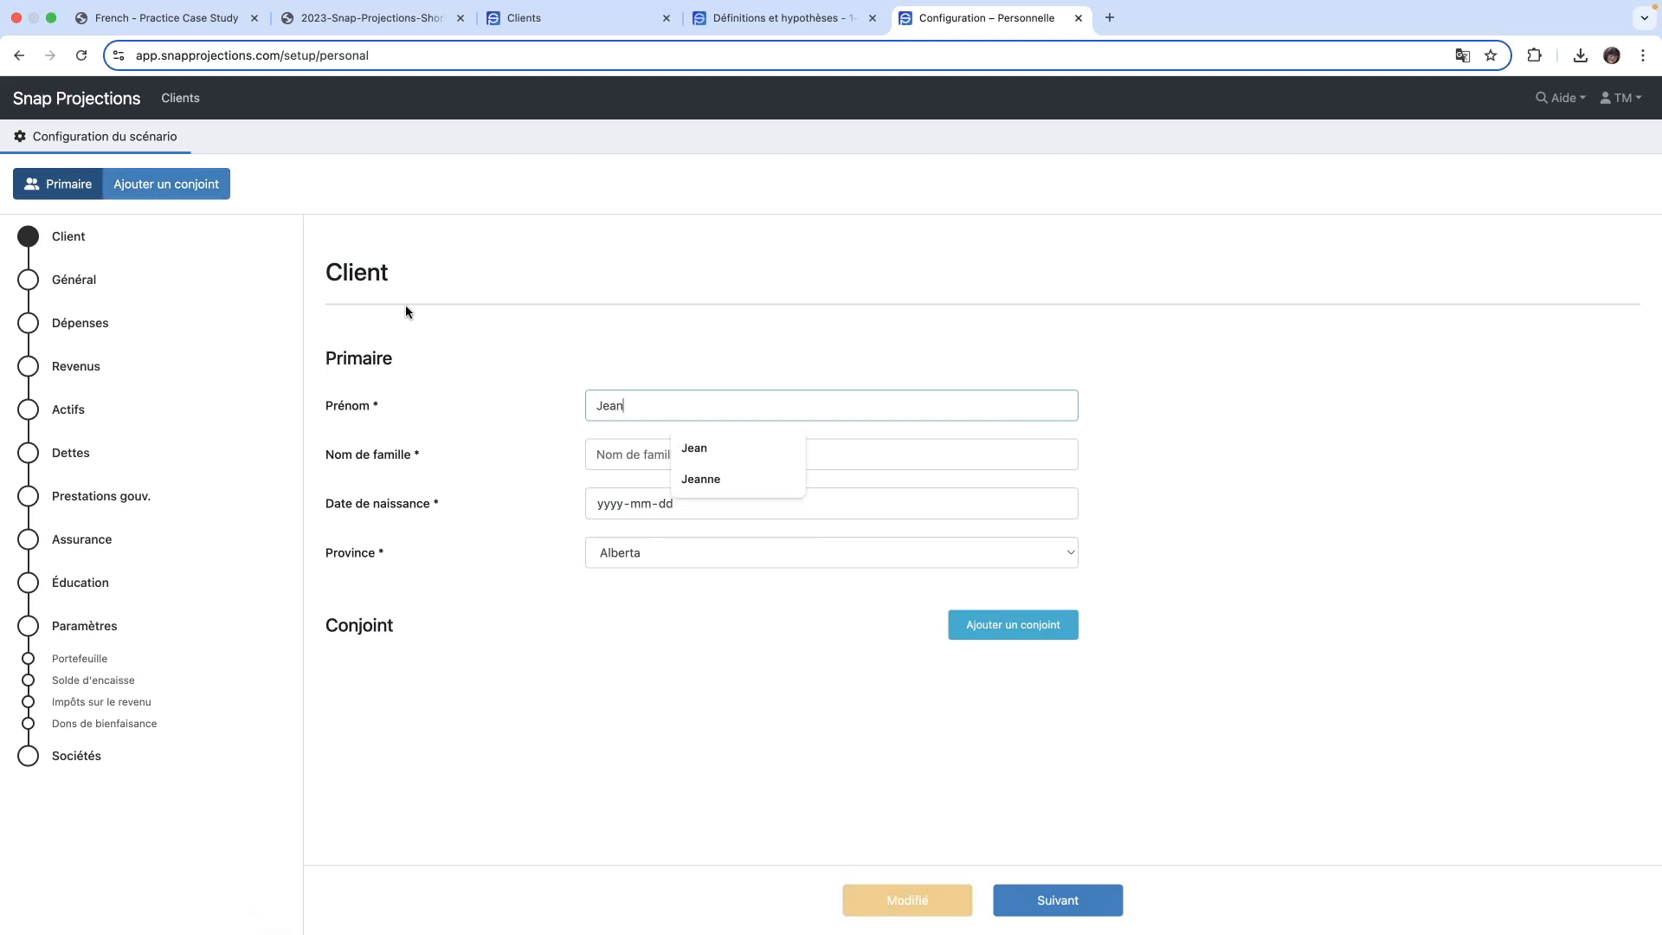
key("Tab")
key("Tab")
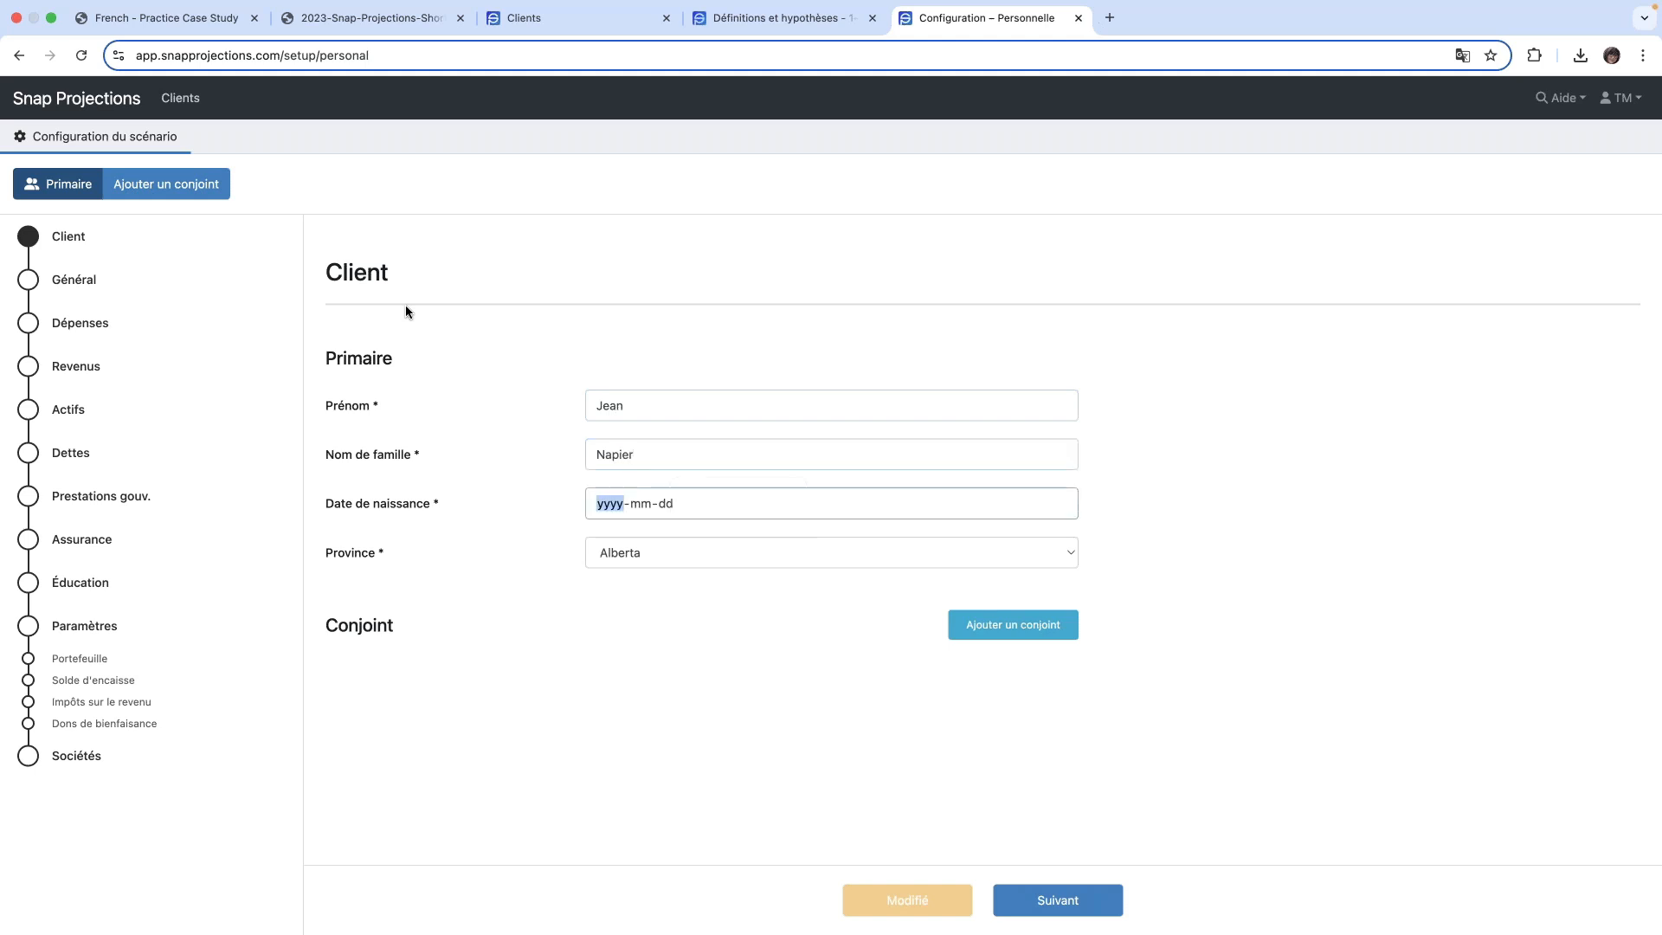
type("1965-05-01")
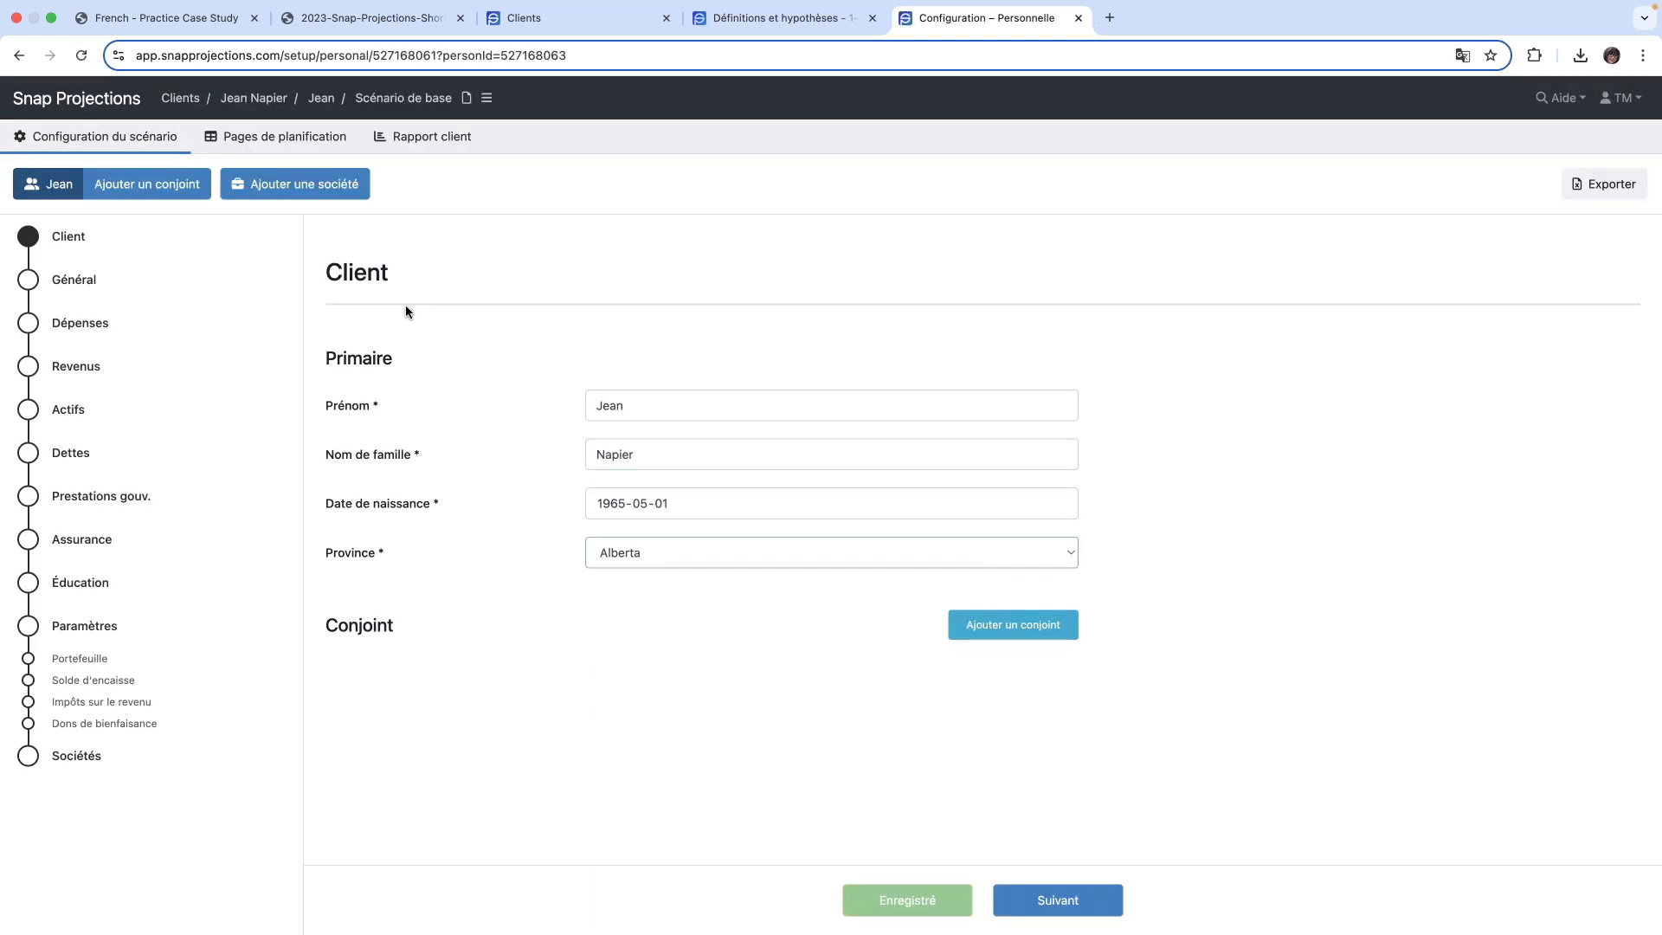
left_click(1071, 554)
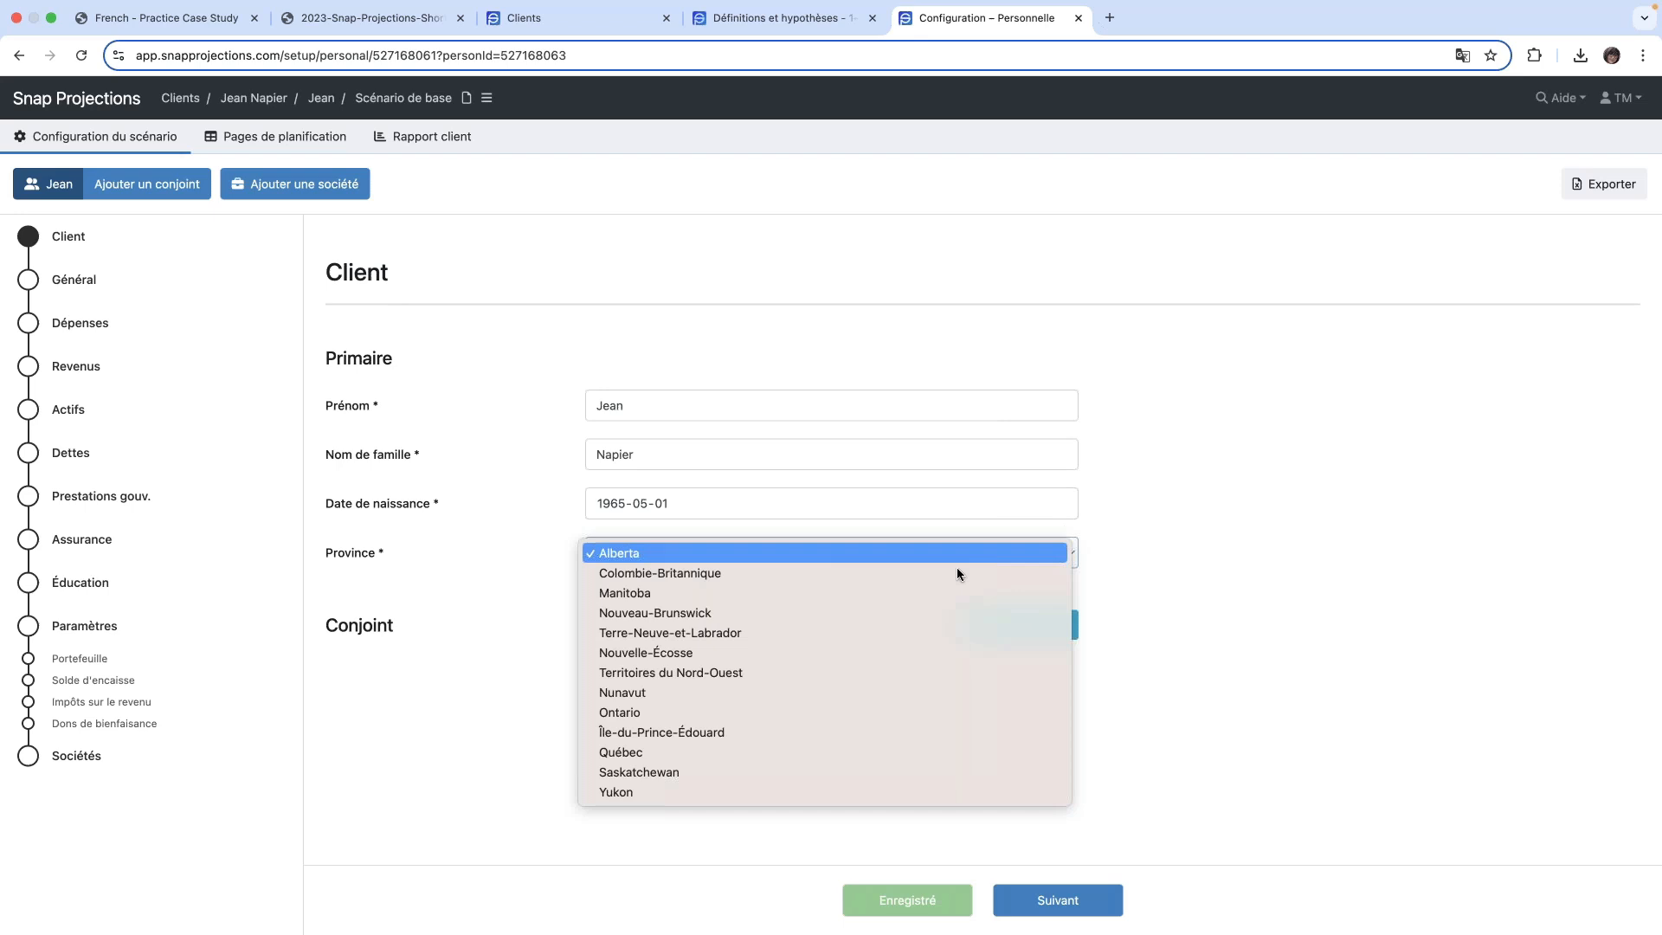
left_click(684, 752)
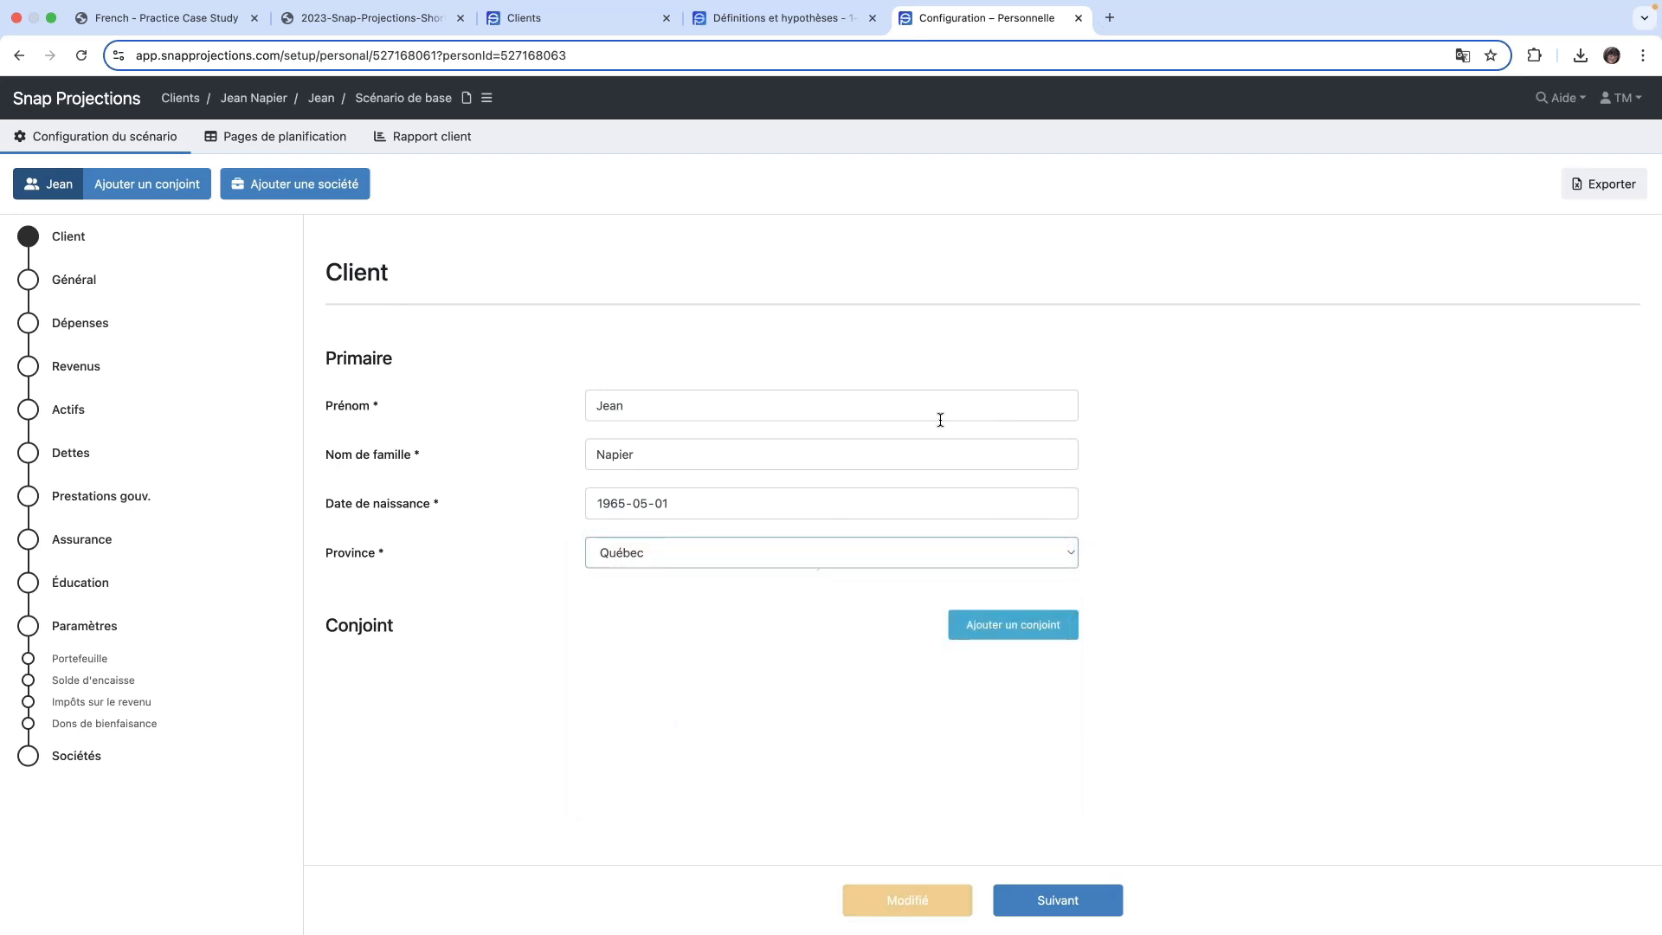
- Add a spouse to the client and enter the spouse's first name, last name and date of birth
left_click(1019, 634)
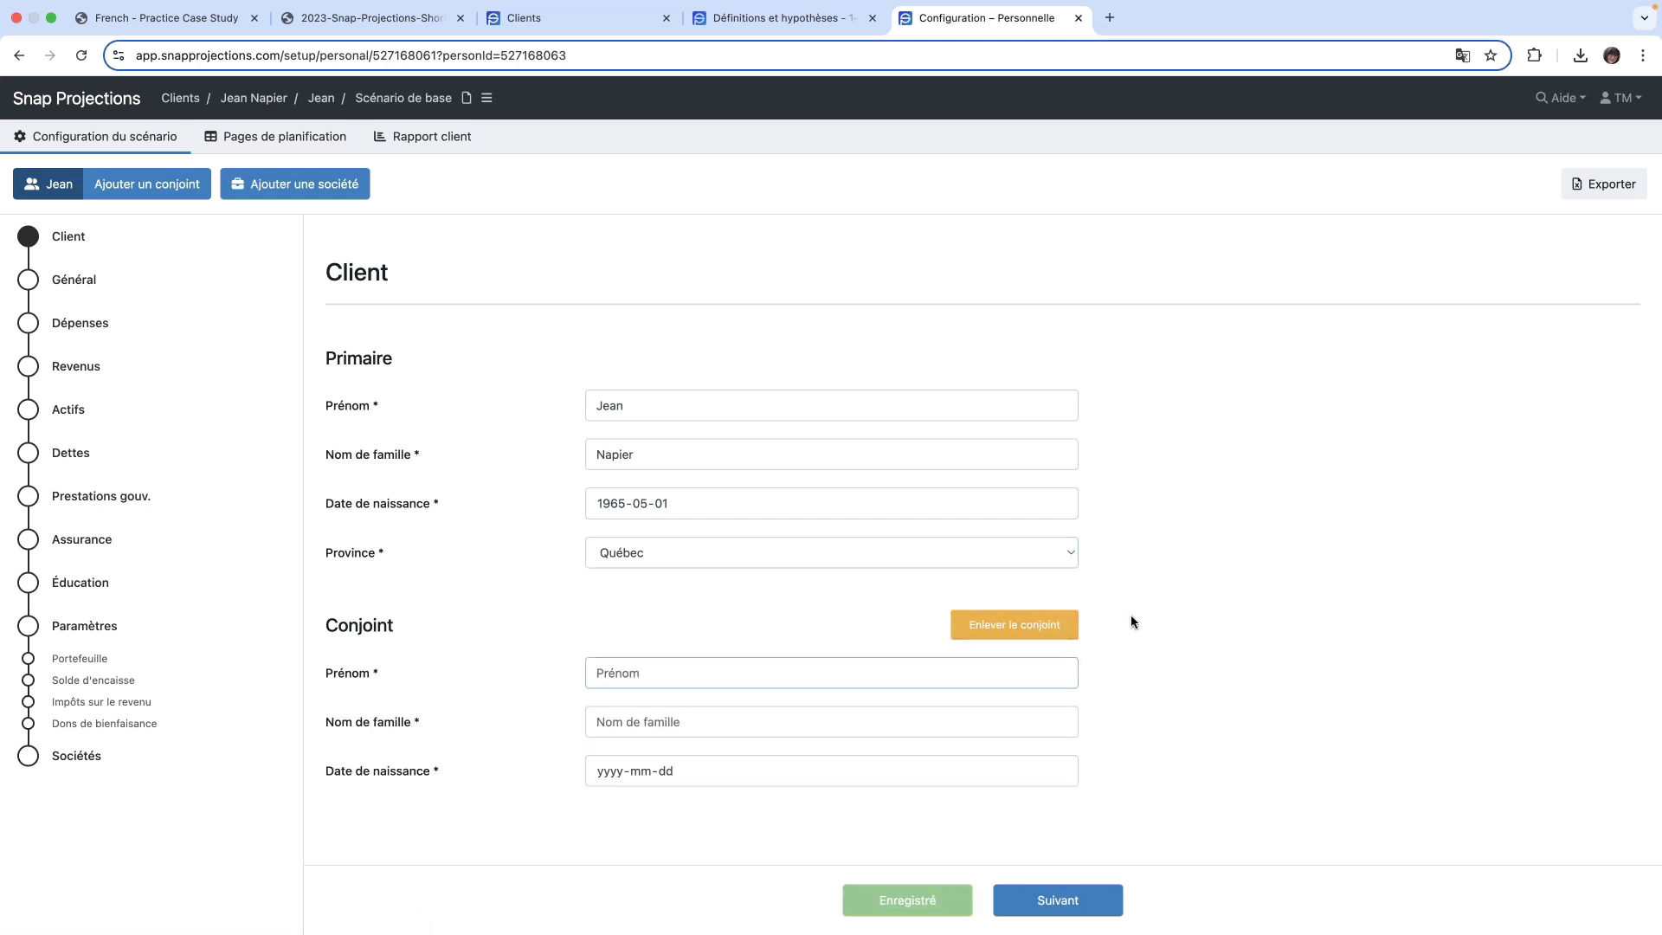
left_click(672, 673)
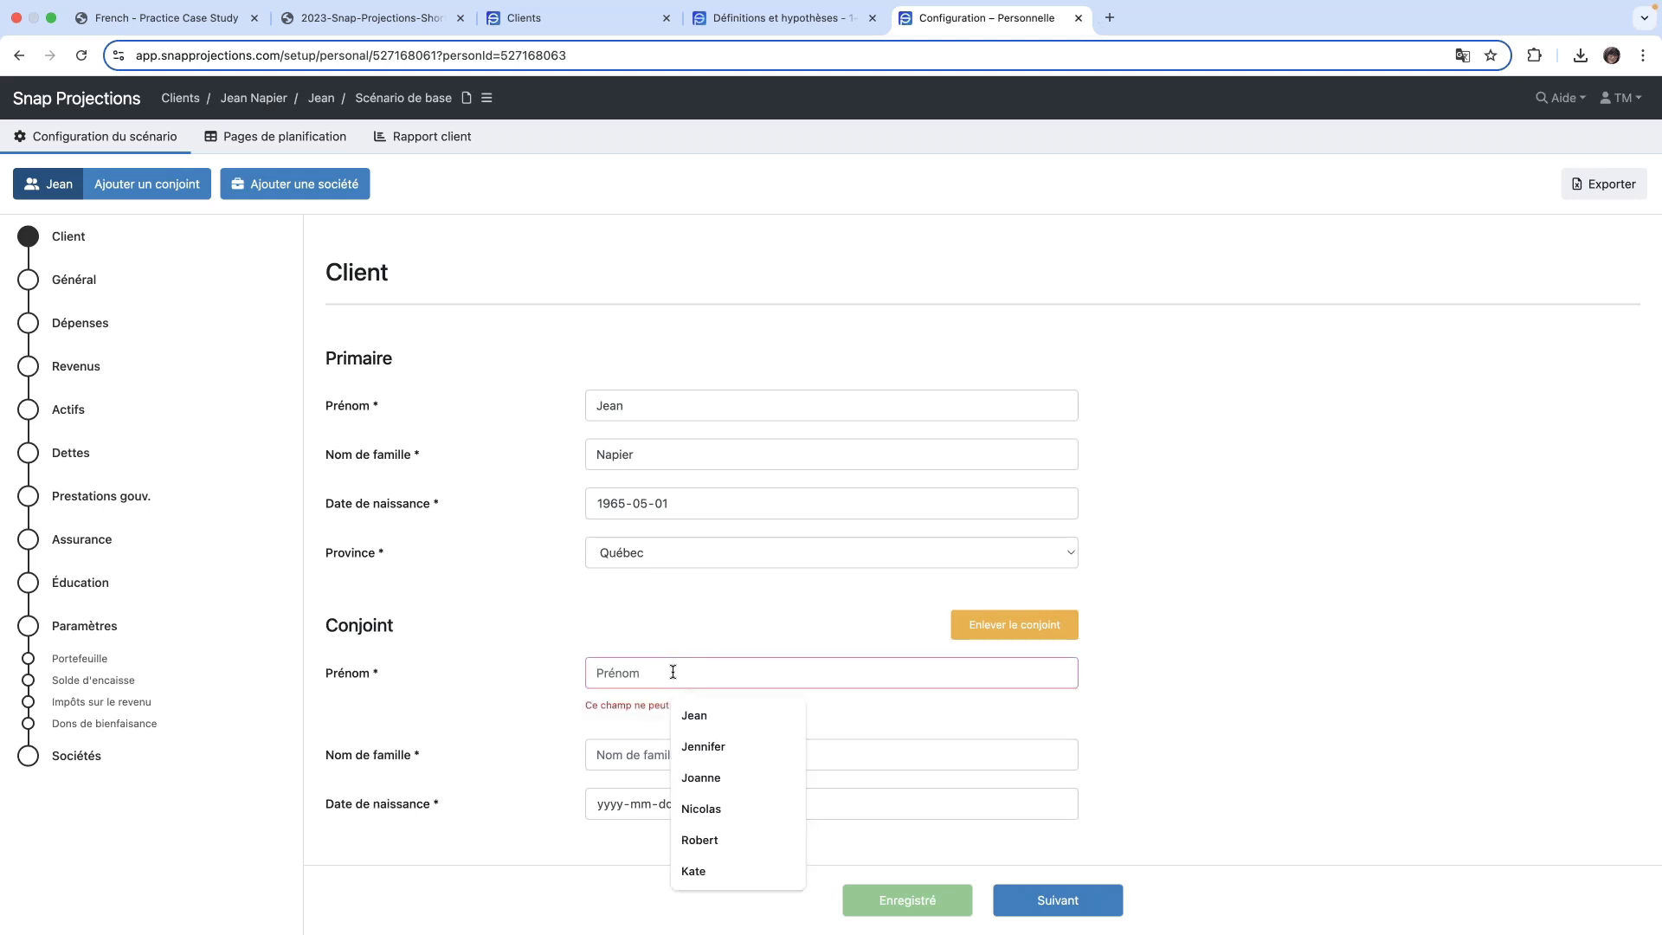
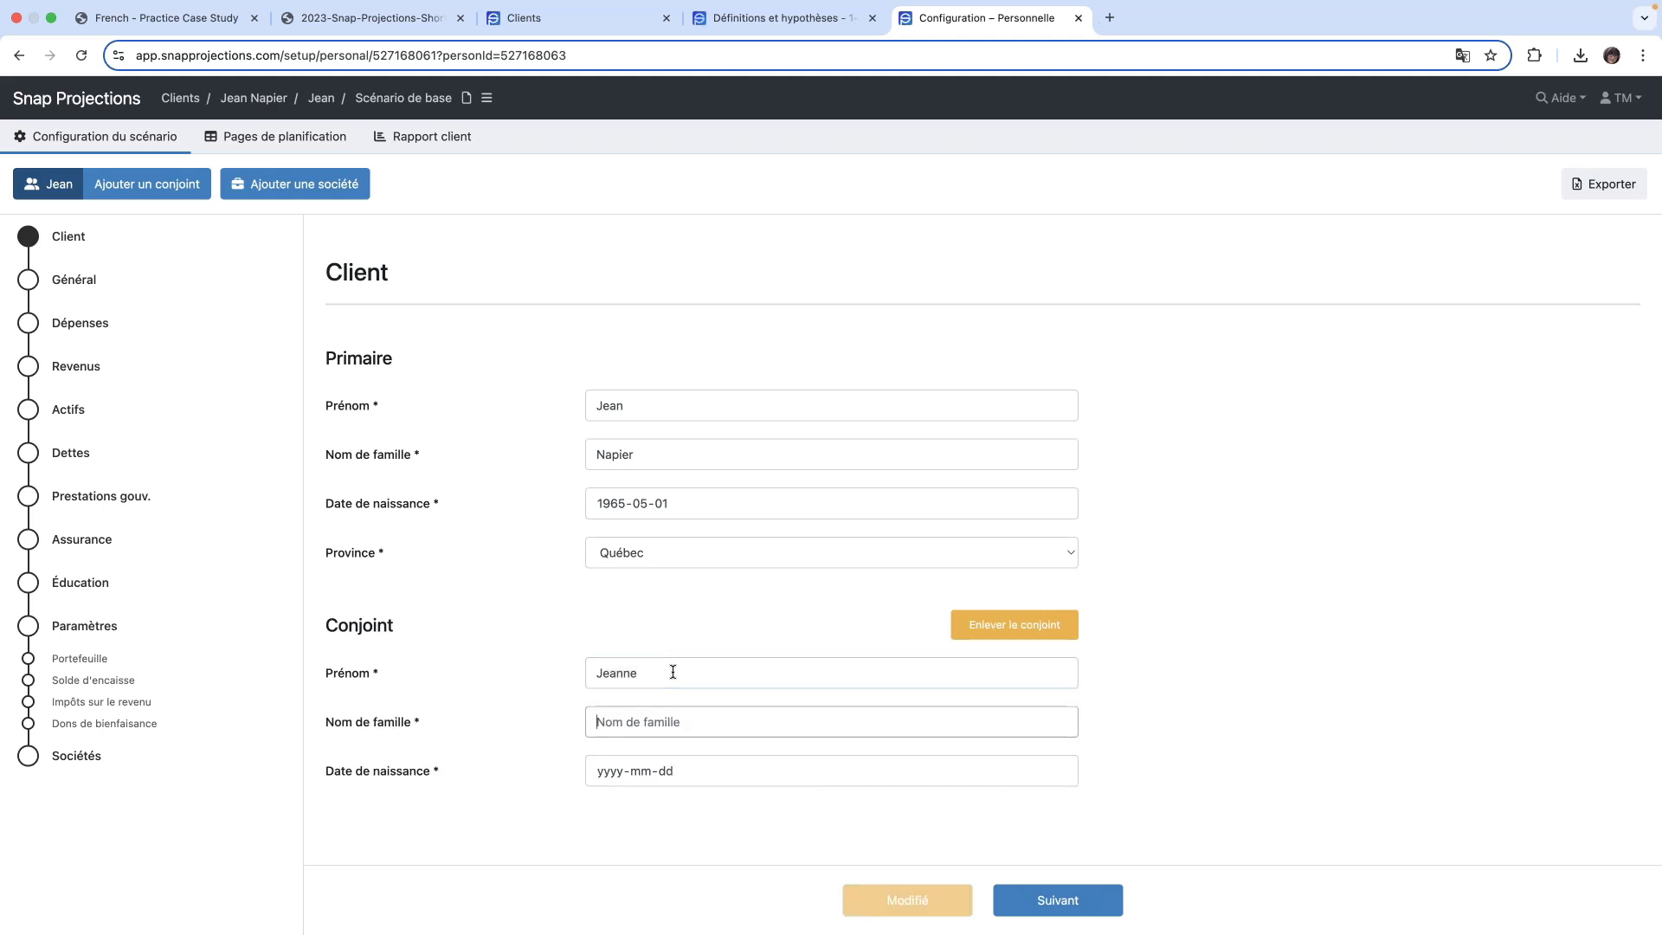
key("Tab")
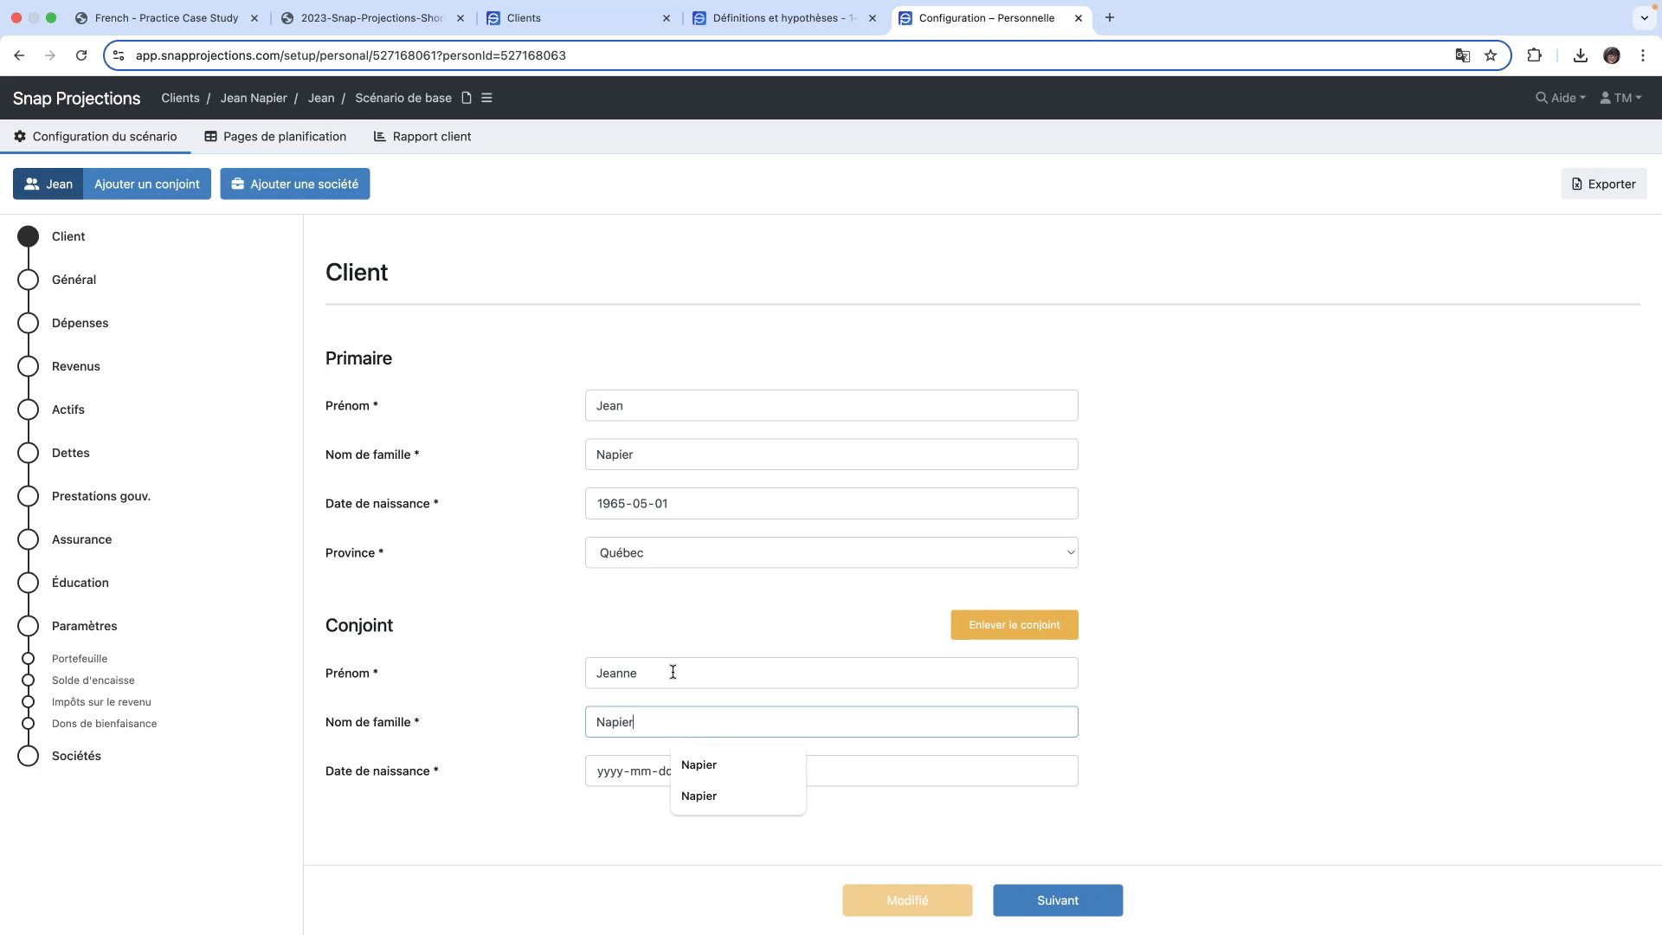
key("Tab")
type("1967-06-01")
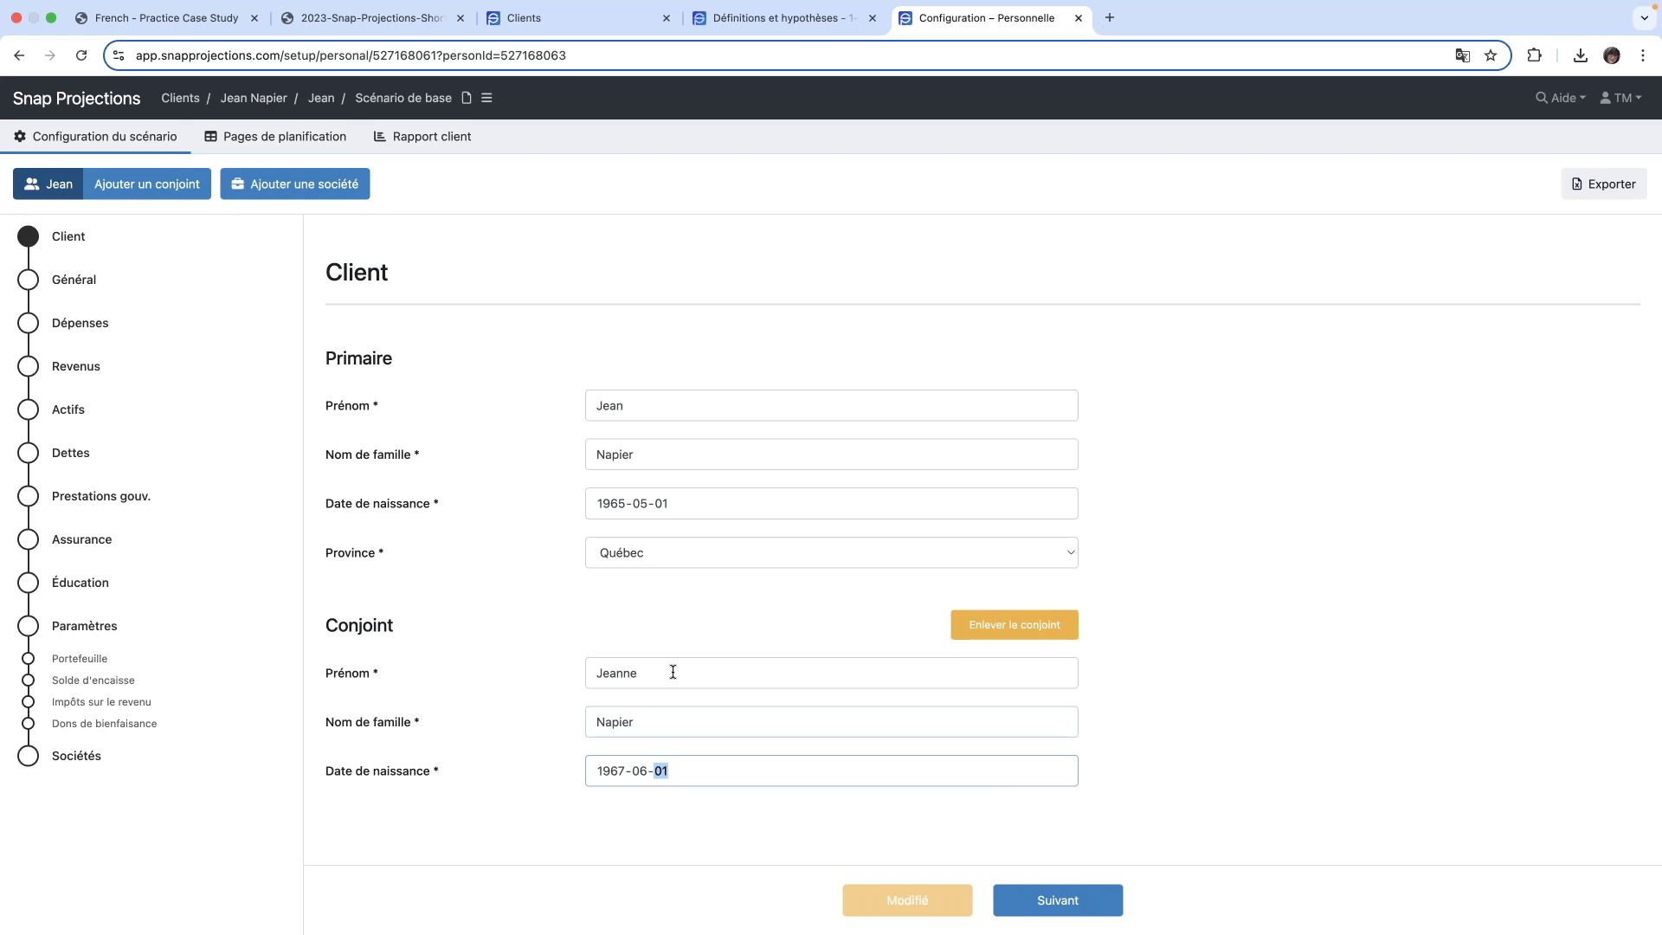
left_click(1186, 721)
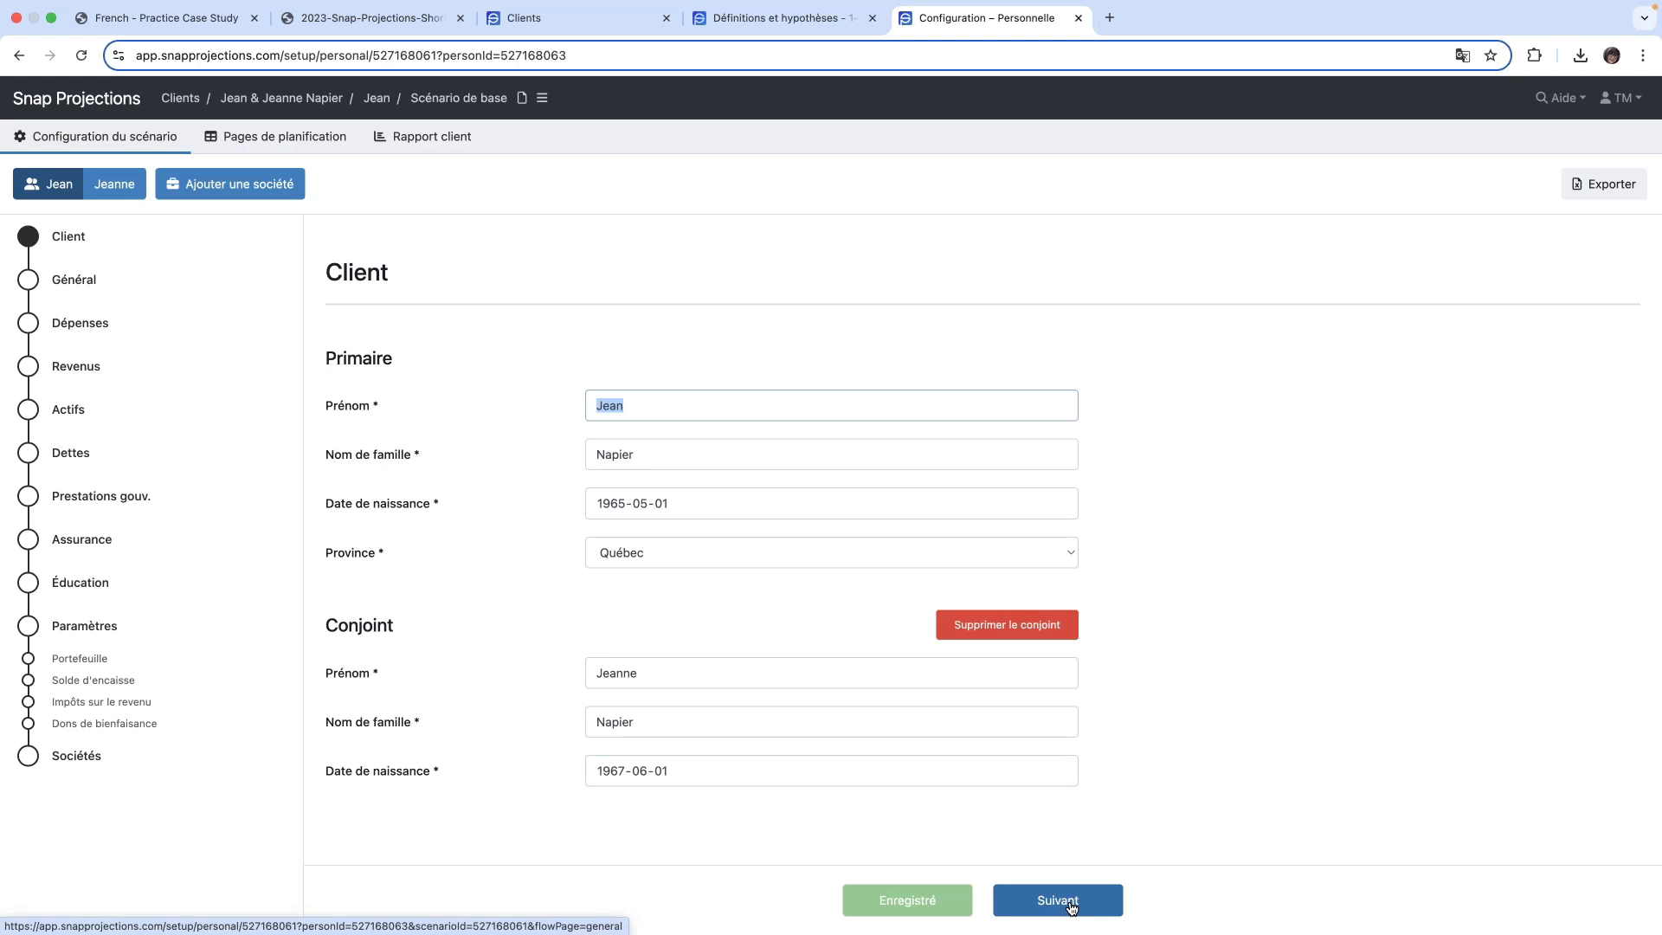
- Continue to the Général settings, review the default rates and set the spouse's projection end age to 98
left_click(1070, 906)
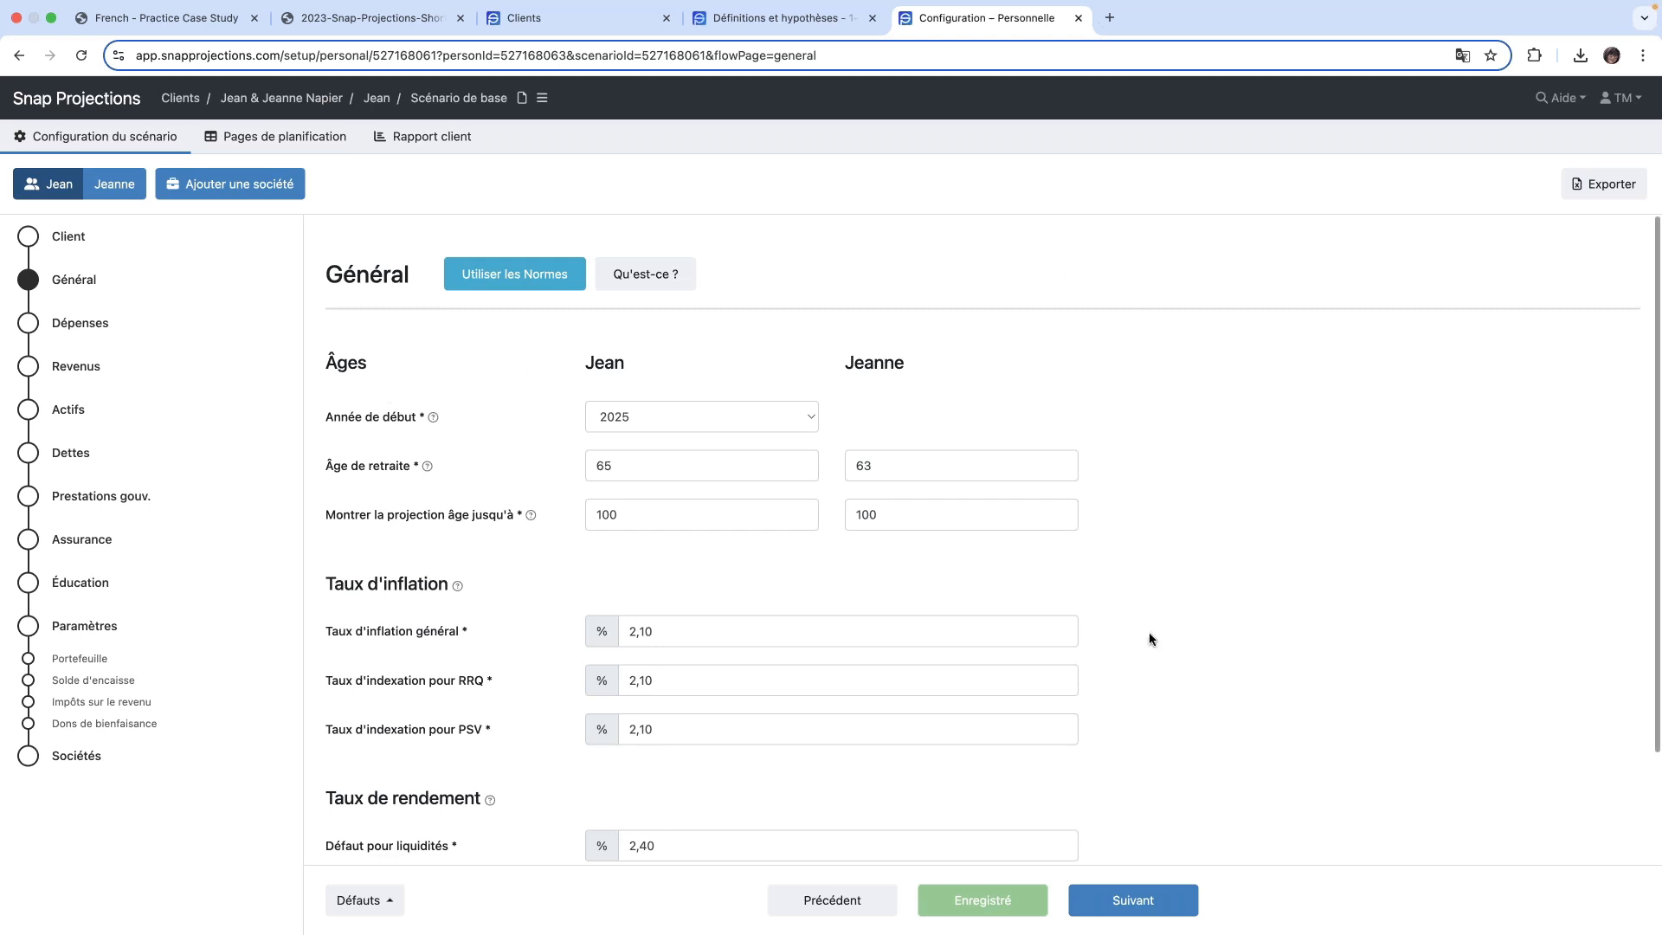
scroll(1150, 632, "down", 3)
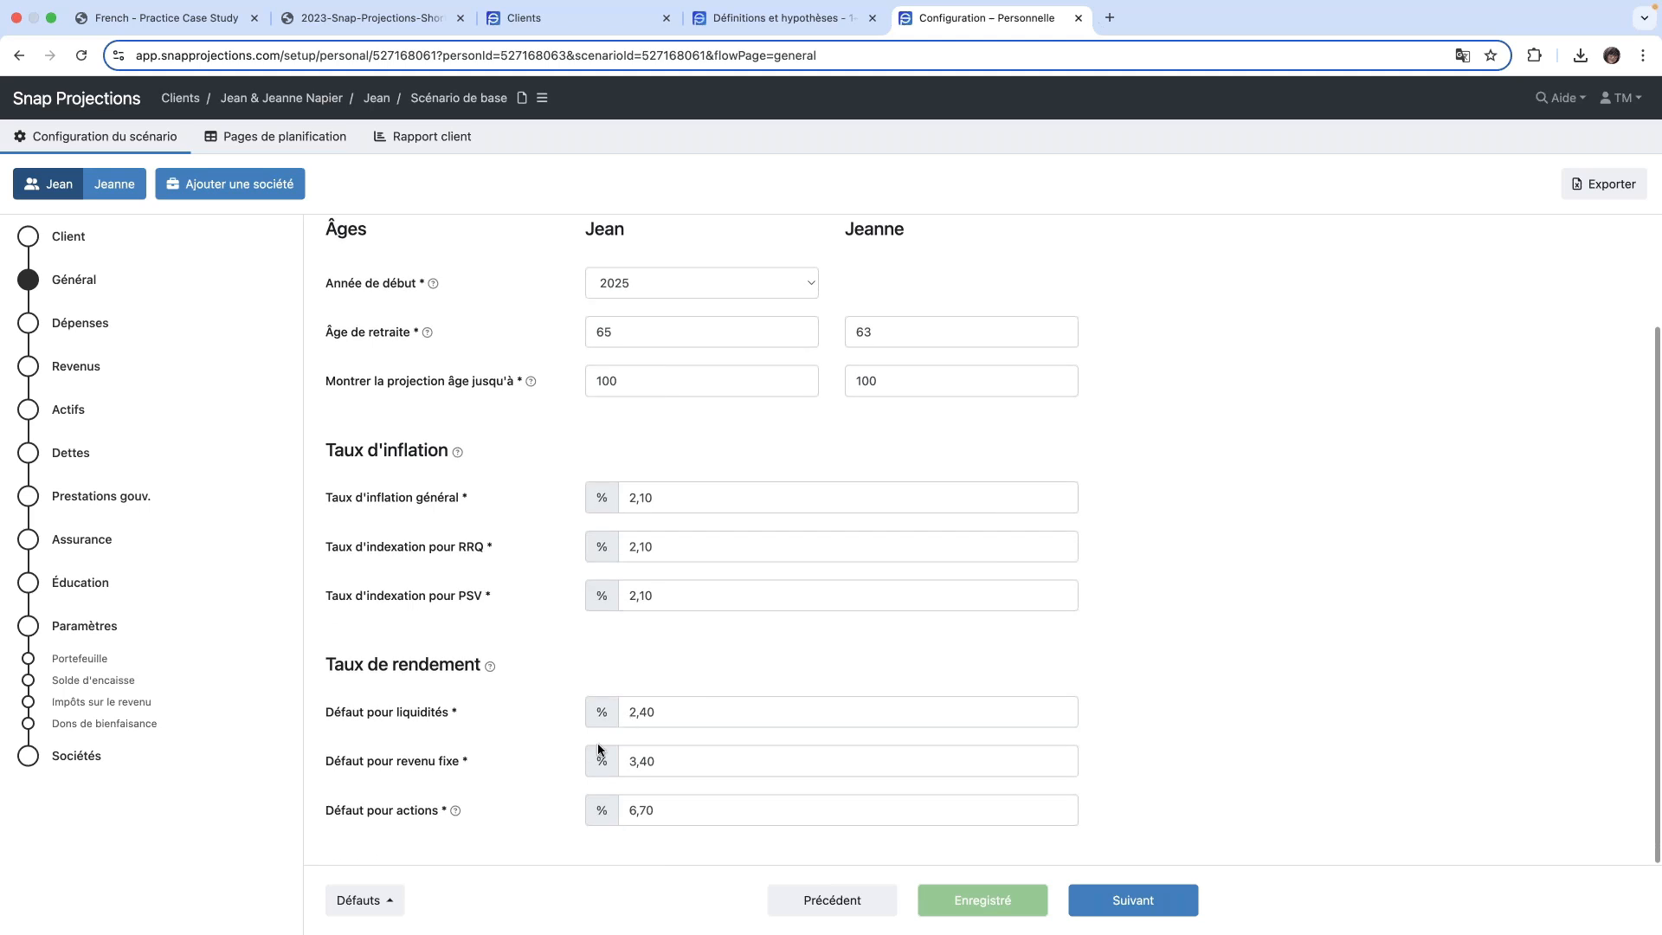
scroll(788, 329, "up", 1)
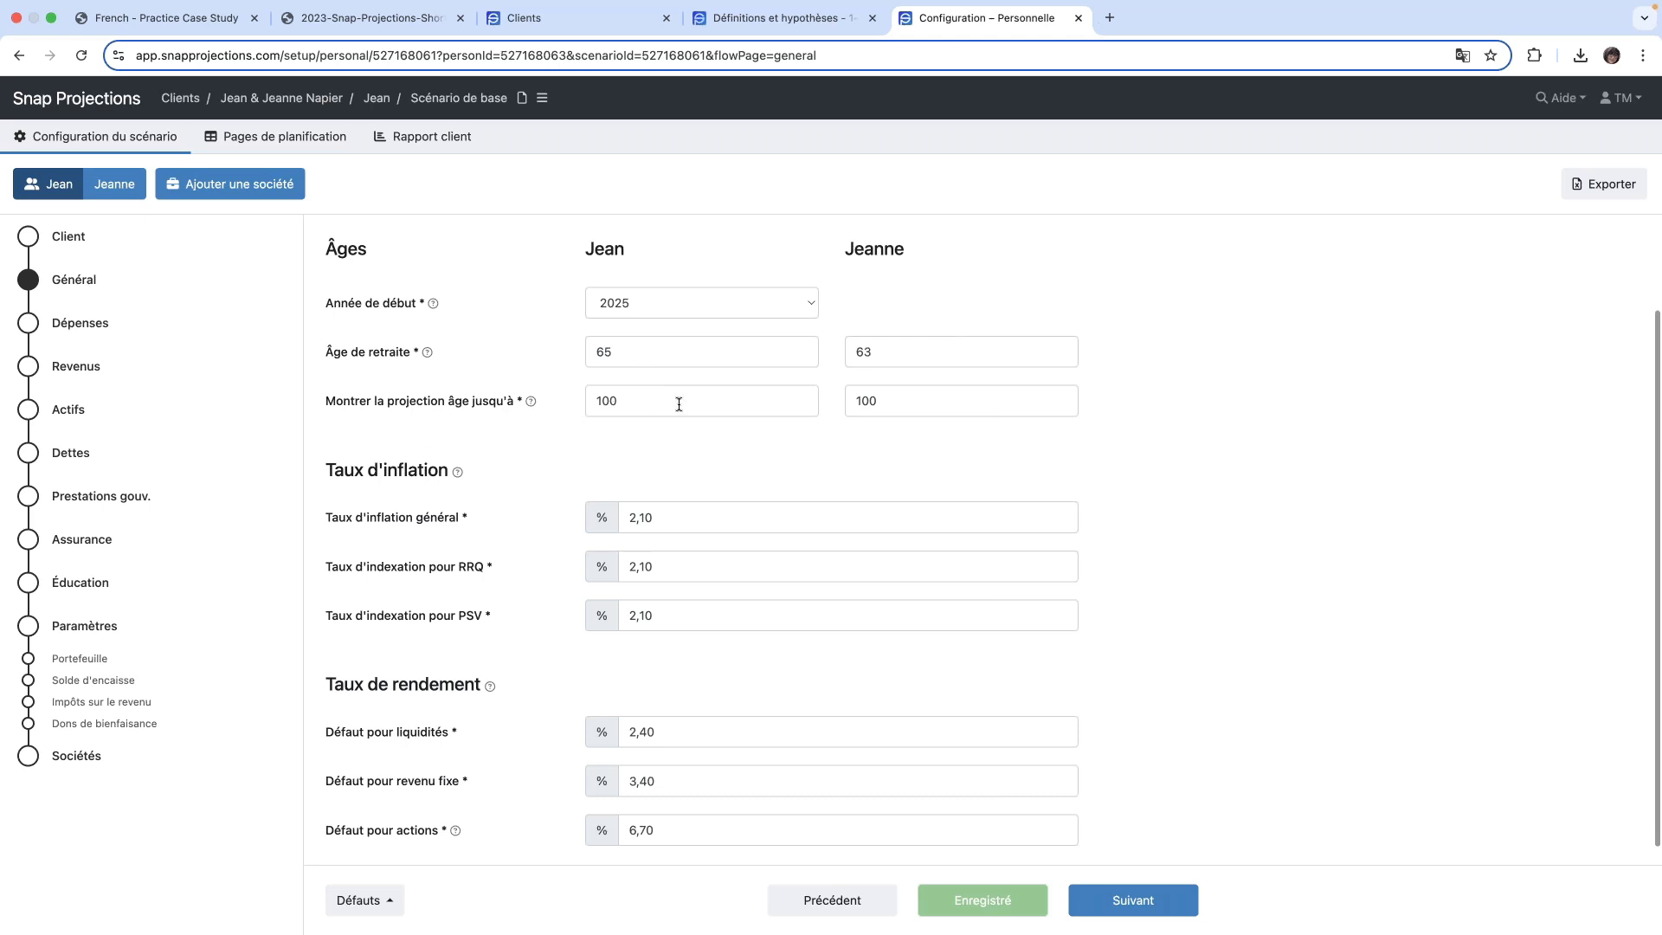
double_click(899, 398)
key("BackSpace")
type("8")
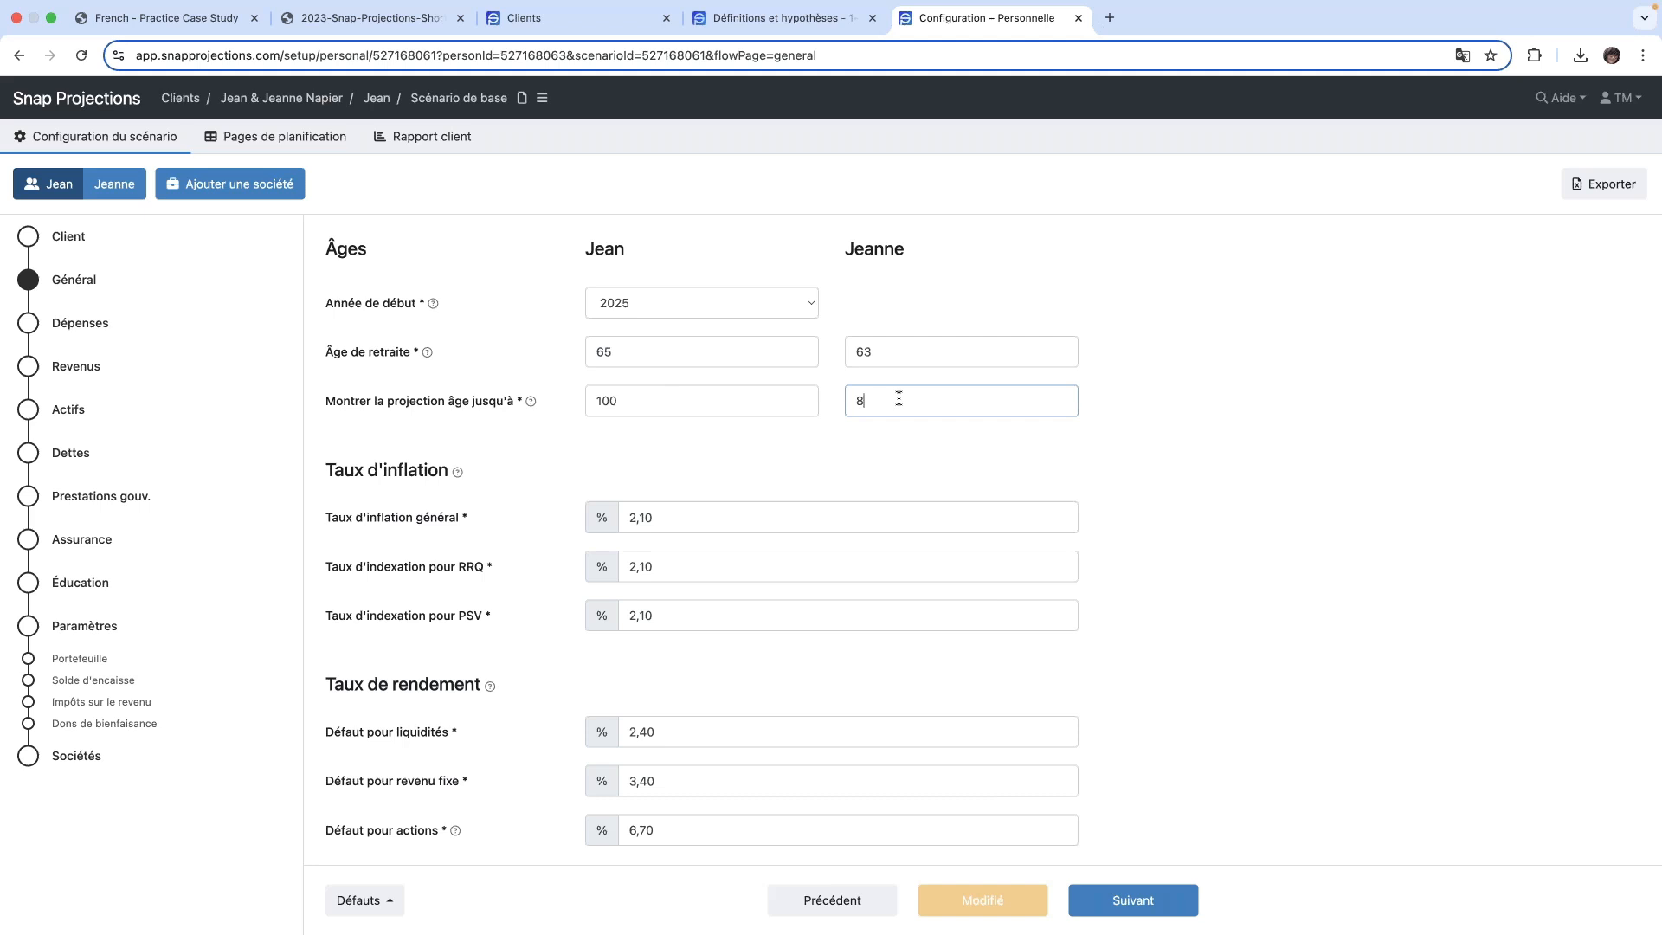
key("BackSpace")
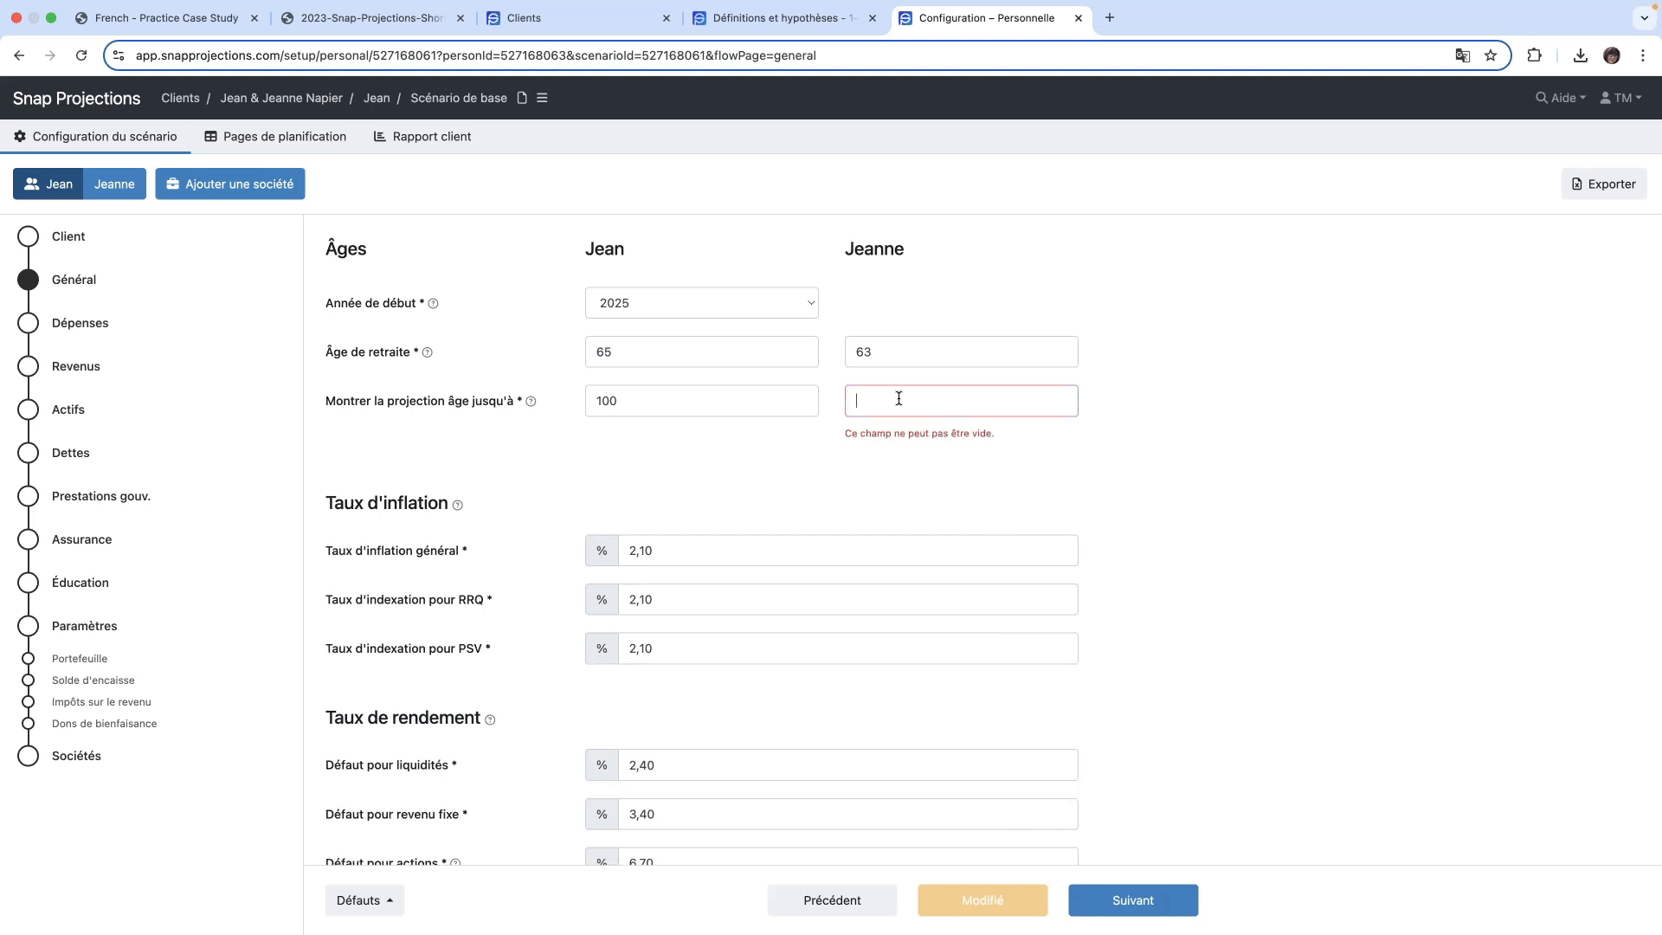
type("98")
left_click(1241, 428)
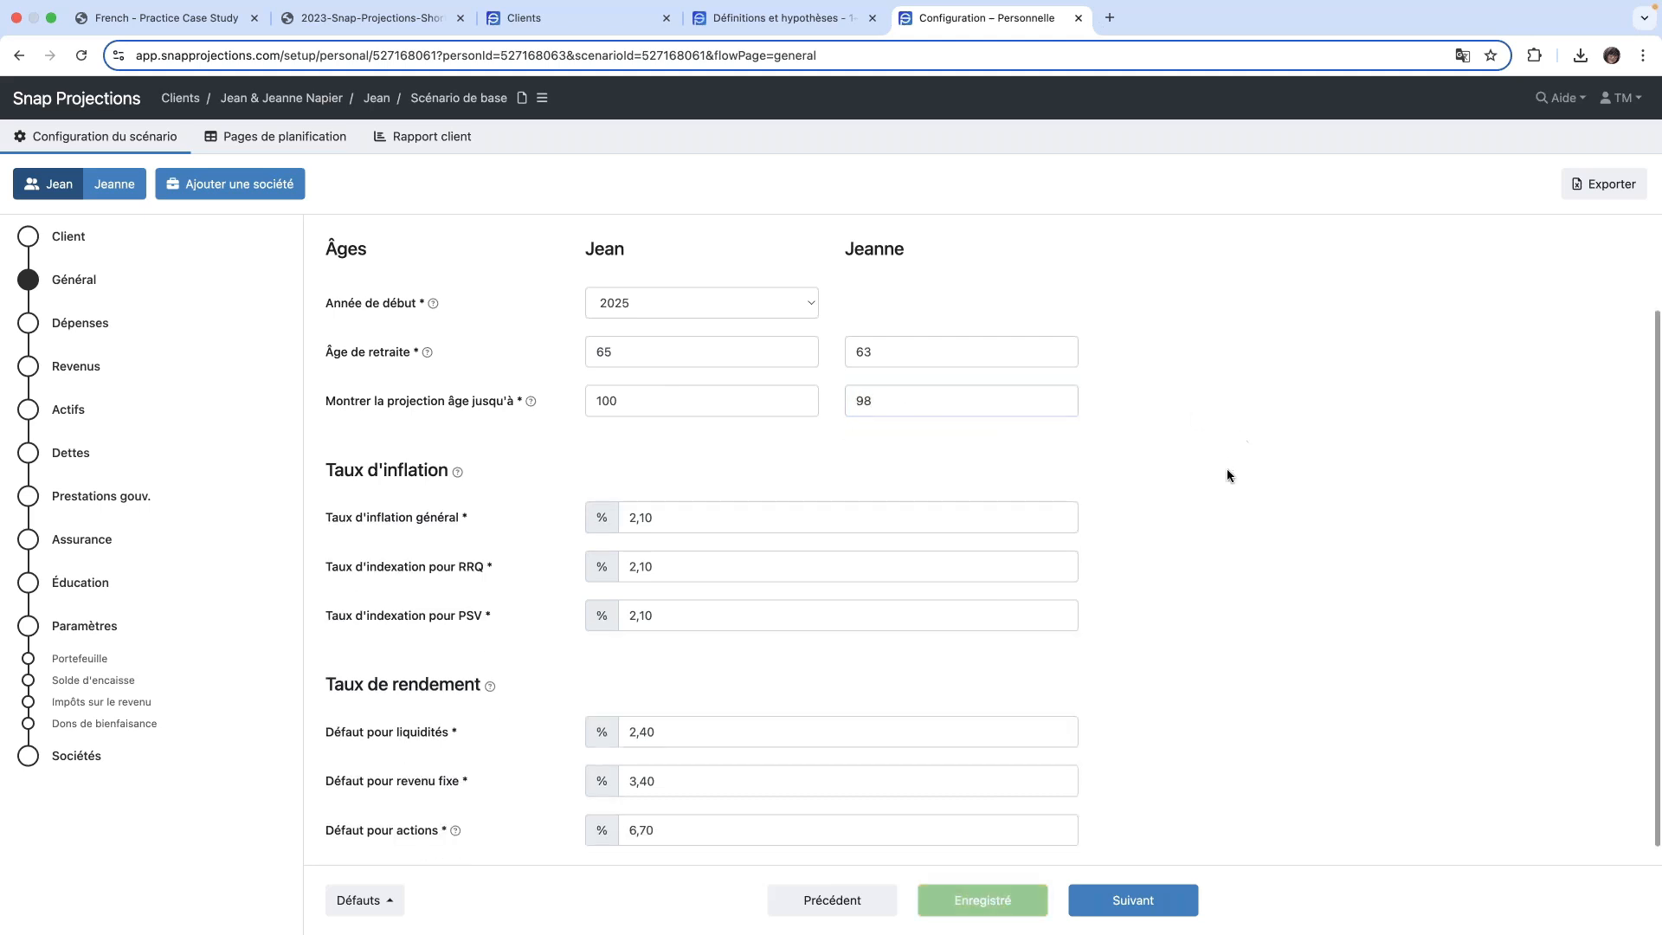
scroll(1227, 469, "down", 1)
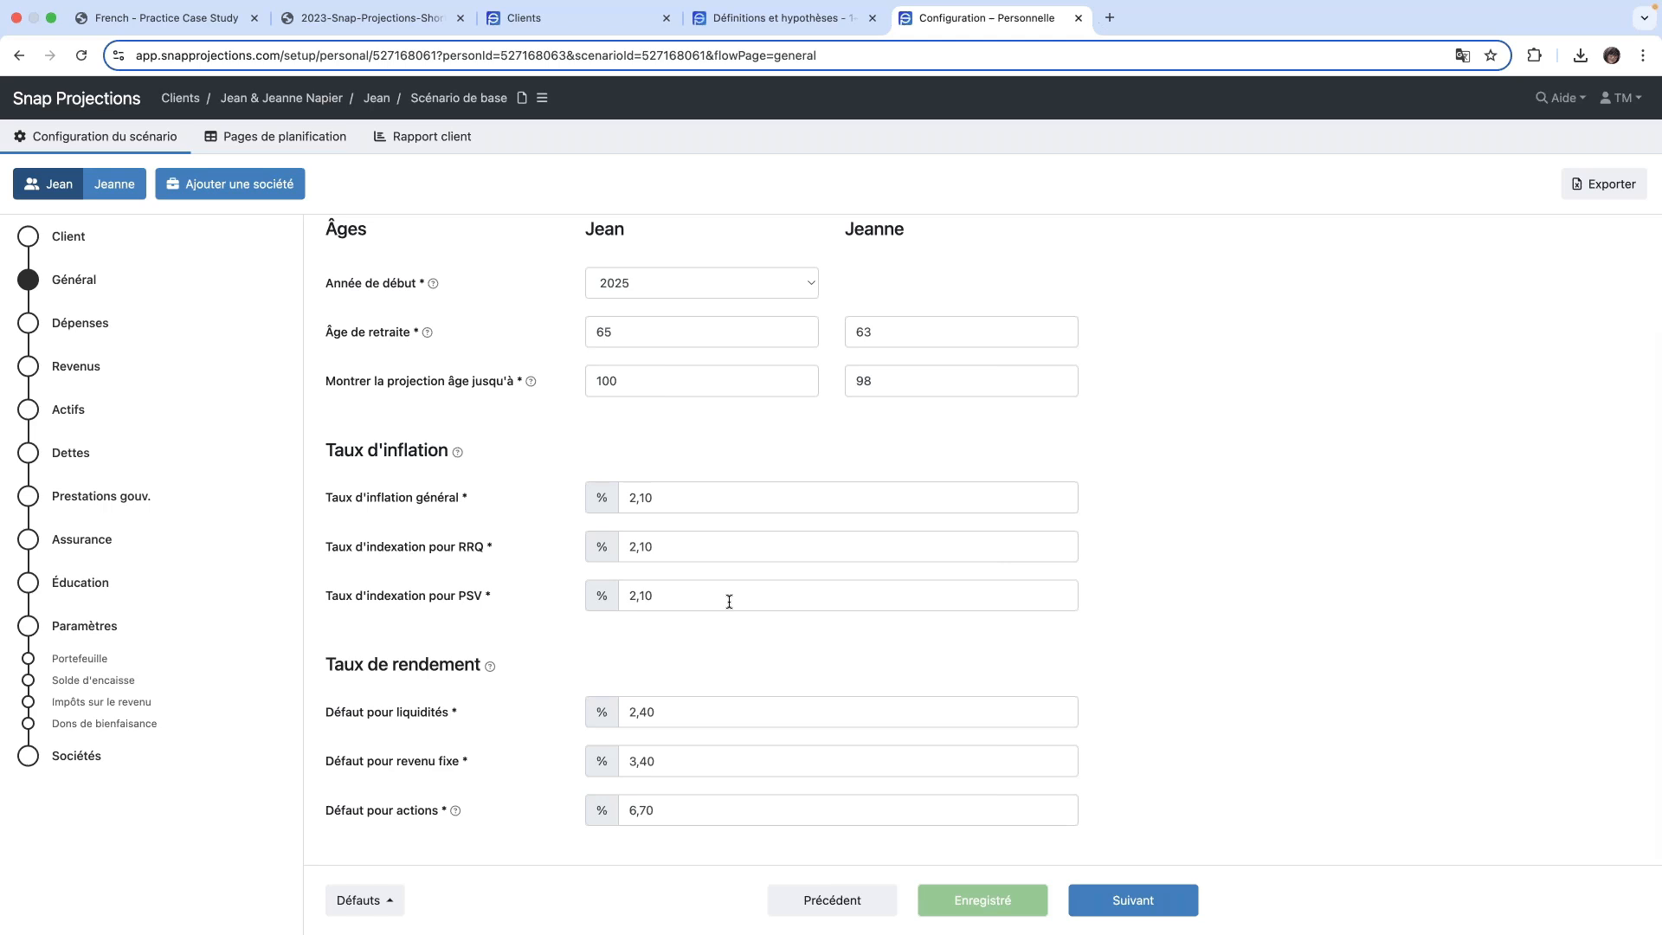
- Save the Général page's inflation and return rates as the defaults for new scenarios
scroll(728, 602, "down", 2)
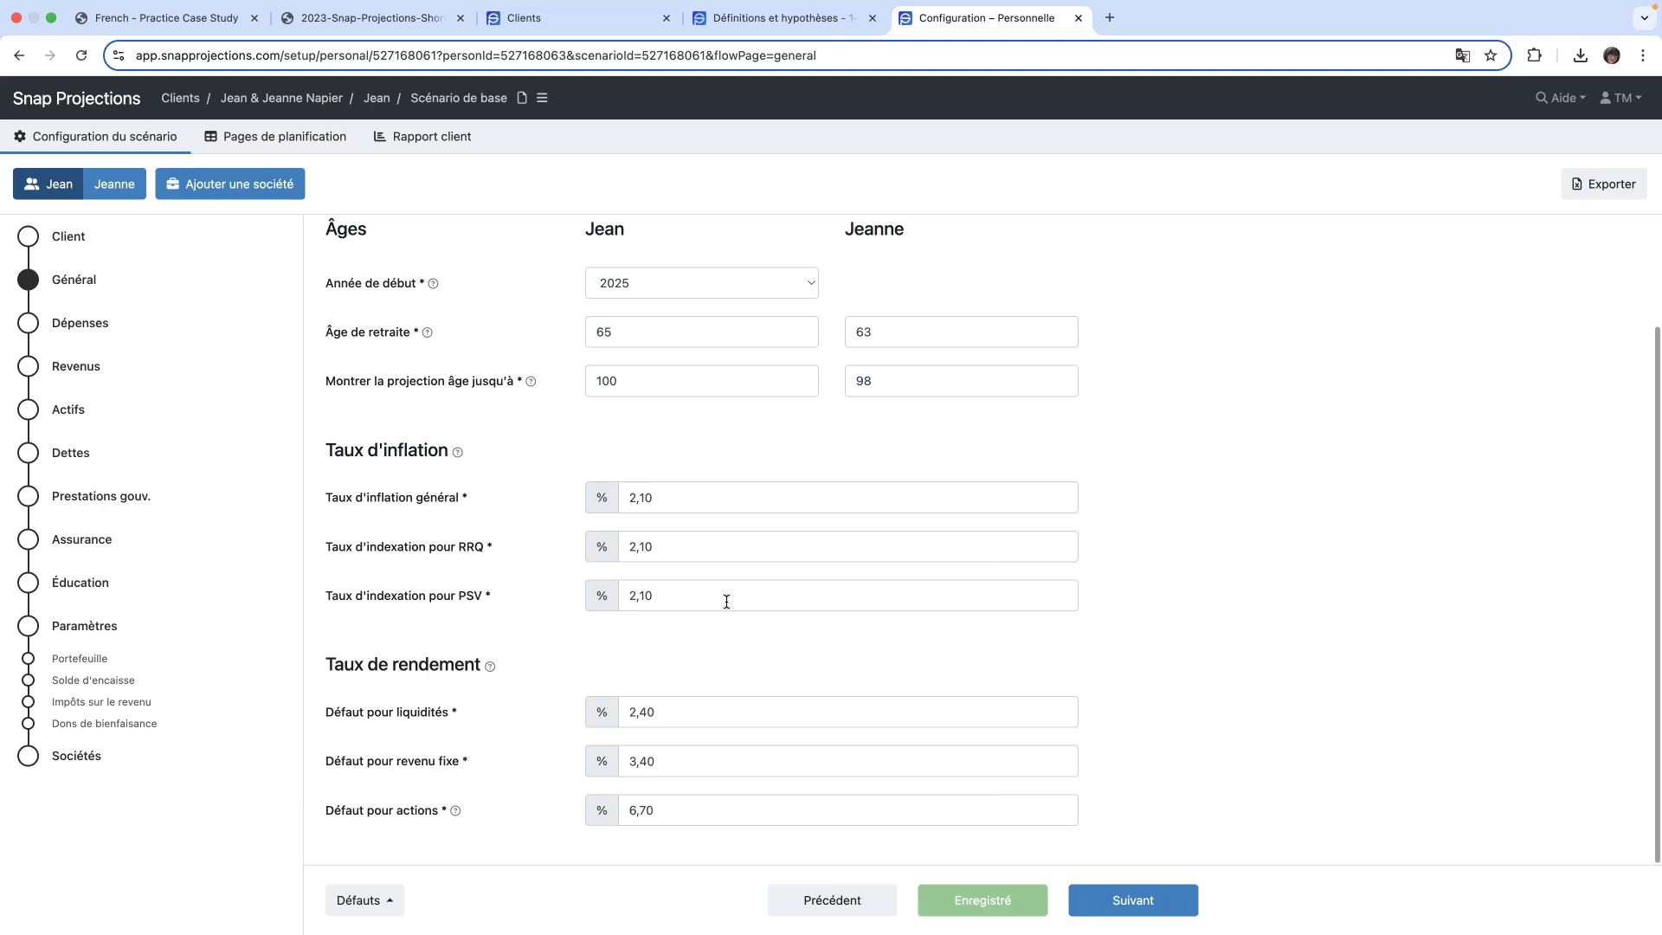
scroll(765, 510, "down", 2)
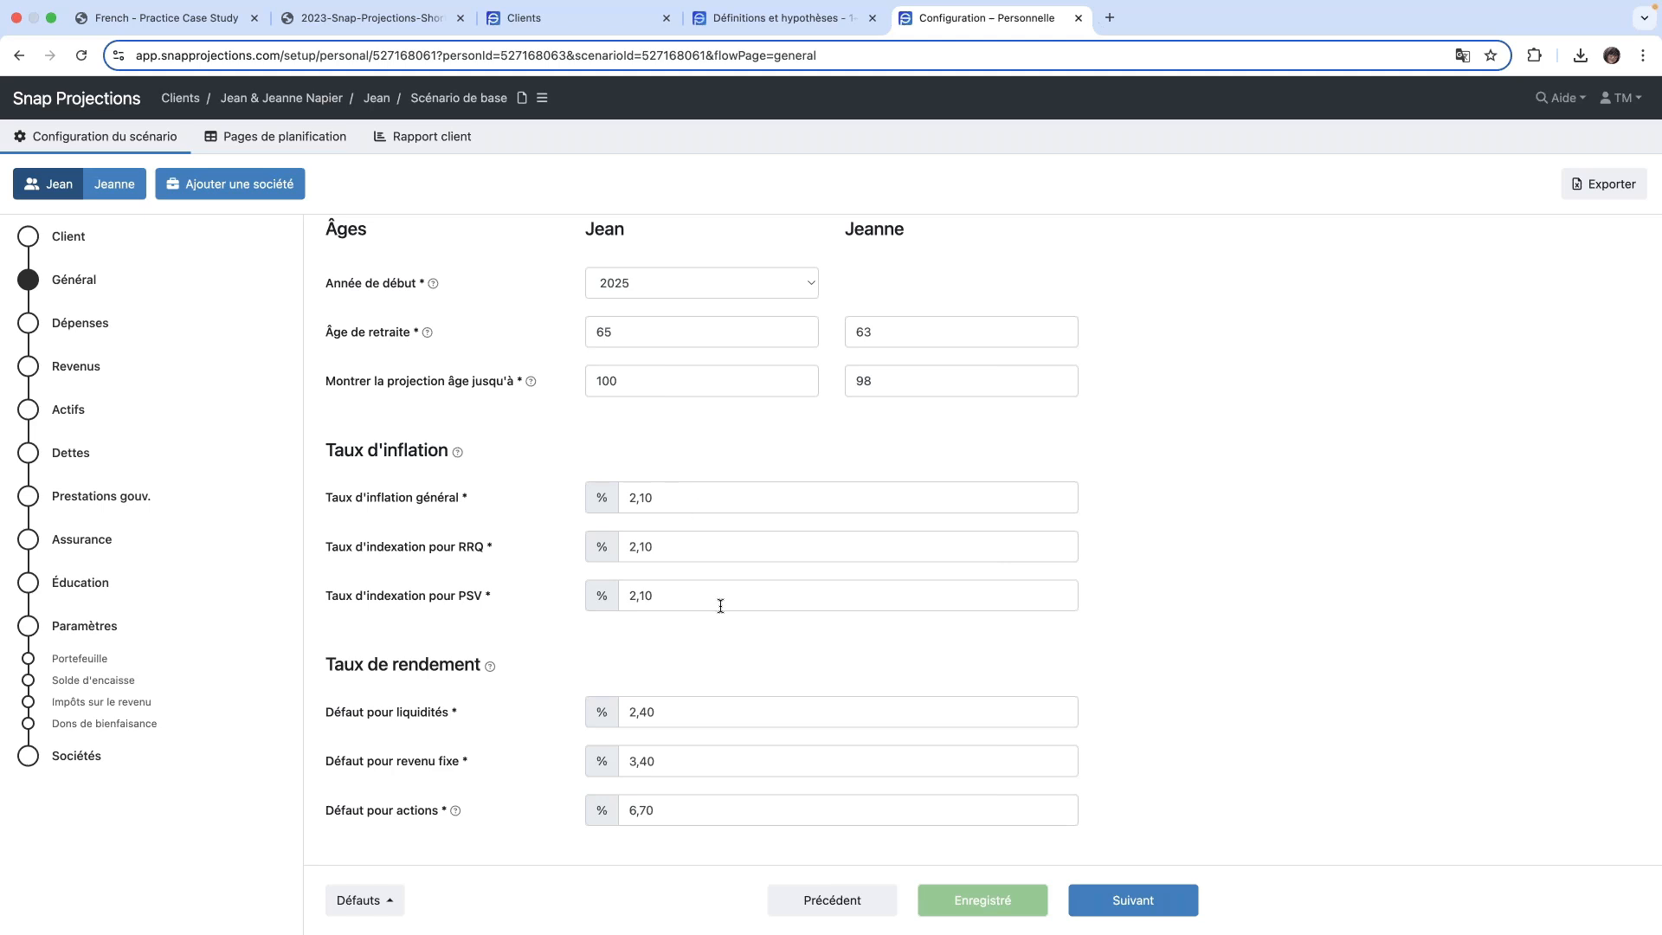
mouse_move(687, 9)
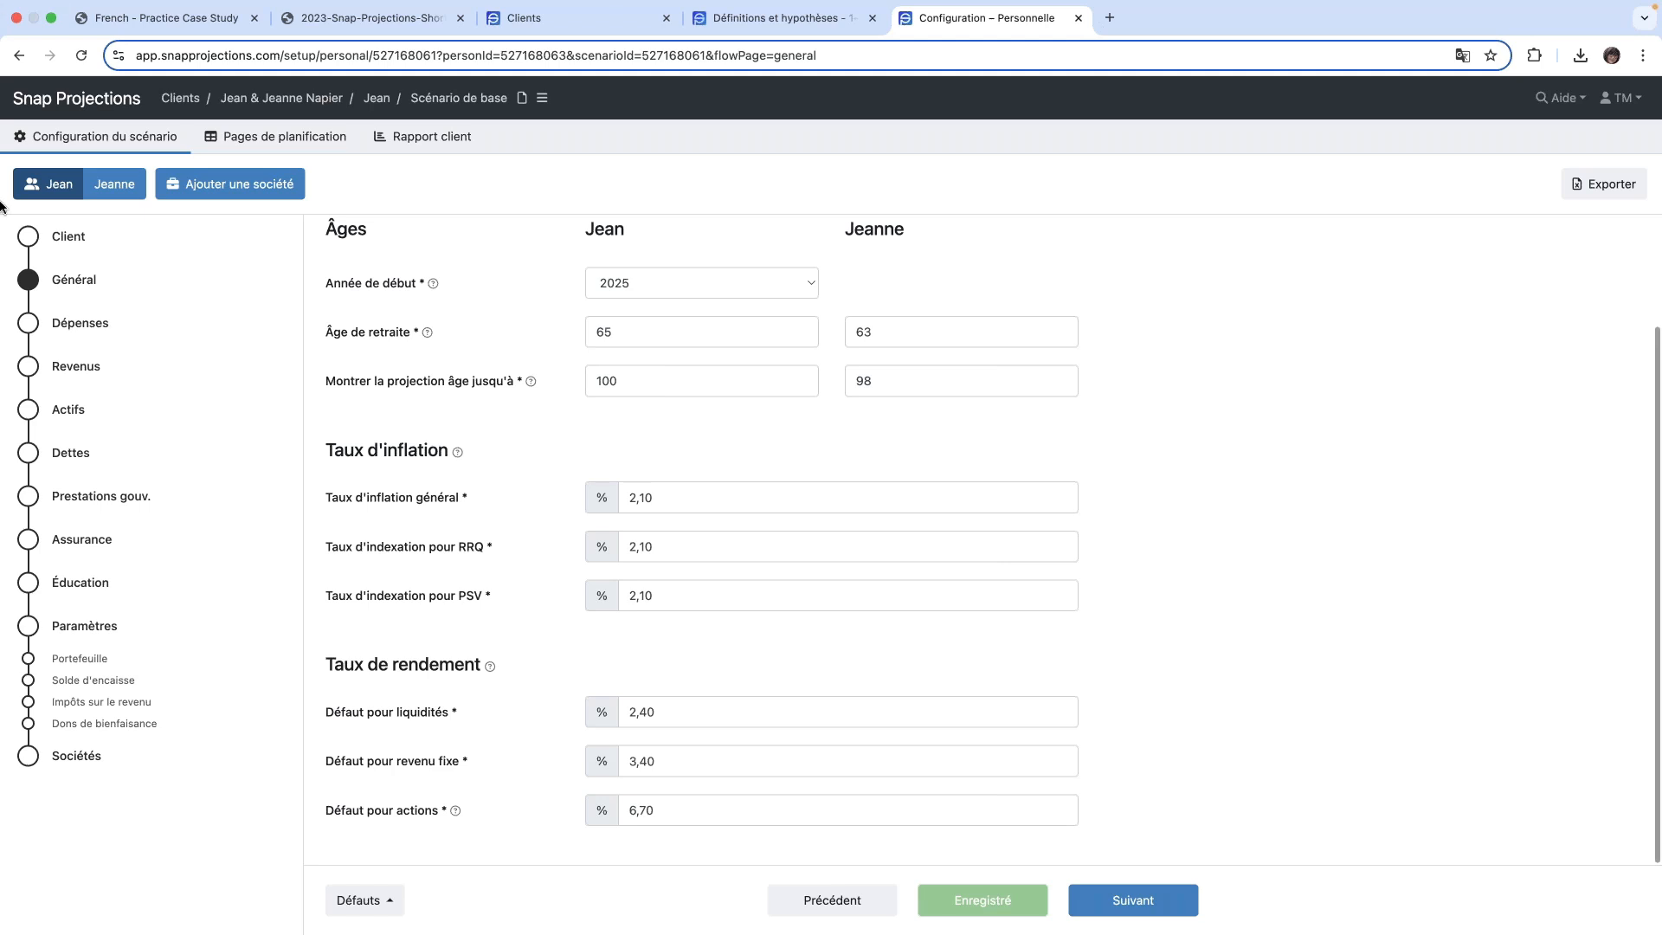
left_click(402, 908)
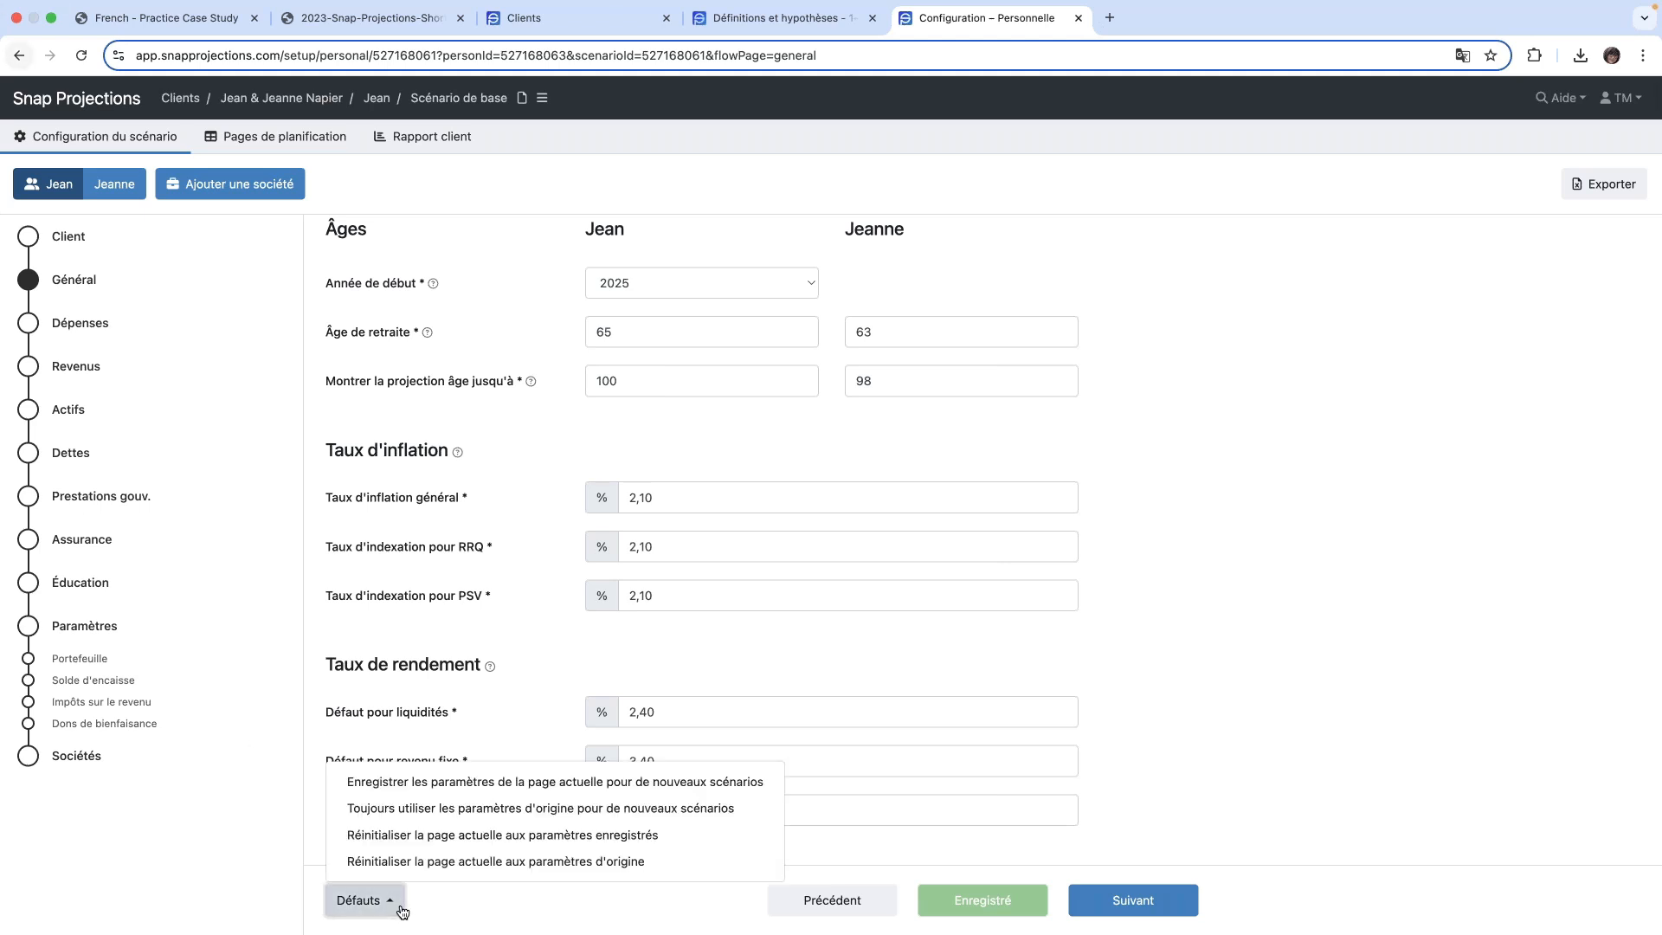
left_click(421, 787)
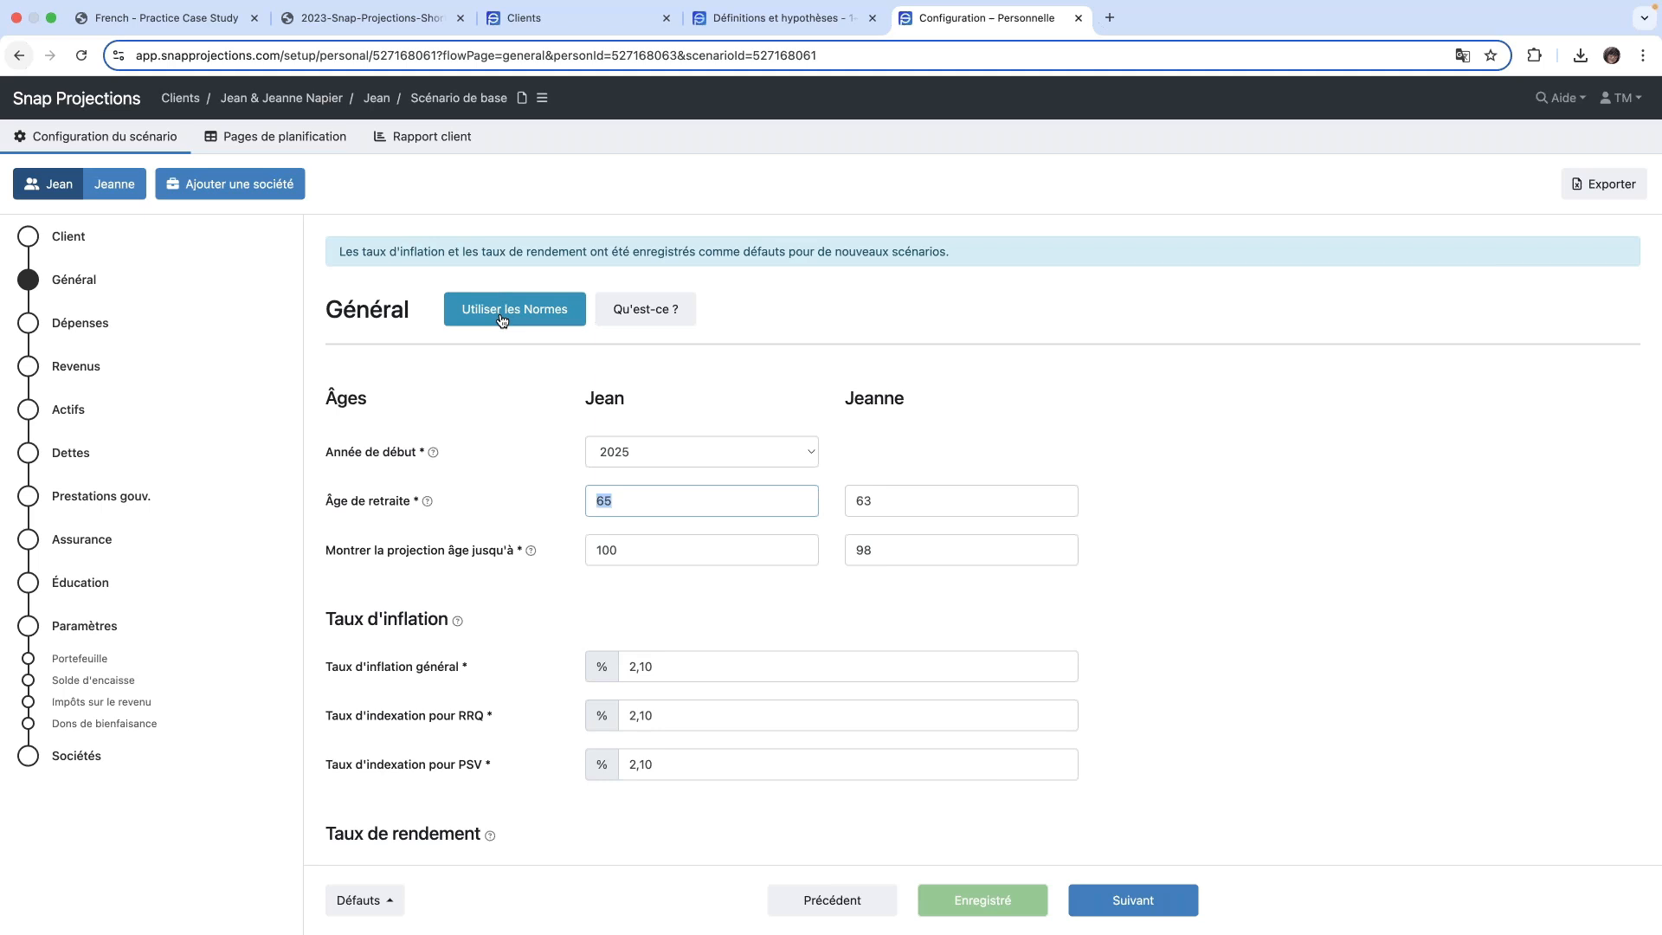
- Read the explanation of the Normes d'hypothèses de projection and the start year help, closing the explanation dialog
left_click(621, 316)
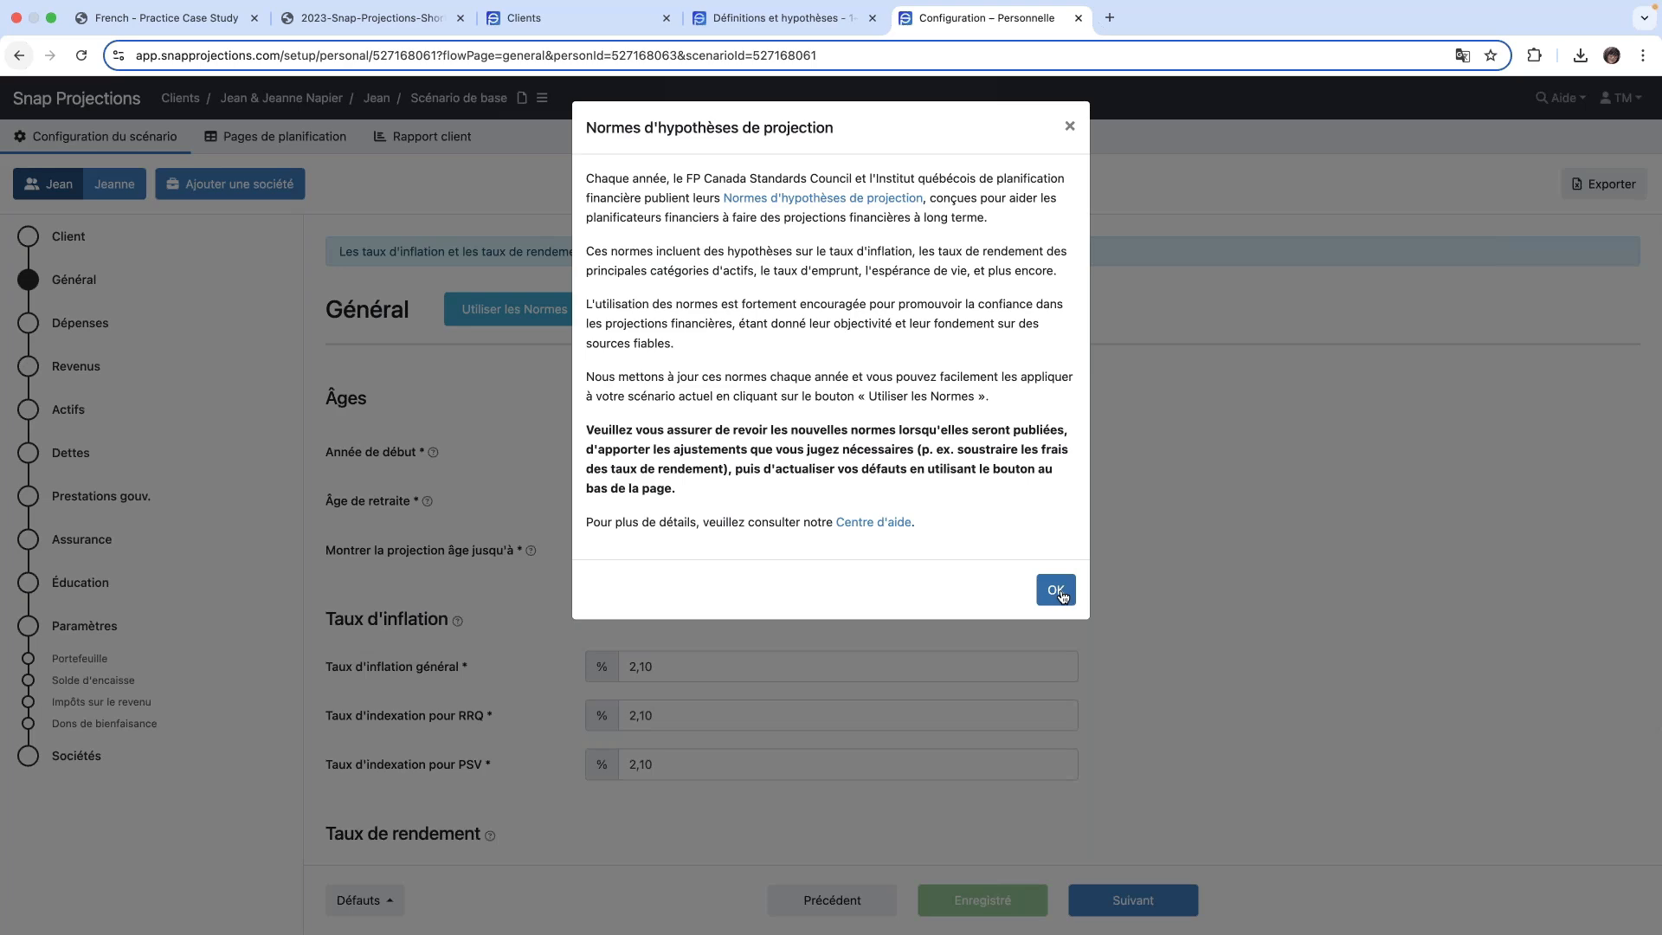
left_click(1058, 591)
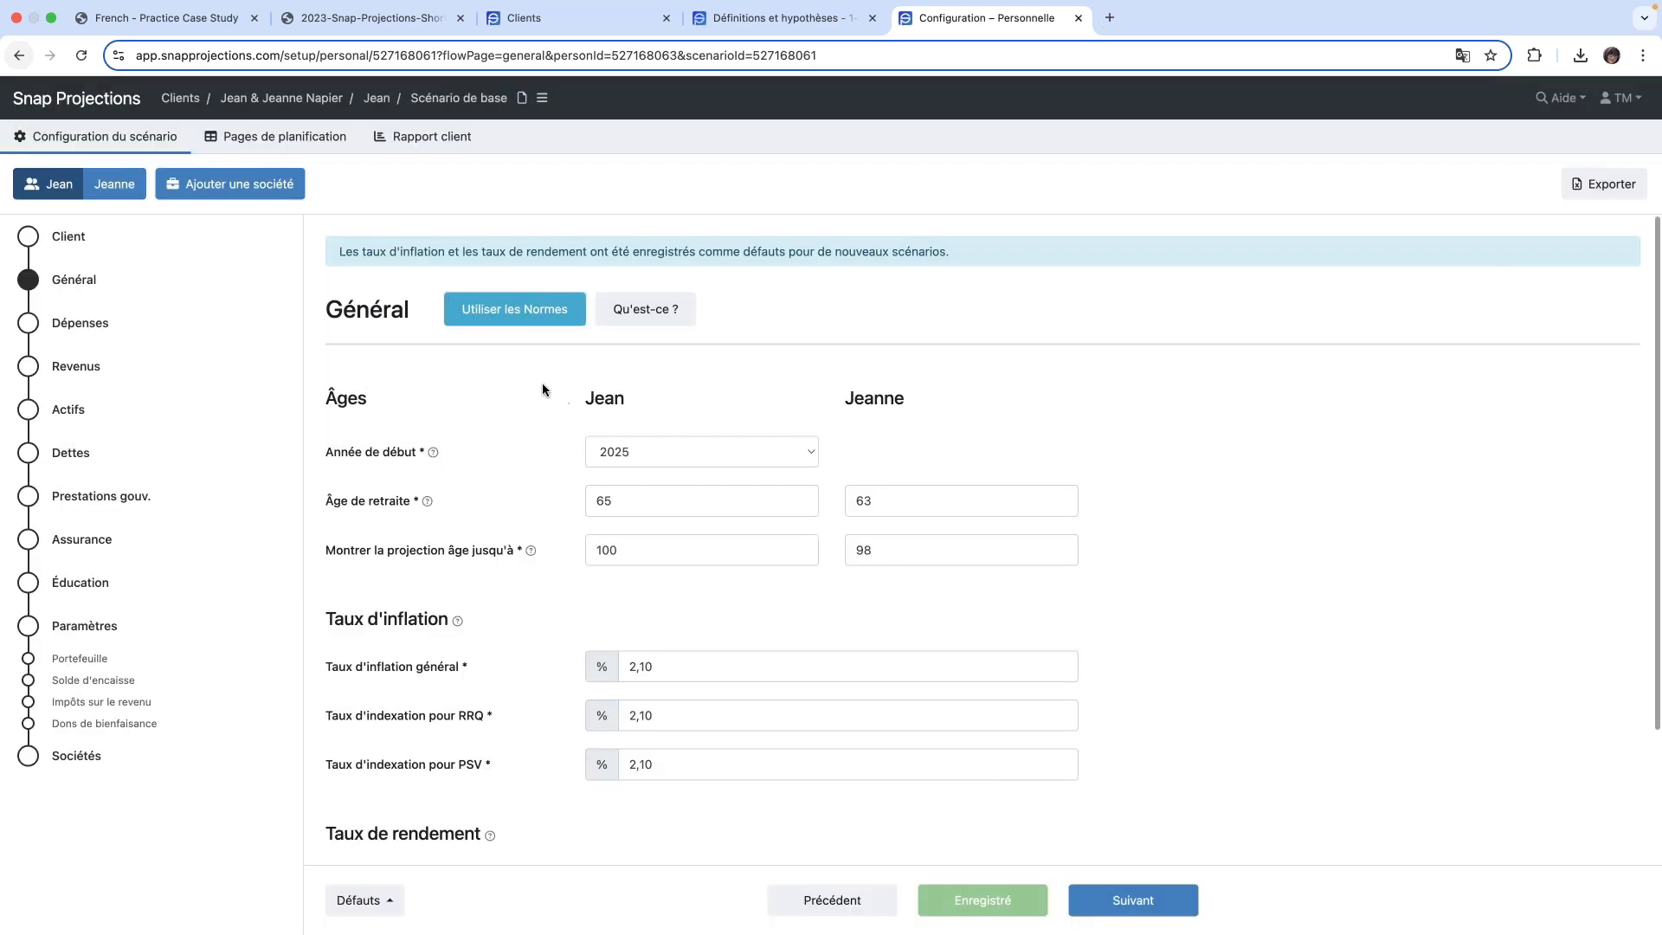
mouse_move(433, 455)
- Continue to the Dépenses page and set the combined annual main expenses to 115 000 $
left_click(1130, 905)
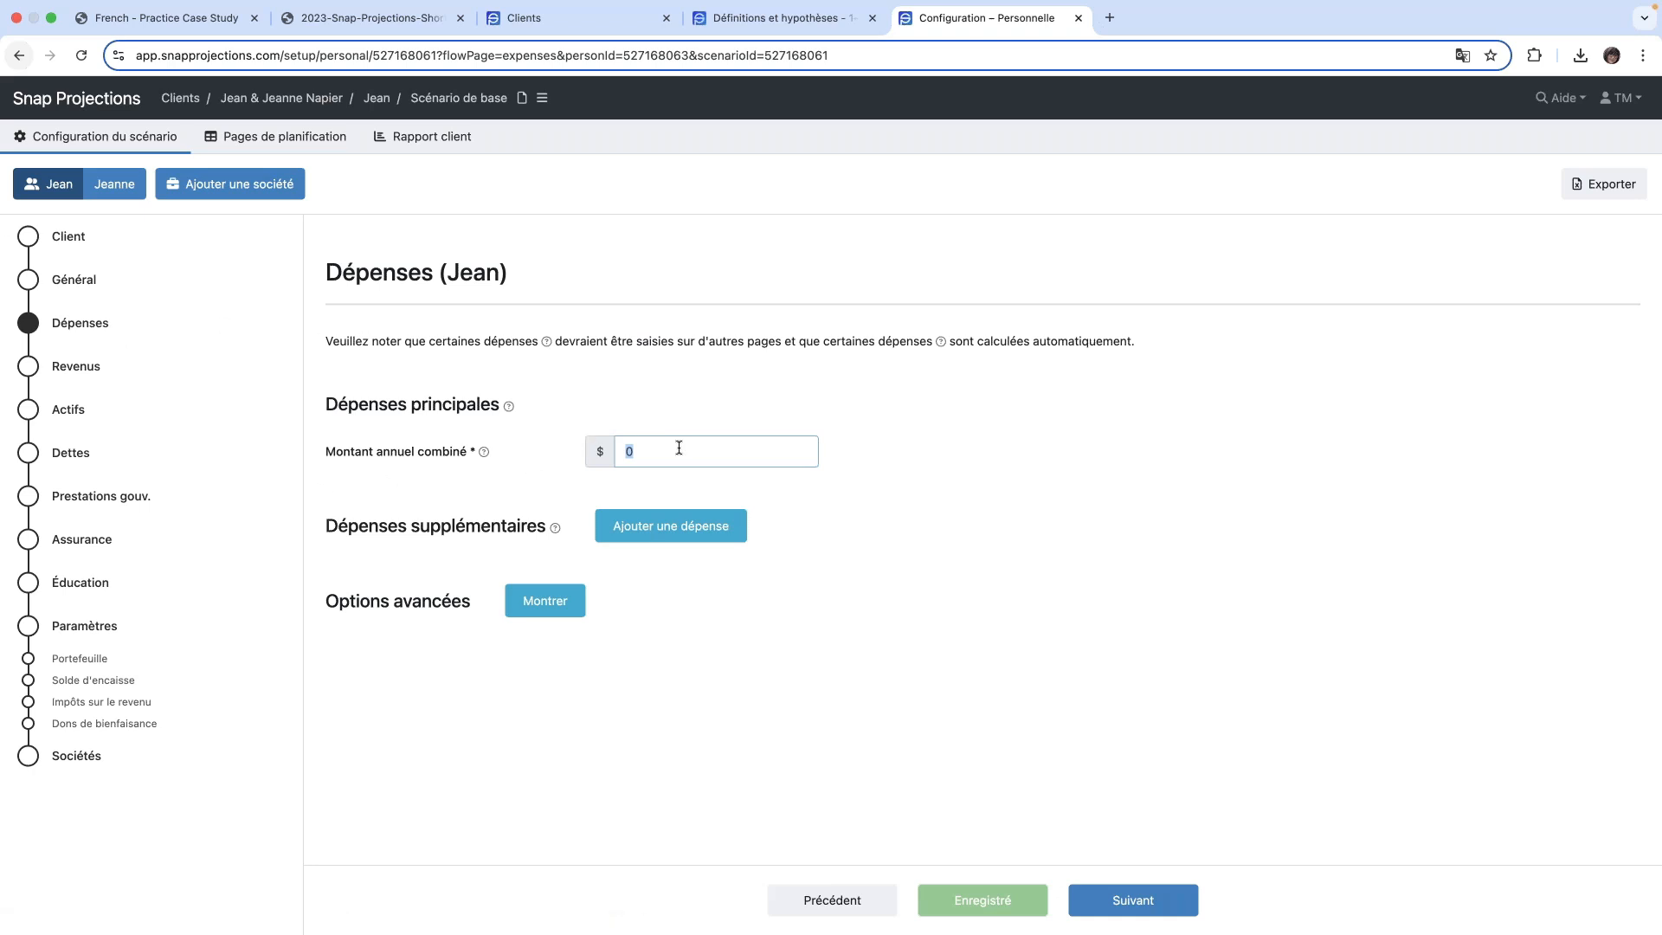
key("BackSpace")
type("11")
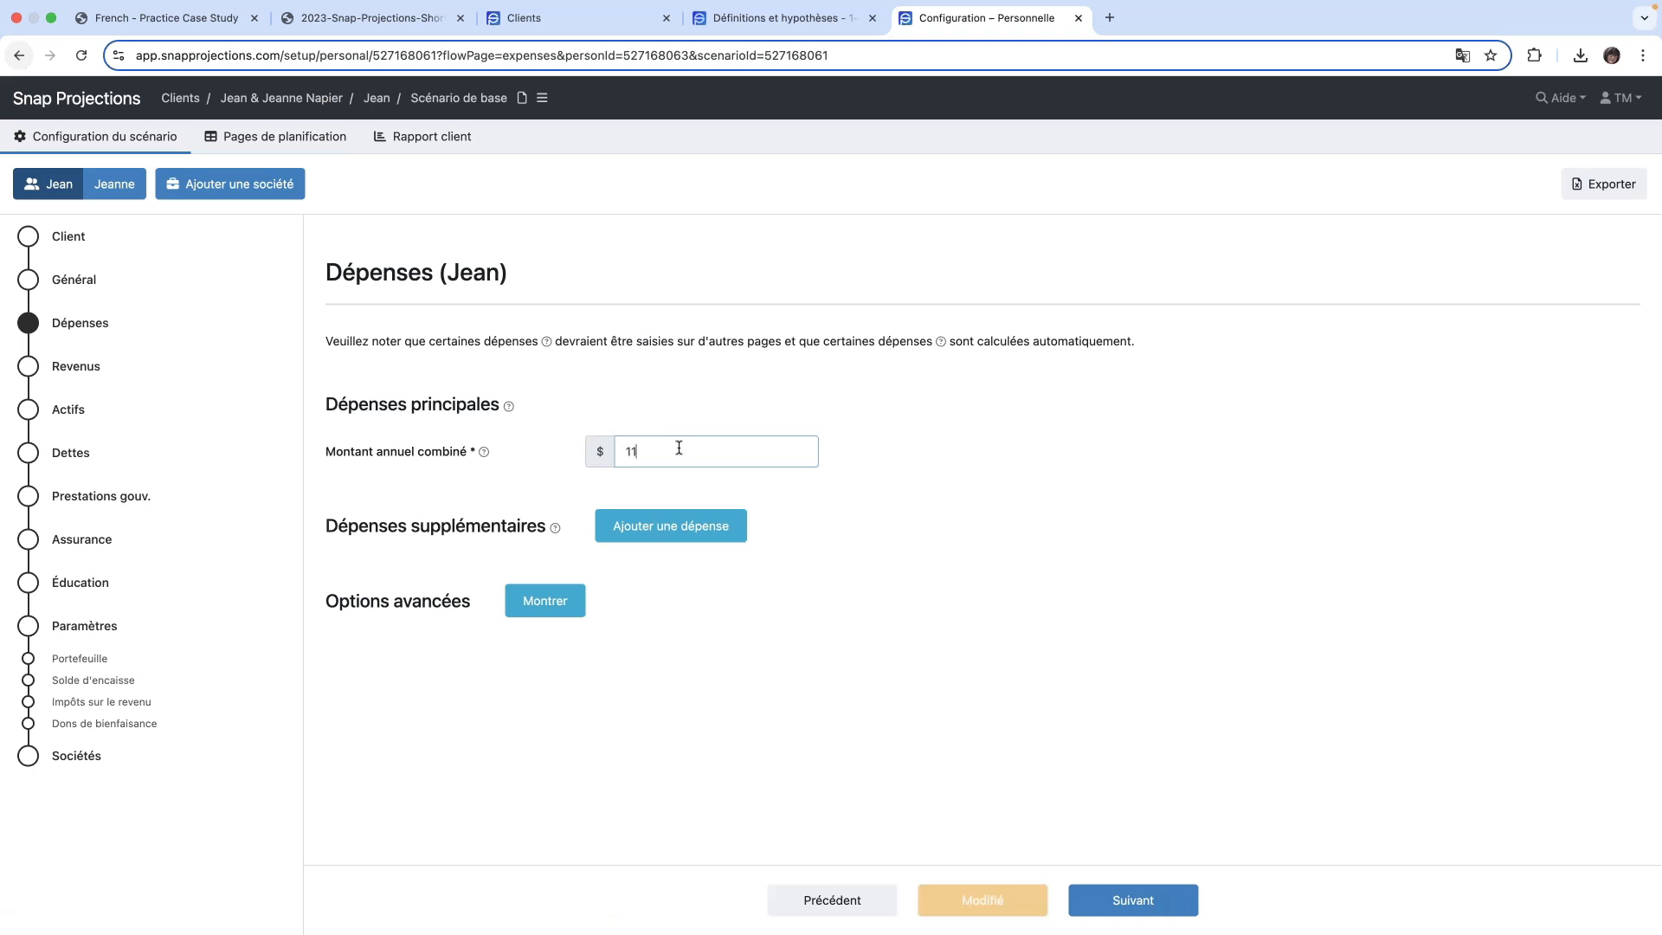
type("5 000")
key("Tab")
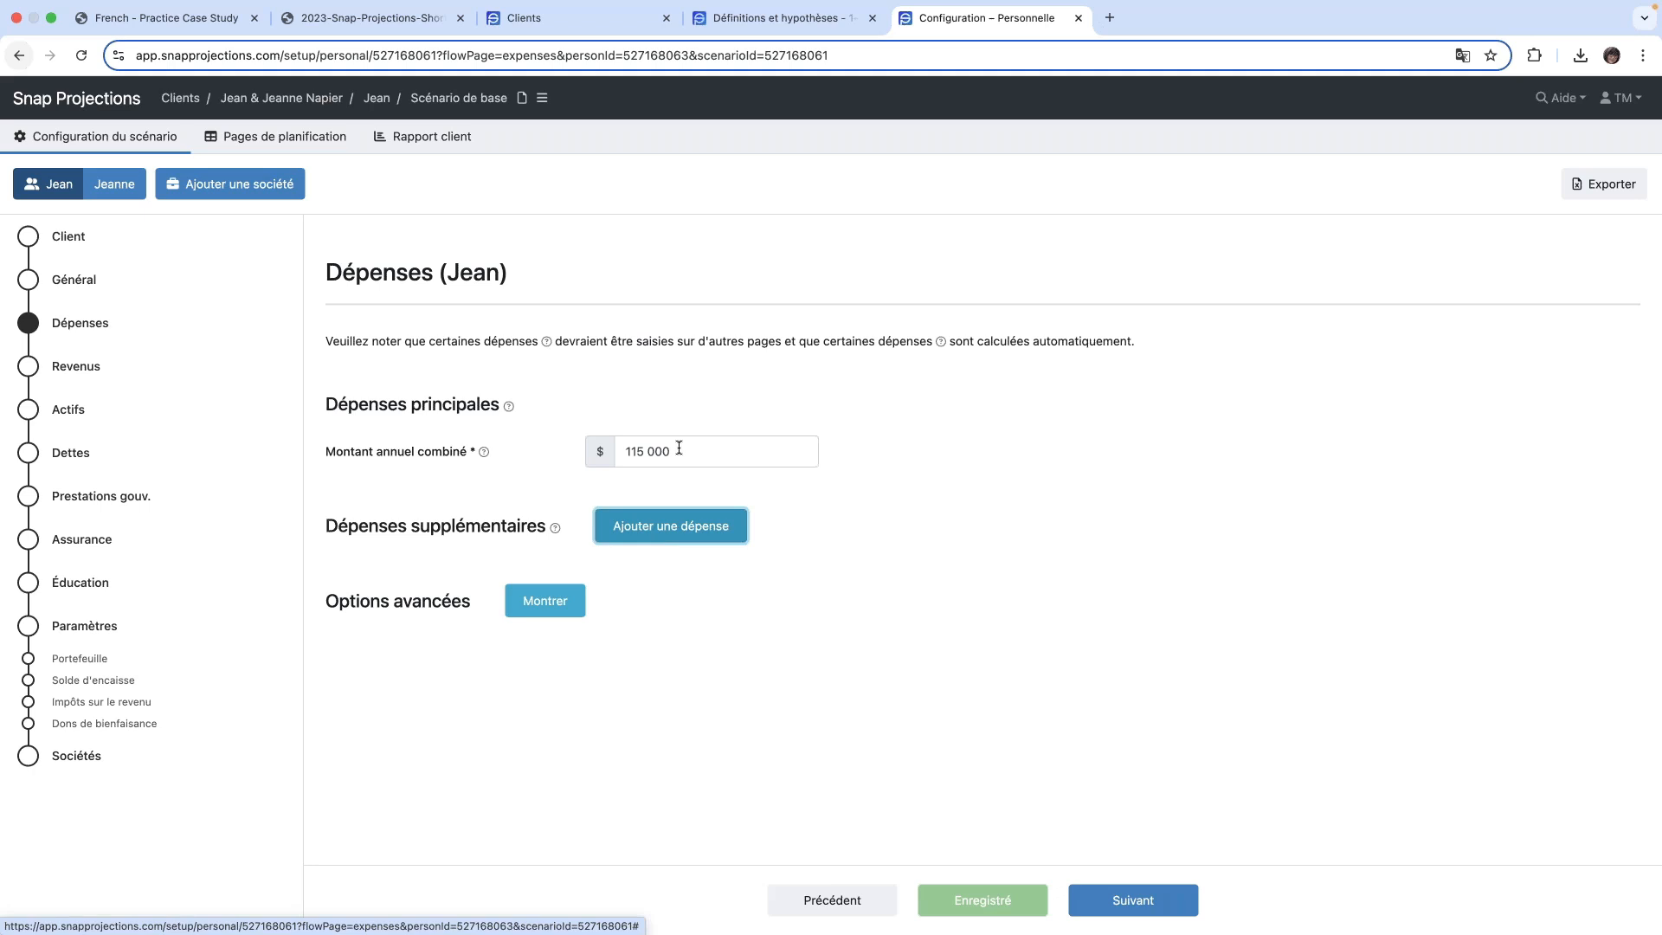
- Add a supplementary expense described as Voyage with an amount of 10 000 $ and Commune set to Oui
left_click(688, 537)
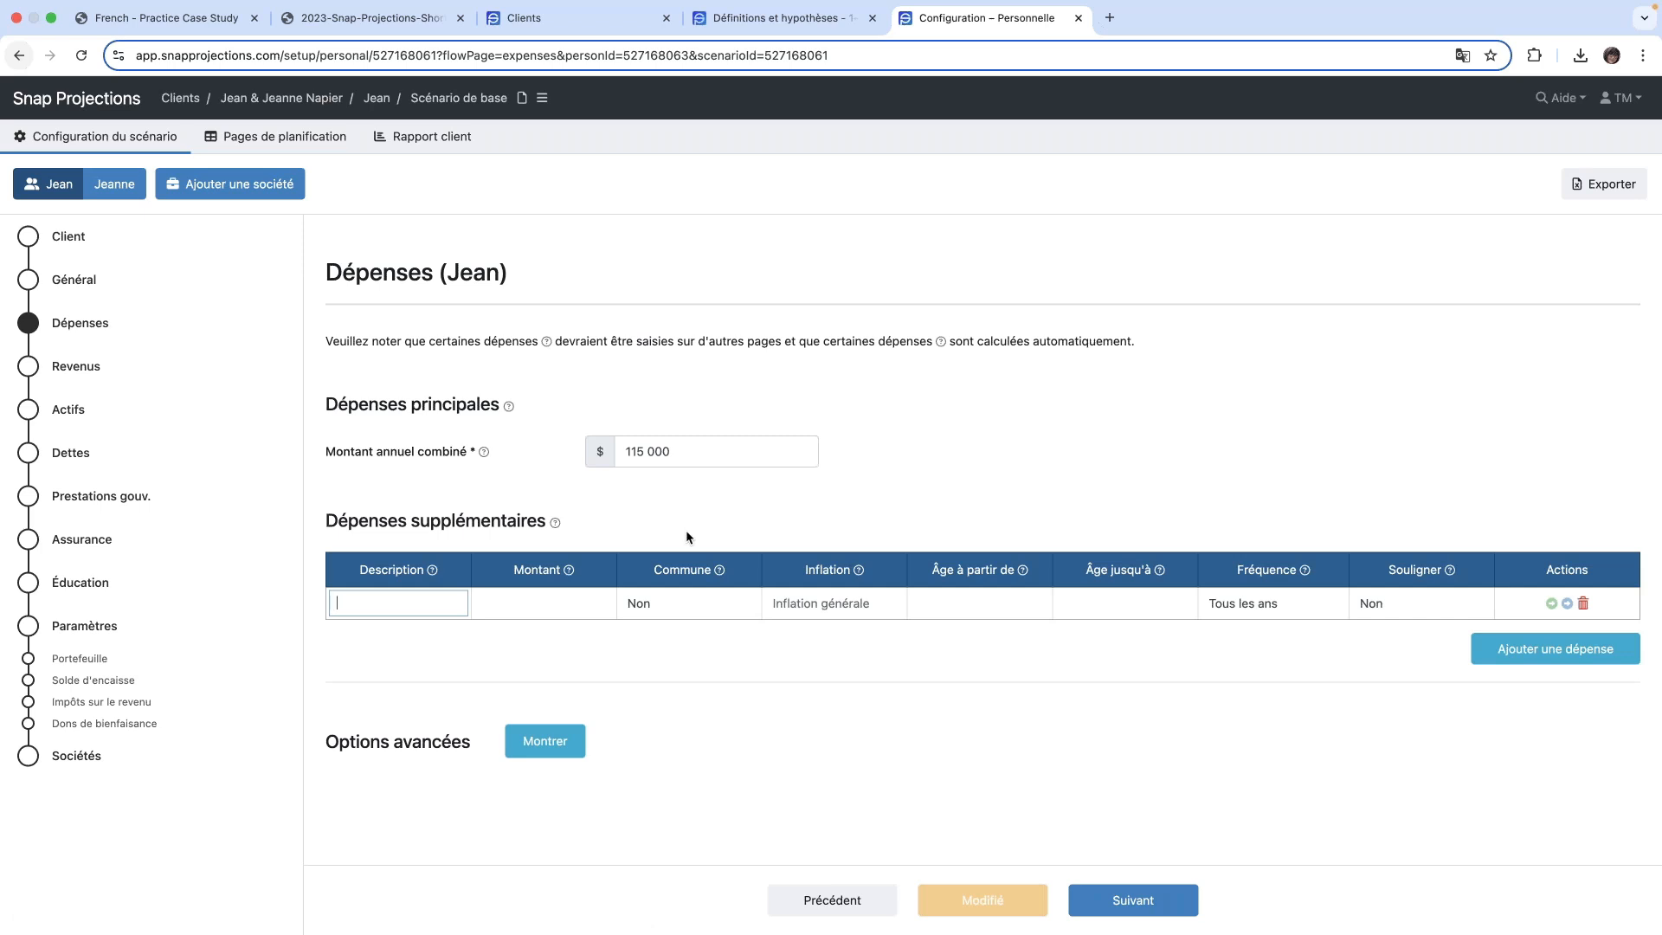
left_click(416, 603)
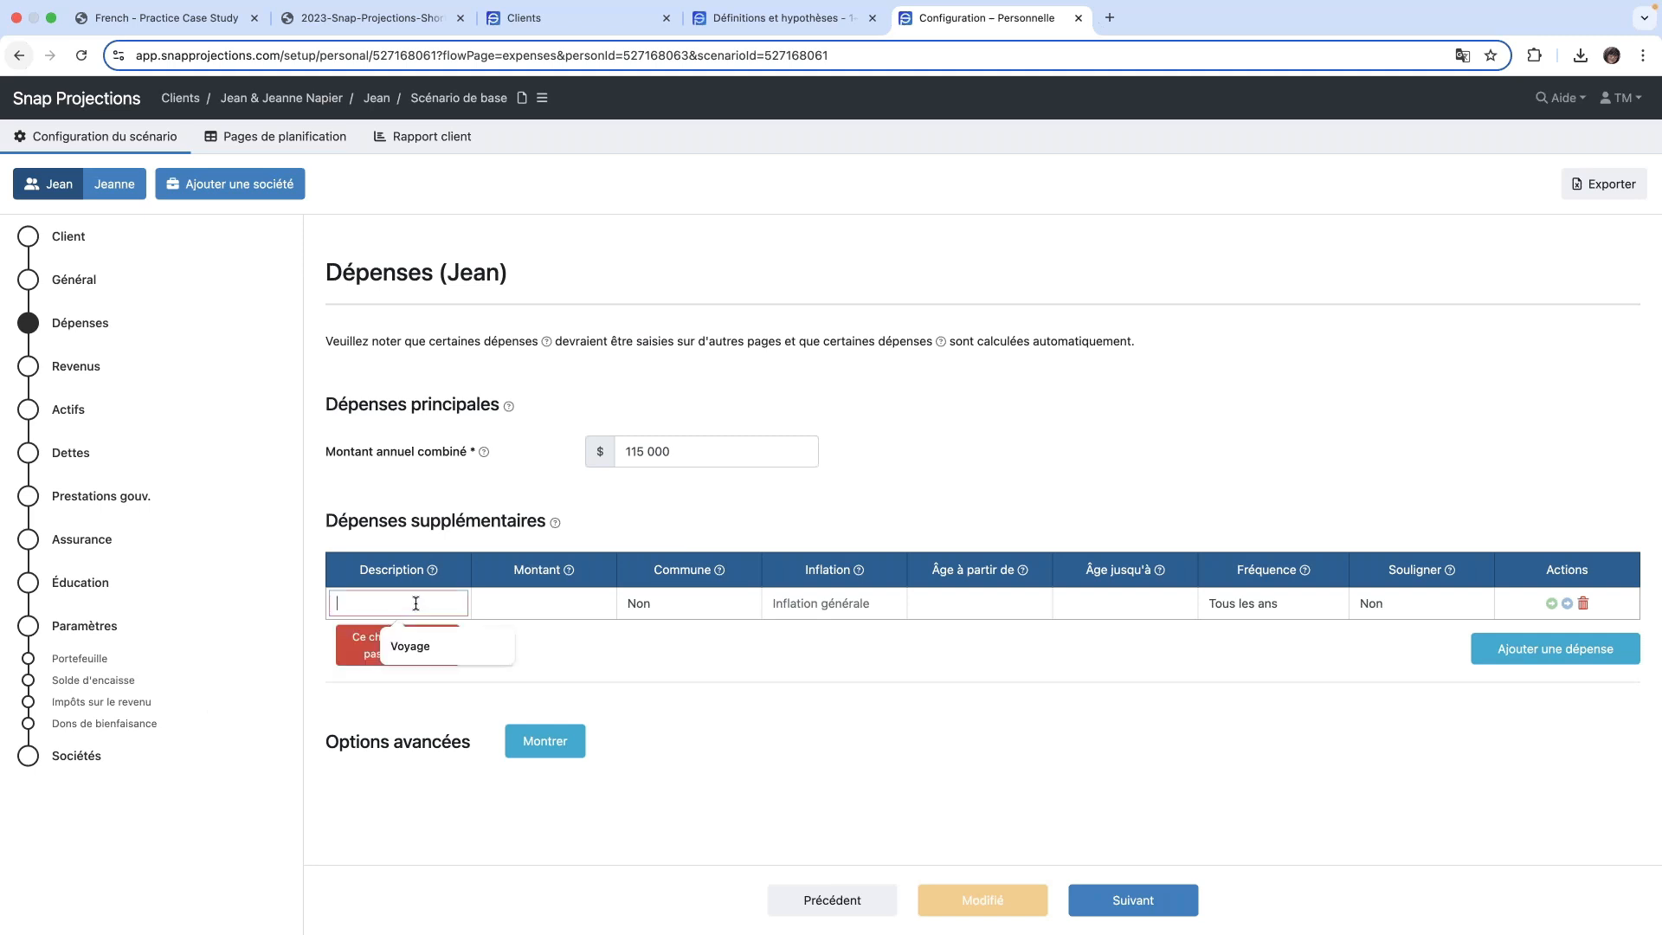
type("Voyage")
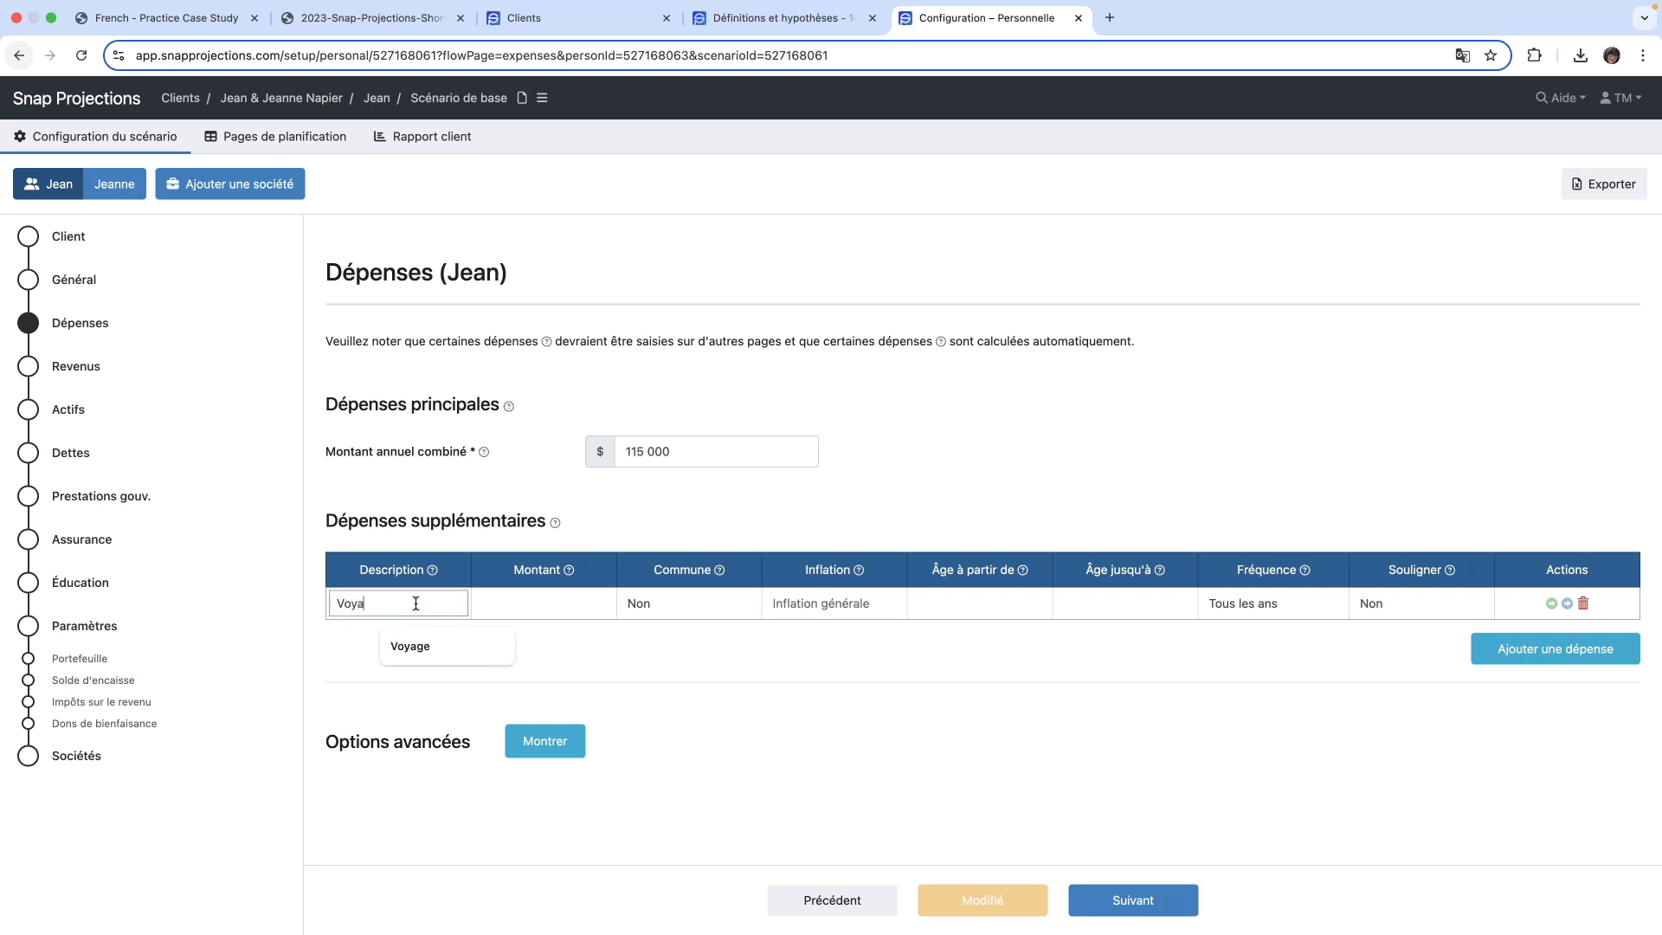
key("Tab")
type("10000")
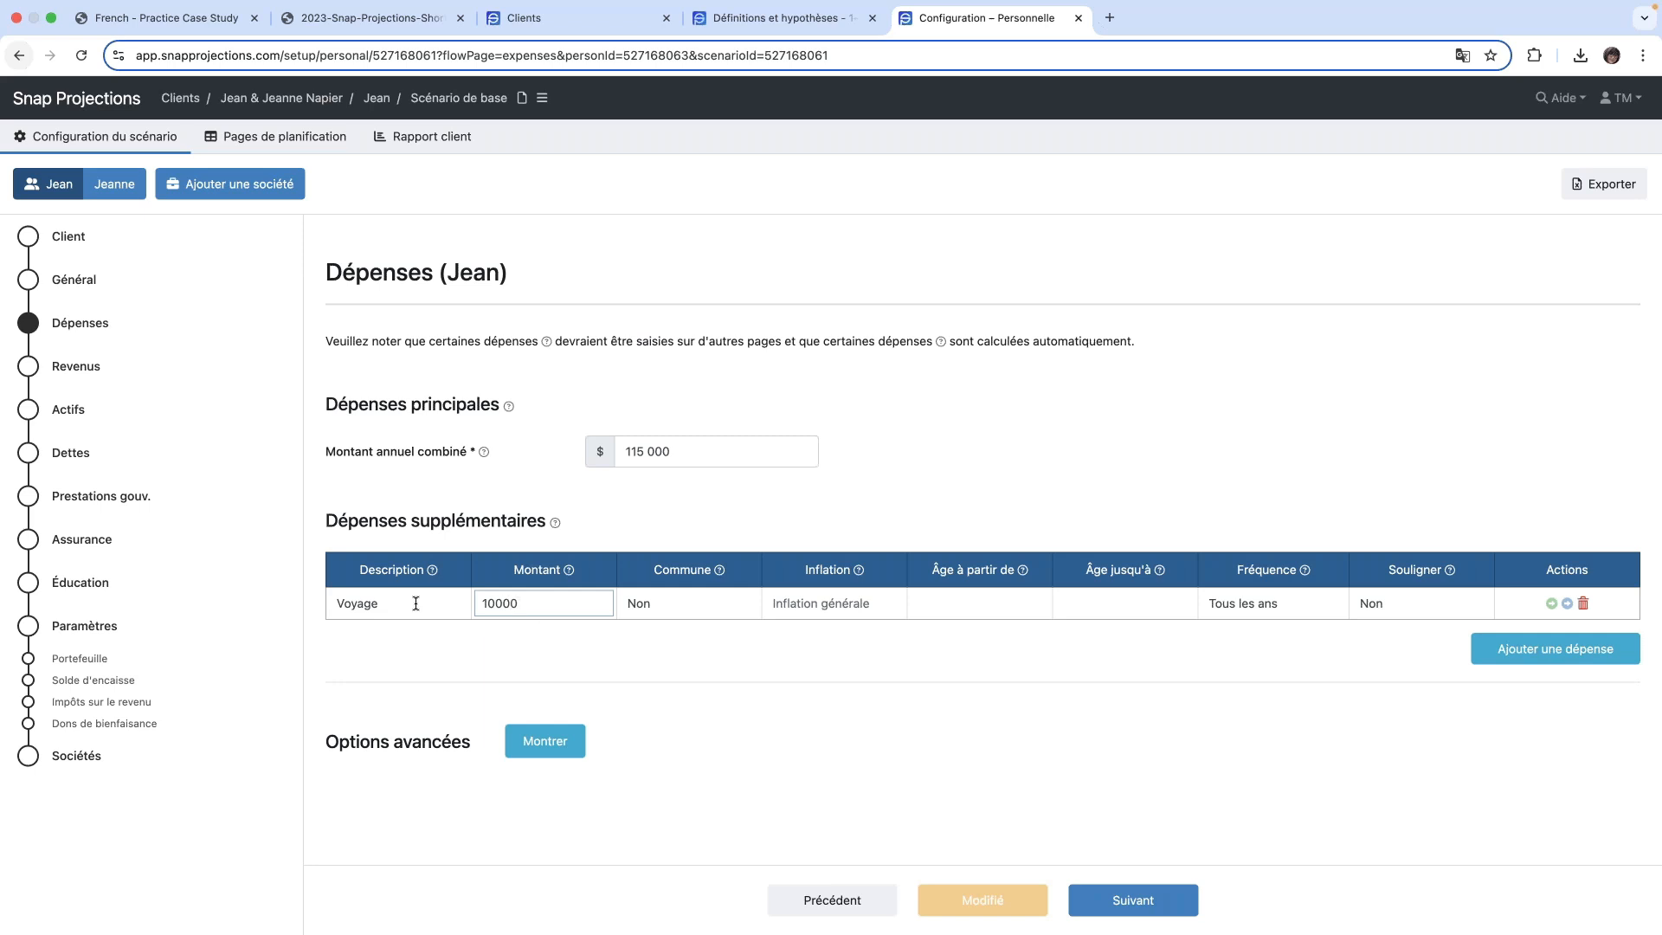
key("Tab")
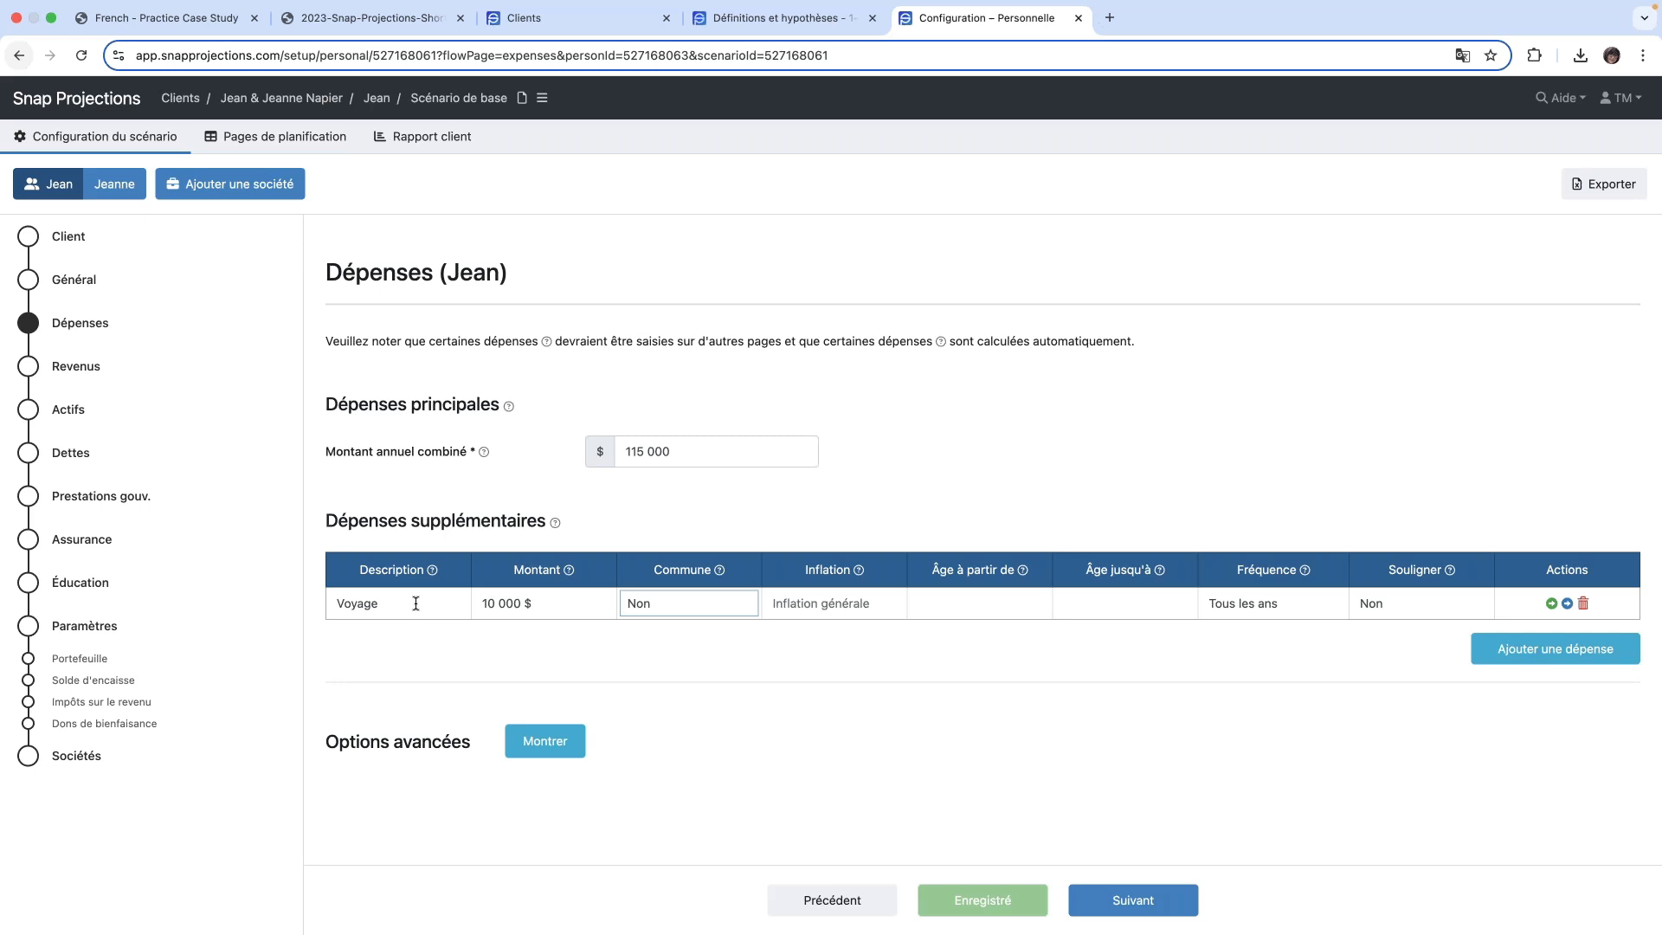
left_click(677, 606)
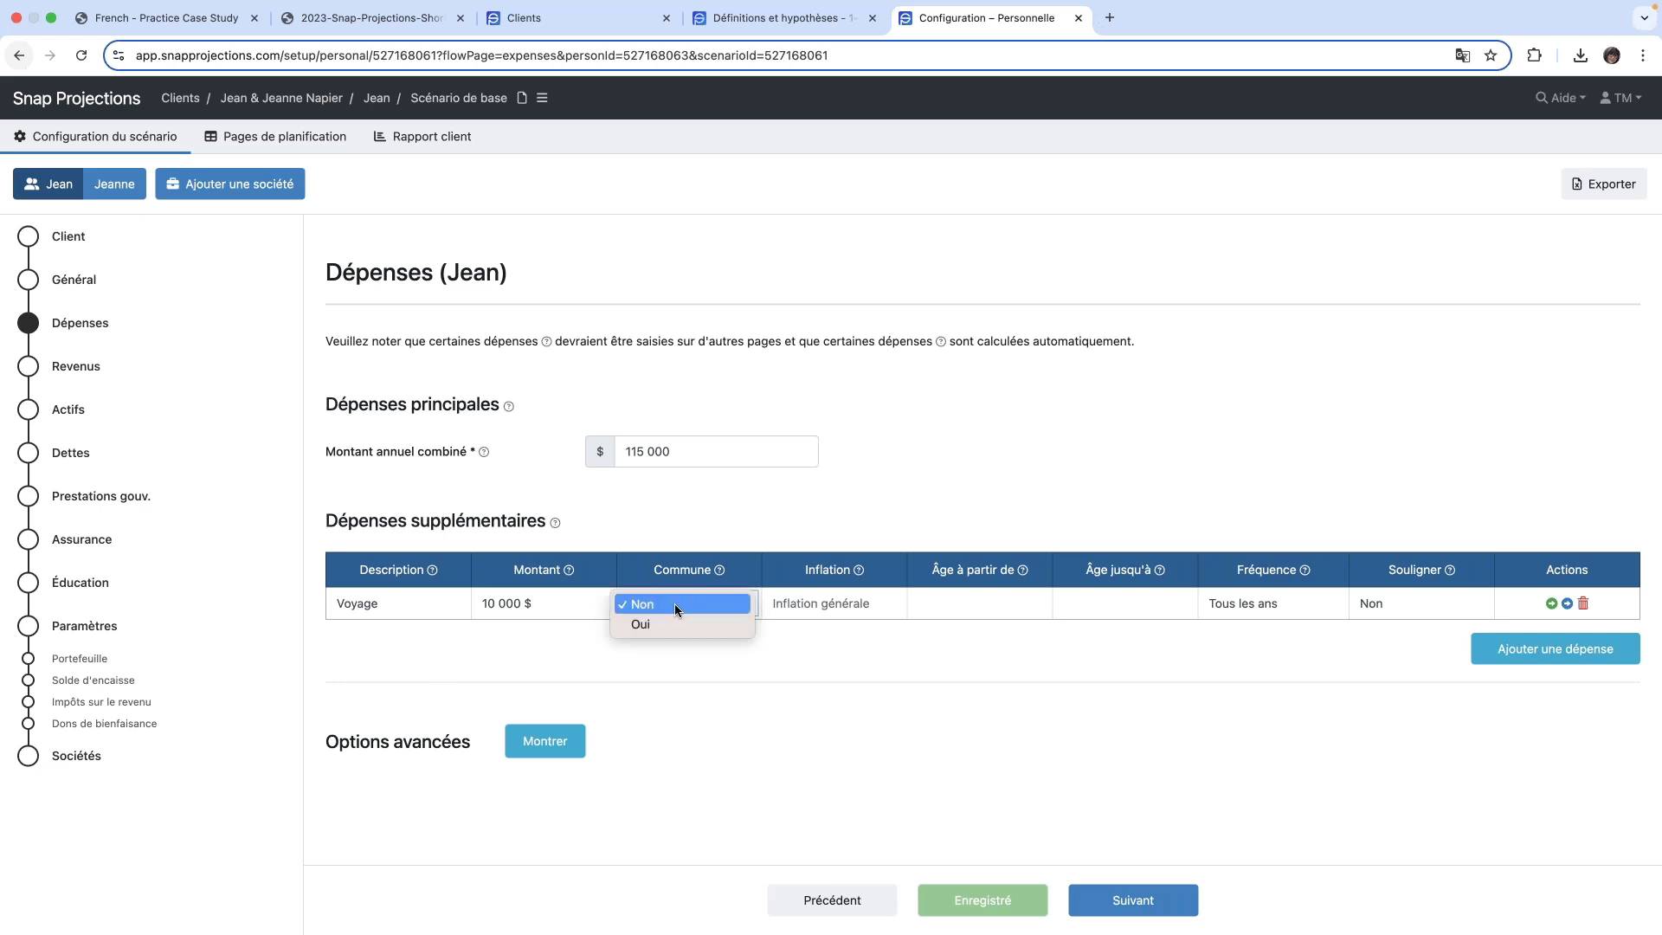
left_click(668, 630)
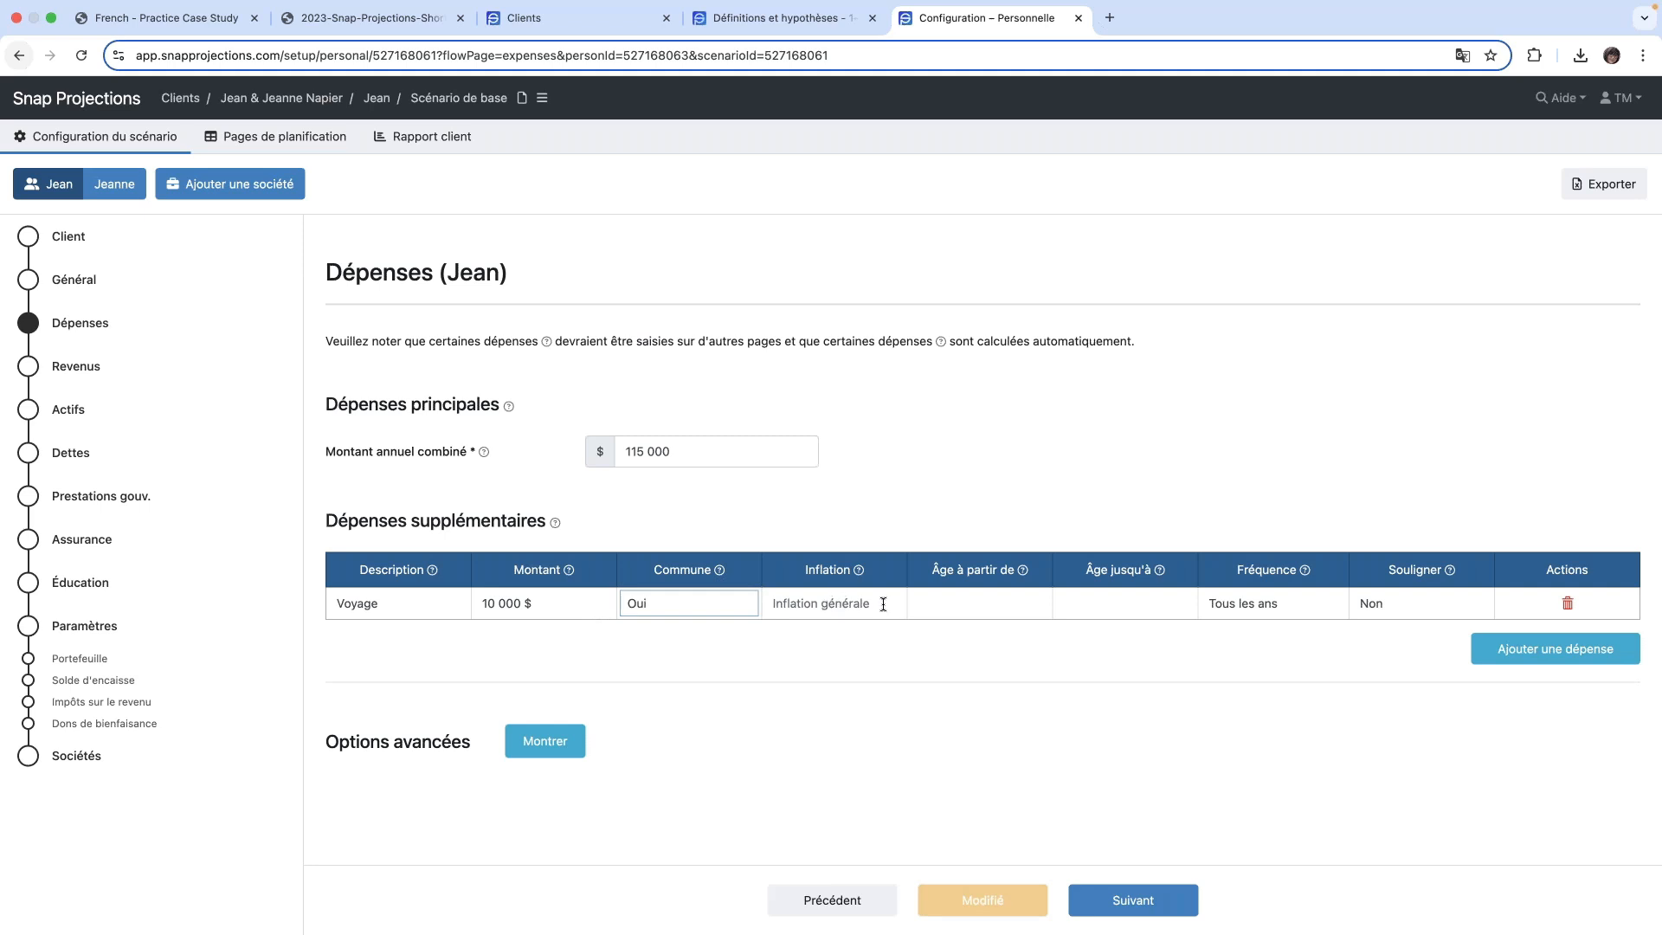
- Try a 2,4 % inflation rate on the Voyage expense, and clear it to return to general inflation
left_click(883, 604)
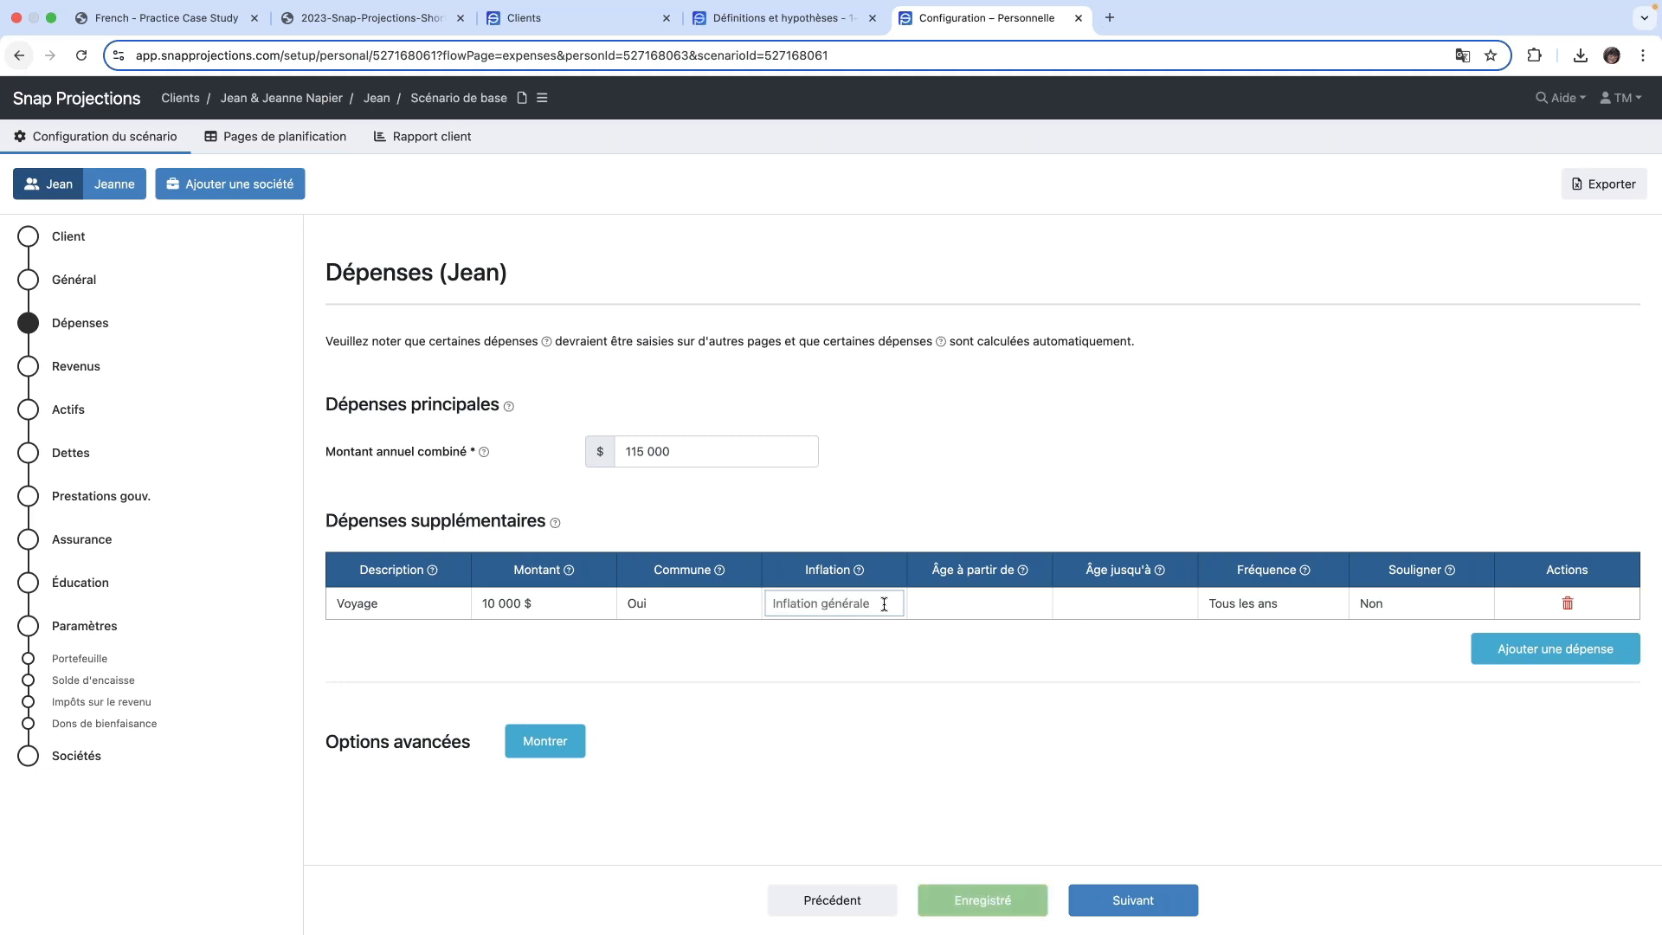
type("2,4")
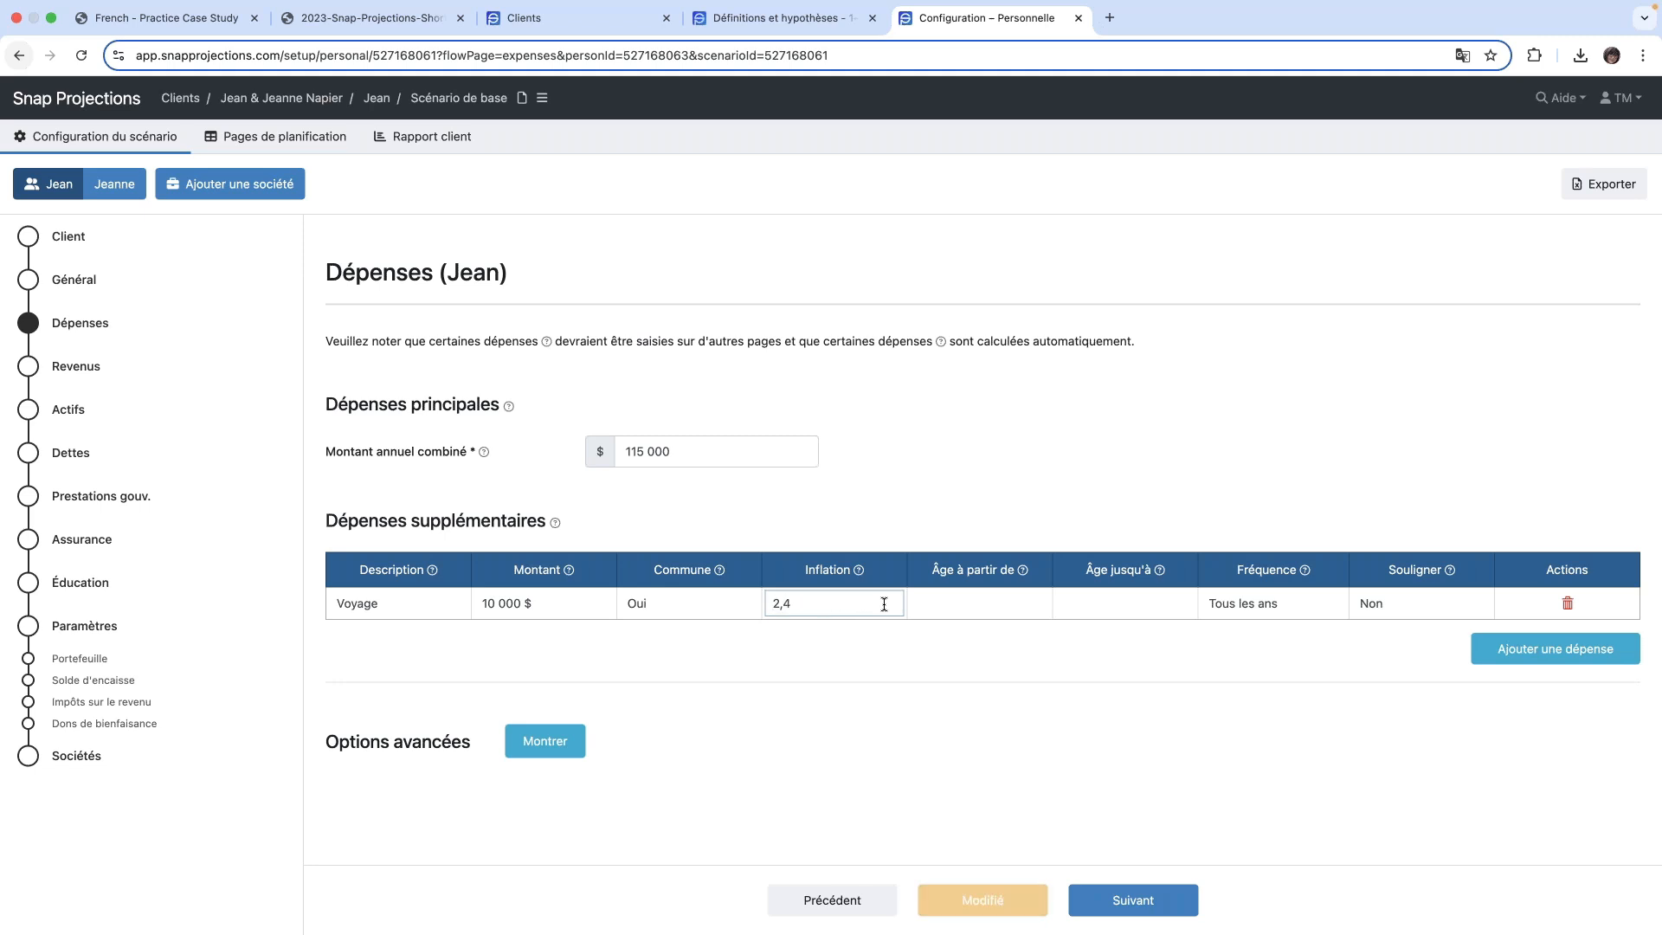
left_click(831, 684)
left_click(877, 599)
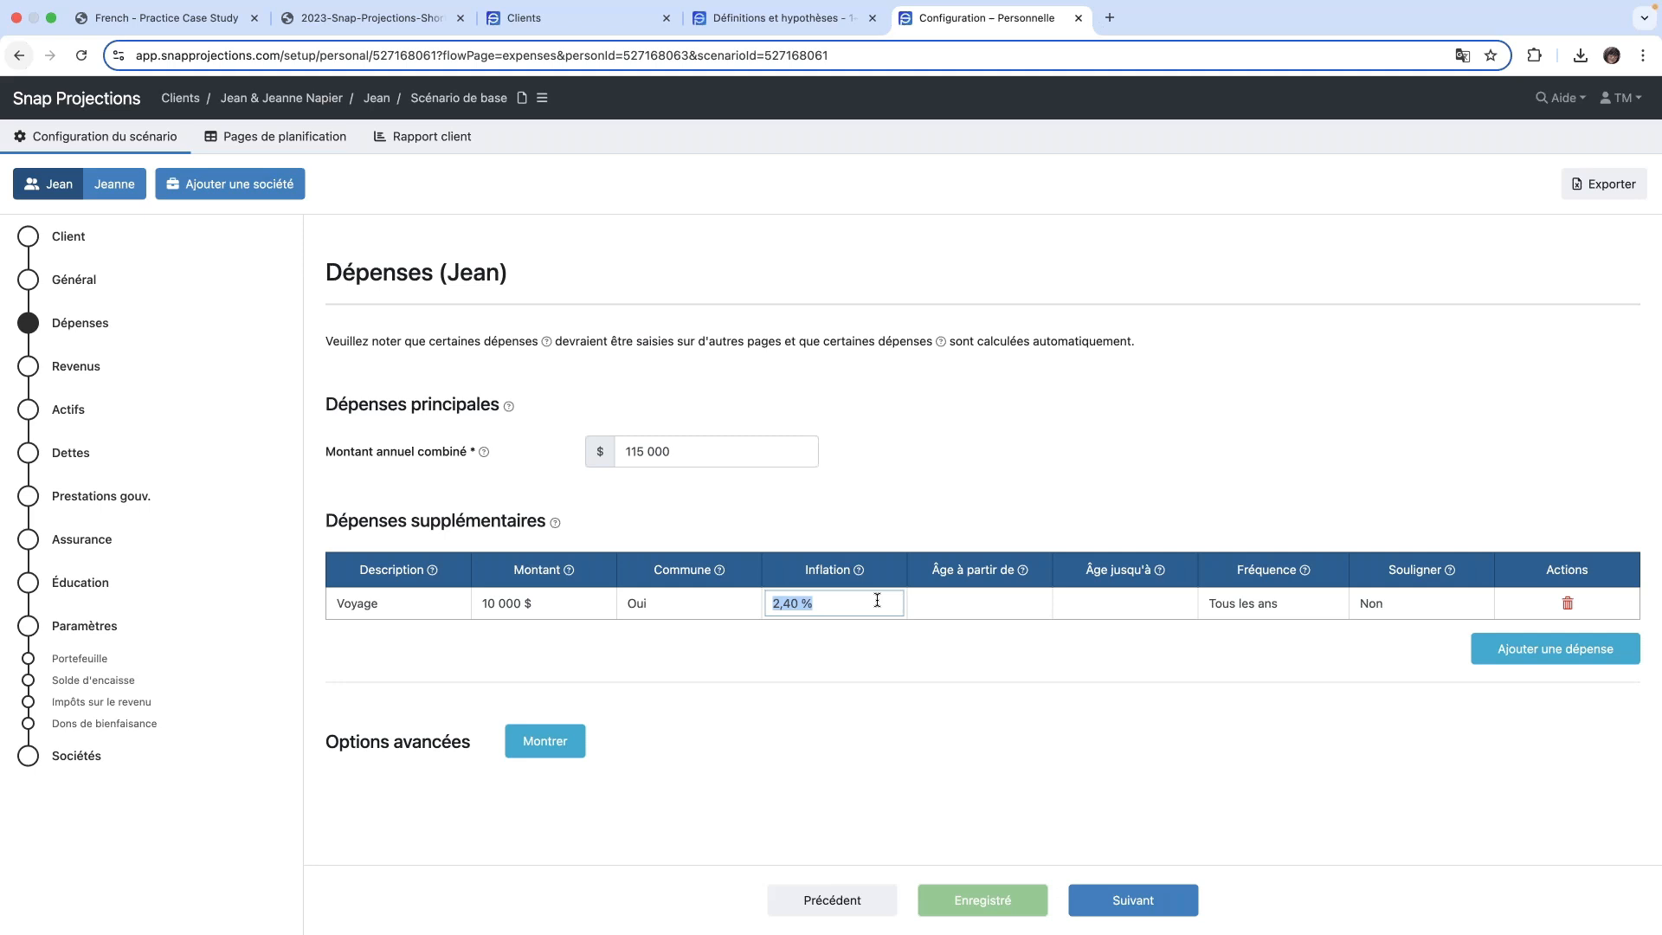
key("BackSpace")
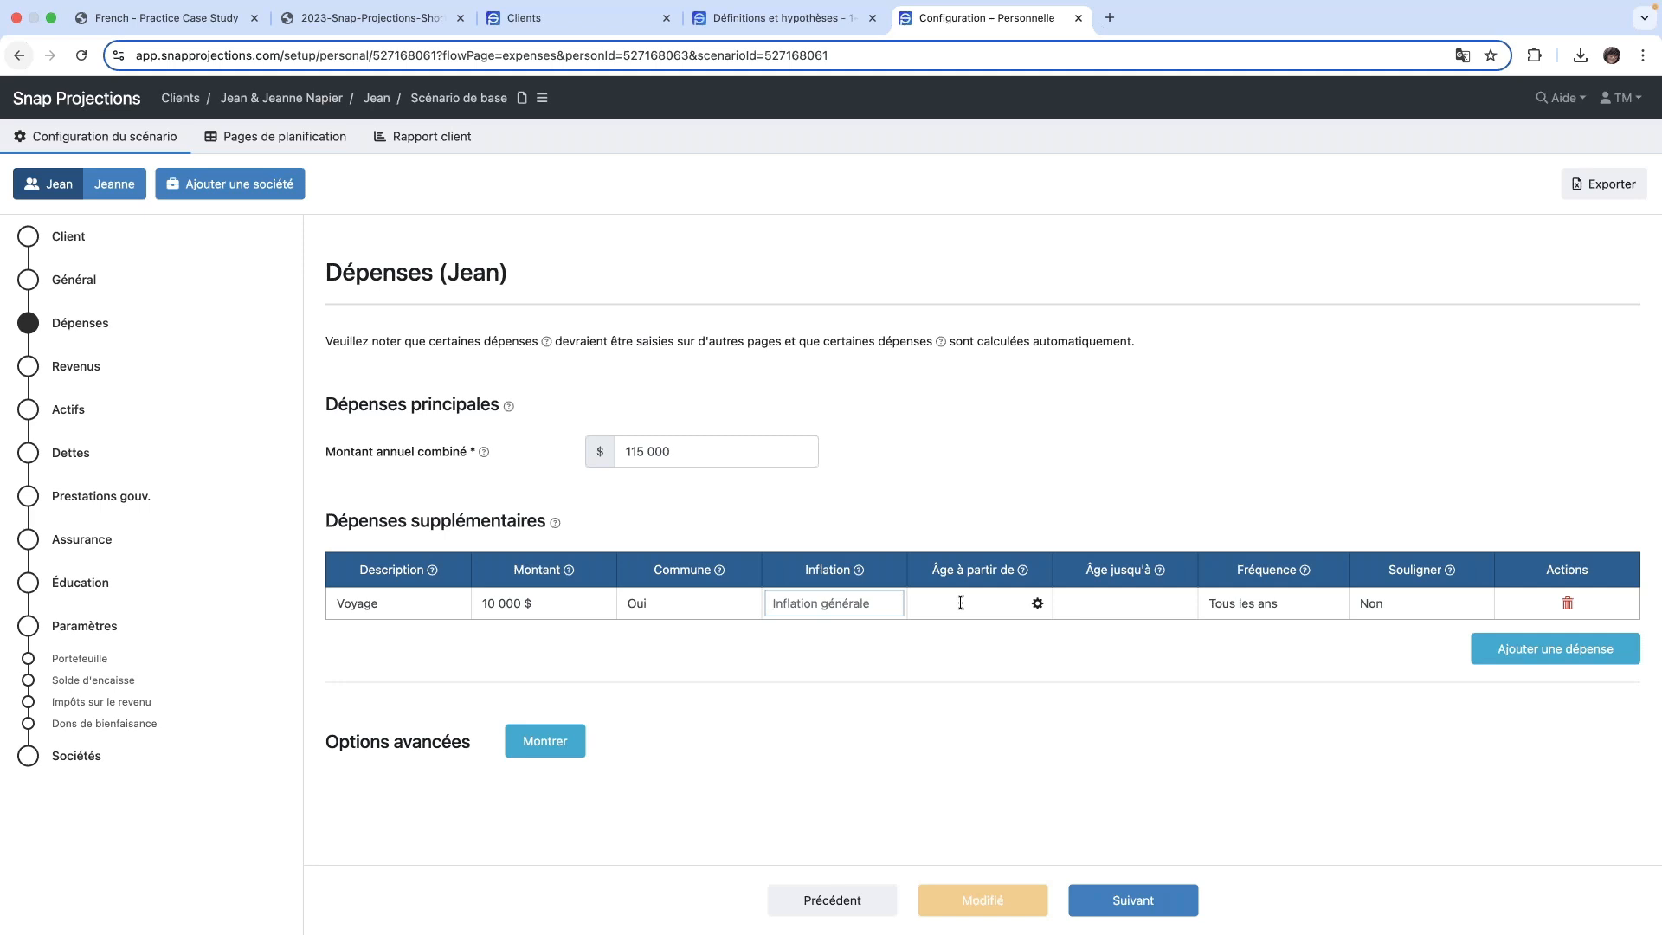
- Set the Voyage expense to end at age 80, recur Tous les 3 ans, and have Souligner set to Oui
left_click(1124, 602)
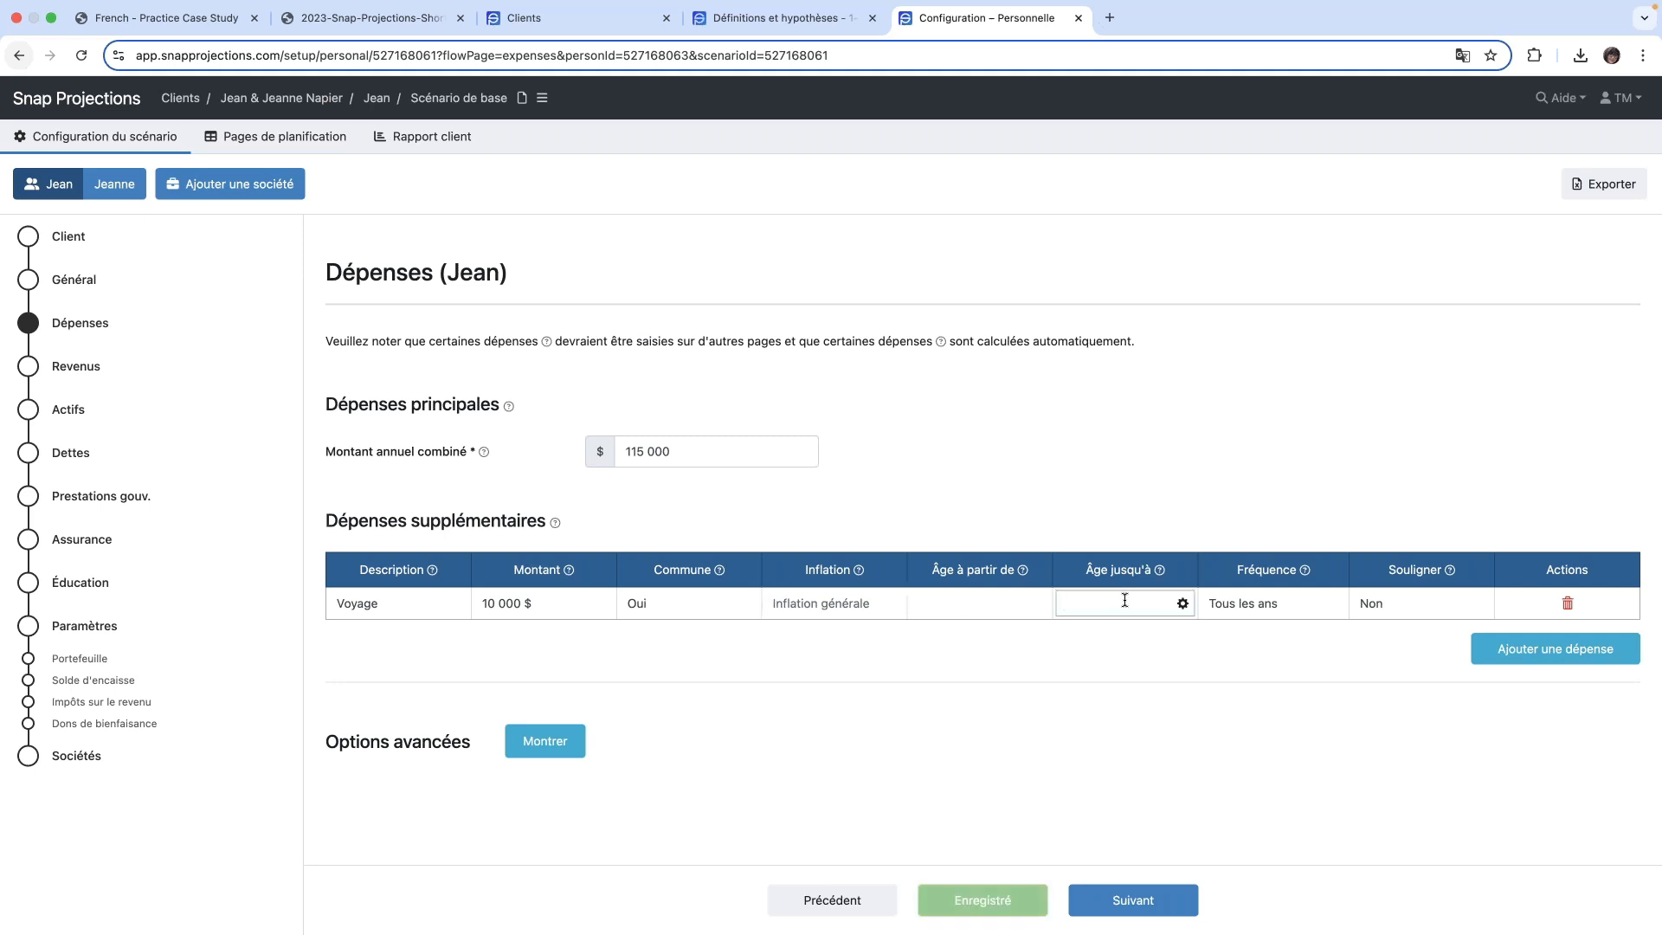
type("80")
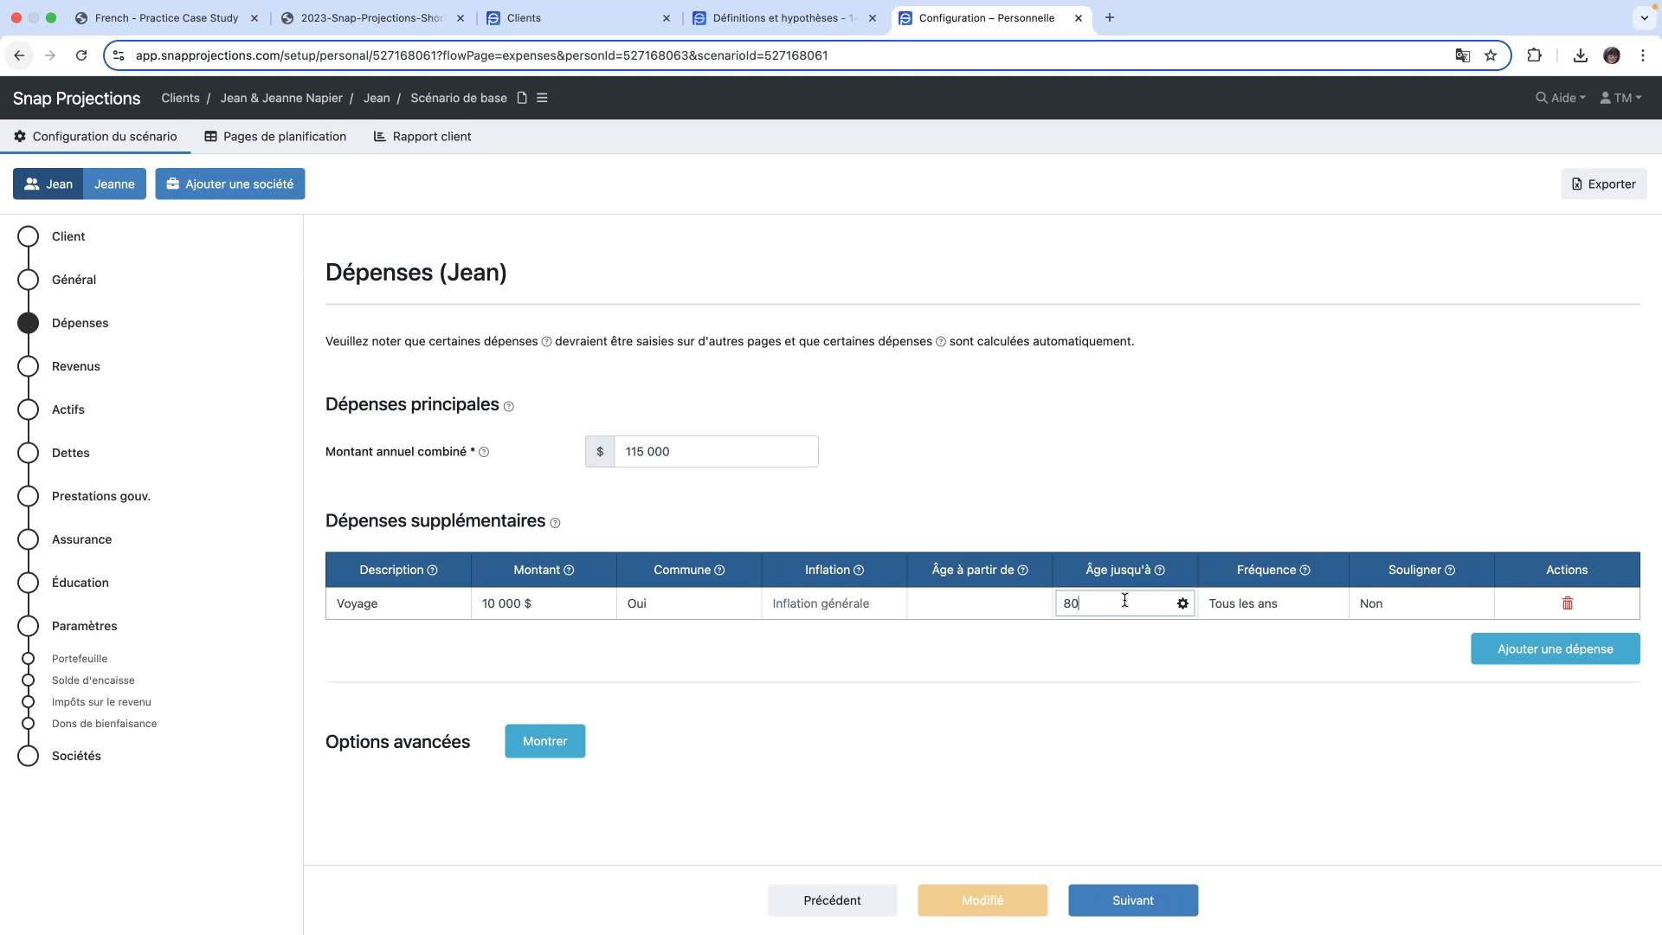
key("Tab")
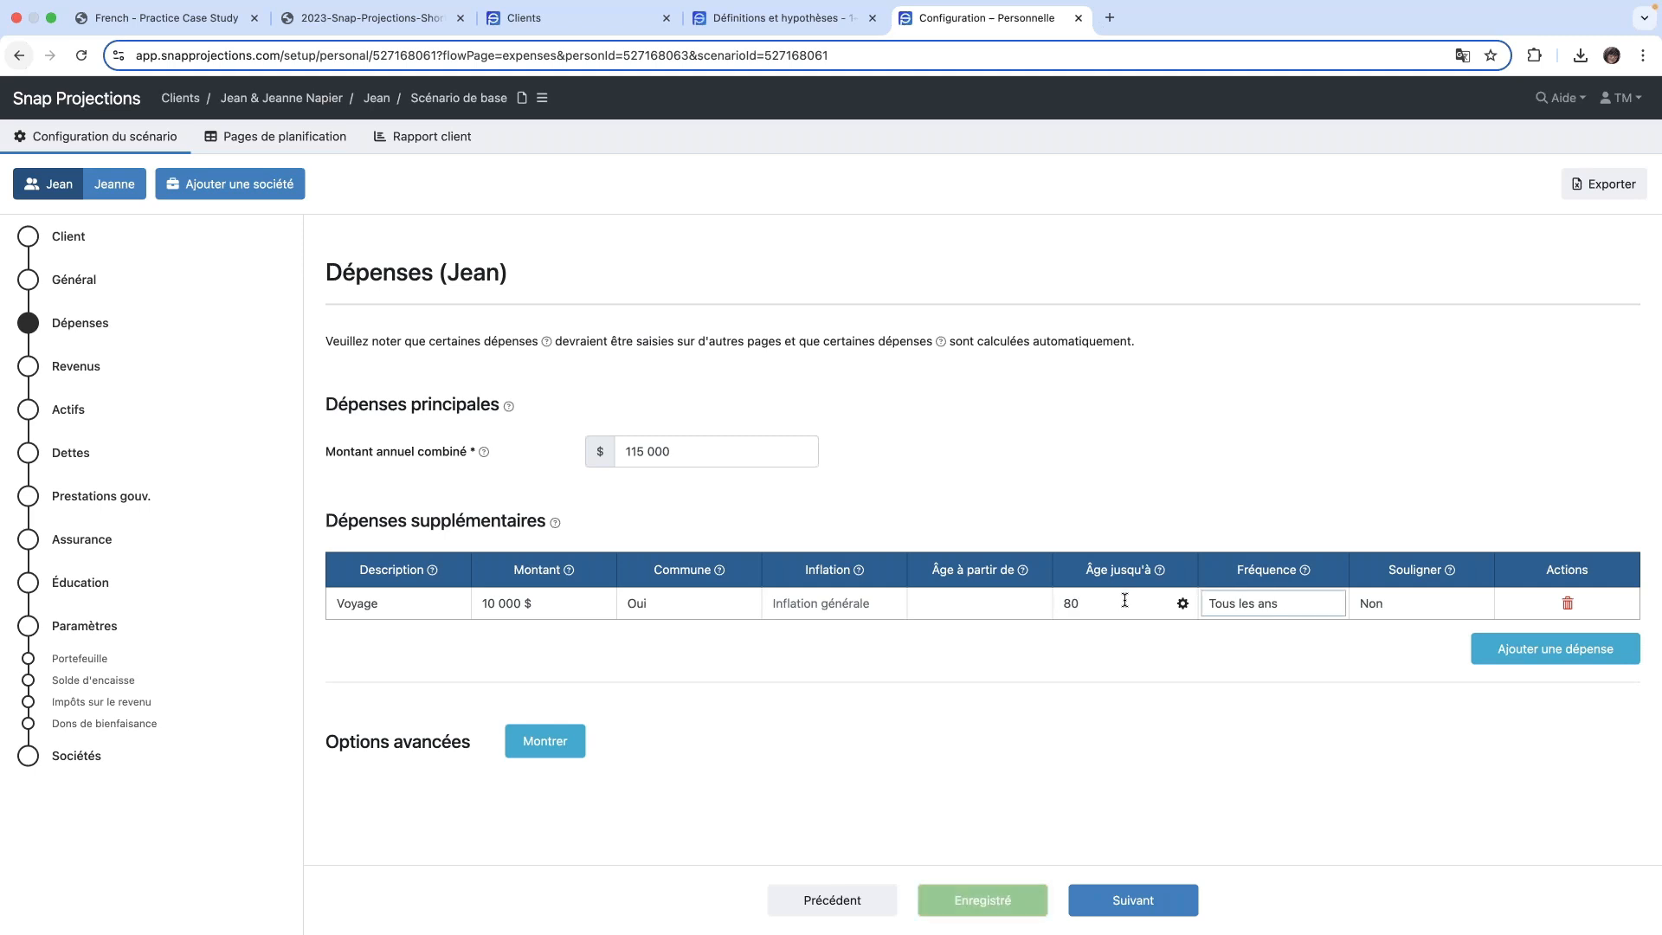
left_click(1316, 611)
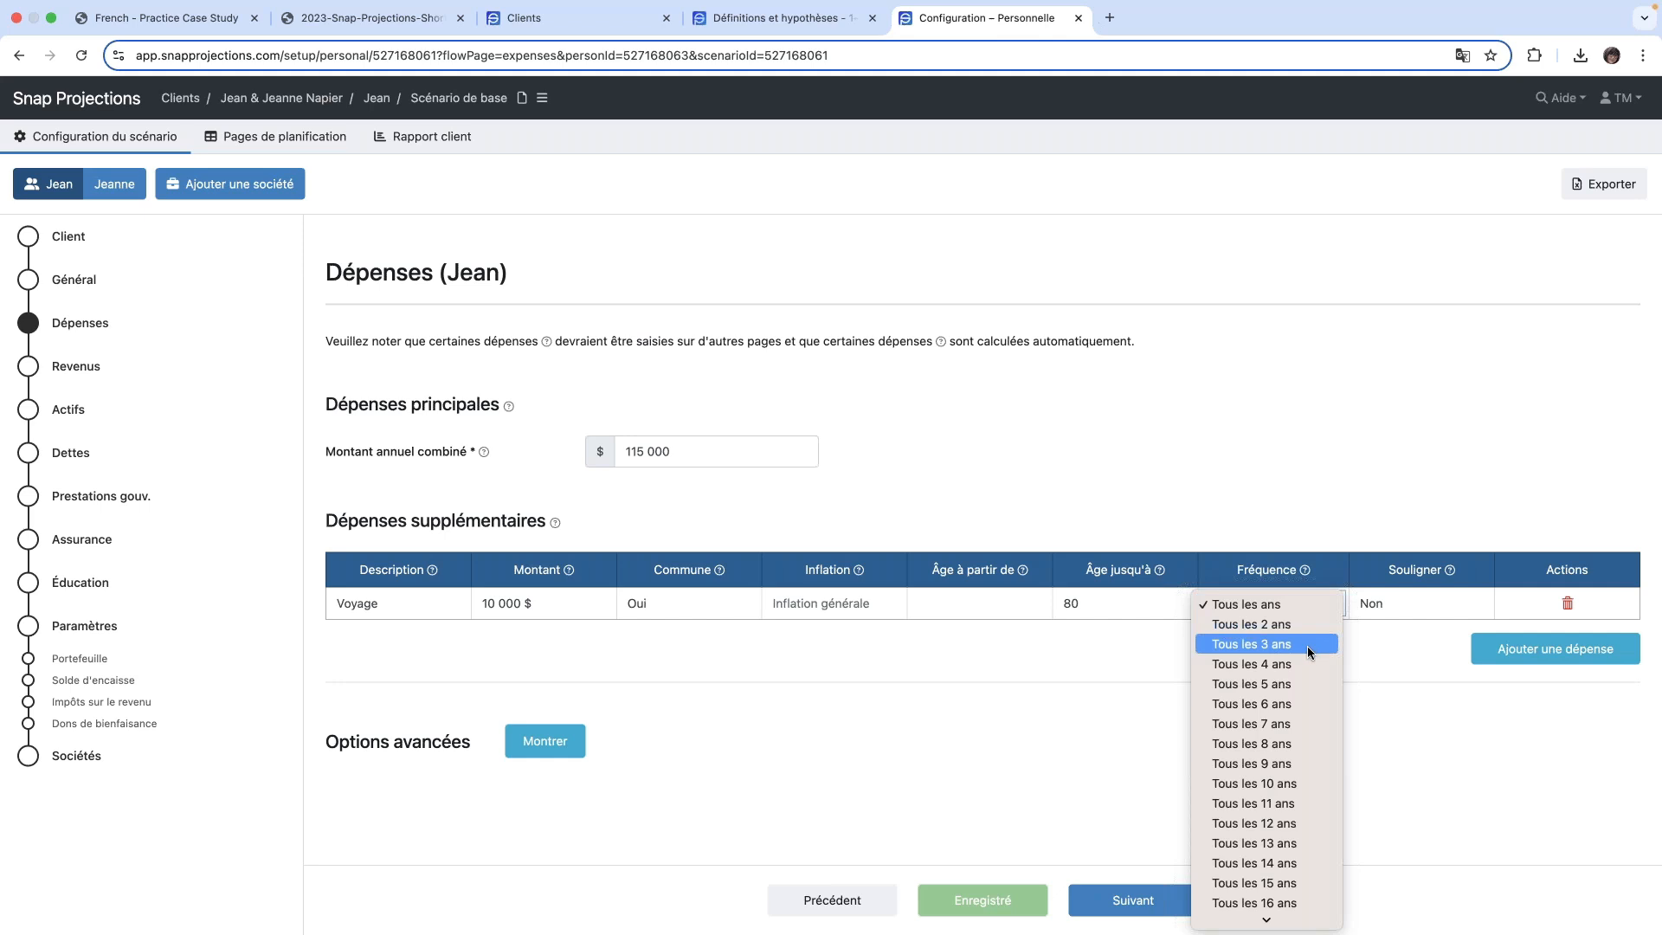
left_click(1309, 651)
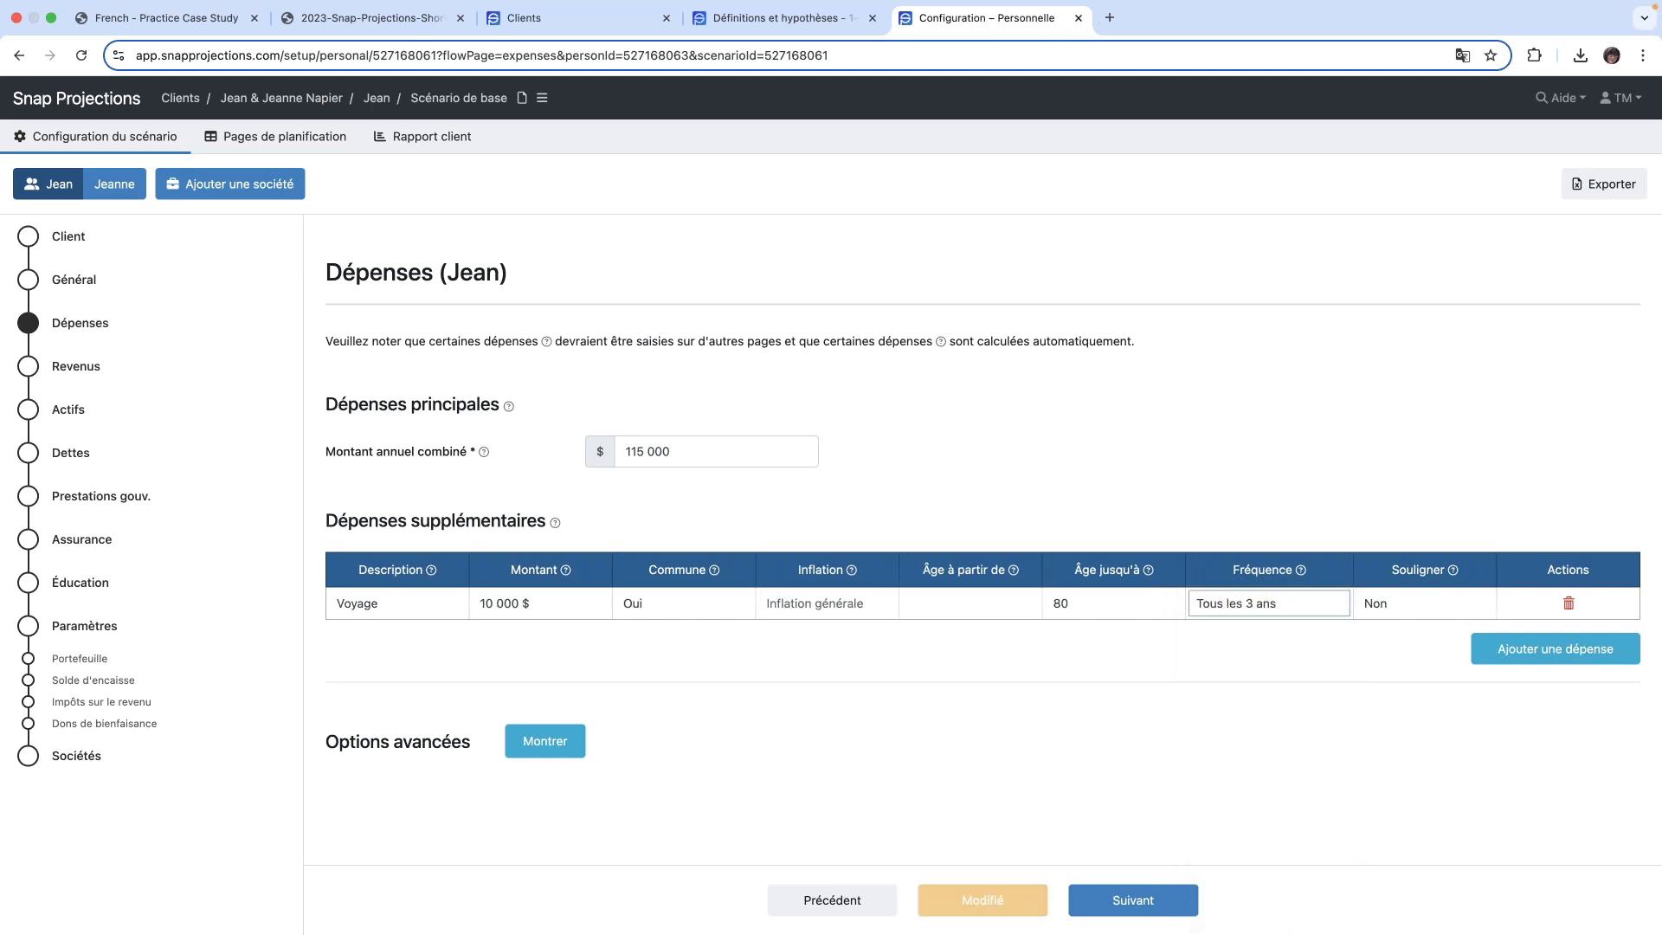
left_click(1424, 609)
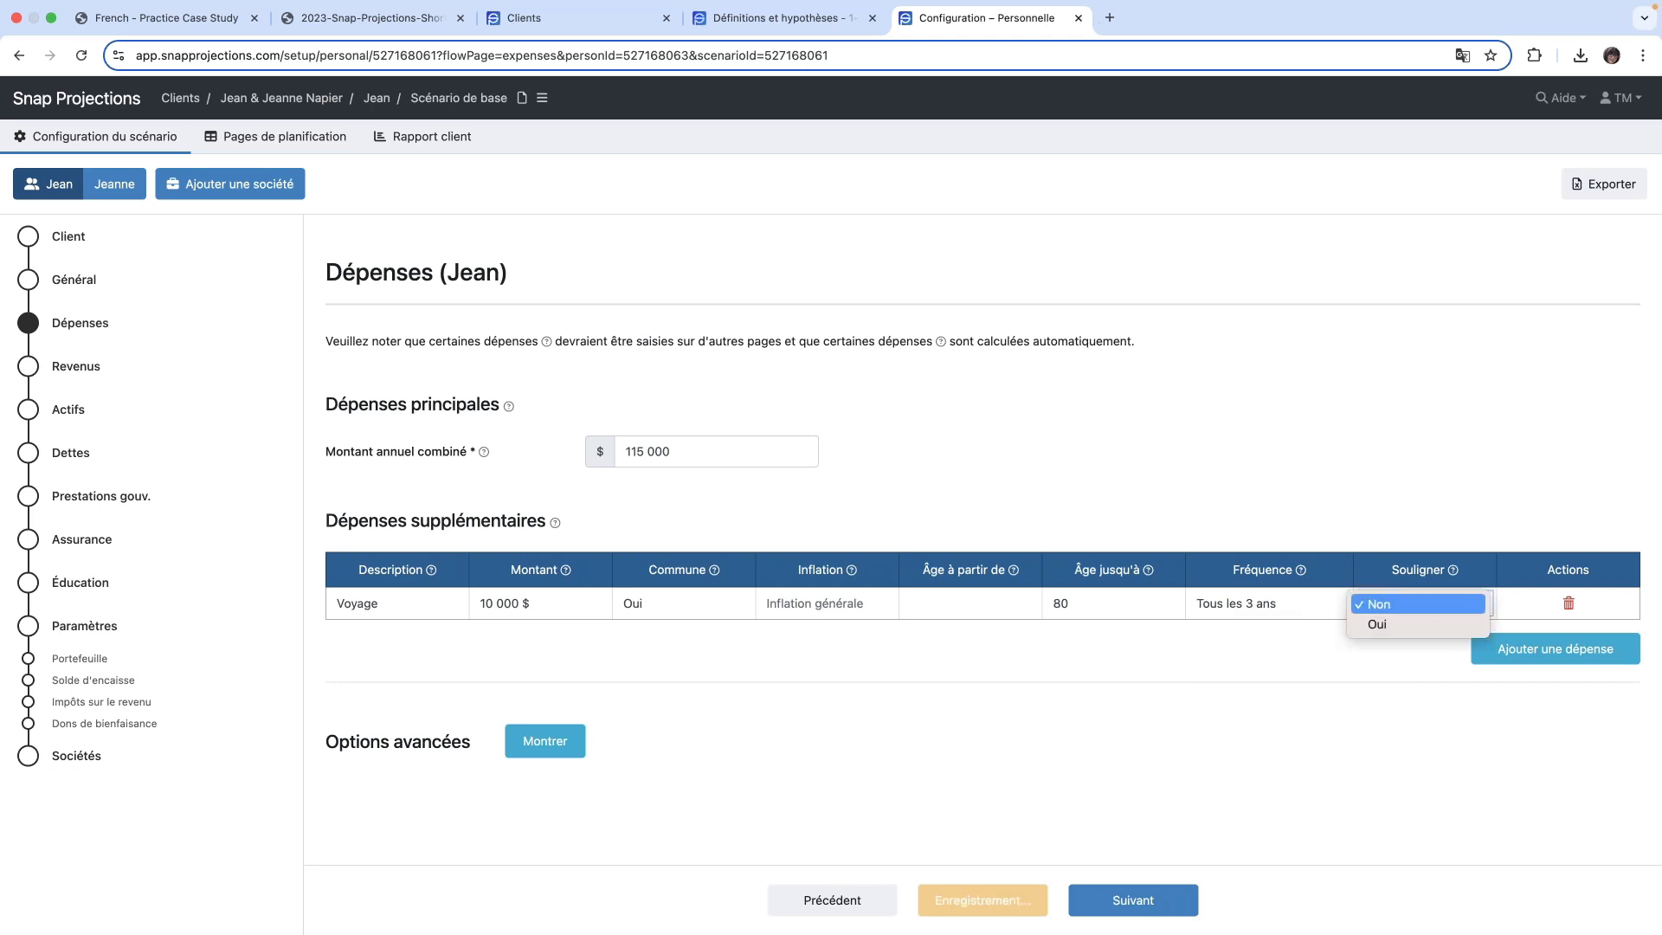
left_click(1405, 625)
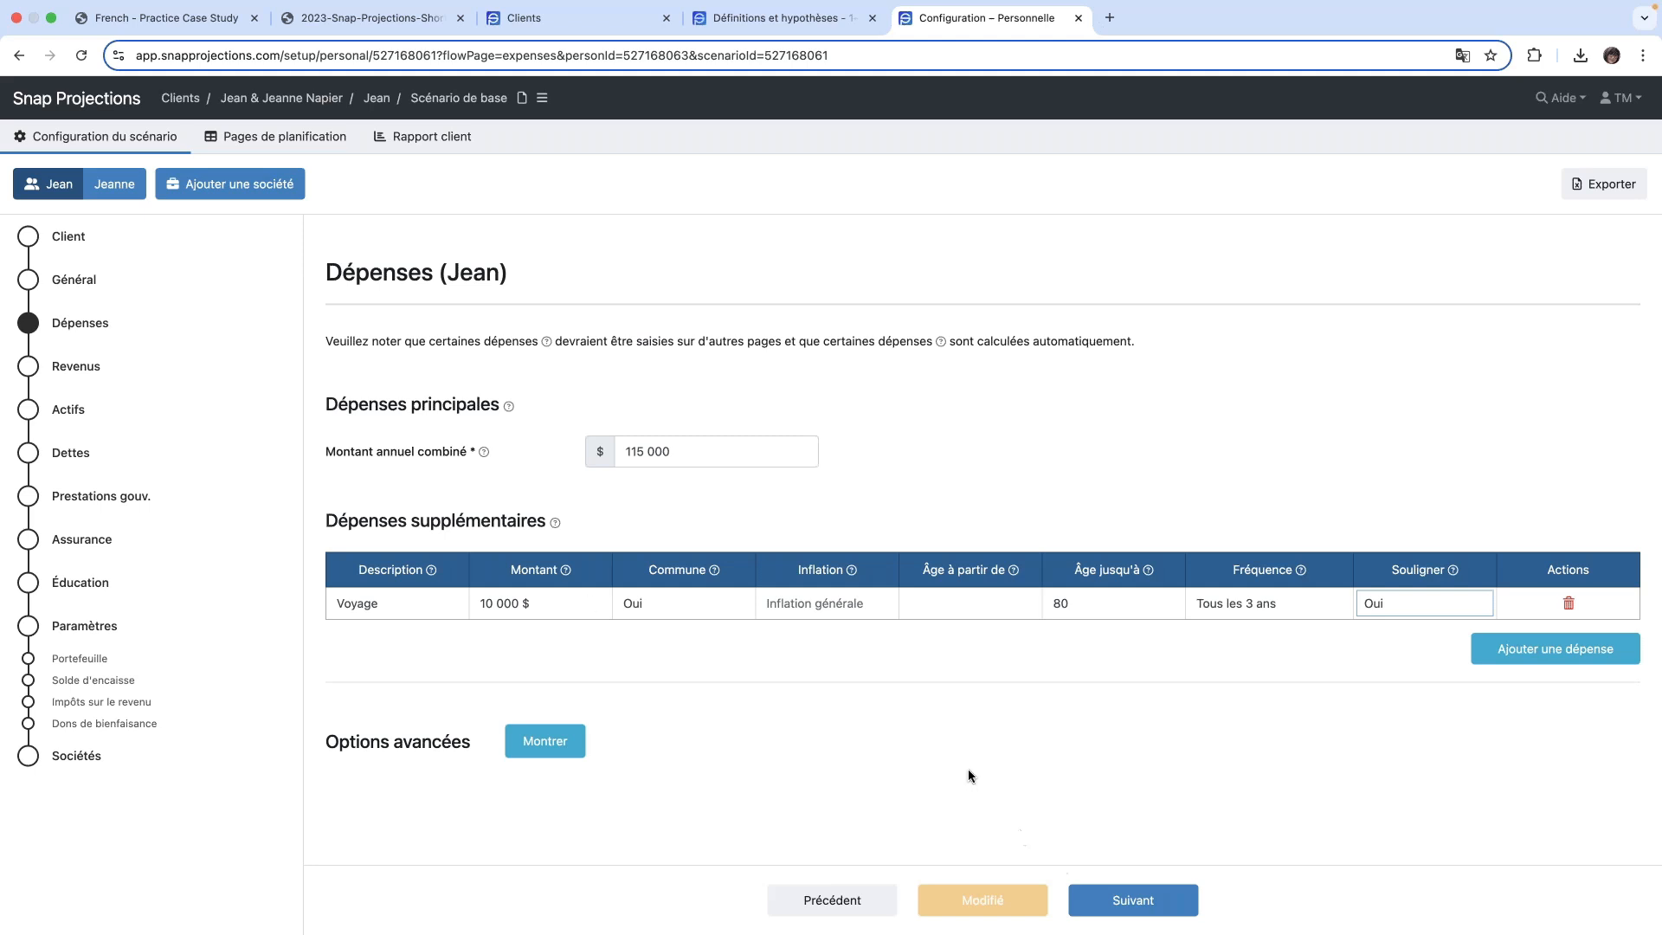
- Continue to the Revenus page and set the primary client's employment income to 90 000 $, indexed to general inflation, with type Emploi
left_click(1136, 904)
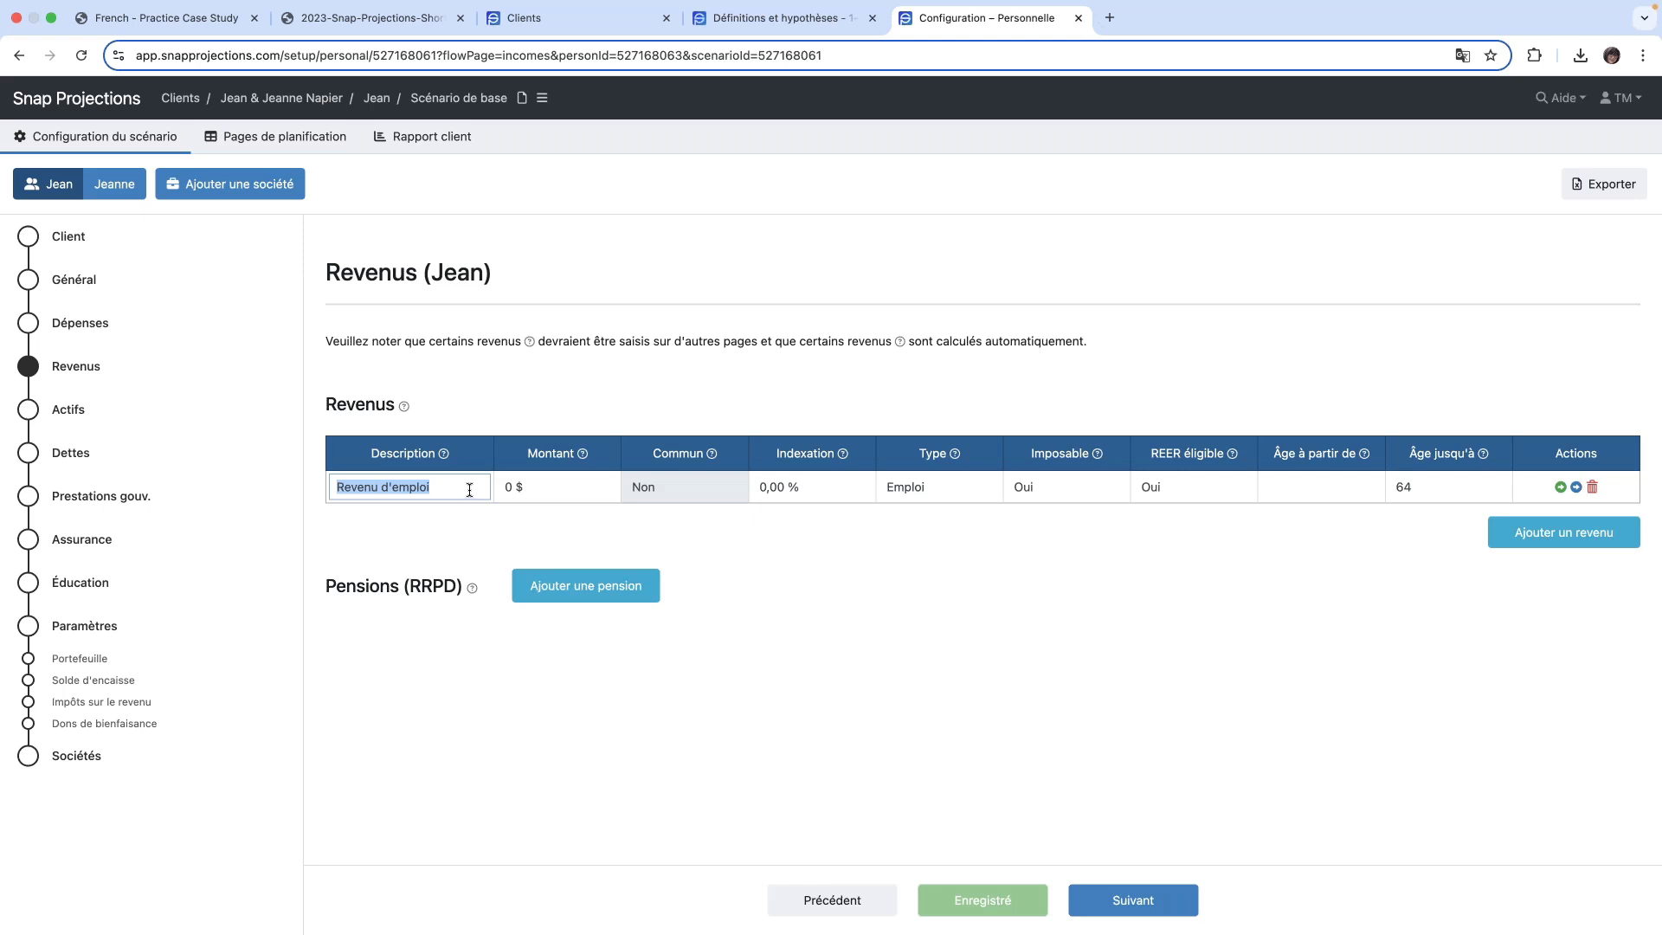
key("Tab")
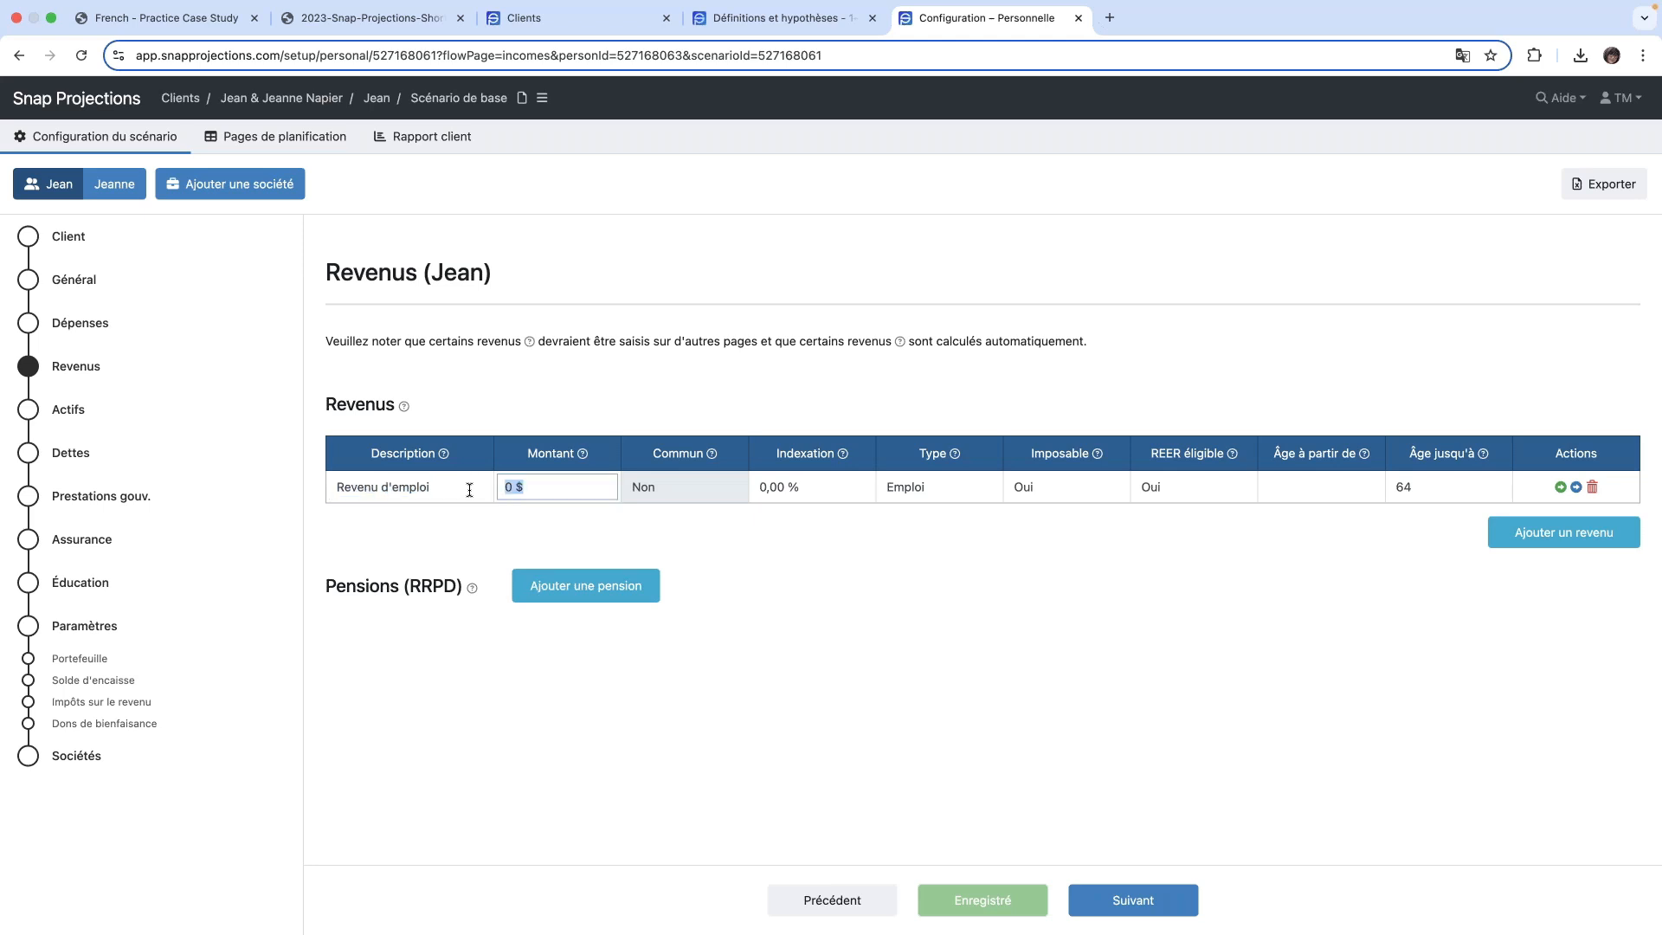
type("90000")
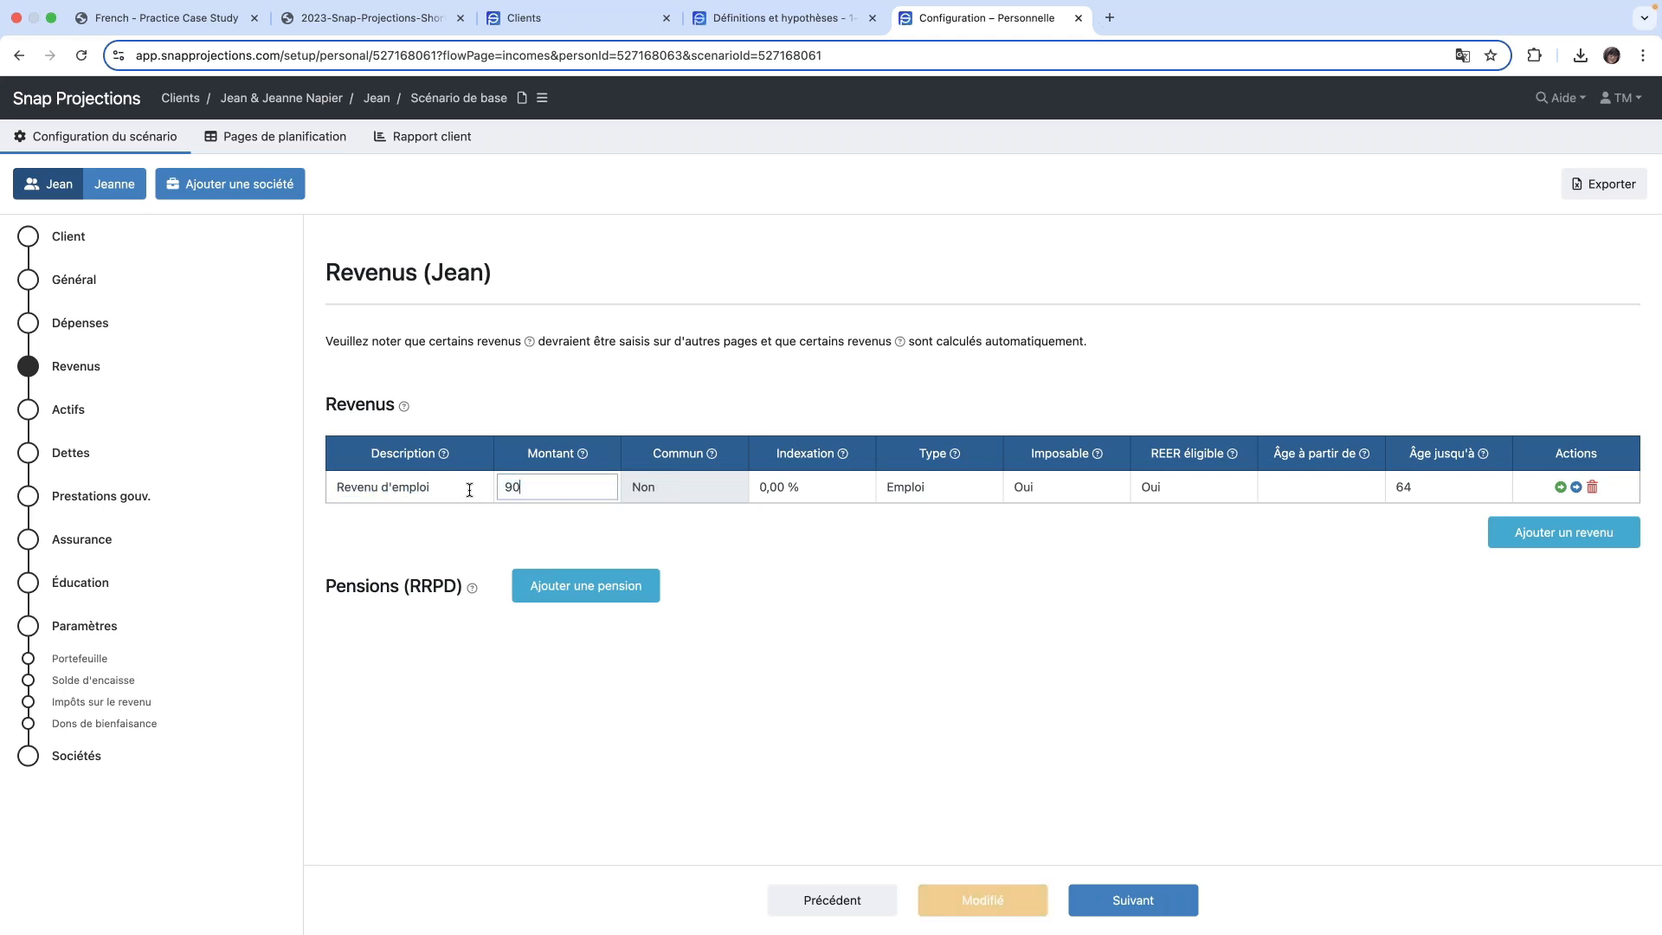
key("Tab")
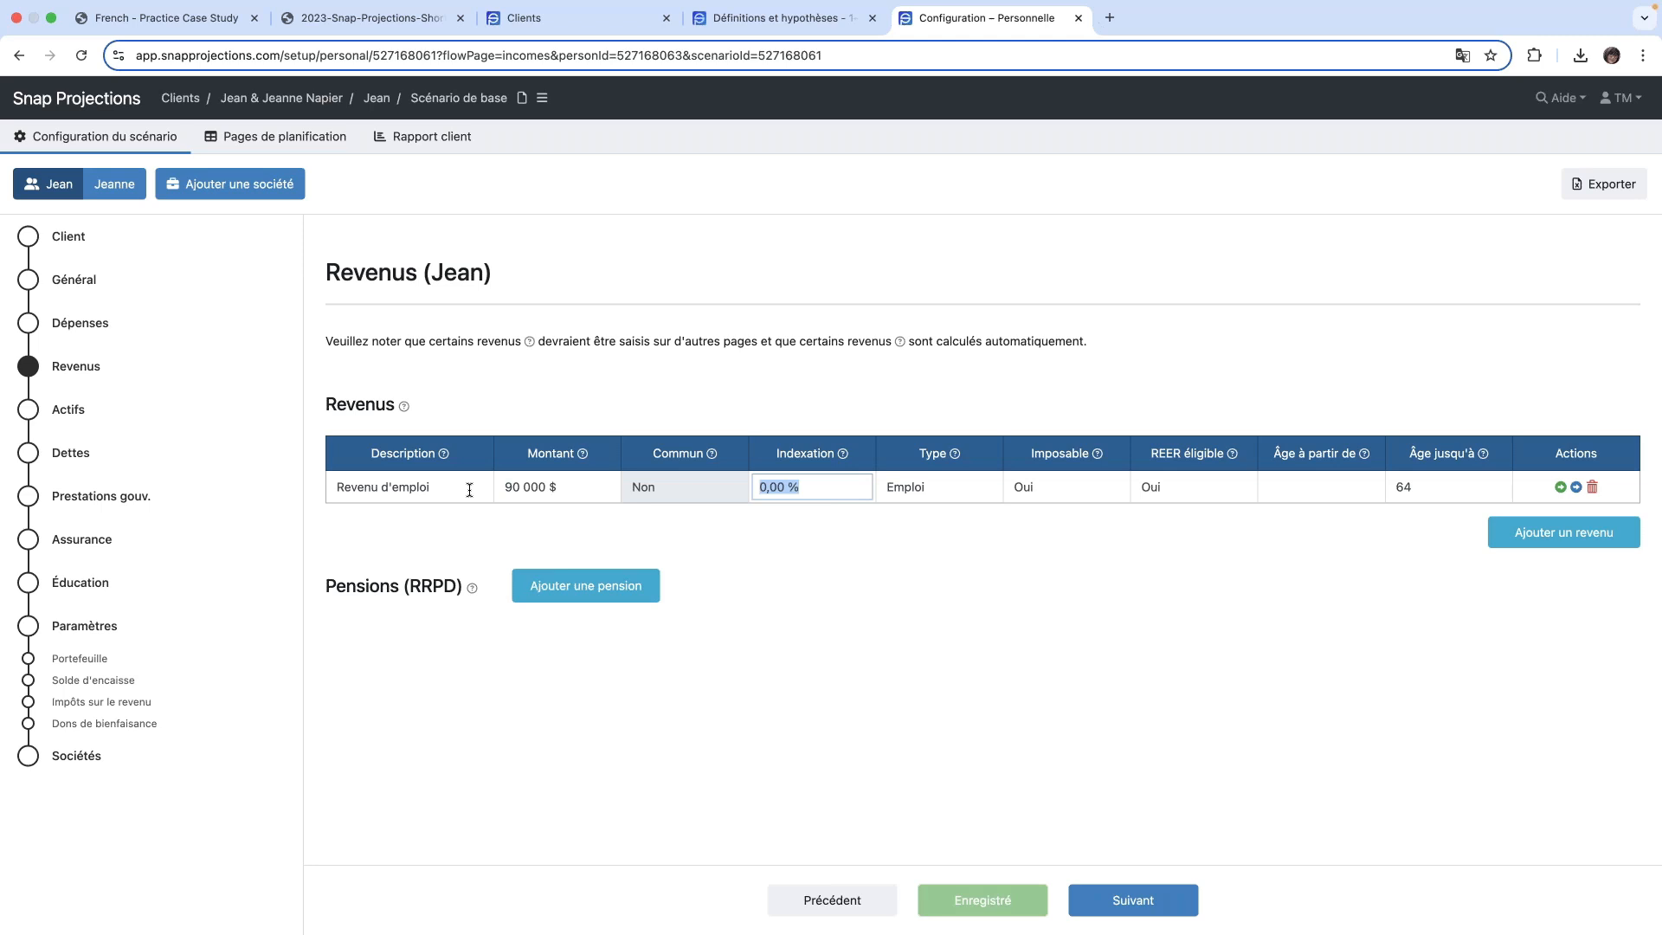
key("BackSpace")
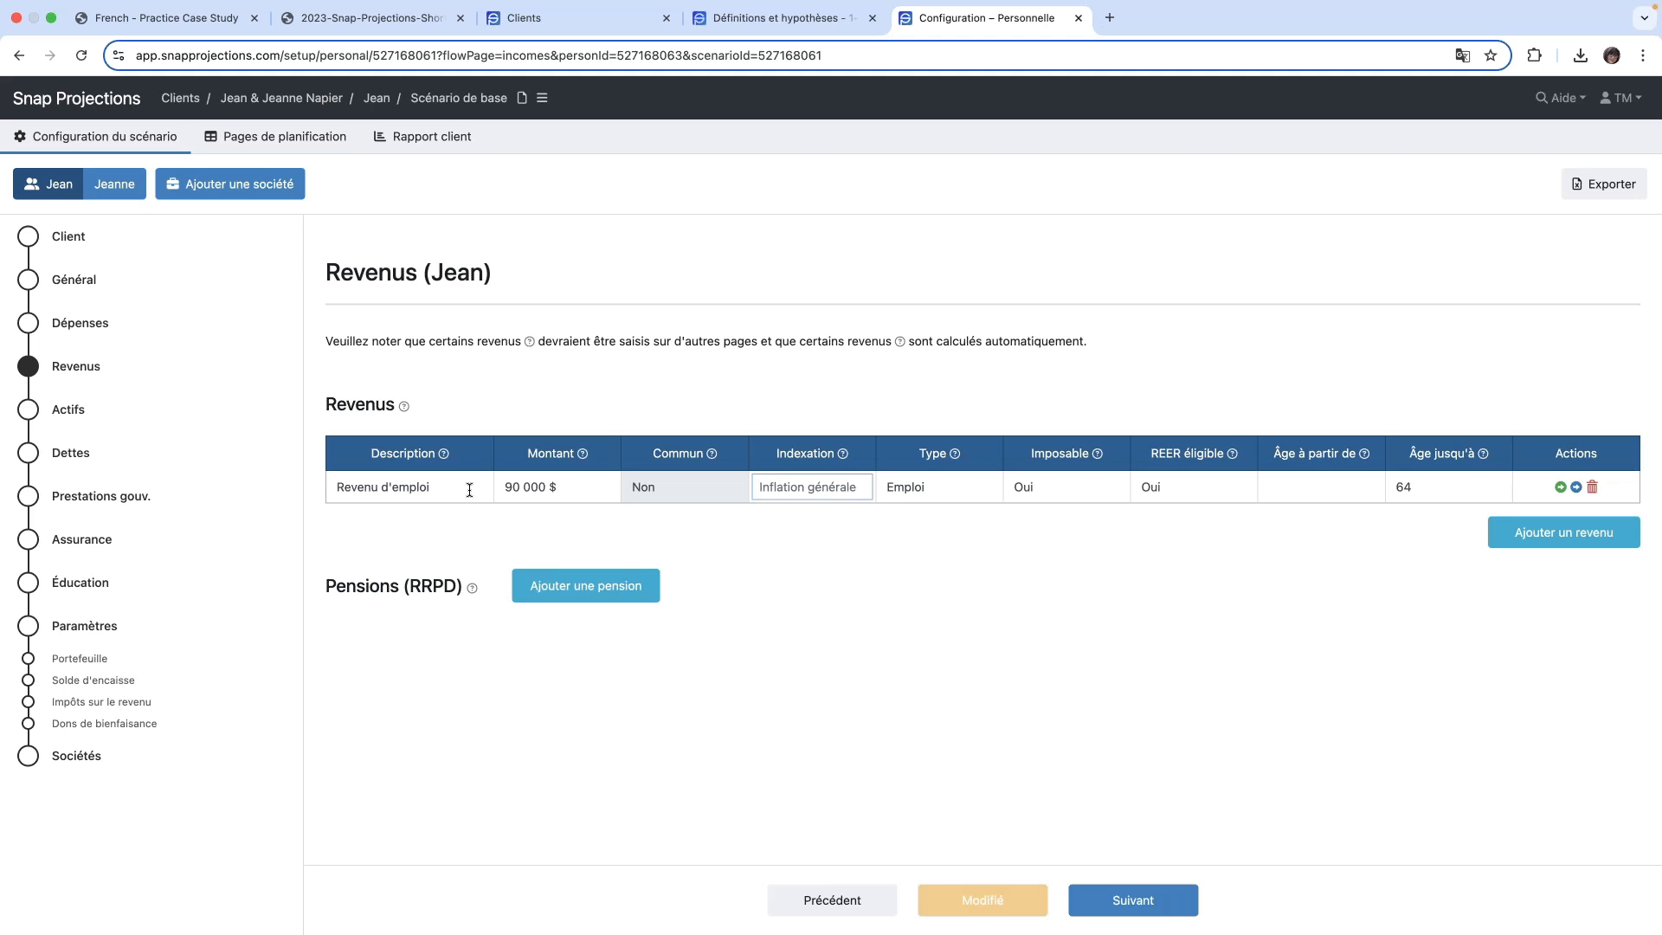
key("Tab")
left_click(965, 491)
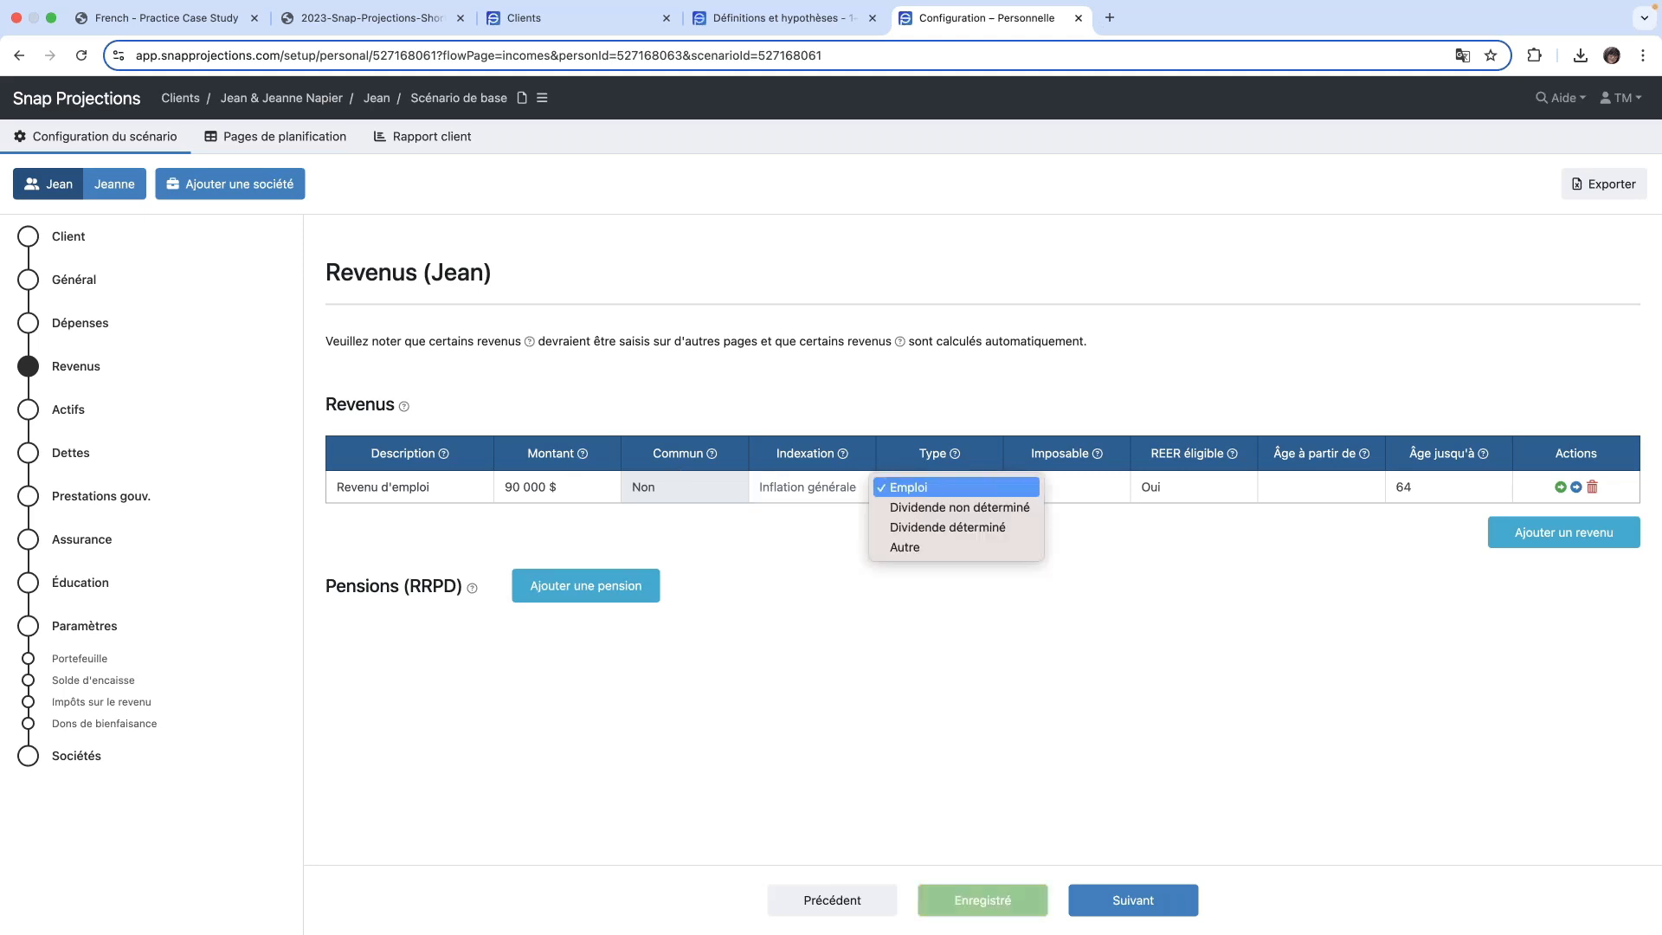
left_click(965, 489)
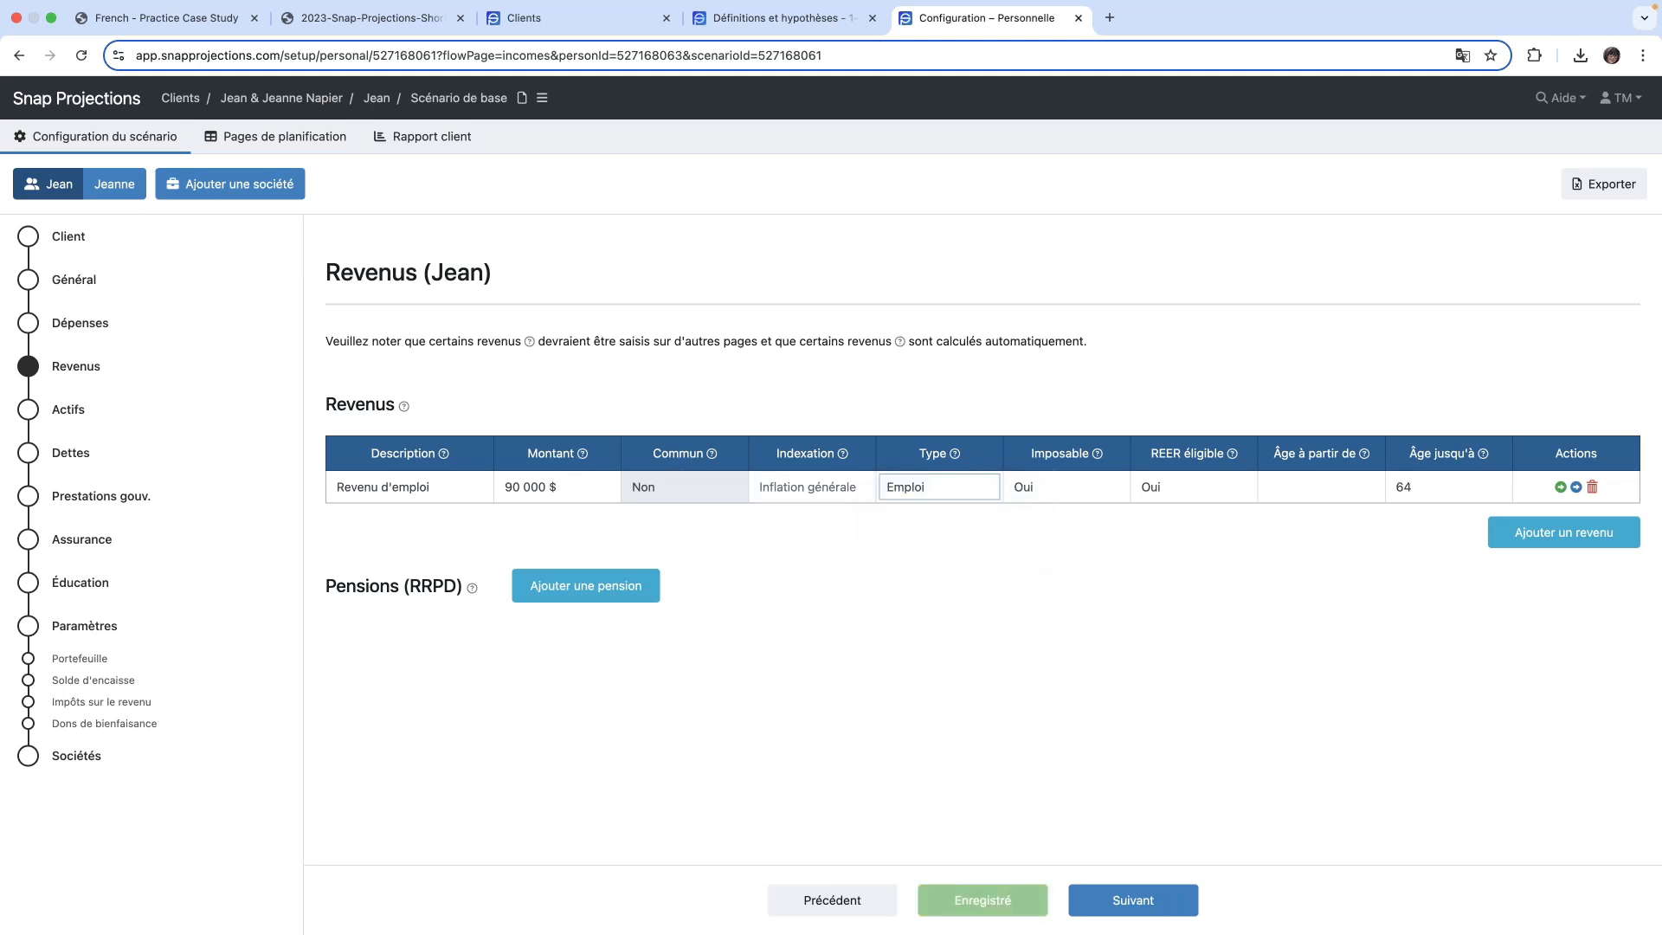
- Keep Imposable at Oui for the primary client's employment income, review its REER éligible and age fields, and show the end age's date
left_click(1079, 489)
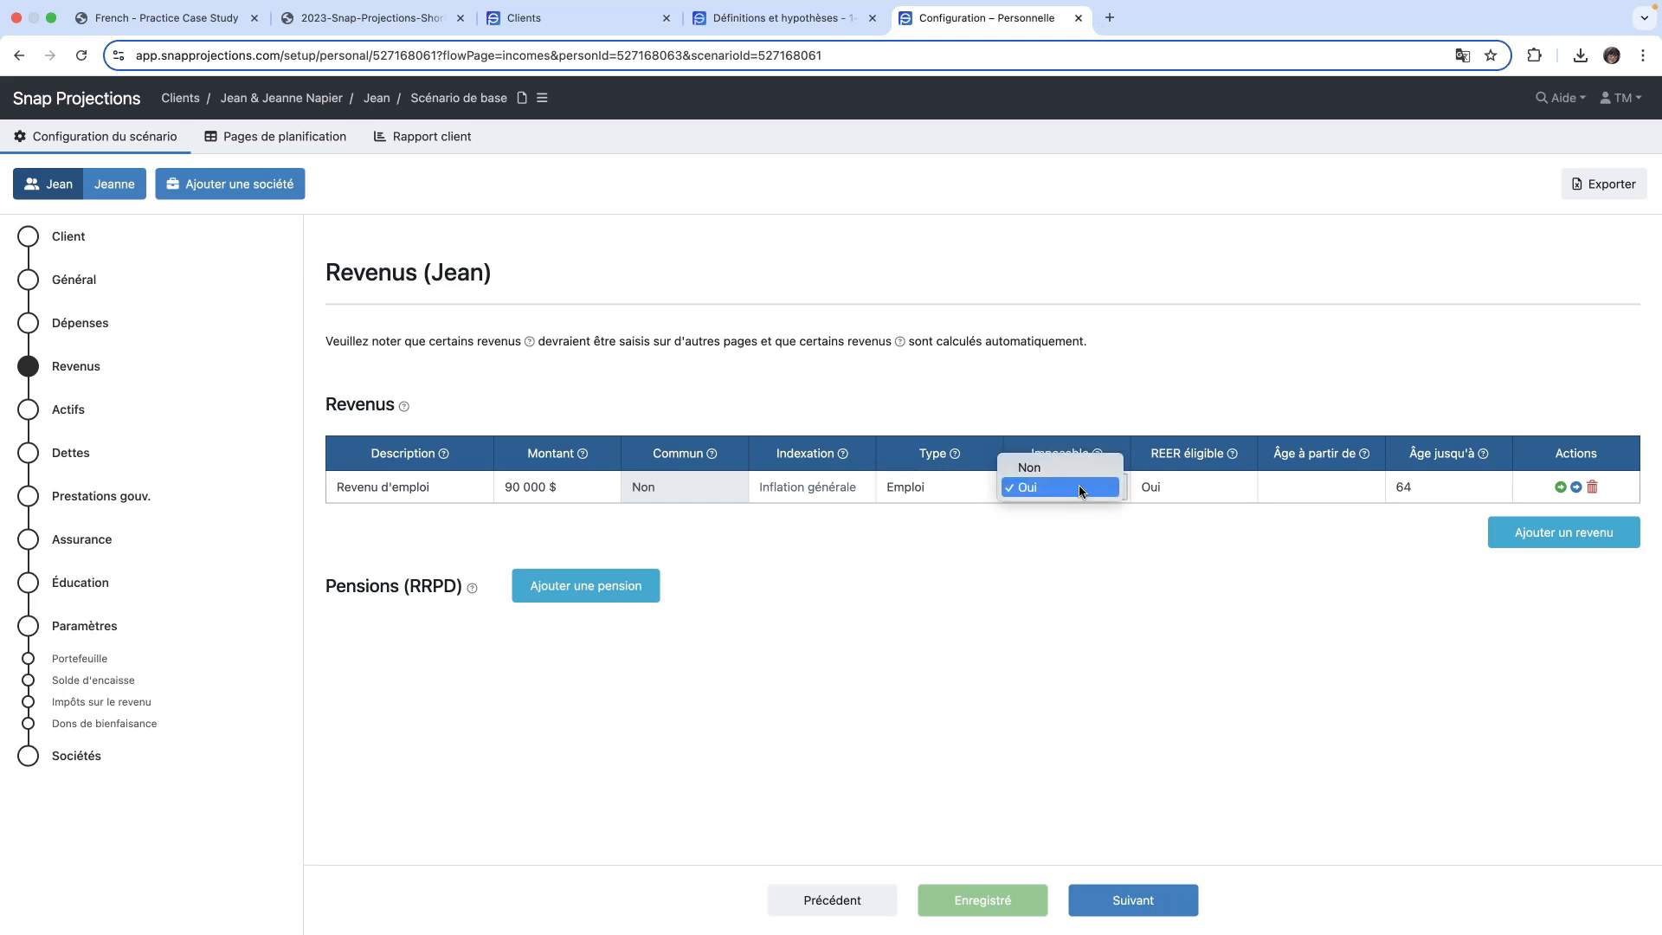
left_click(1078, 488)
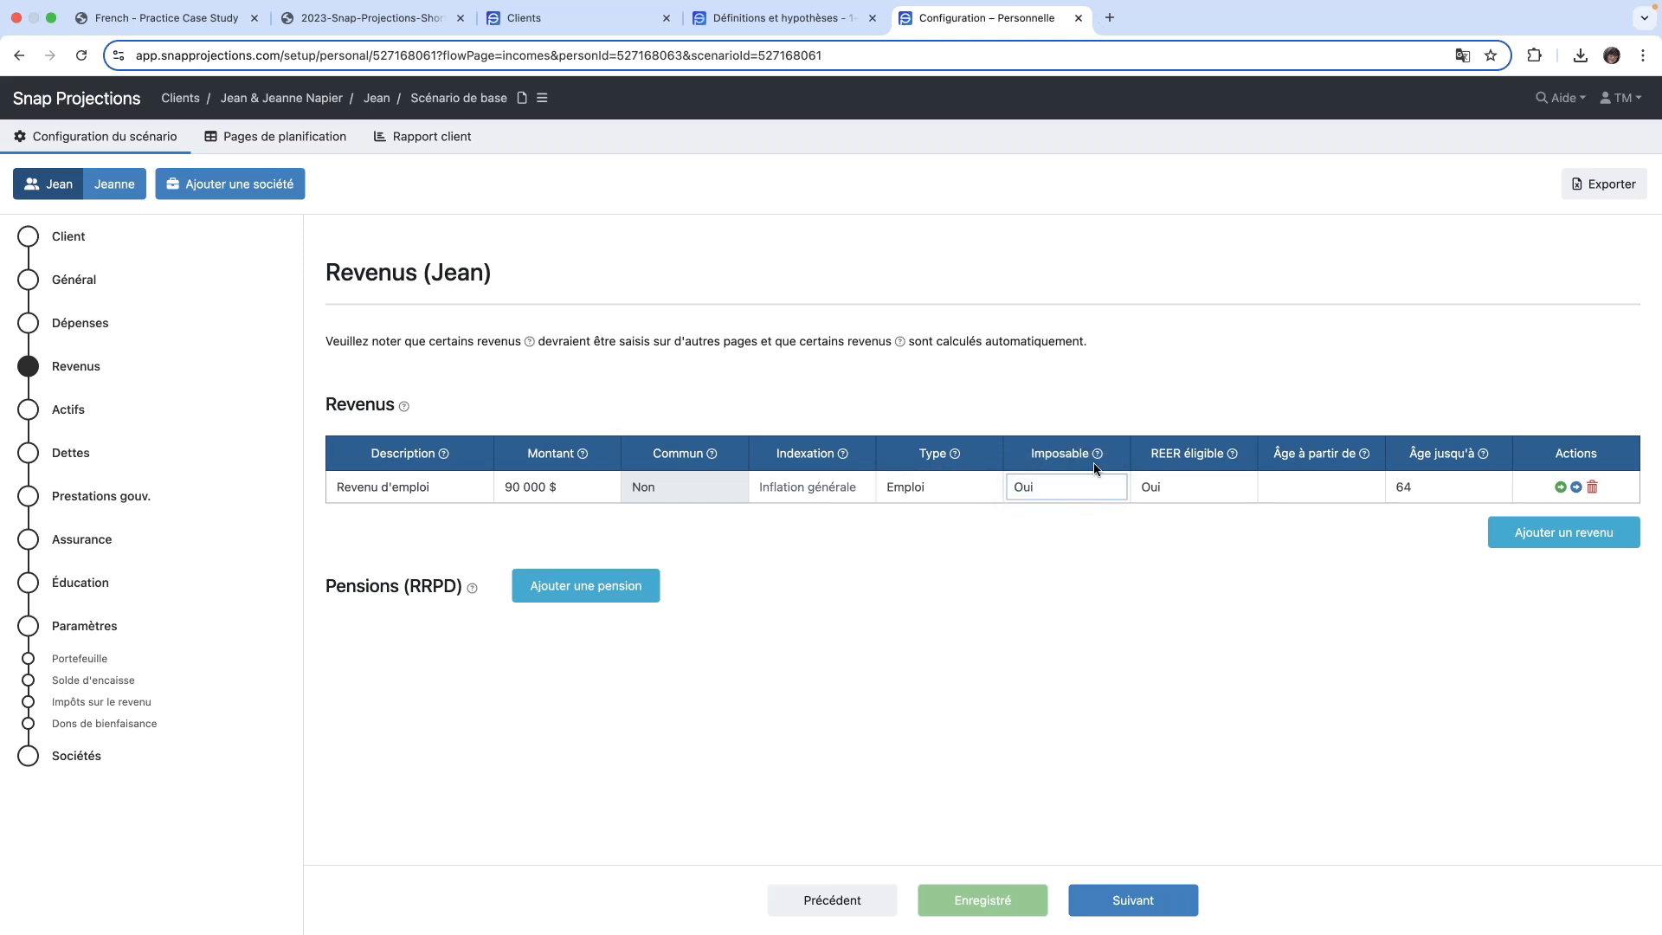
left_click(1197, 492)
left_click(1324, 488)
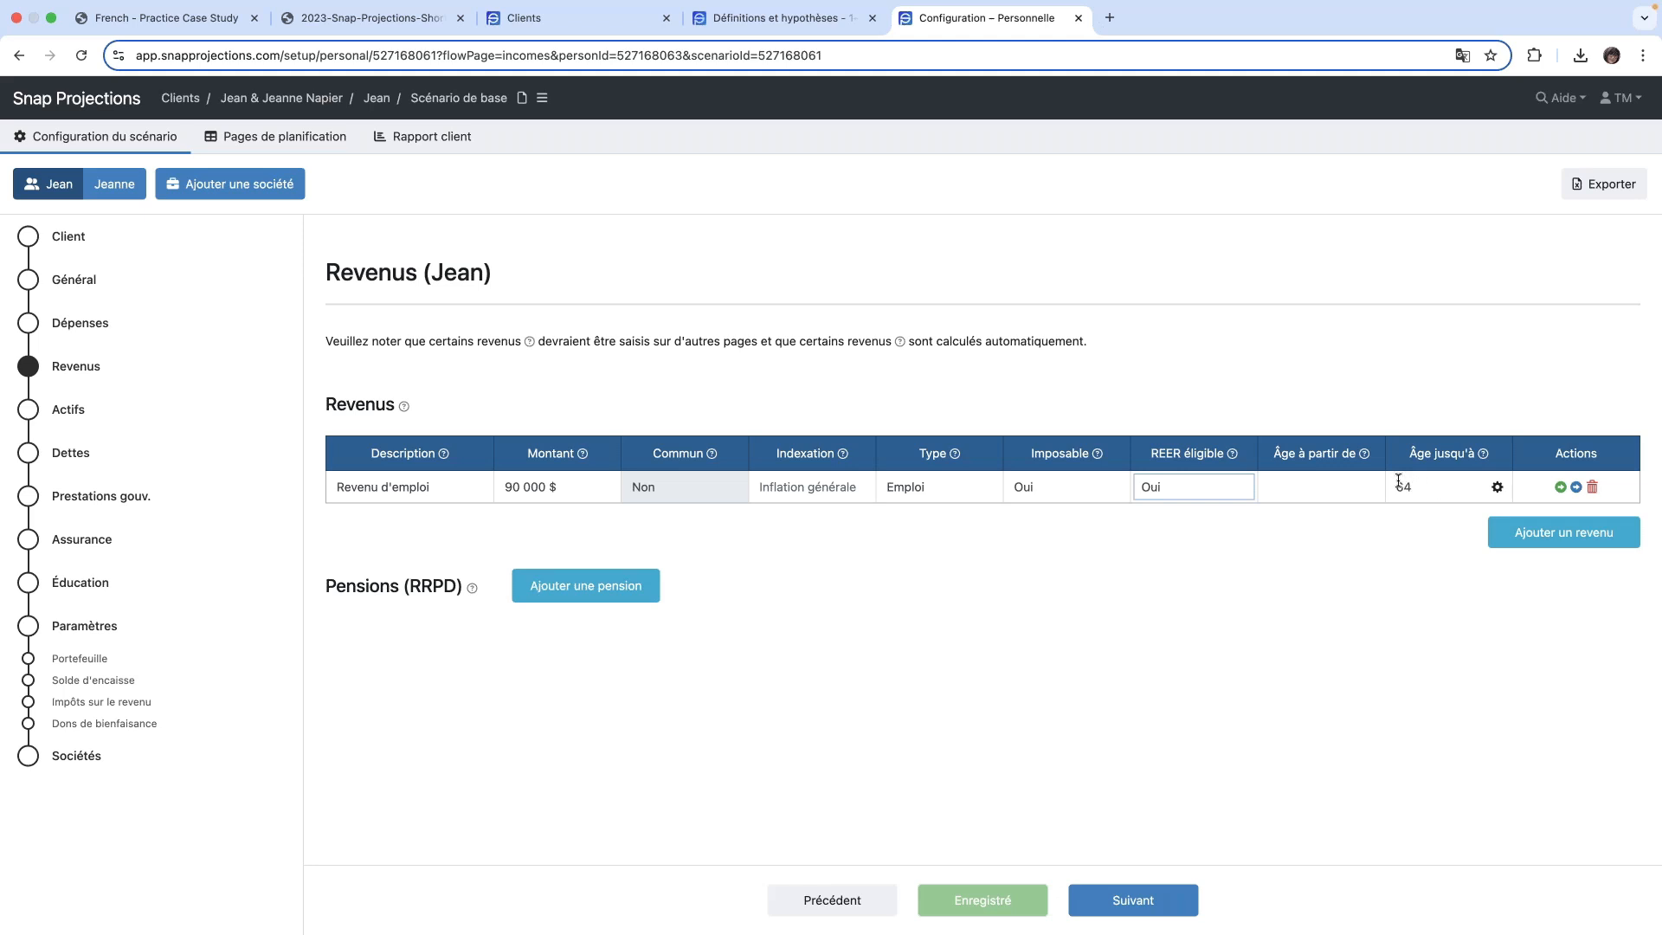
left_click(1497, 489)
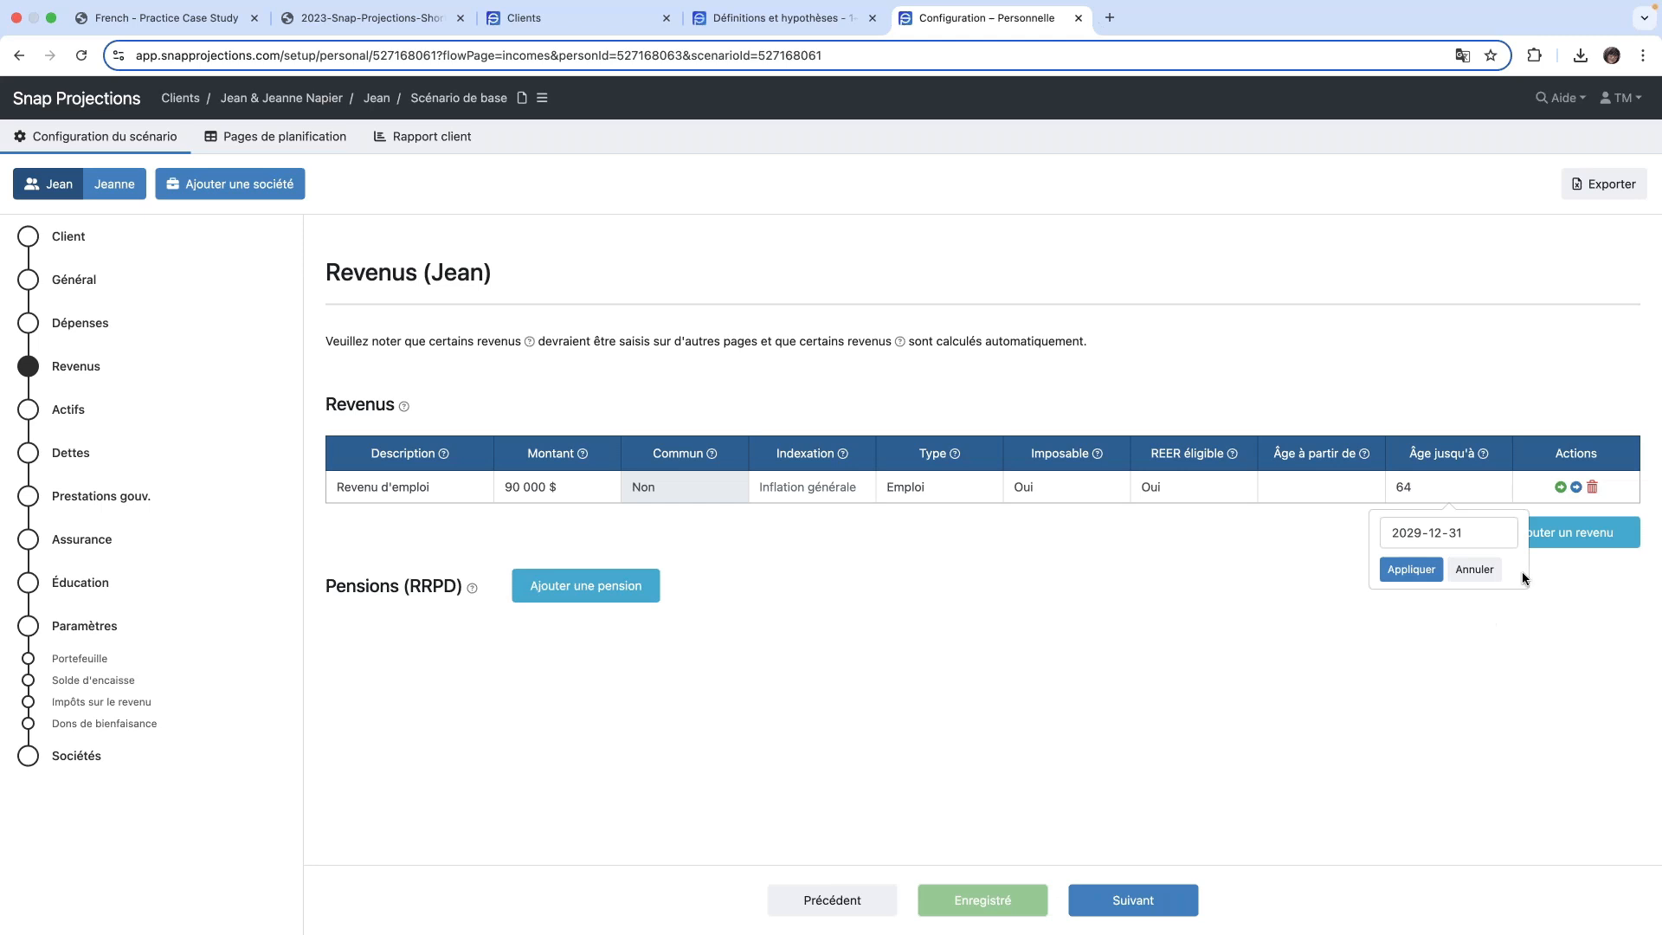
- Add a pension described as RRPD for the primary client with an amount of 55 000 $ from age 65
left_click(583, 594)
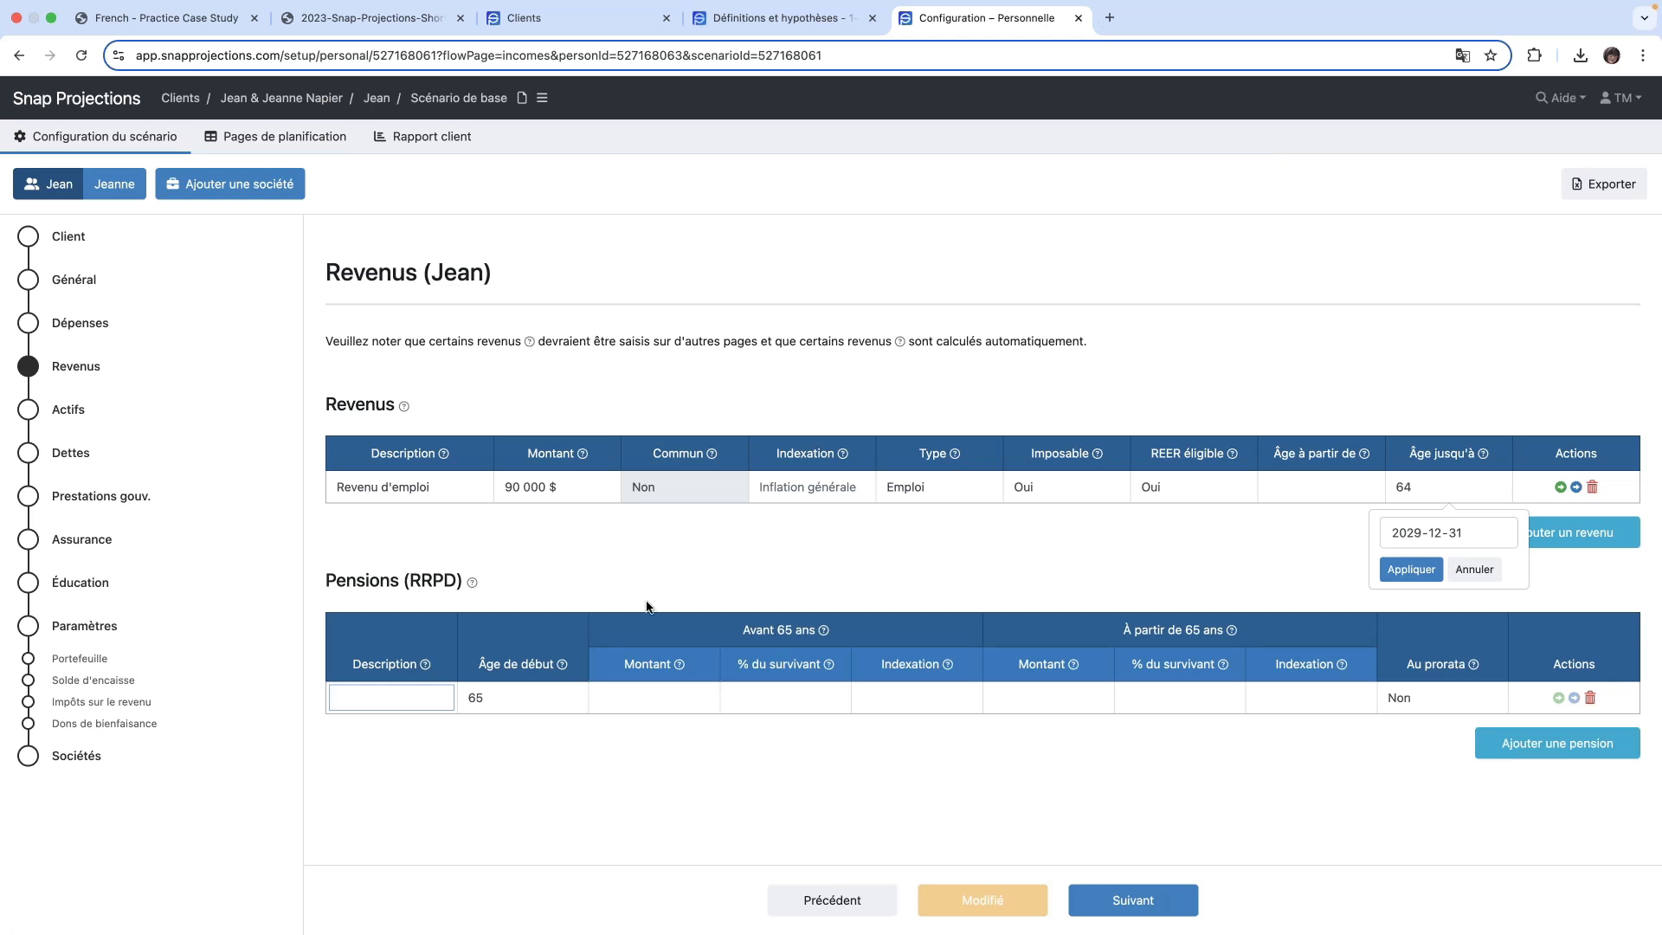
type("RRPD")
key("Tab")
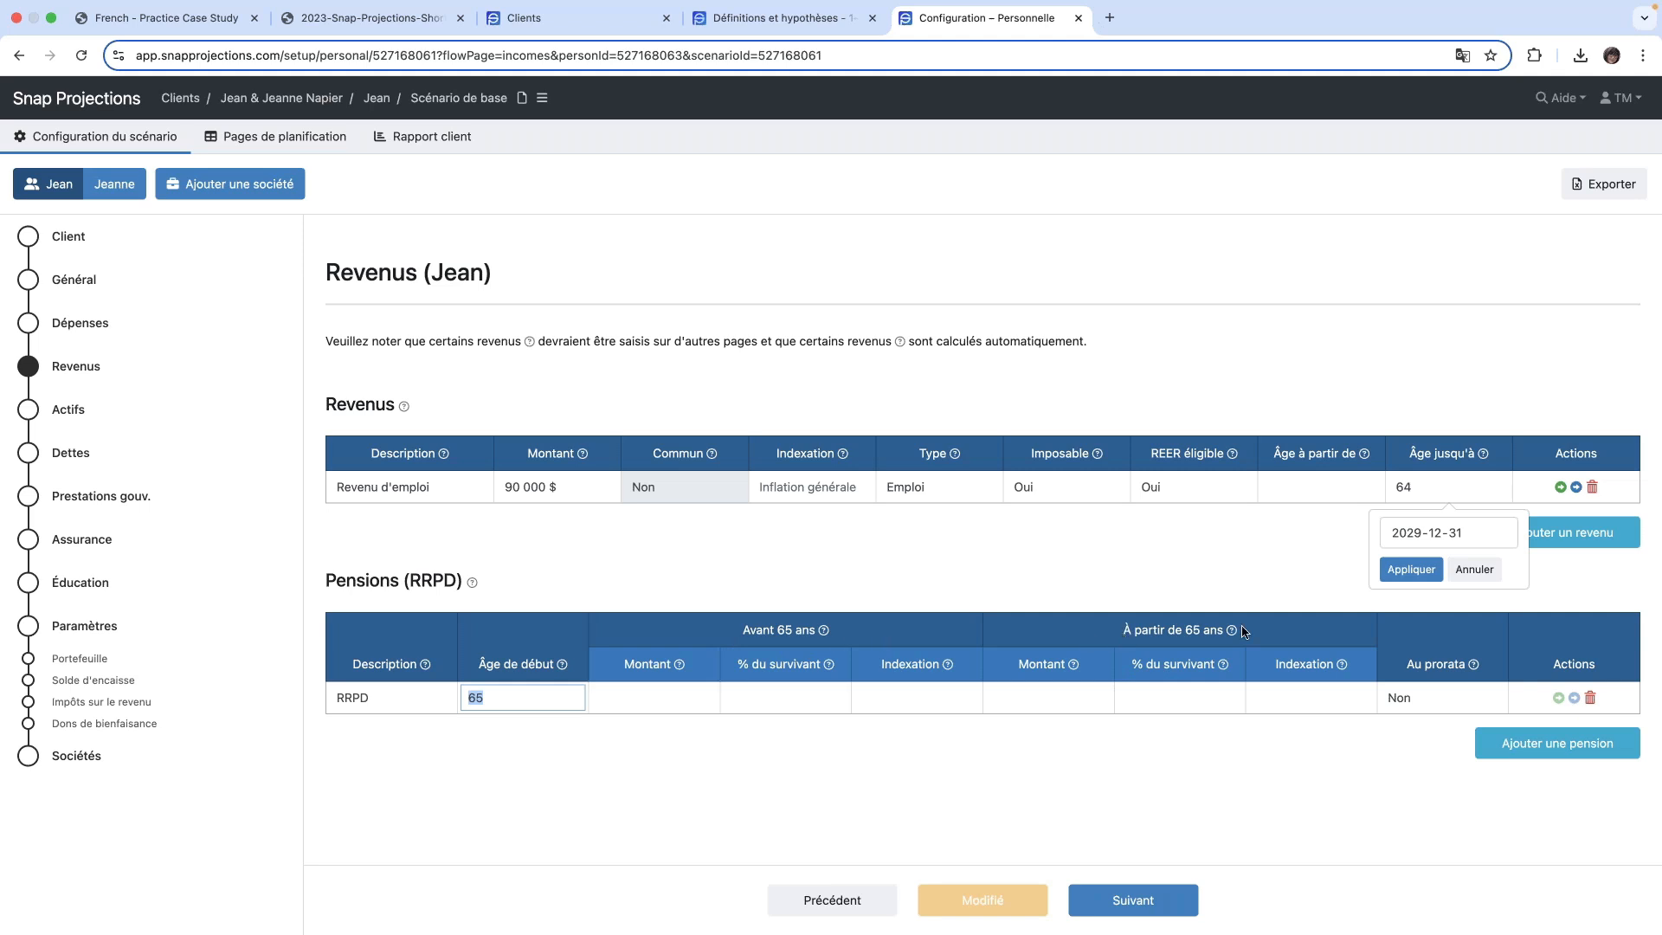
left_click(1038, 698)
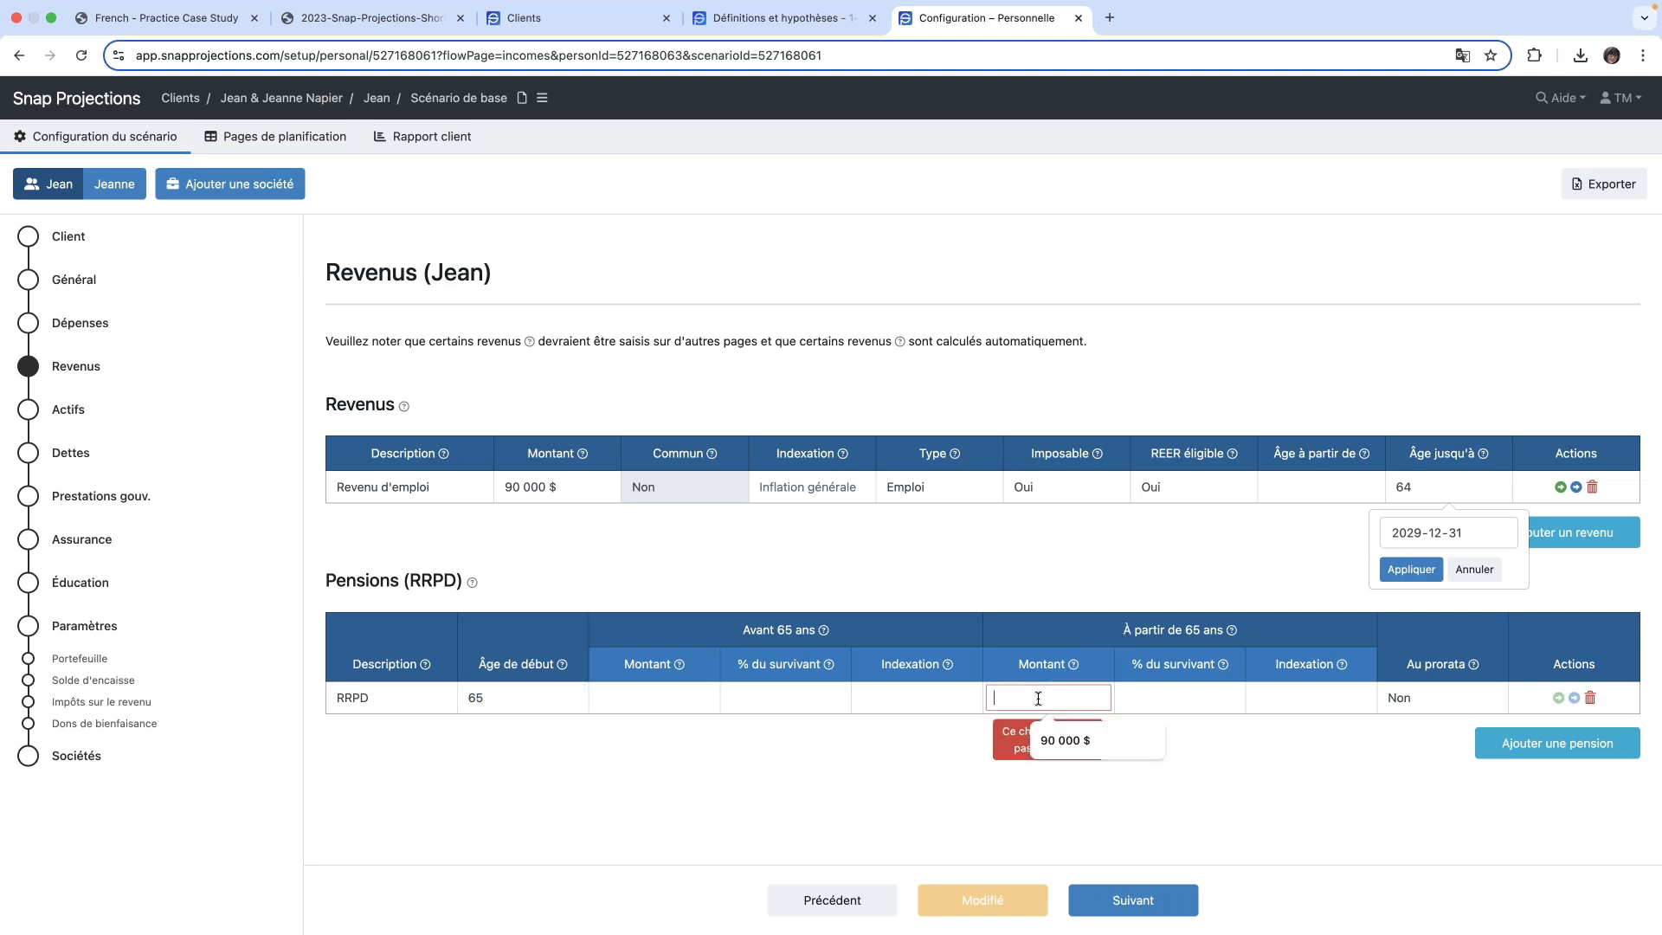
type("55000")
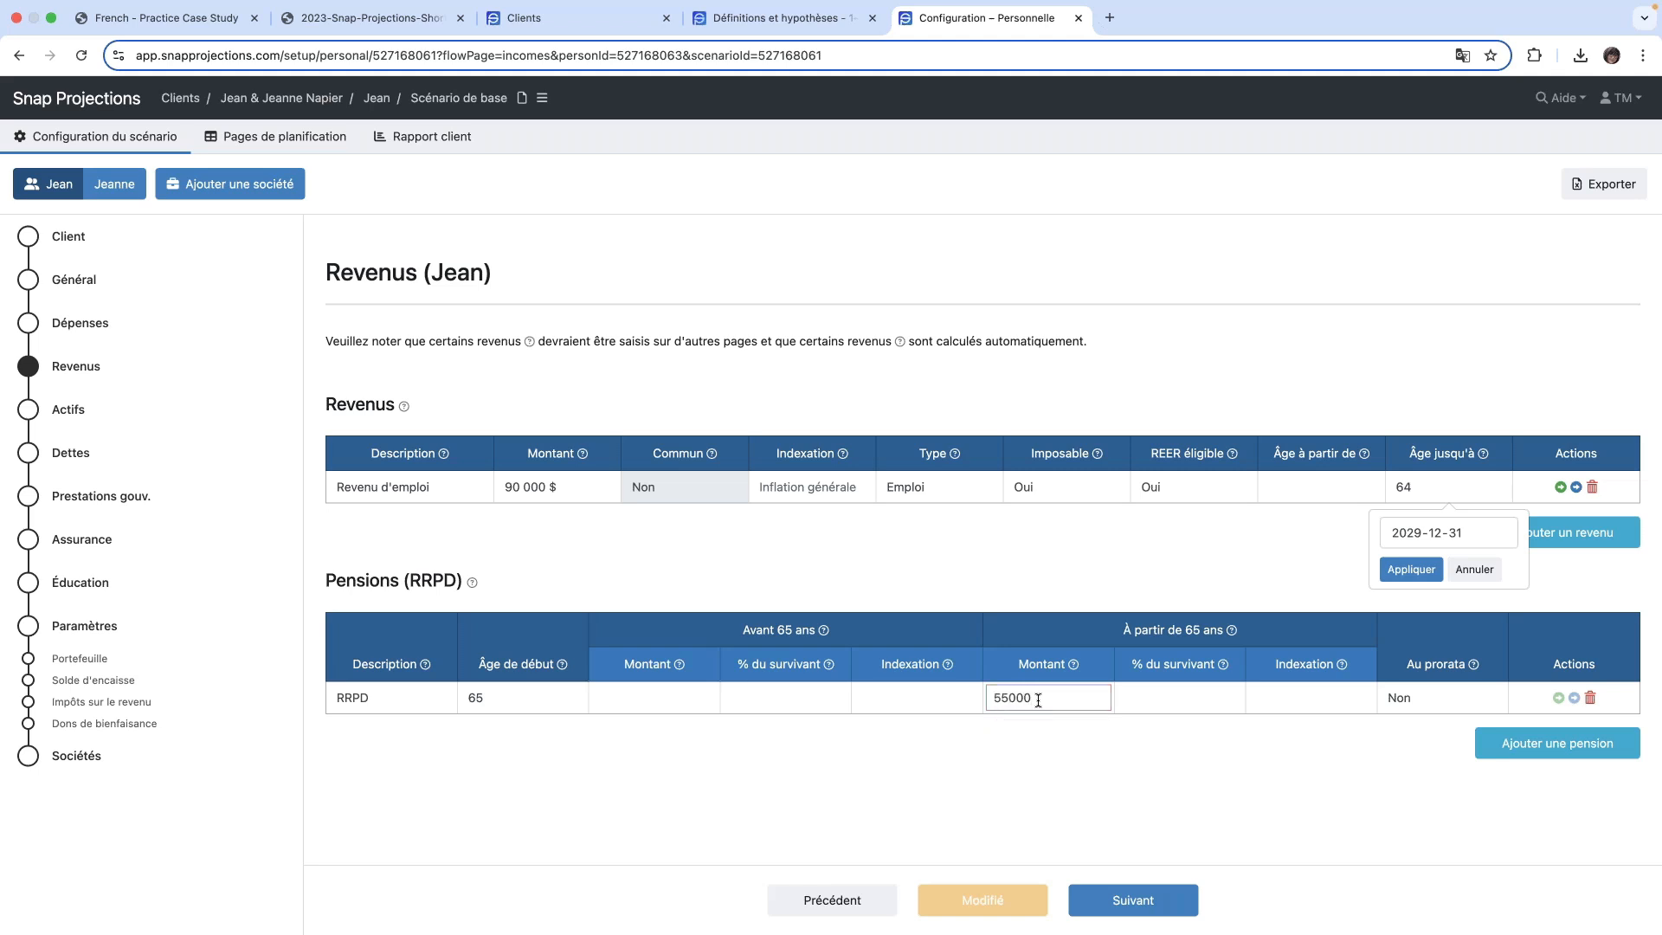
key("Tab")
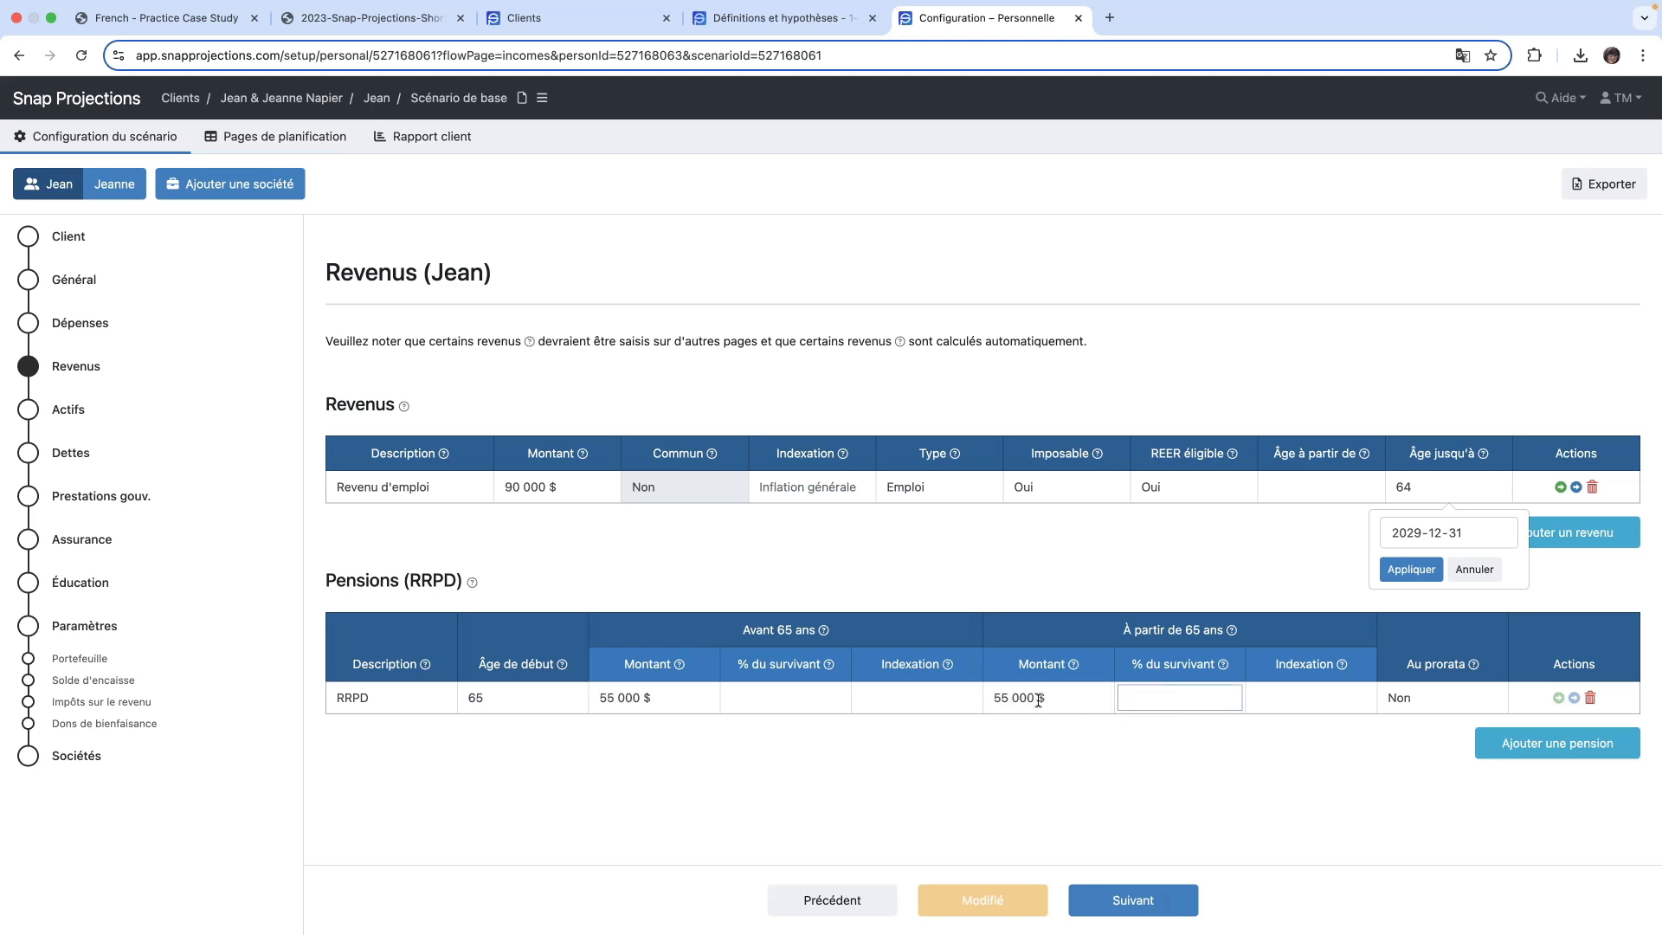
- Set the RRPD pension's survivor percentage to 80 % and indexation to 2 %, keeping Au prorata at Non
type("80")
key("Tab")
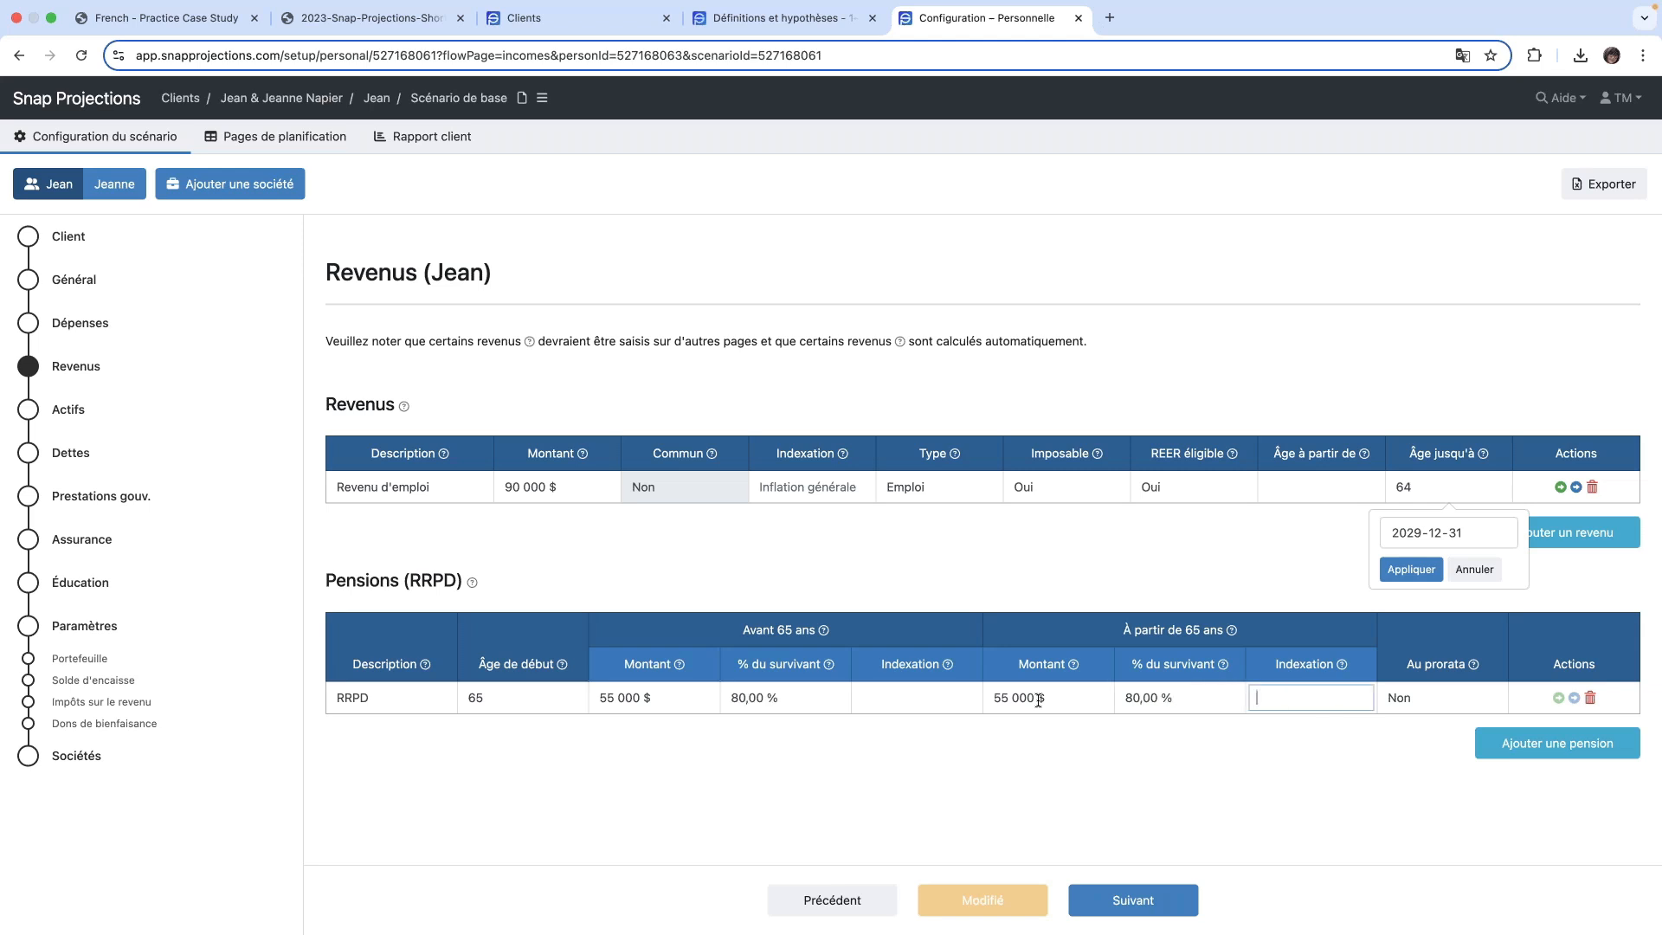
type("2")
key("Tab")
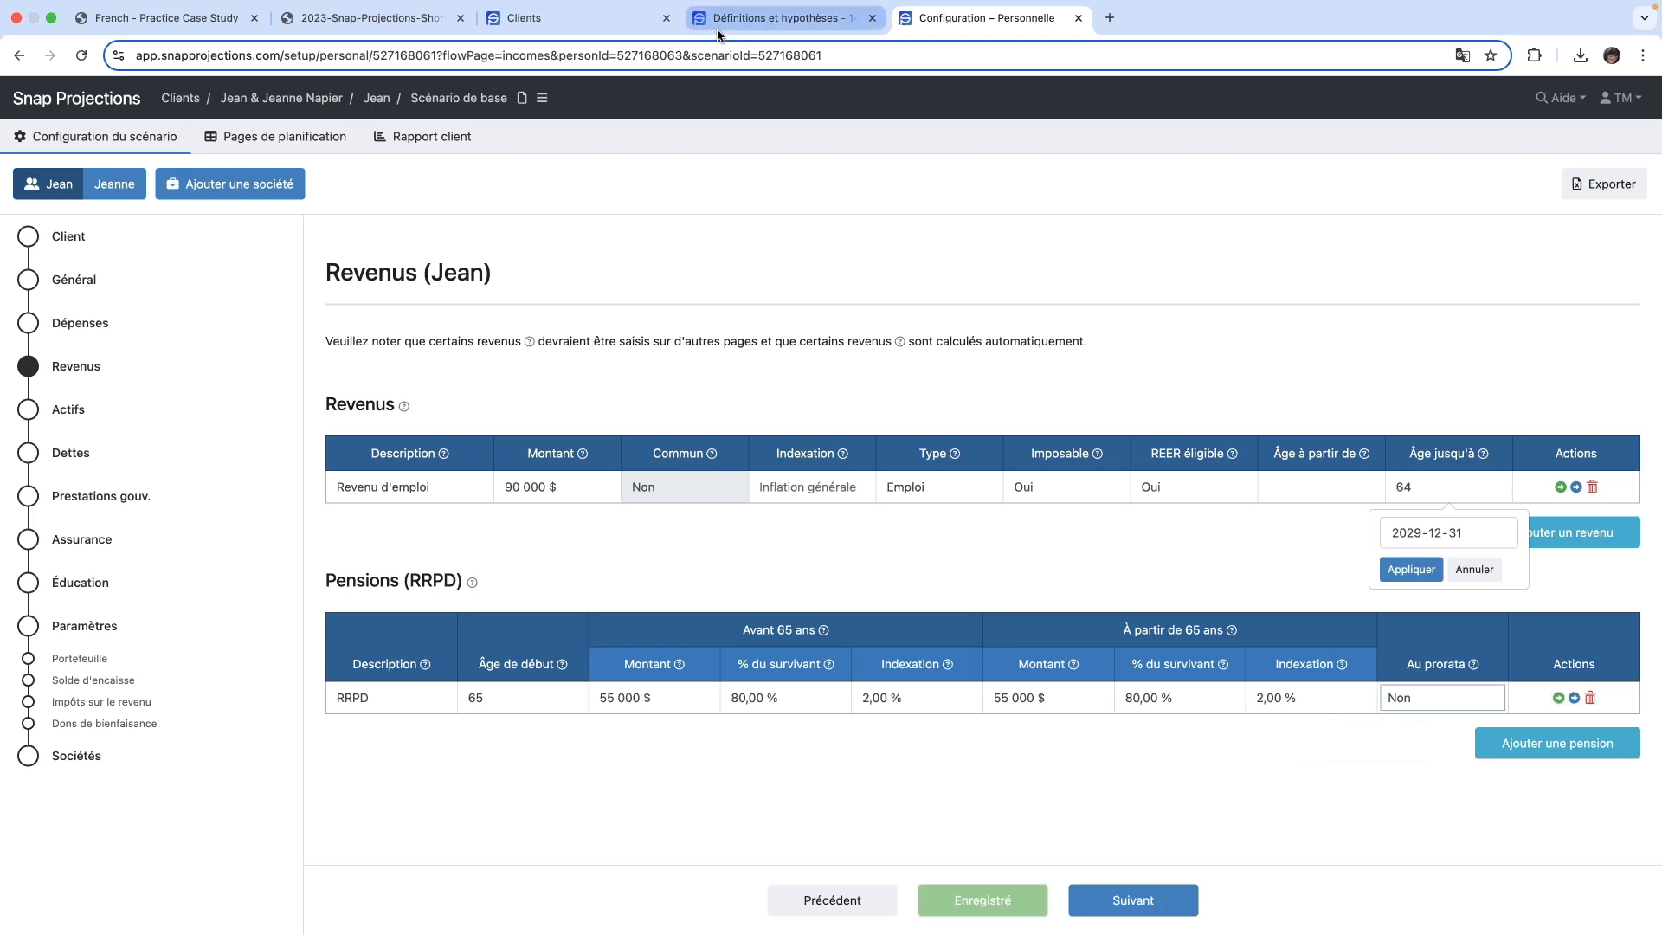
left_click(1437, 703)
left_click(1433, 698)
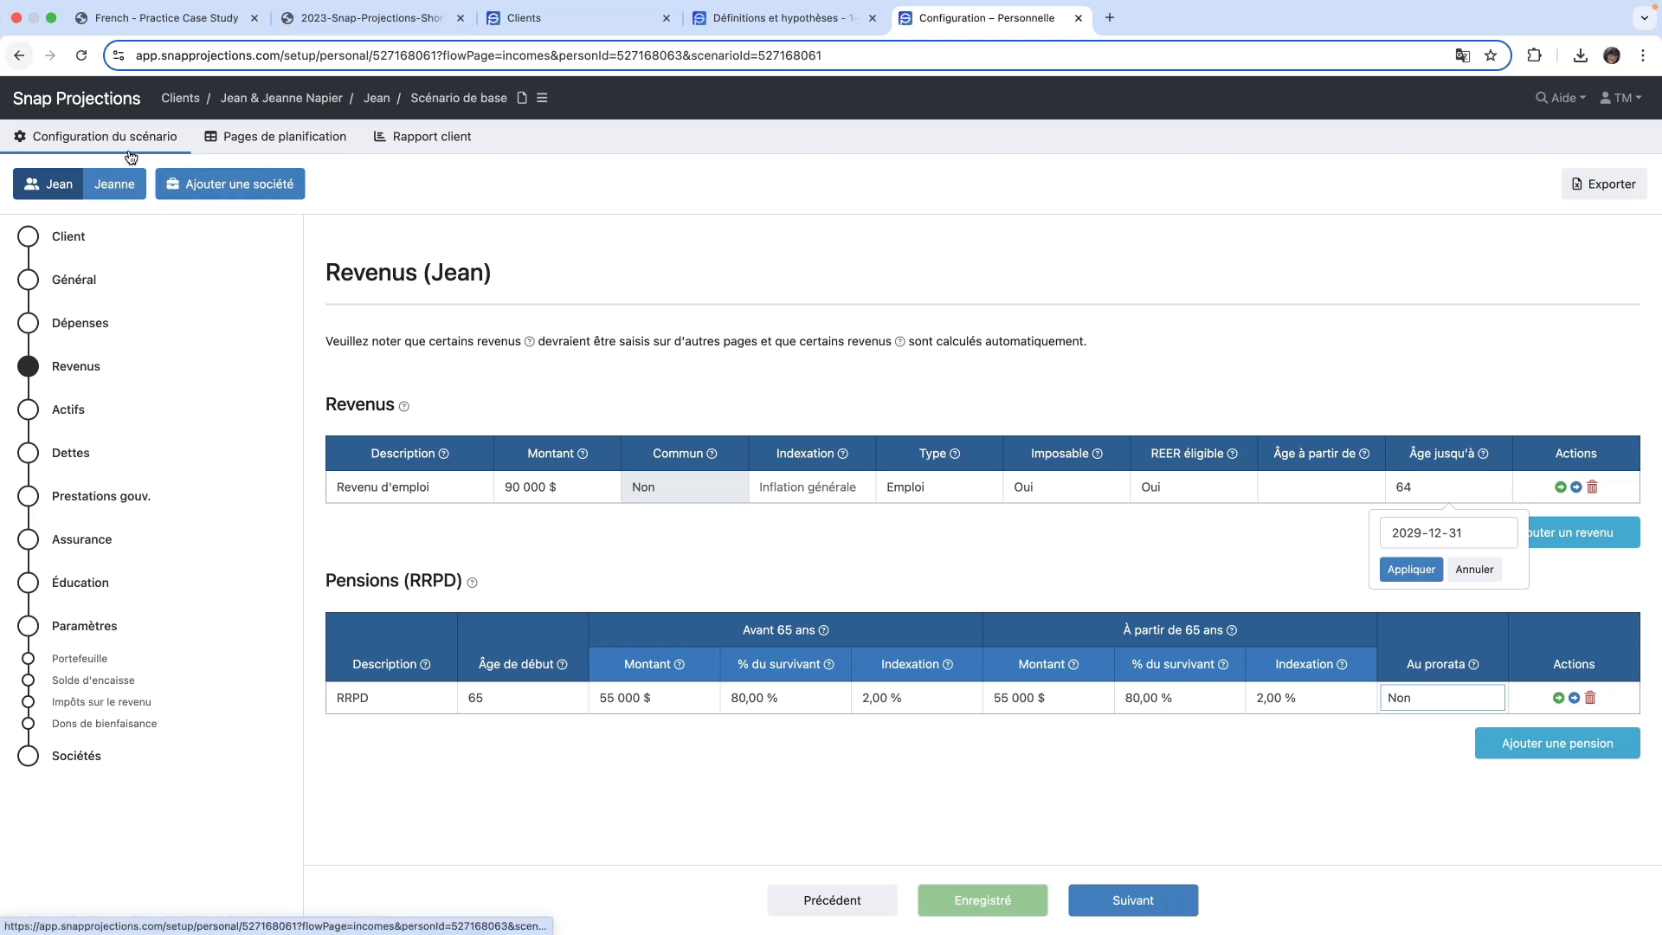
- Switch to the spouse's incomes and set the employment income to 110 000 $, indexed to general inflation
left_click(115, 191)
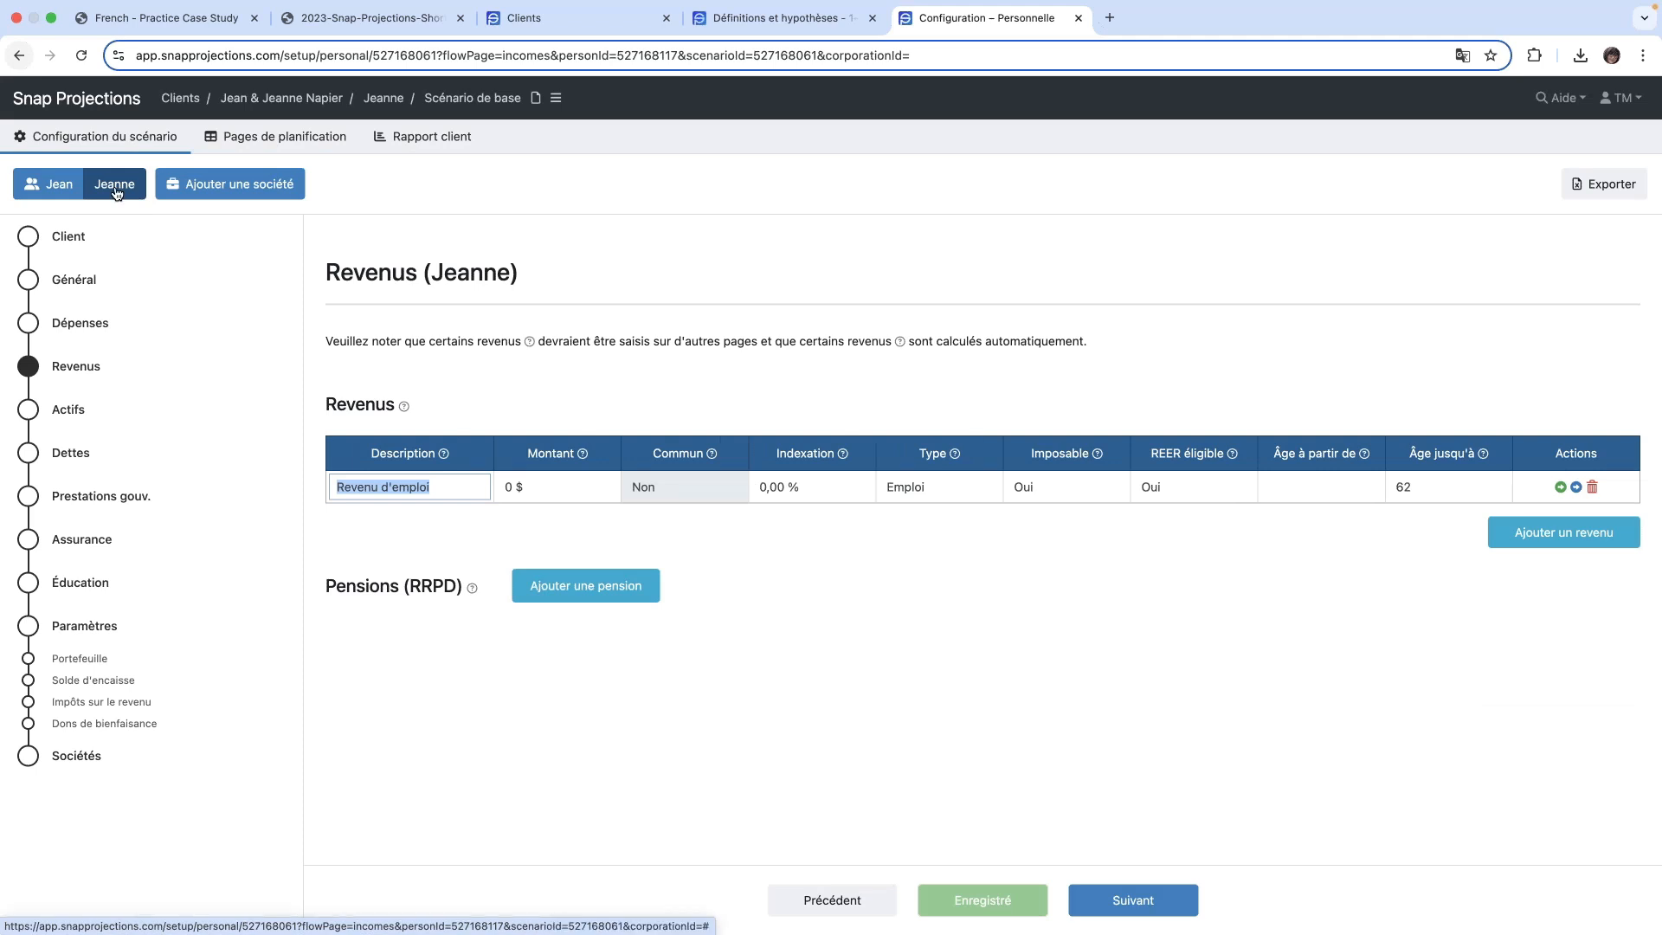
left_click(448, 486)
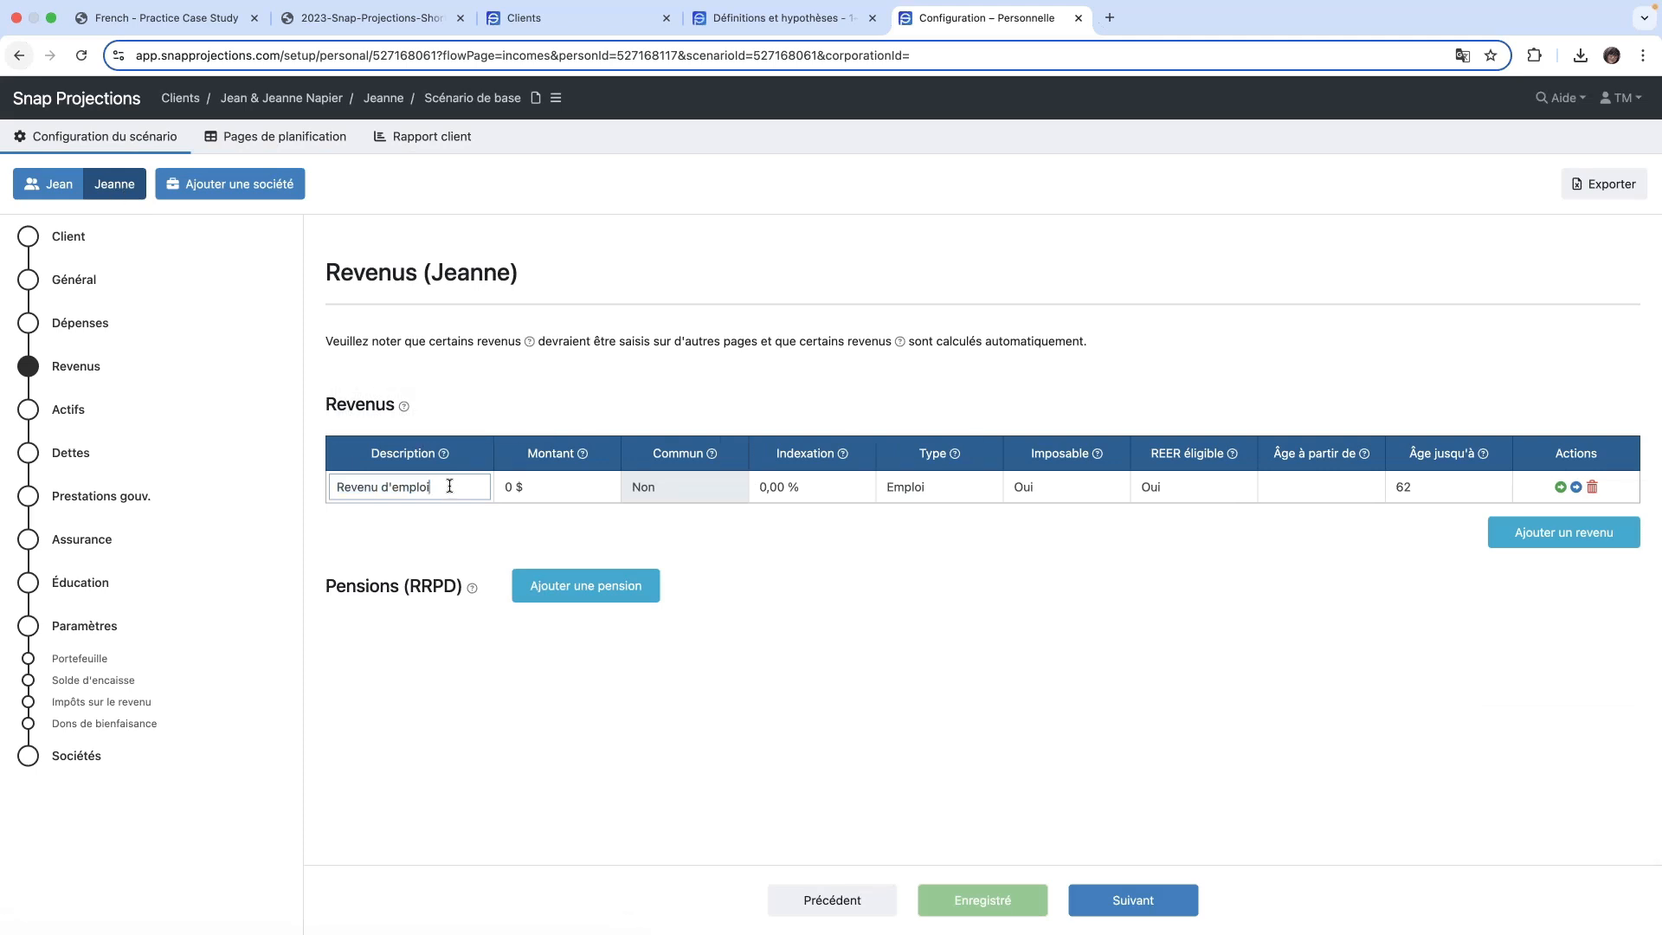
left_click(584, 487)
type("110000")
key("Tab")
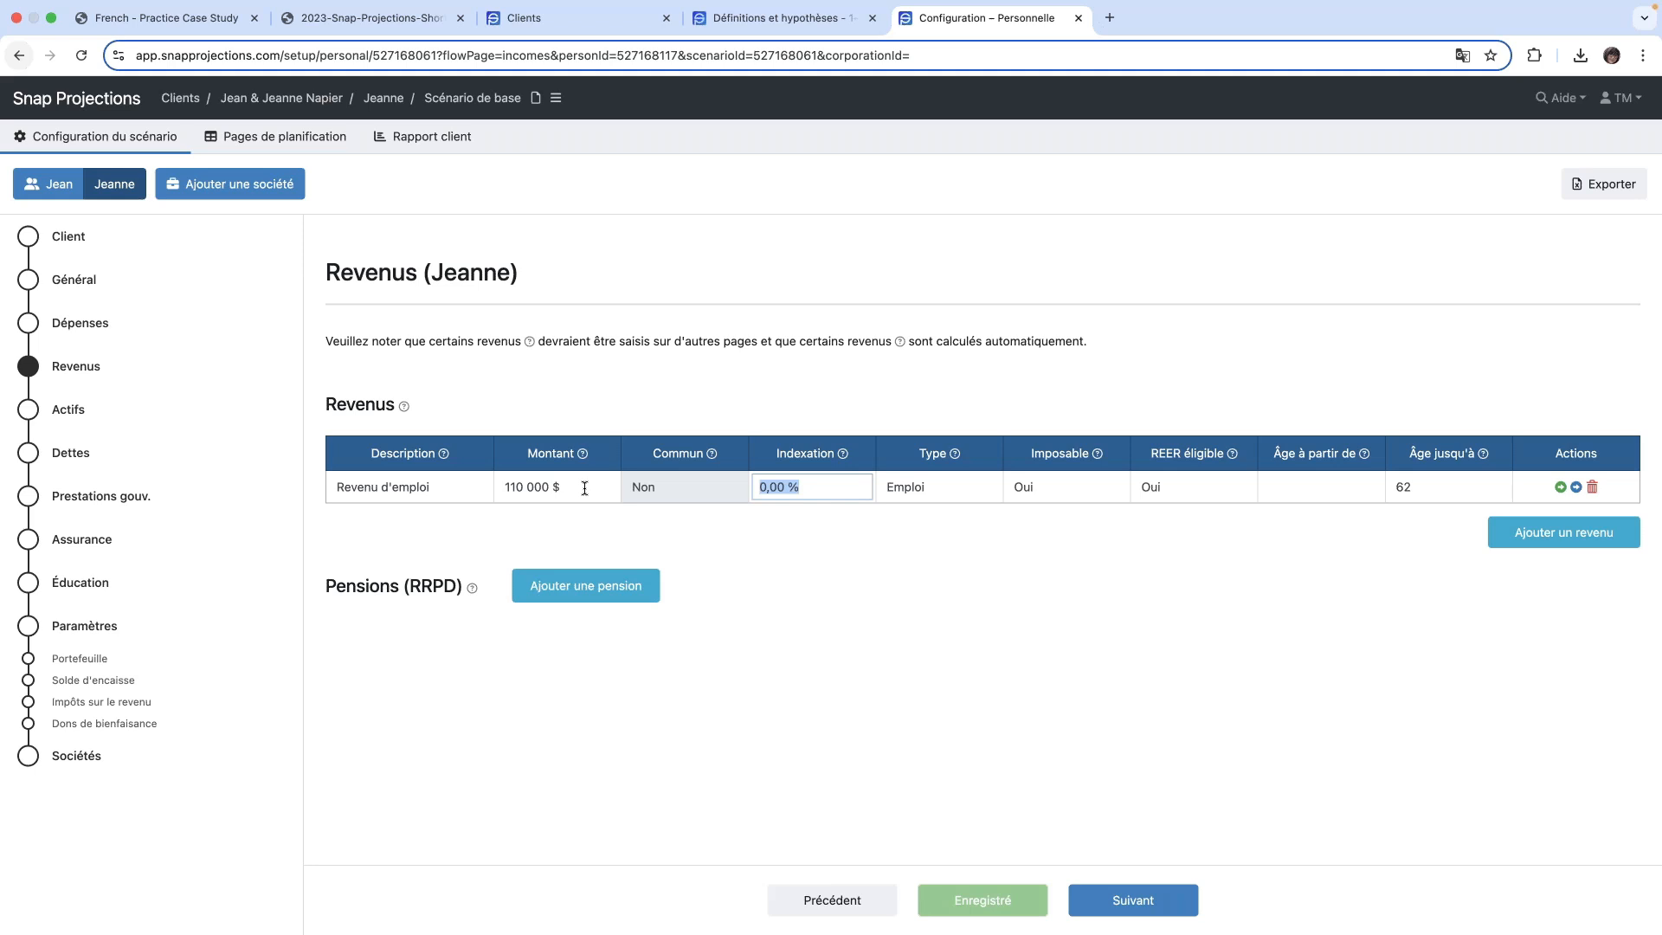
key("BackSpace")
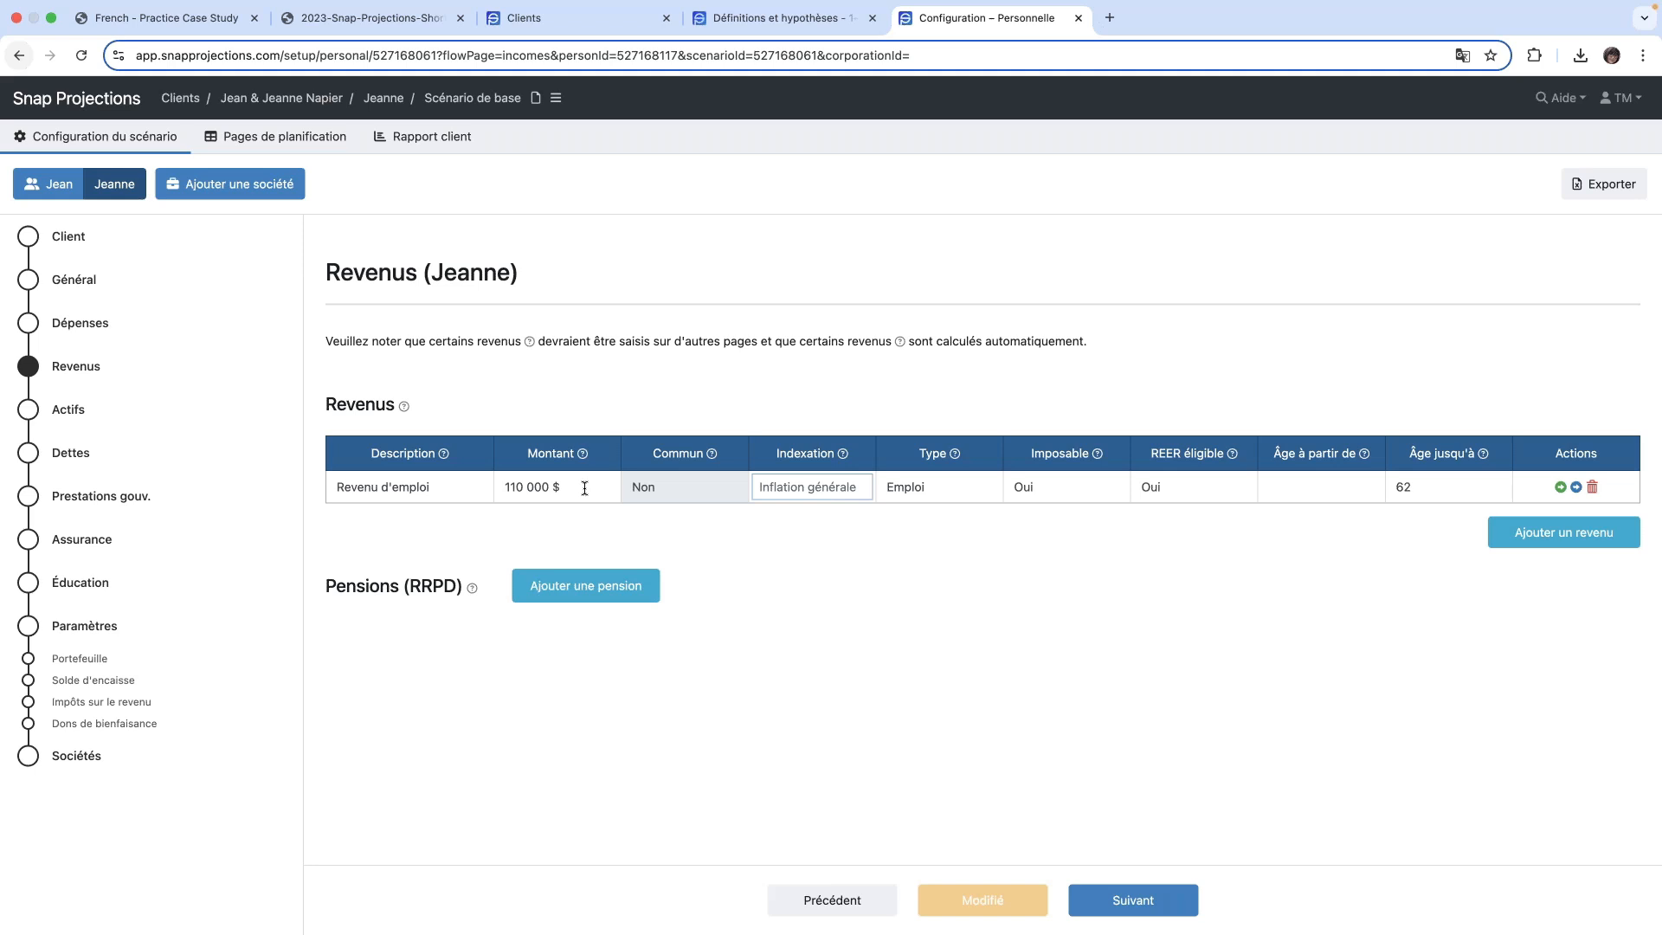
key("Tab")
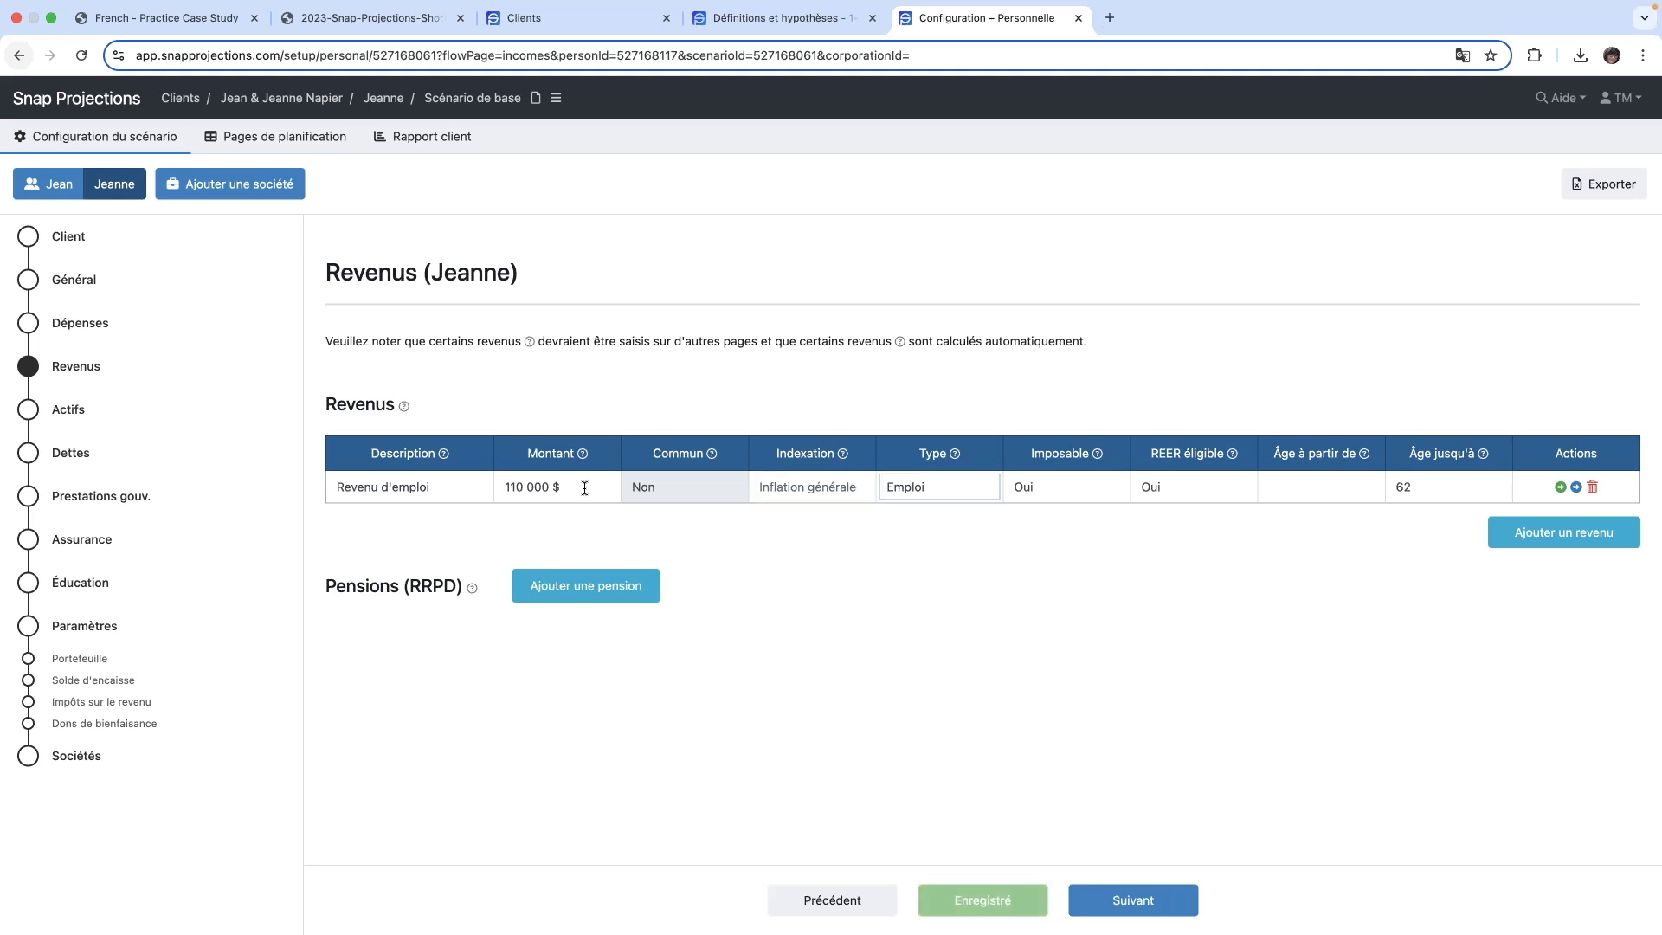
- Review the spouse's employment income tax, REER eligibility and age fields, and show the calendar date behind the end age
key("Tab")
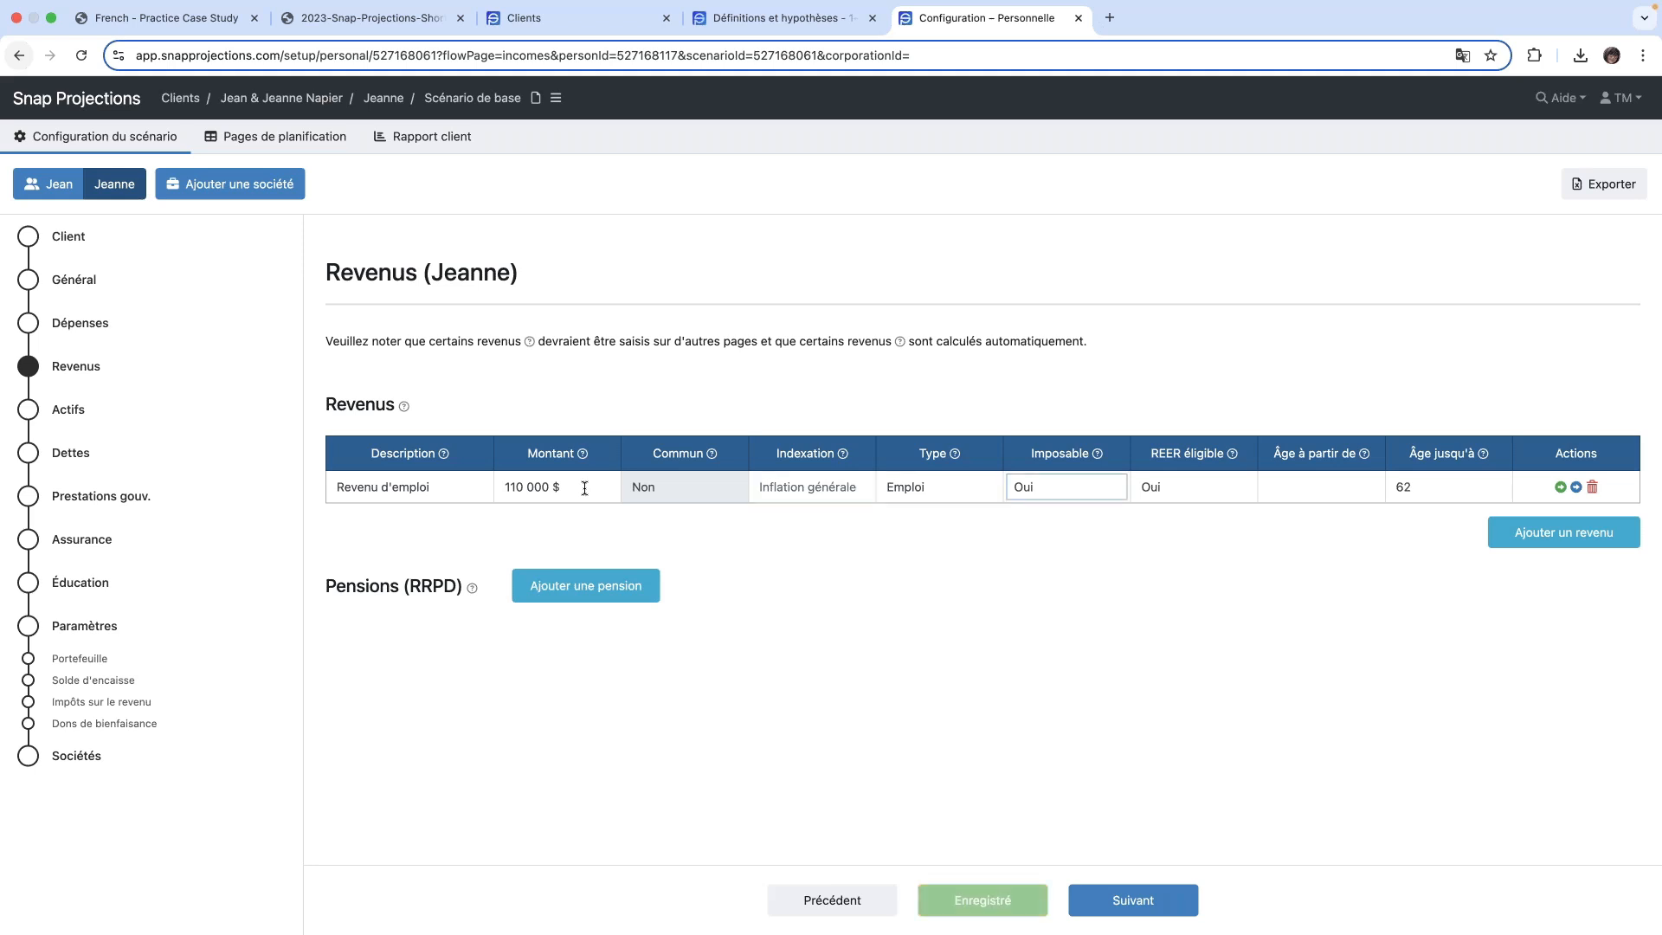
key("Tab")
key("Tab")
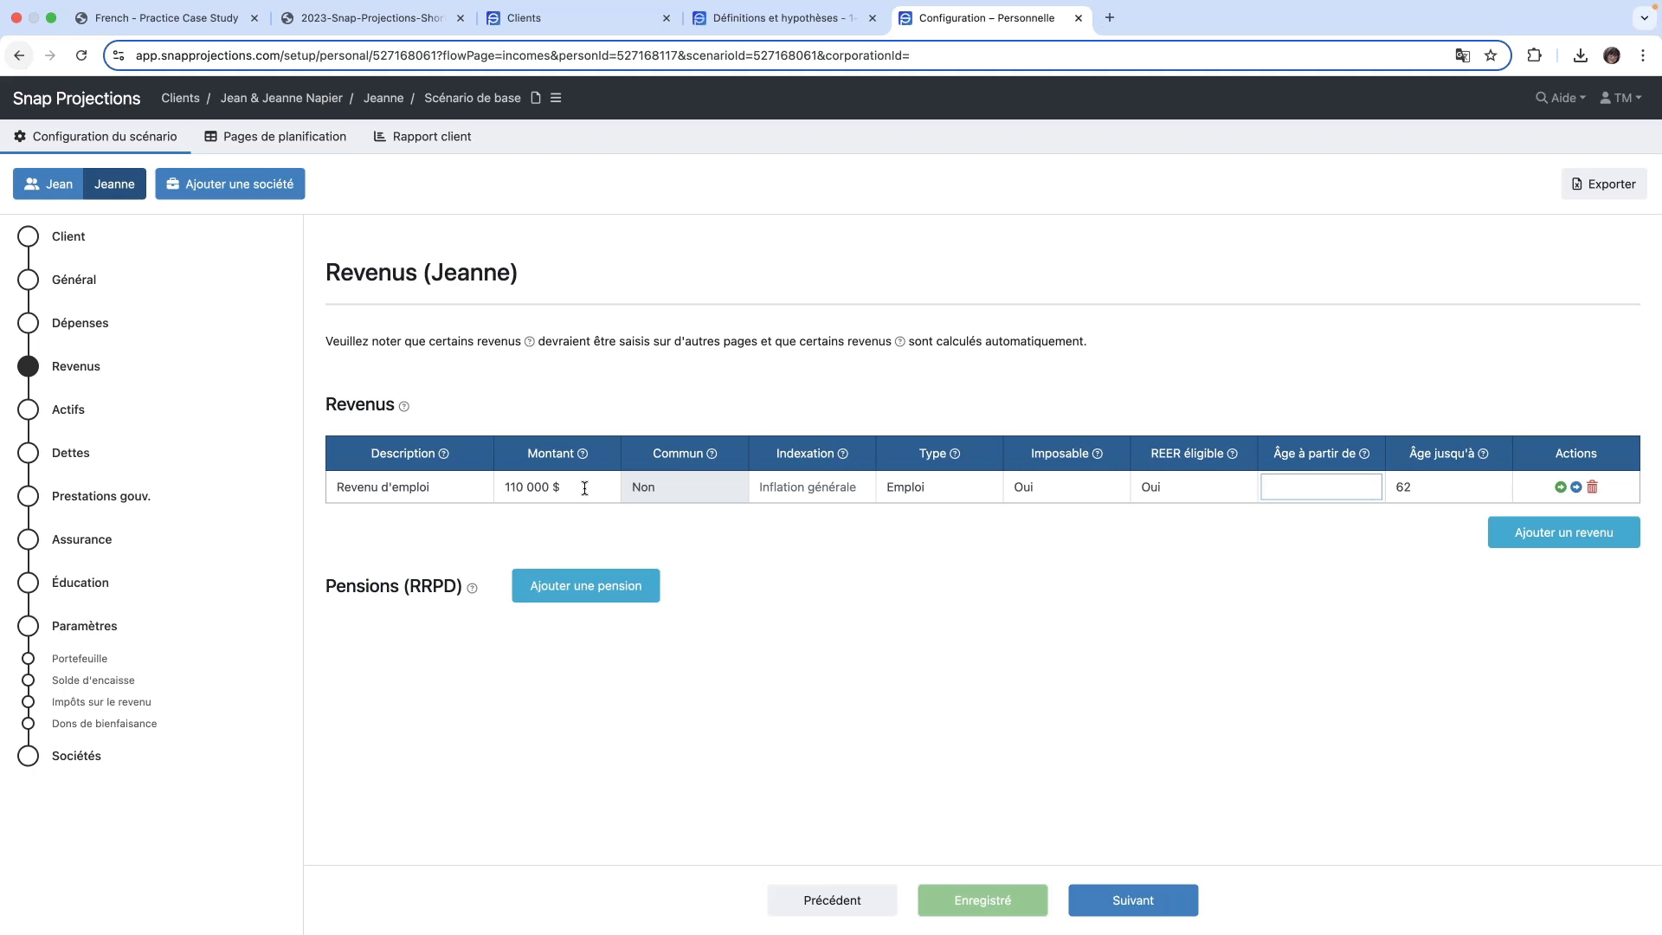
key("Tab")
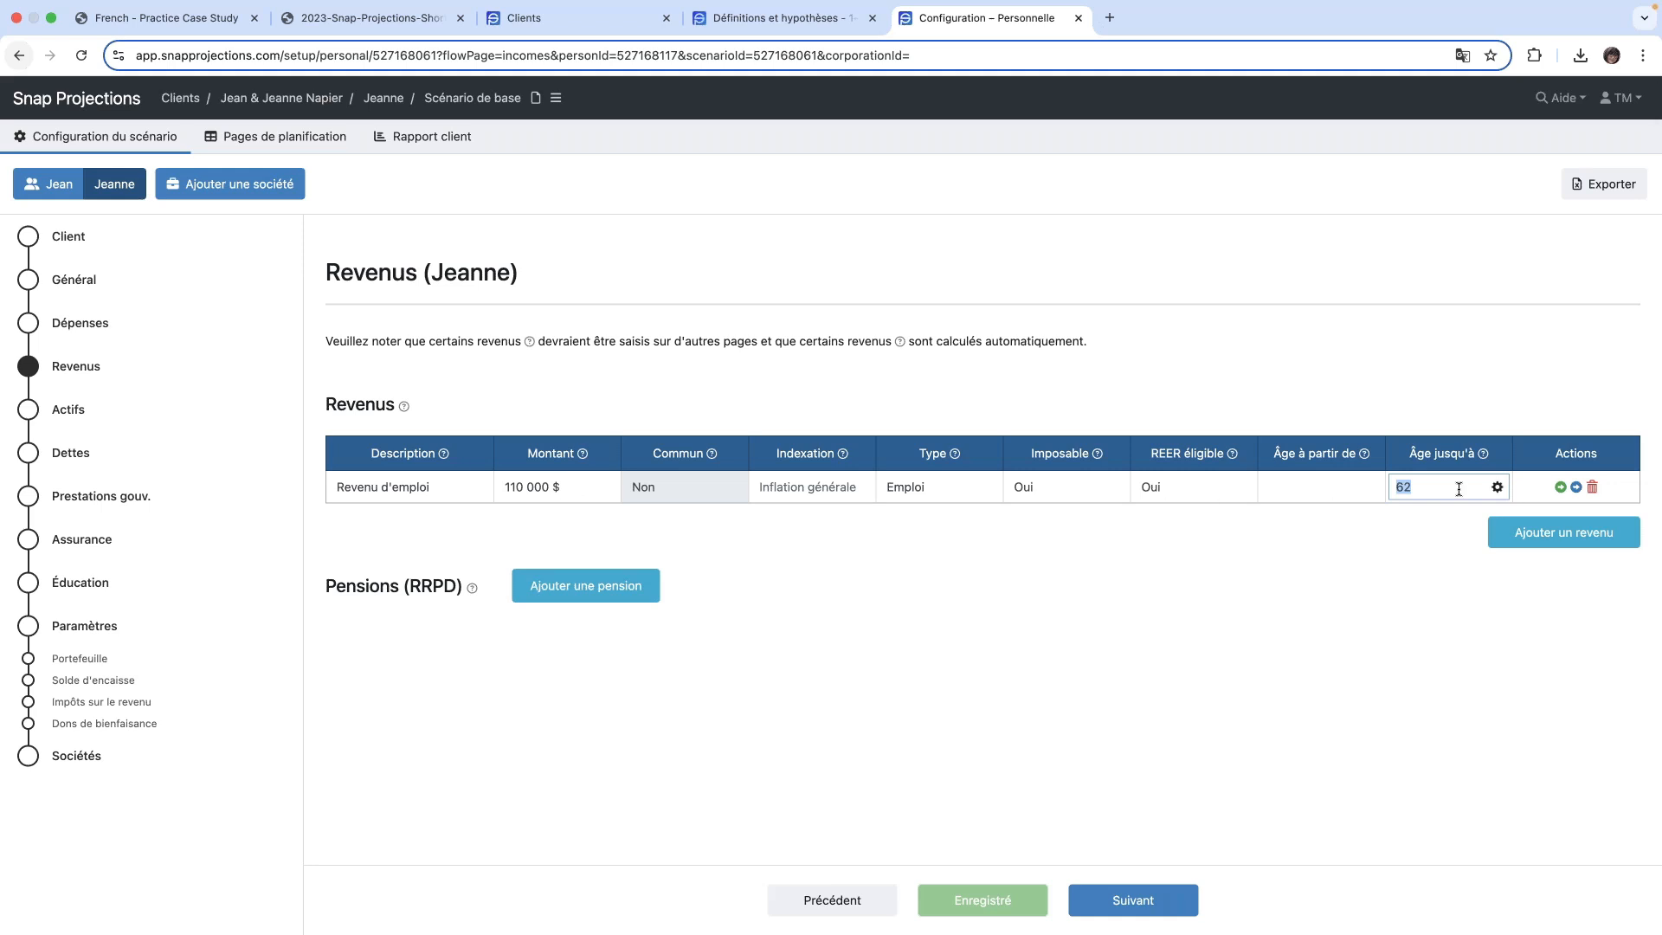
left_click(1497, 488)
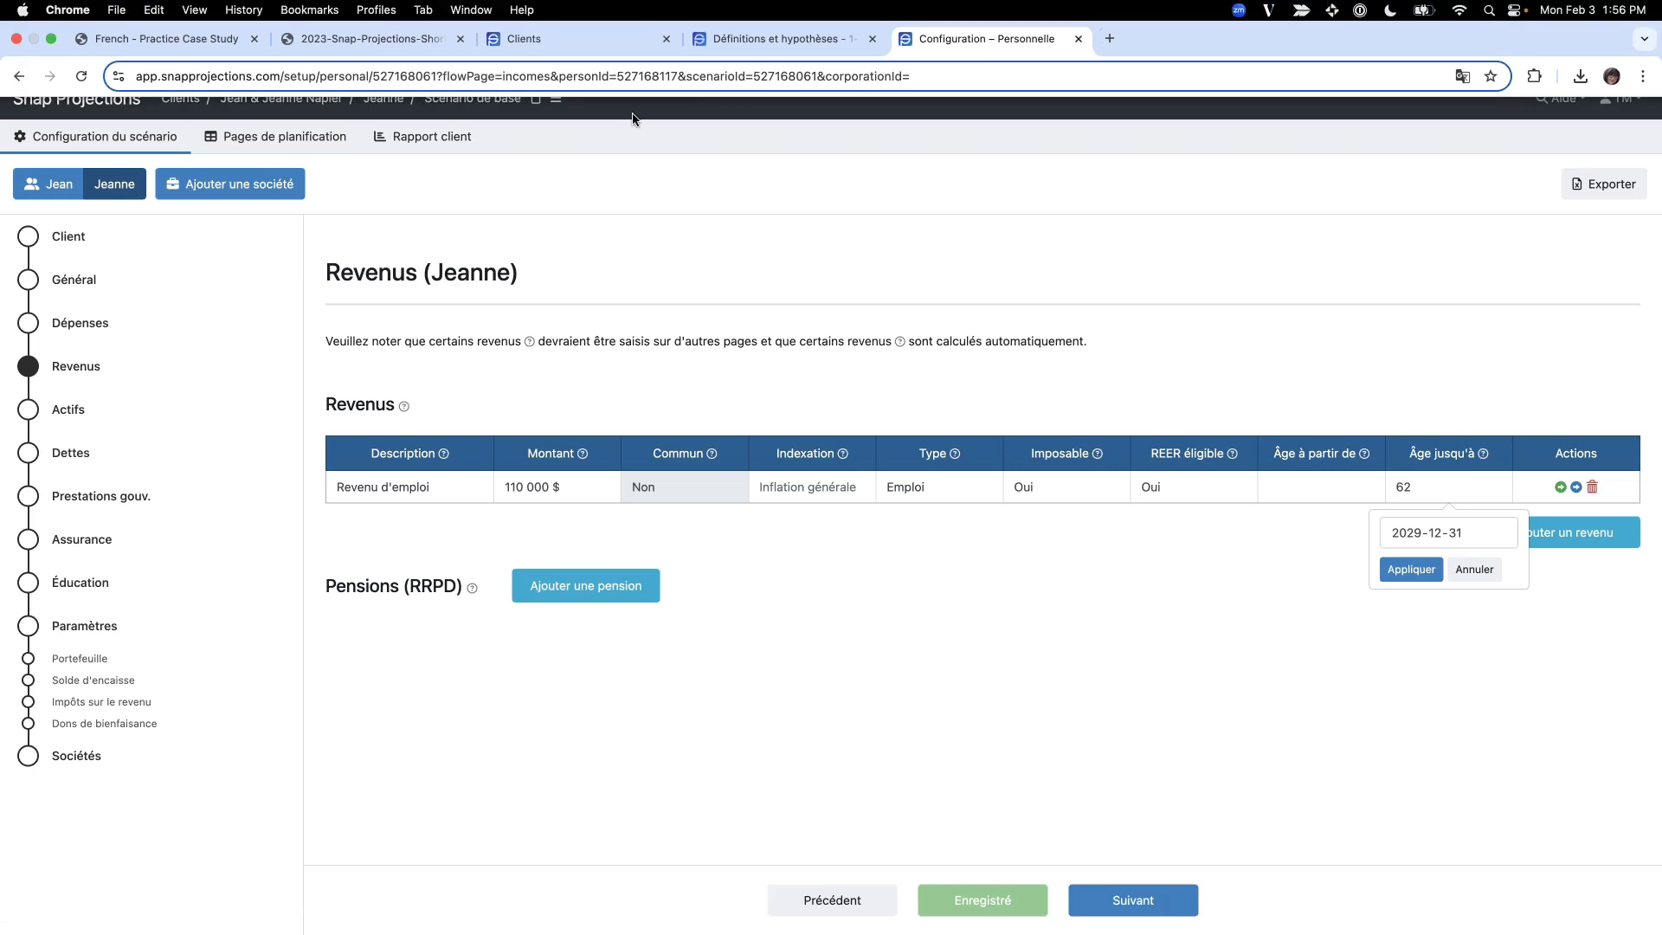
- Continue to the spouse's Actifs page and rename the default financial asset as REER with a value of 375 000 $
left_click(1116, 909)
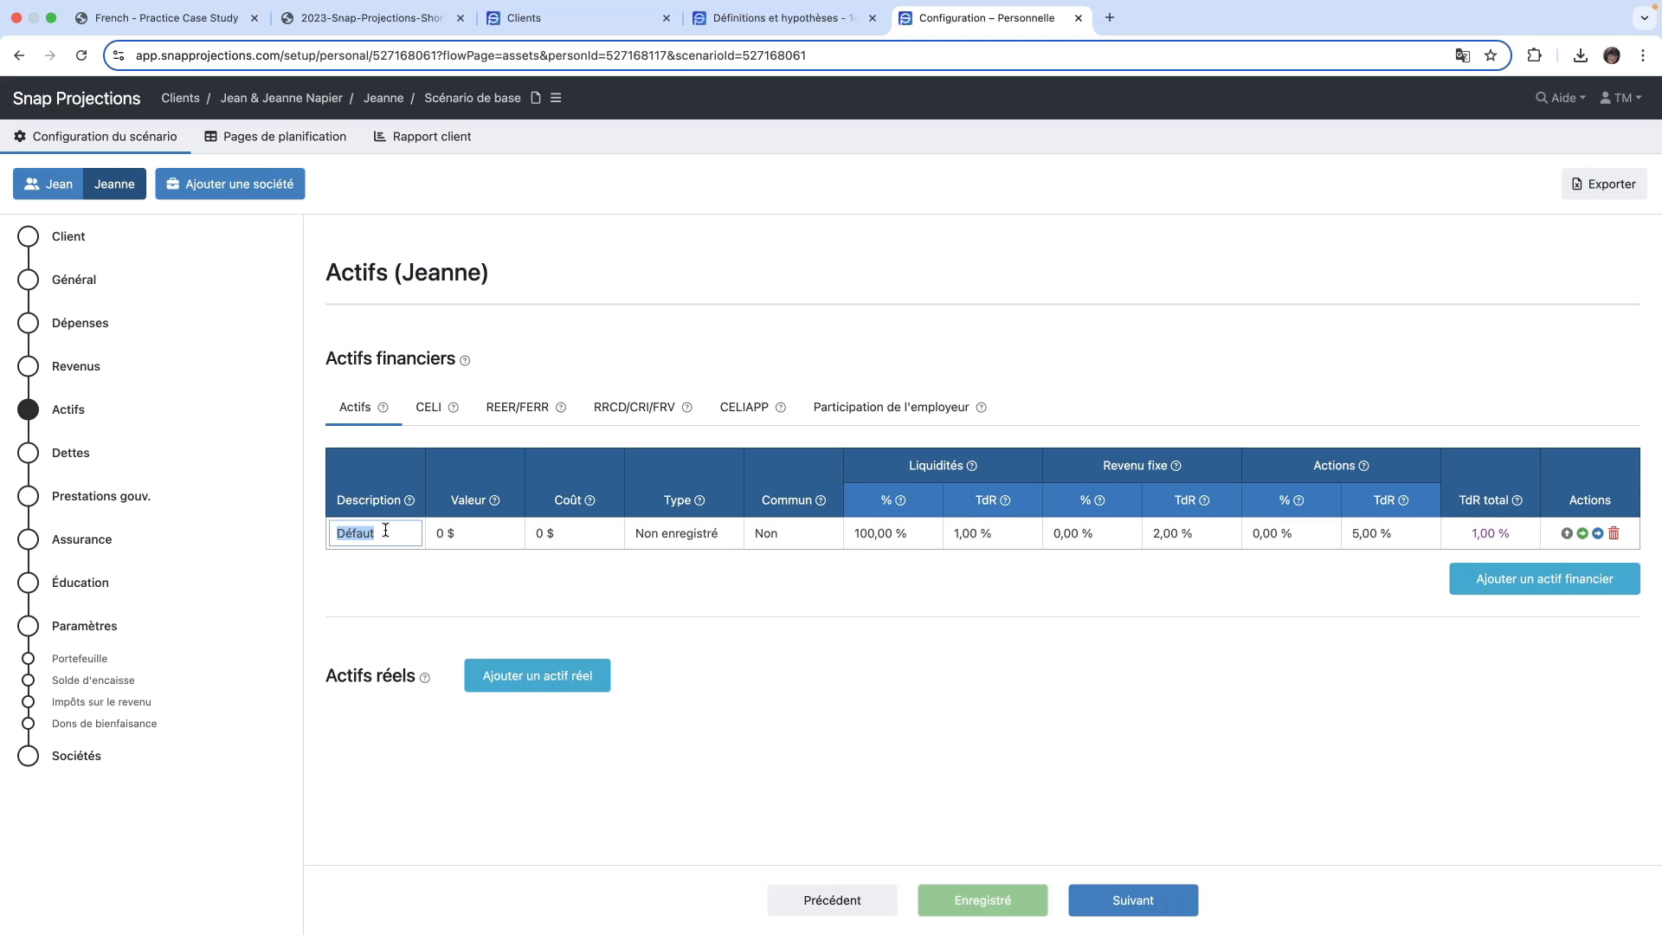
type("REER")
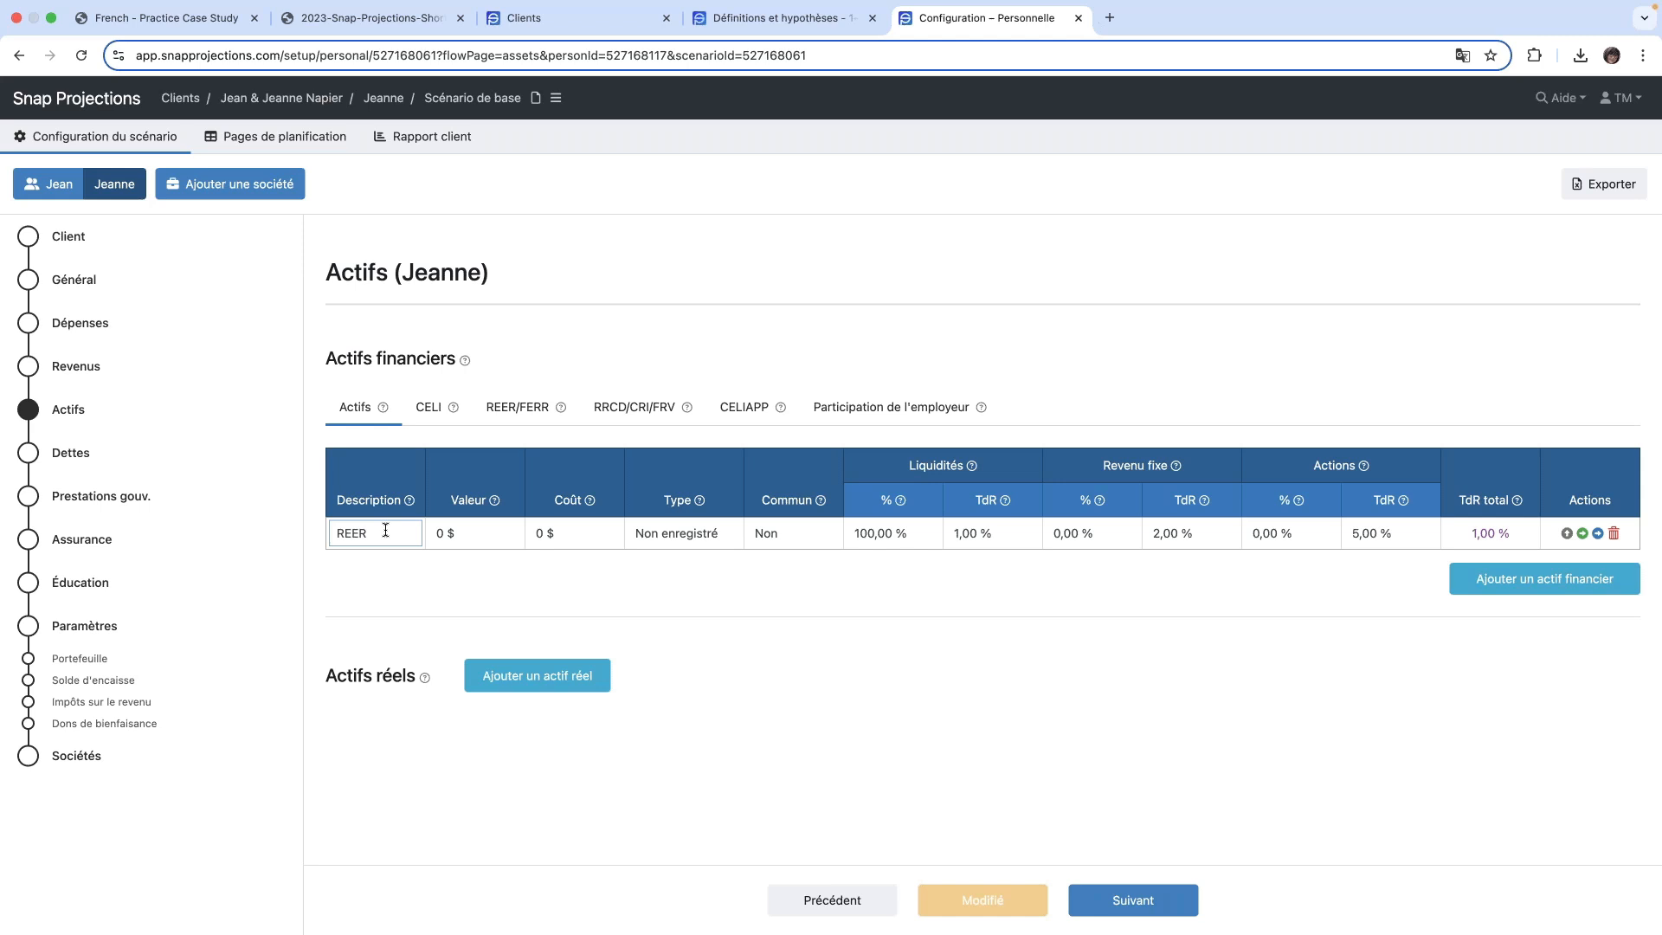
key("Tab")
type("3")
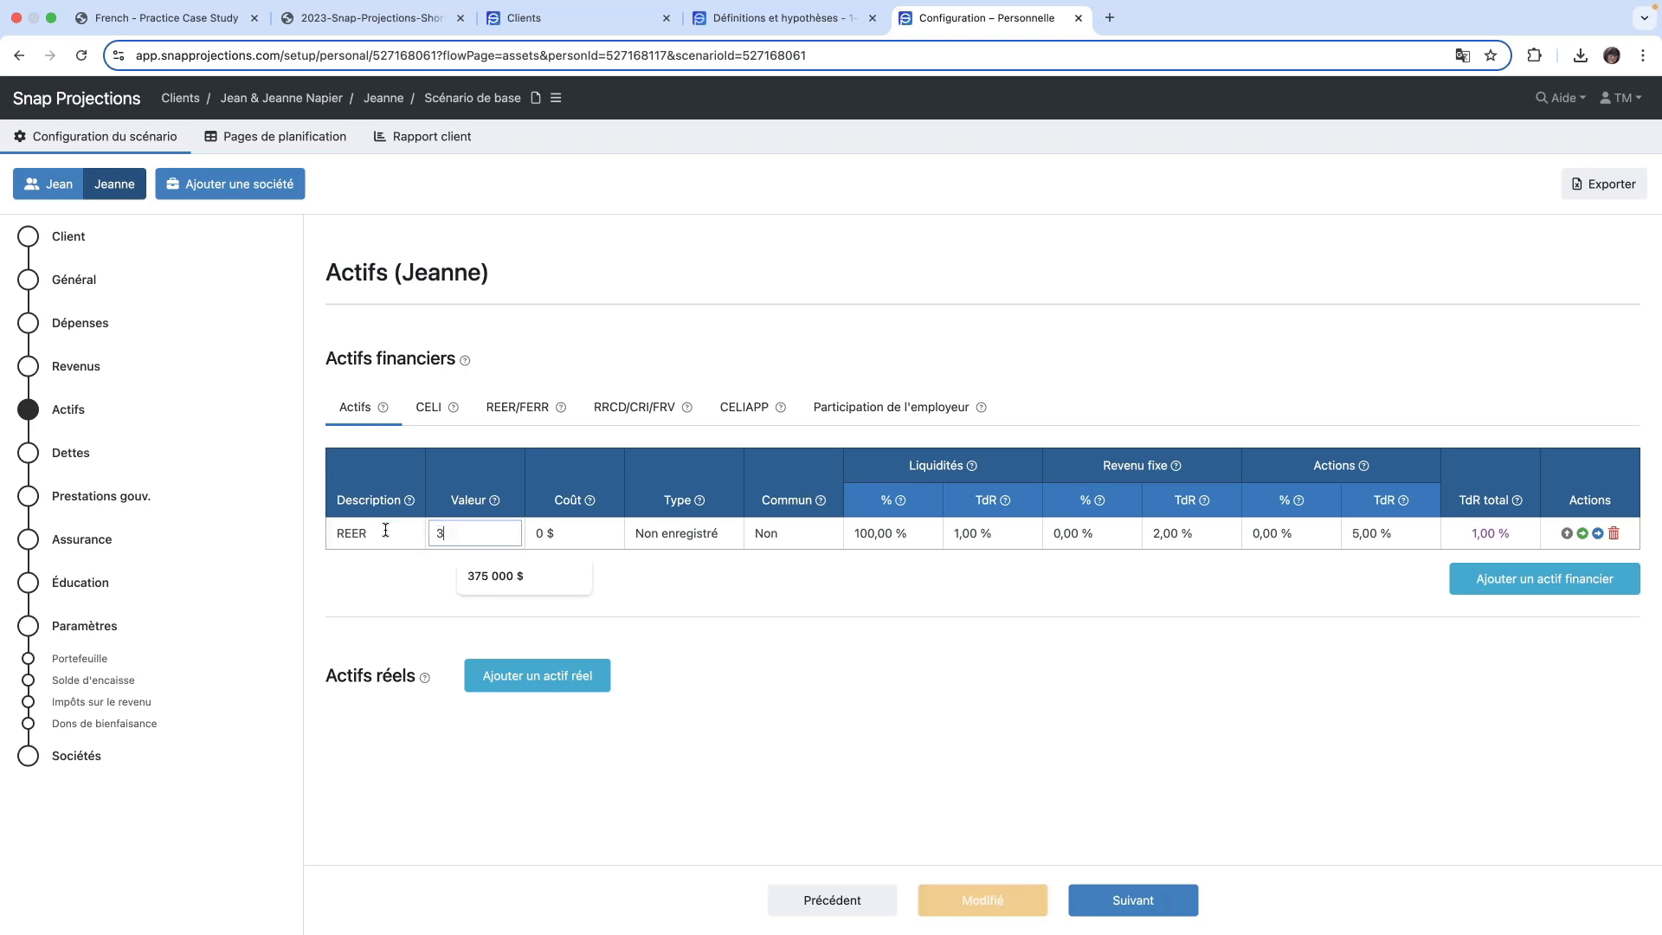
type("75000")
key("Tab")
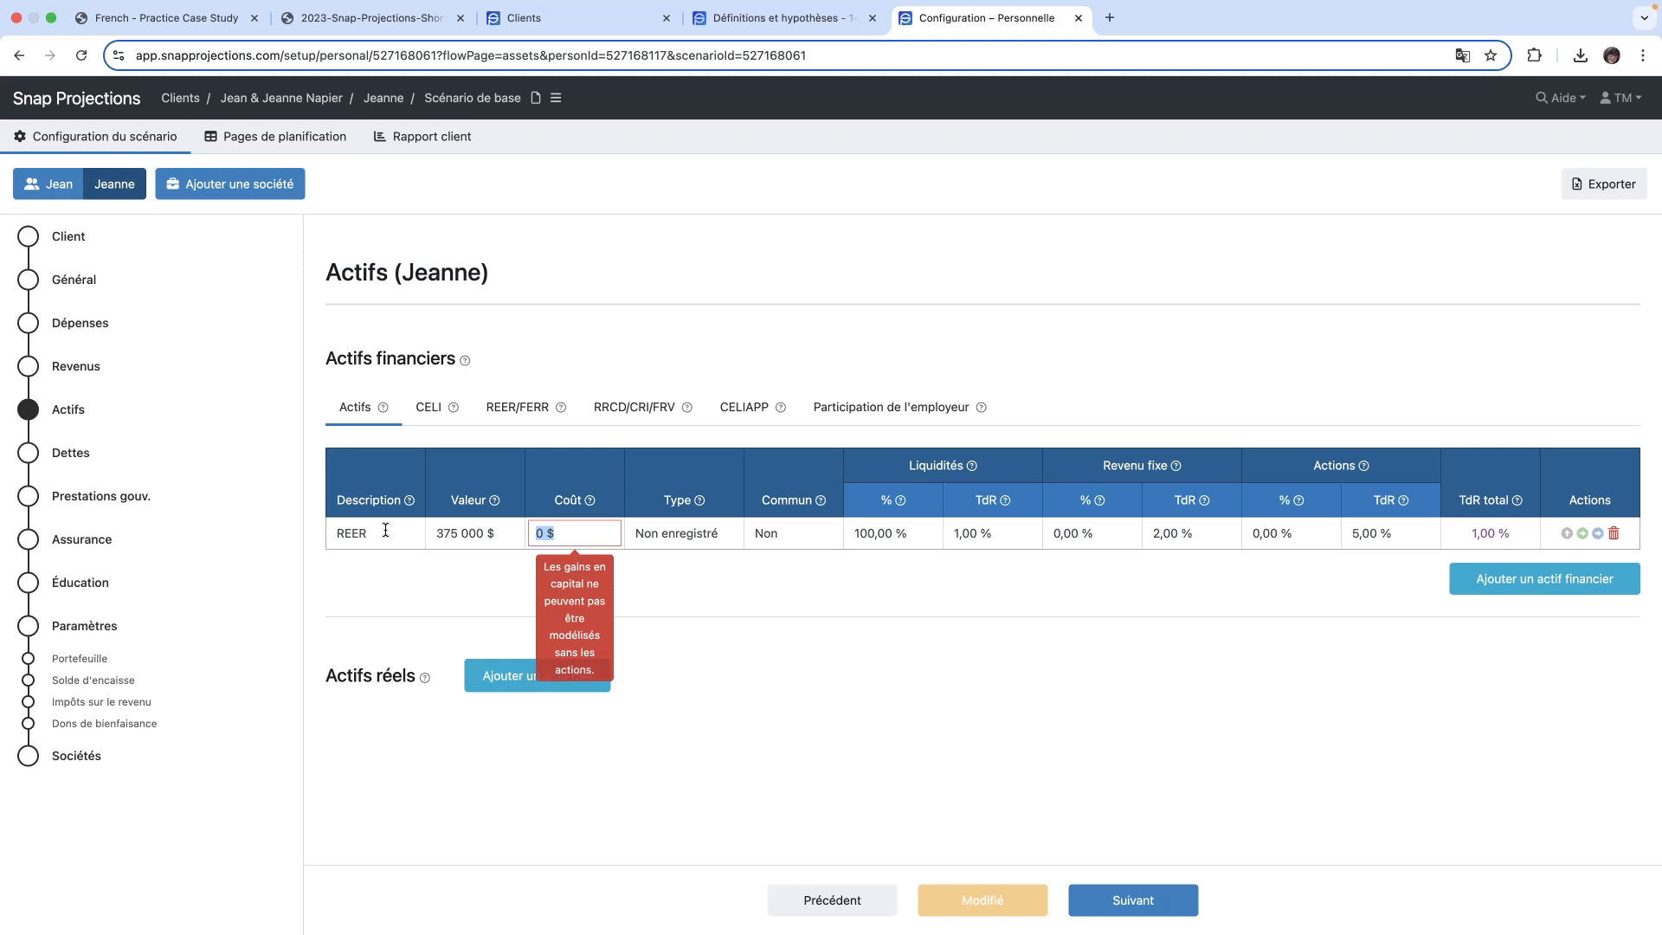
- Enter a cost of 375 000 $ for the REER asset and set its type to REER/FERR
type("375000")
key("Tab")
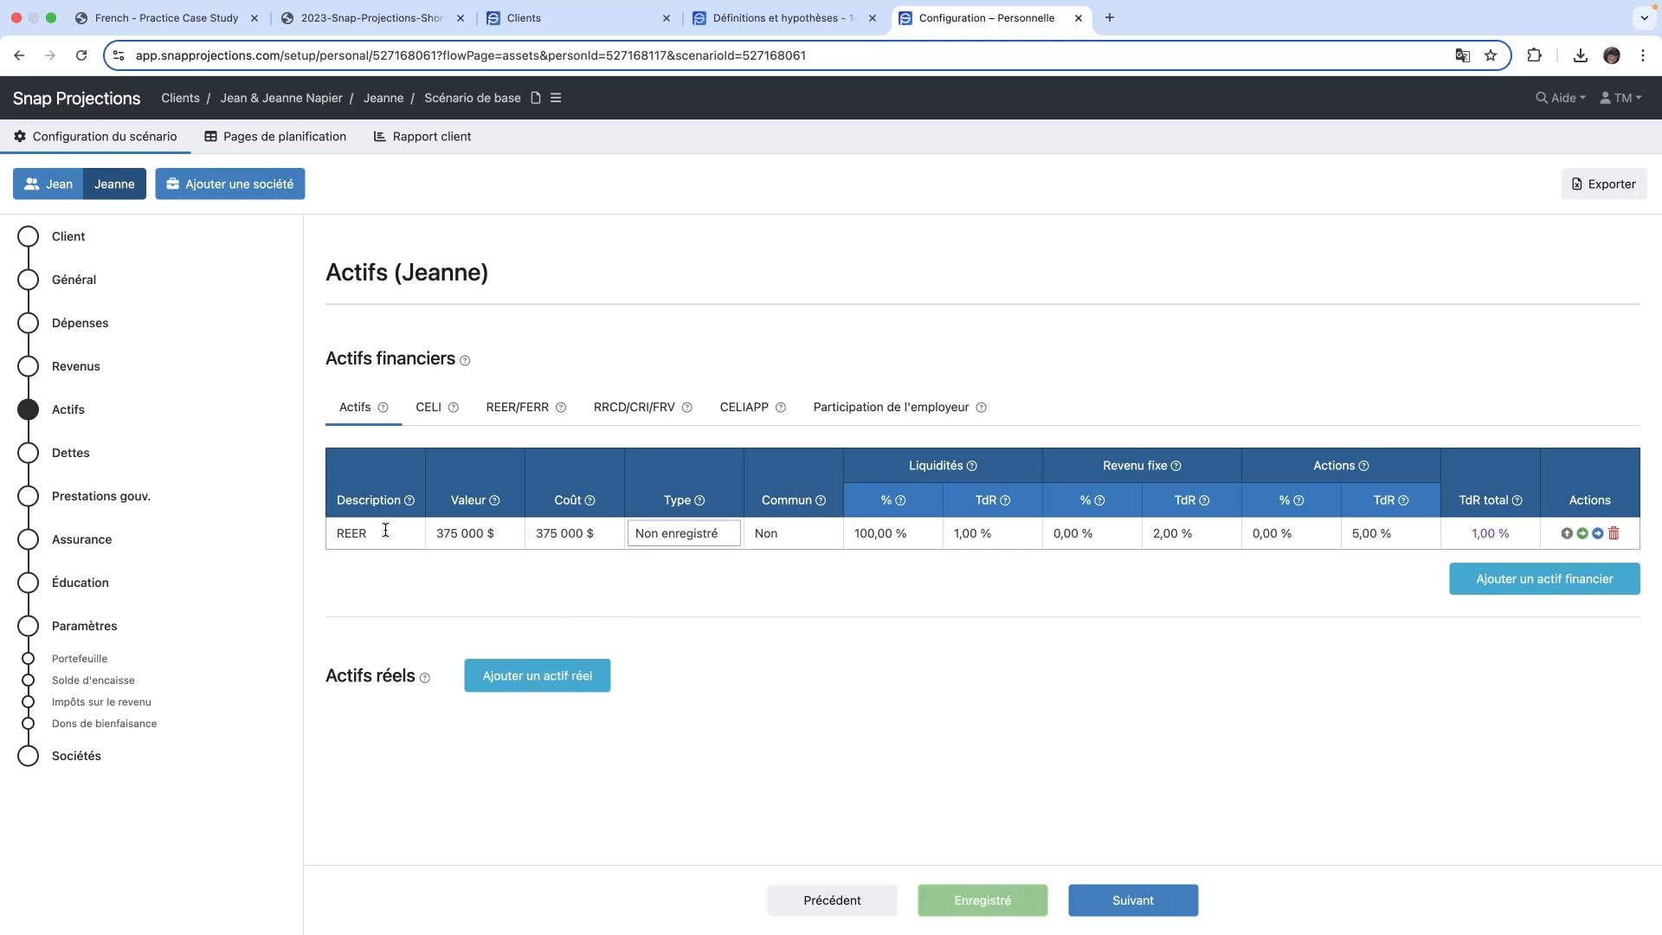
key("r")
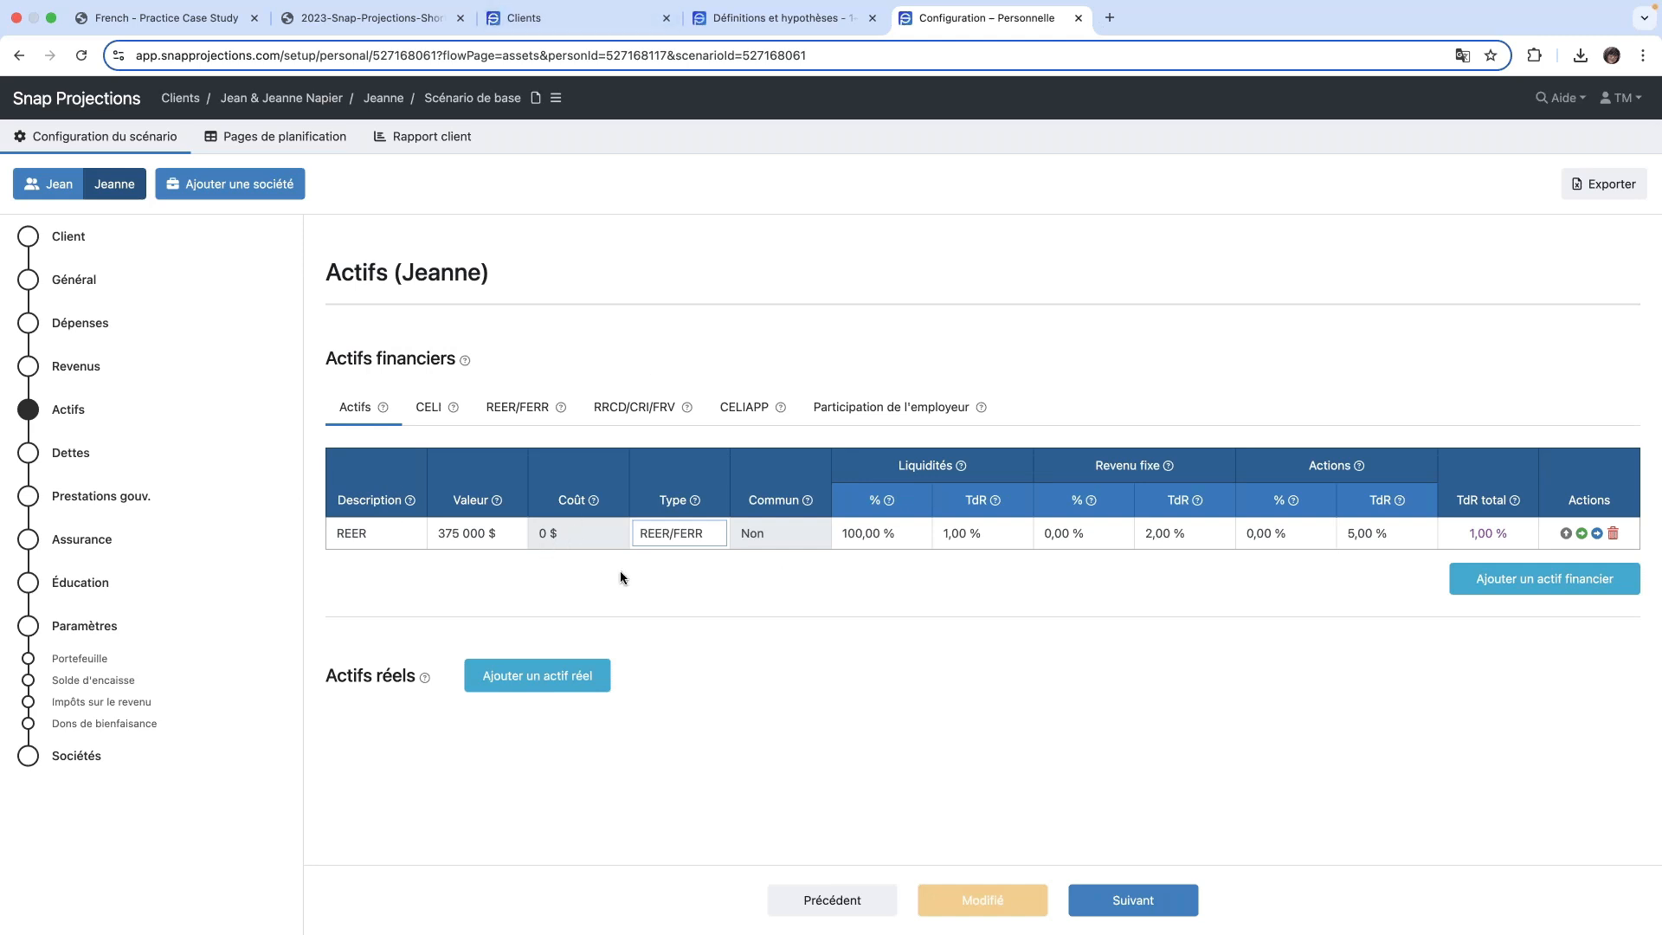
- Allocate the REER asset as 0 % Liquidités, 40 % Revenu fixe and 60 % Actions
left_click(902, 533)
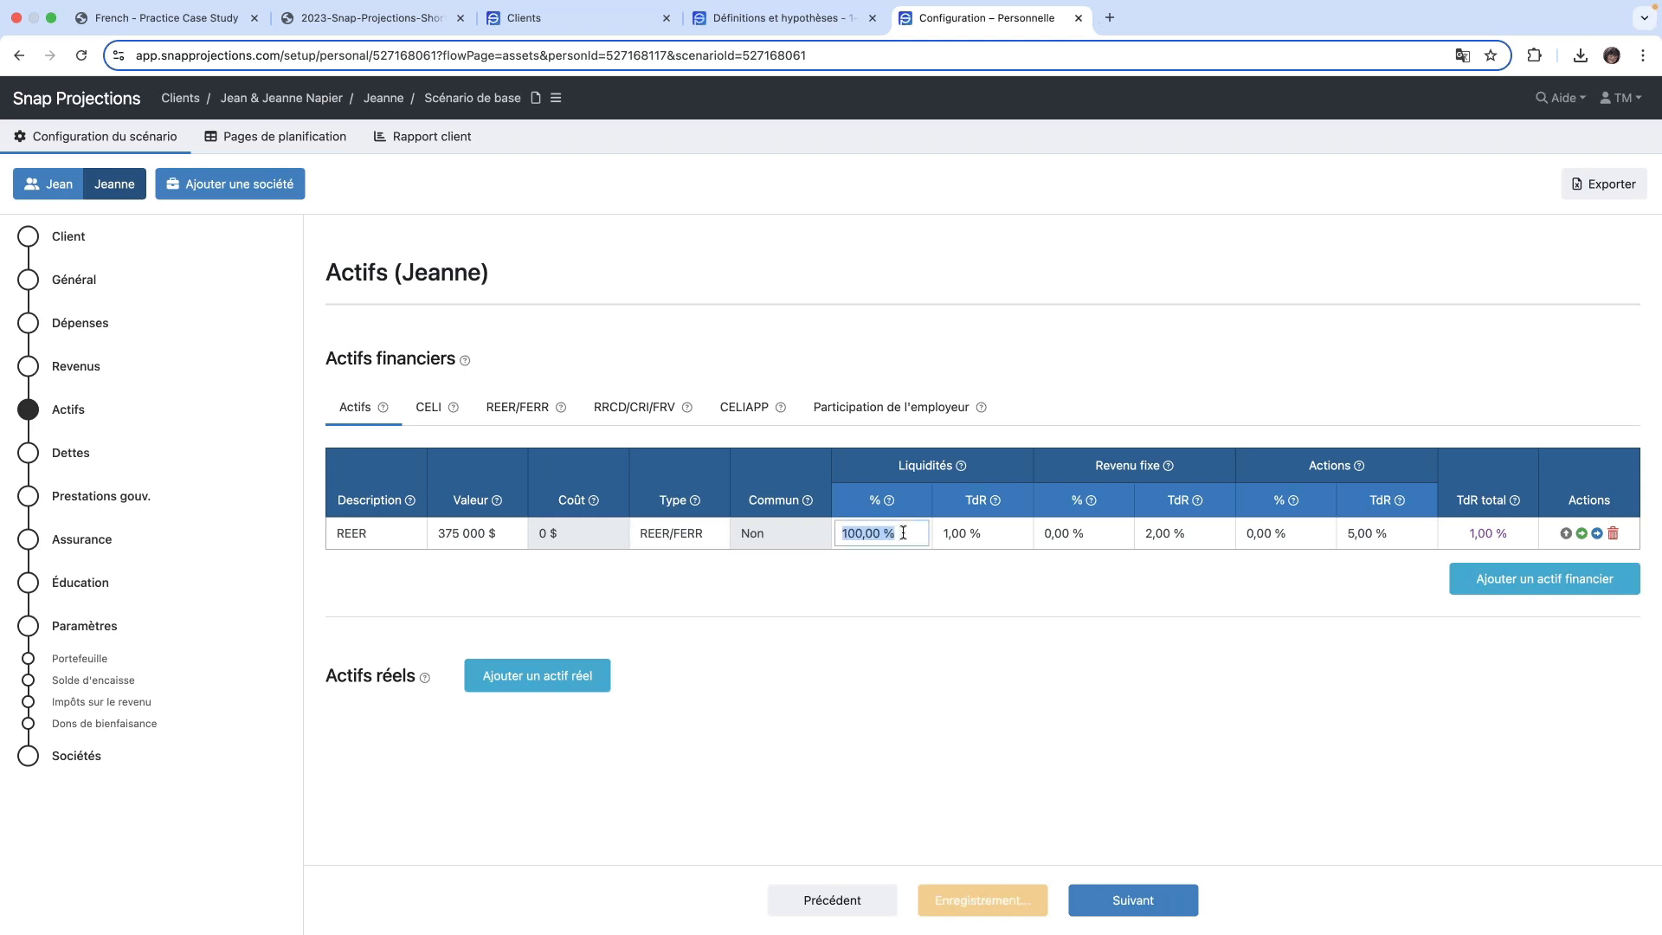
type("0")
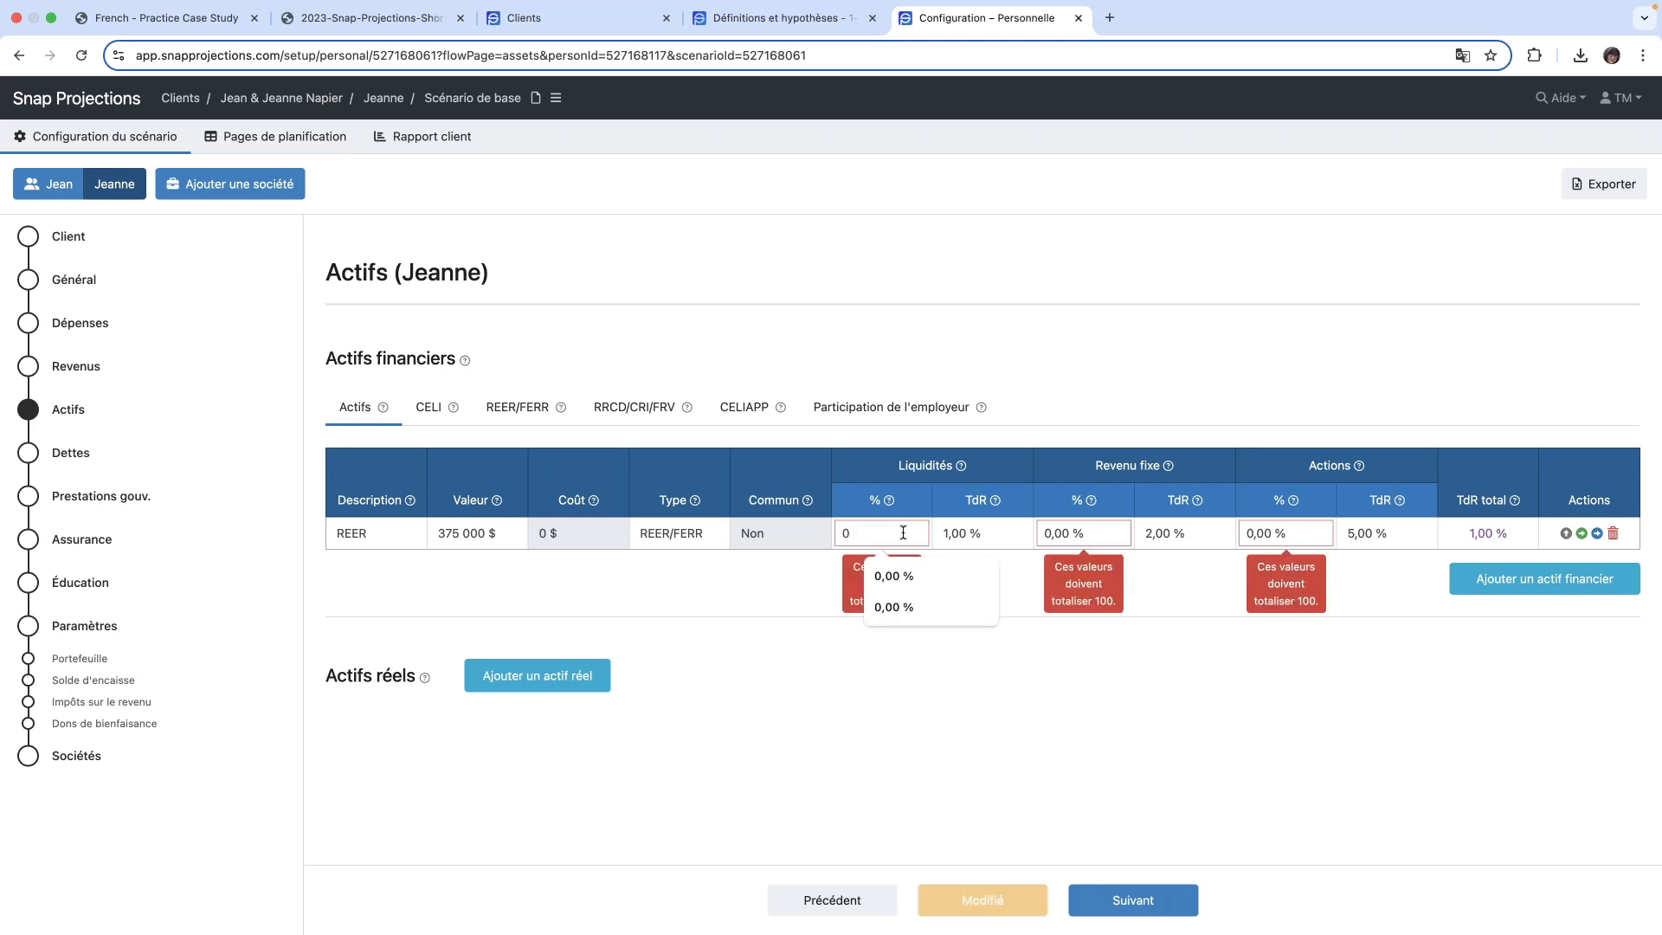
key("Tab")
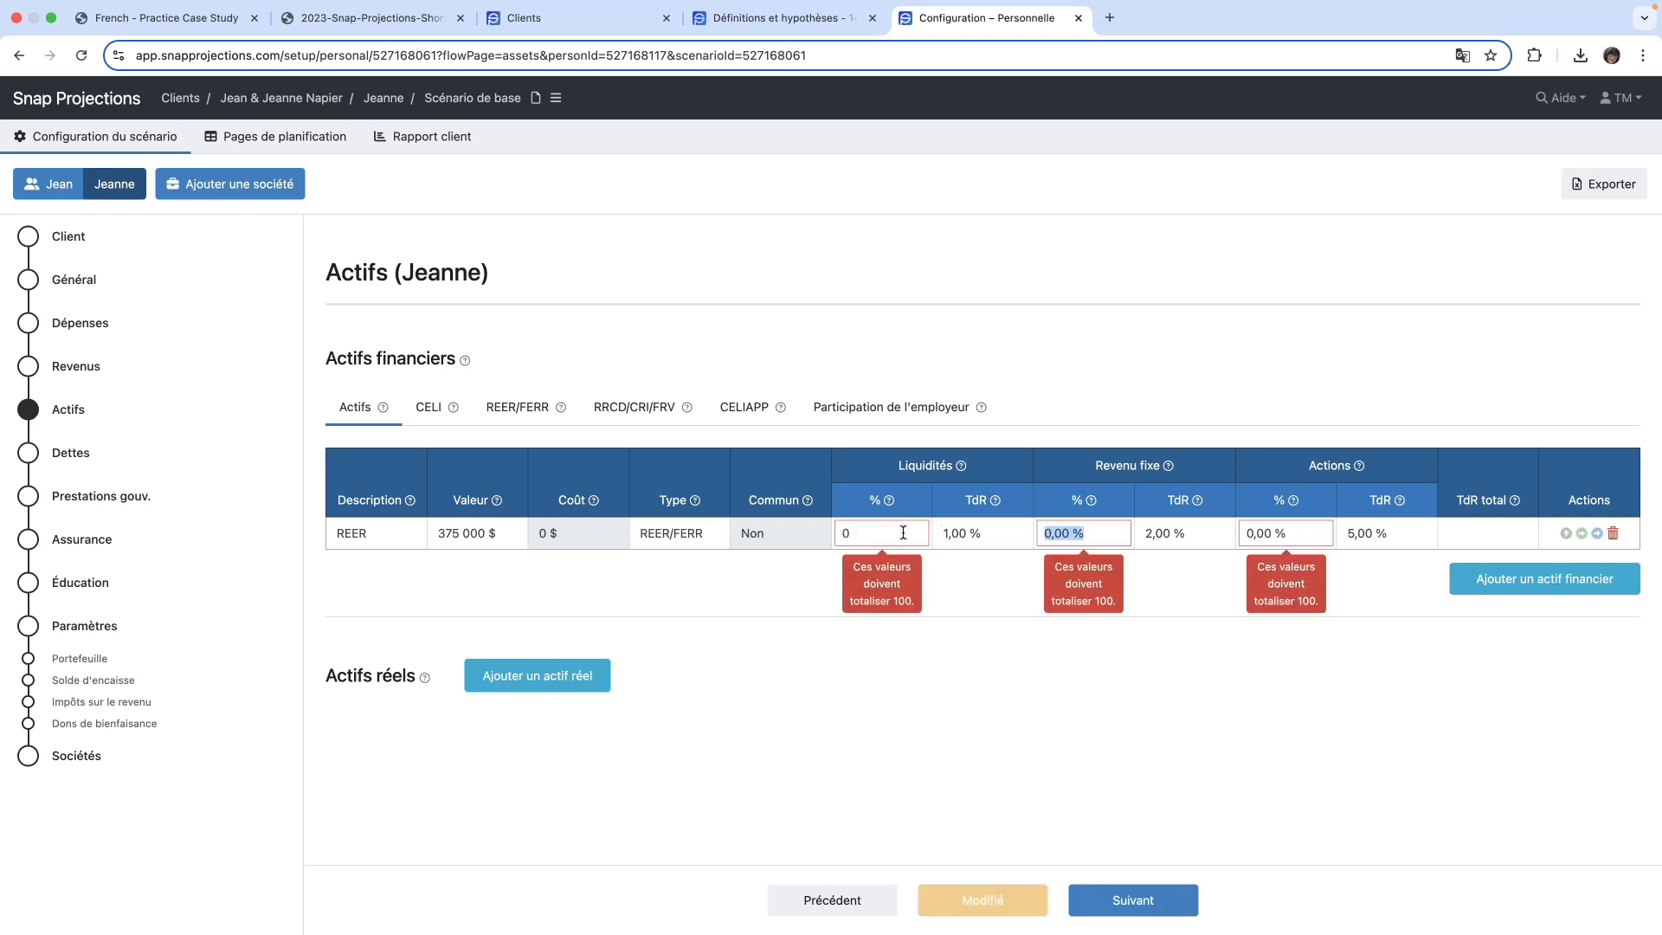
type("40")
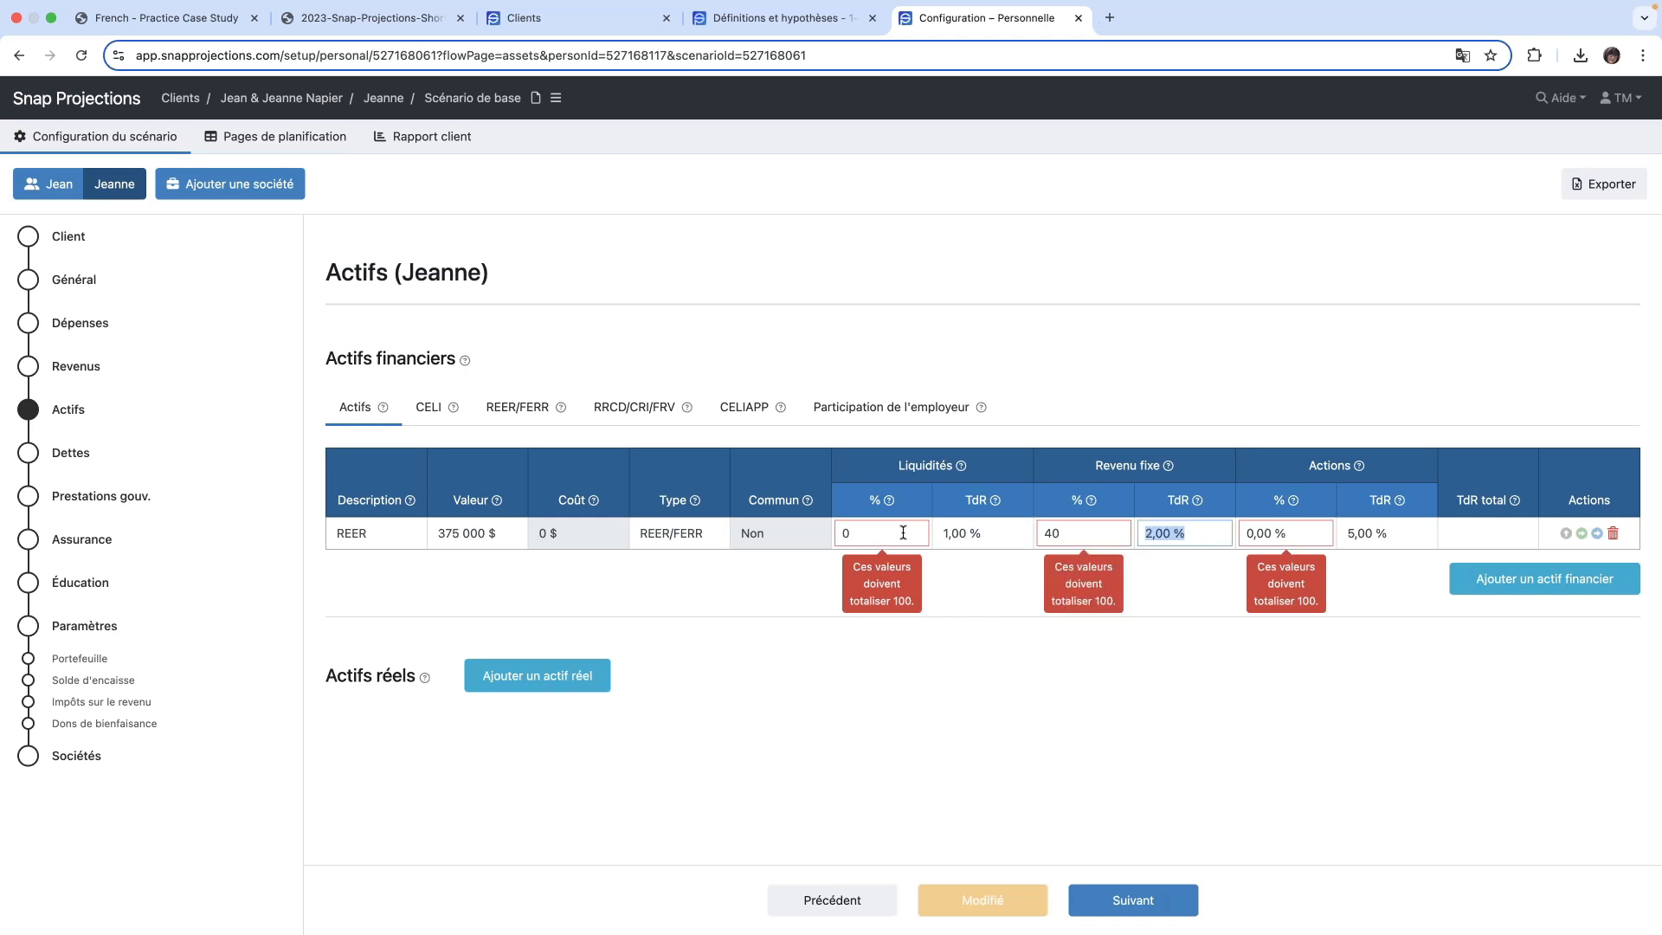
double_click(1099, 536)
left_click(1099, 537)
type("%")
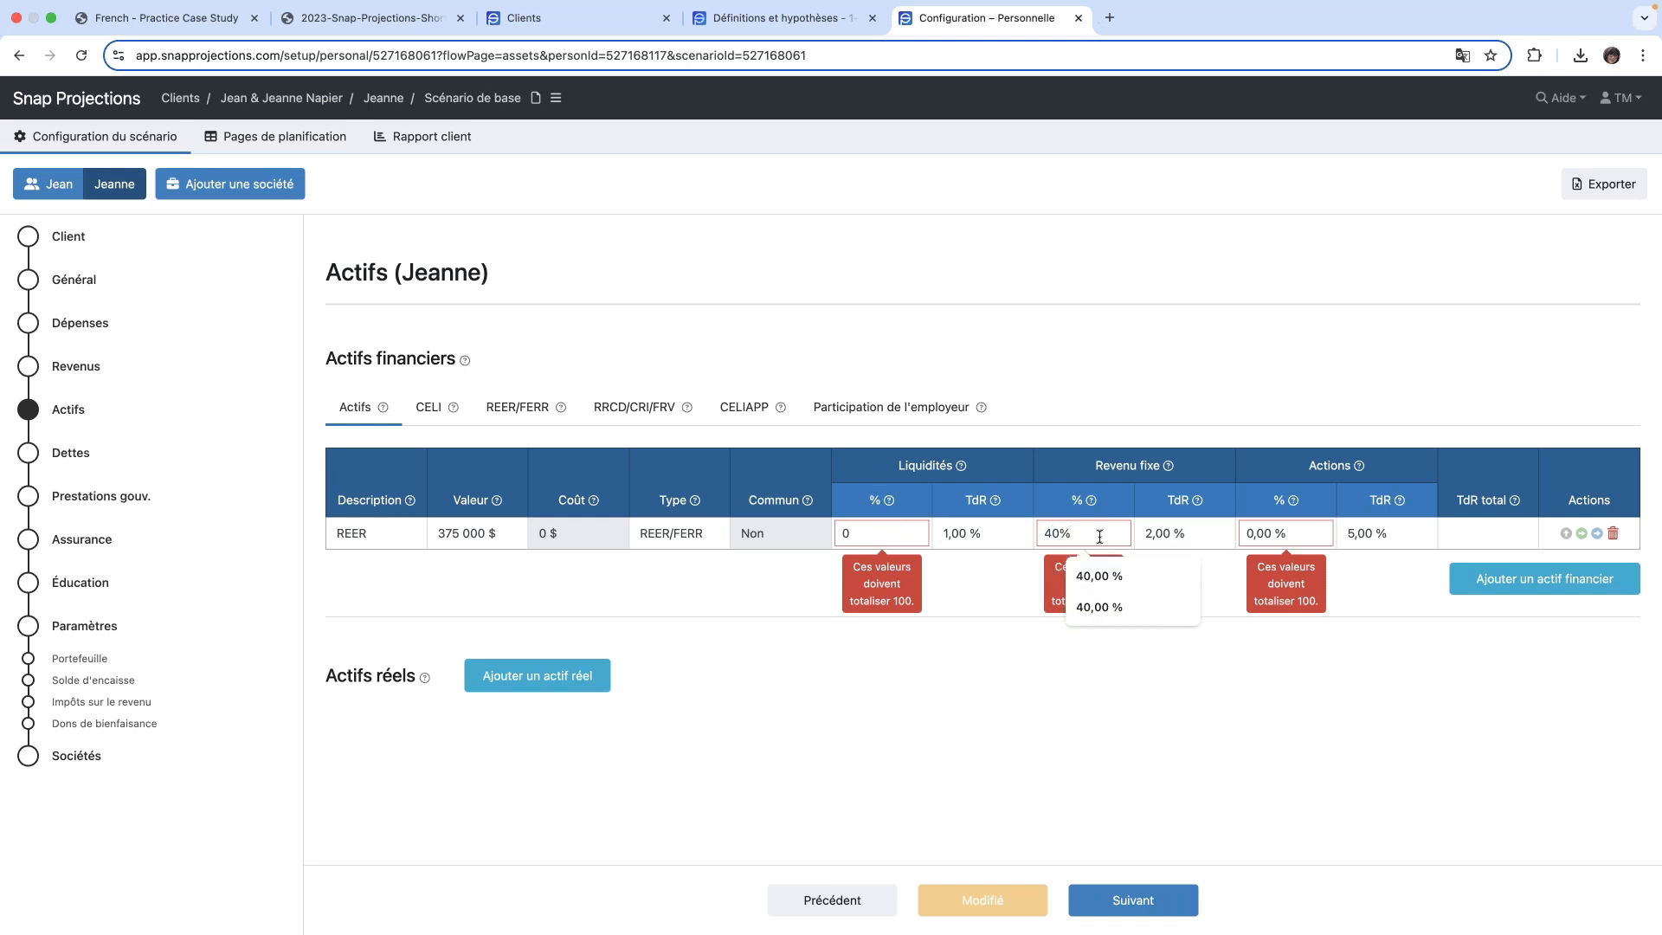
key("Tab")
key("Tab")
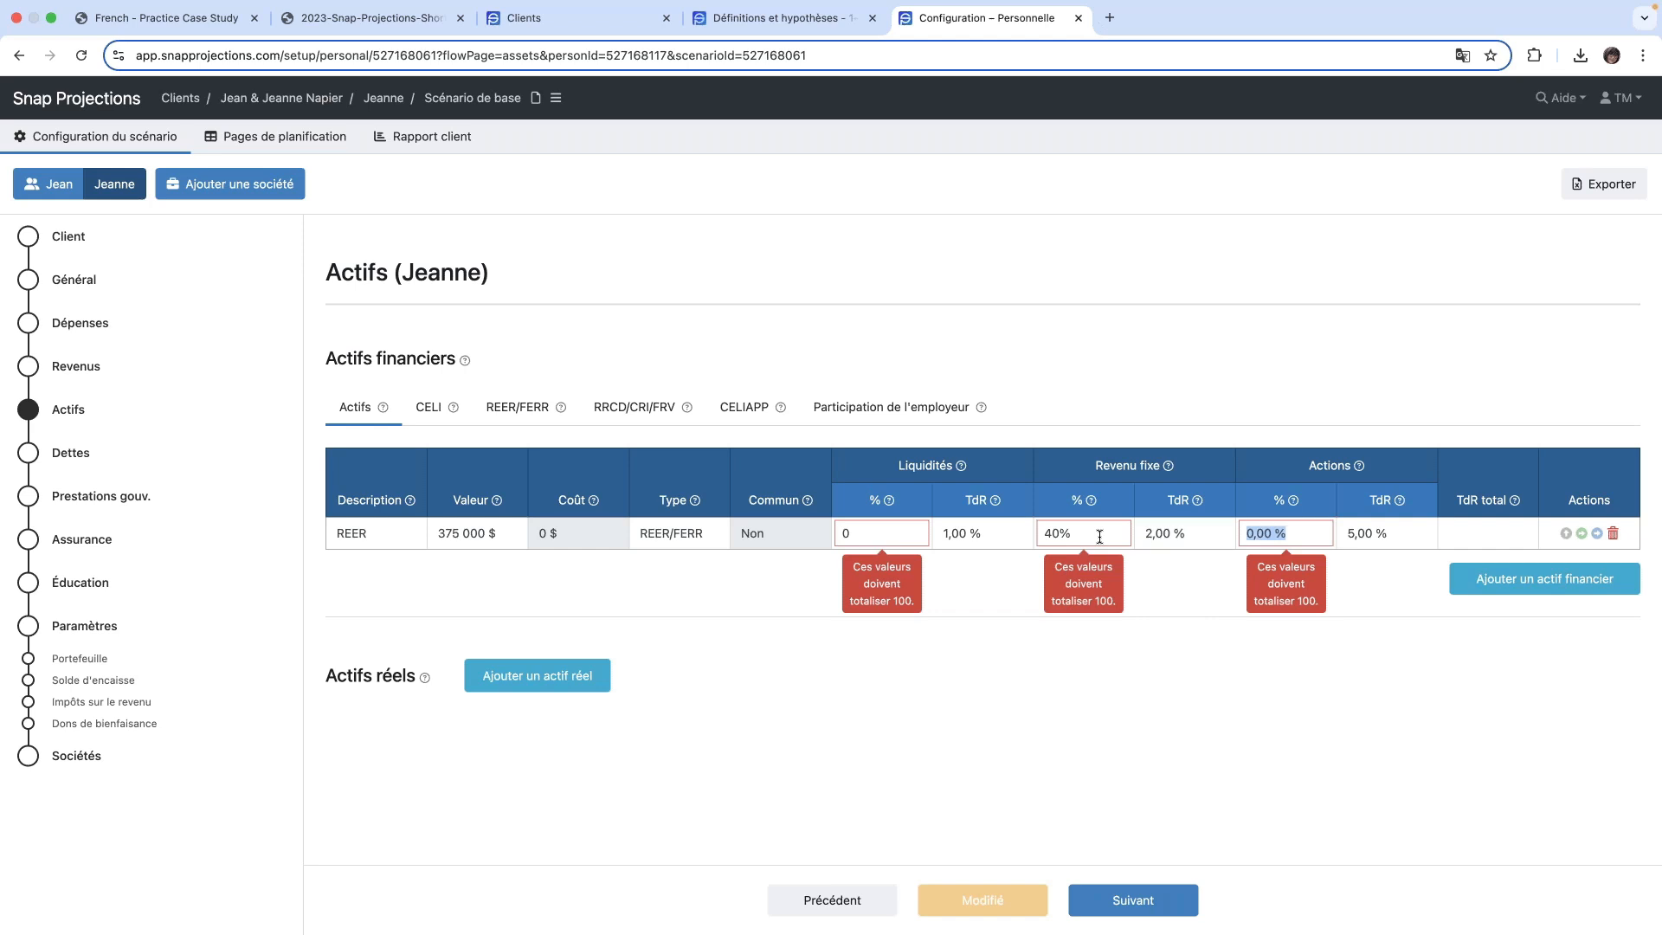
type("60%")
key("Tab")
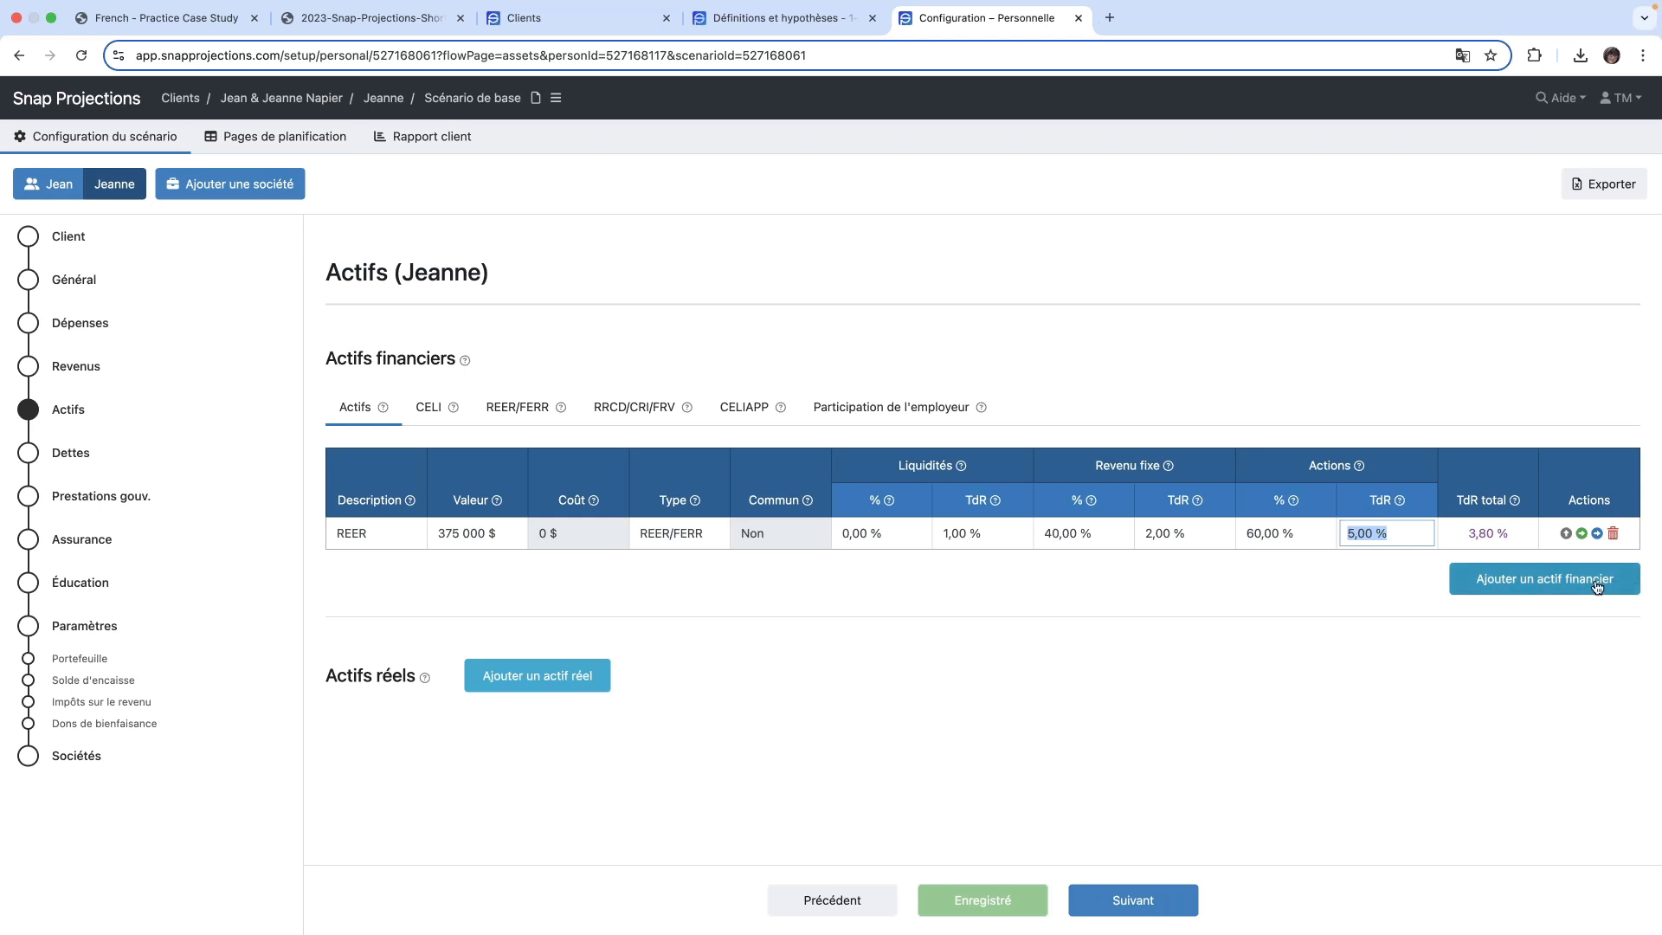
- Add a second financial asset described as CELI, with a value of 85 000 $ and type CELI
left_click(1523, 588)
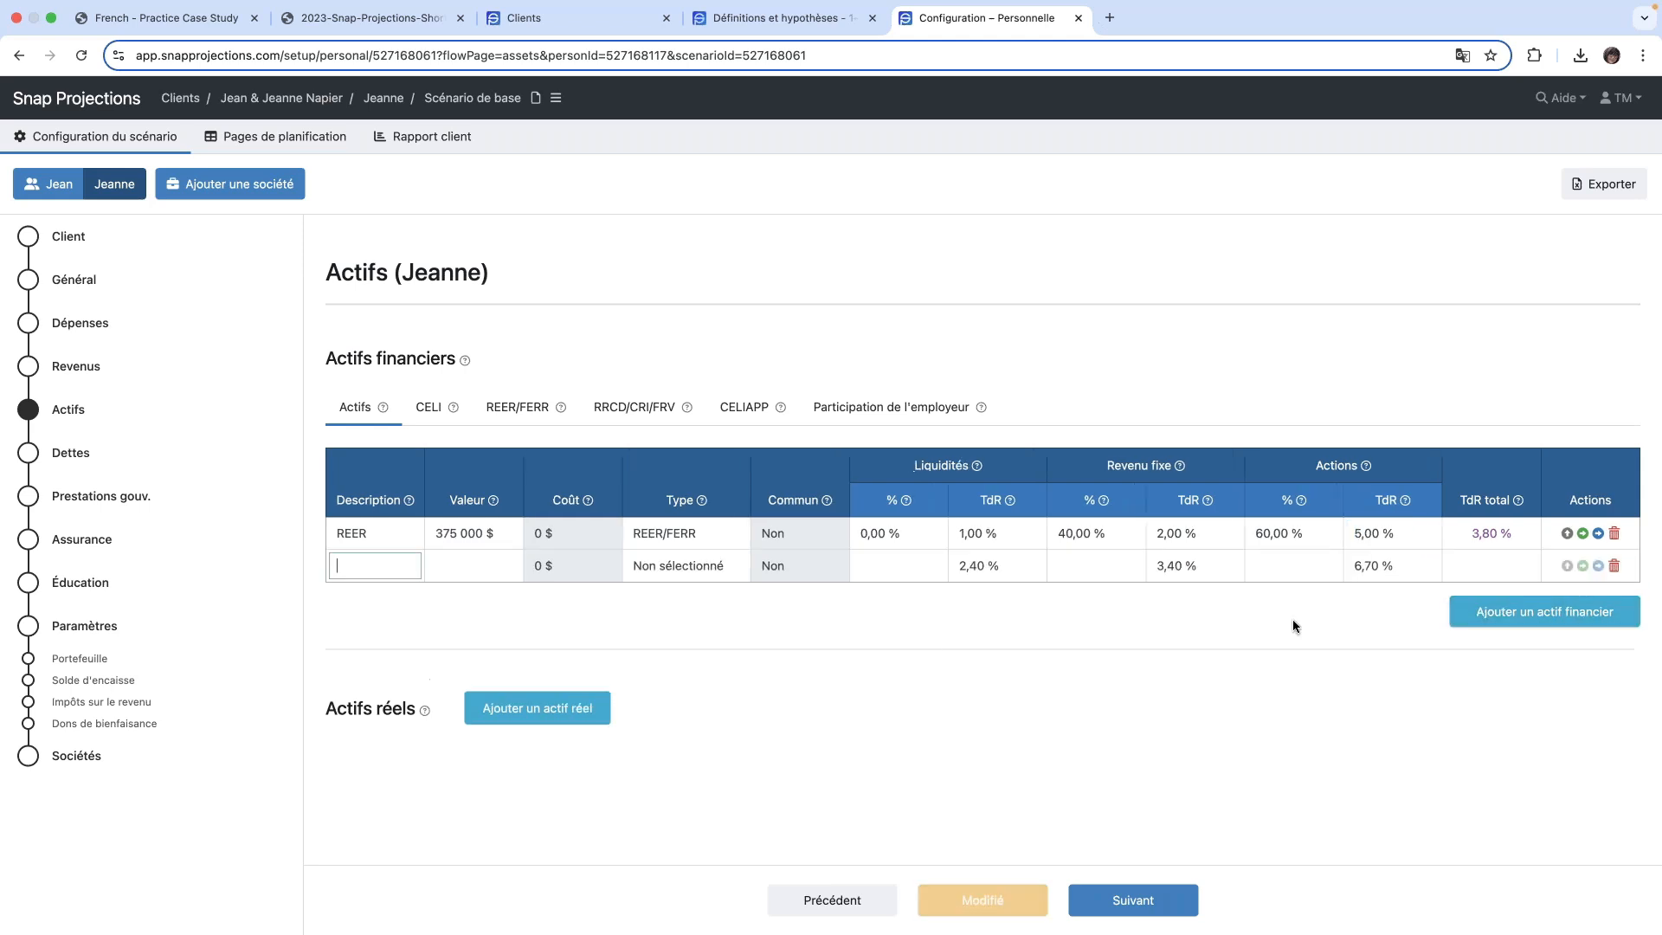
left_click(373, 568)
type("CELI")
key("Tab")
type("85000")
key("Tab")
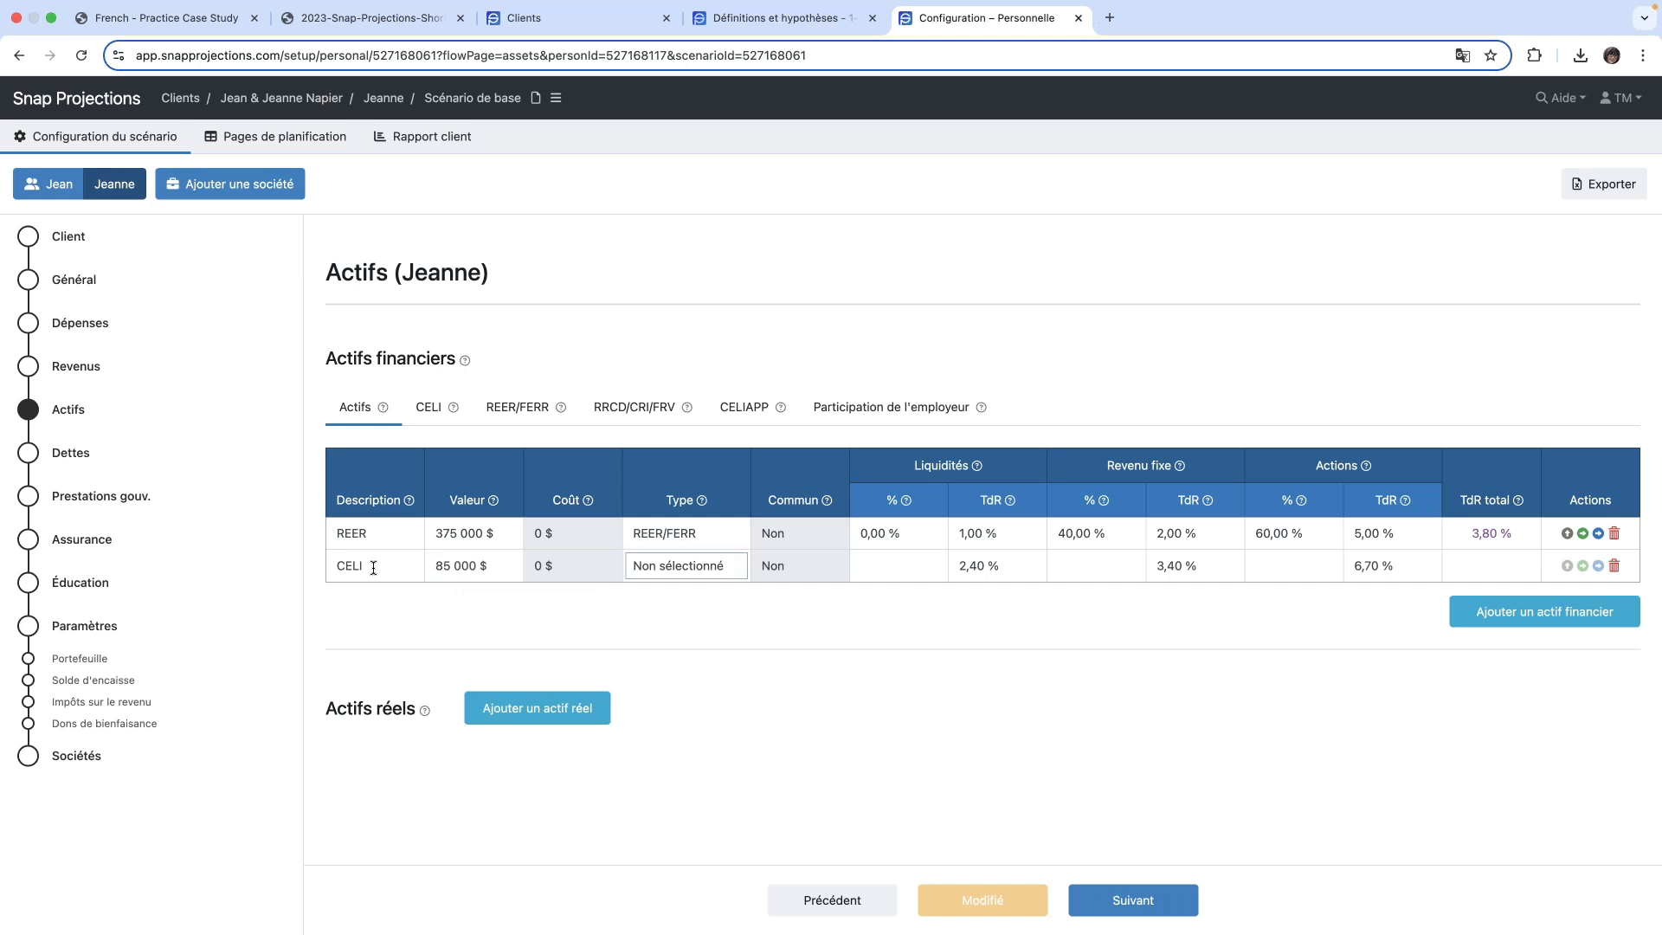
key("c")
key("Tab")
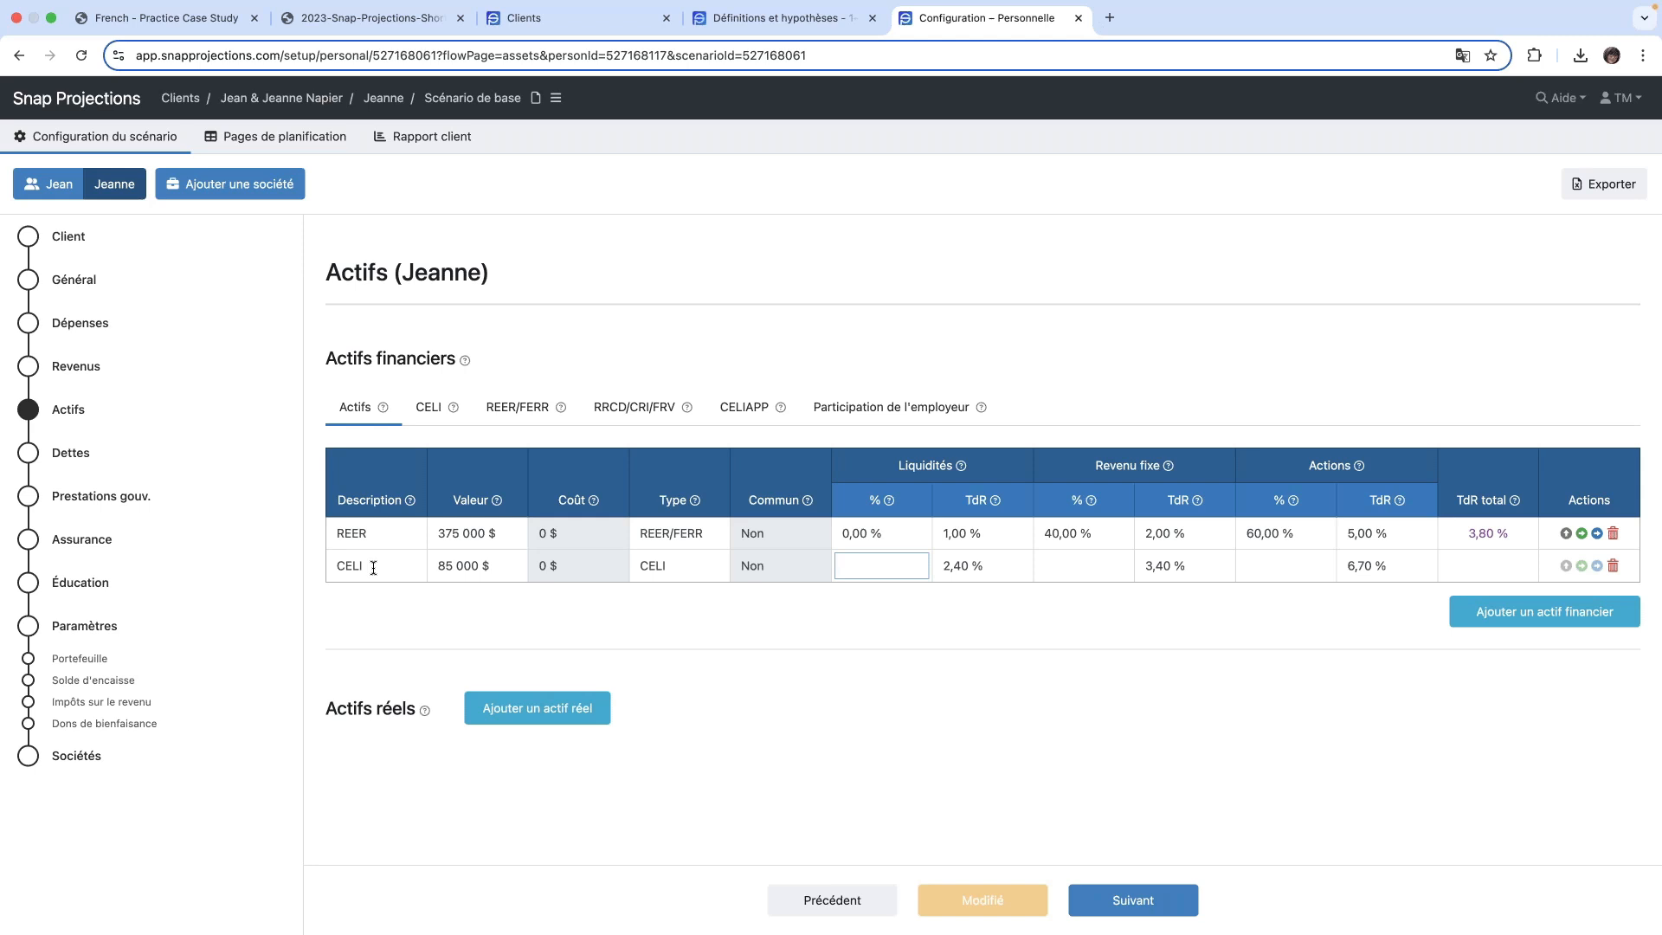
- Allocate the CELI asset with 0 % in Liquidités and 40 % in Revenu fixe
type("0")
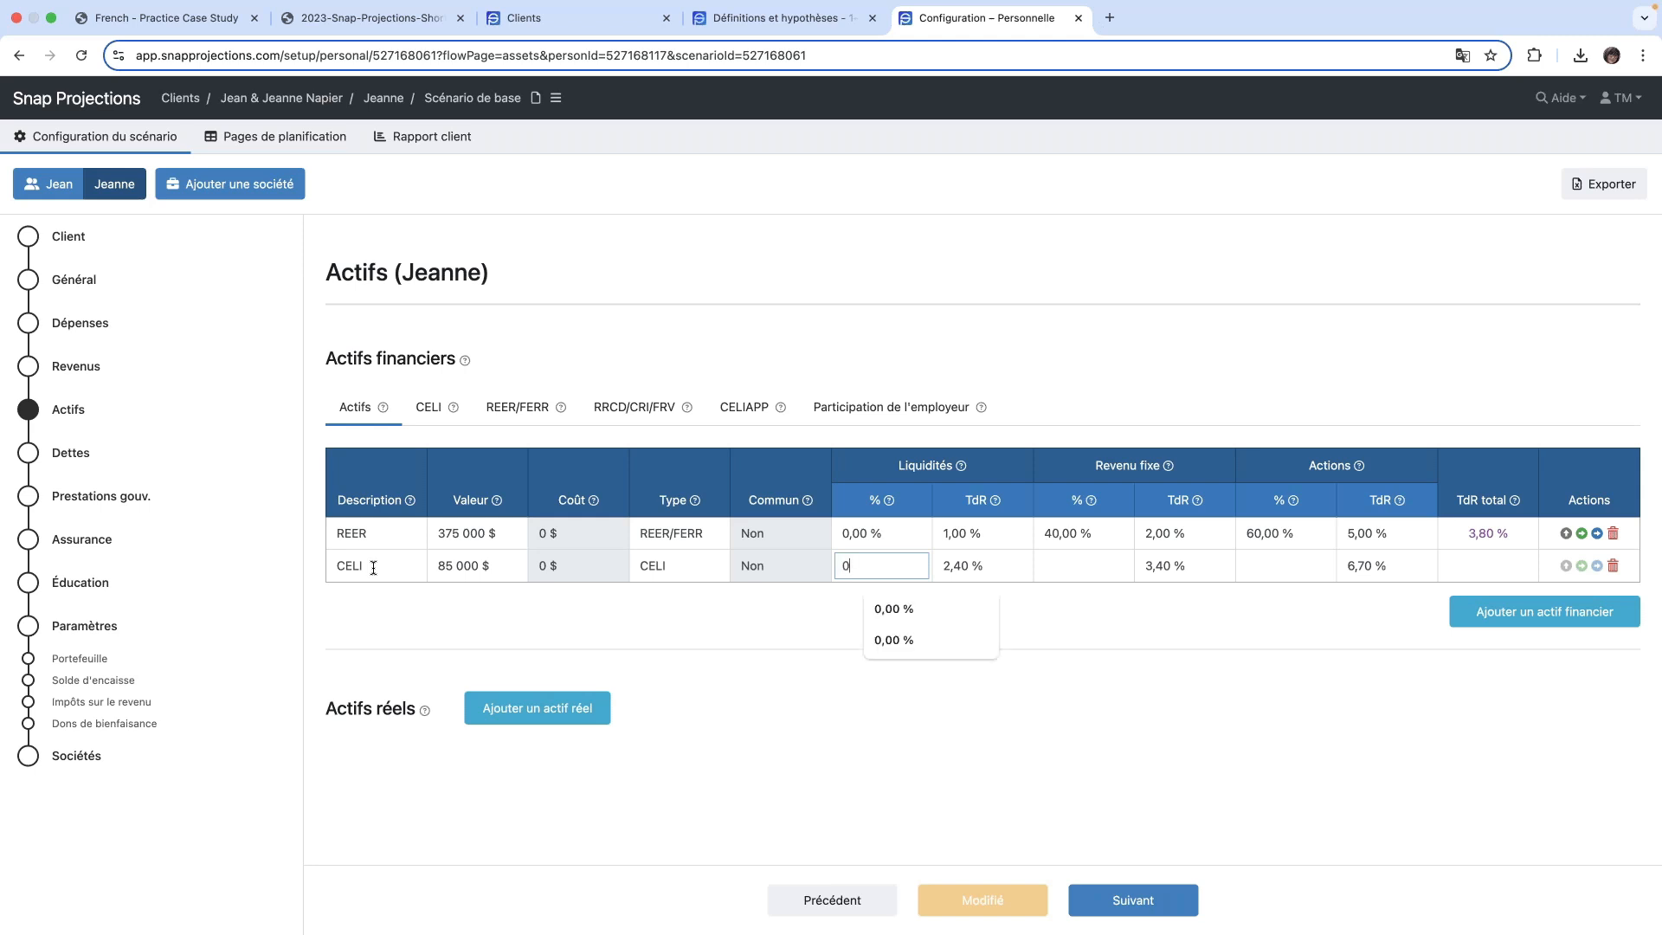
type("%")
key("Tab")
key("Tab")
type("40")
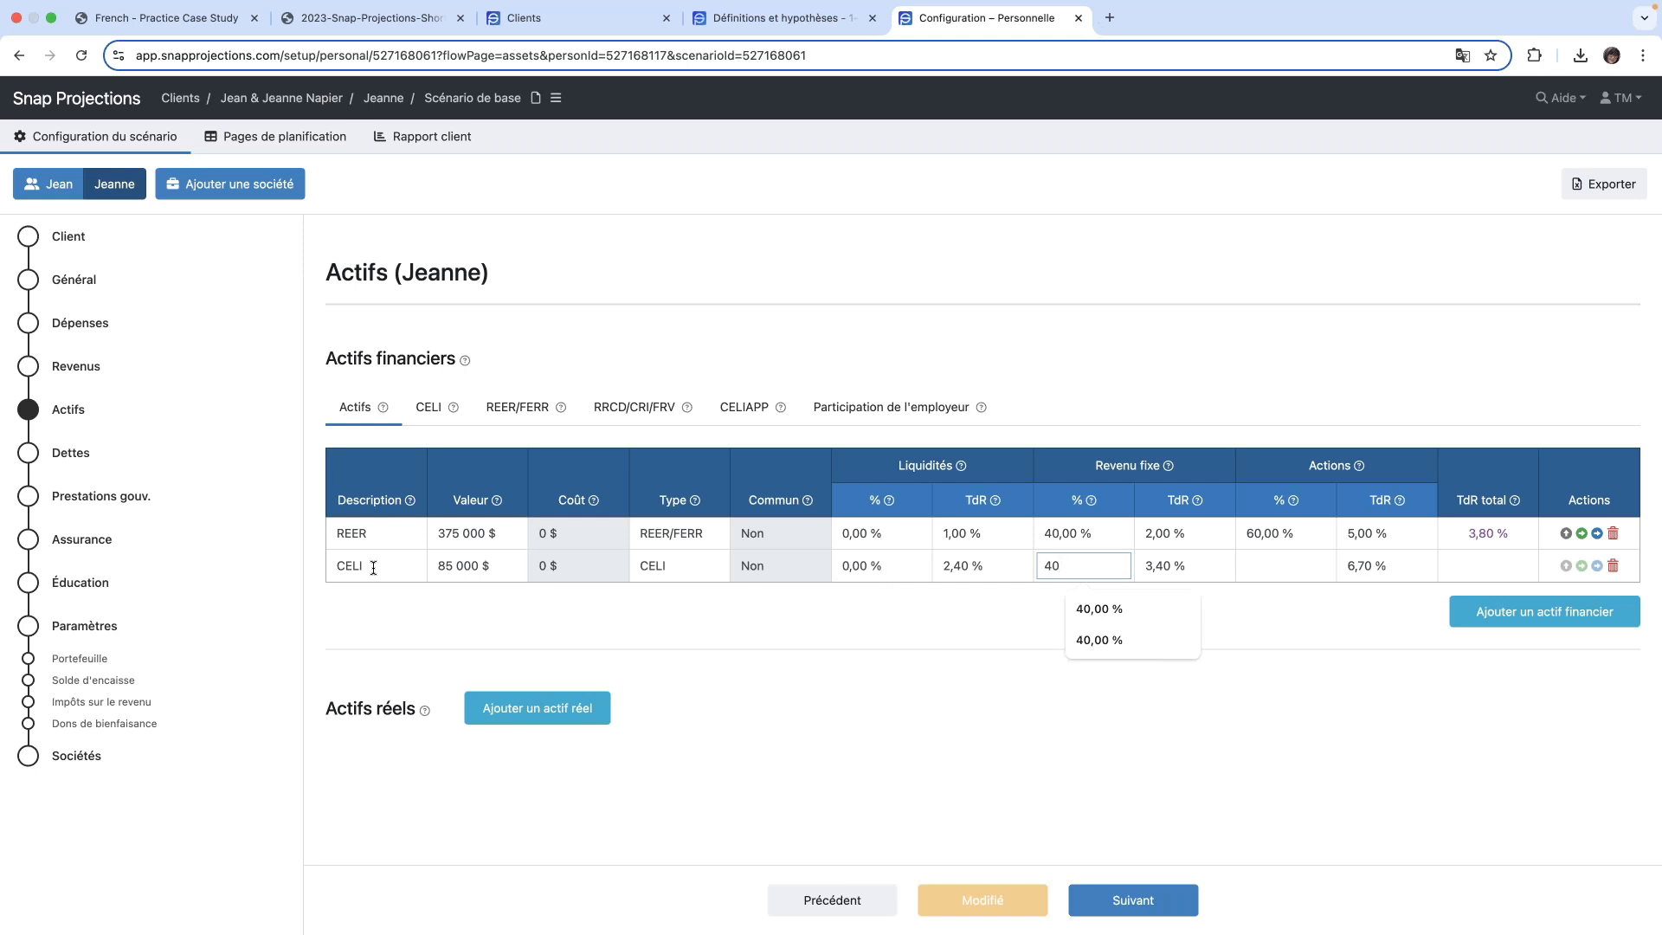
type(",00 %")
key("Tab")
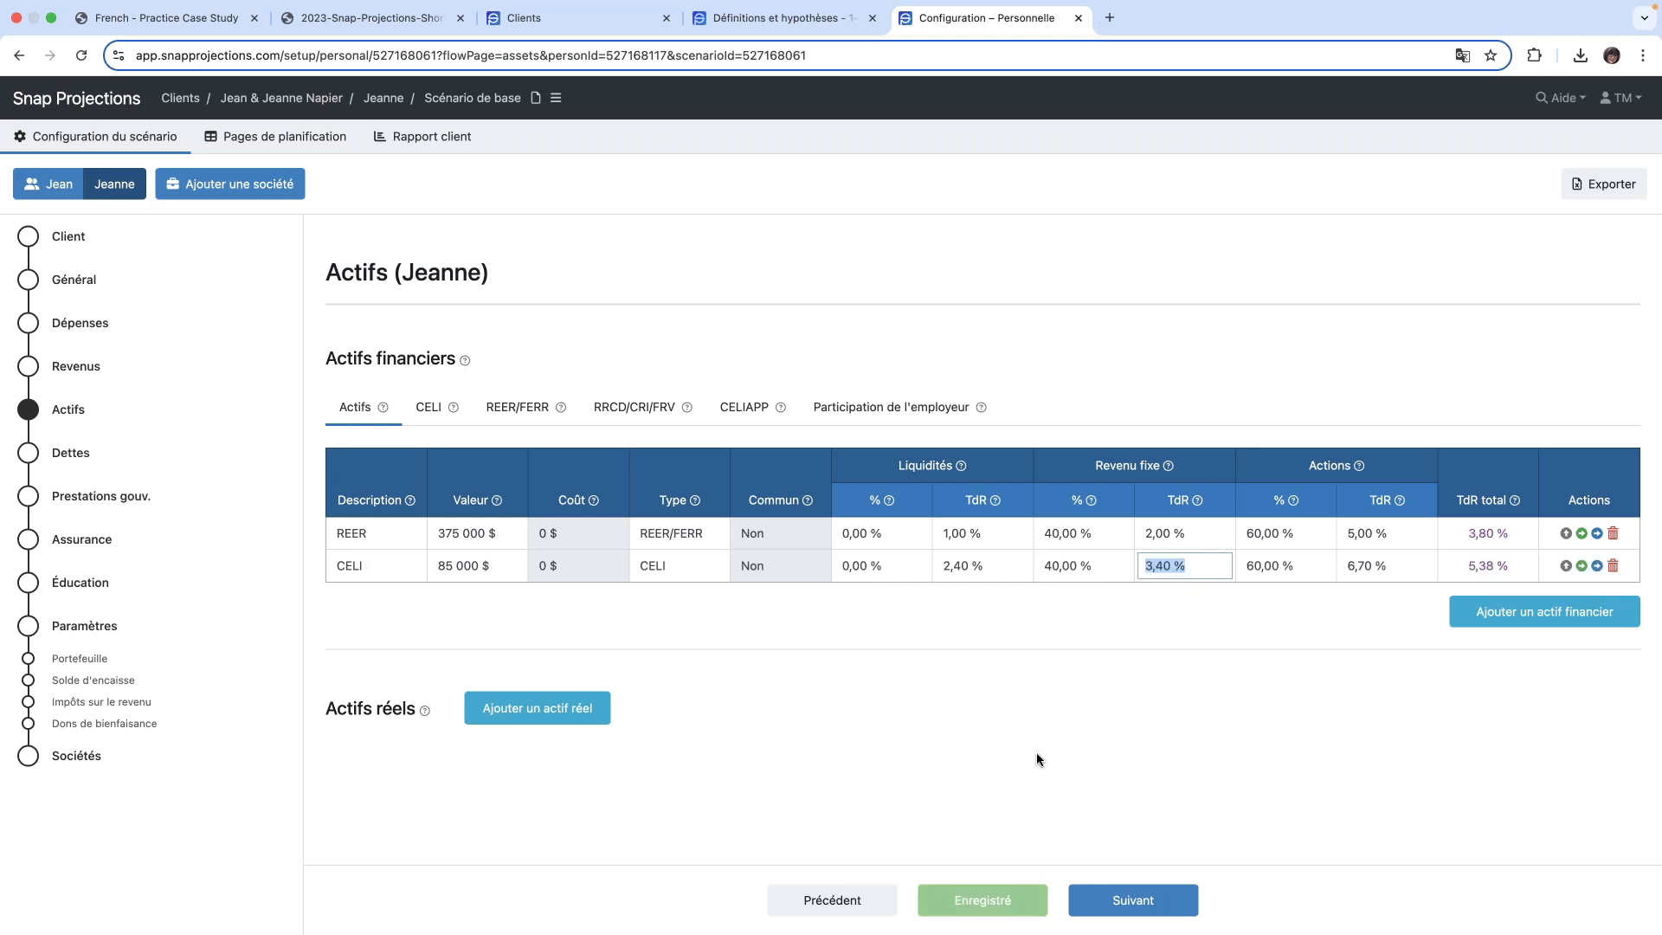
- Add a third financial asset described as Non enregistré, with a value of 20 000 $ and type Non enregistré
left_click(1498, 612)
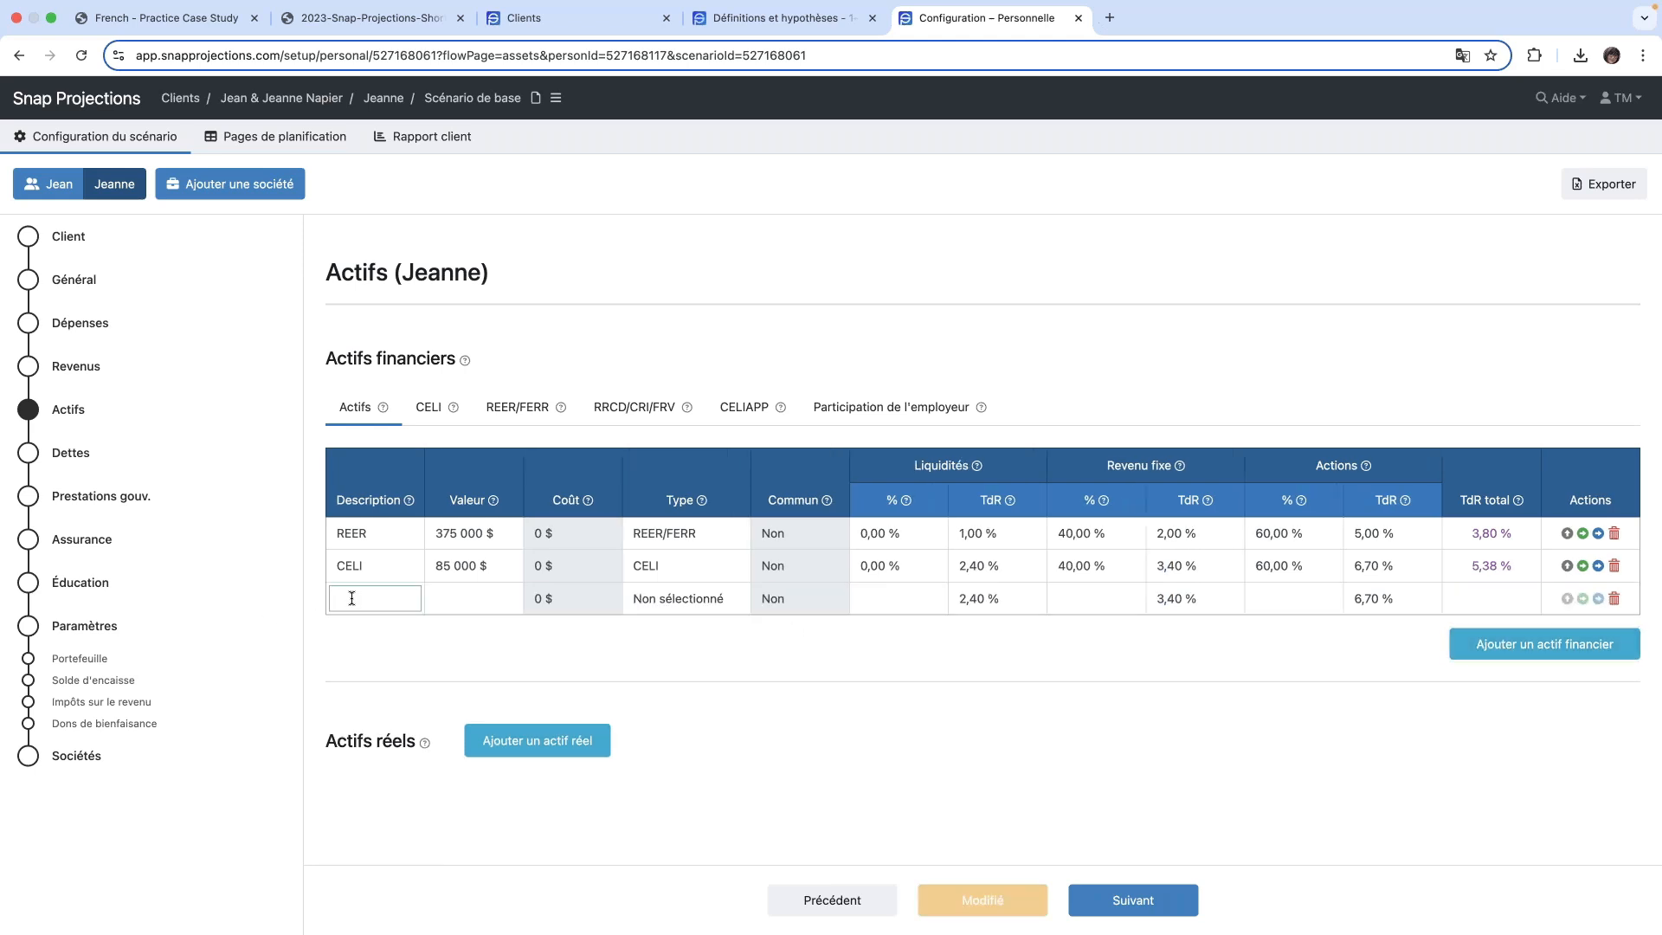
left_click(353, 598)
type("Non")
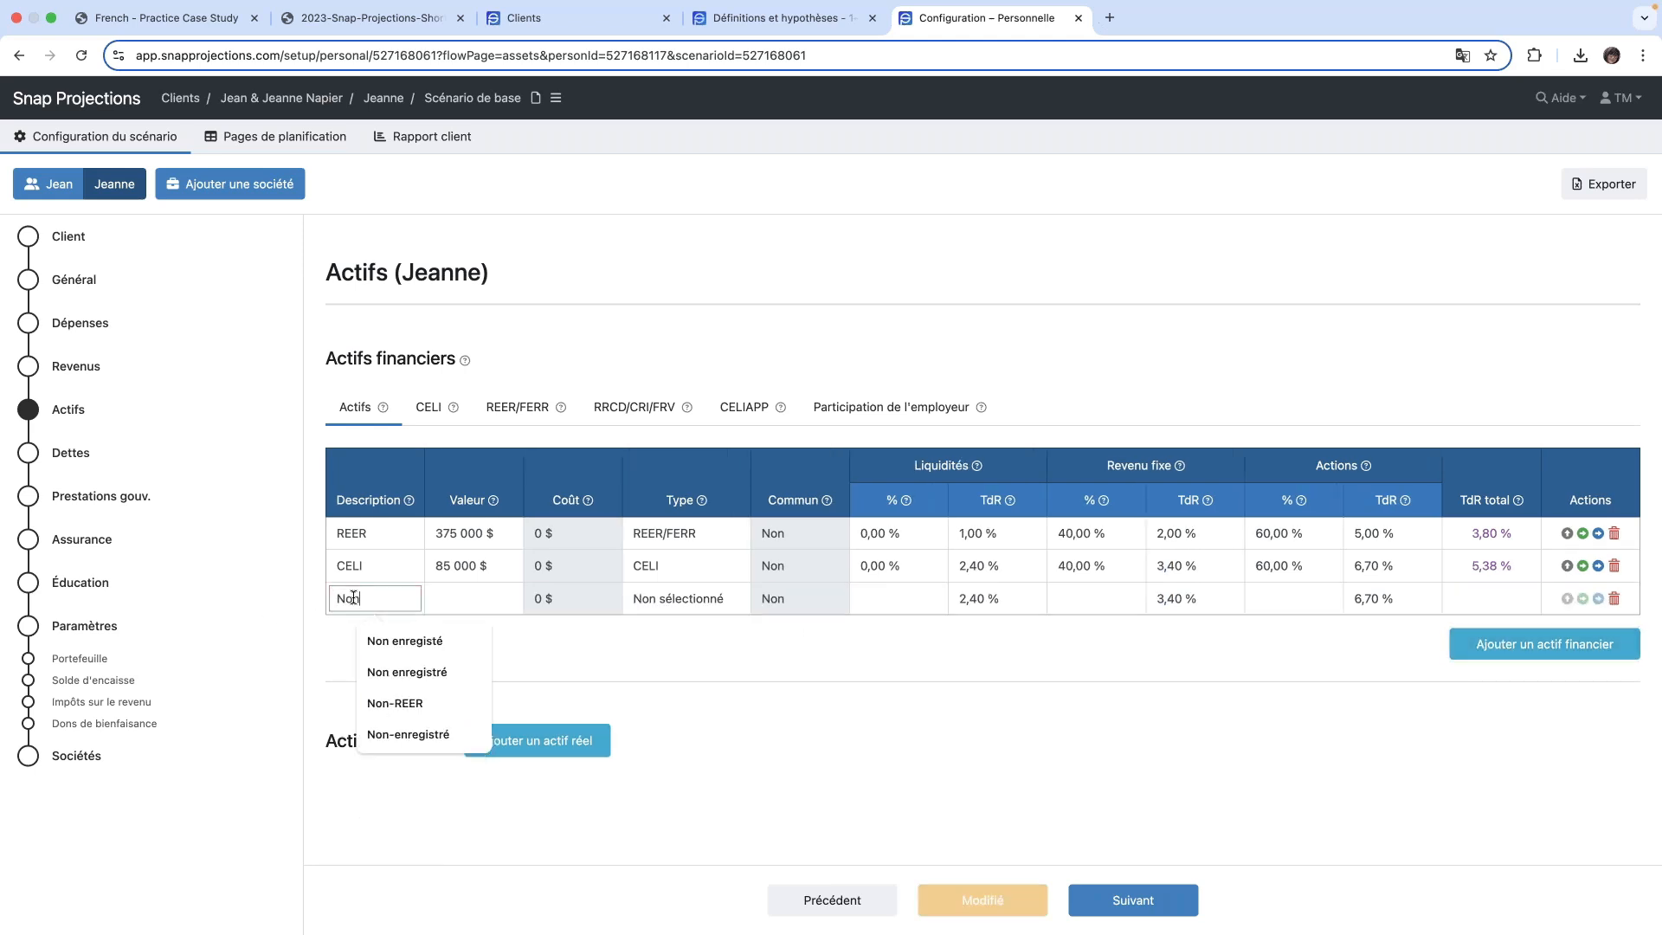
type(" en")
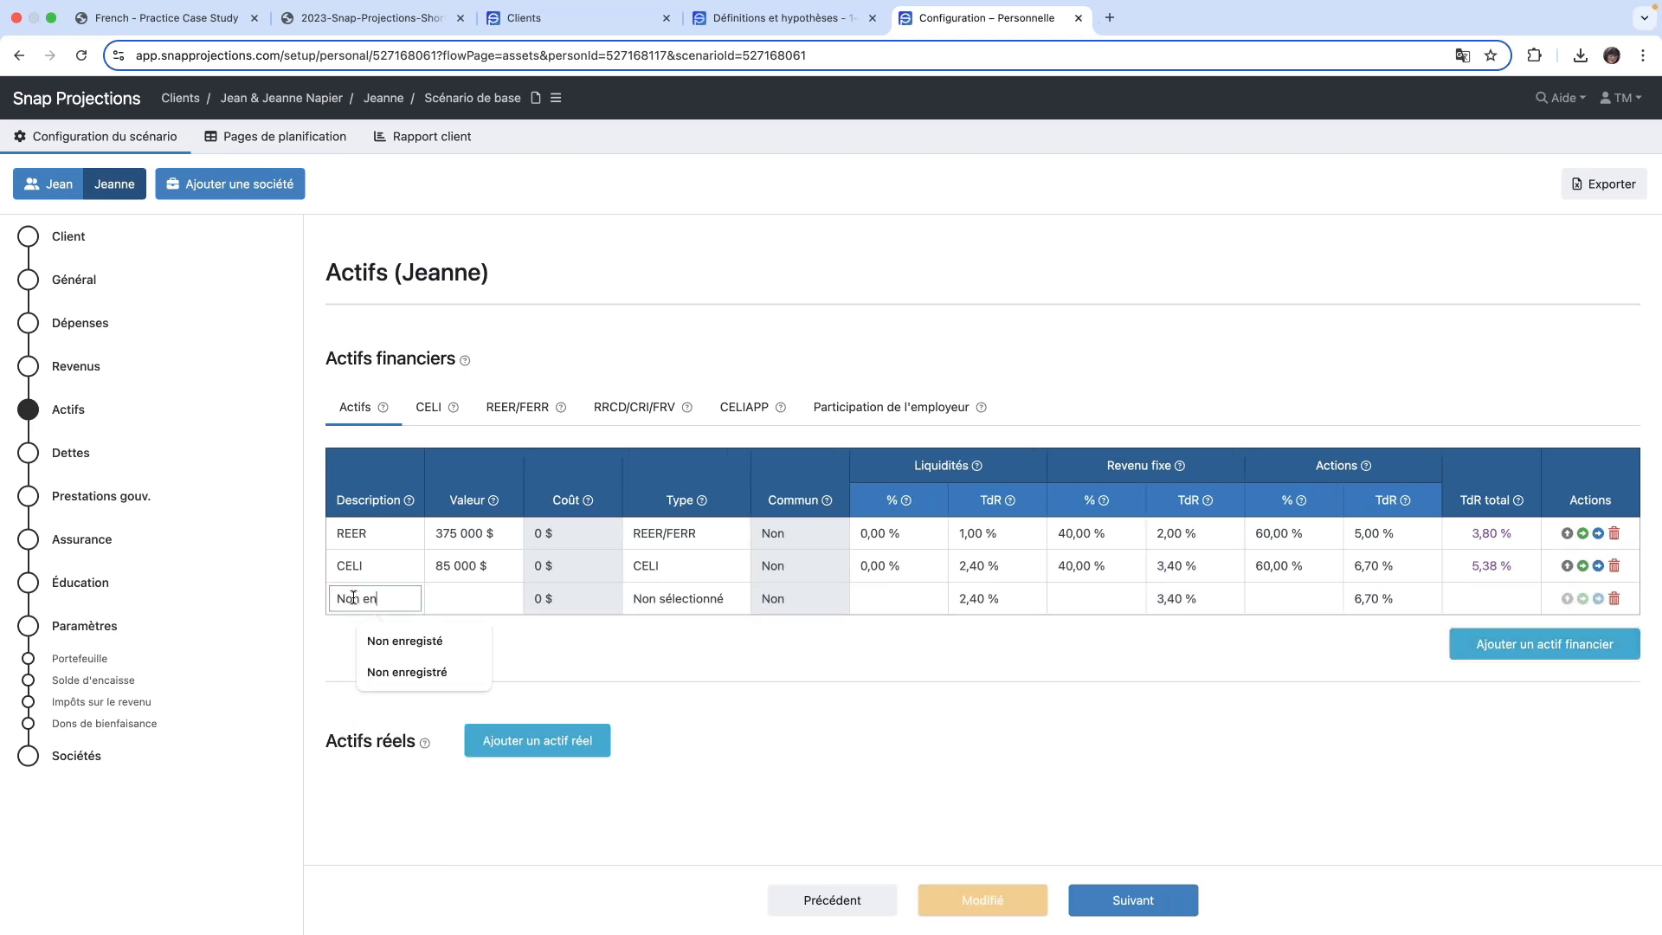
type("regis")
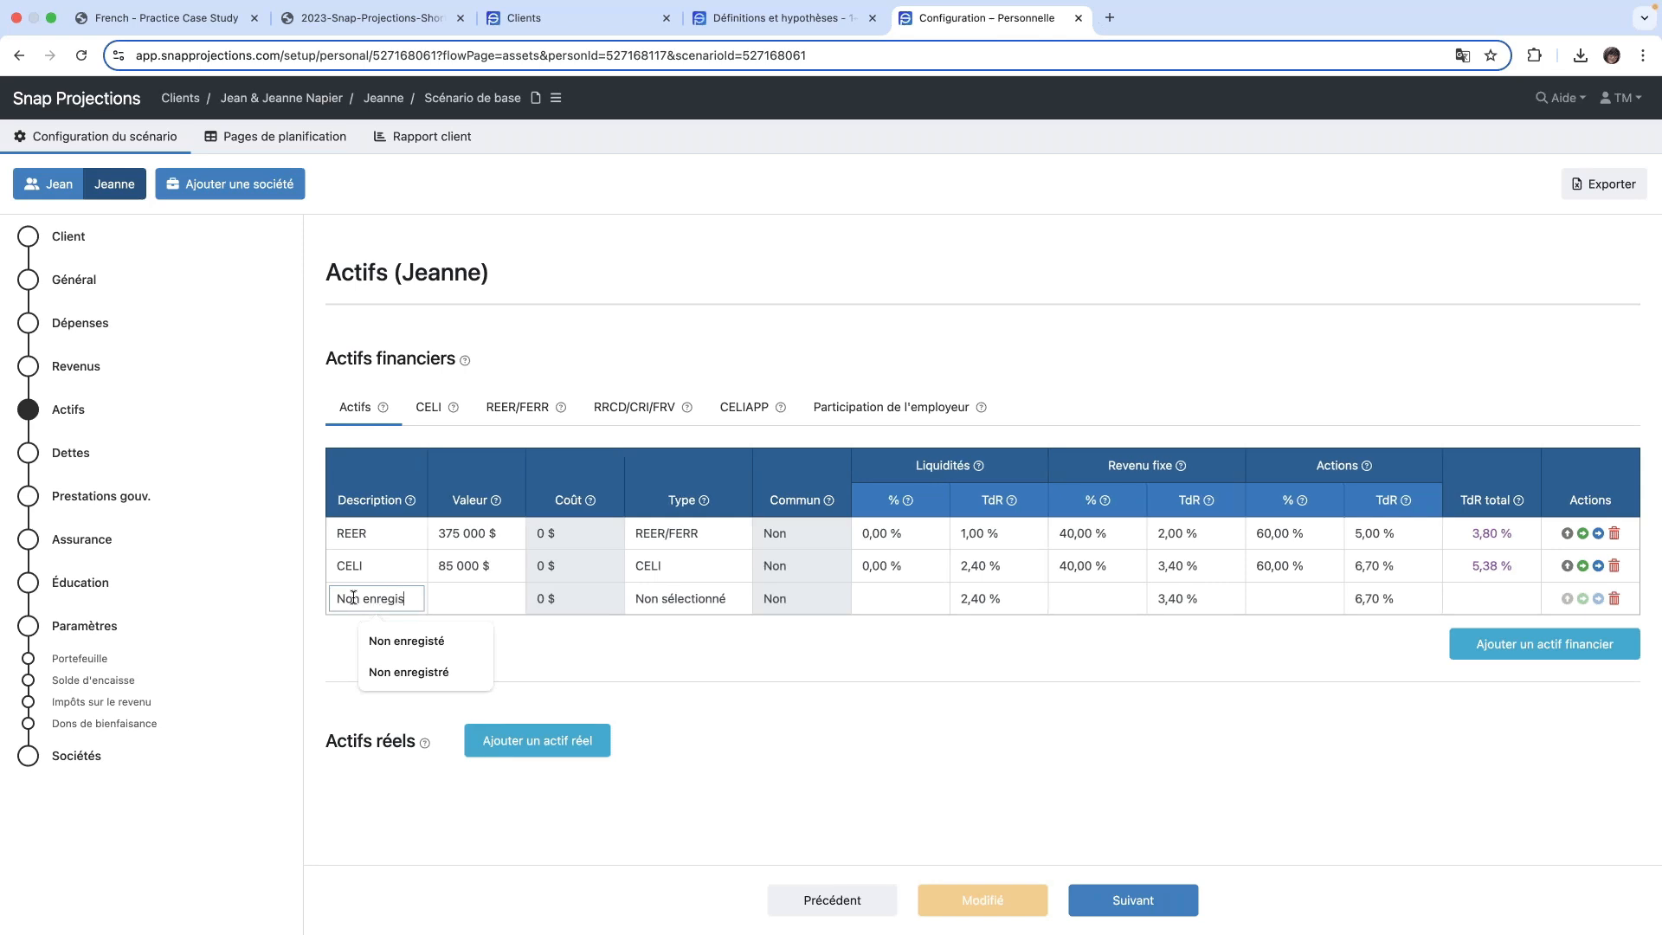
type("tre2")
key("Tab")
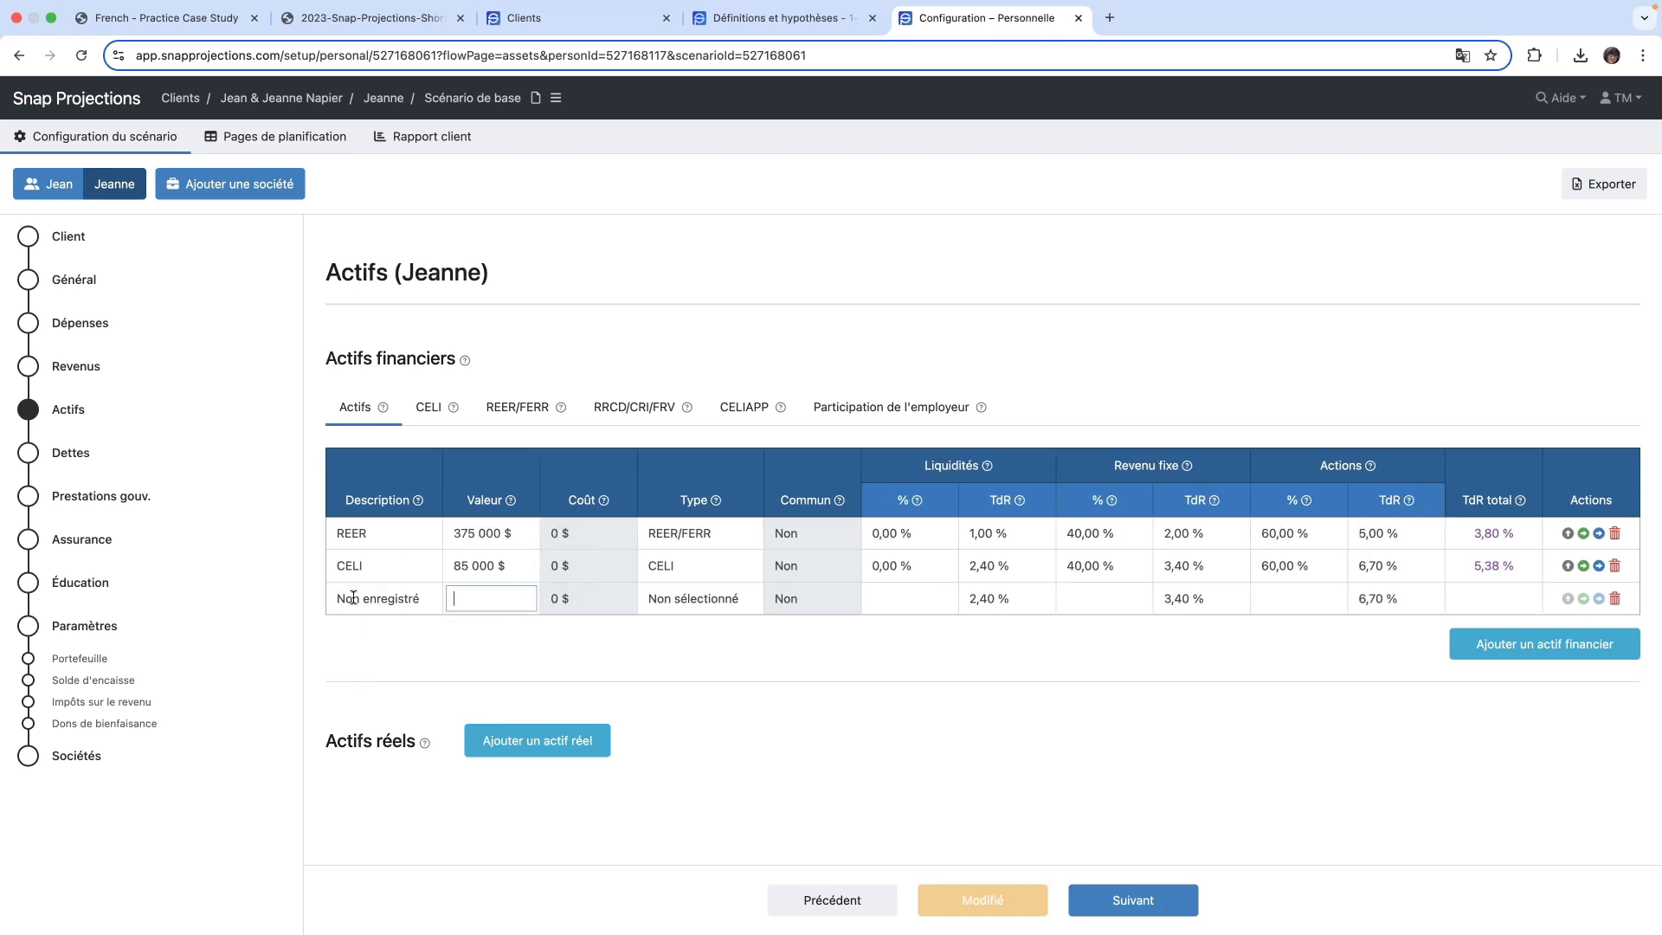
type("20000")
key("Tab")
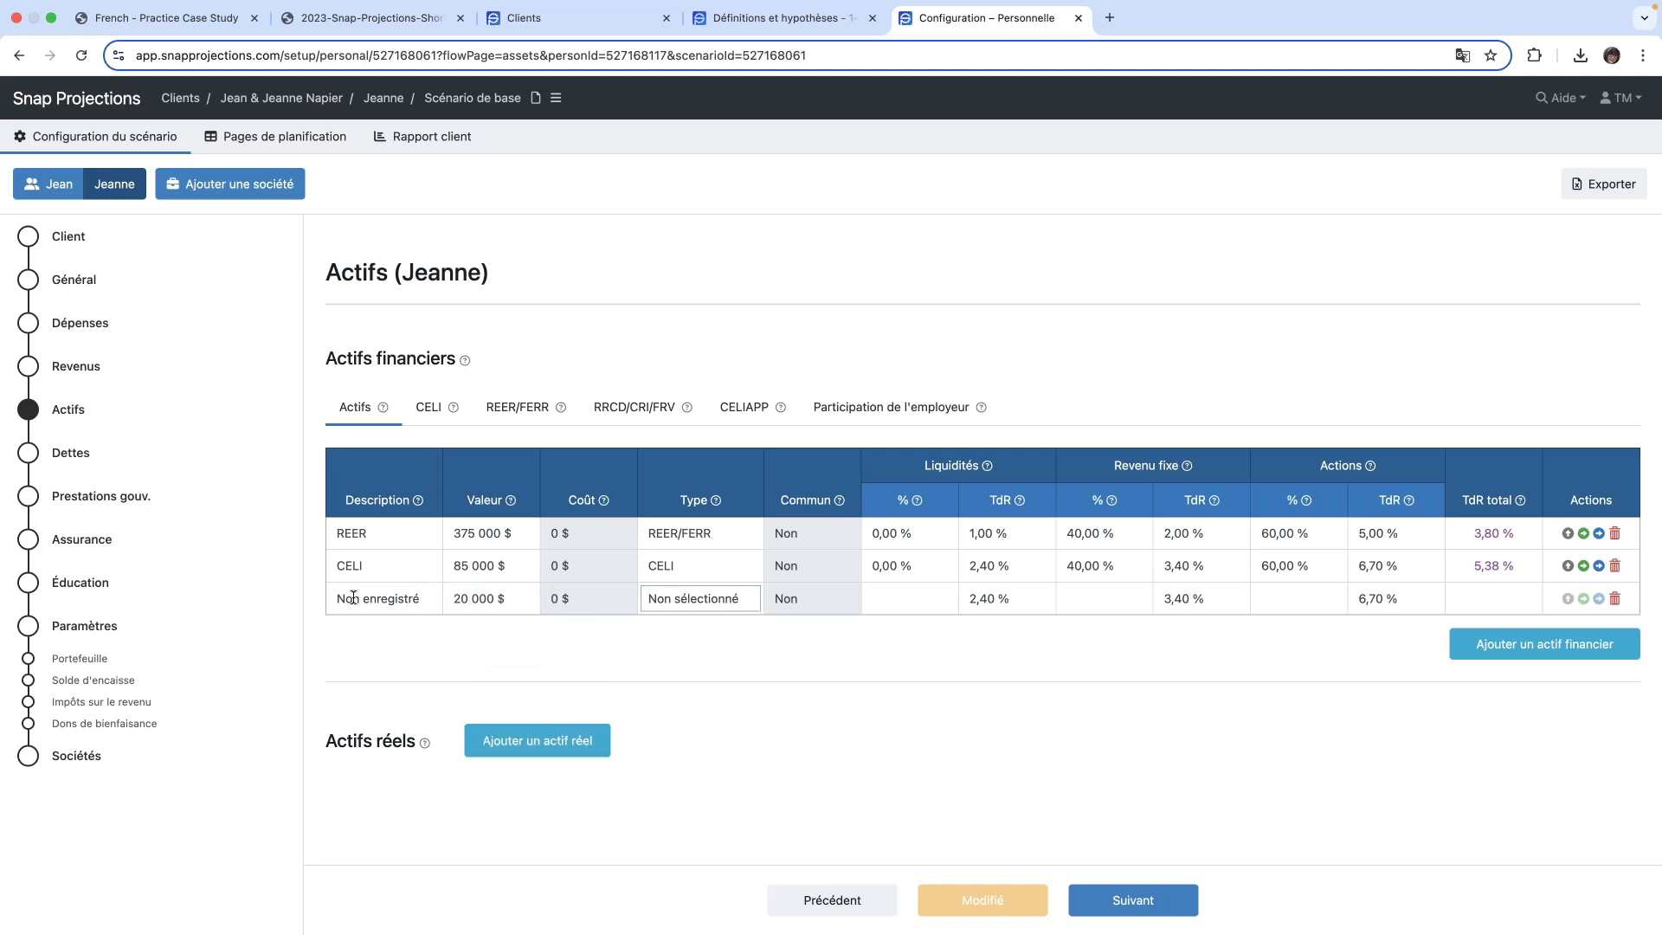
key("n")
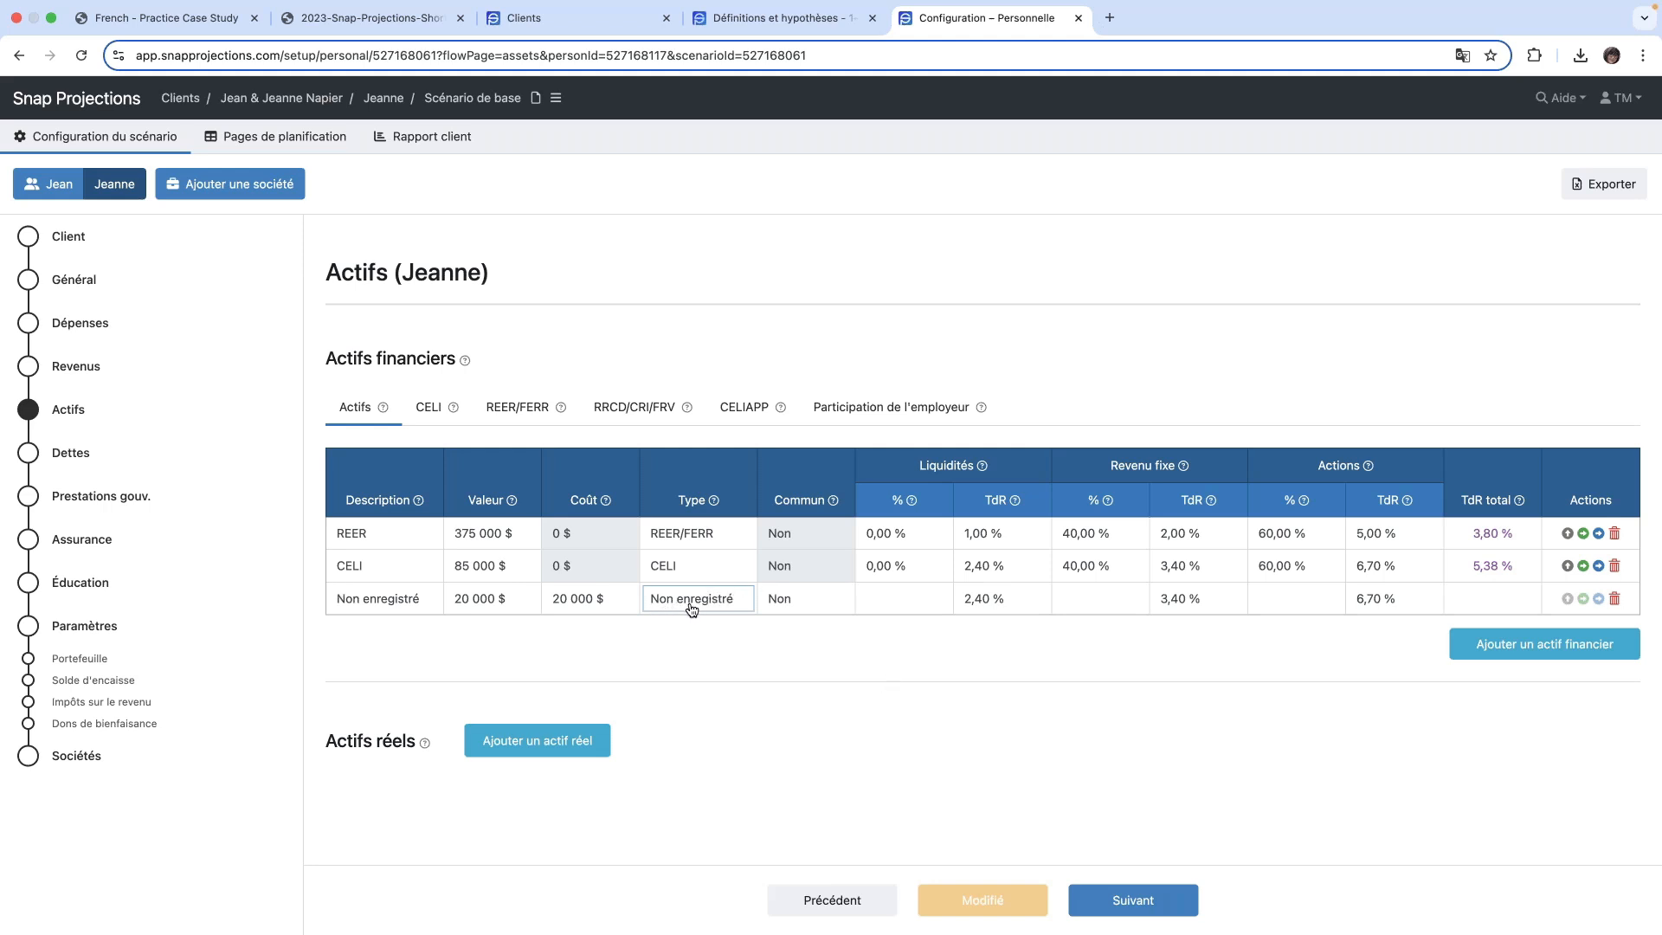
- Set the cost of the Non enregistré asset to 18 500 $ and mark it as jointly held (Commun: Oui)
left_click(612, 599)
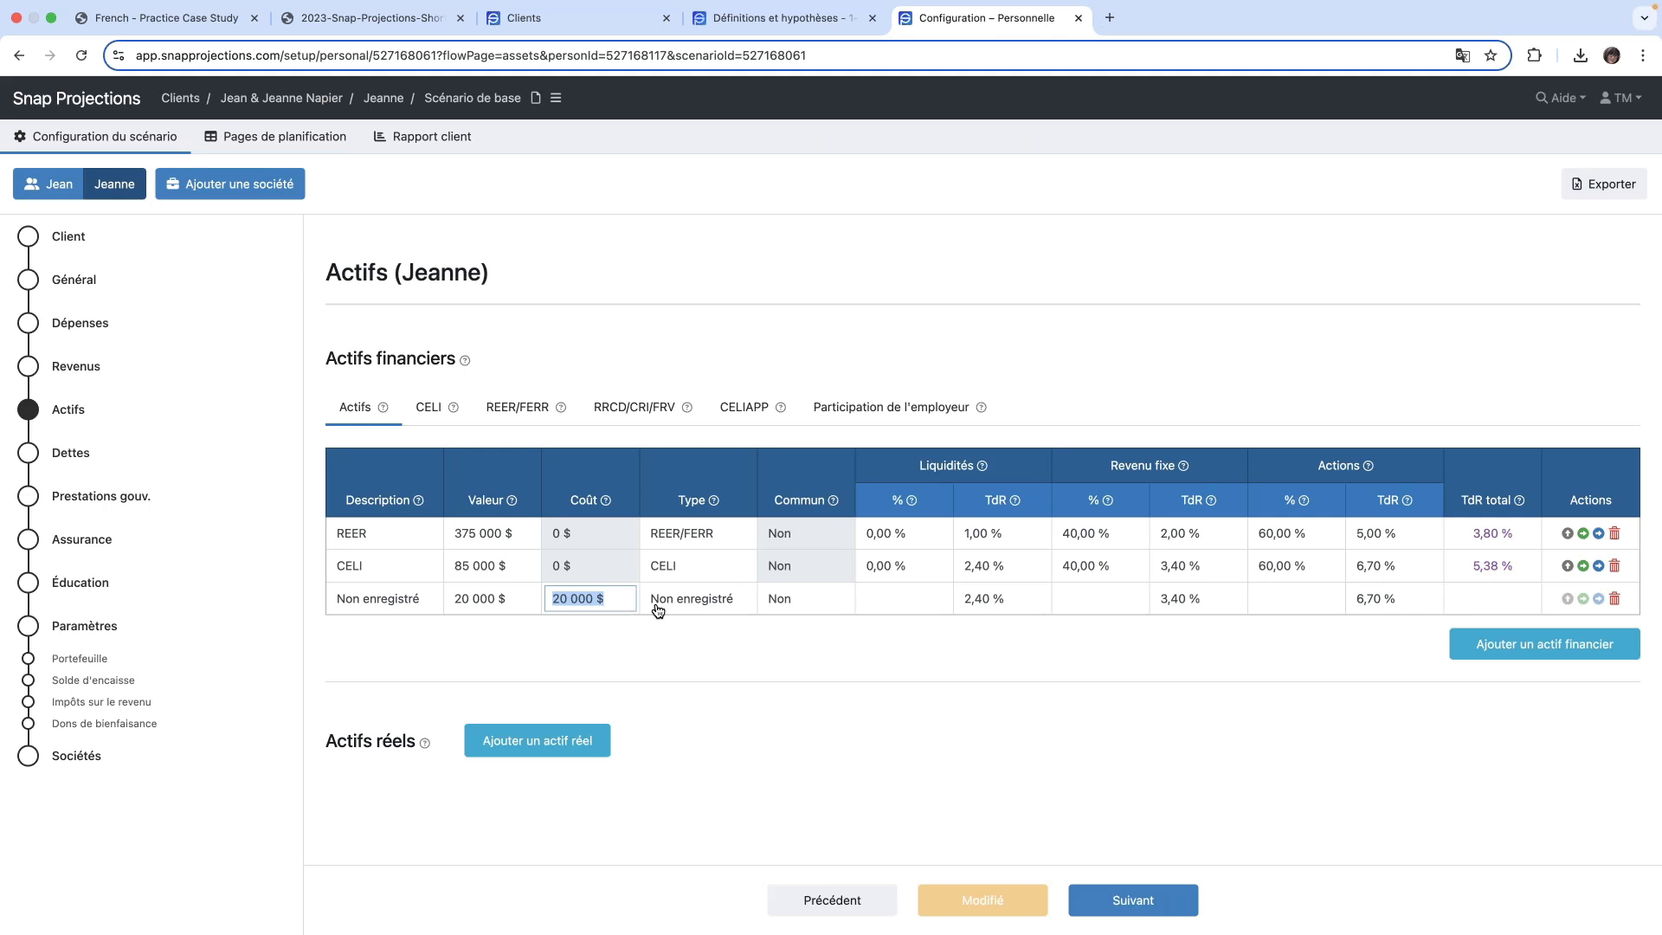
type("18500")
key("Tab")
key("Tab")
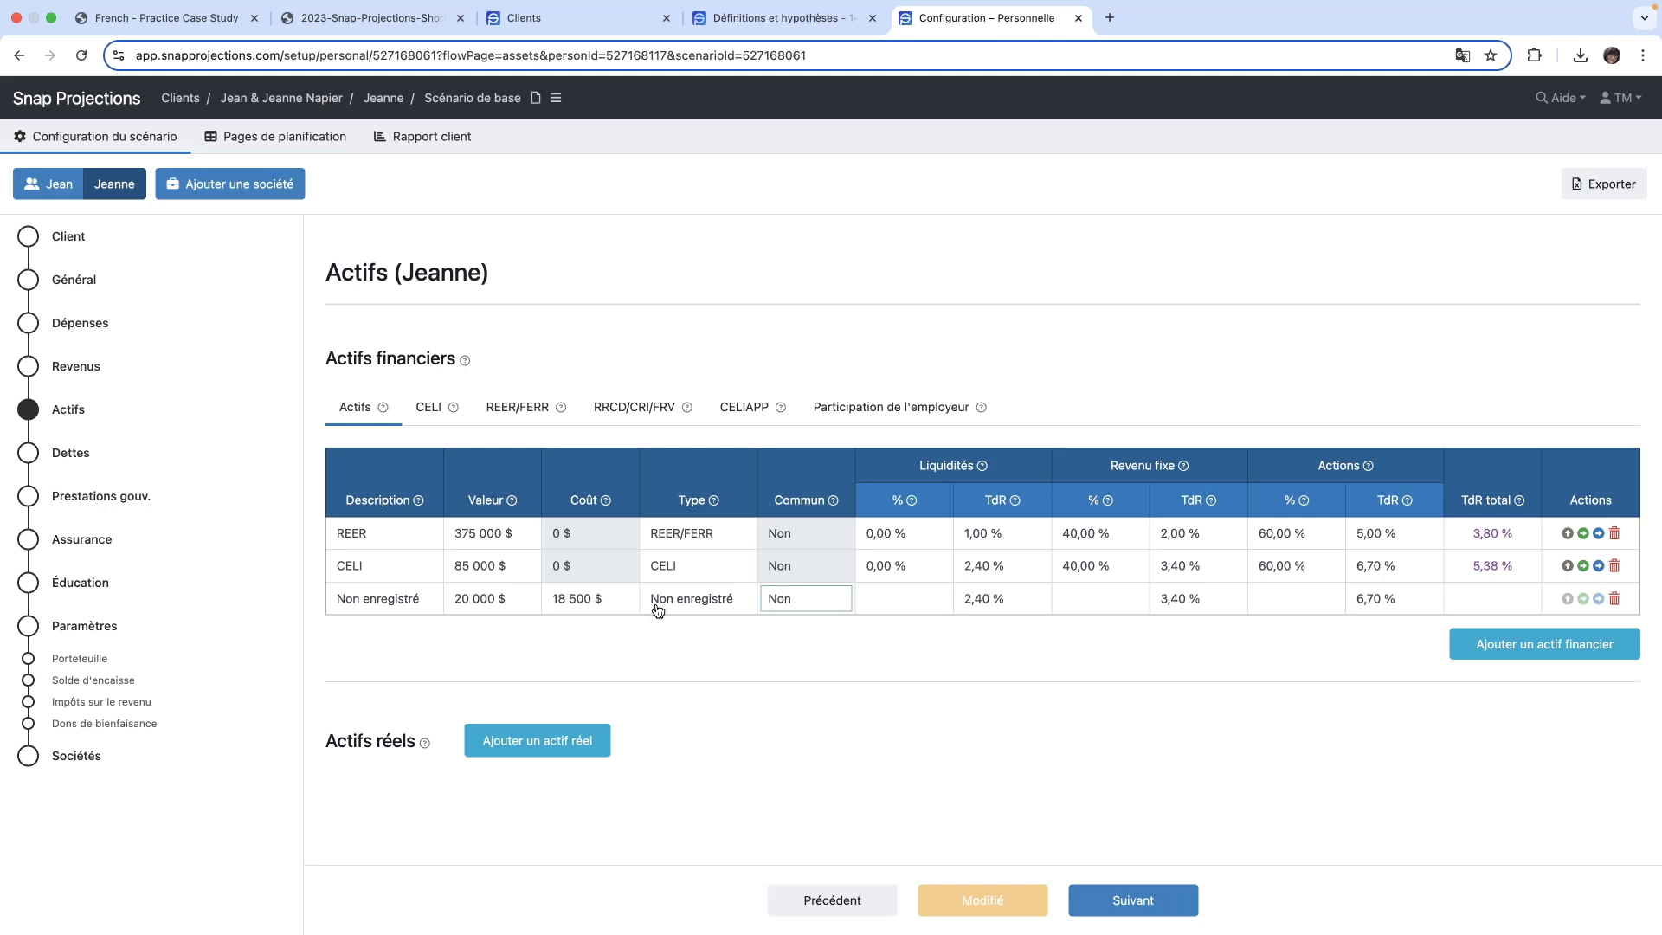
left_click(813, 599)
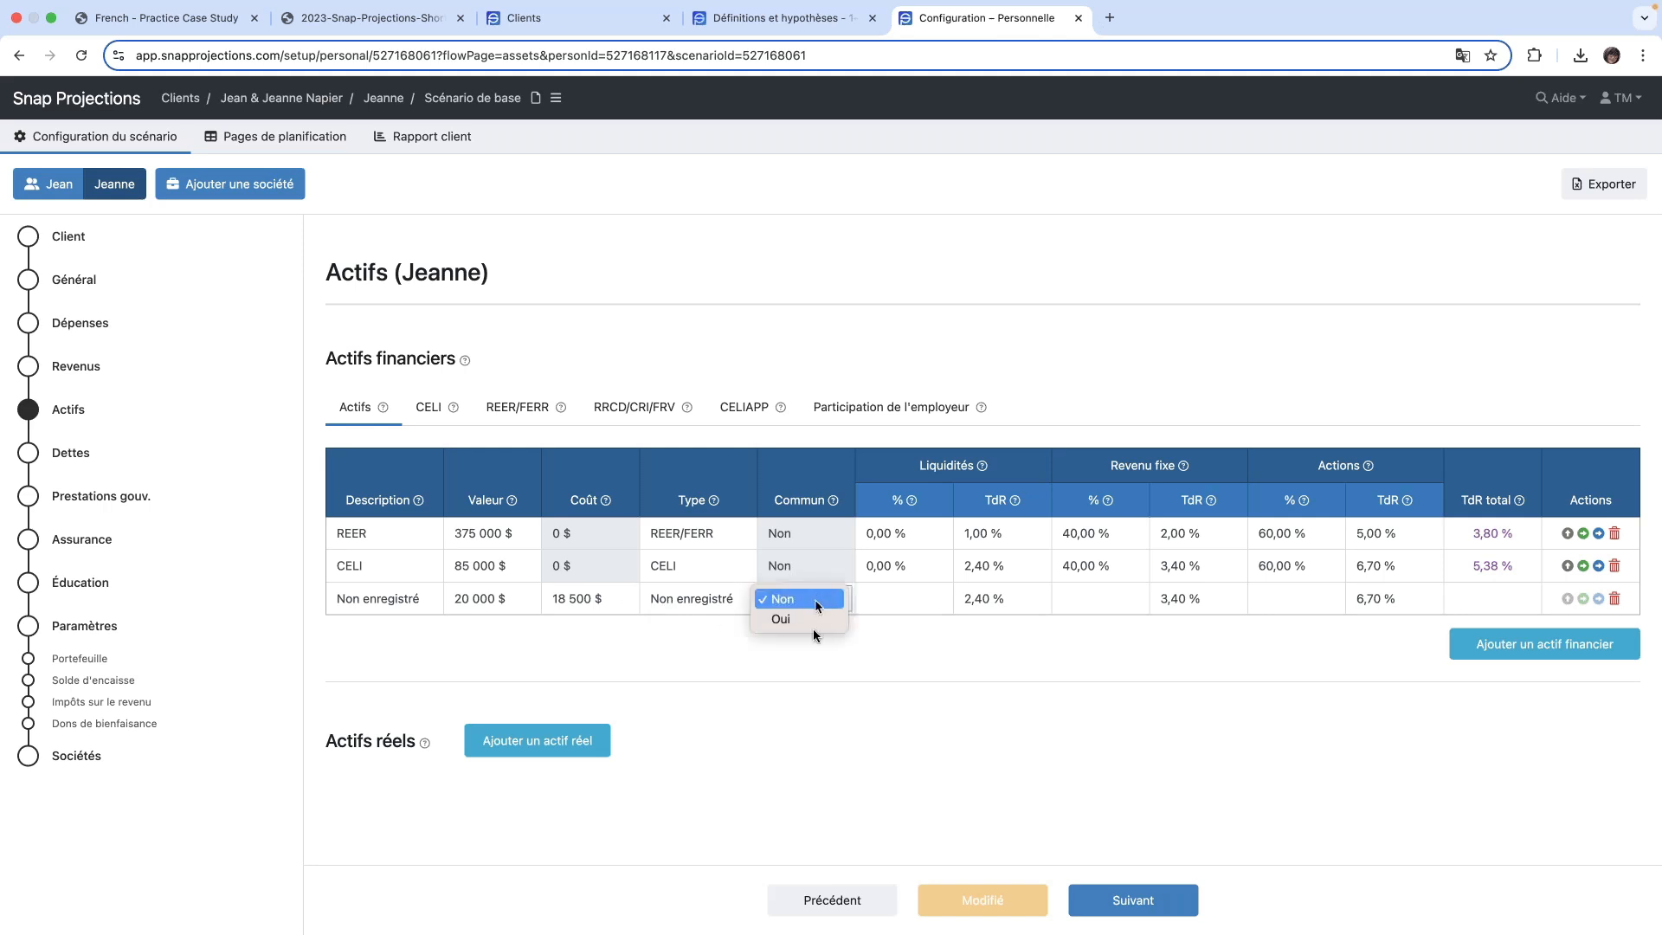
left_click(803, 619)
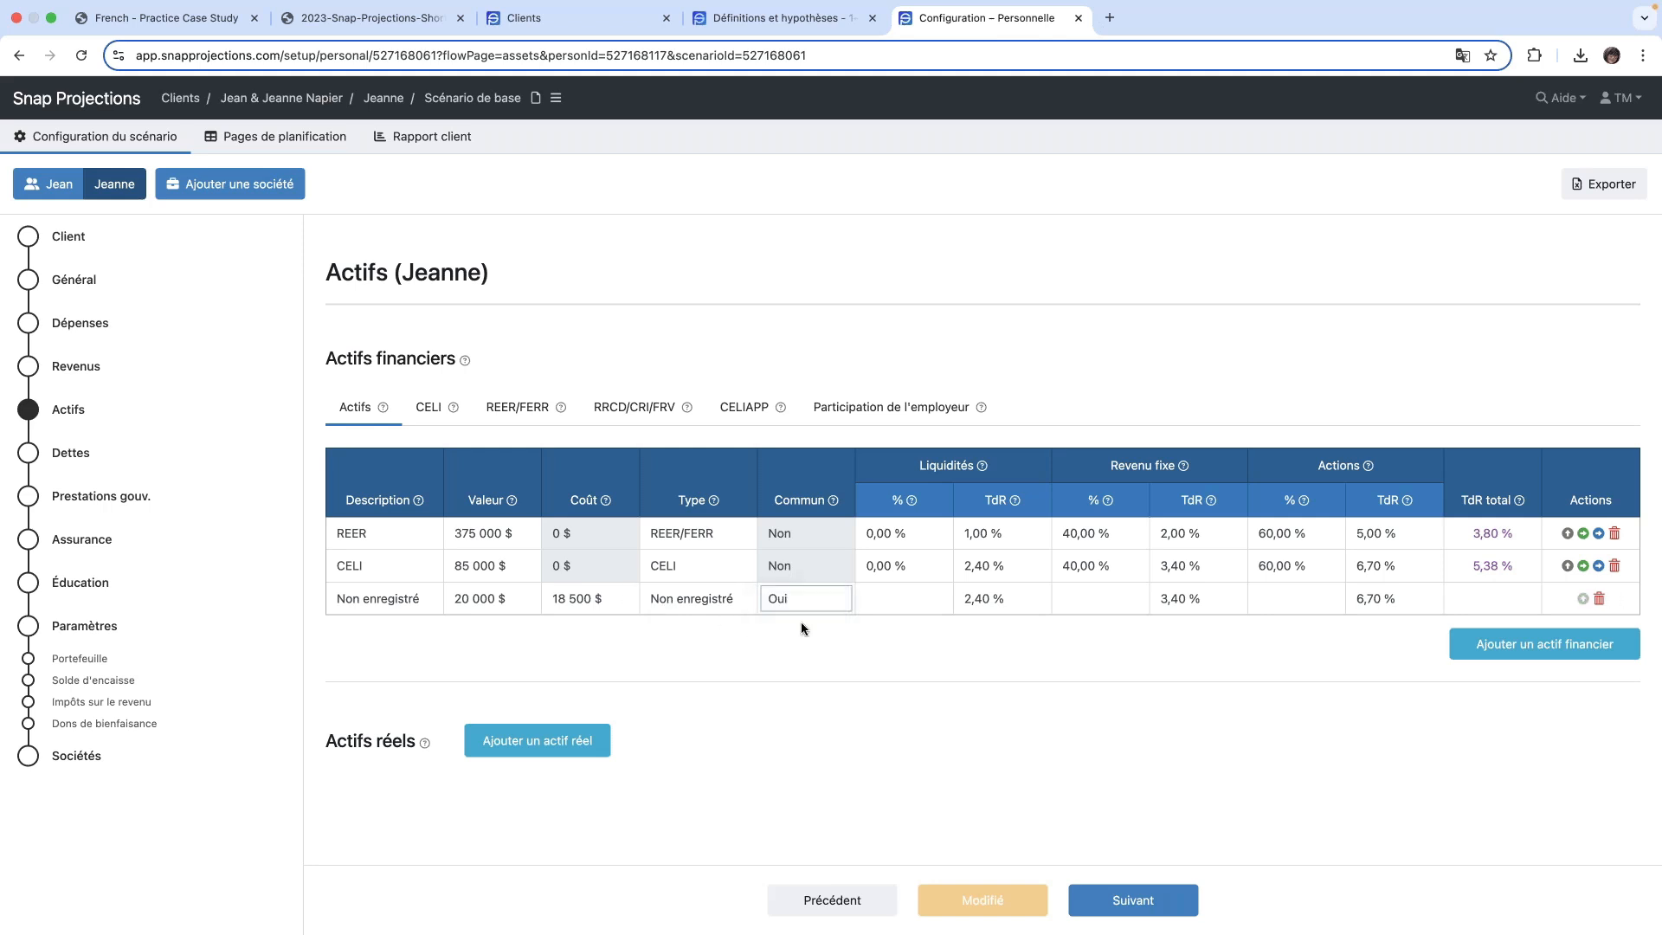
- Allocate the Non enregistré asset with 0 % in Liquidités and 40 % in Revenu fixe
left_click(902, 597)
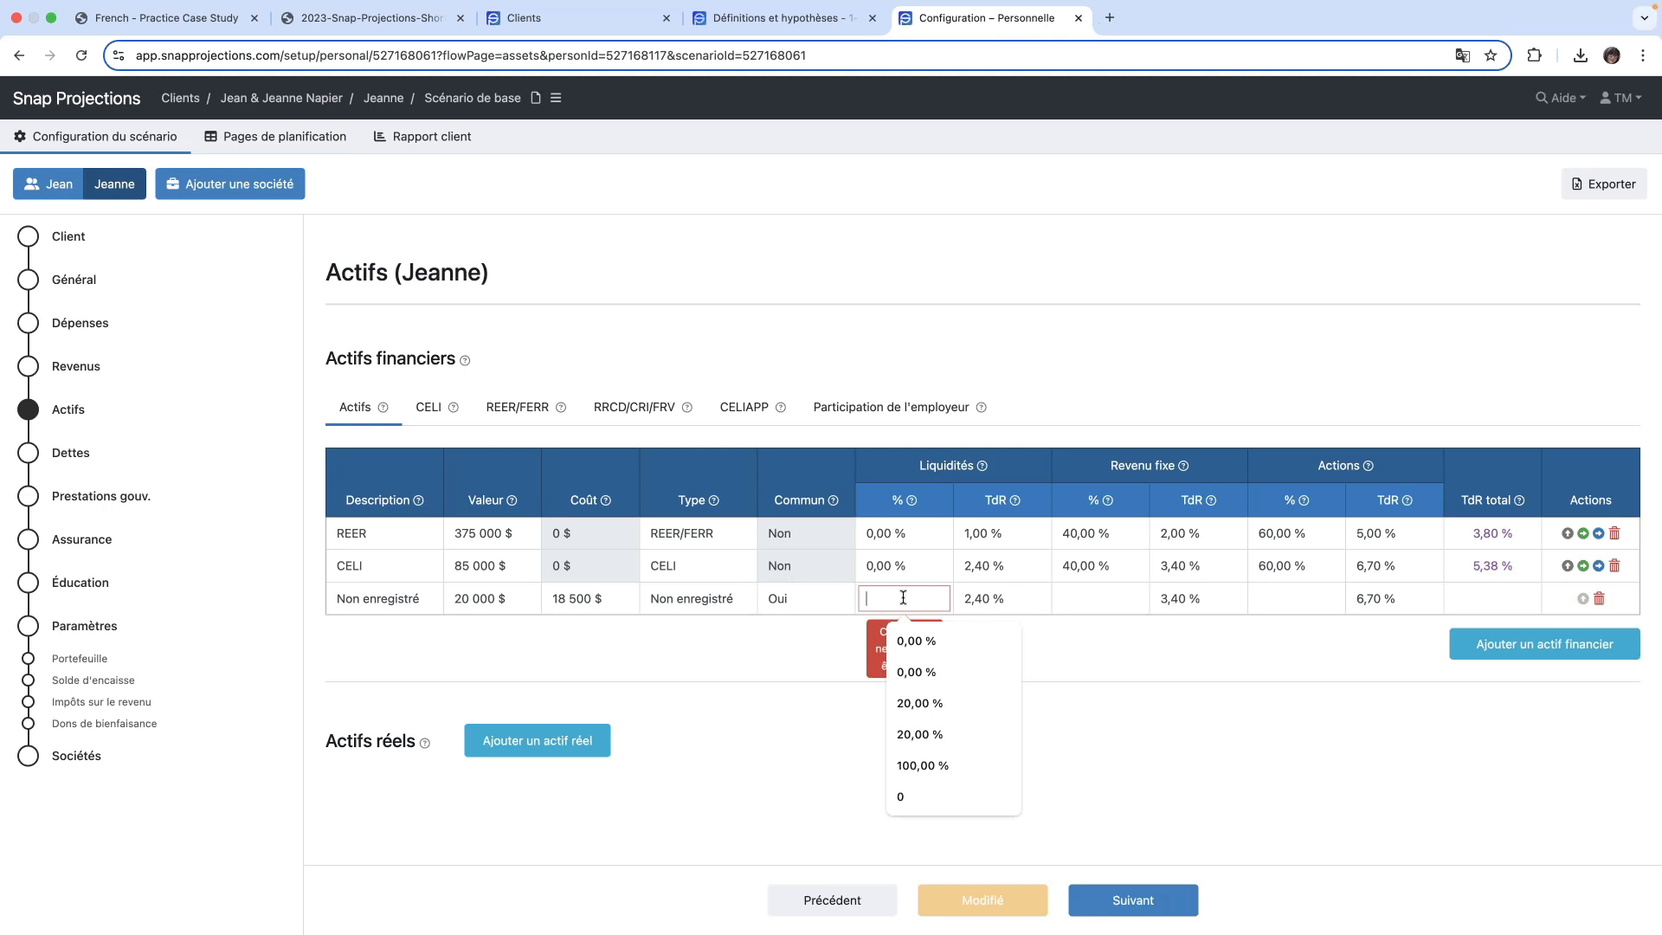
type("0")
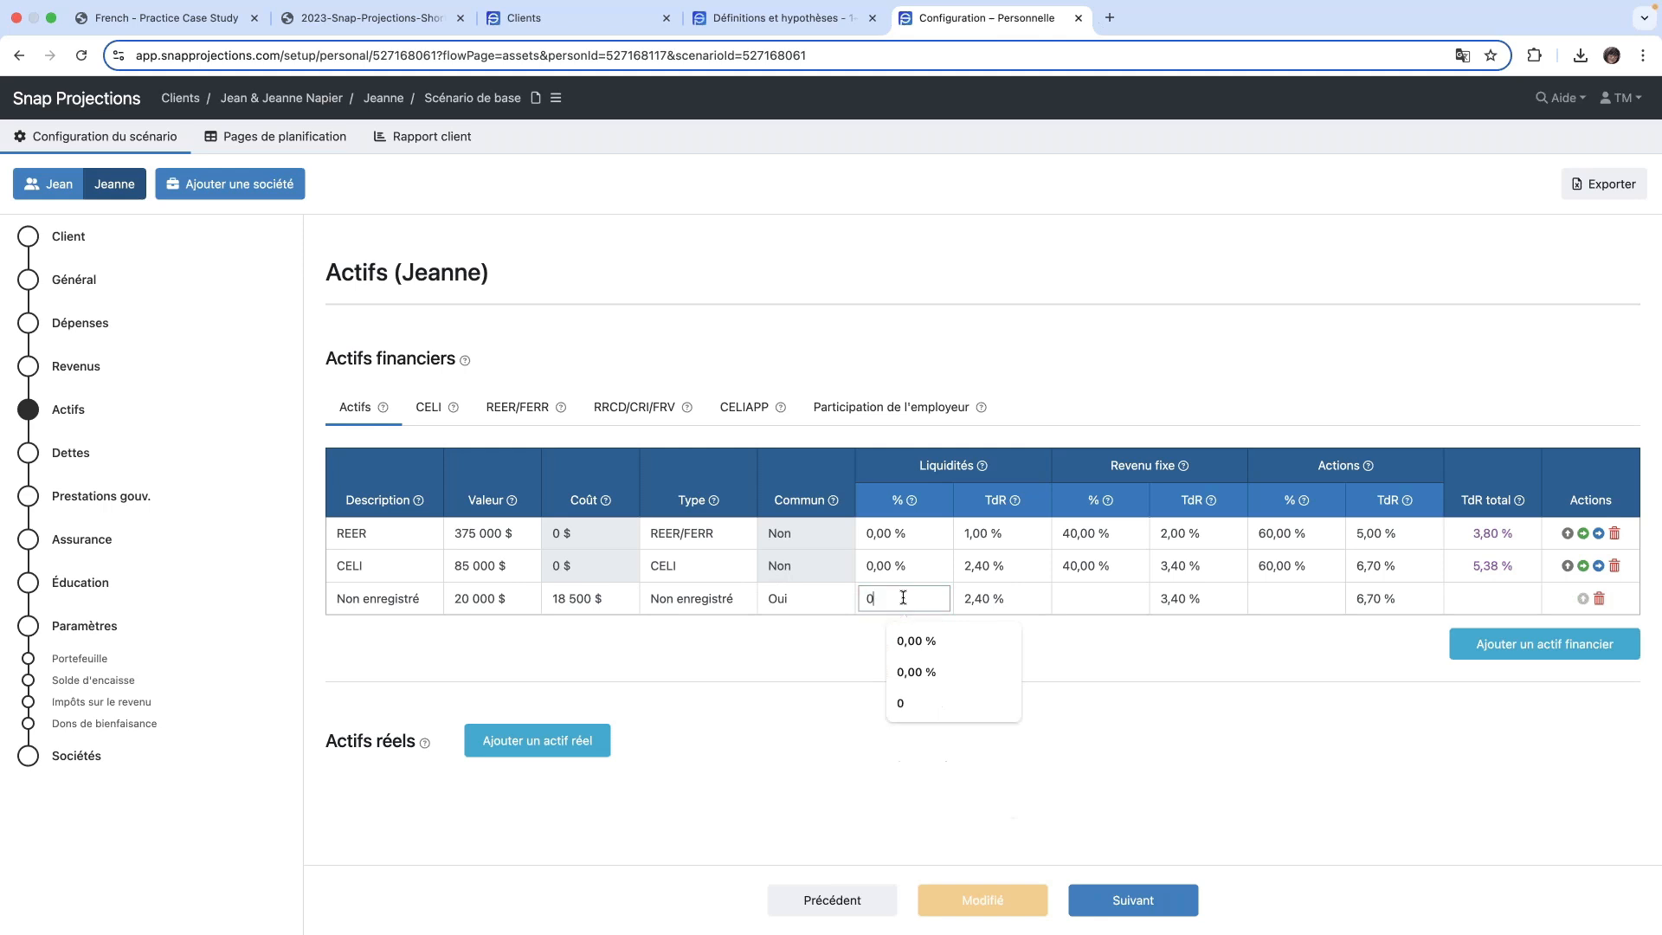
key("Tab")
key("Tab")
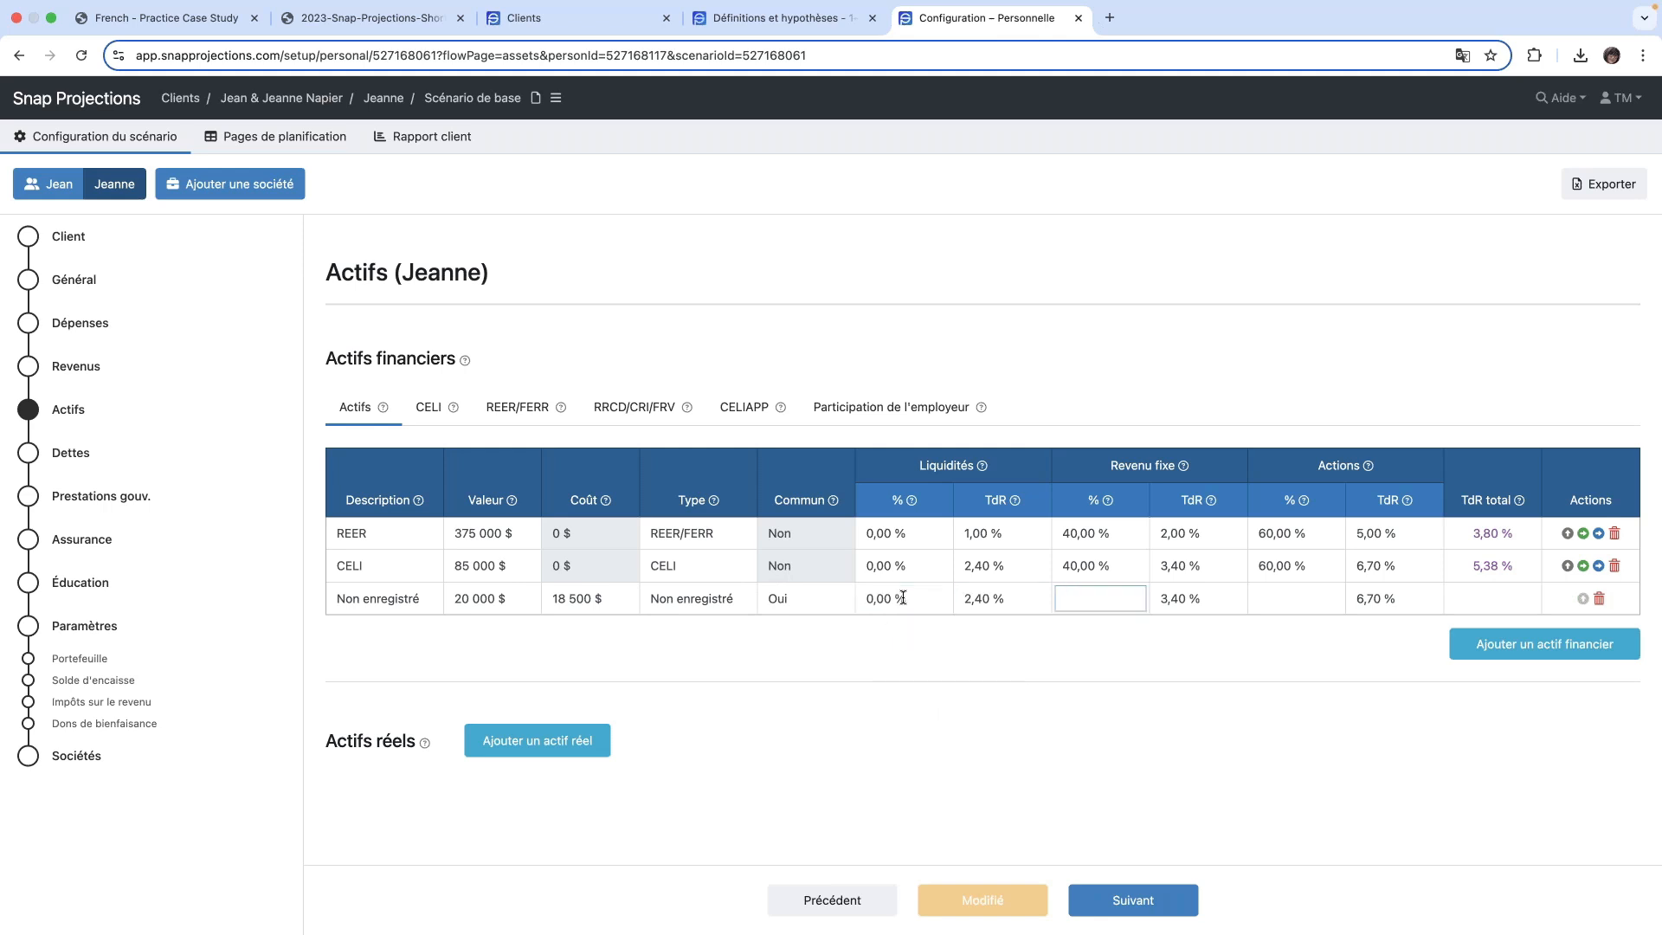
type("40%")
key("Tab")
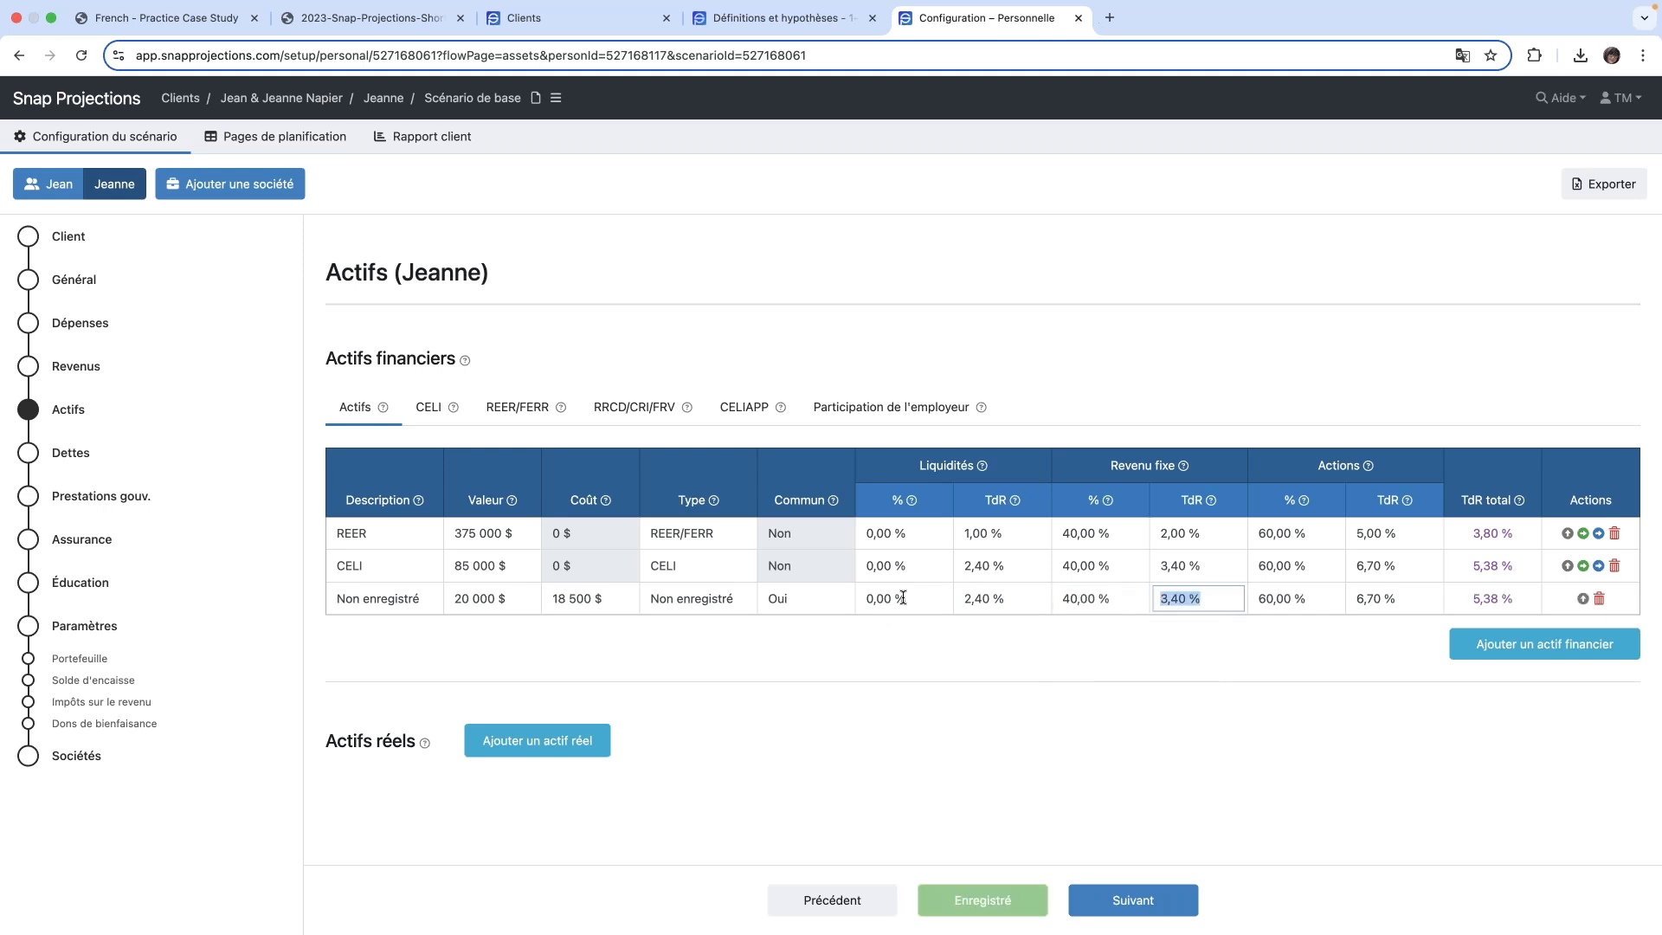
left_click(1209, 665)
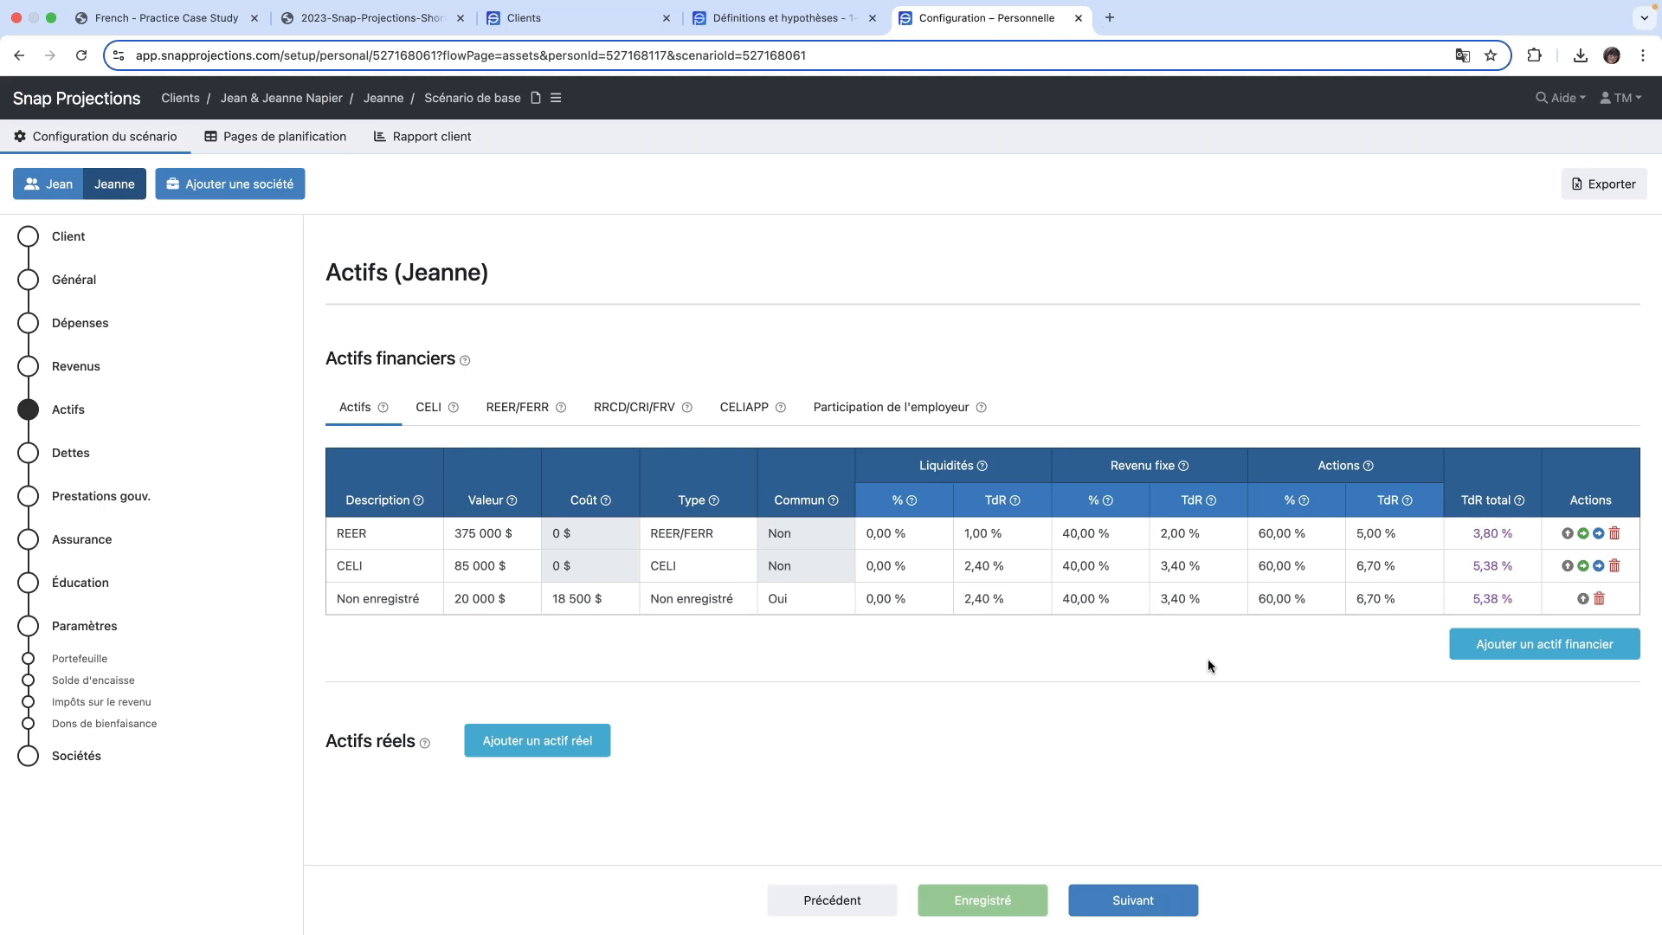
- Set the REER asset's rates of return to 2,40 % for Liquidités, 3,40 % for Revenu fixe and 6,70 % for Actions
left_click(1006, 532)
type("2")
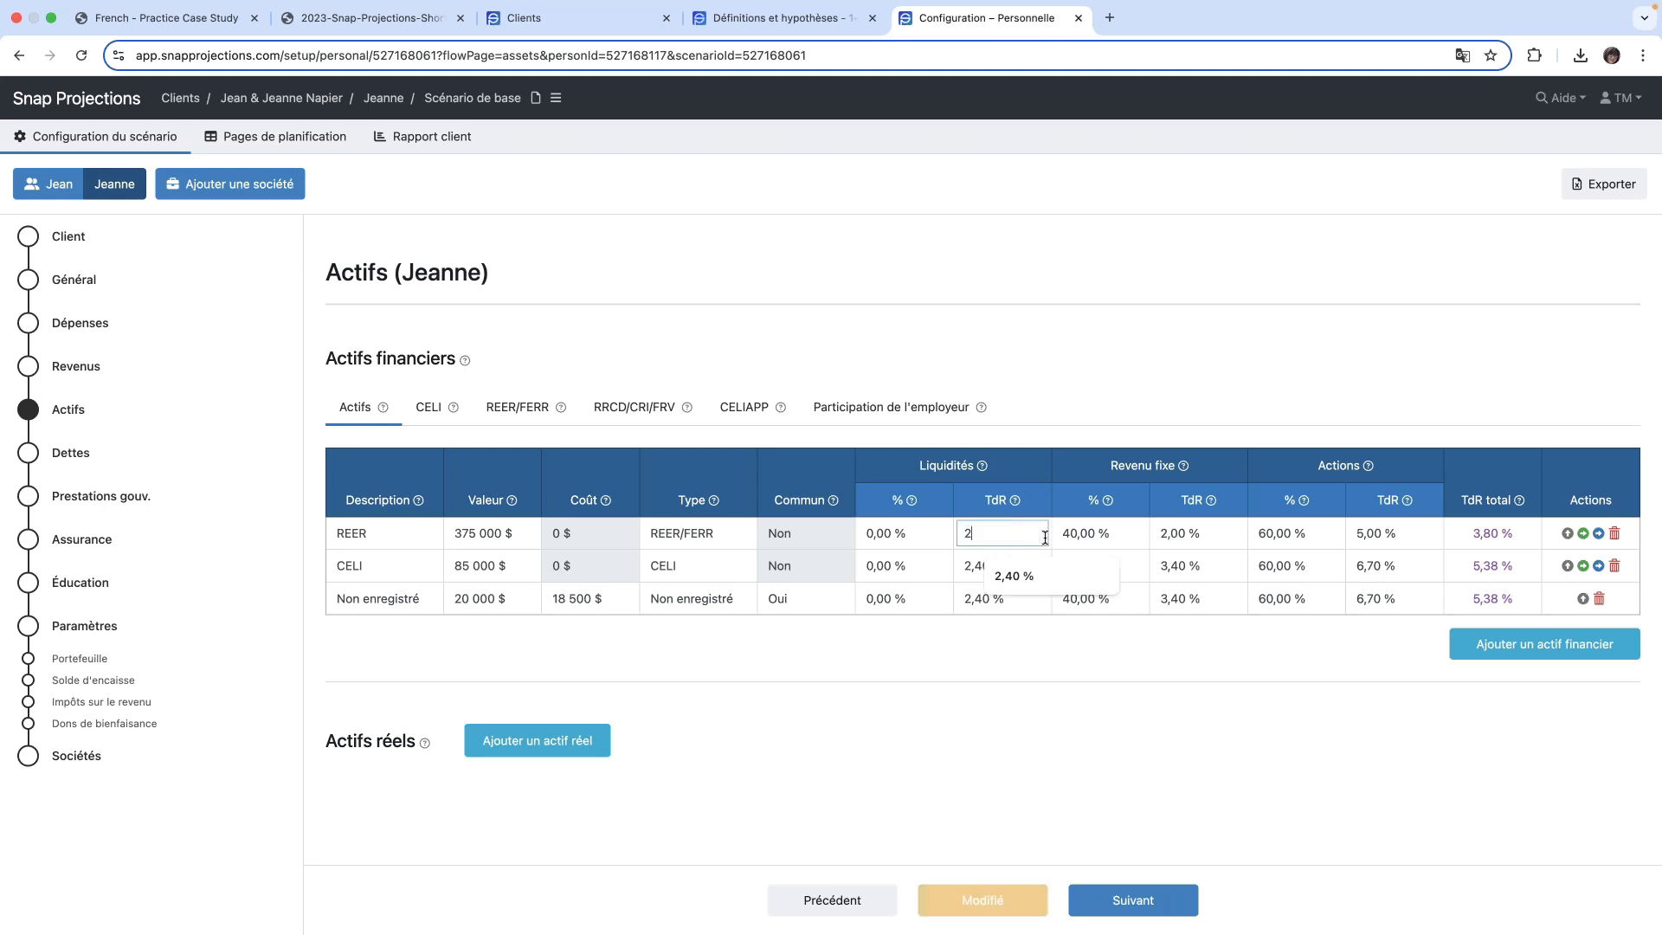
type(",40%")
key("Tab")
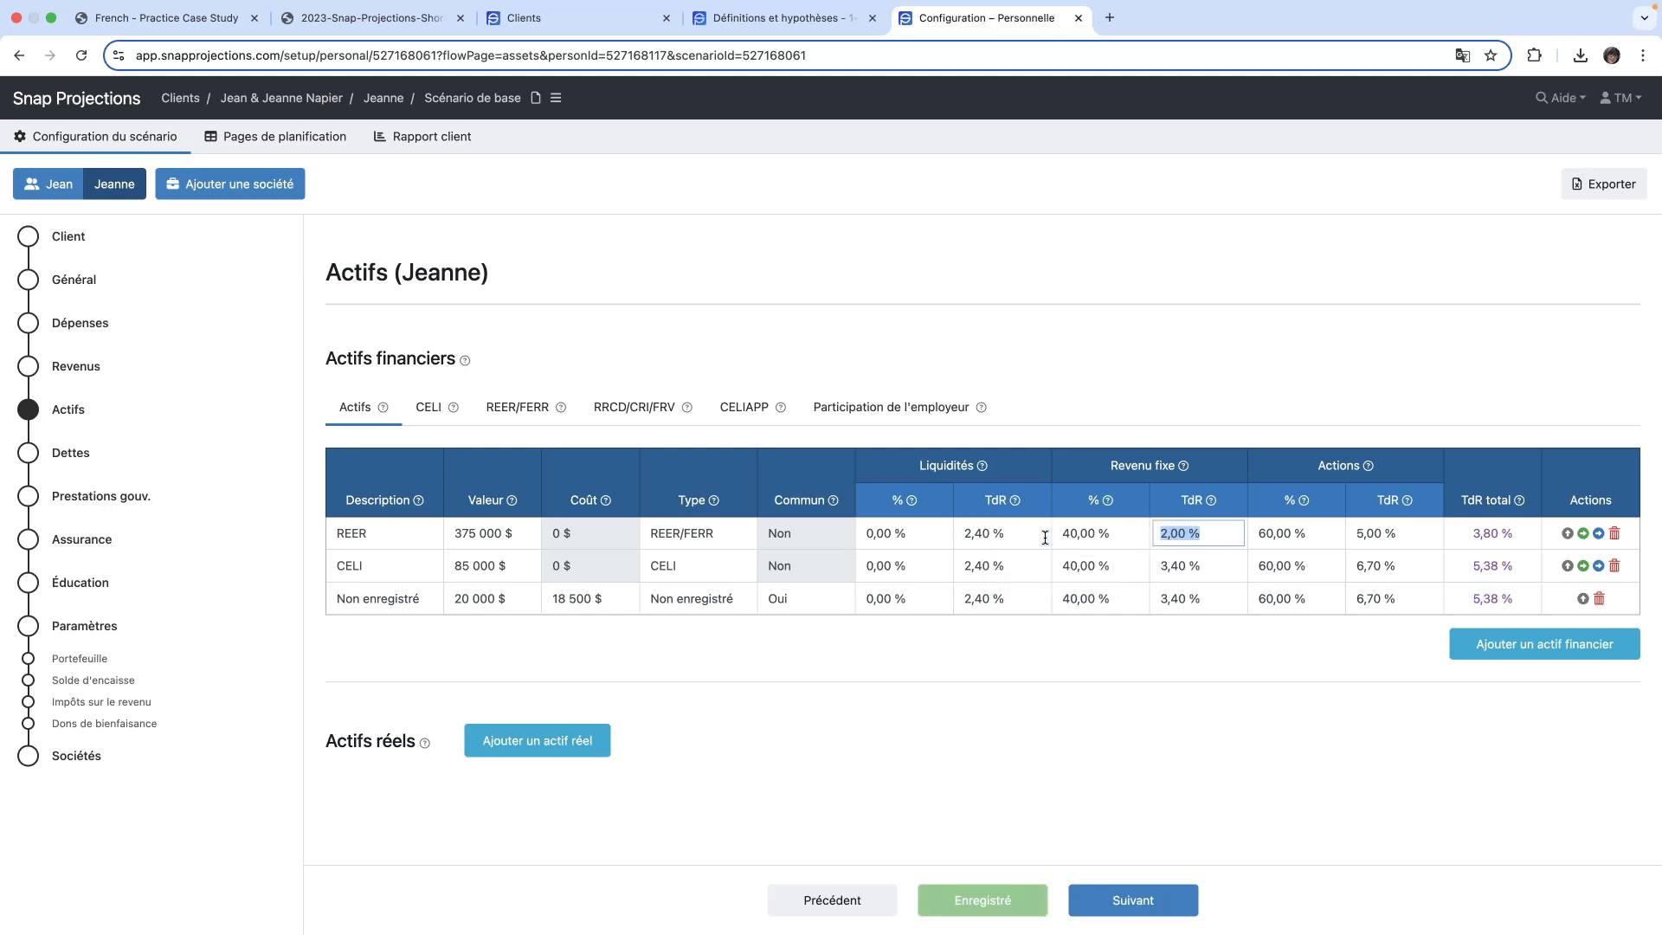
type("3,40")
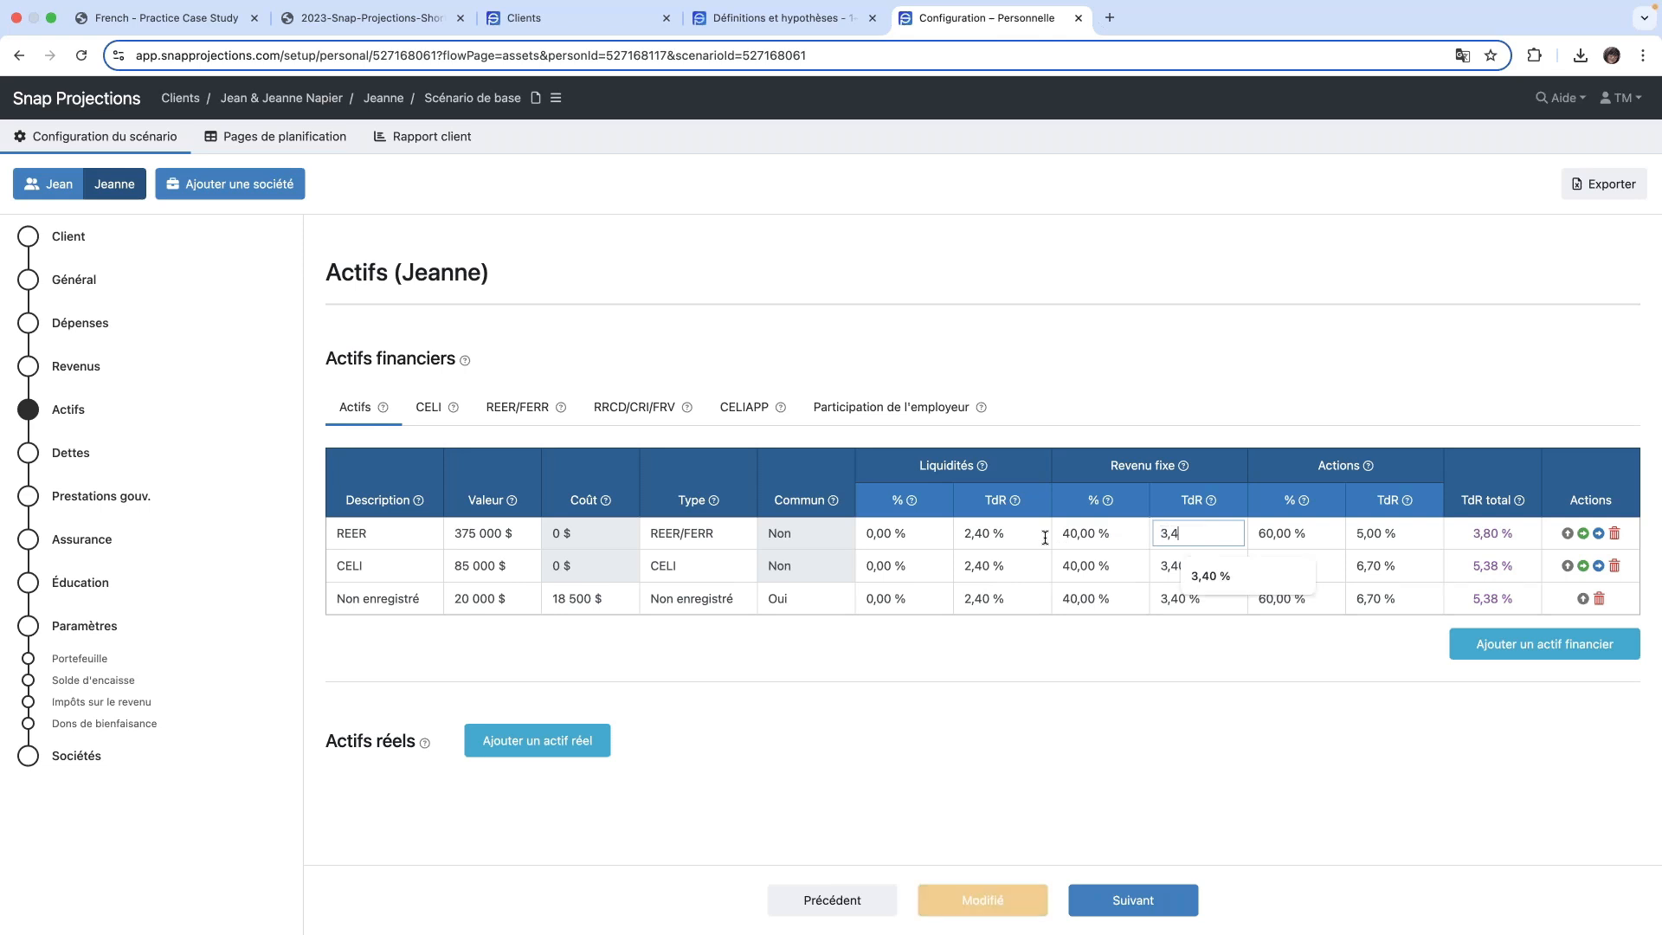
key("Tab")
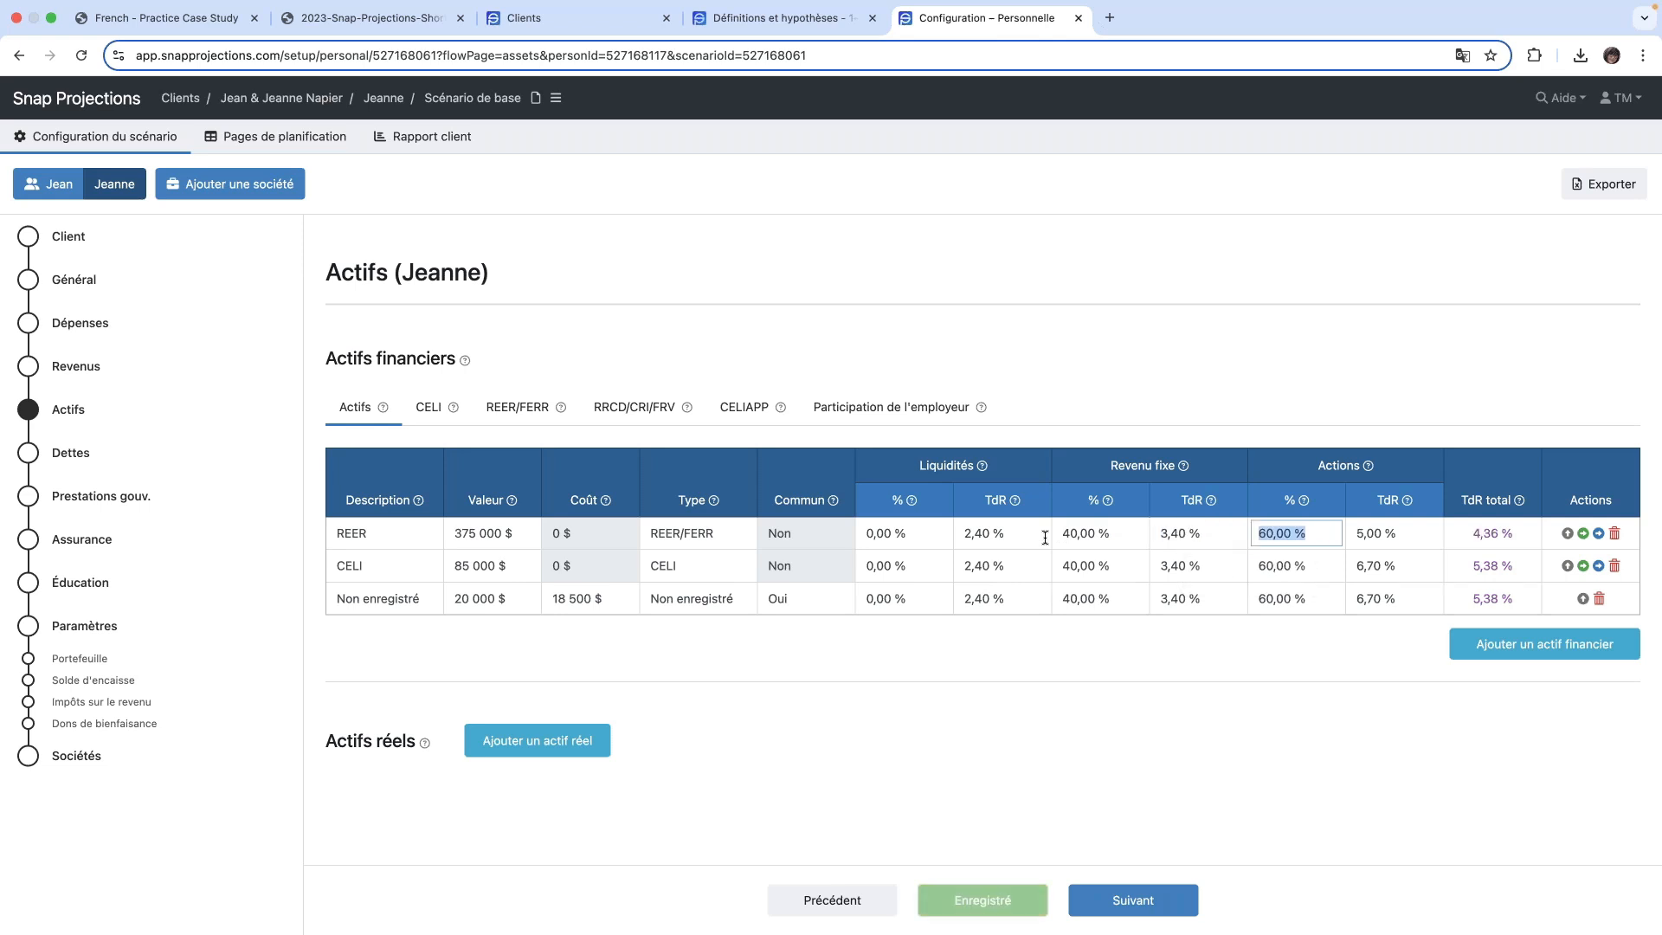
key("Tab")
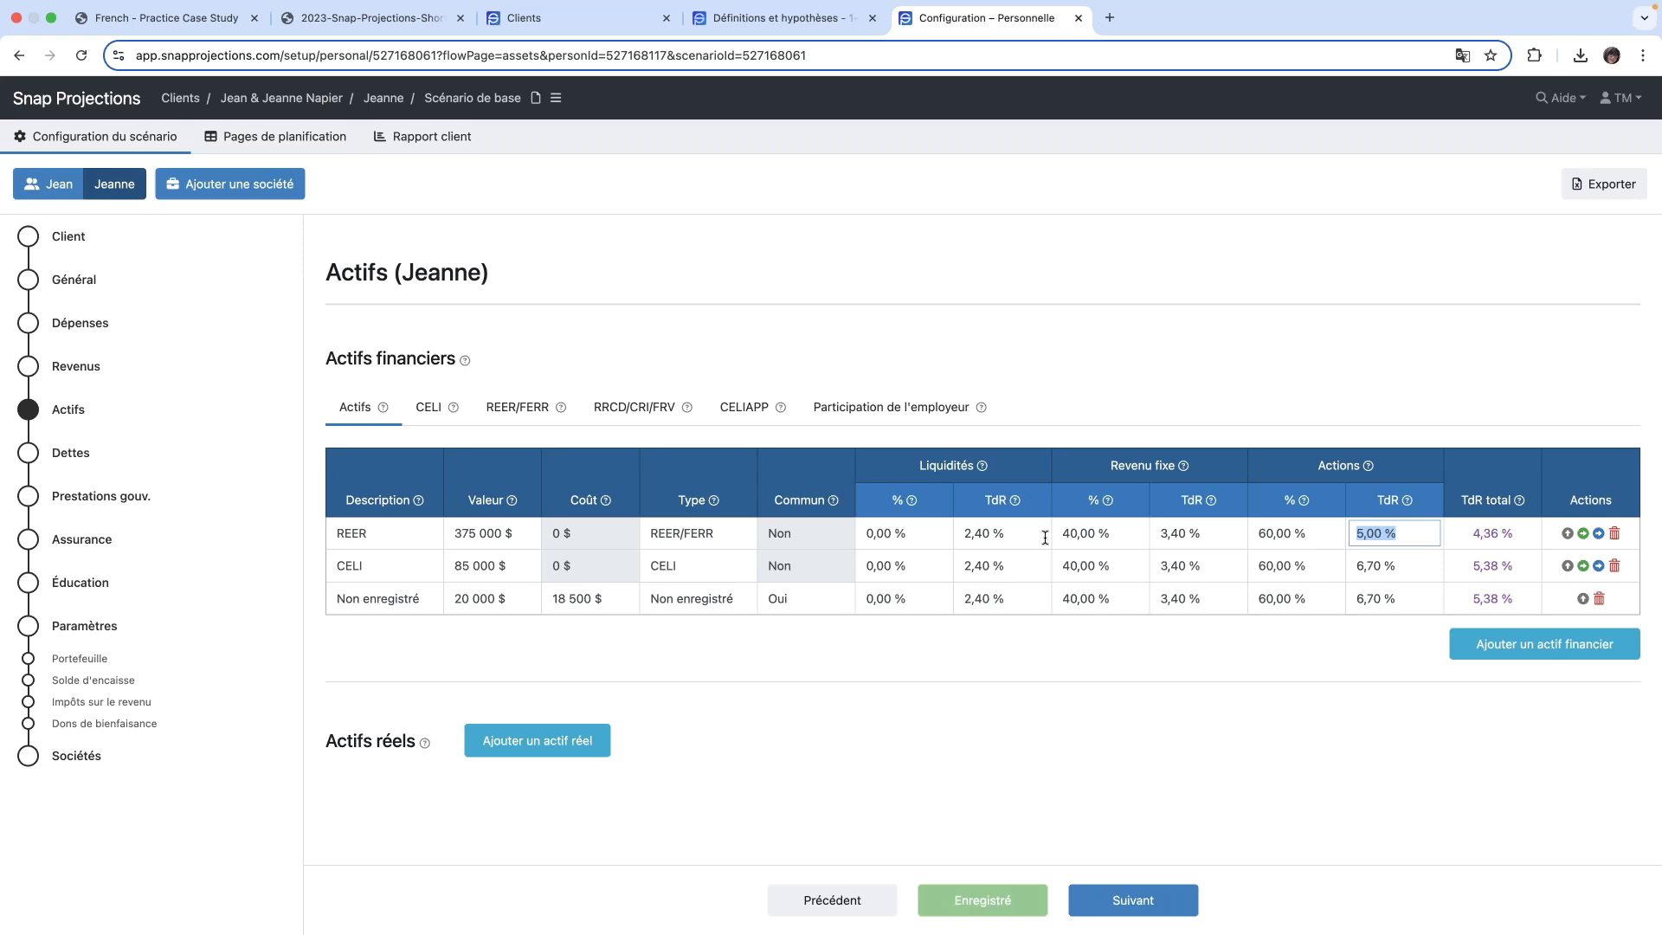
type("6,7%")
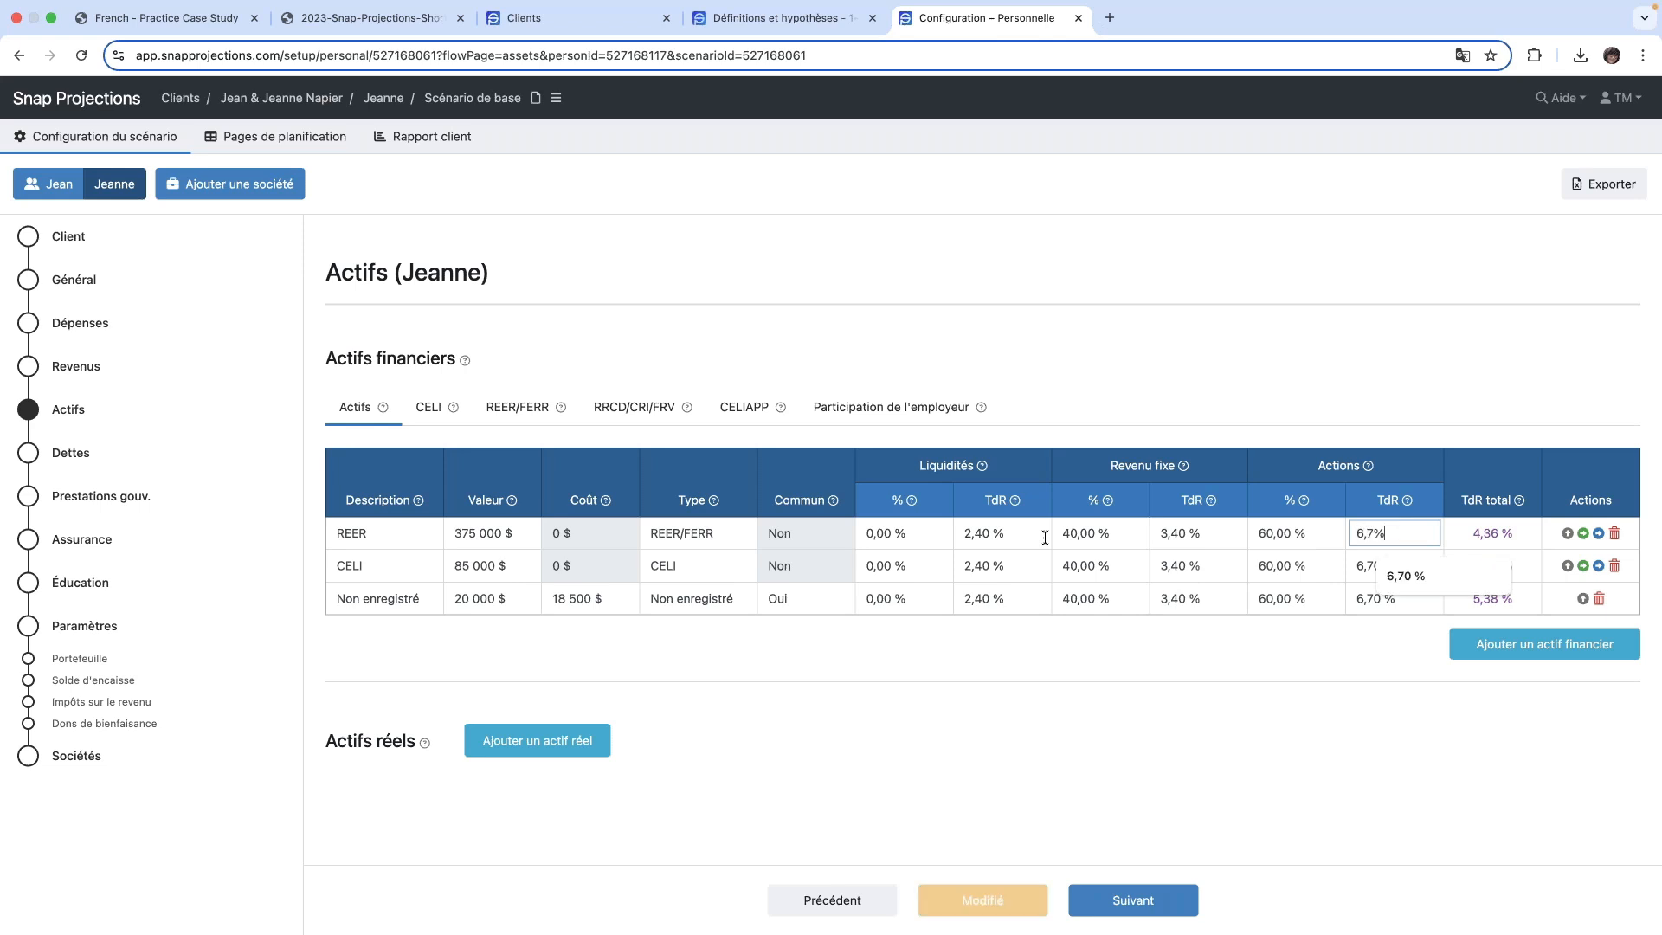
key("Tab")
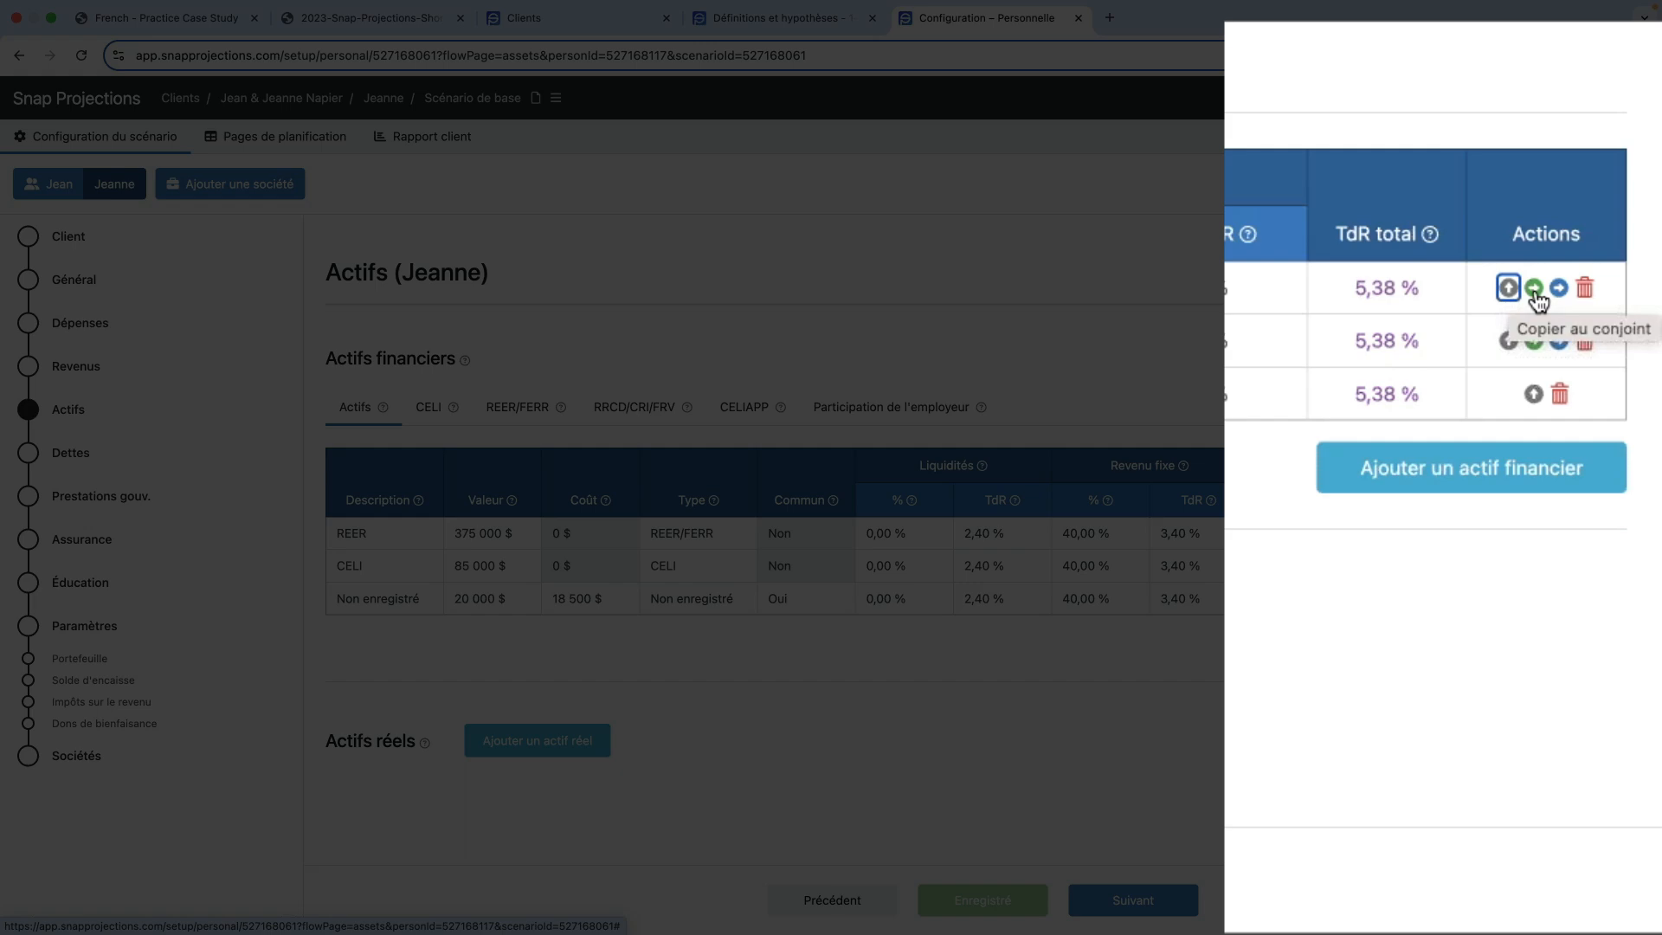
- Copy the REER and CELI assets to the other spouse, confirming each copy
left_click(1536, 293)
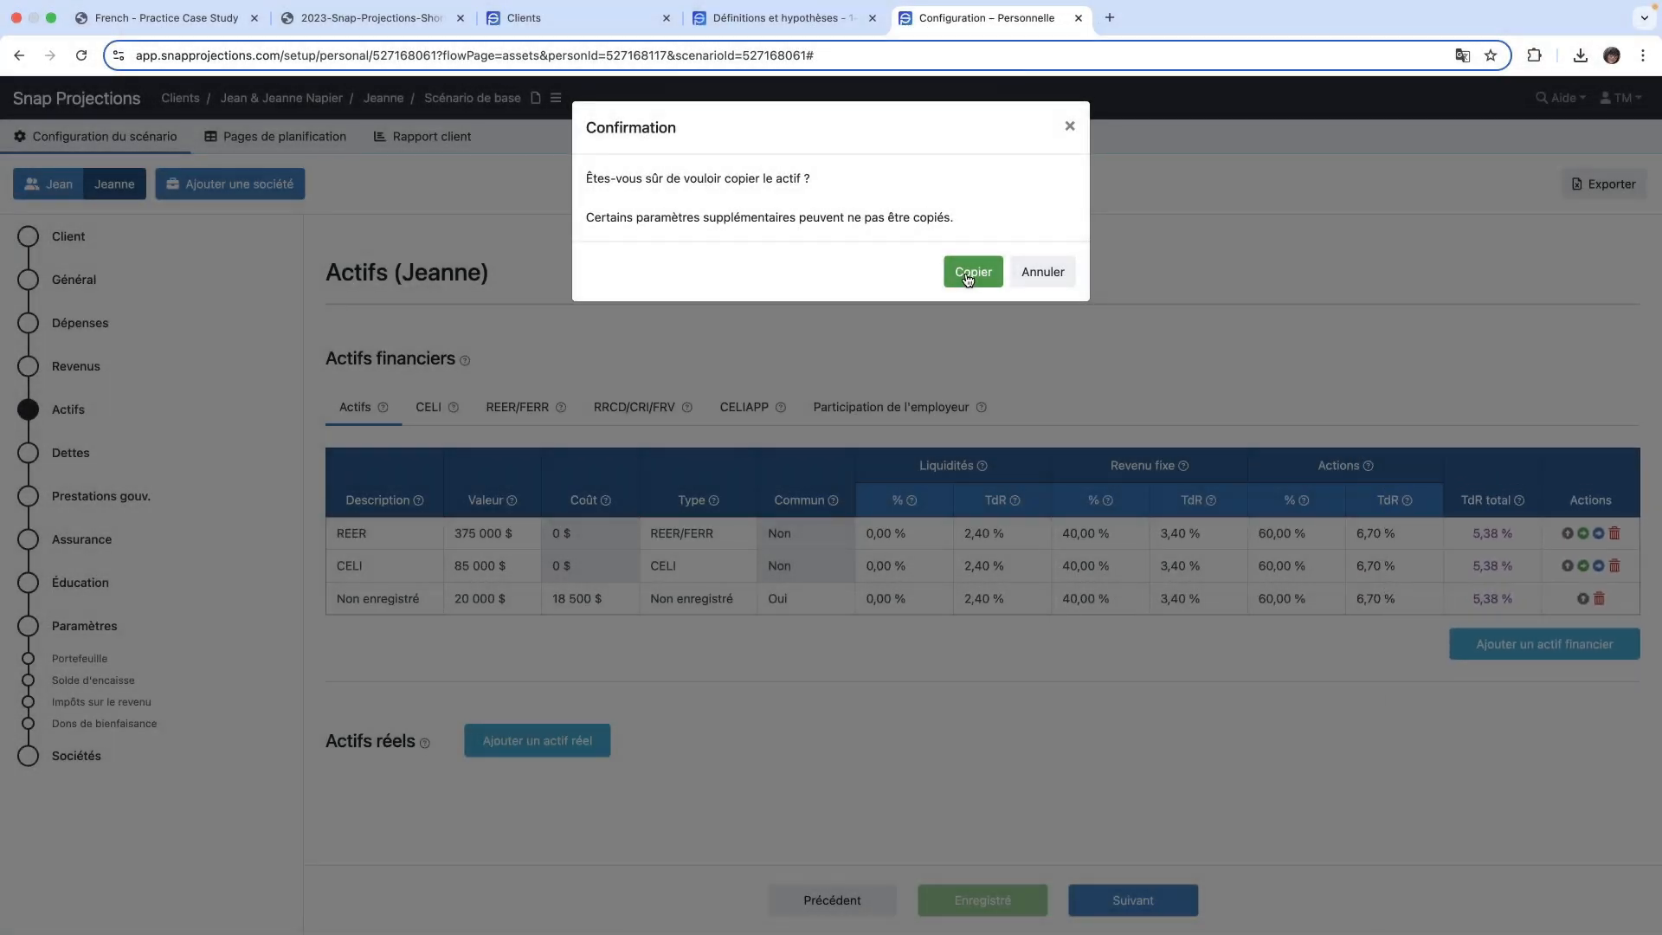
left_click(967, 275)
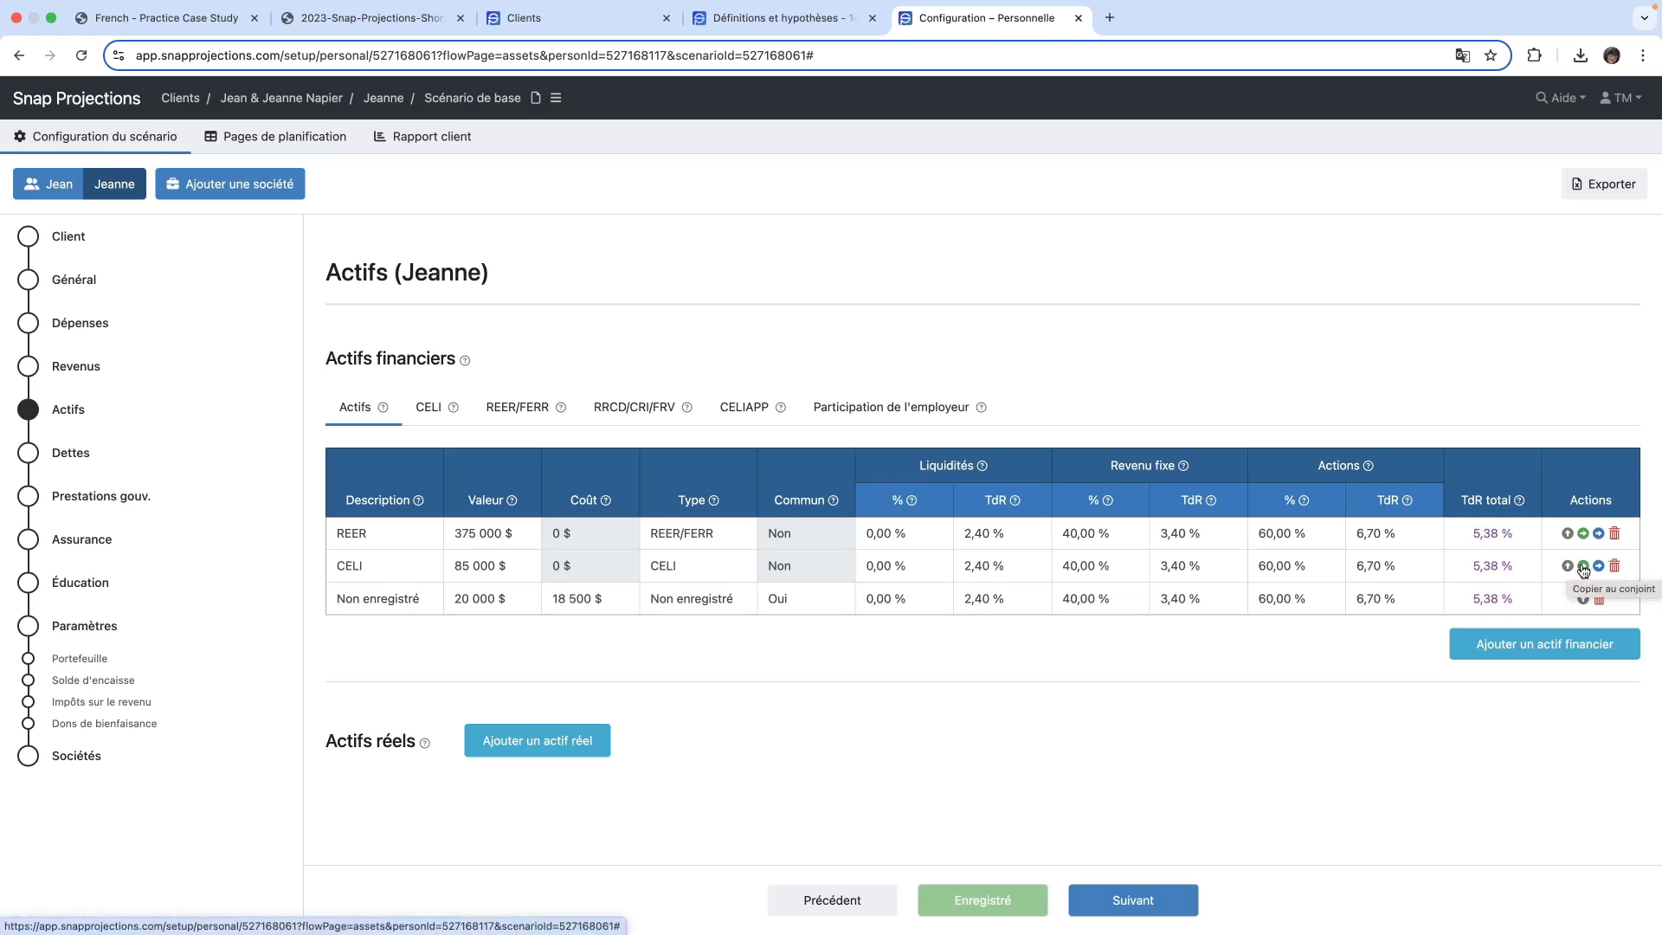
left_click(1584, 566)
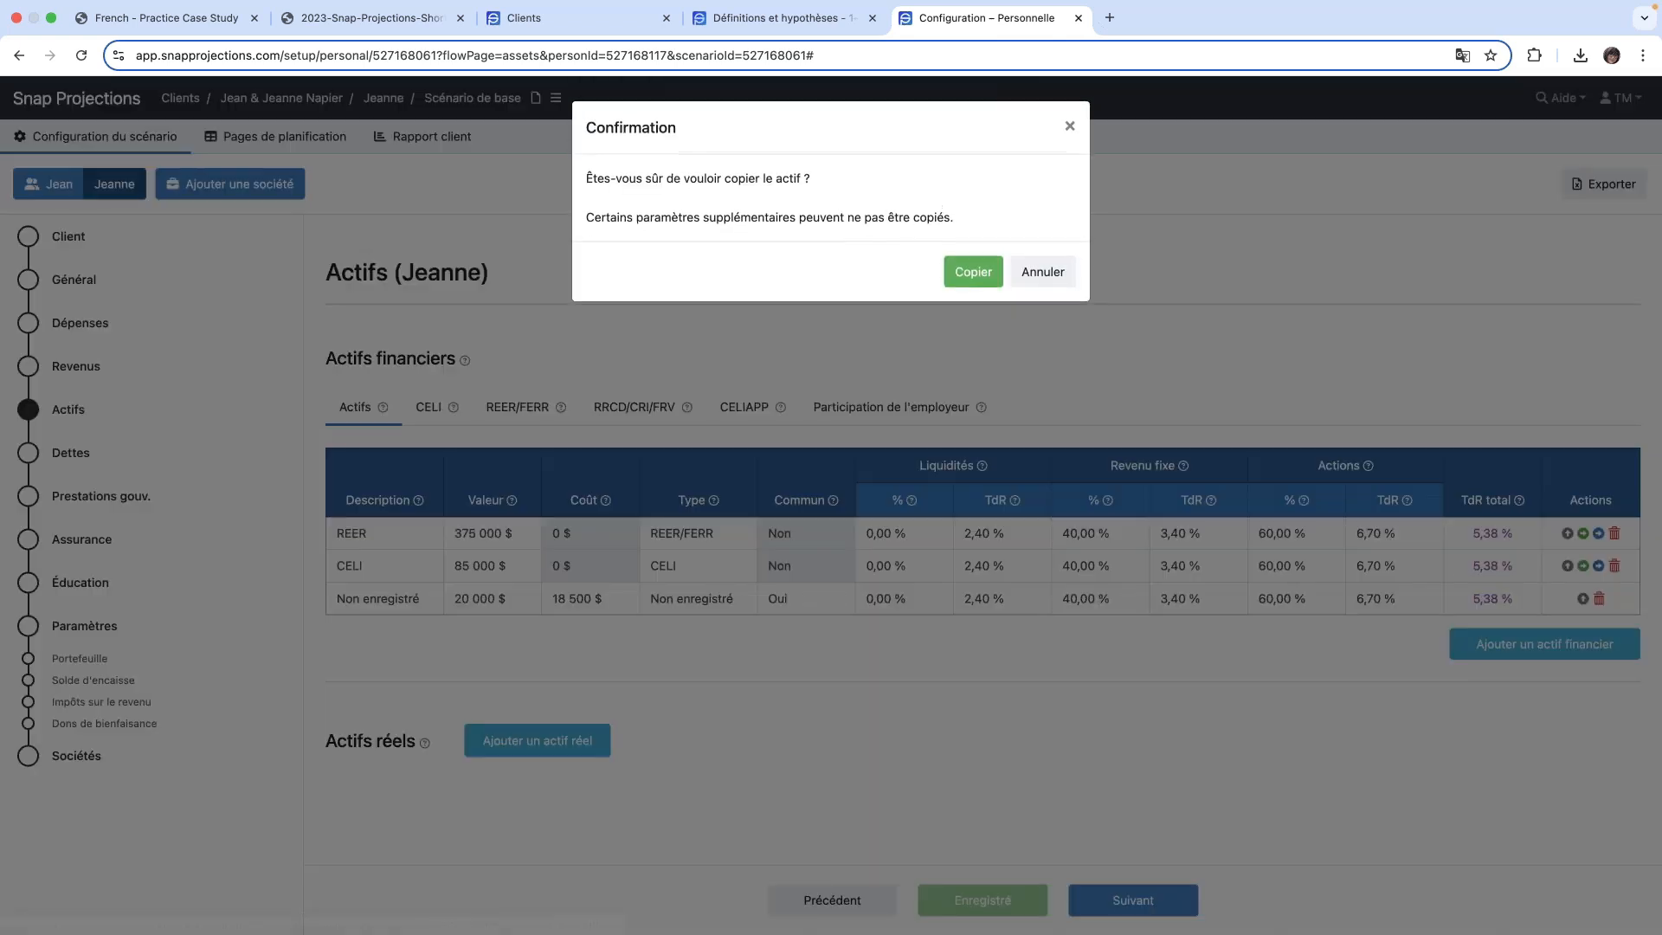
left_click(965, 277)
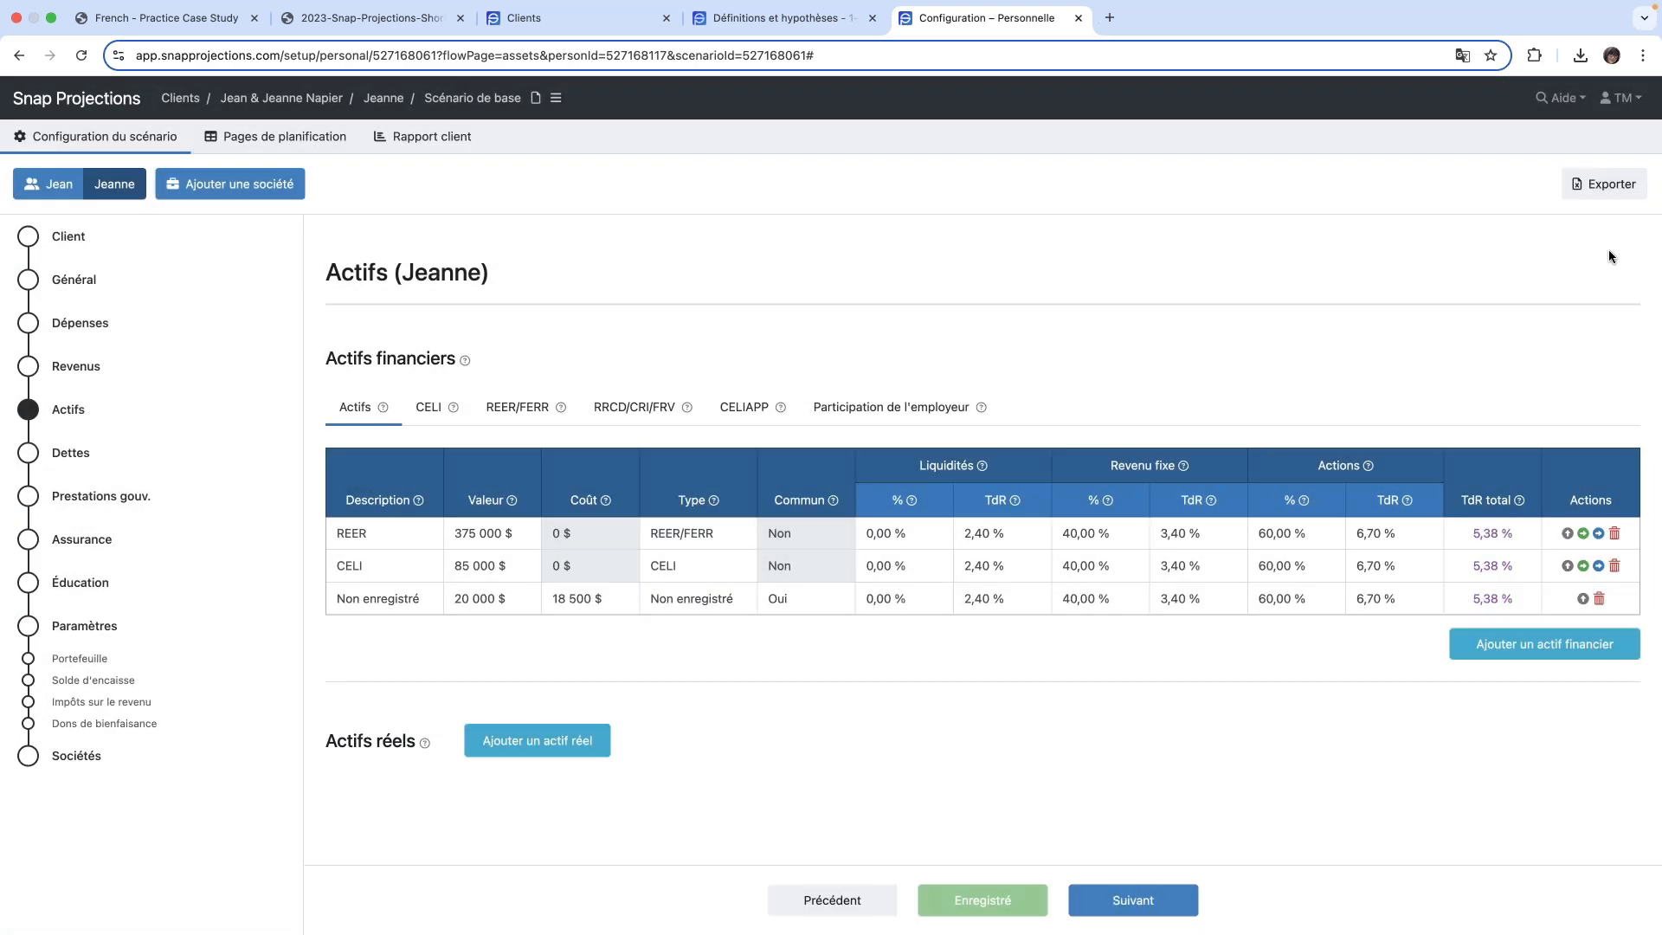
- Switch to the other spouse's Actifs page and delete the Défaut financial asset
left_click(54, 187)
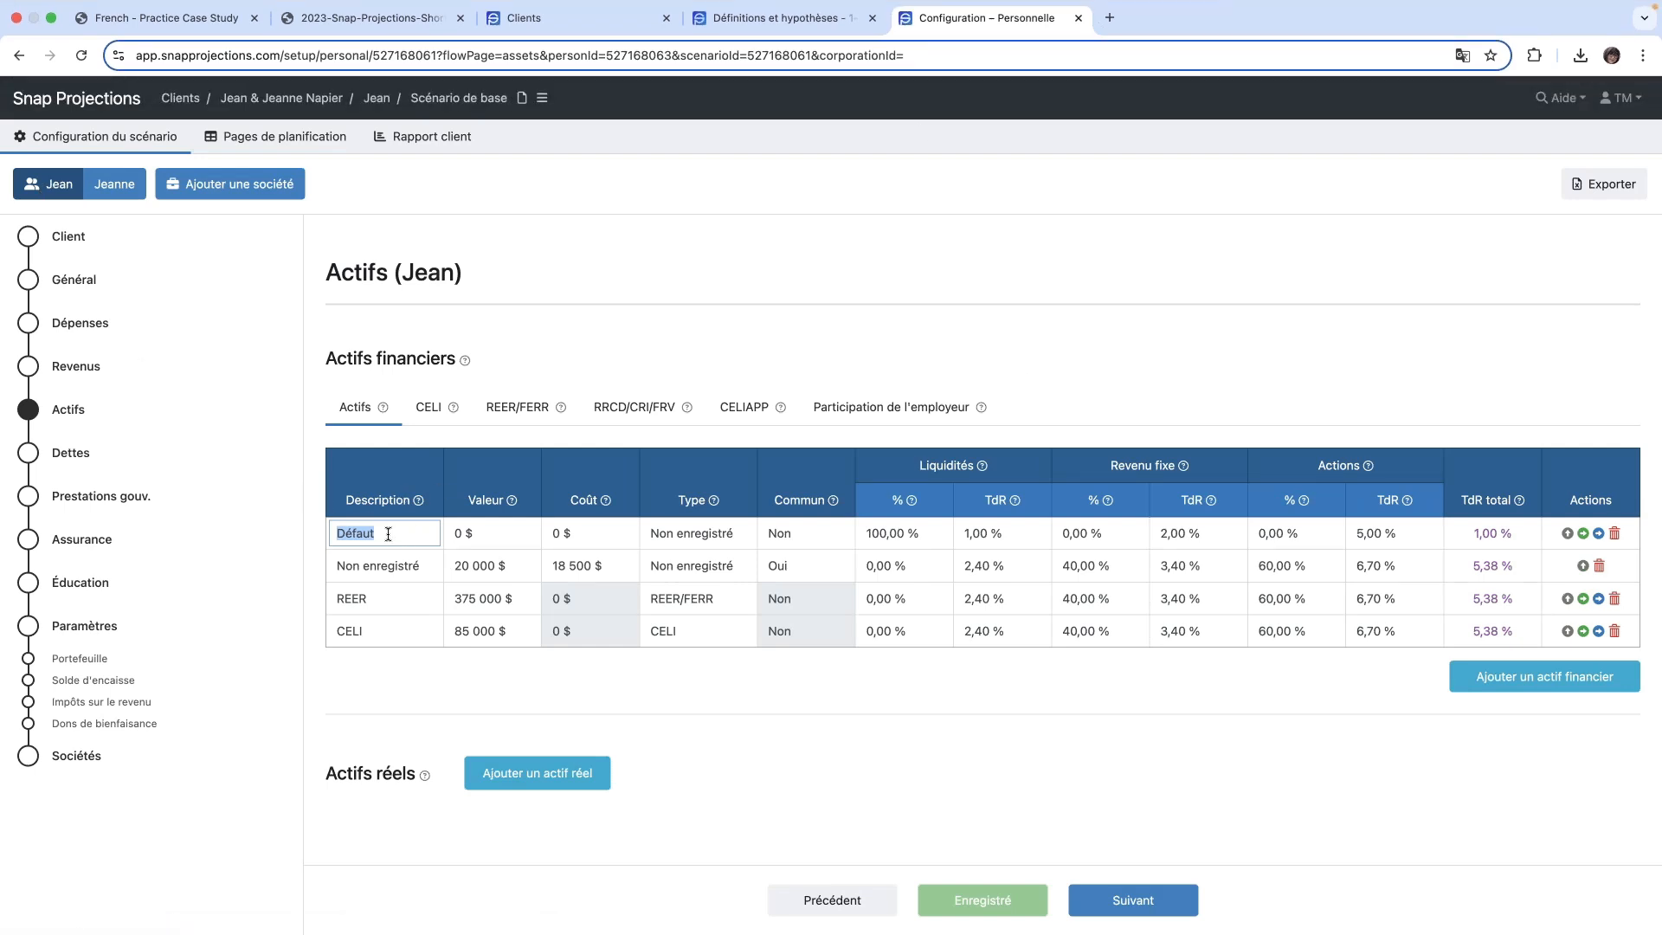
left_click(1614, 534)
left_click(956, 280)
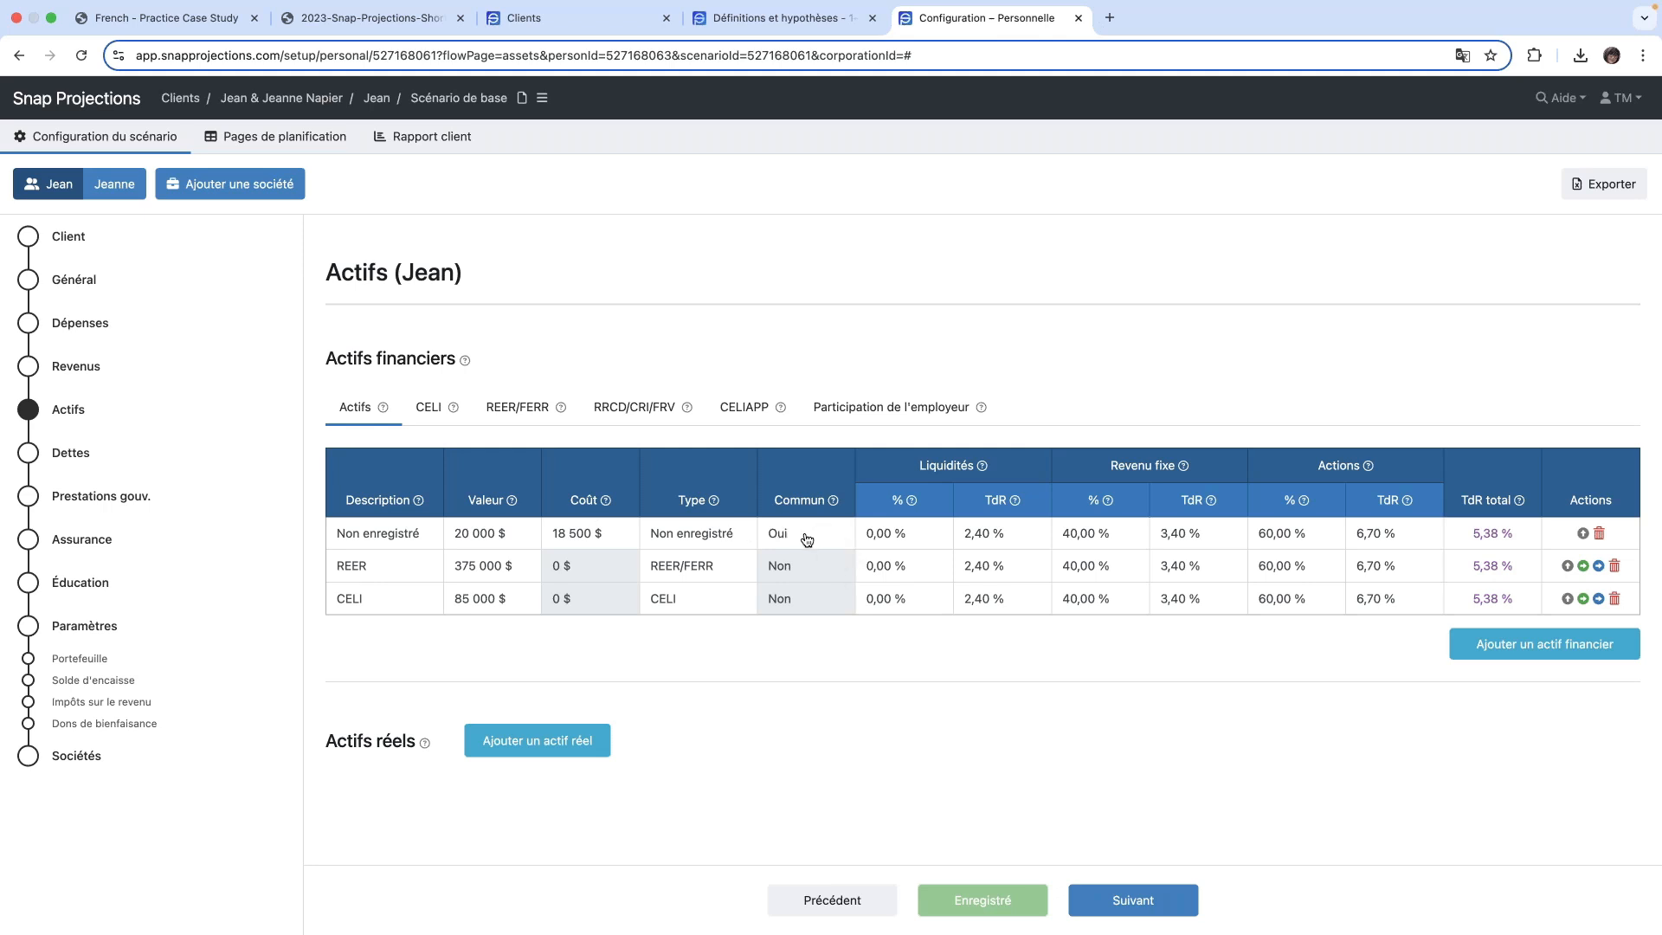
- Set the value of this spouse's REER asset to 150 000 $
left_click(512, 566)
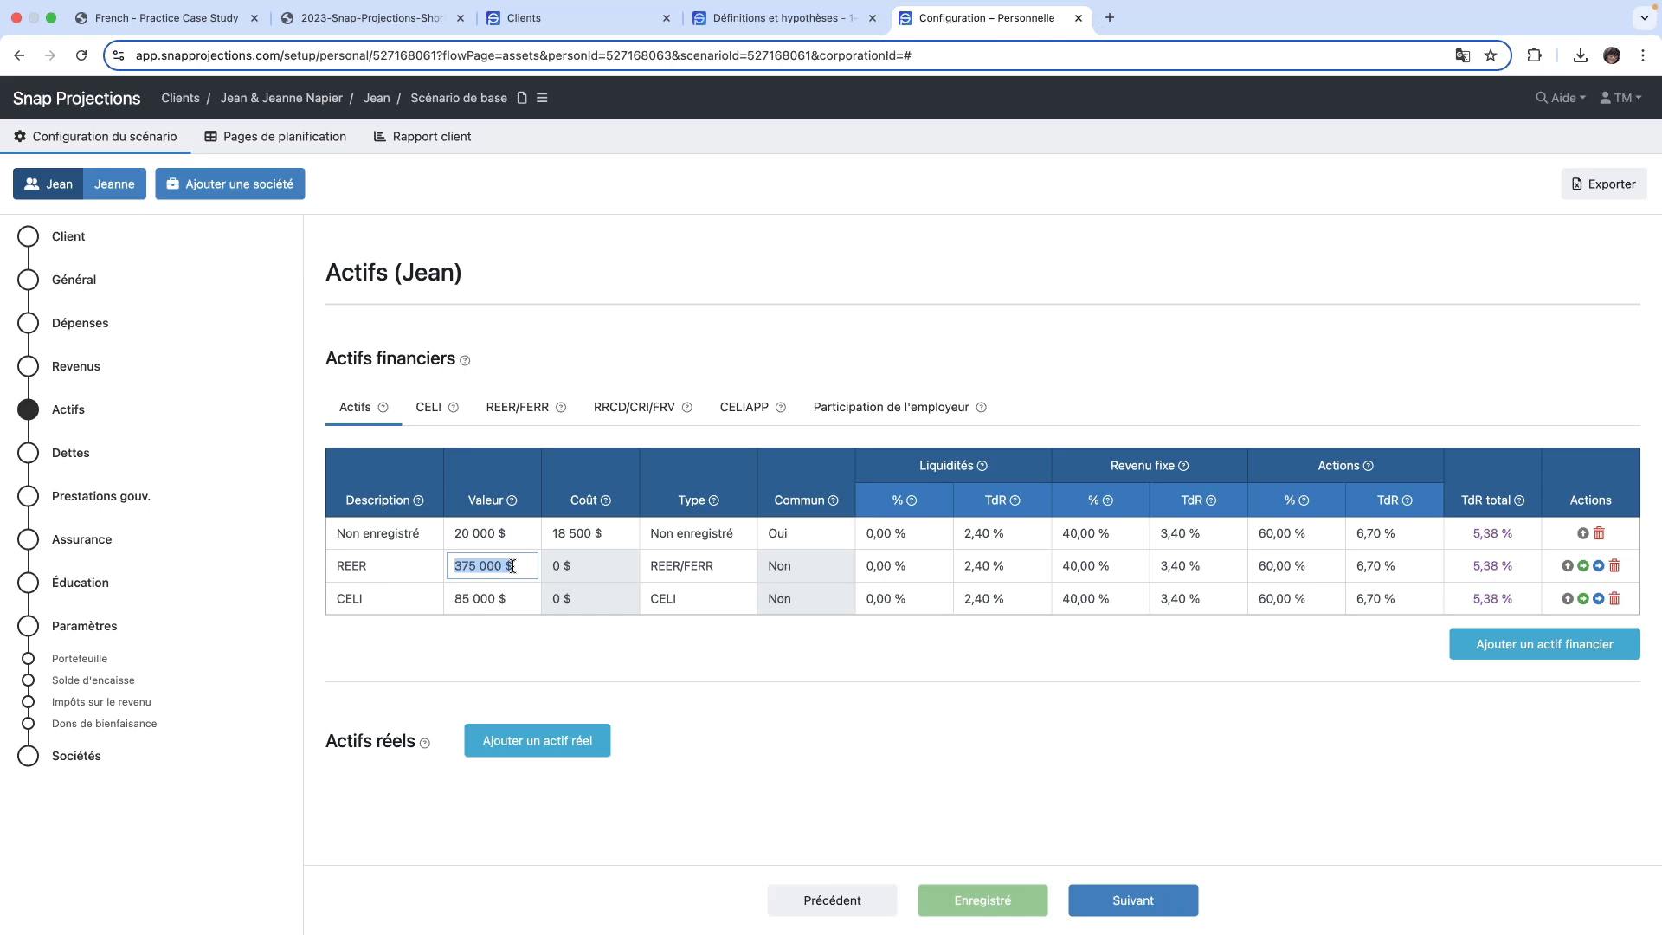
key("BackSpace")
type("150000")
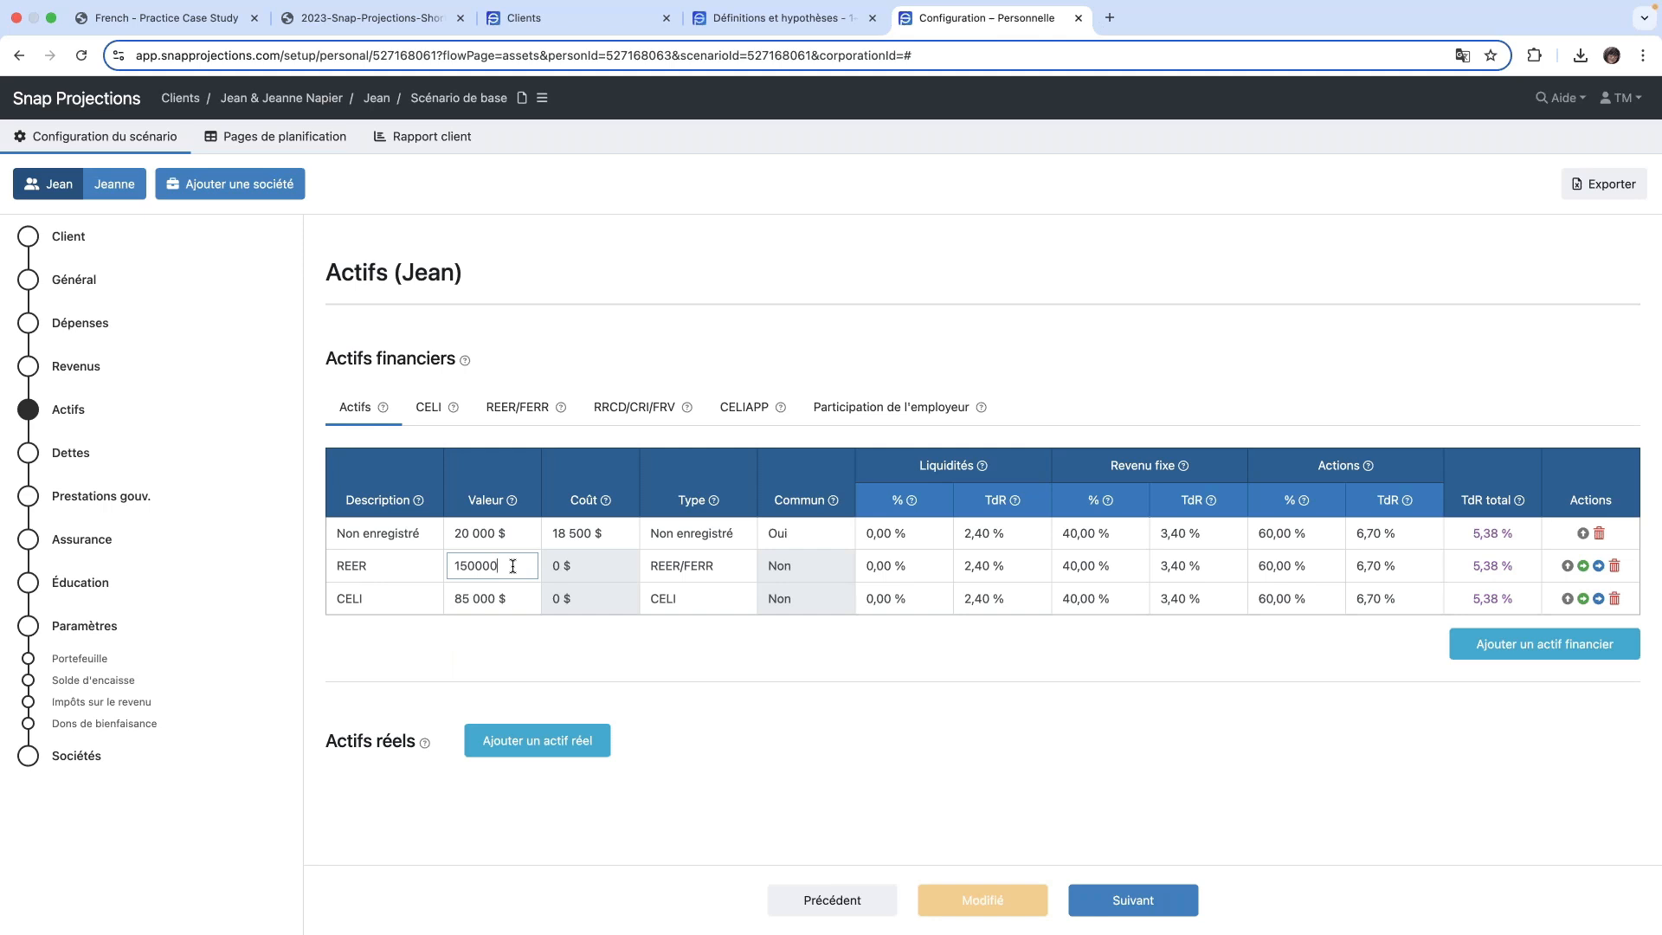
key("Tab")
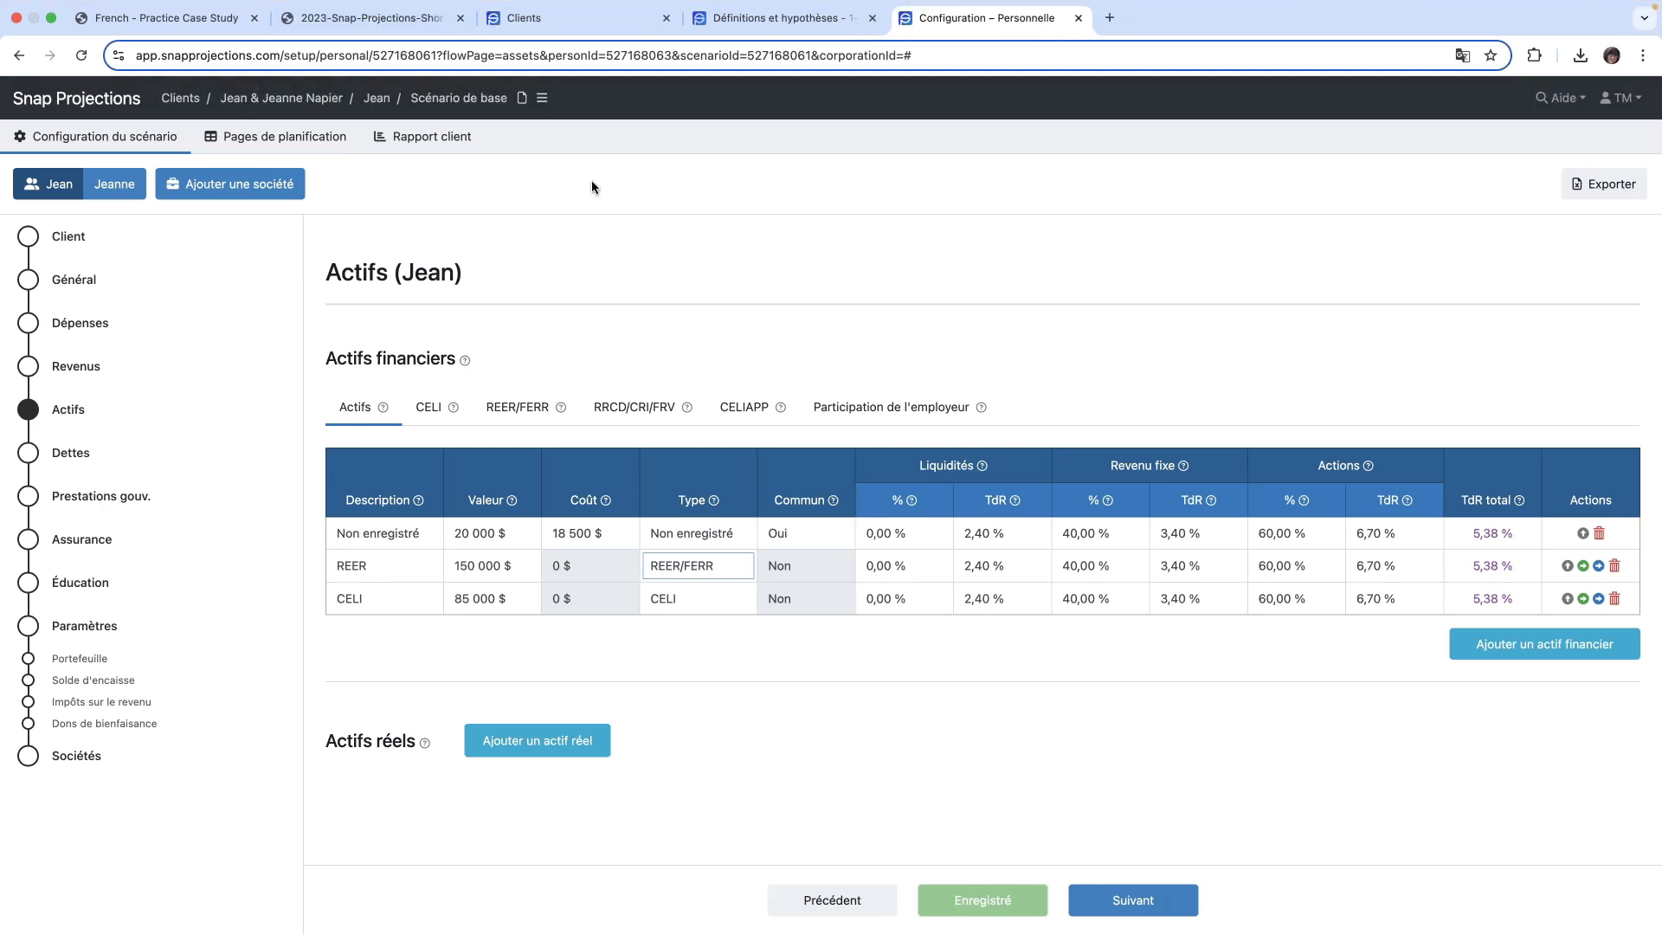
- Move the REER and CELI assets above the Non enregistré asset and save the new order
left_click(1567, 565)
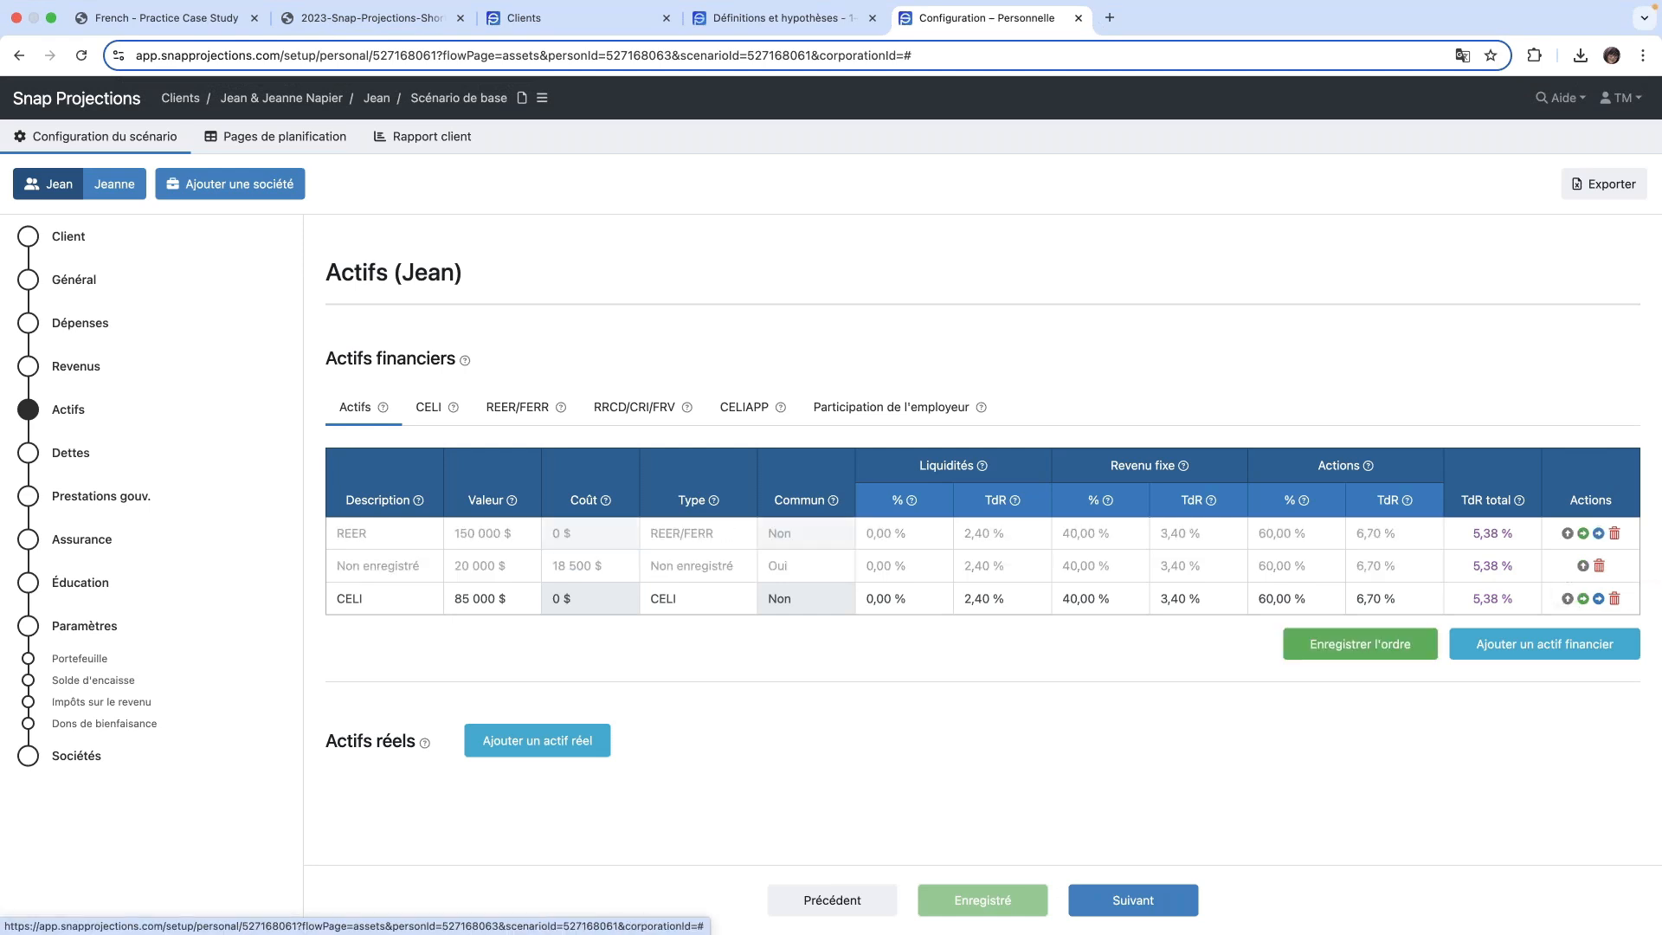
left_click(1567, 598)
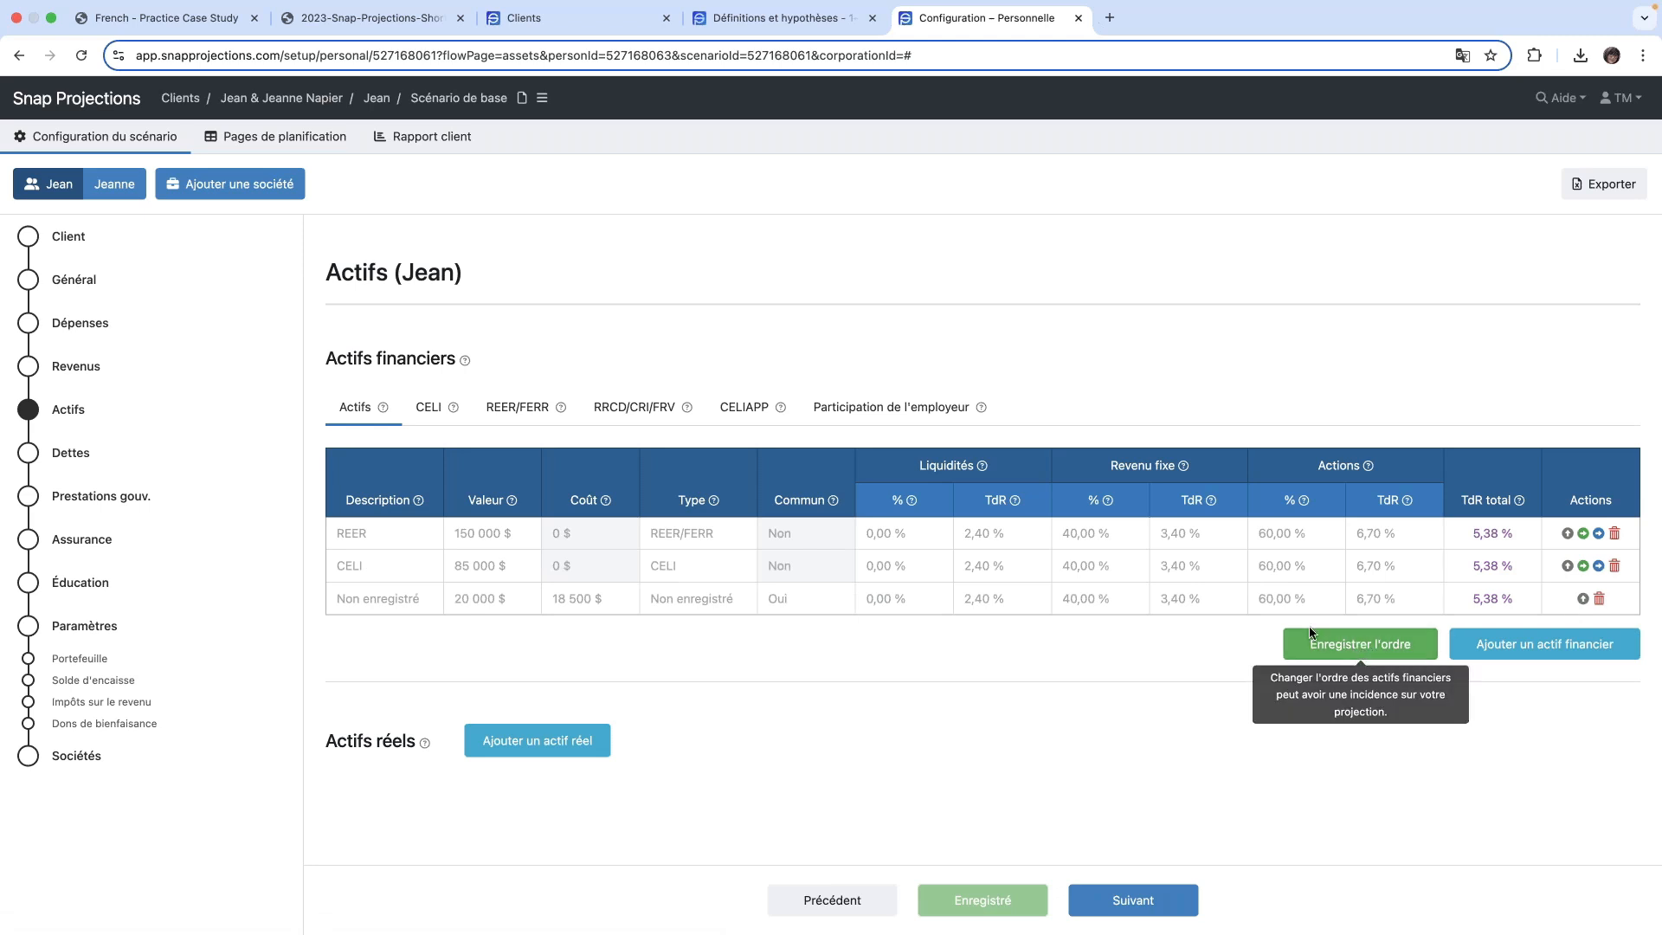
left_click(1355, 646)
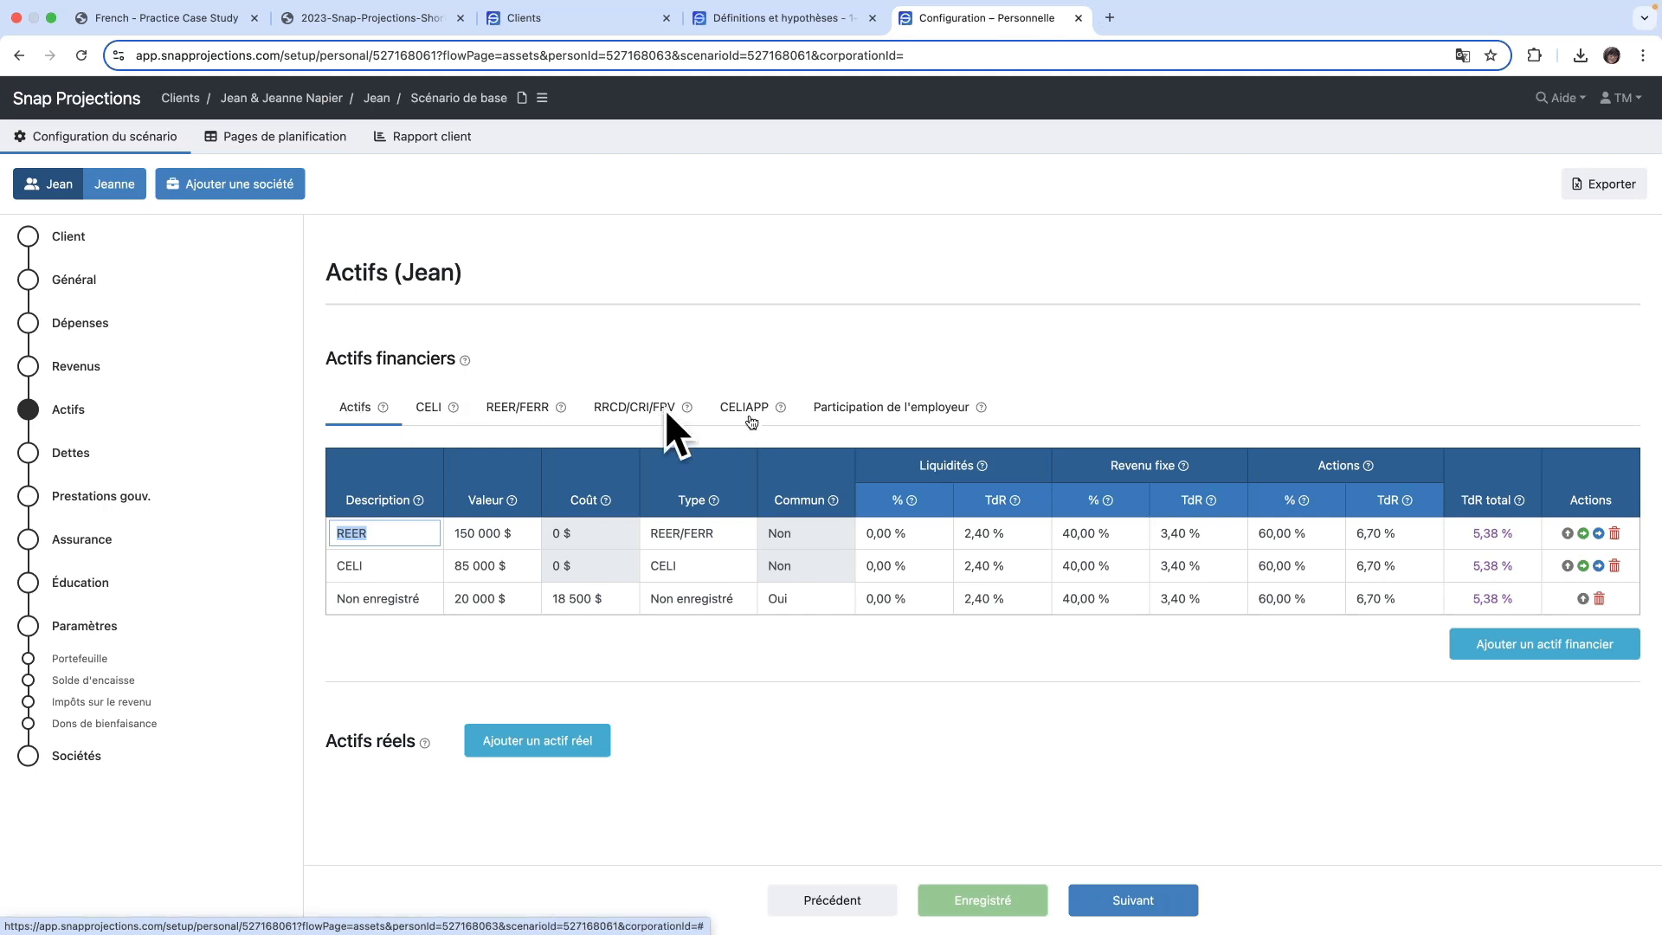
- Review the CELI contribution room, and set this spouse's REER contribution room for 2025 to 20 000 $
left_click(427, 410)
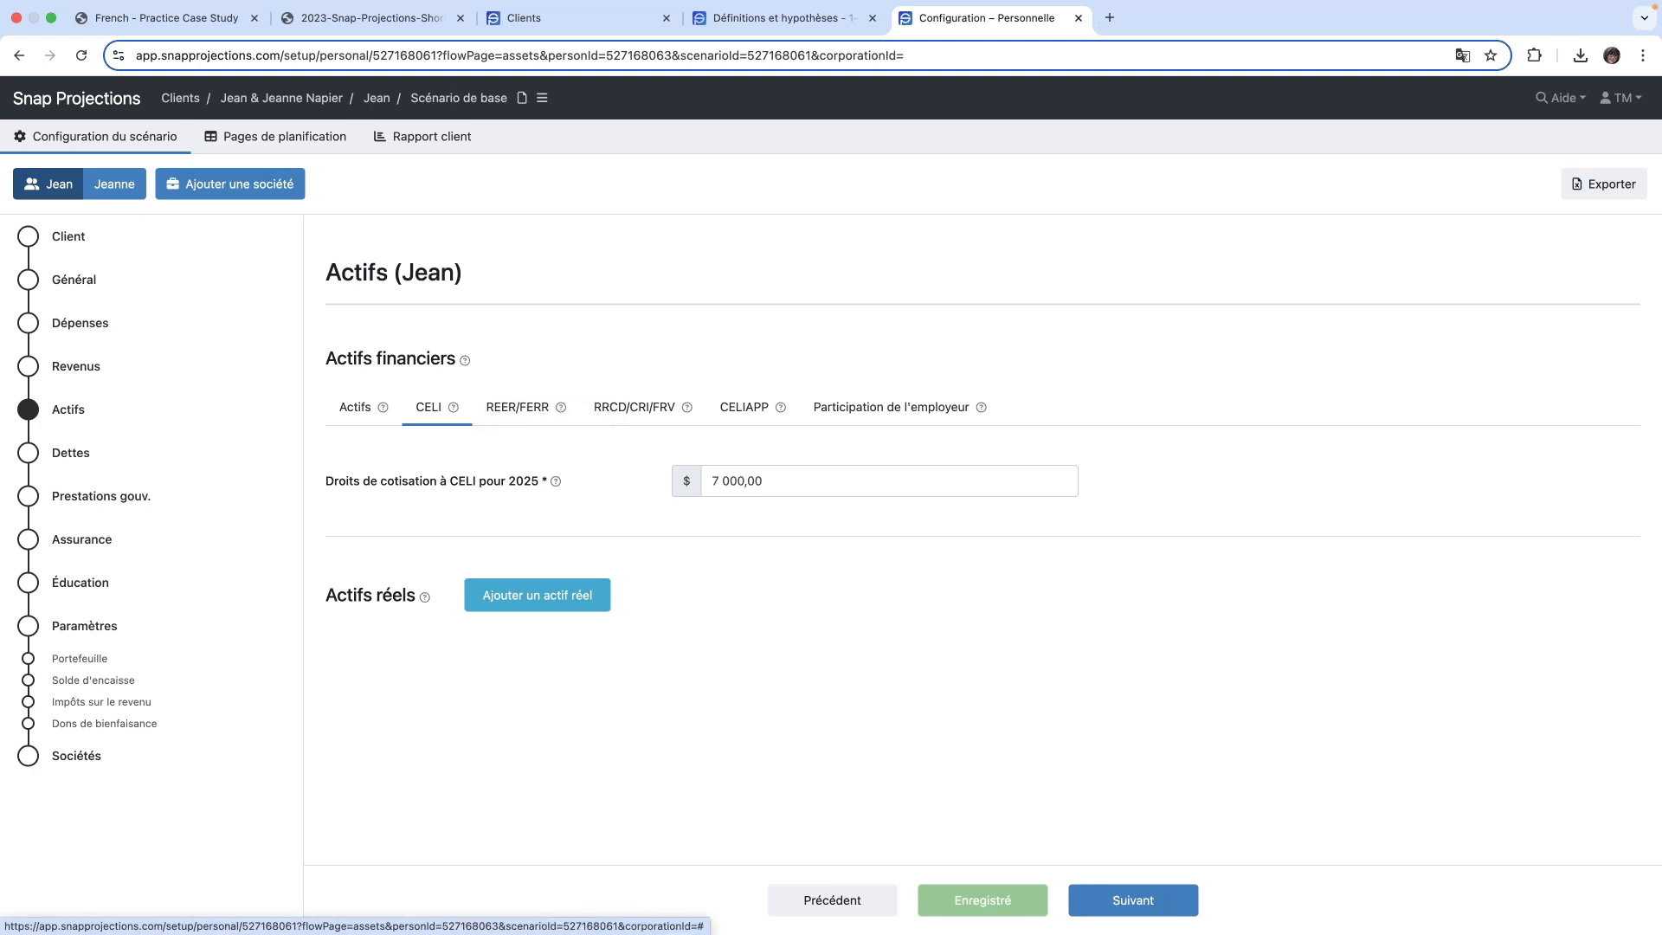
left_click(519, 413)
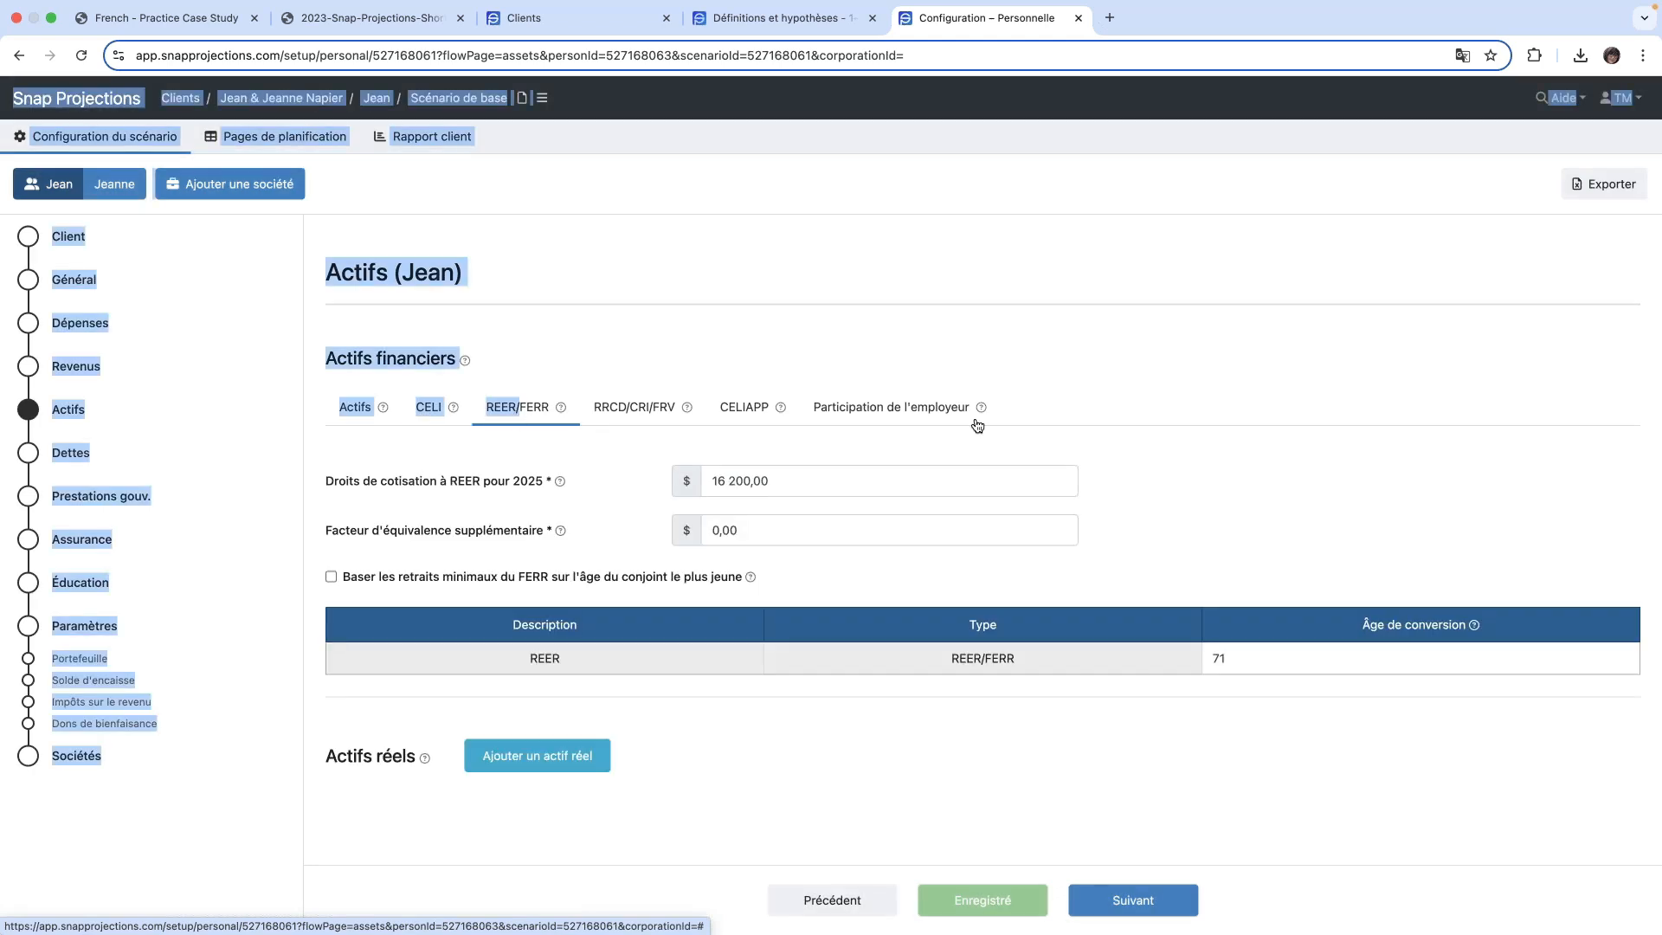
left_click(1181, 494)
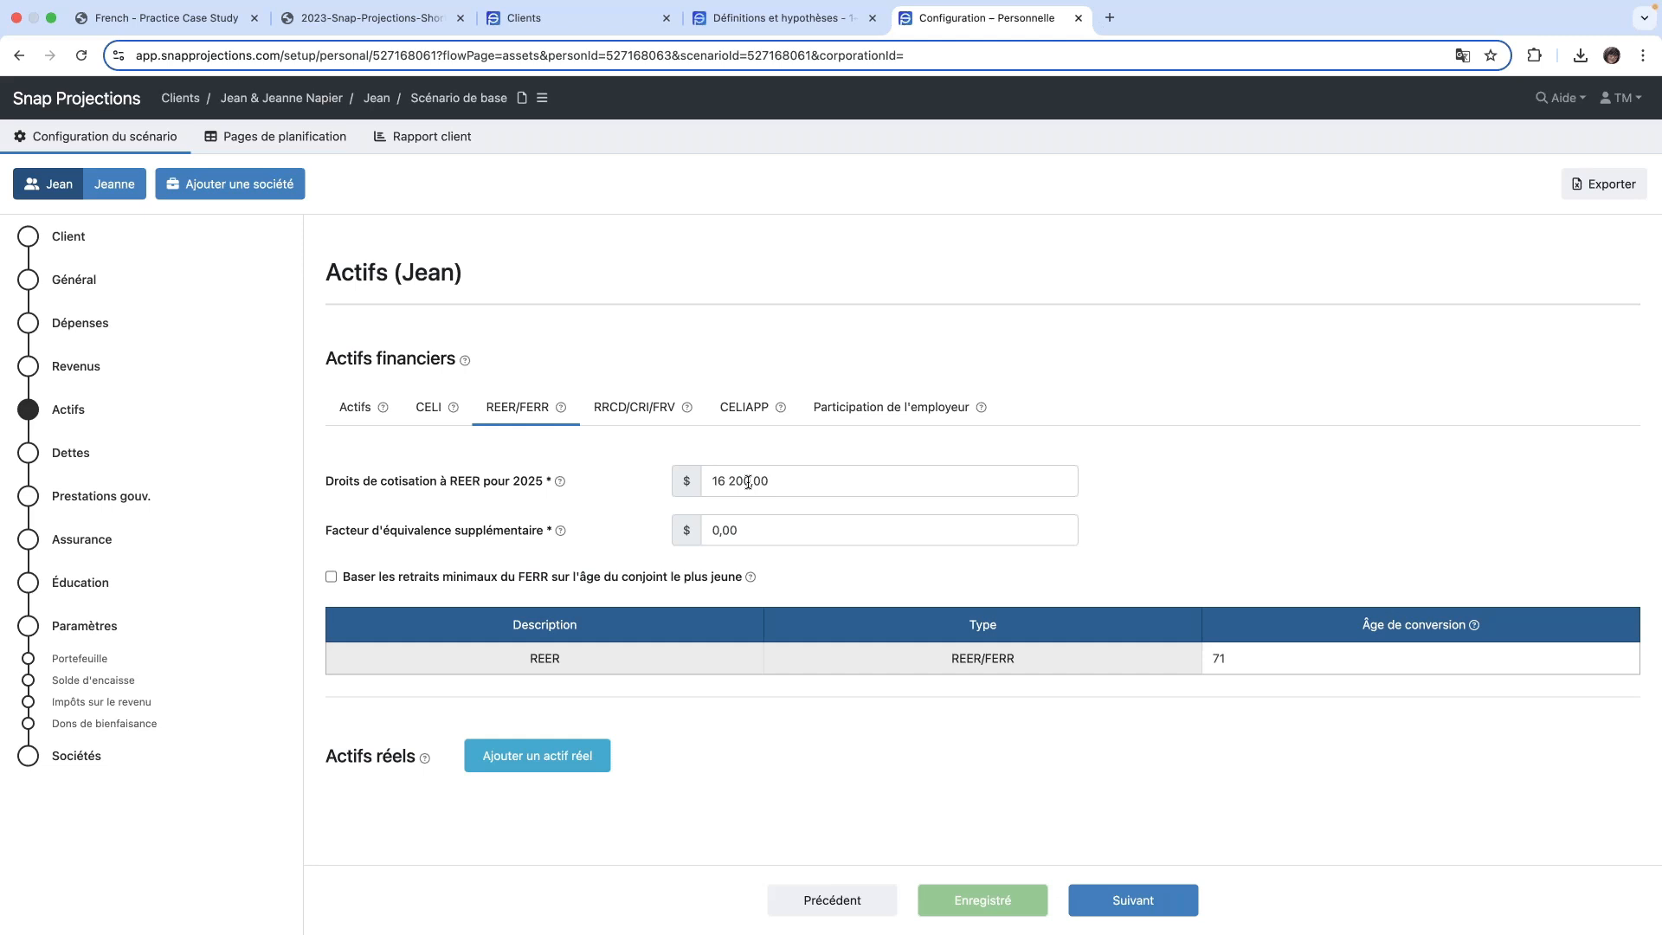
left_click(791, 482)
left_click(821, 485)
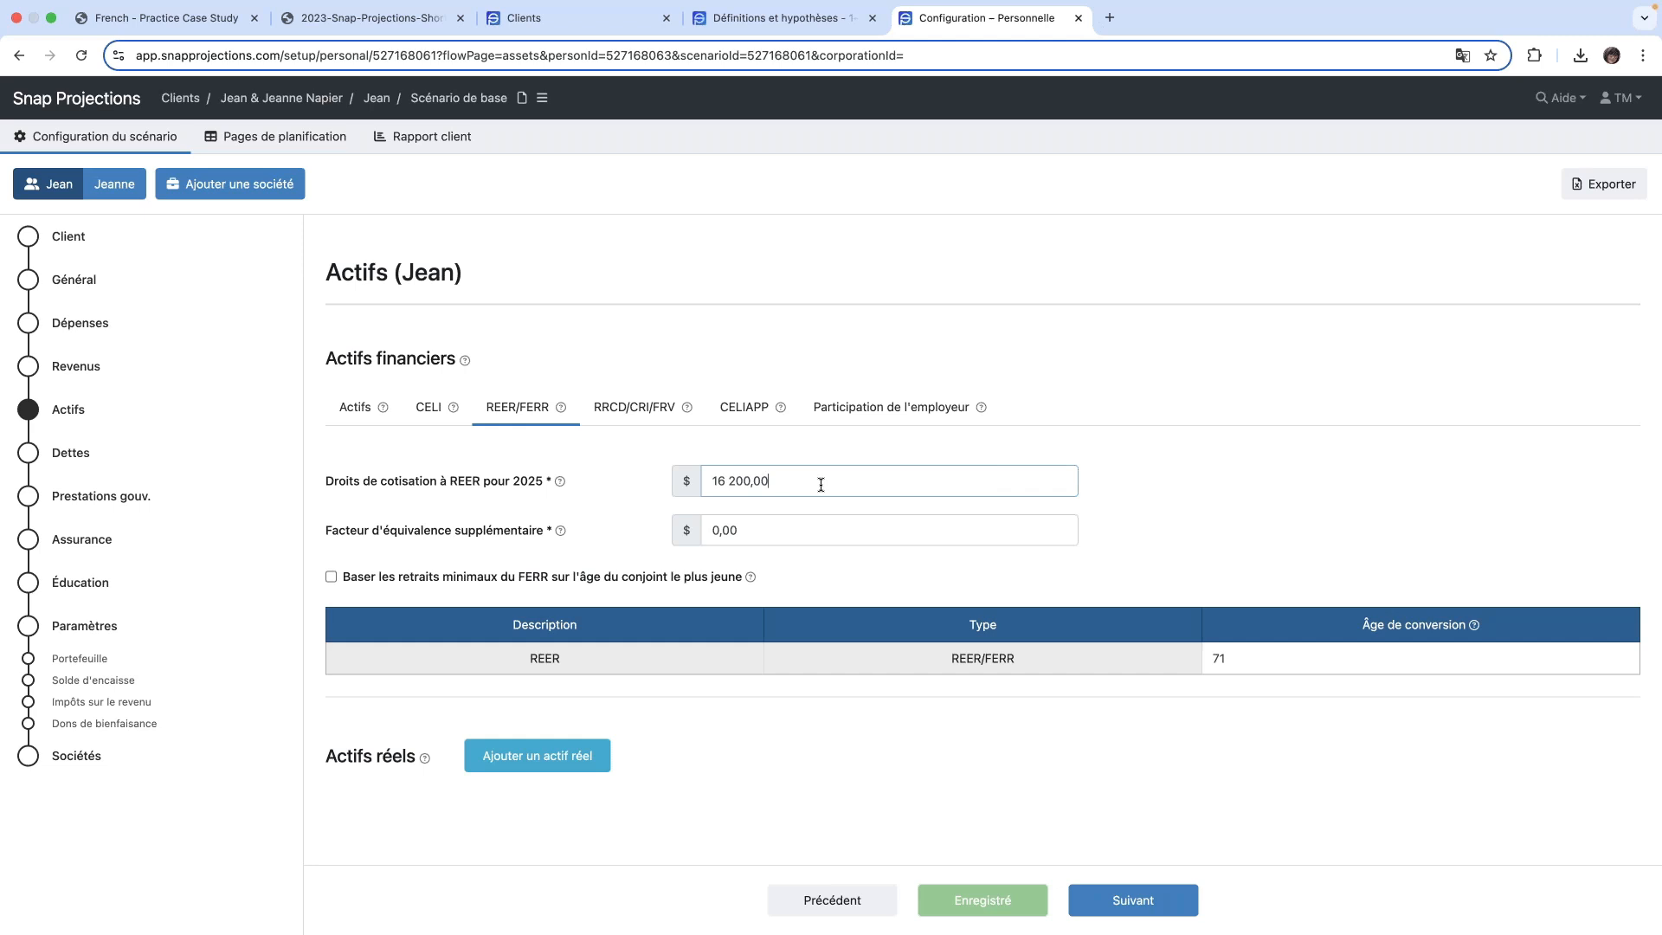
key("BackSpace")
key("BackSpace")
key("BackSpace")
key("BackSpace")
key("BackSpace")
key("BackSpace")
key("BackSpace")
key("BackSpace")
key("BackSpace")
type("20000")
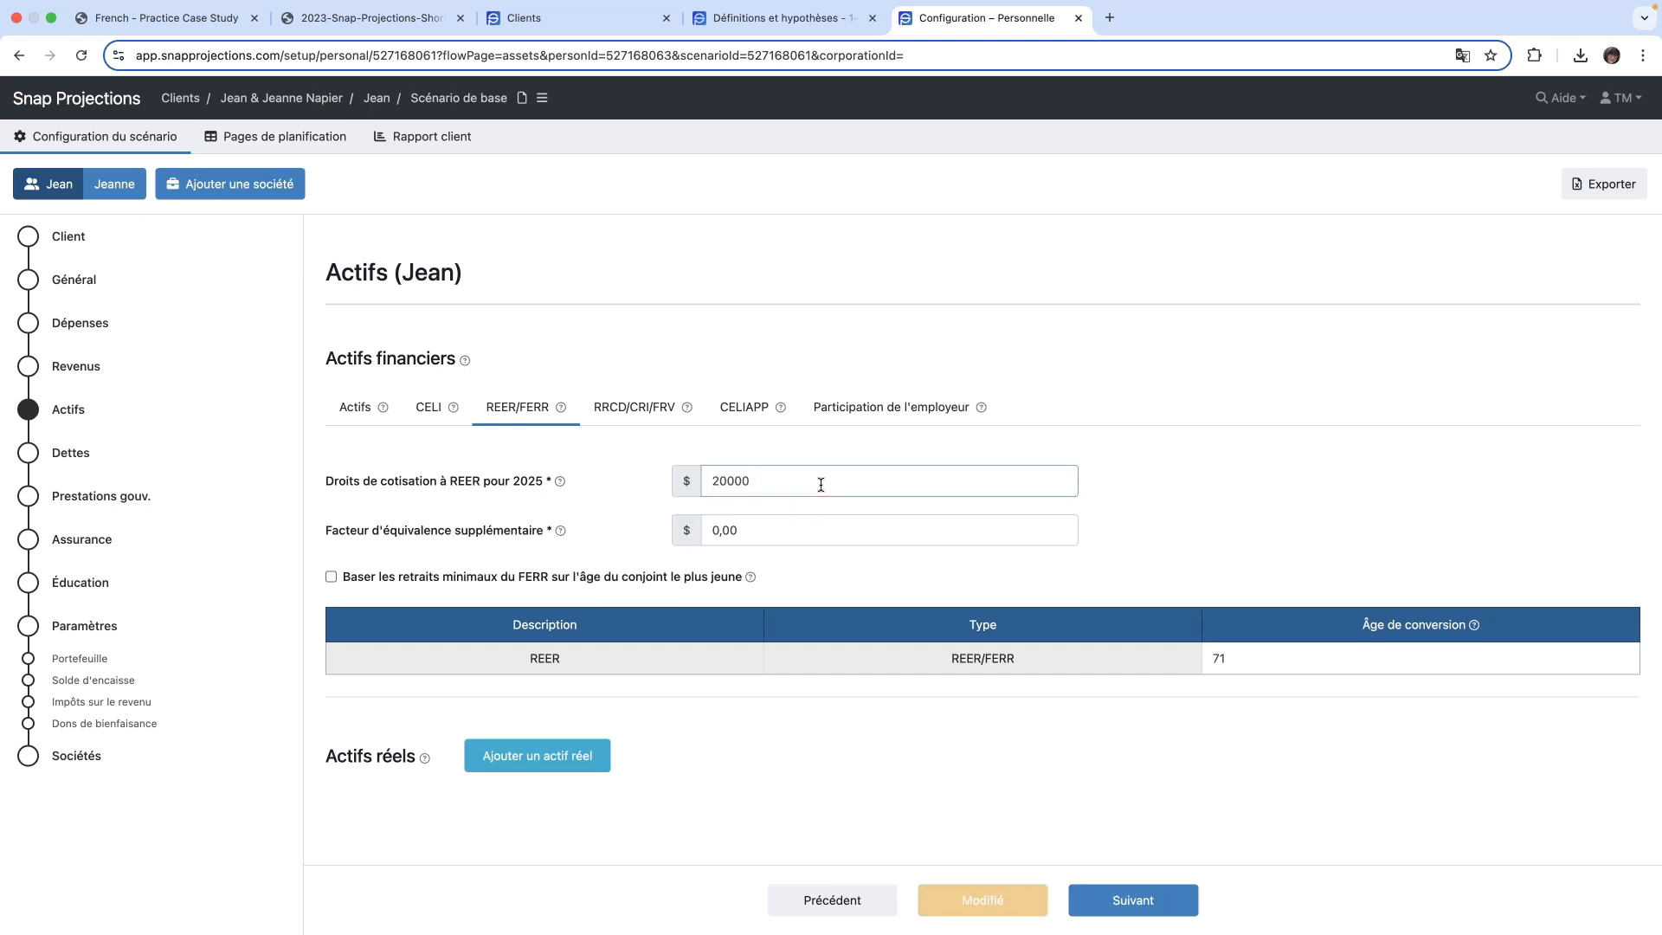
key("Tab")
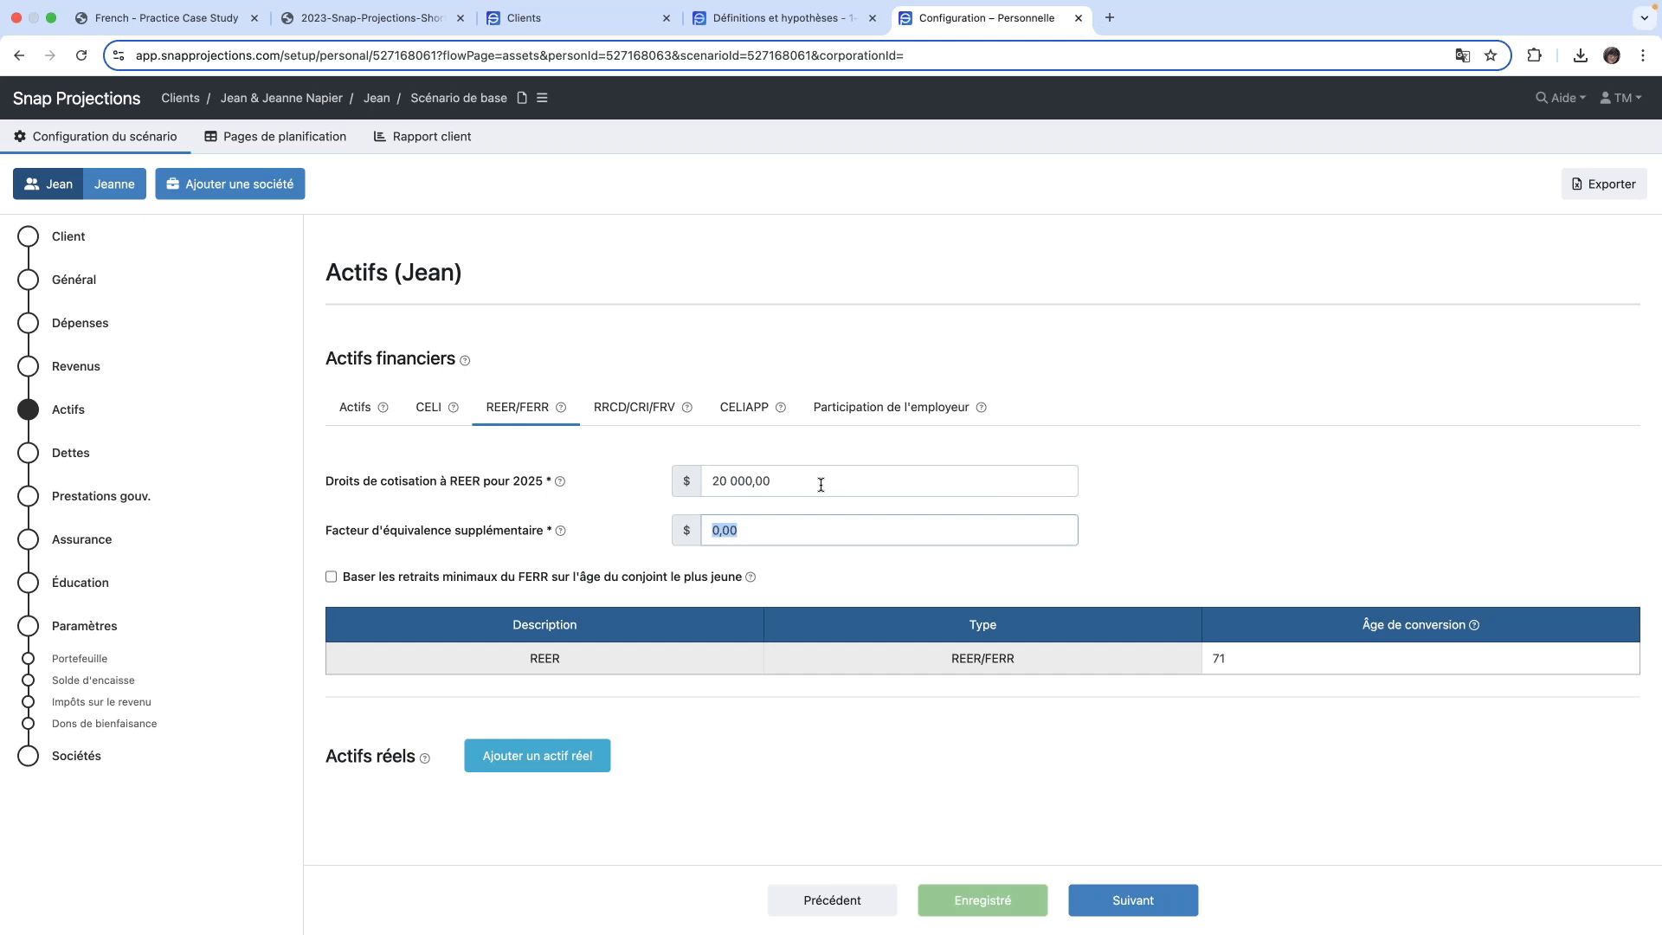
- Switch to the other spouse's assets and set the REER contribution room for 2025 to 20 000 $
left_click(114, 184)
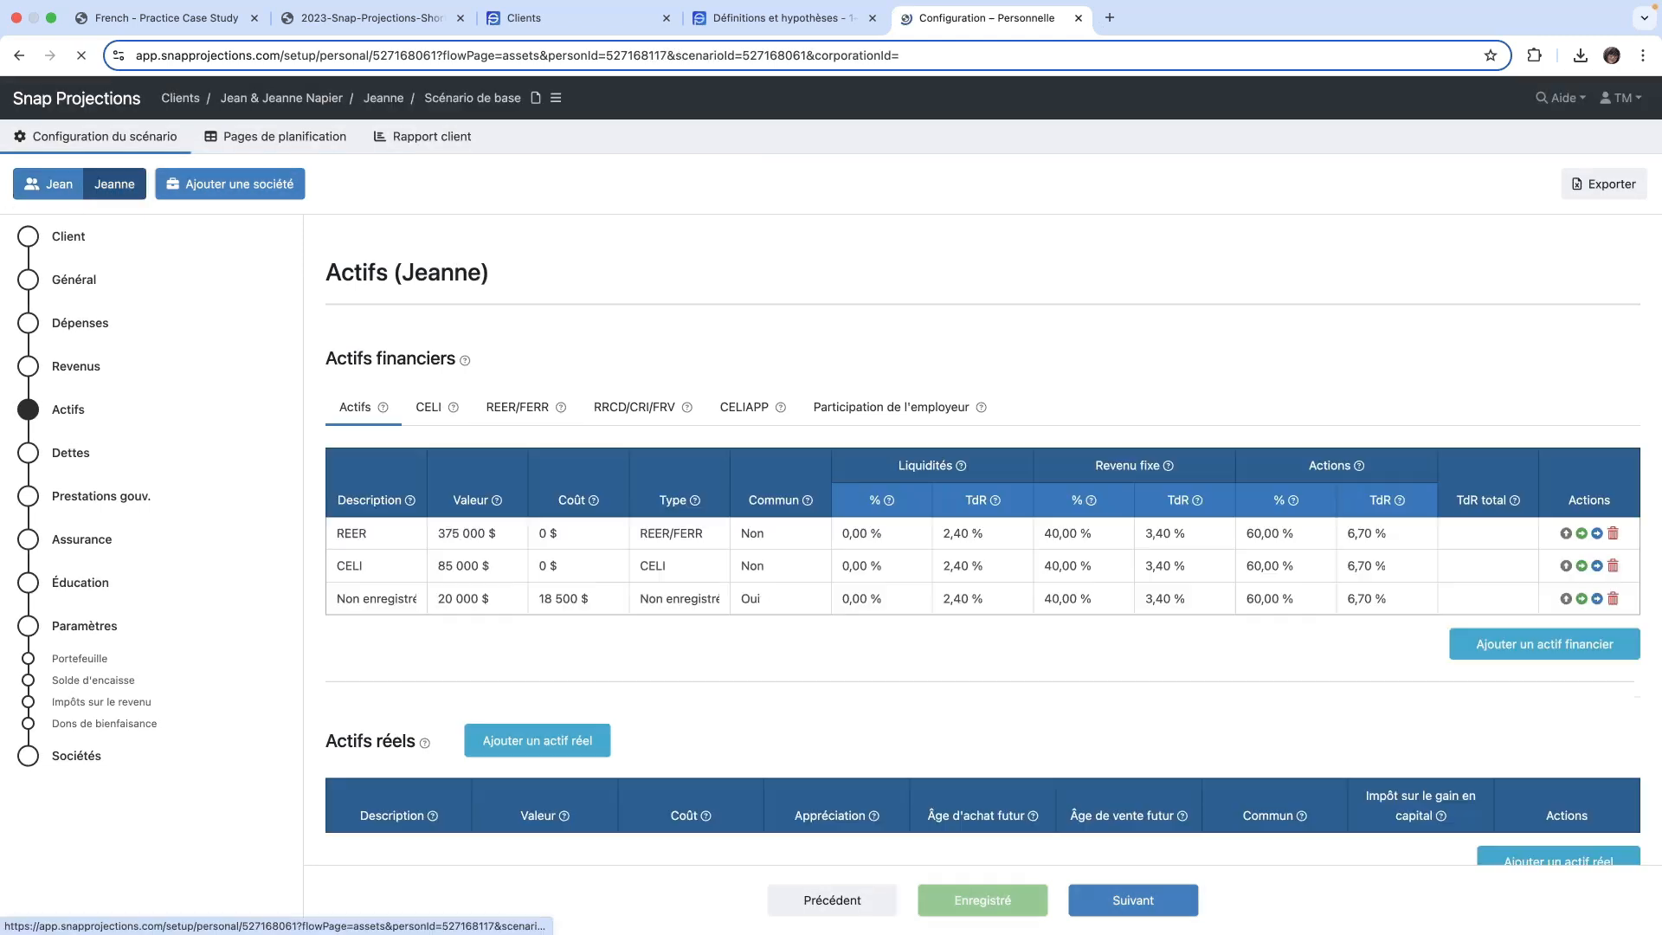
left_click(427, 409)
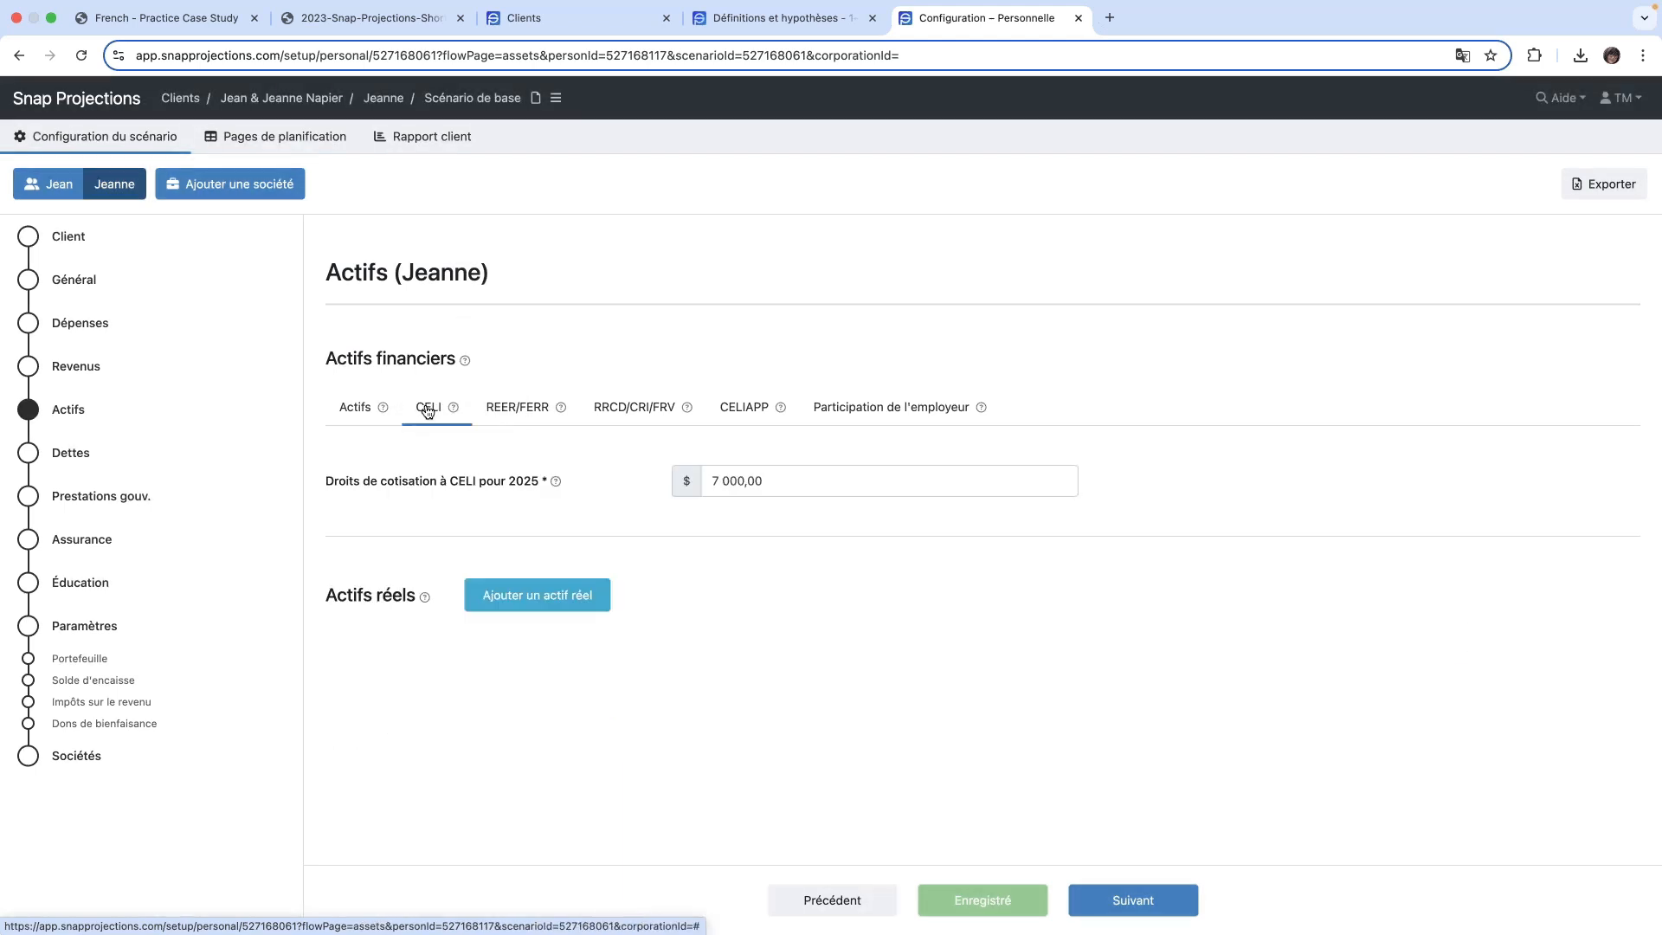
left_click(520, 408)
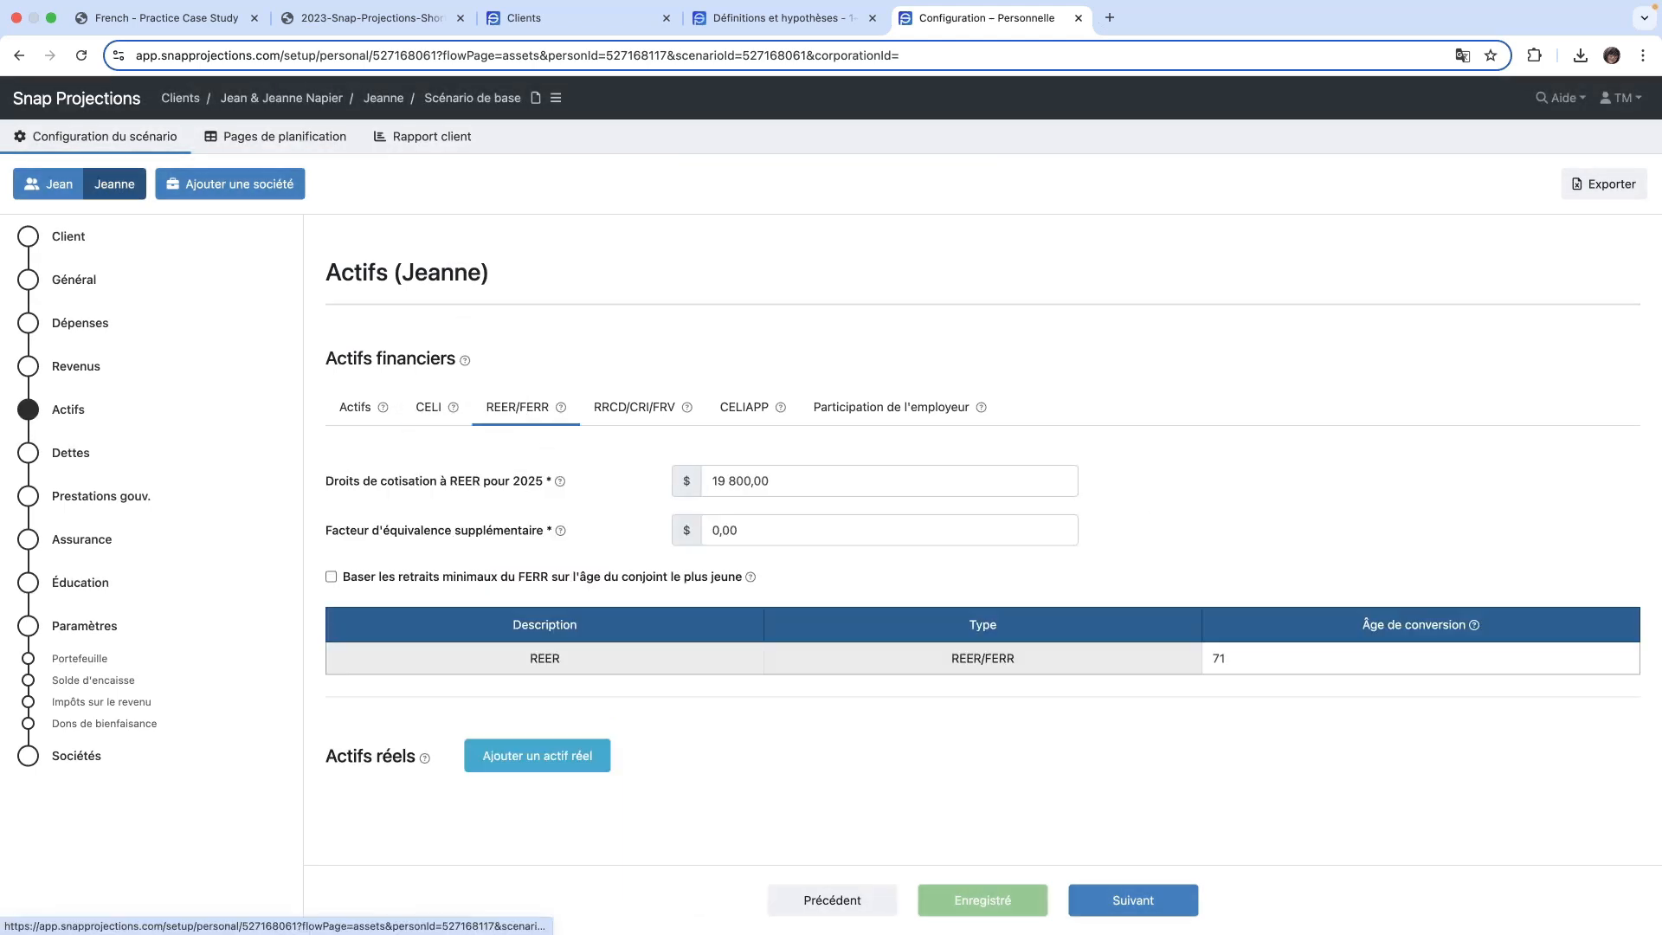
left_click(811, 478)
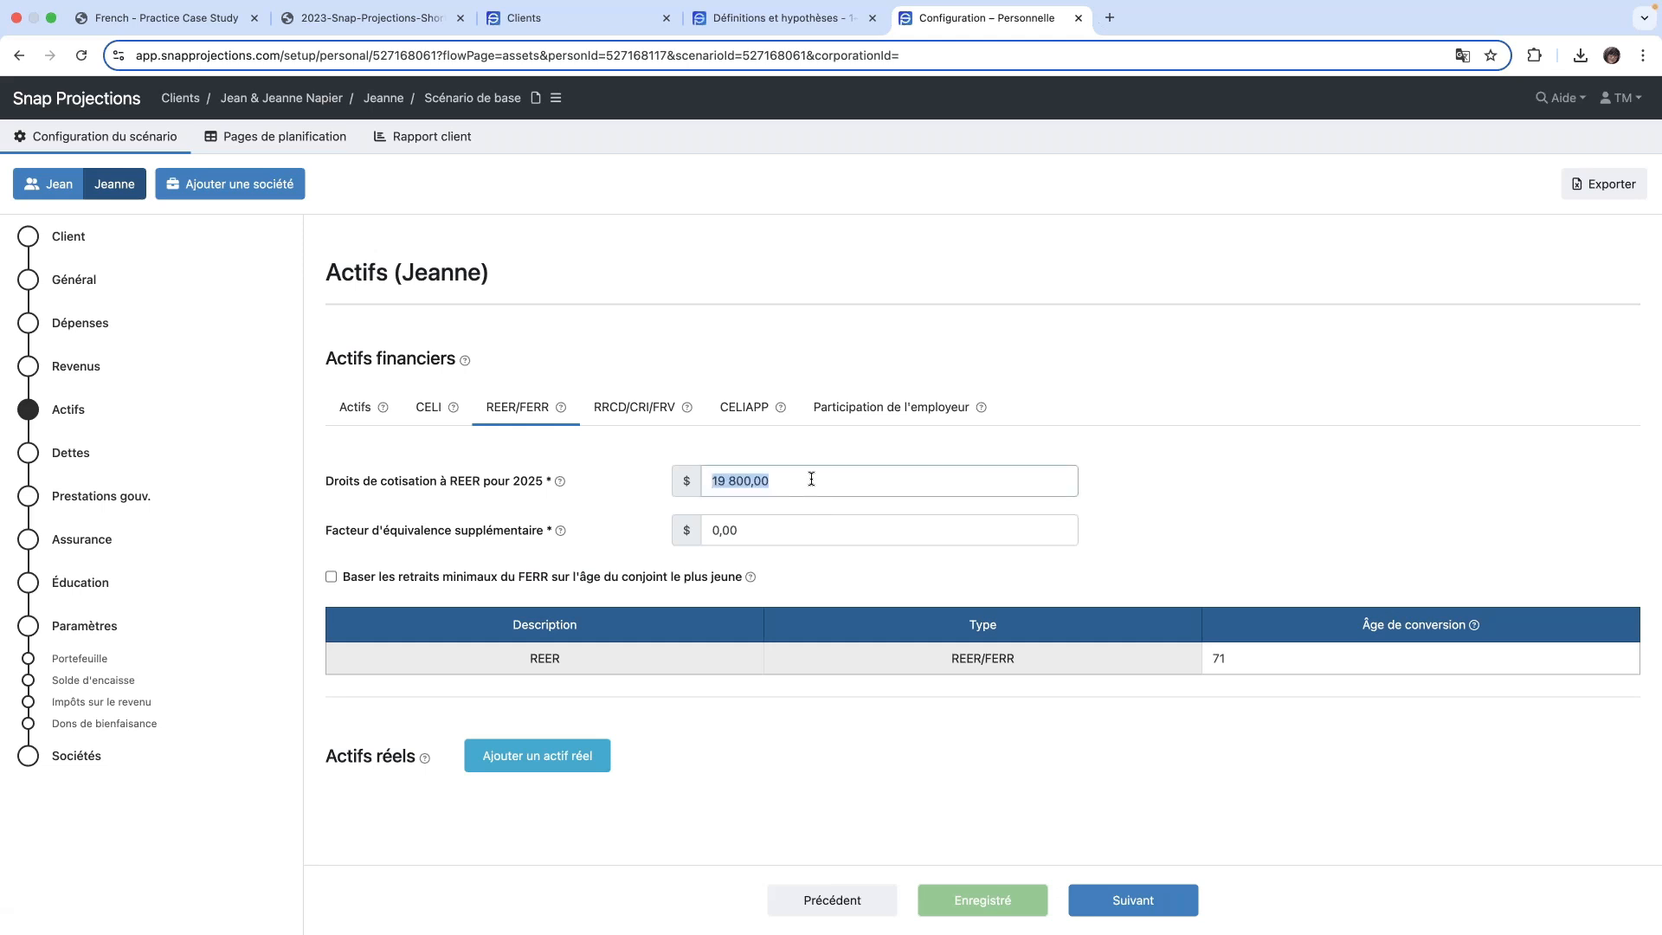
key("BackSpace")
type("20000")
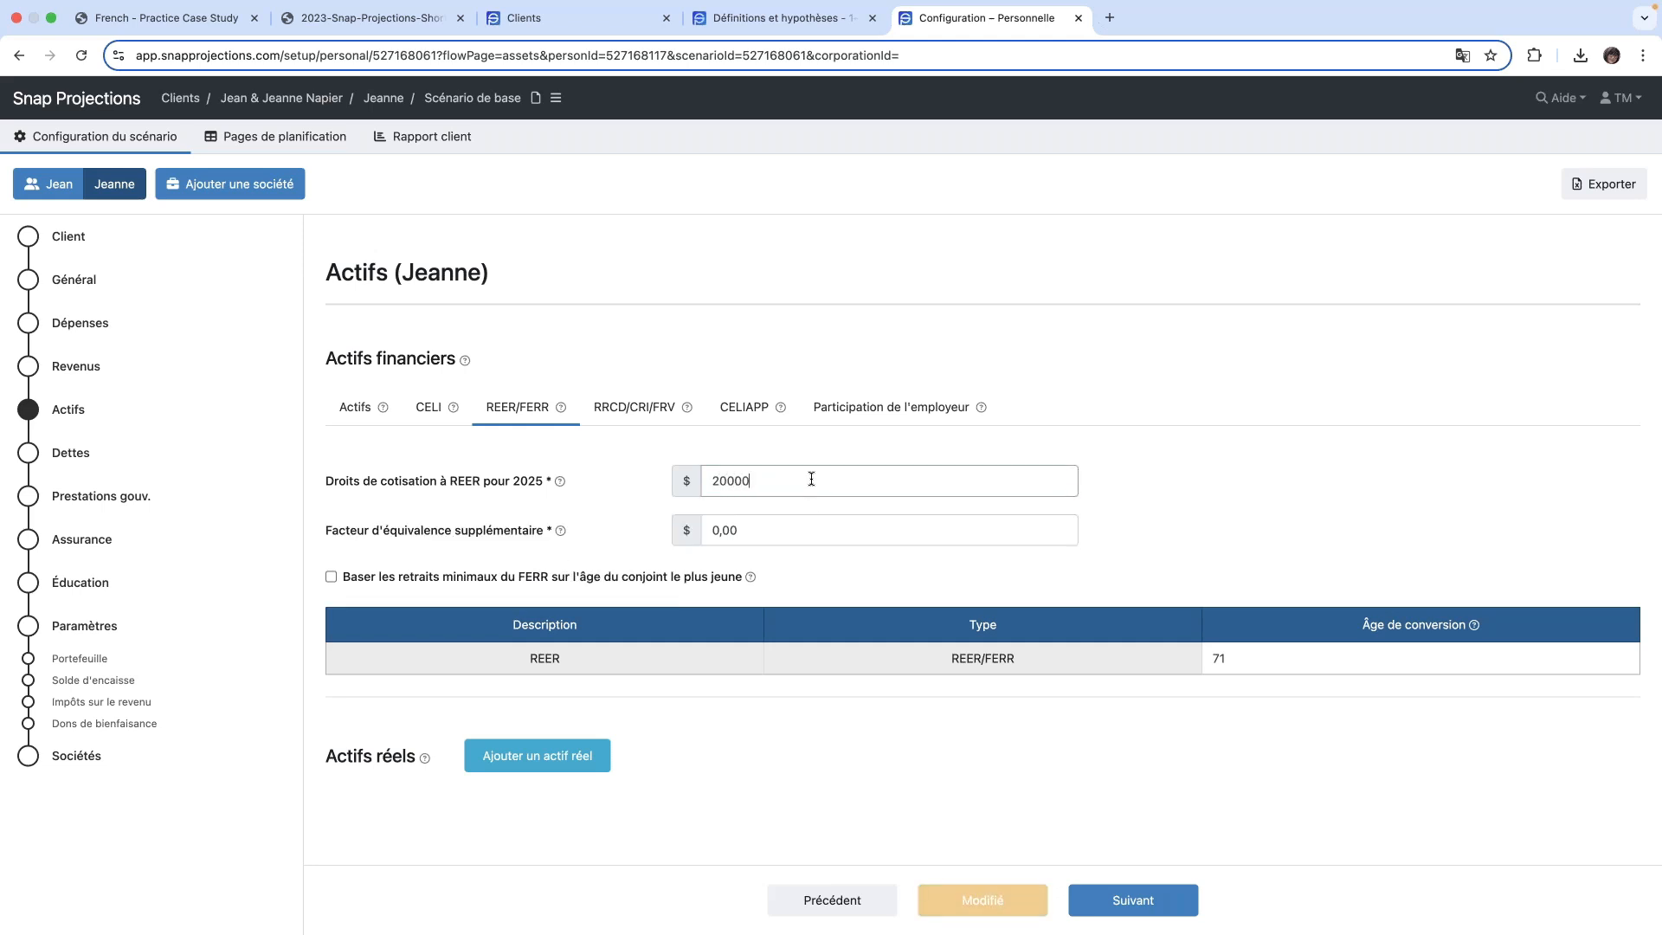
left_click(1156, 483)
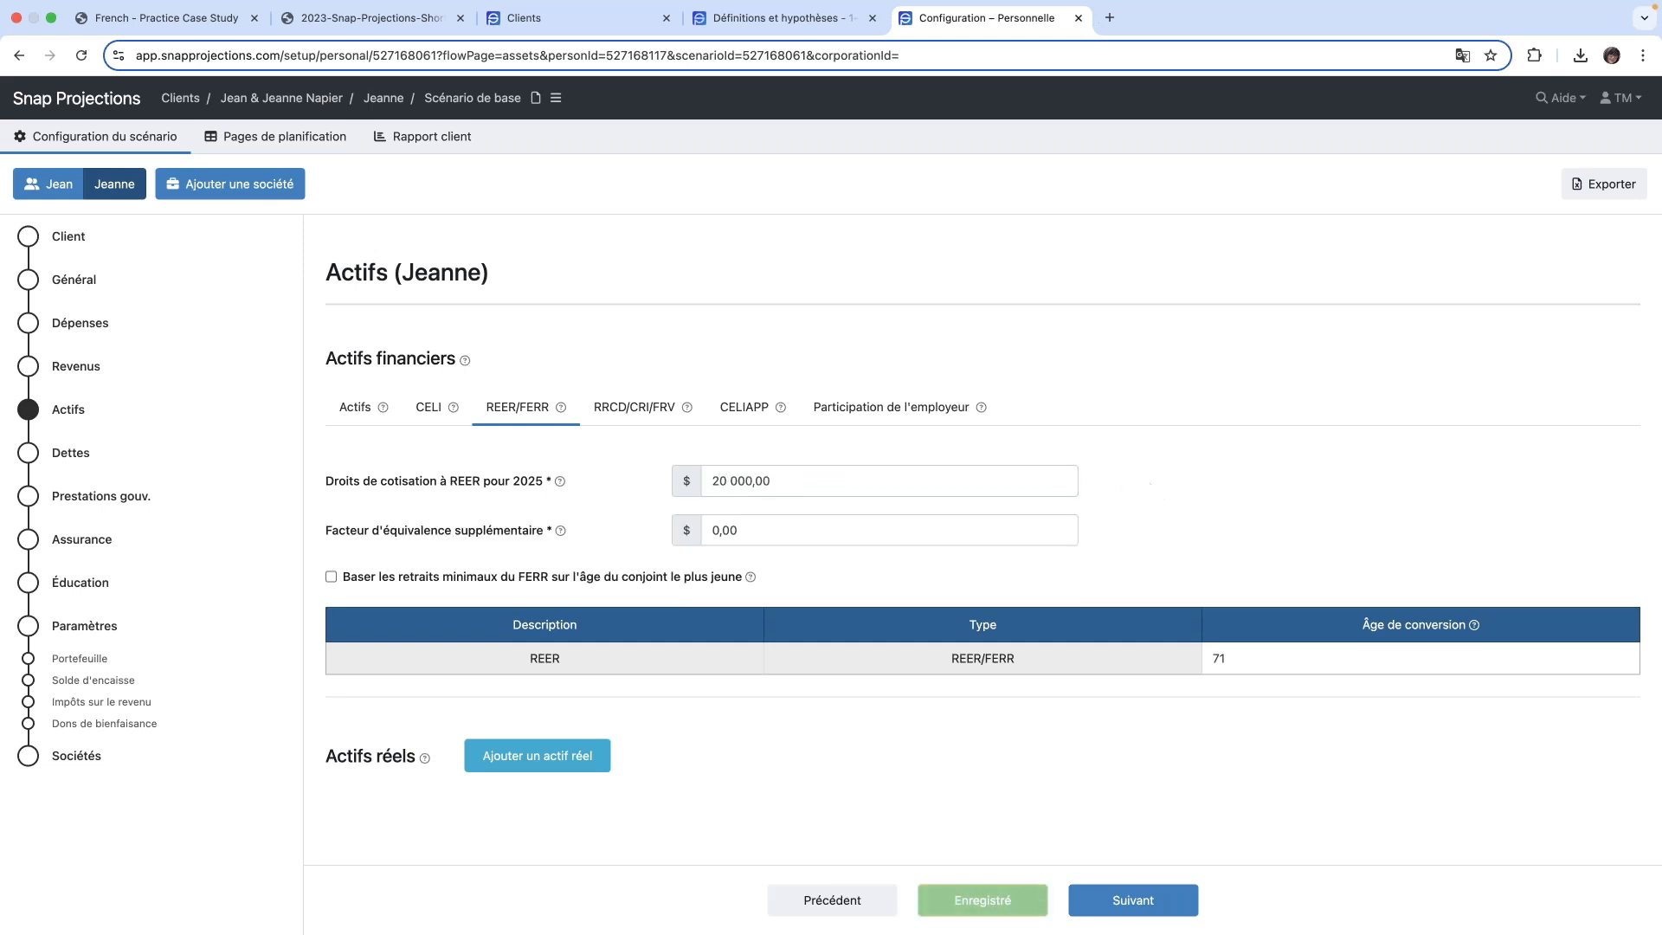
- Return to the first spouse's REER/FERR settings and set the Facteur d'équivalence supplémentaire to 9 000 $
left_click(49, 189)
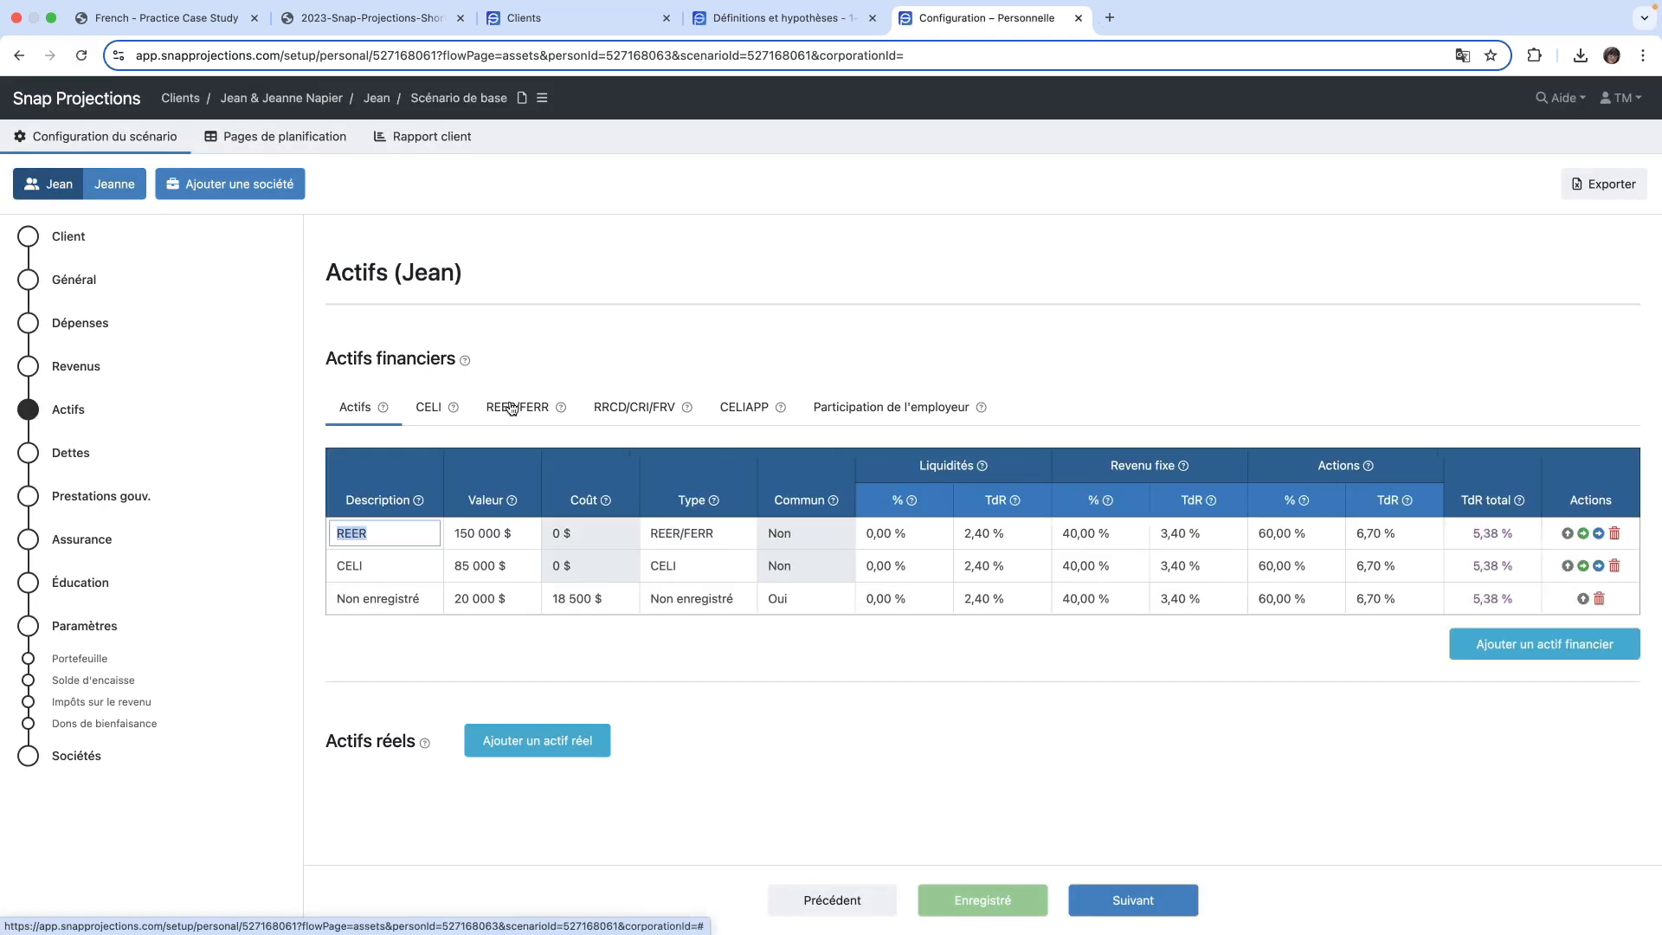
left_click(512, 410)
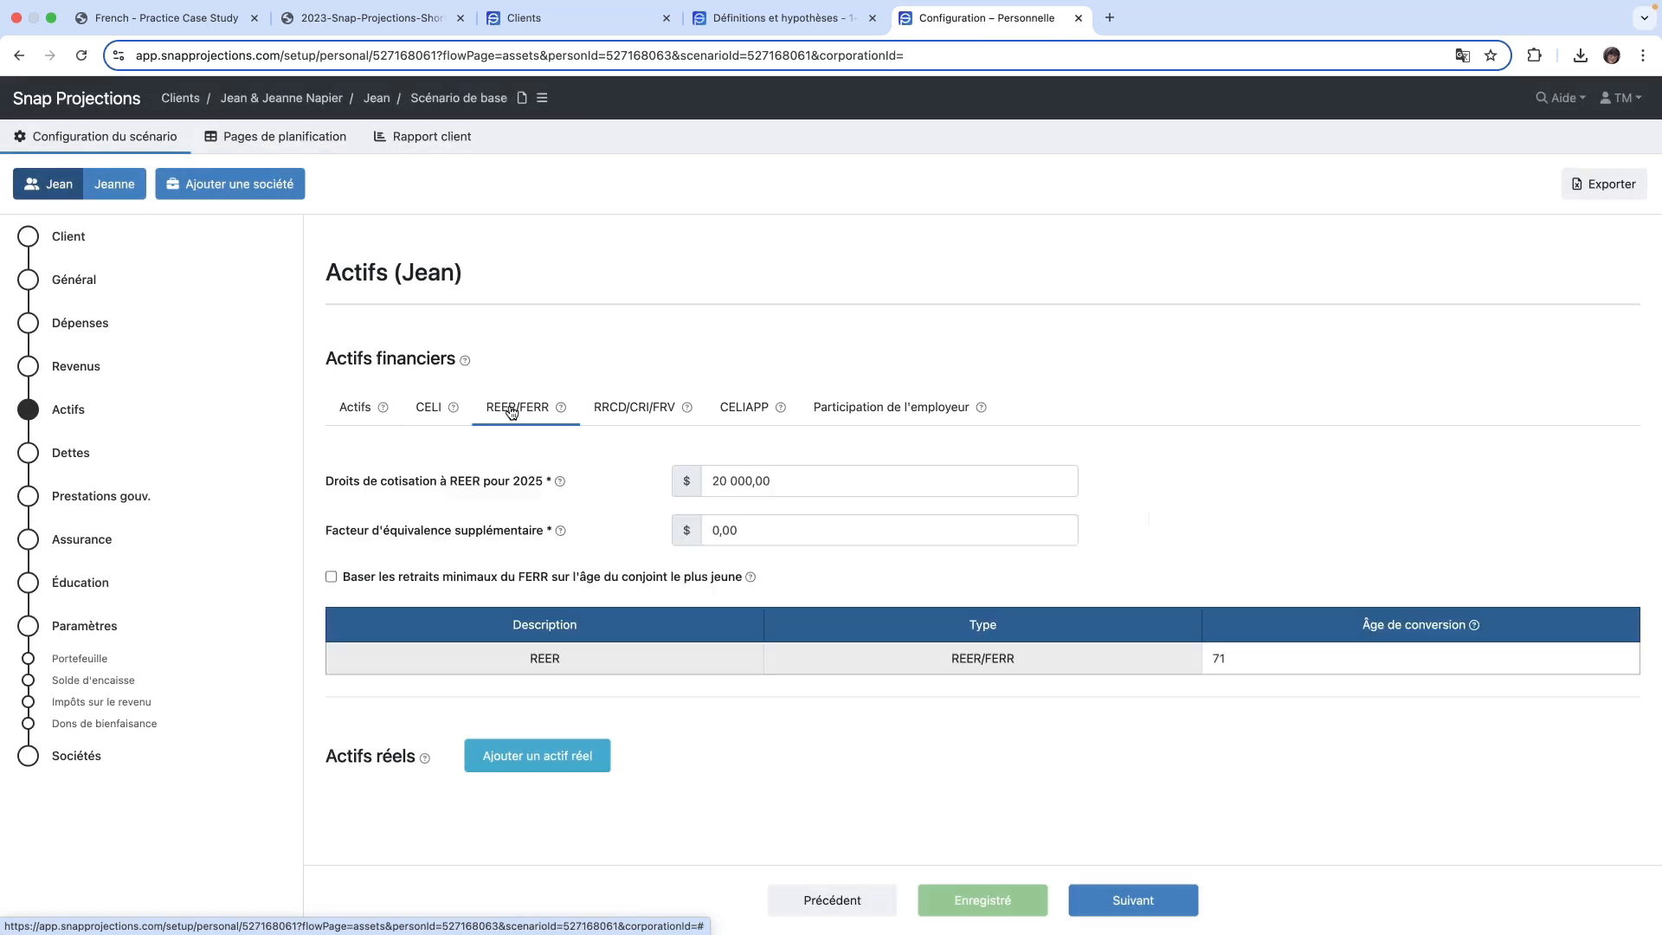
left_click(789, 533)
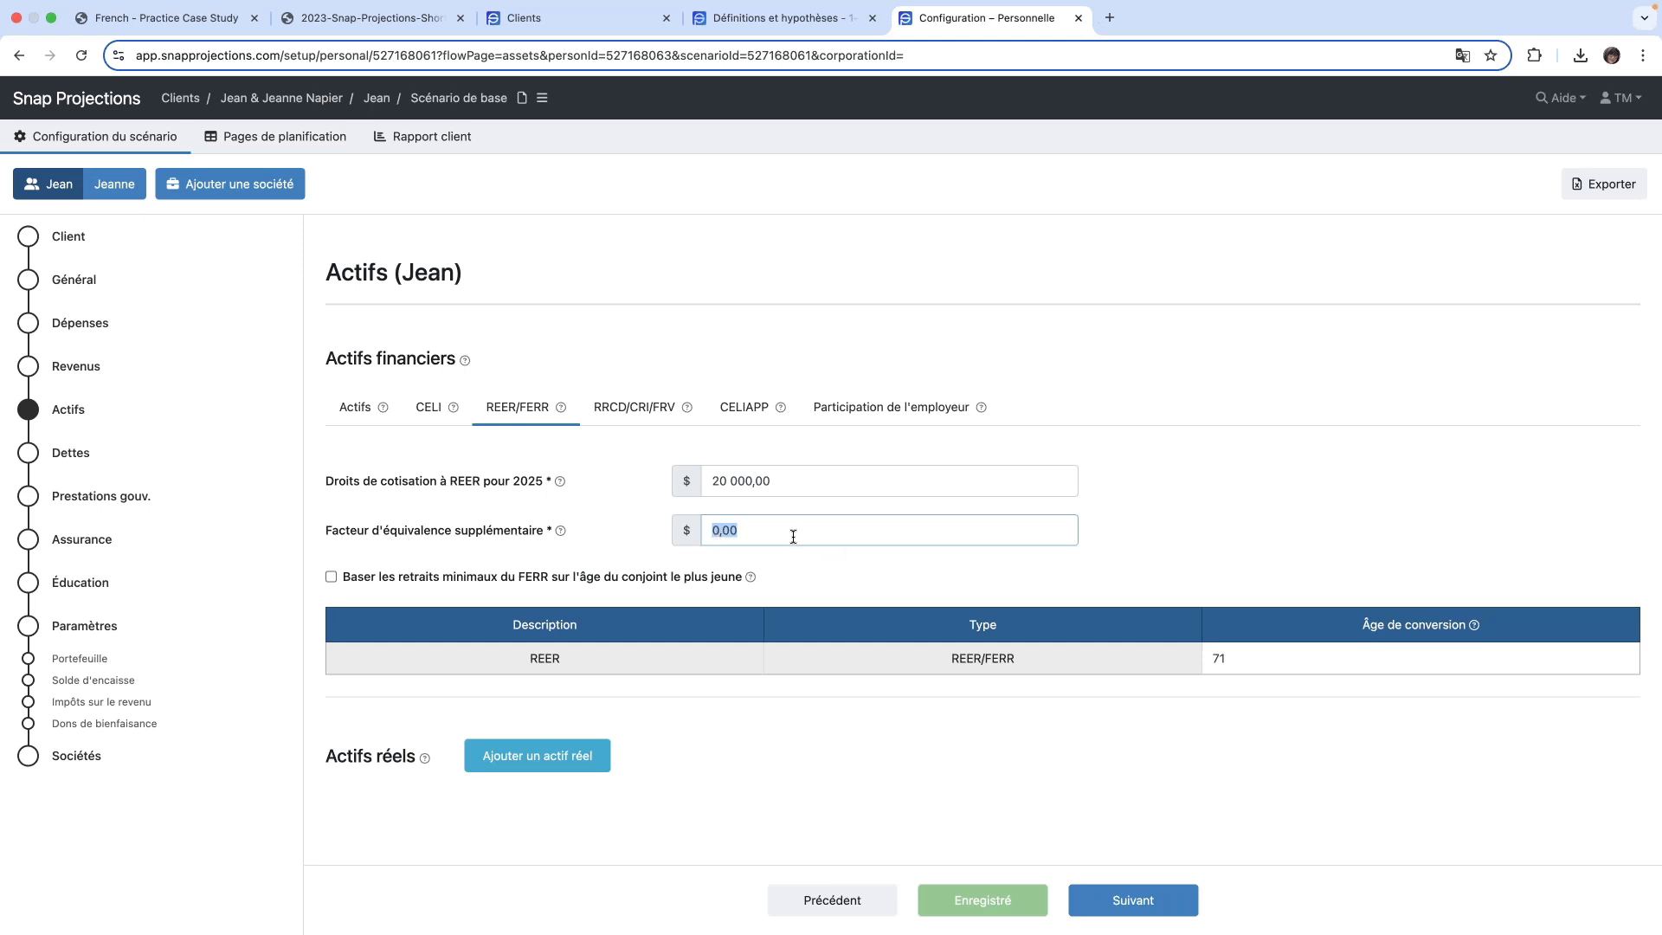
type("0,0")
key("BackSpace")
key("BackSpace")
key("BackSpace")
type("9000")
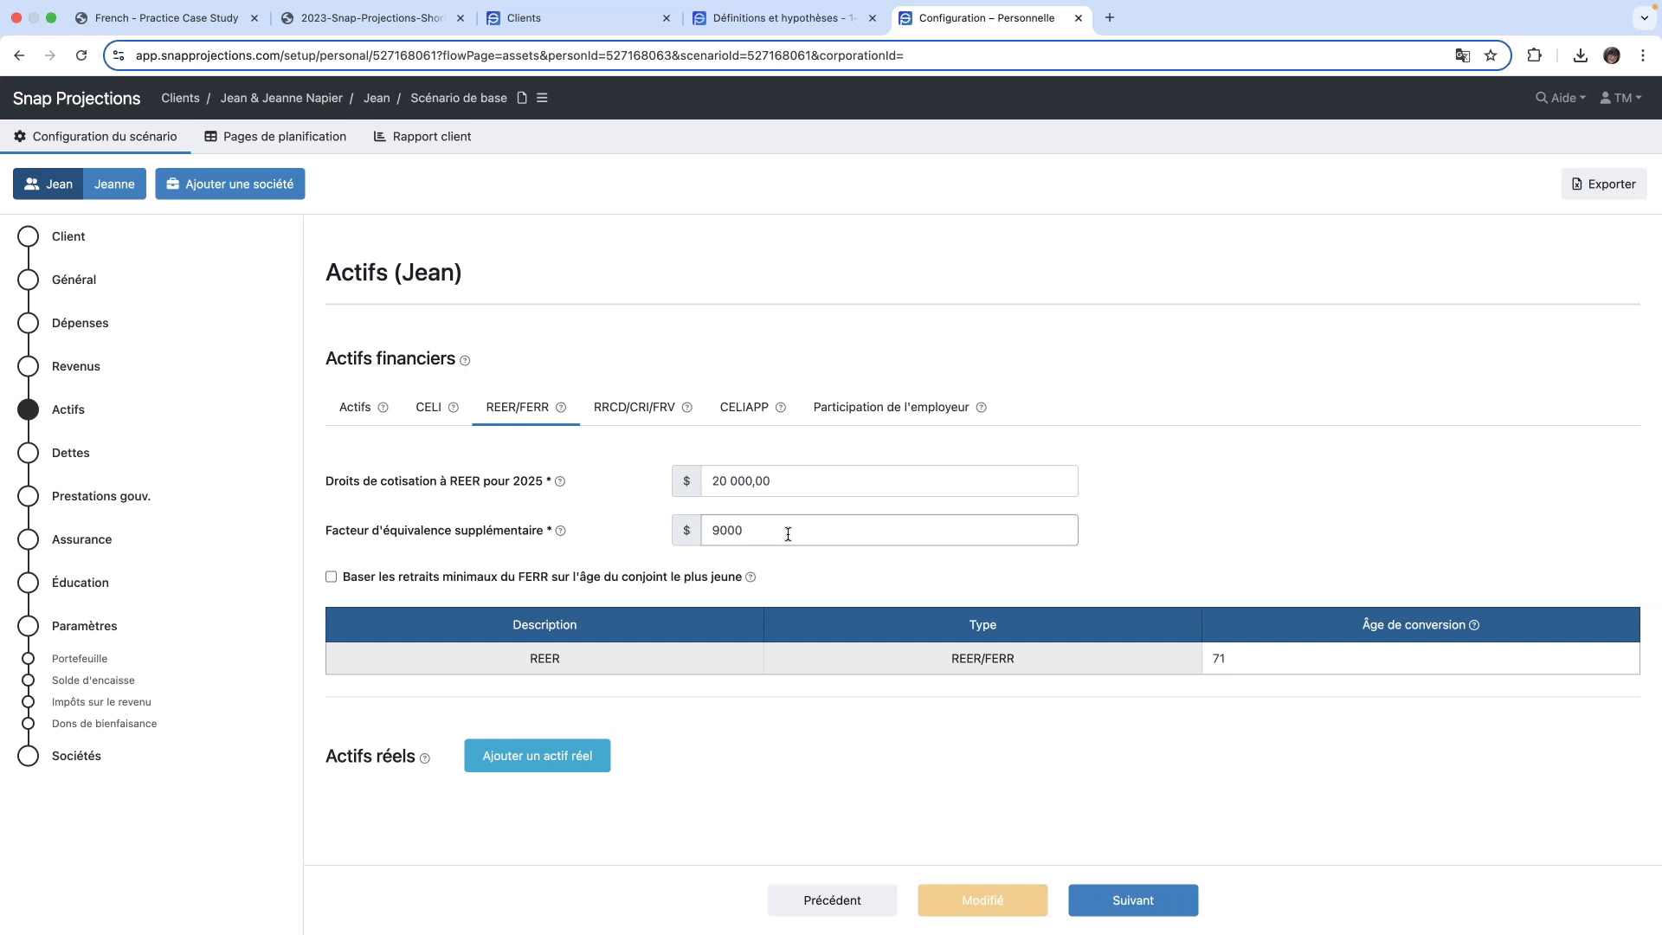
key("Tab")
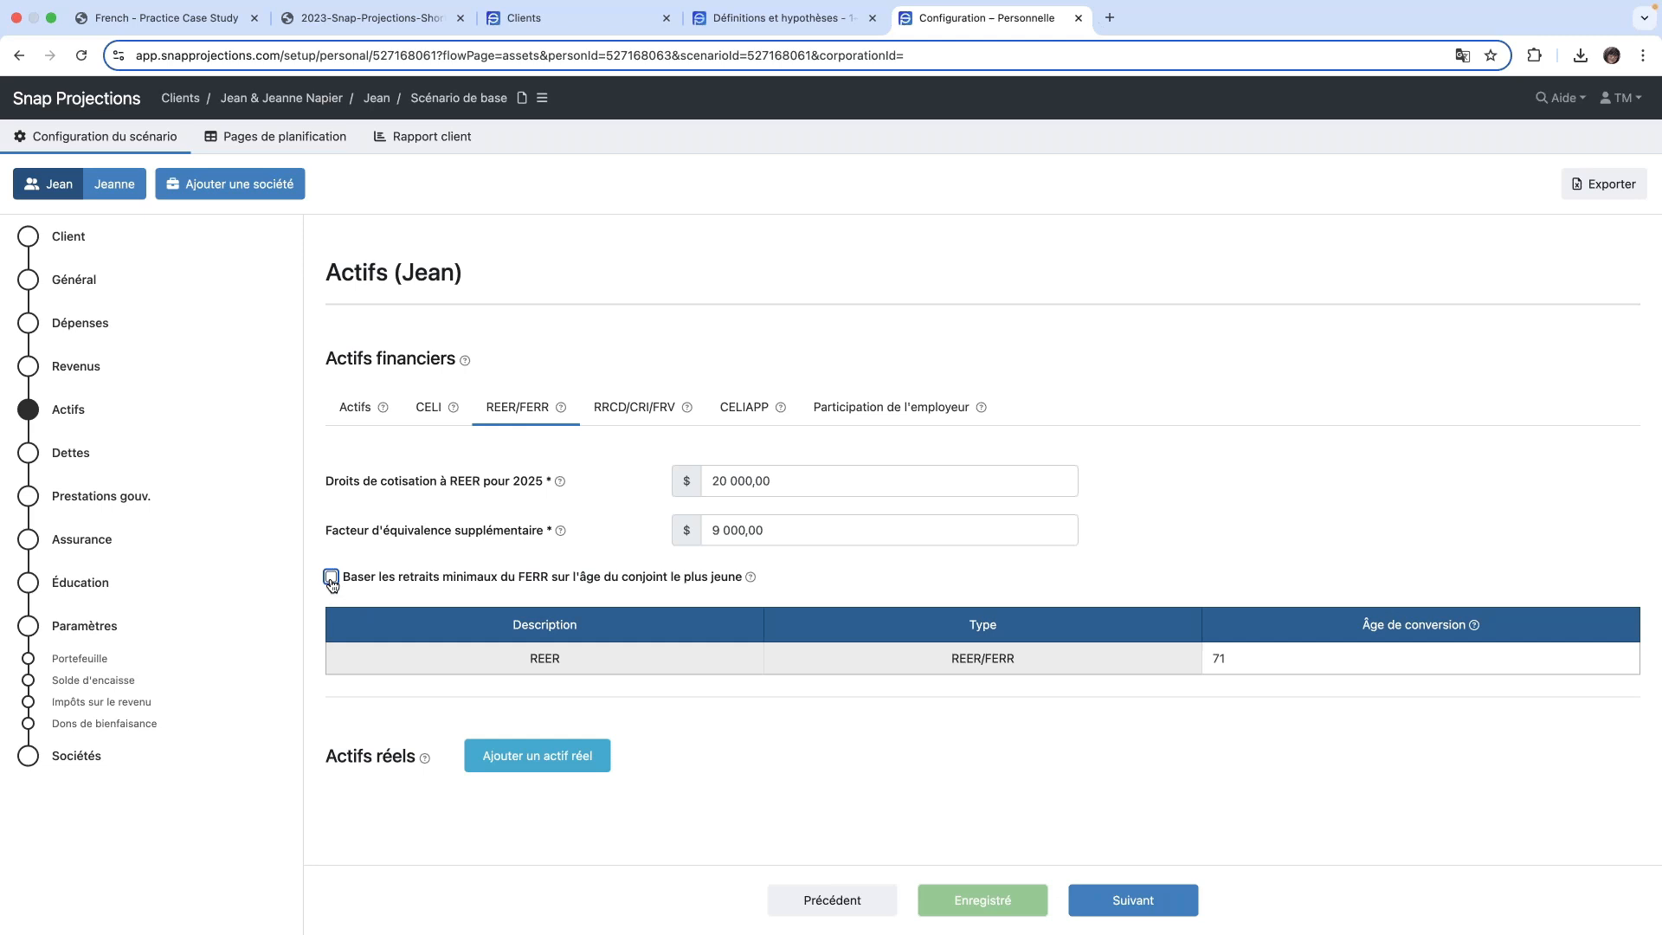
mouse_move(3, 4)
left_click(1276, 656)
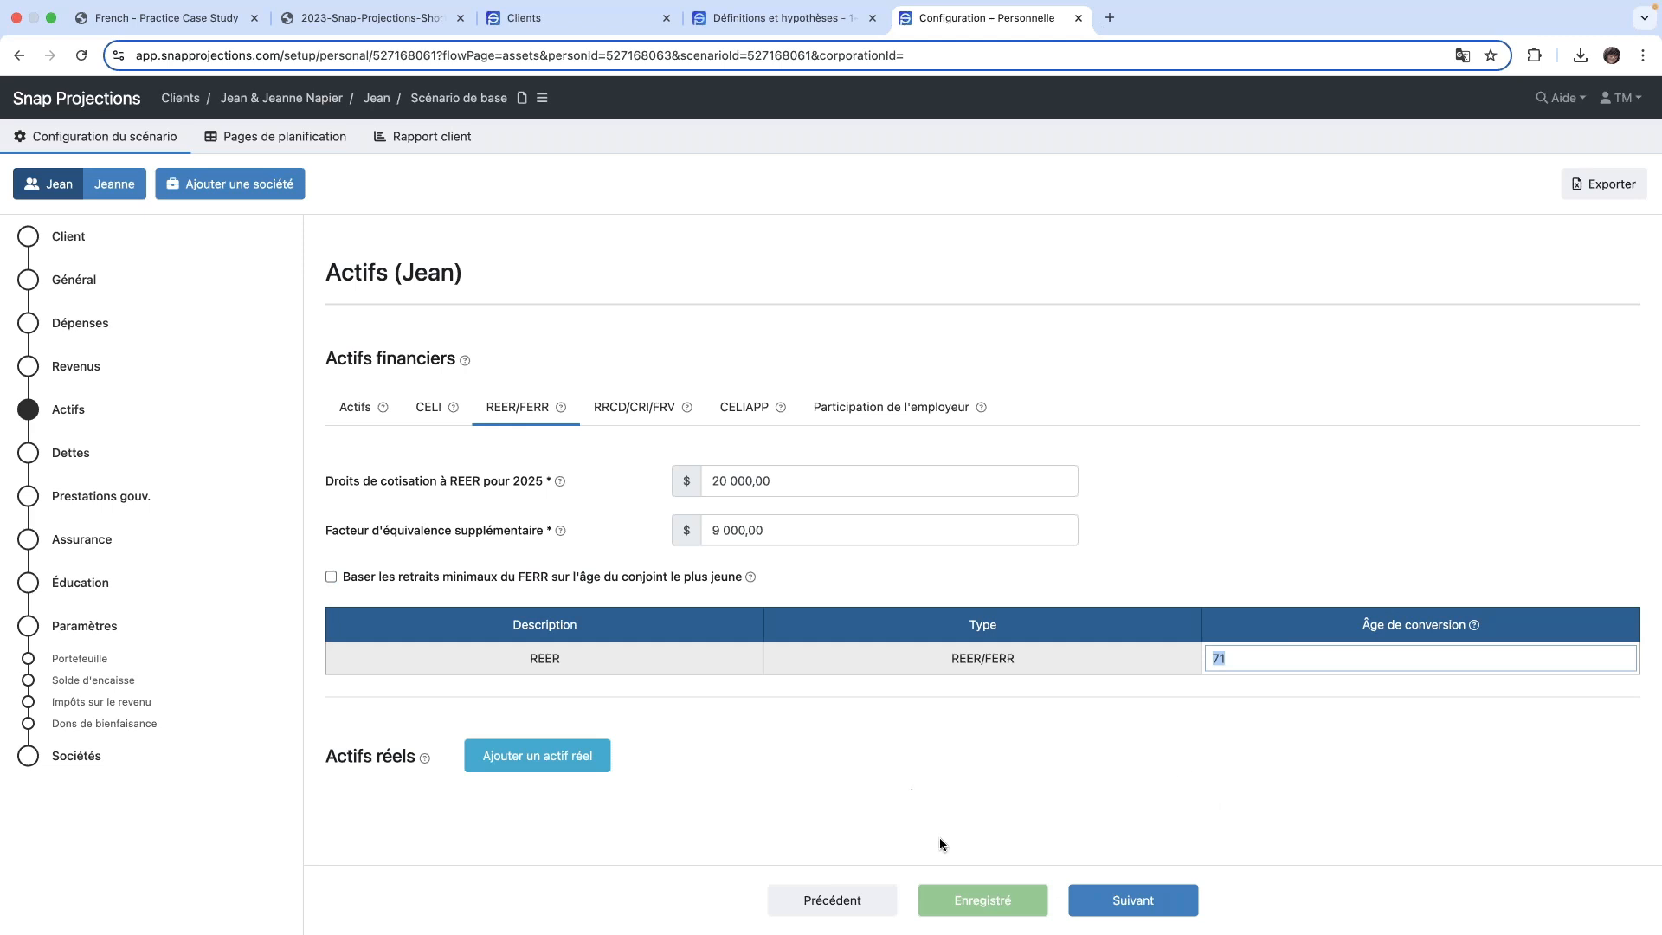
- Add a real asset described as Maison with a value of 550 000 $
left_click(538, 763)
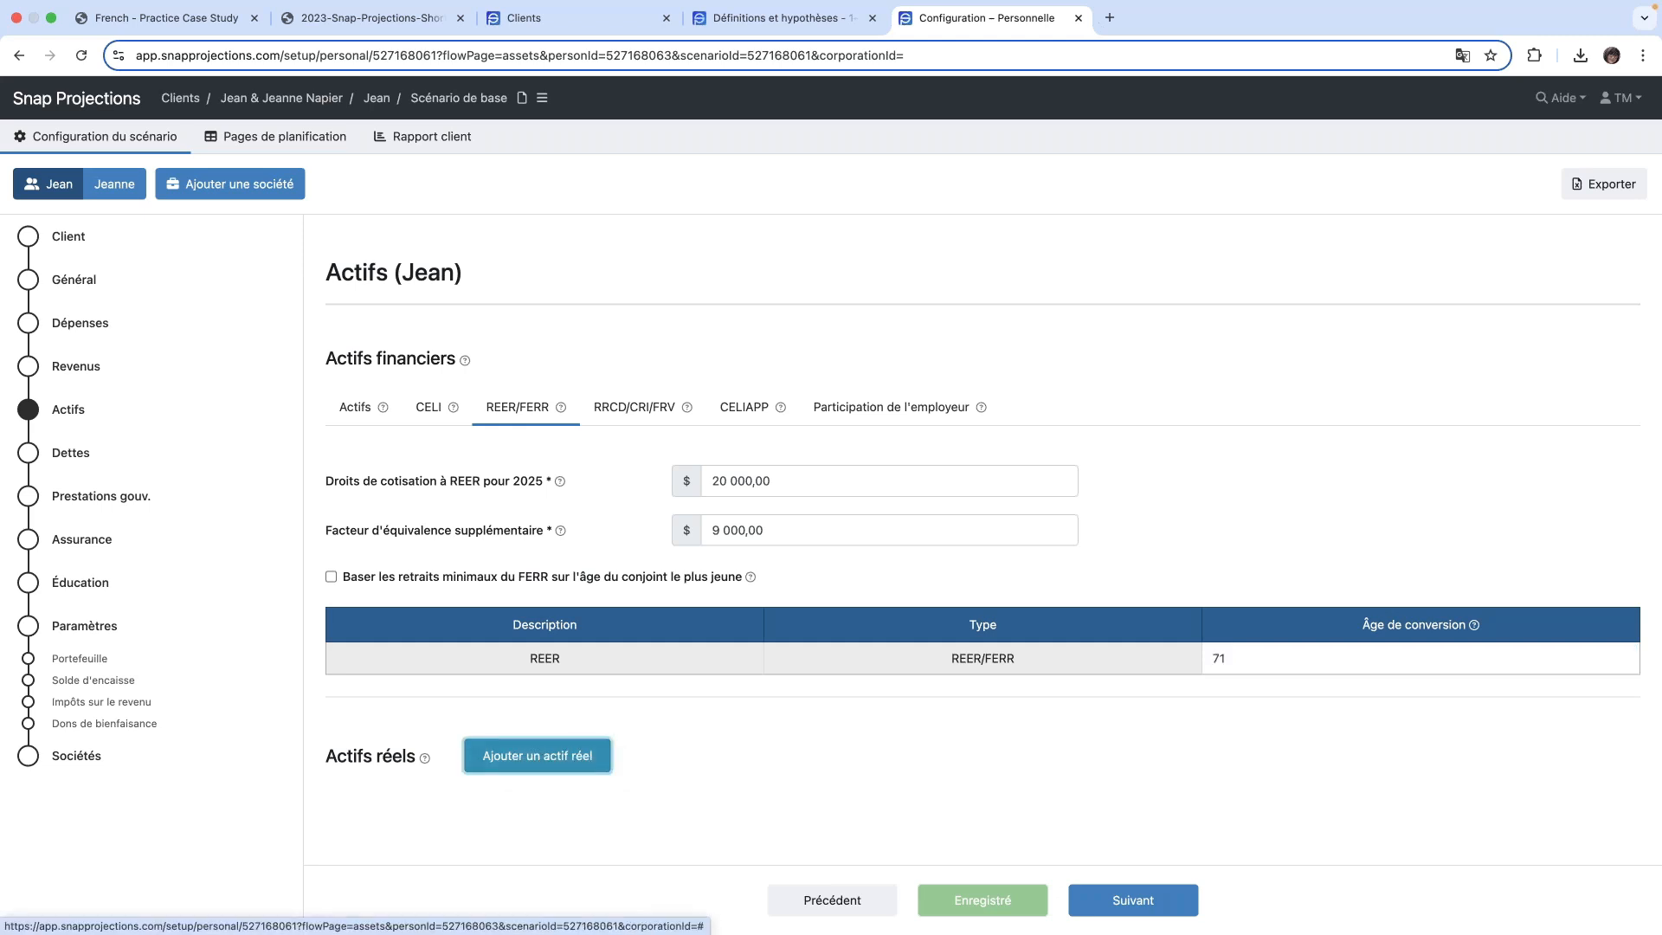
scroll(518, 741, "down", 1)
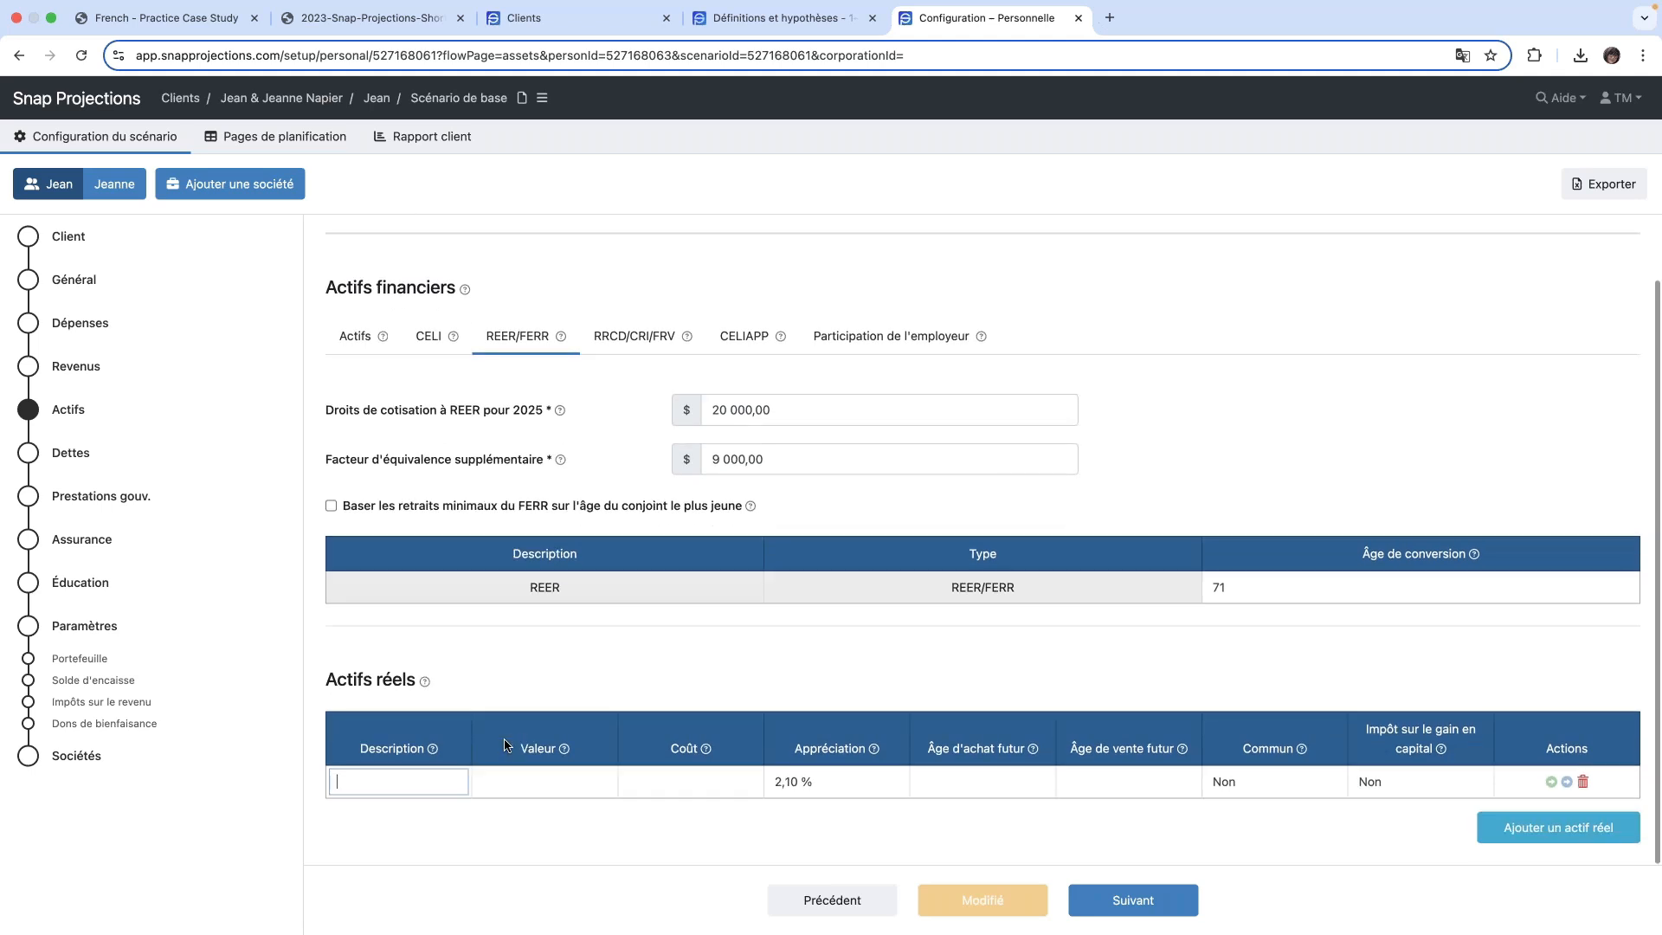
left_click(432, 781)
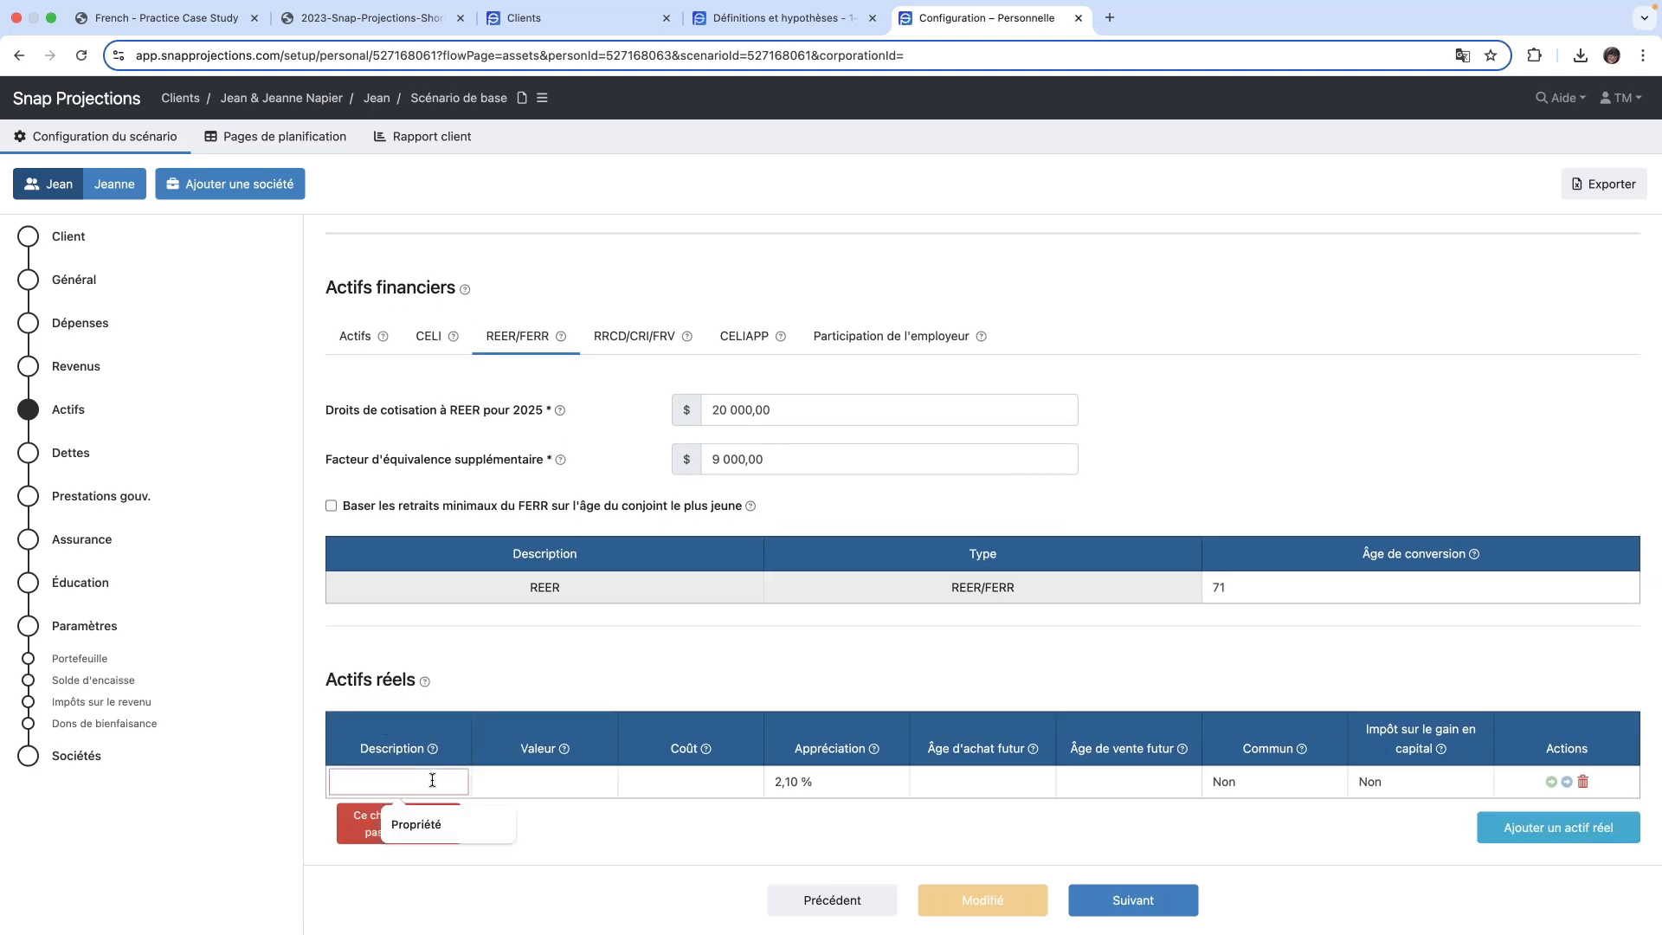
type("Maison")
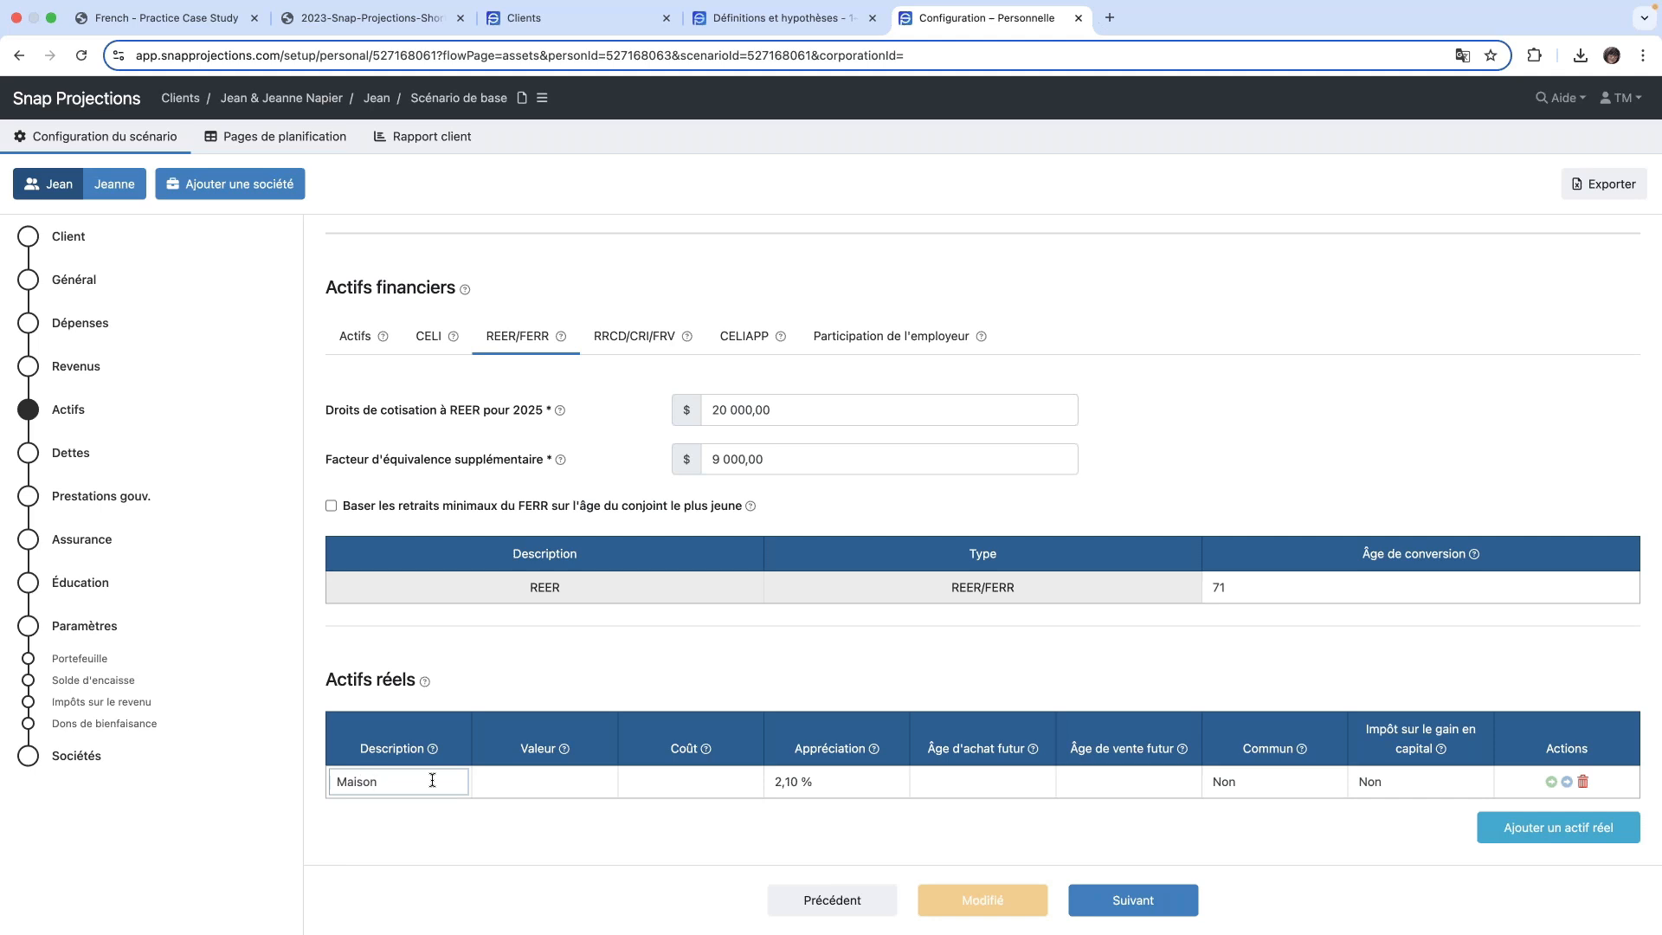
key("Tab")
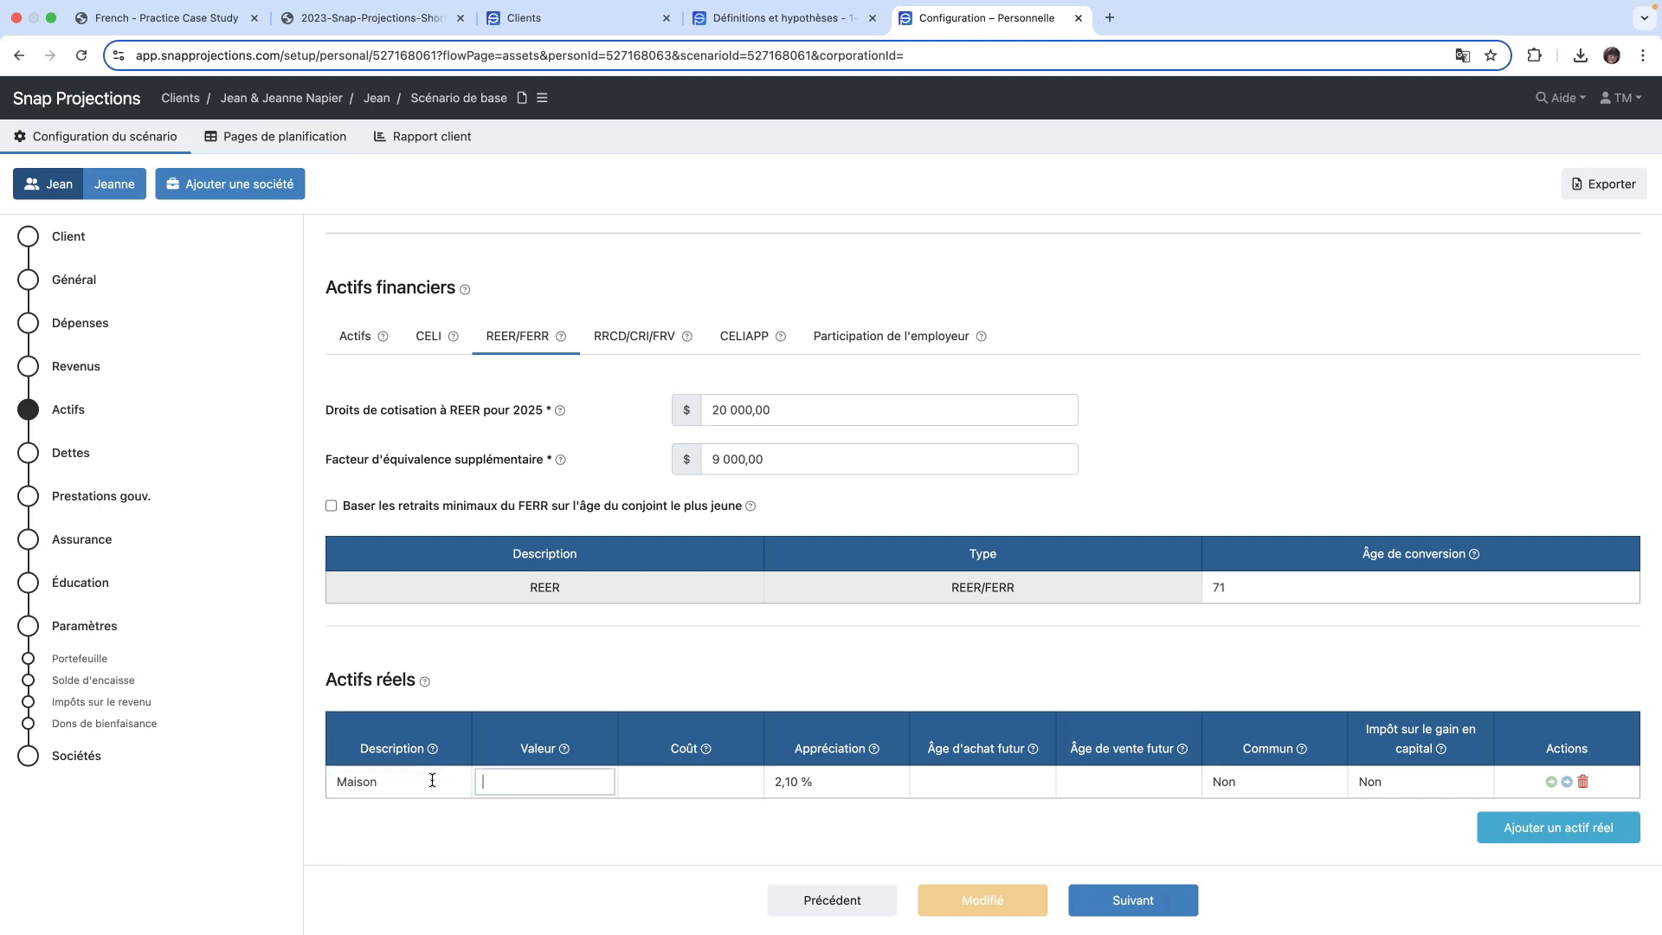
type("550 000")
key("Tab")
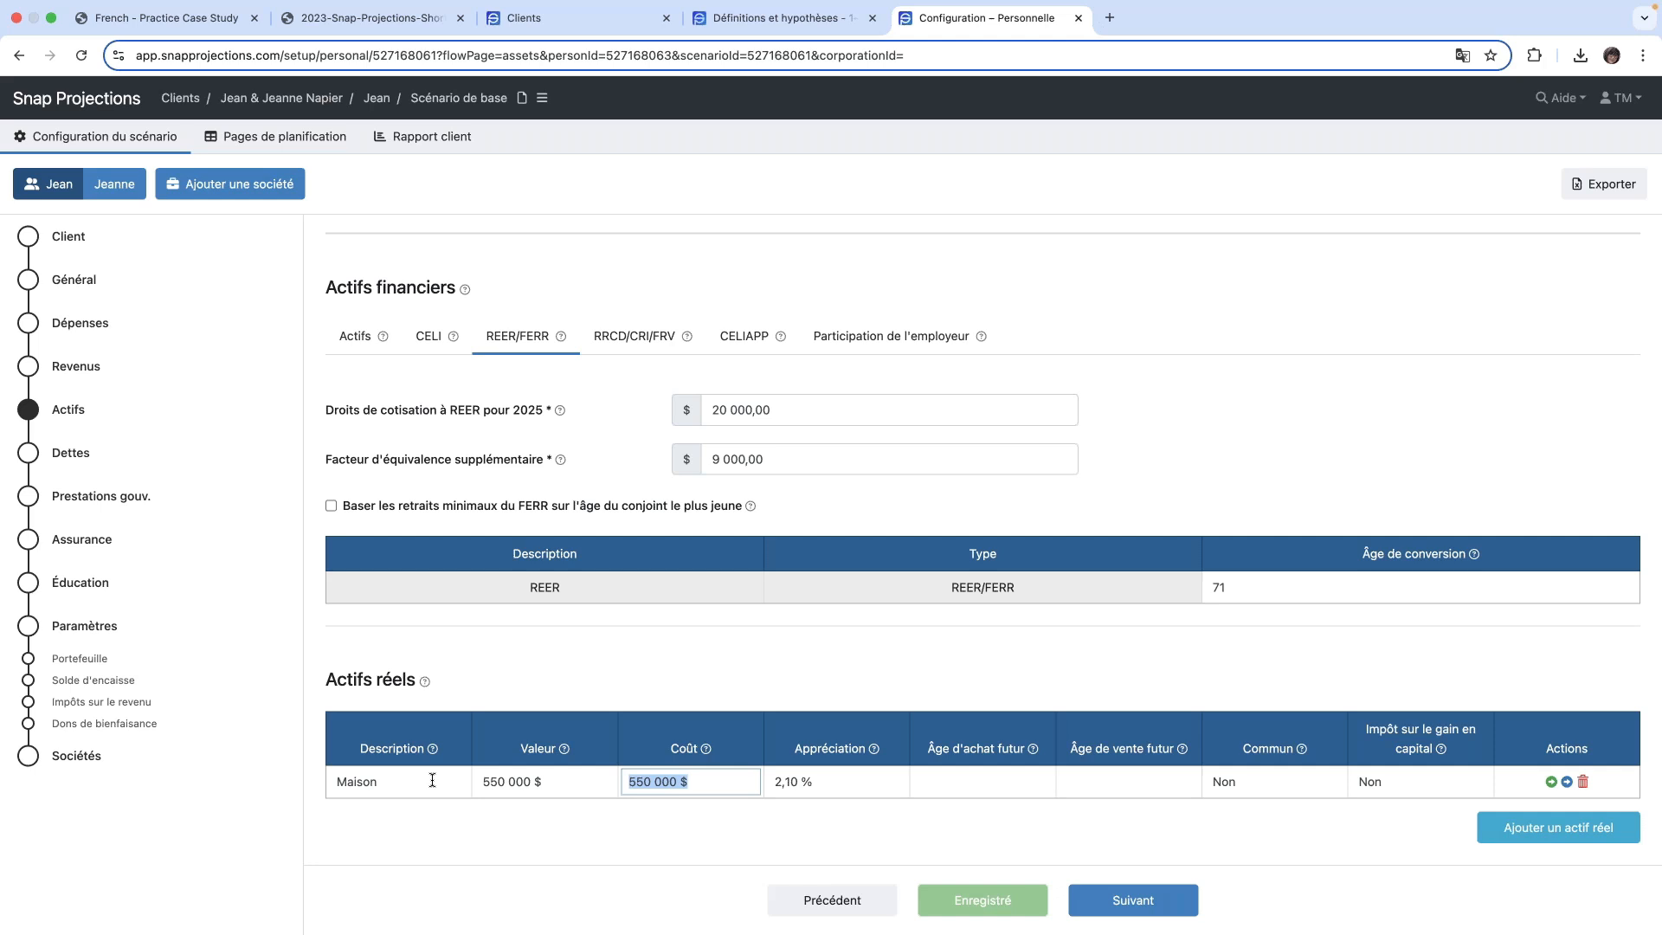
- Keep the Maison asset's default cost, appreciation and blank purchase and sale ages, and set Commun to Oui
key("Tab")
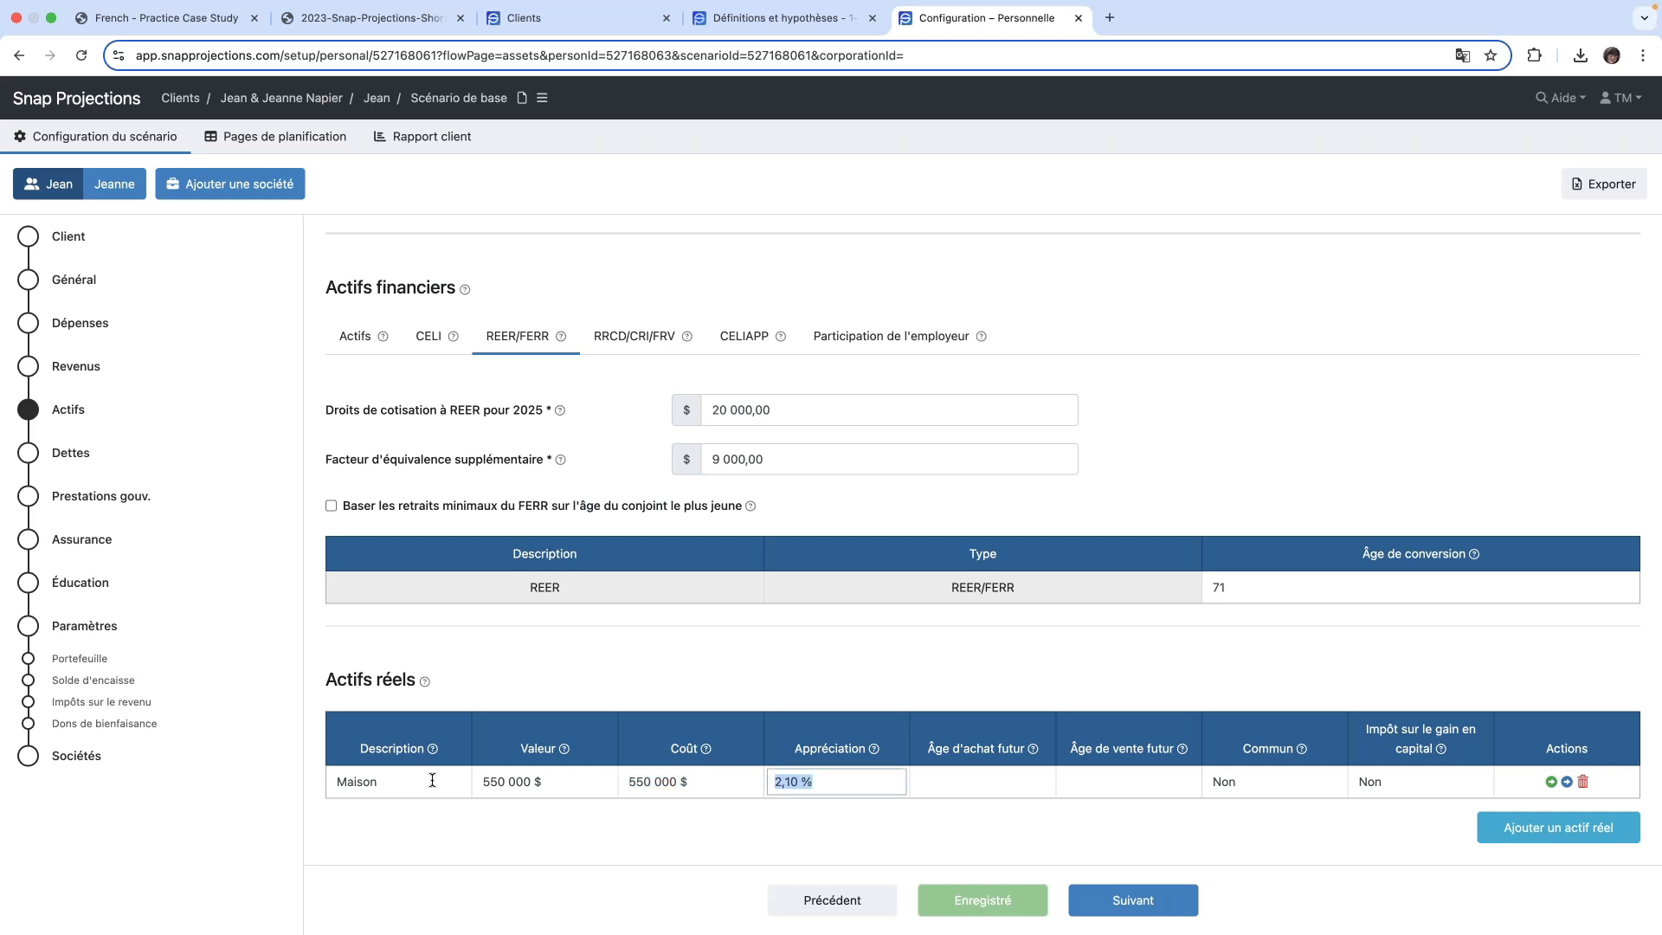
key("Tab")
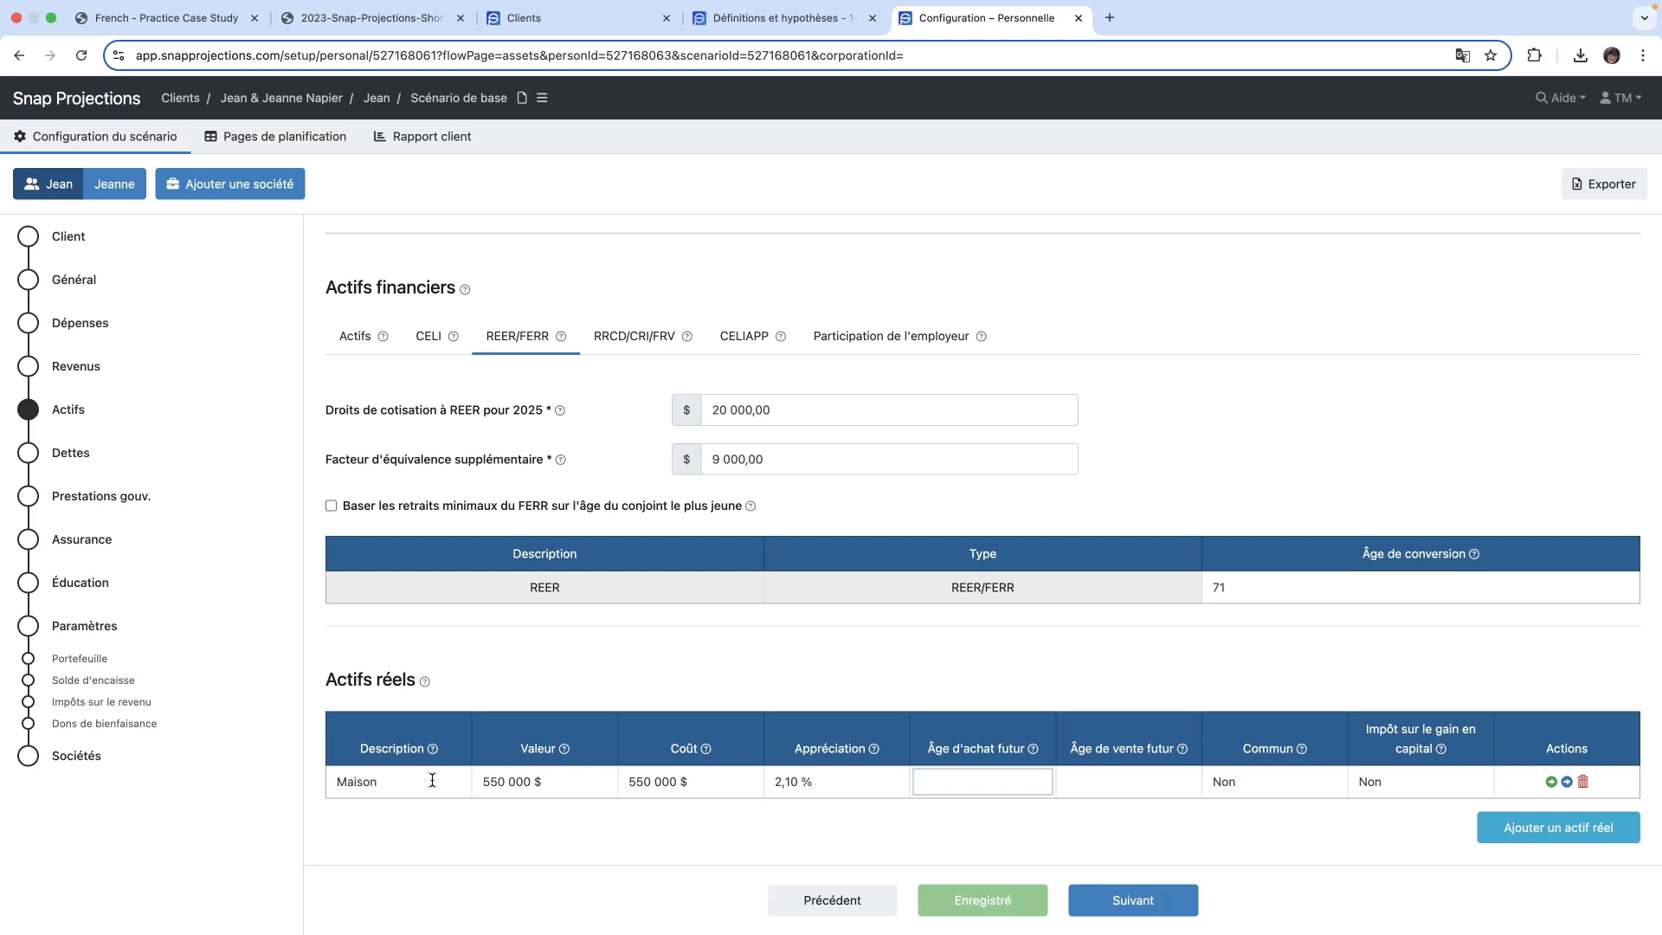
key("Tab")
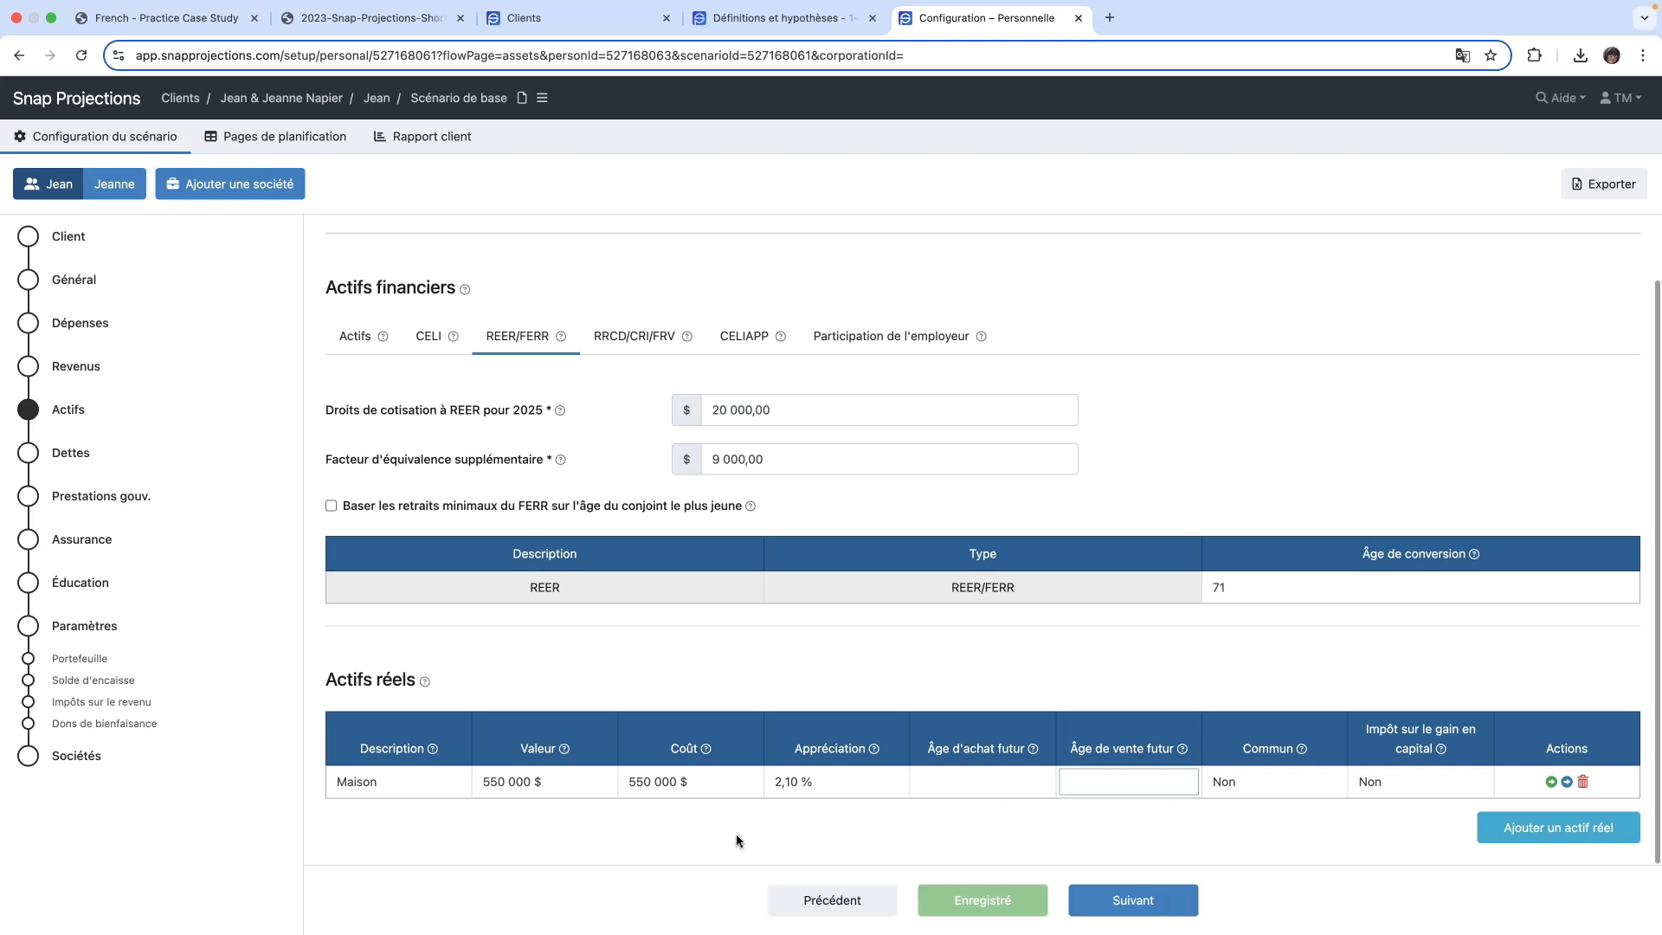
key("Tab")
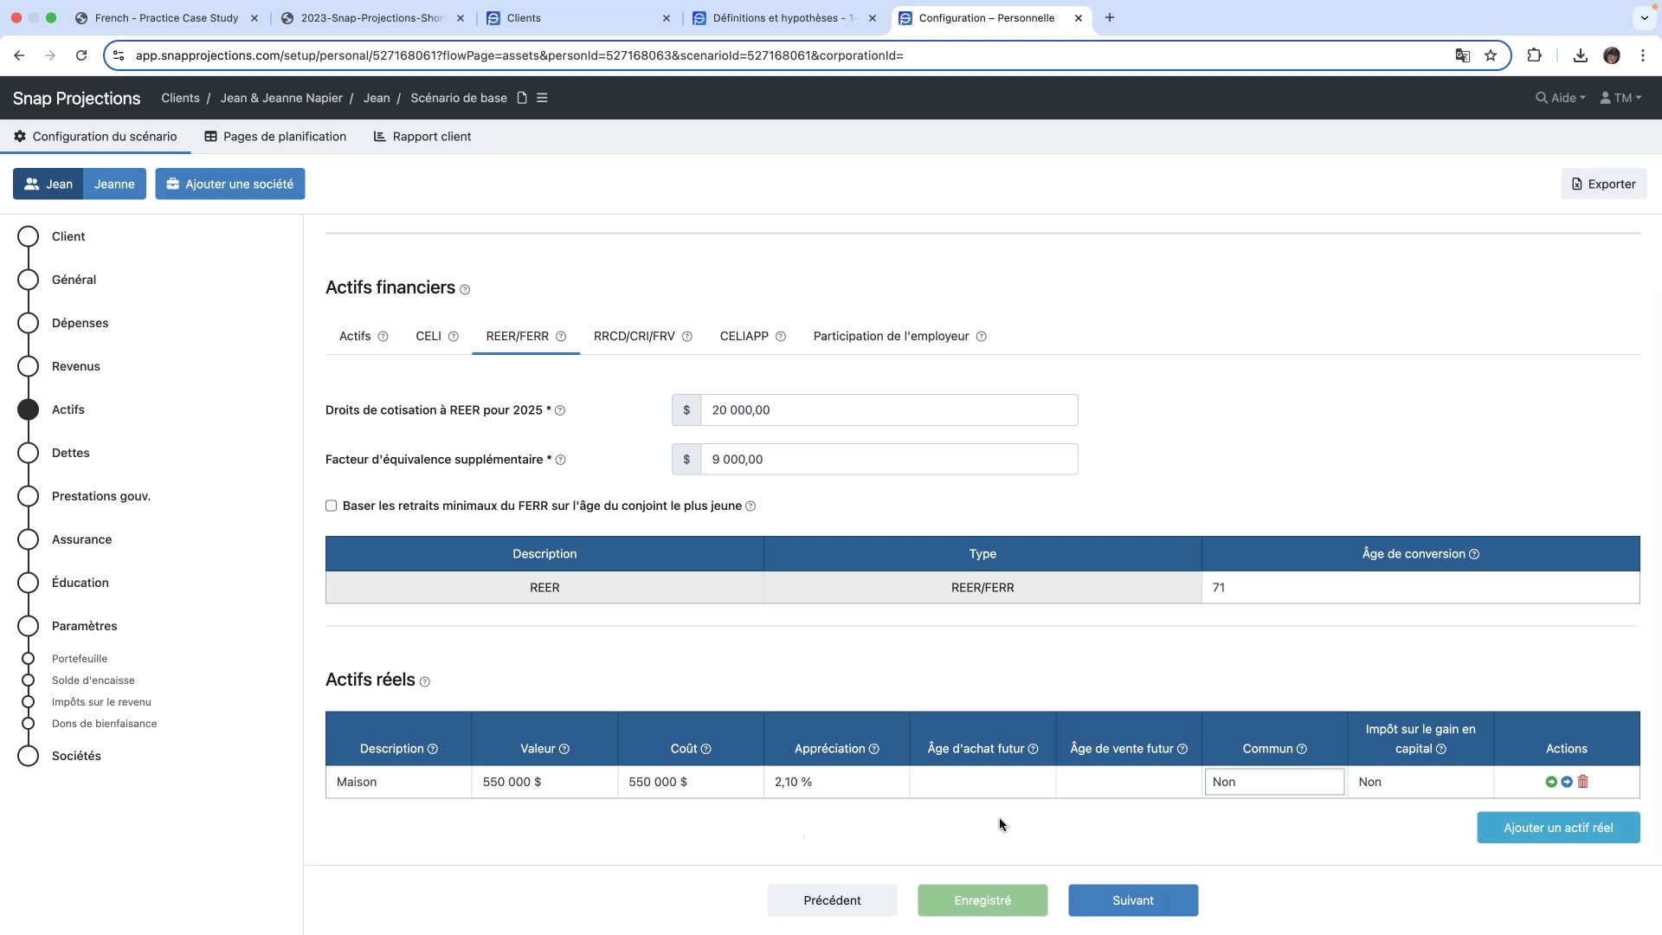
left_click(1288, 786)
left_click(1279, 806)
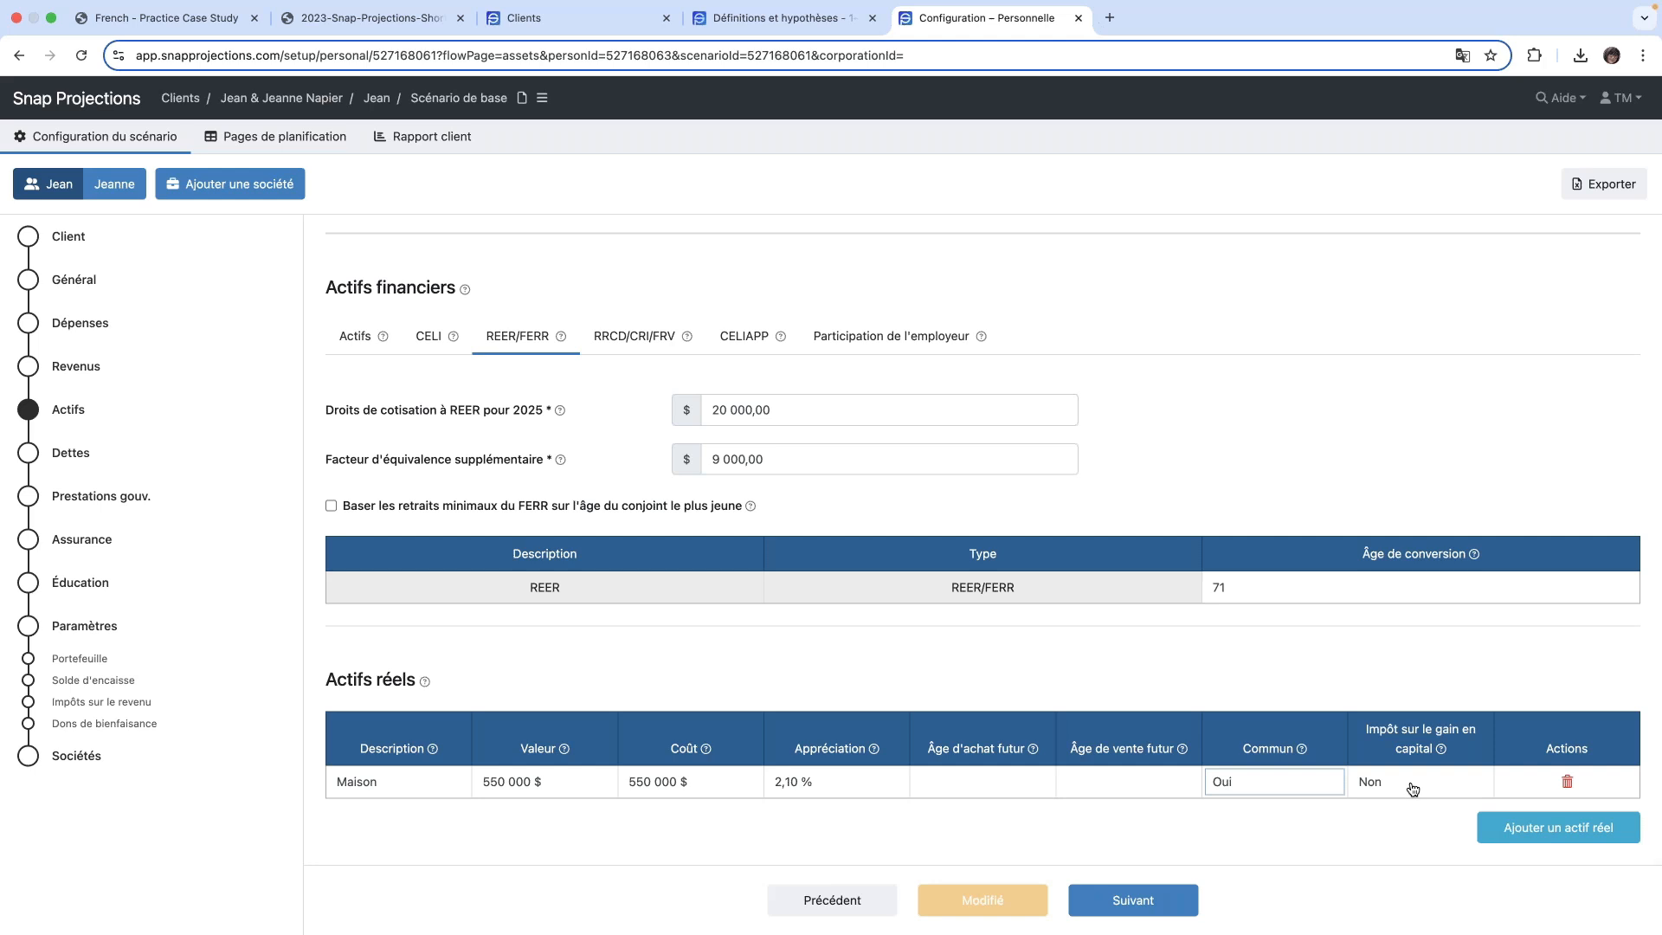
- Continue to the debts and add a debt described as Hypothèque with a balance of 72 000 $ and an interest rate of 4,80 %
left_click(1124, 902)
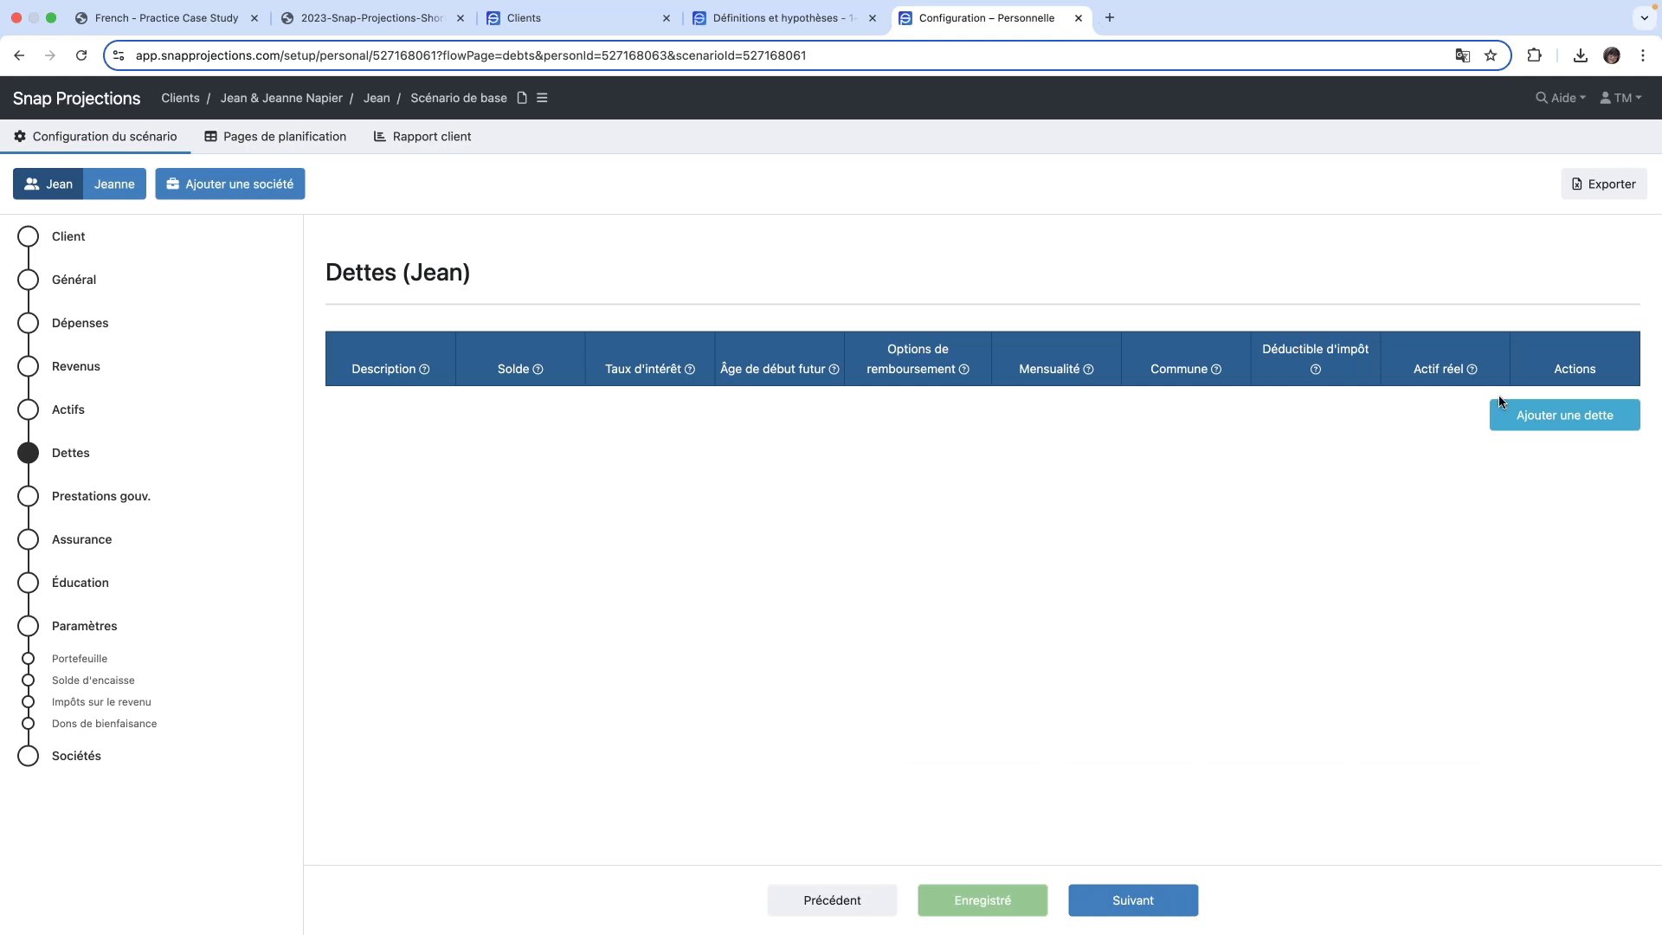
left_click(1540, 423)
type("Hypoth")
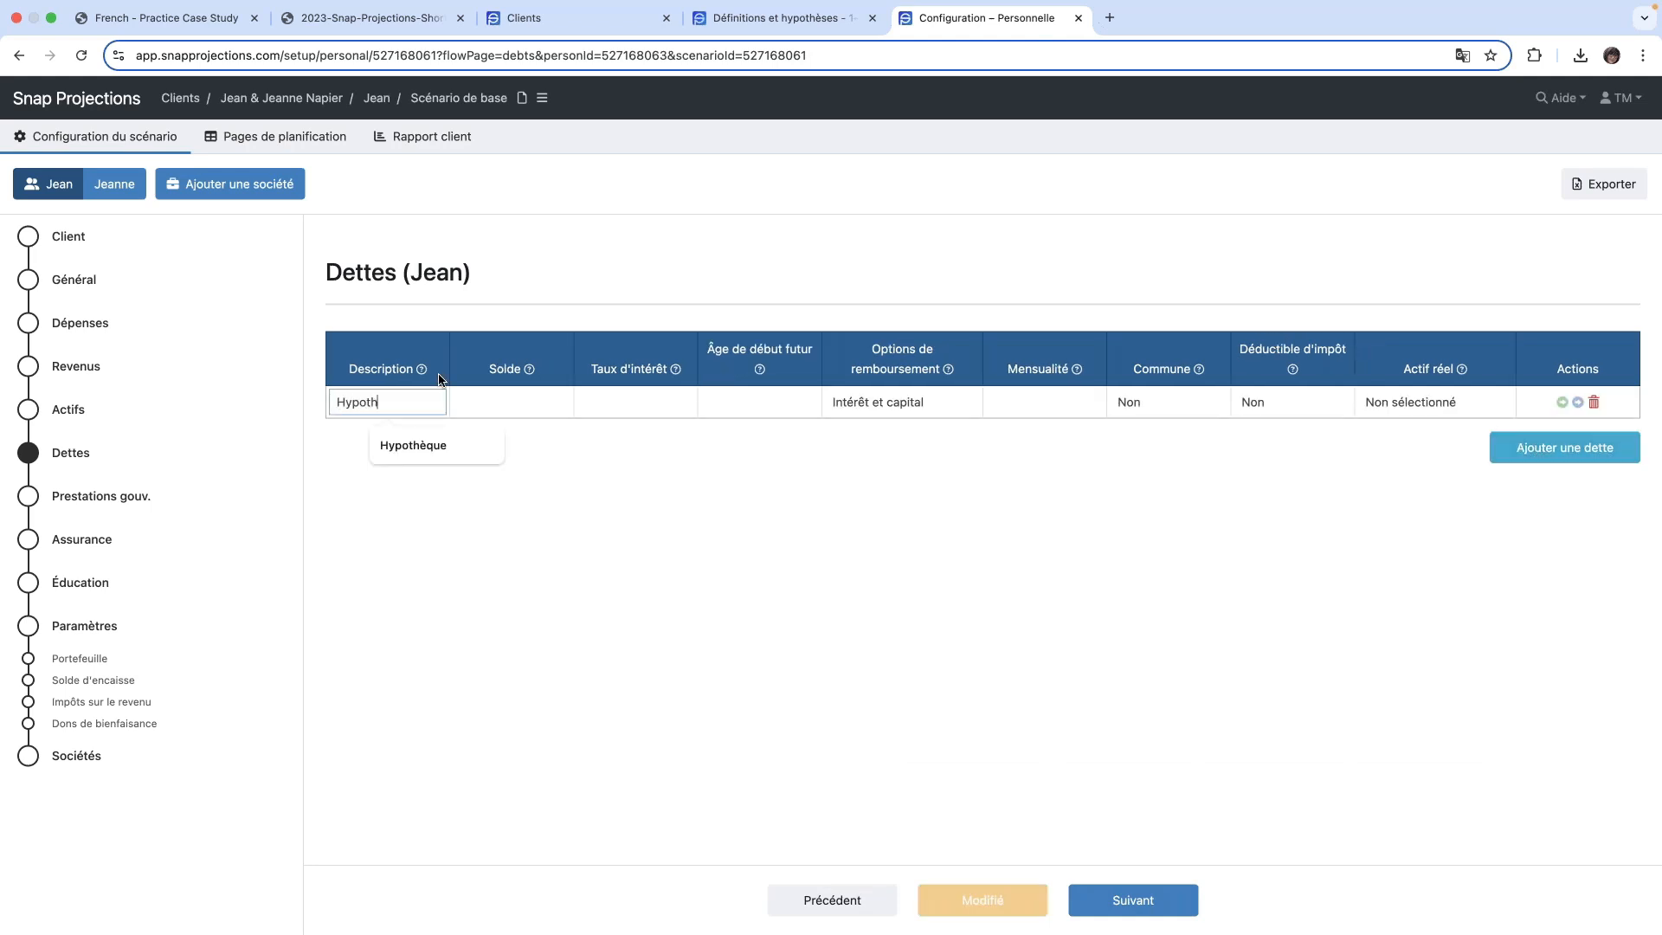
type("e1que")
key("Tab")
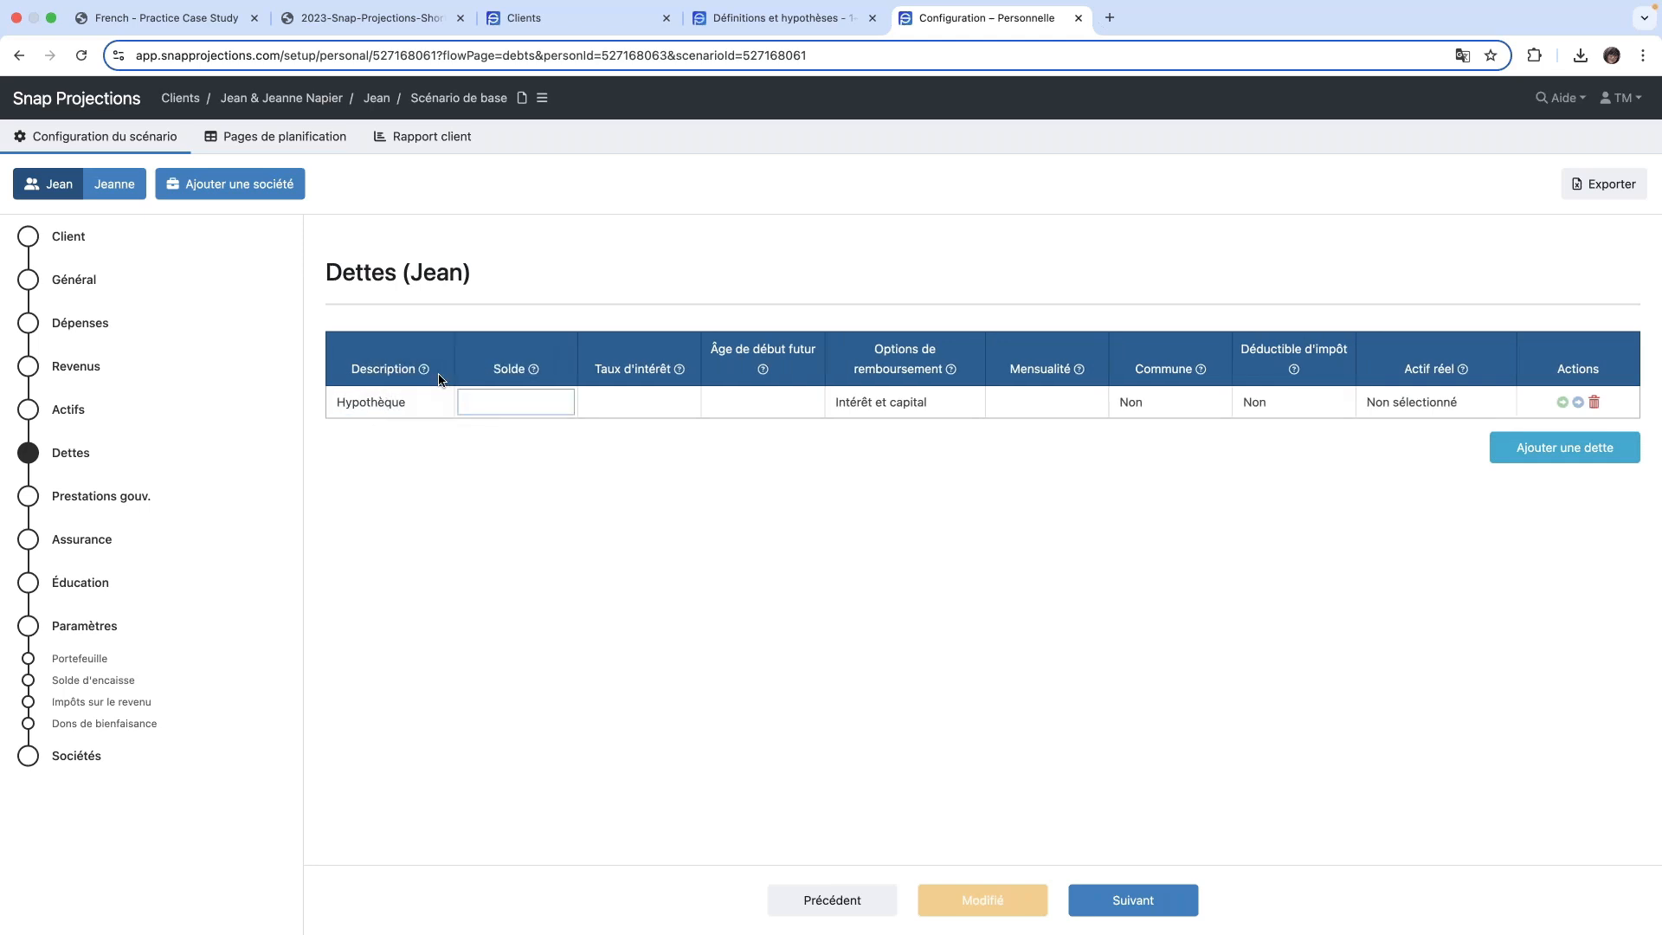
type("72000")
key("Tab")
type("4,8")
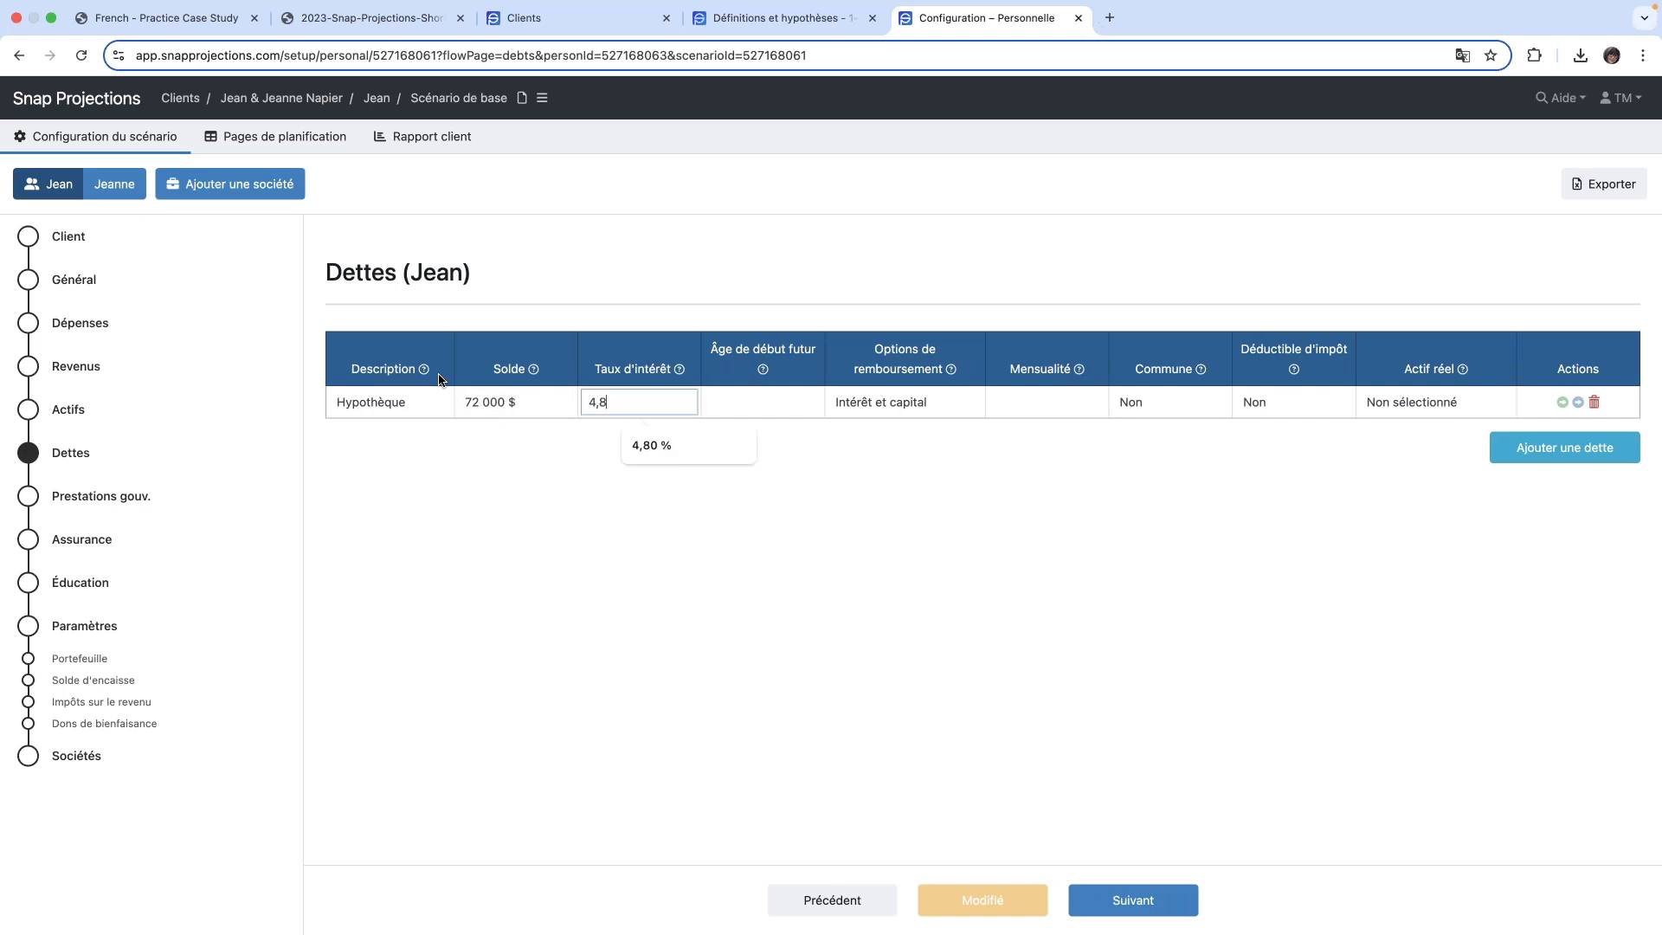
key("Tab")
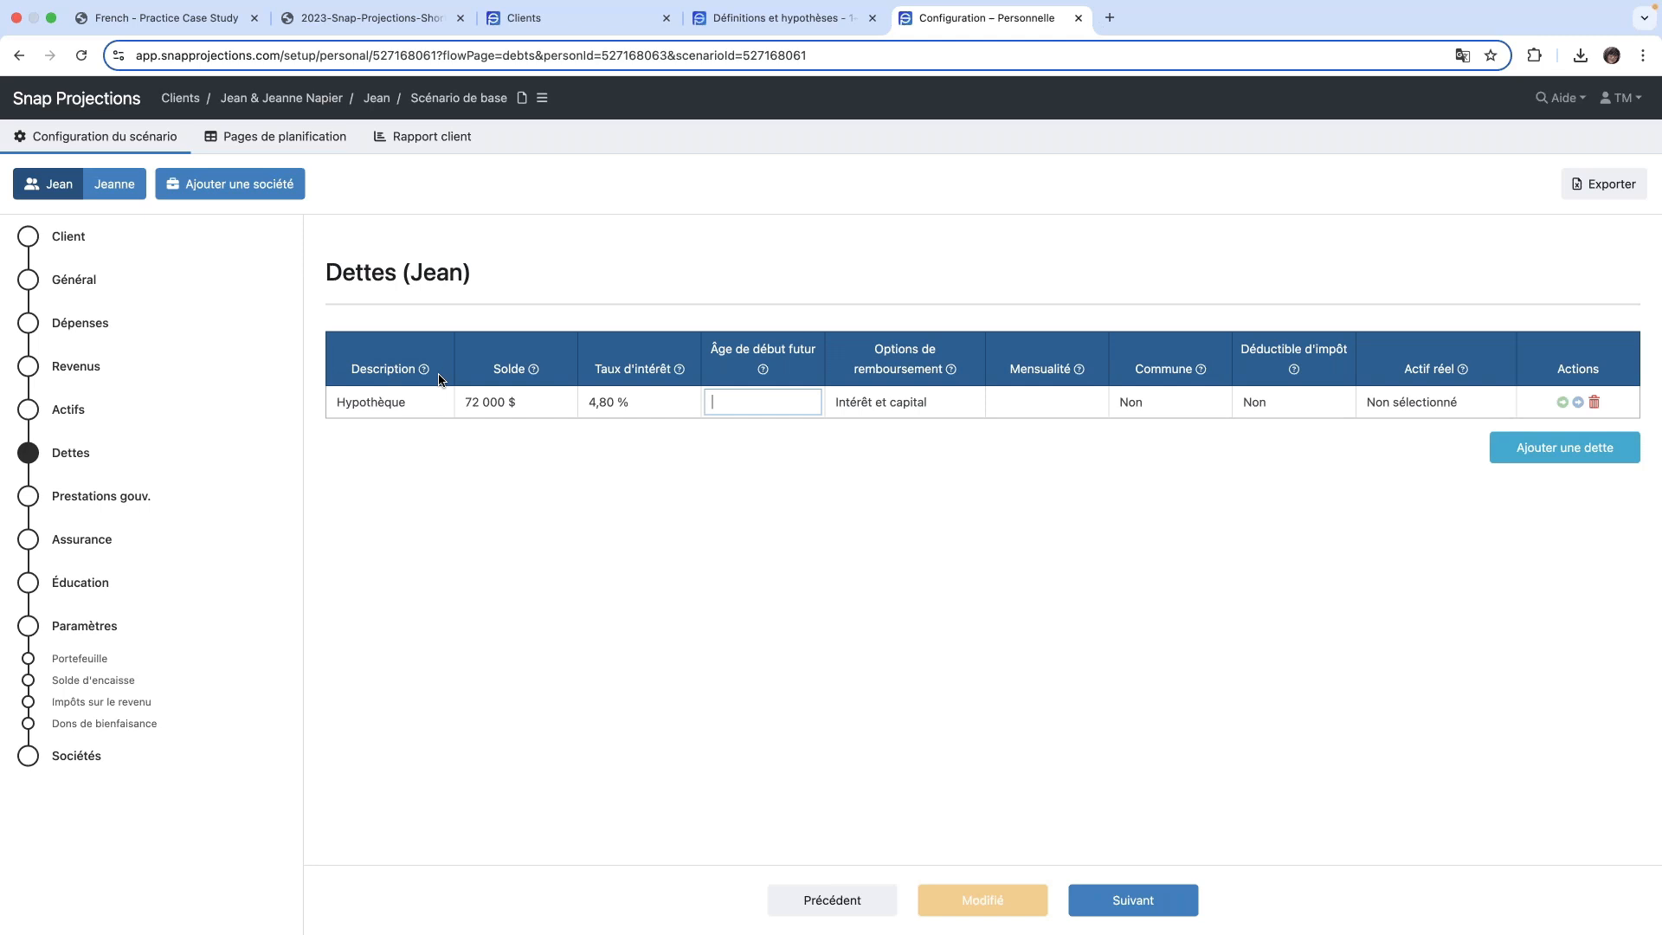
- Leave the mortgage's future start age blank, keep Intérêt et capital as its repayment option, and set the Mensualité to 1 200 $
key("Tab")
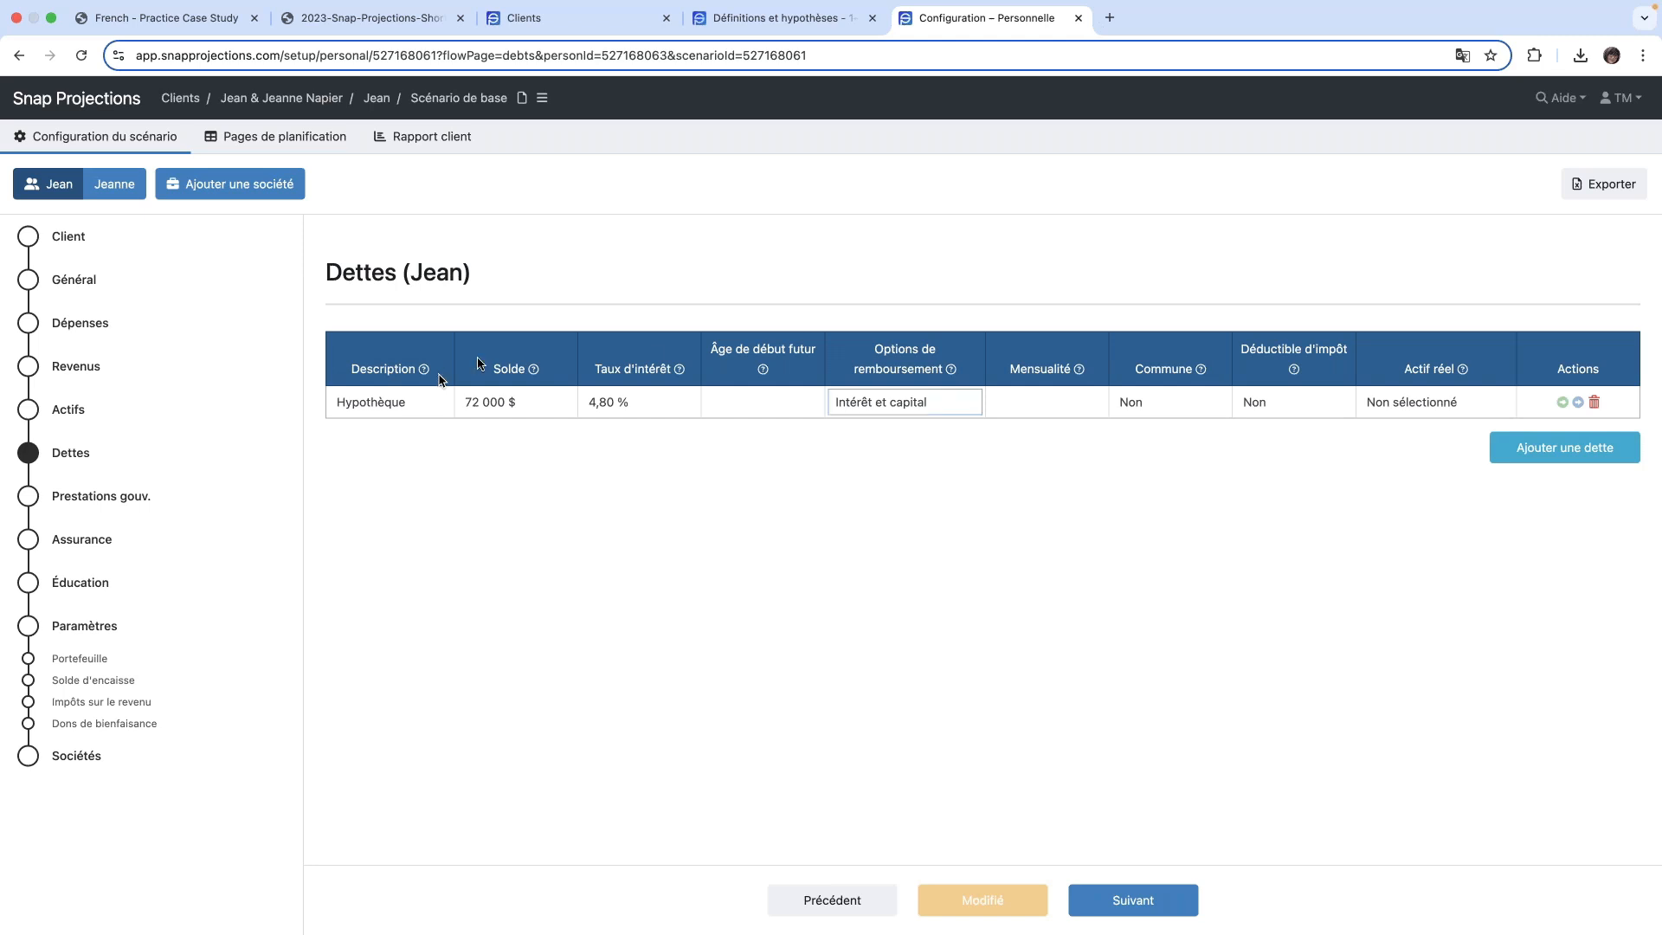
left_click(965, 409)
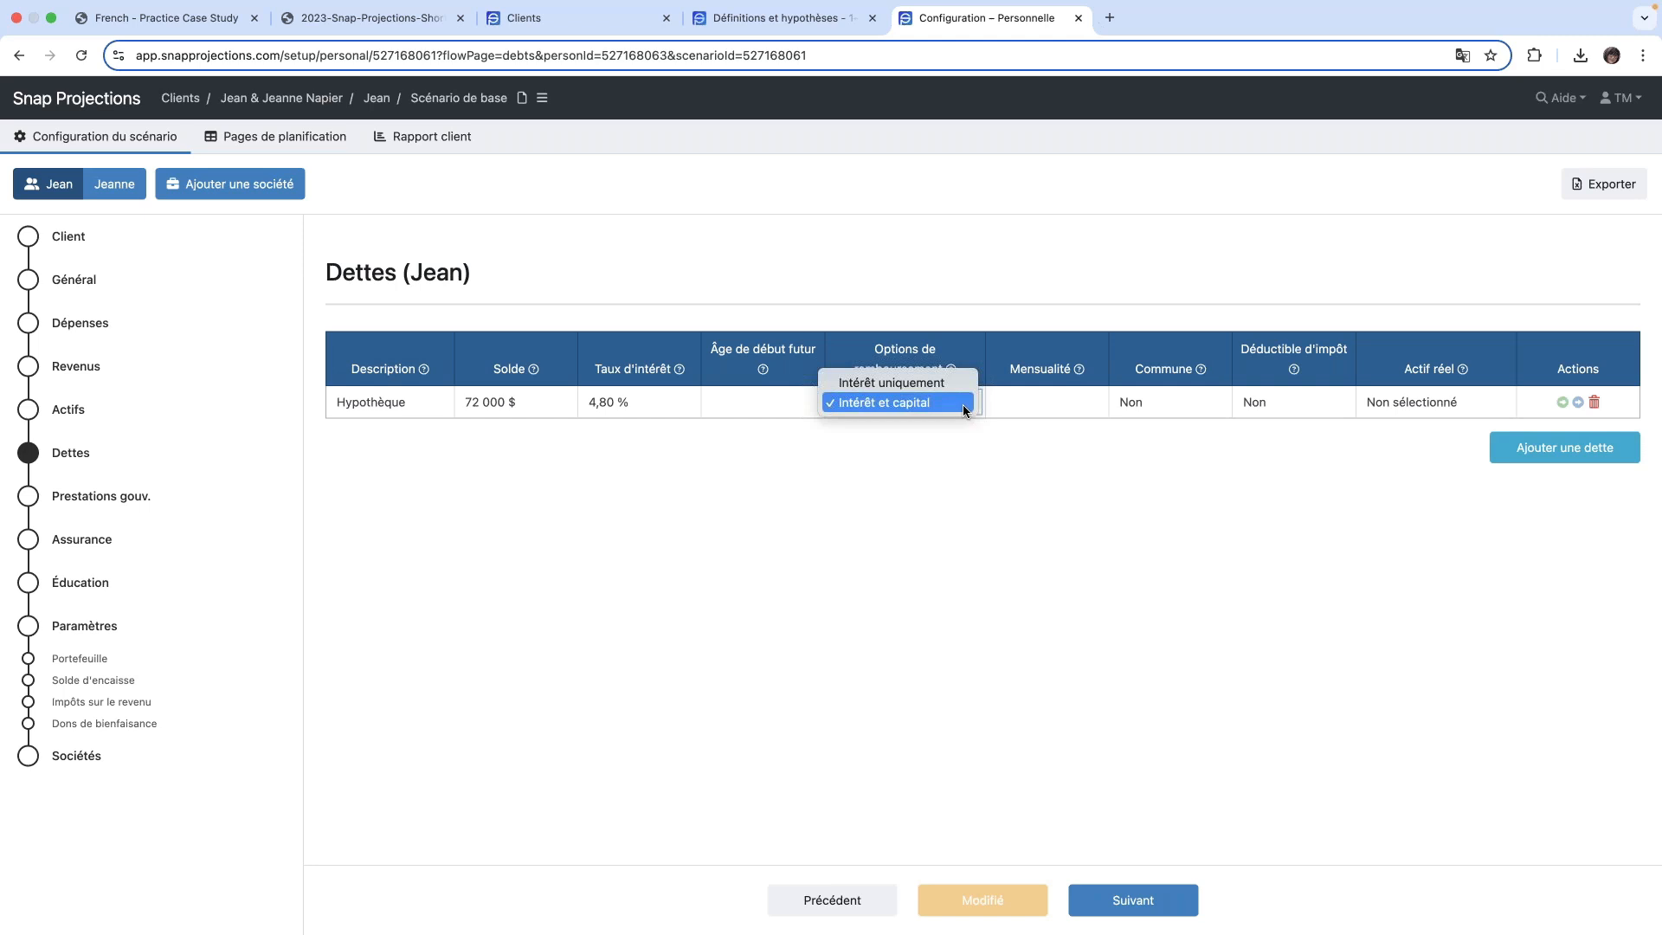
left_click(964, 403)
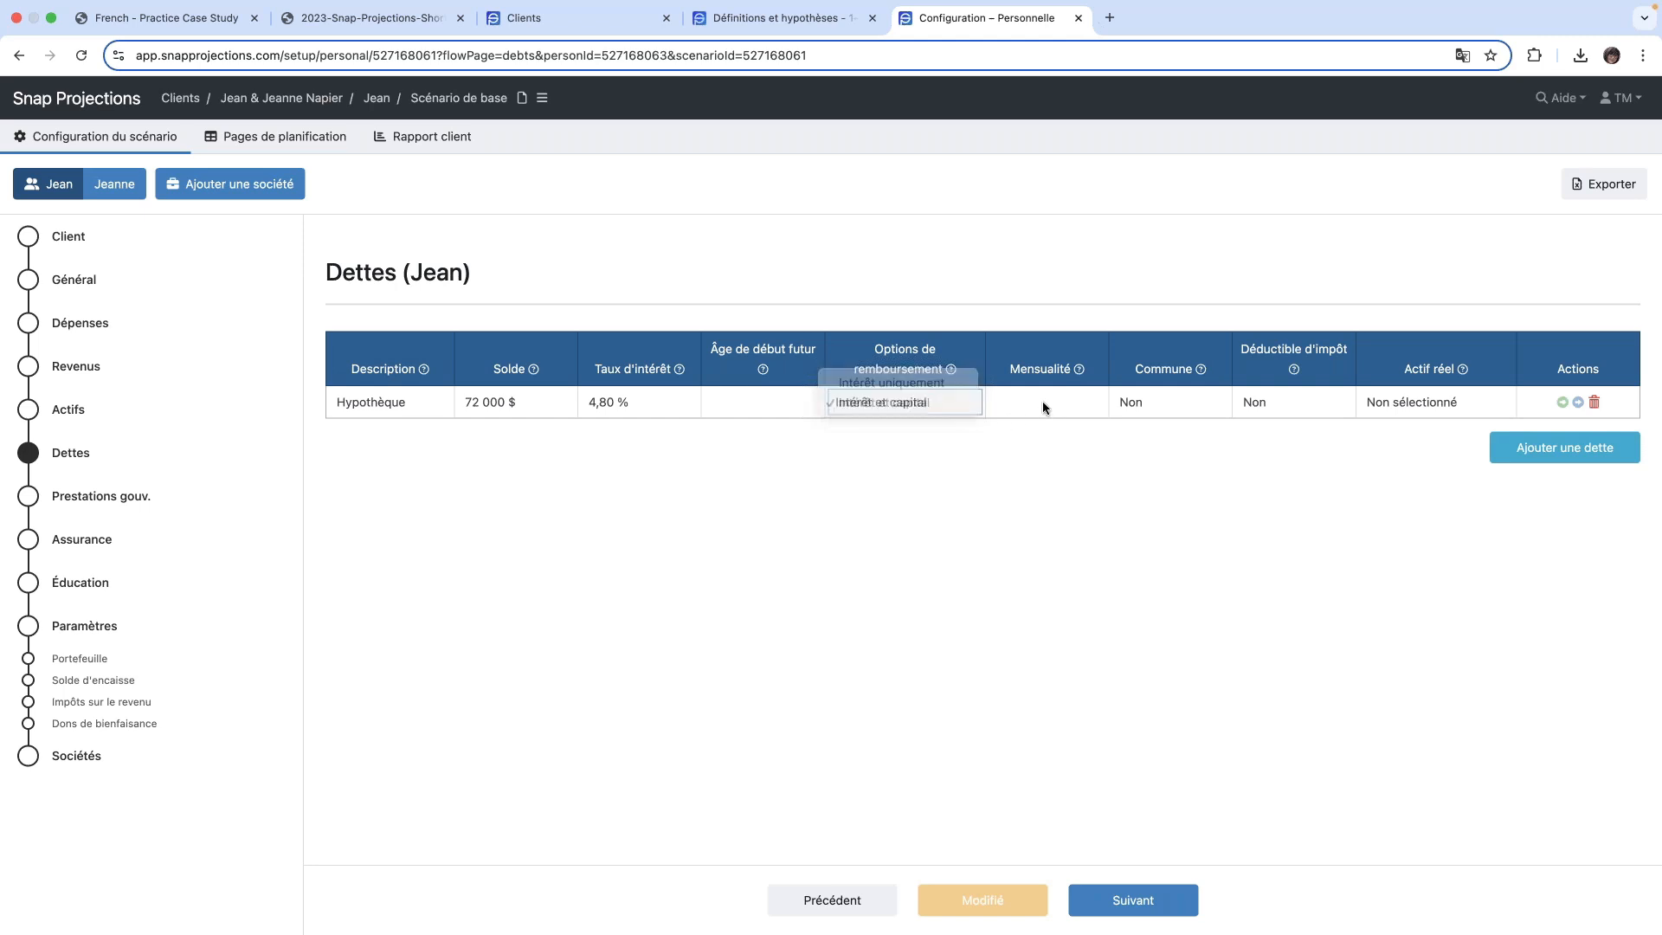
left_click(1044, 404)
type("1 200")
key("Tab")
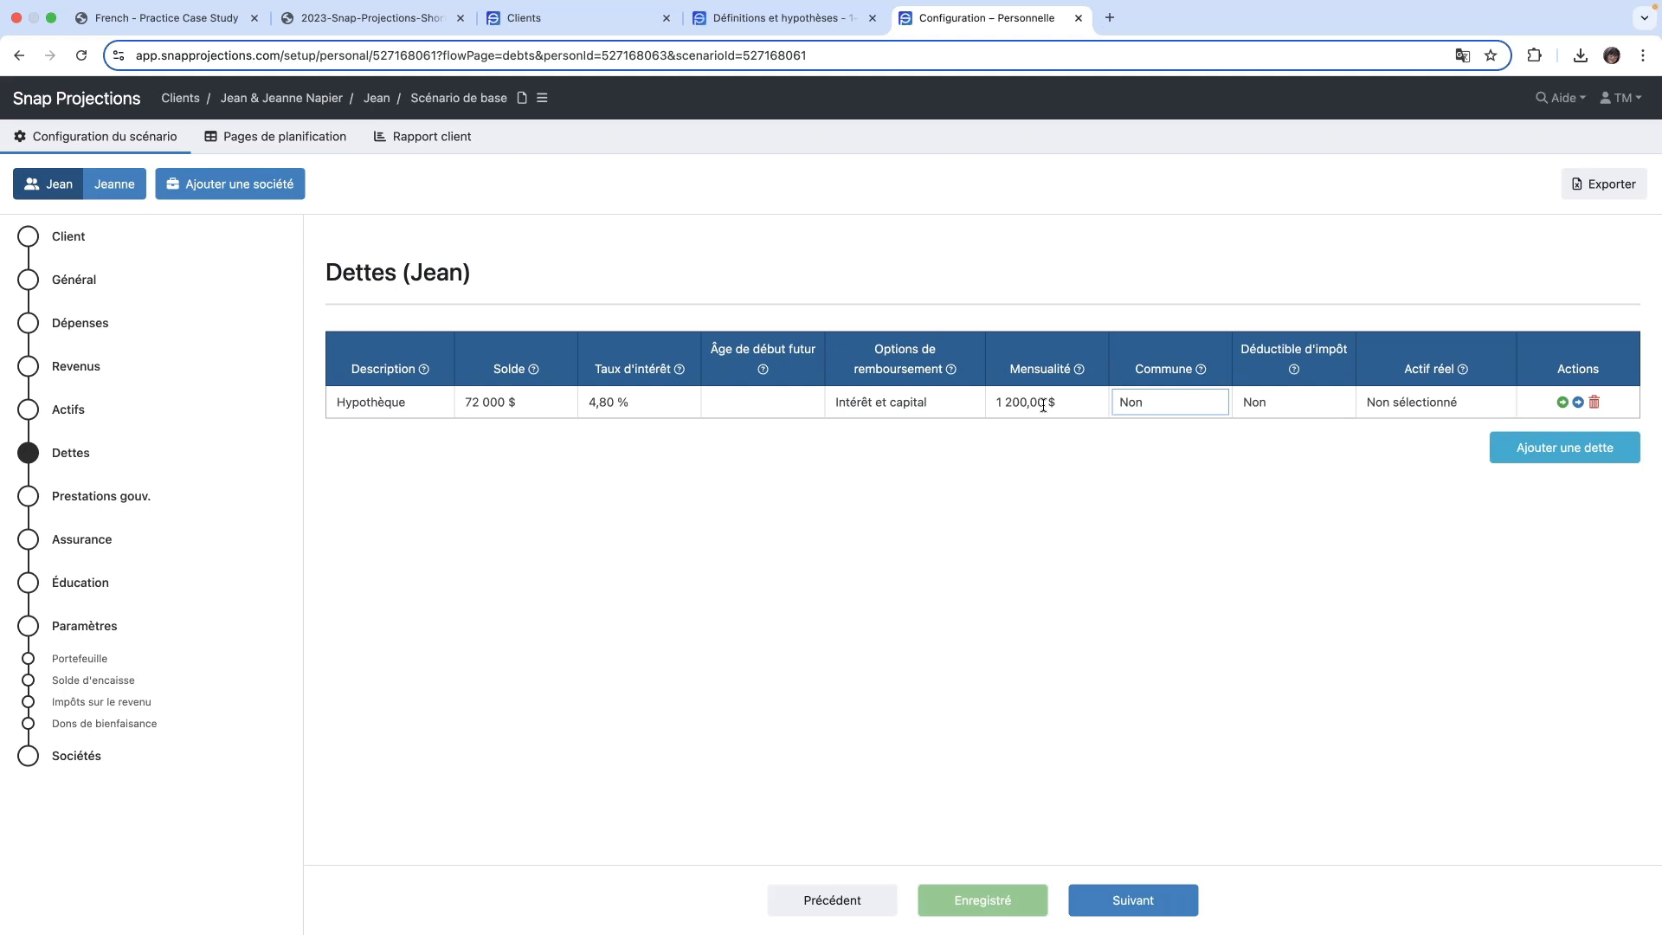
- Set Commune to Oui for the mortgage and link it to the real asset Maison
left_click(1205, 405)
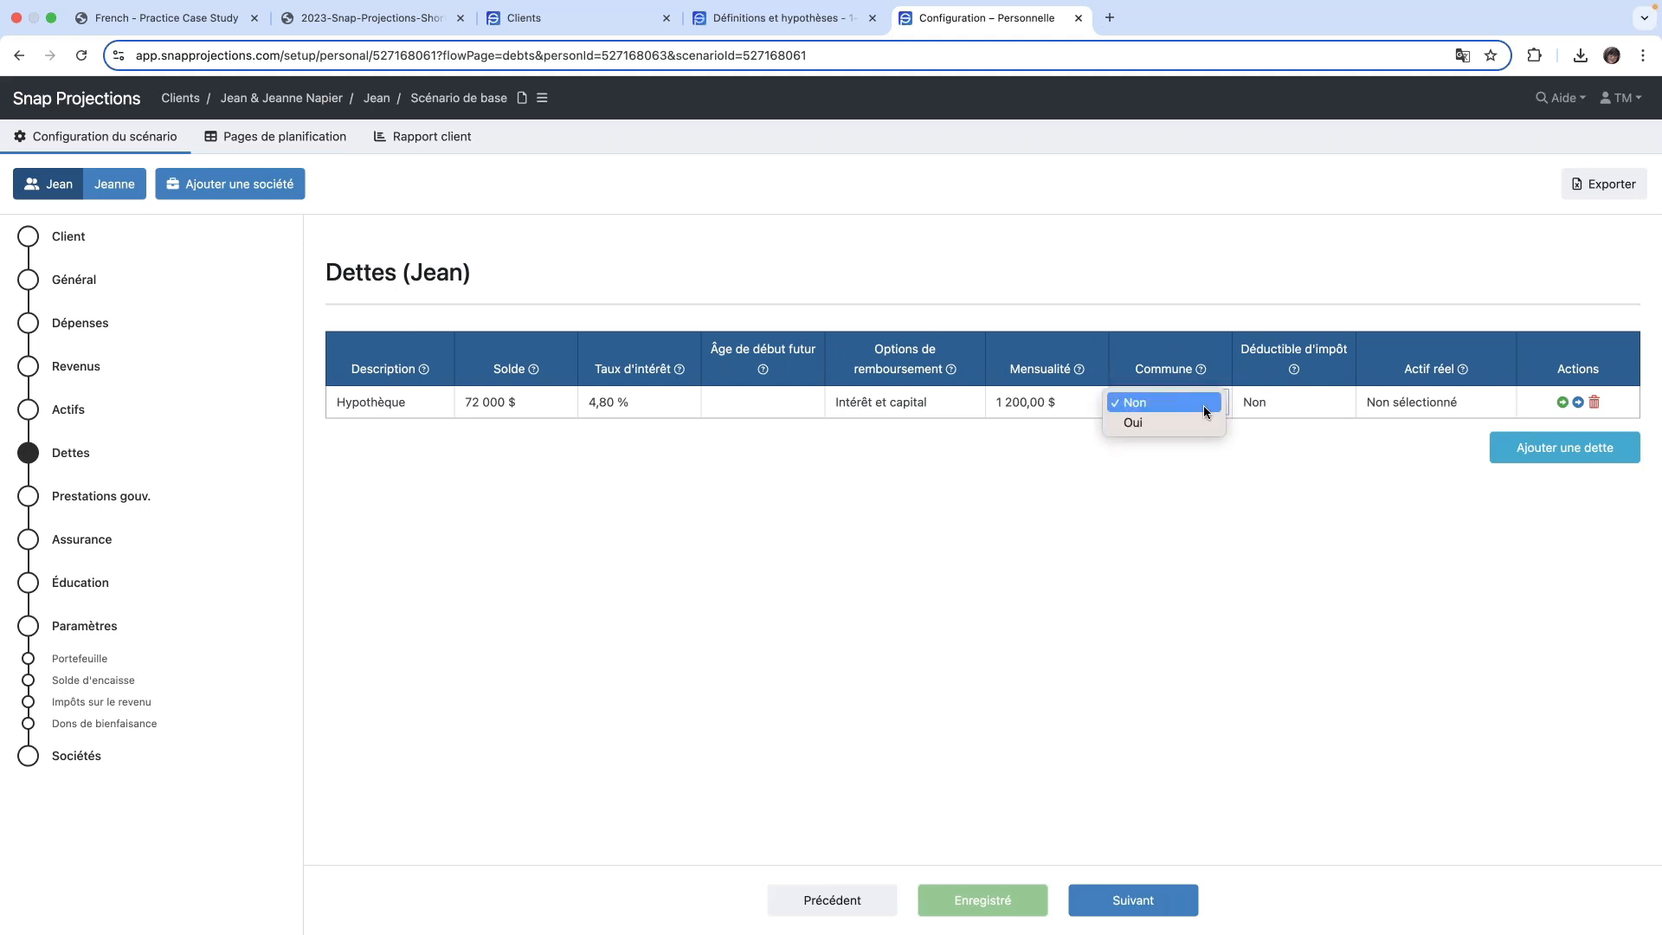
left_click(1186, 426)
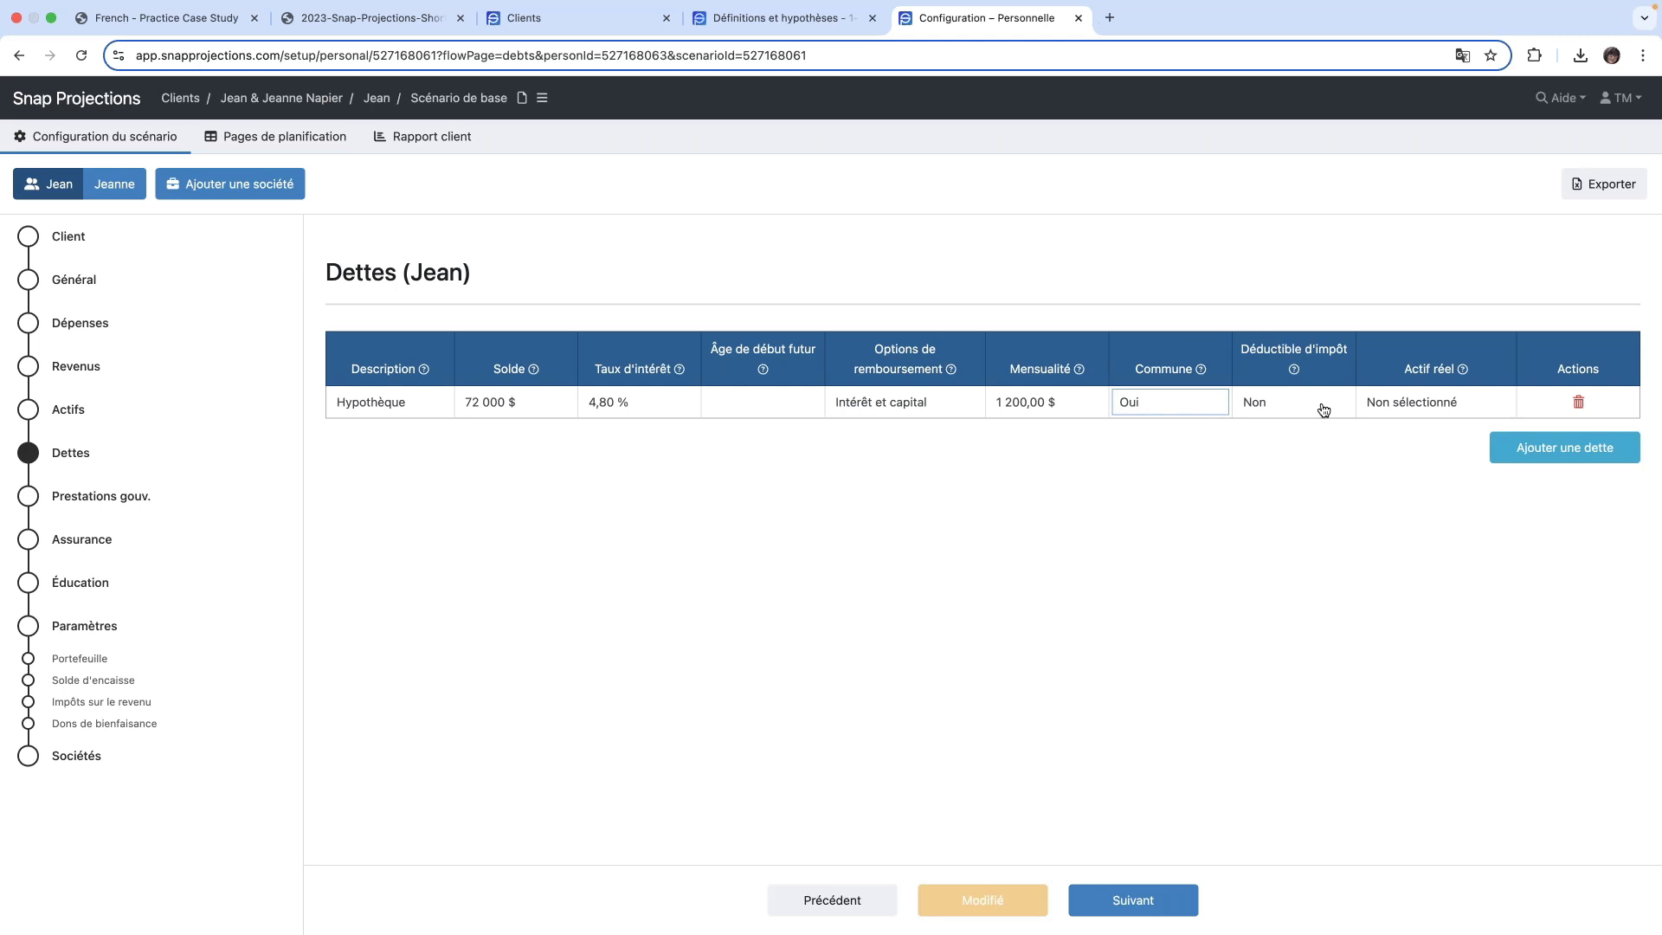
left_click(1473, 412)
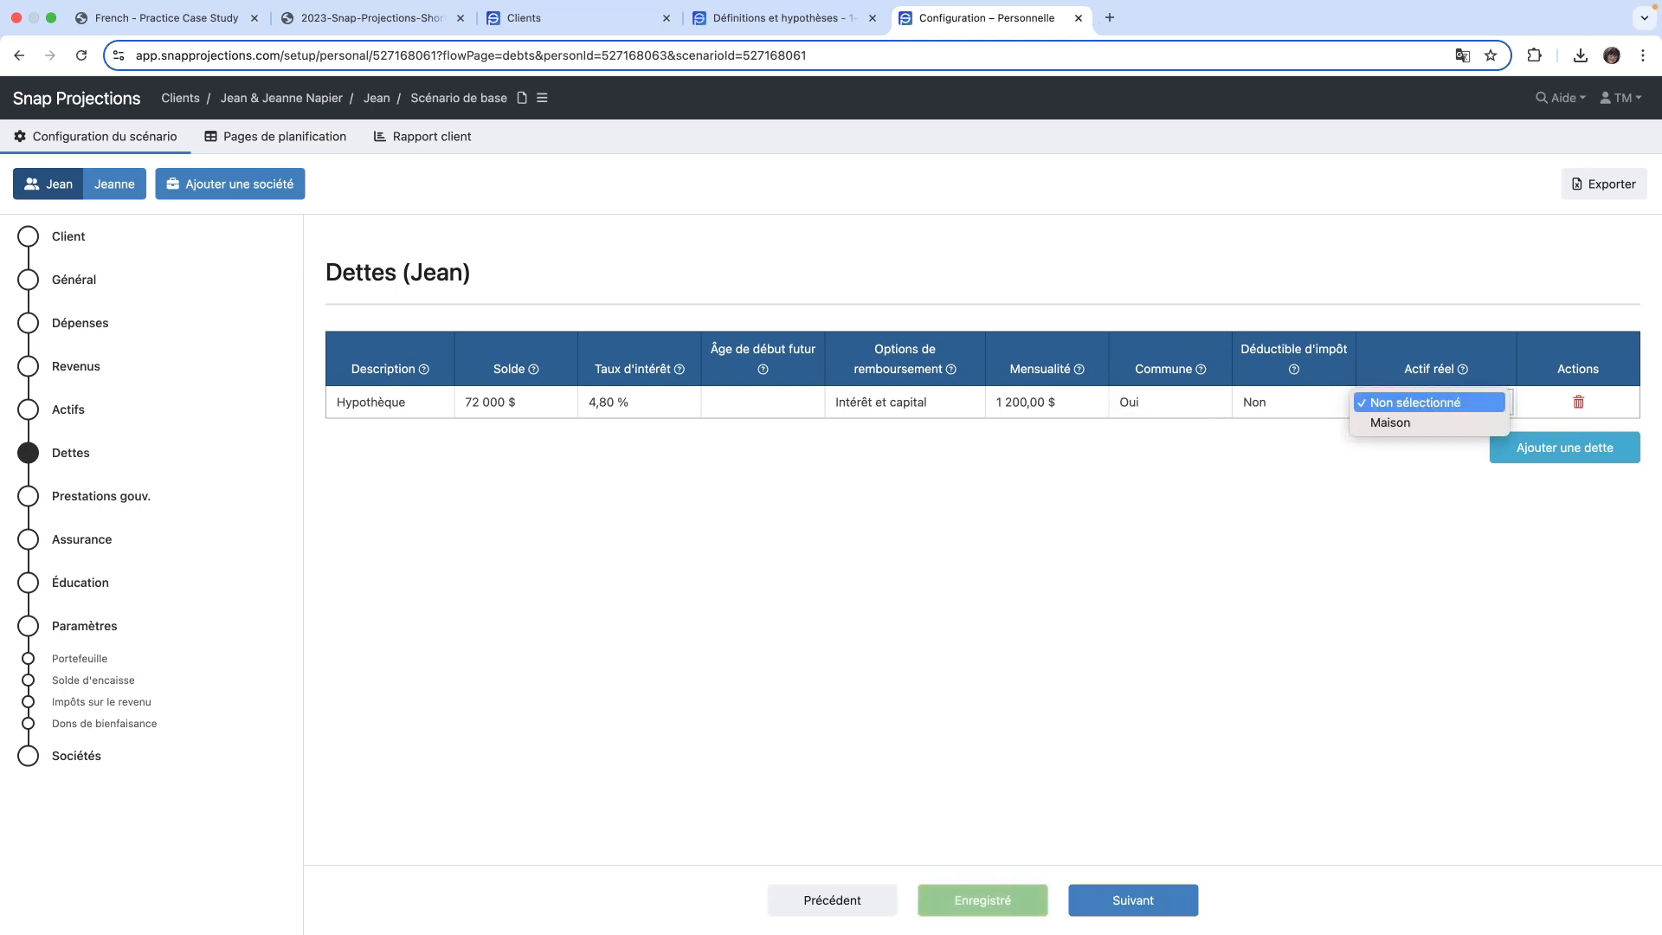
left_click(1440, 427)
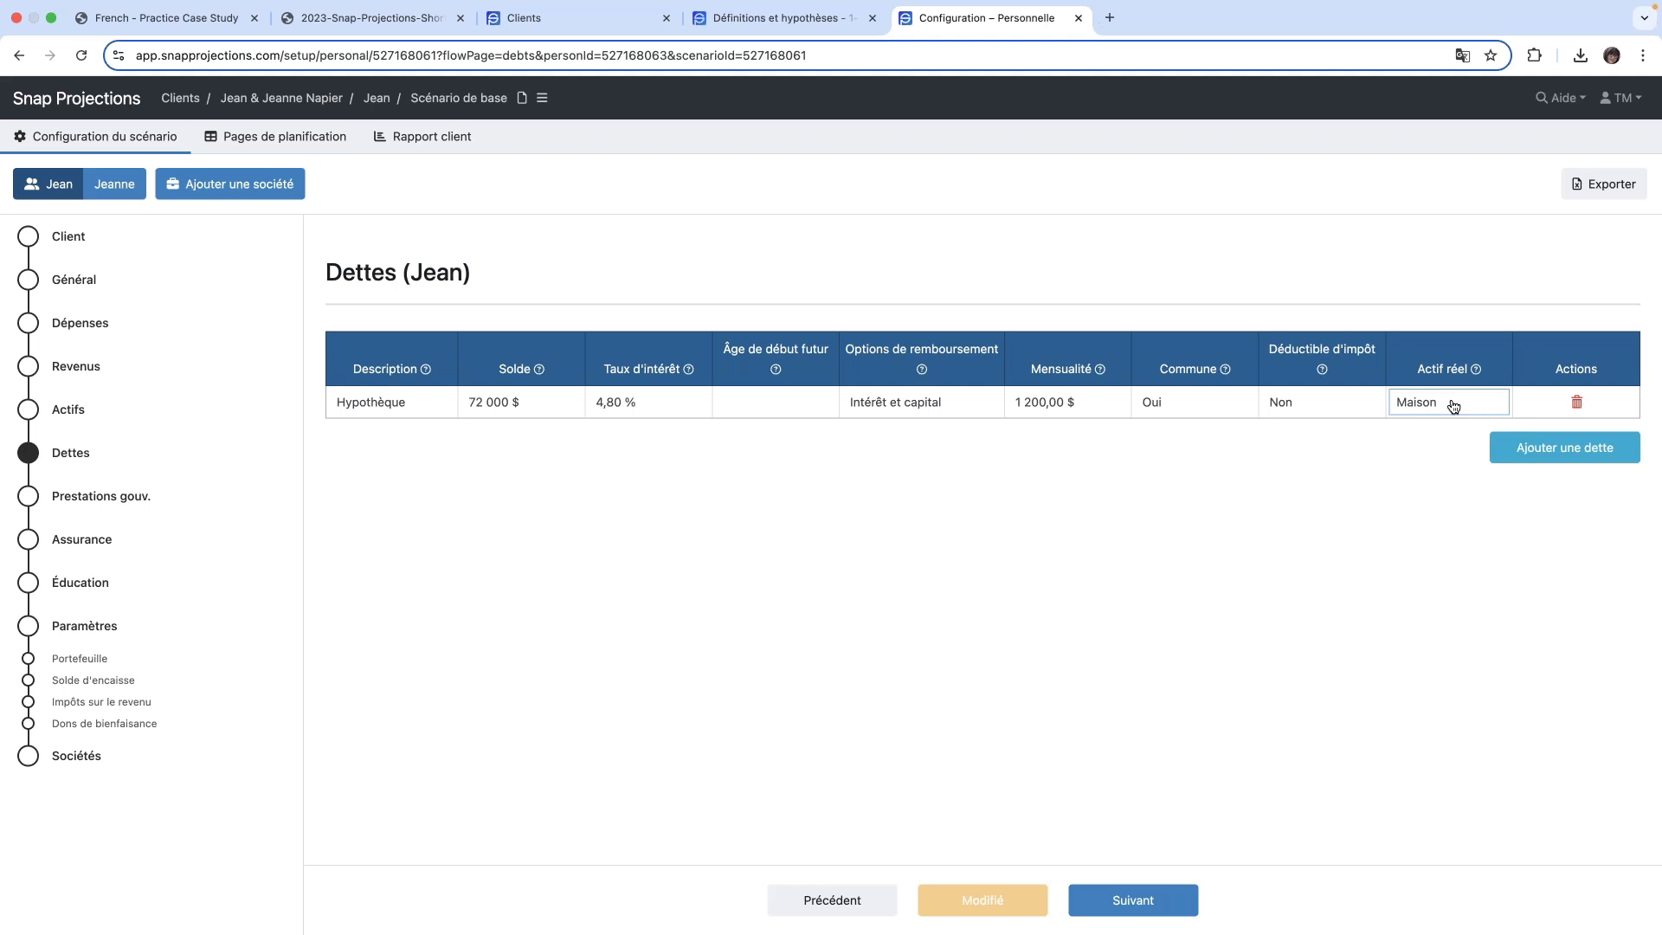
- Continue to the first spouse's government benefits and set the RRQ Pourcentage du maximum (à 65 ans) to 75 %
left_click(1166, 909)
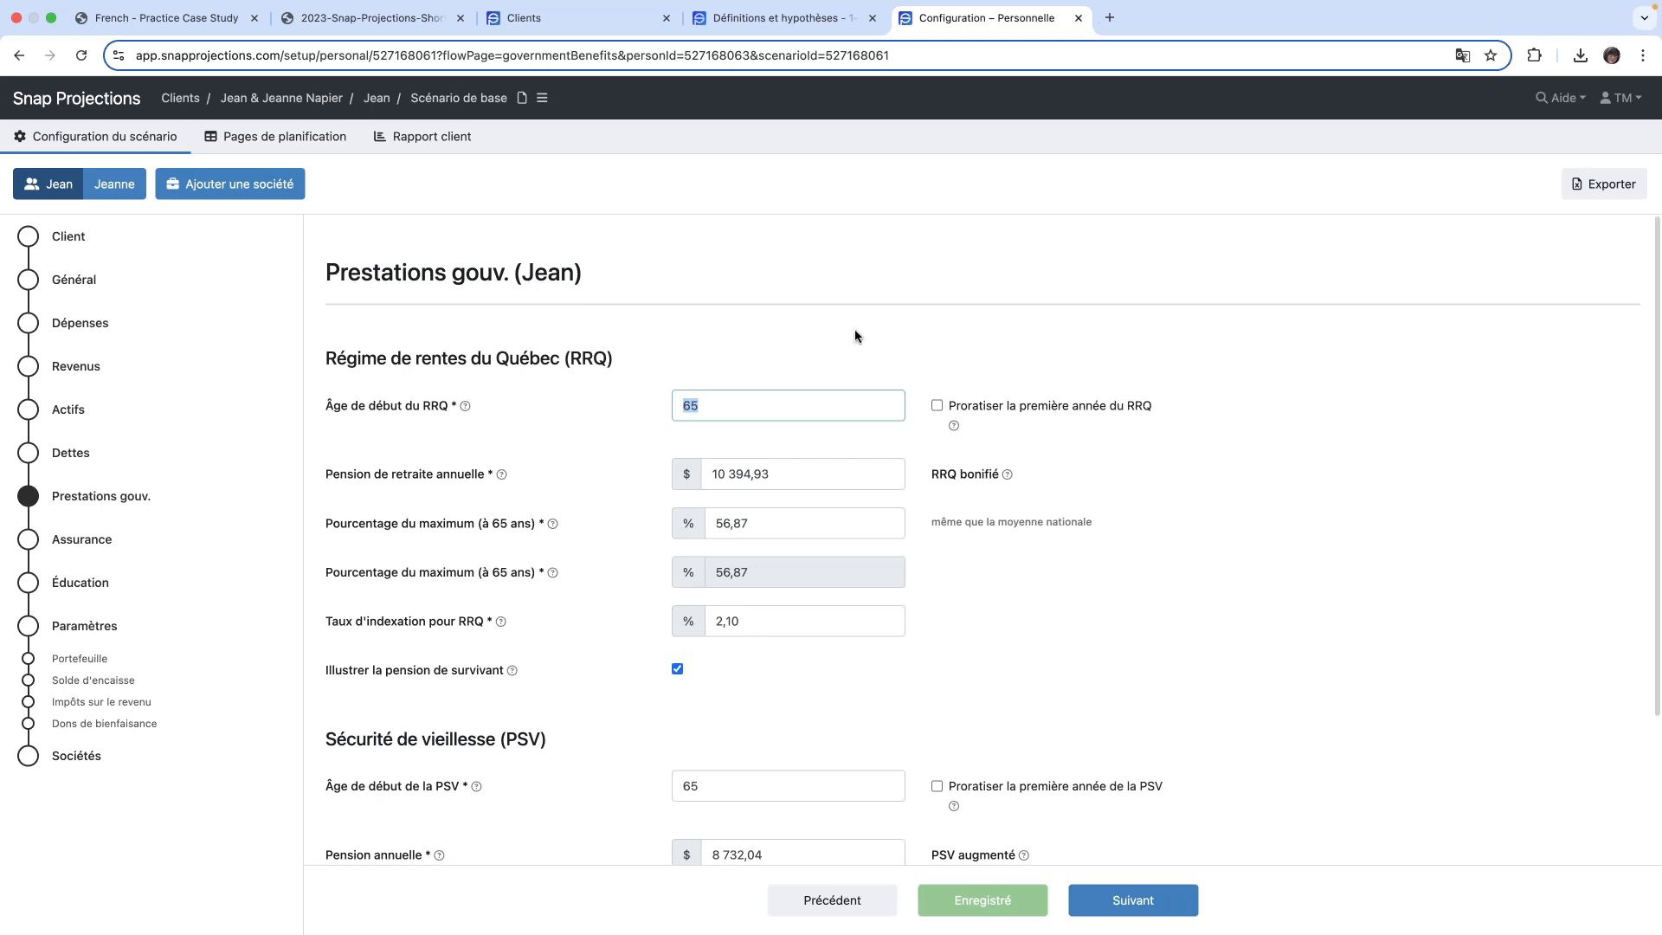
scroll(765, 395, "down", 1)
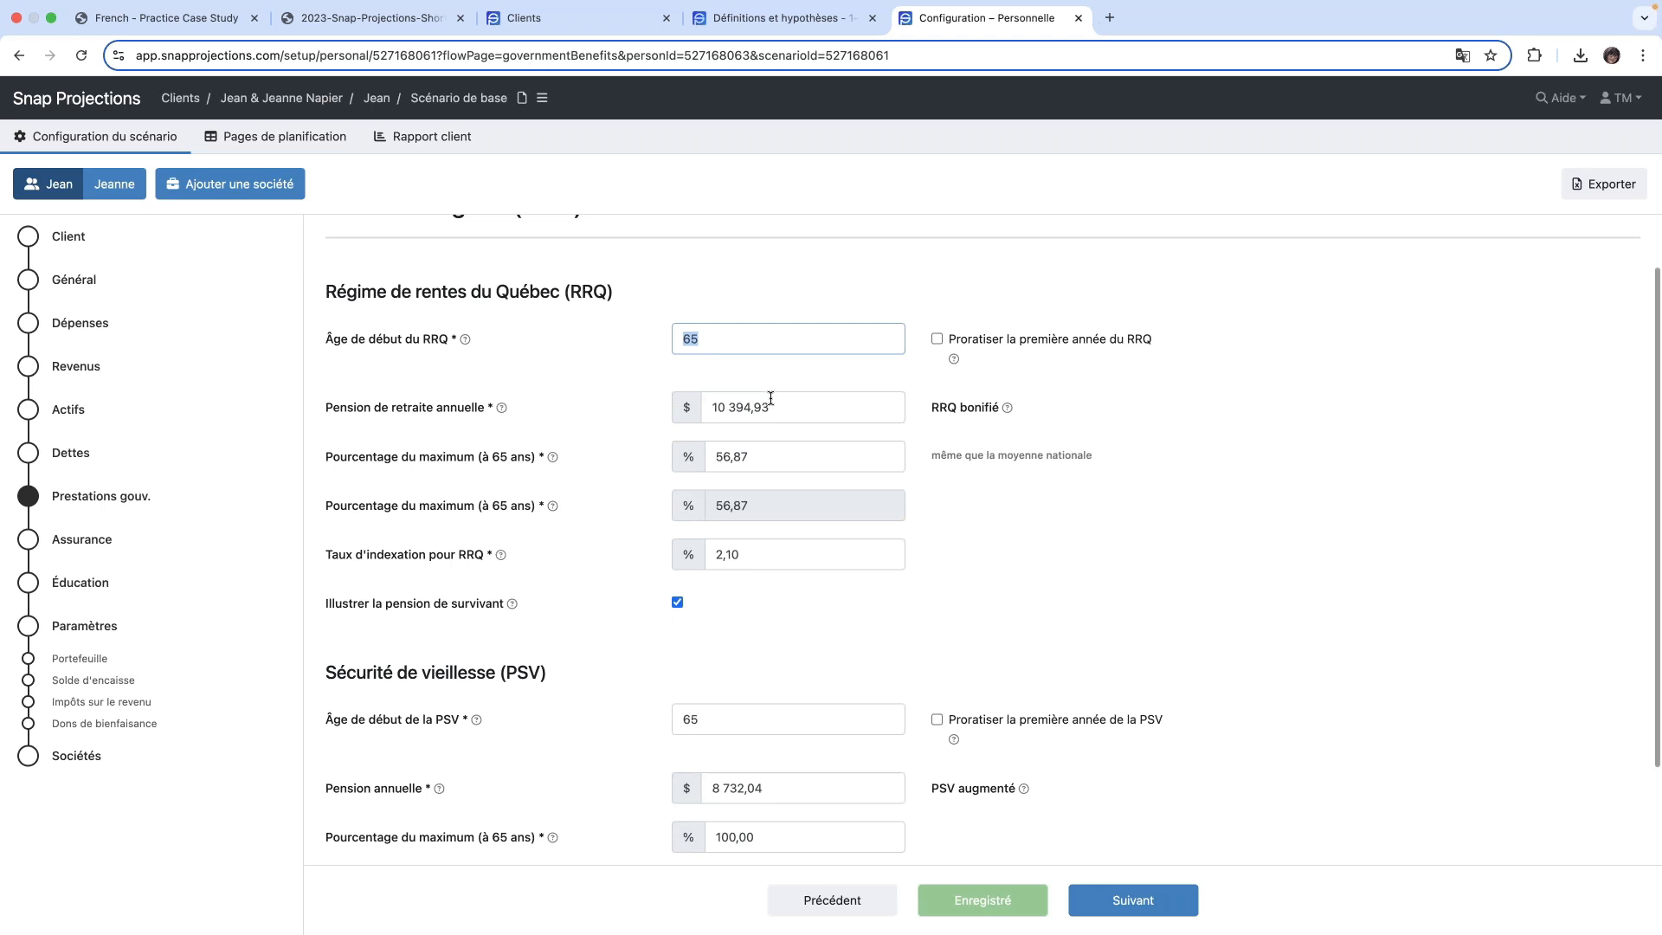
left_click(778, 460)
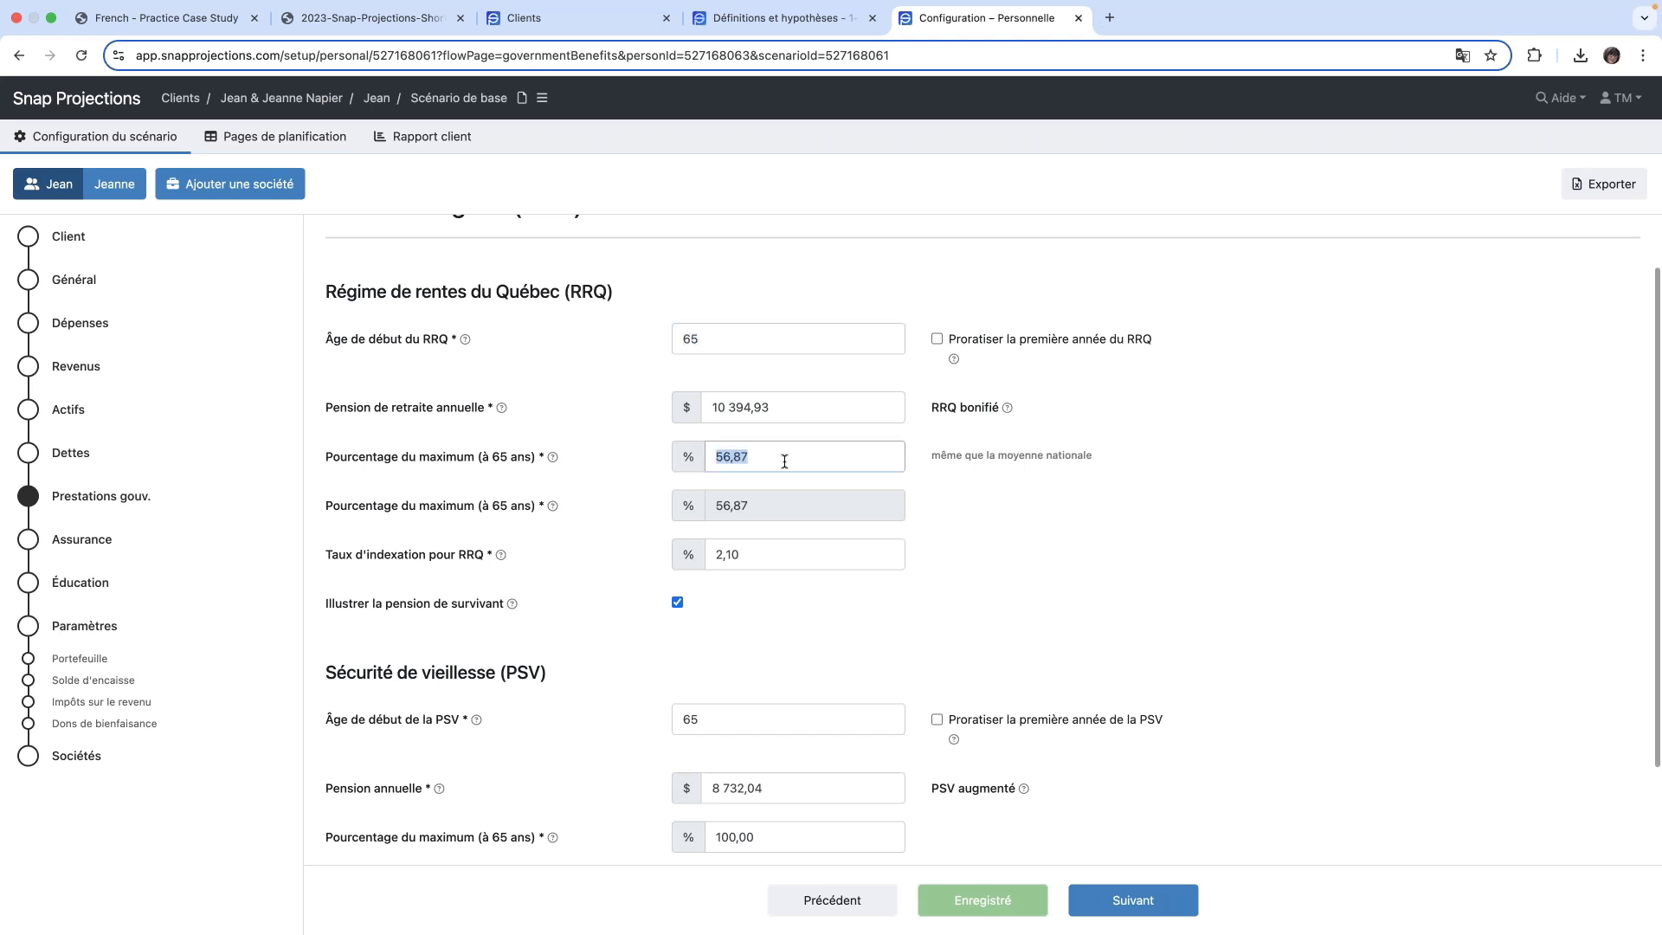
key("BackSpace")
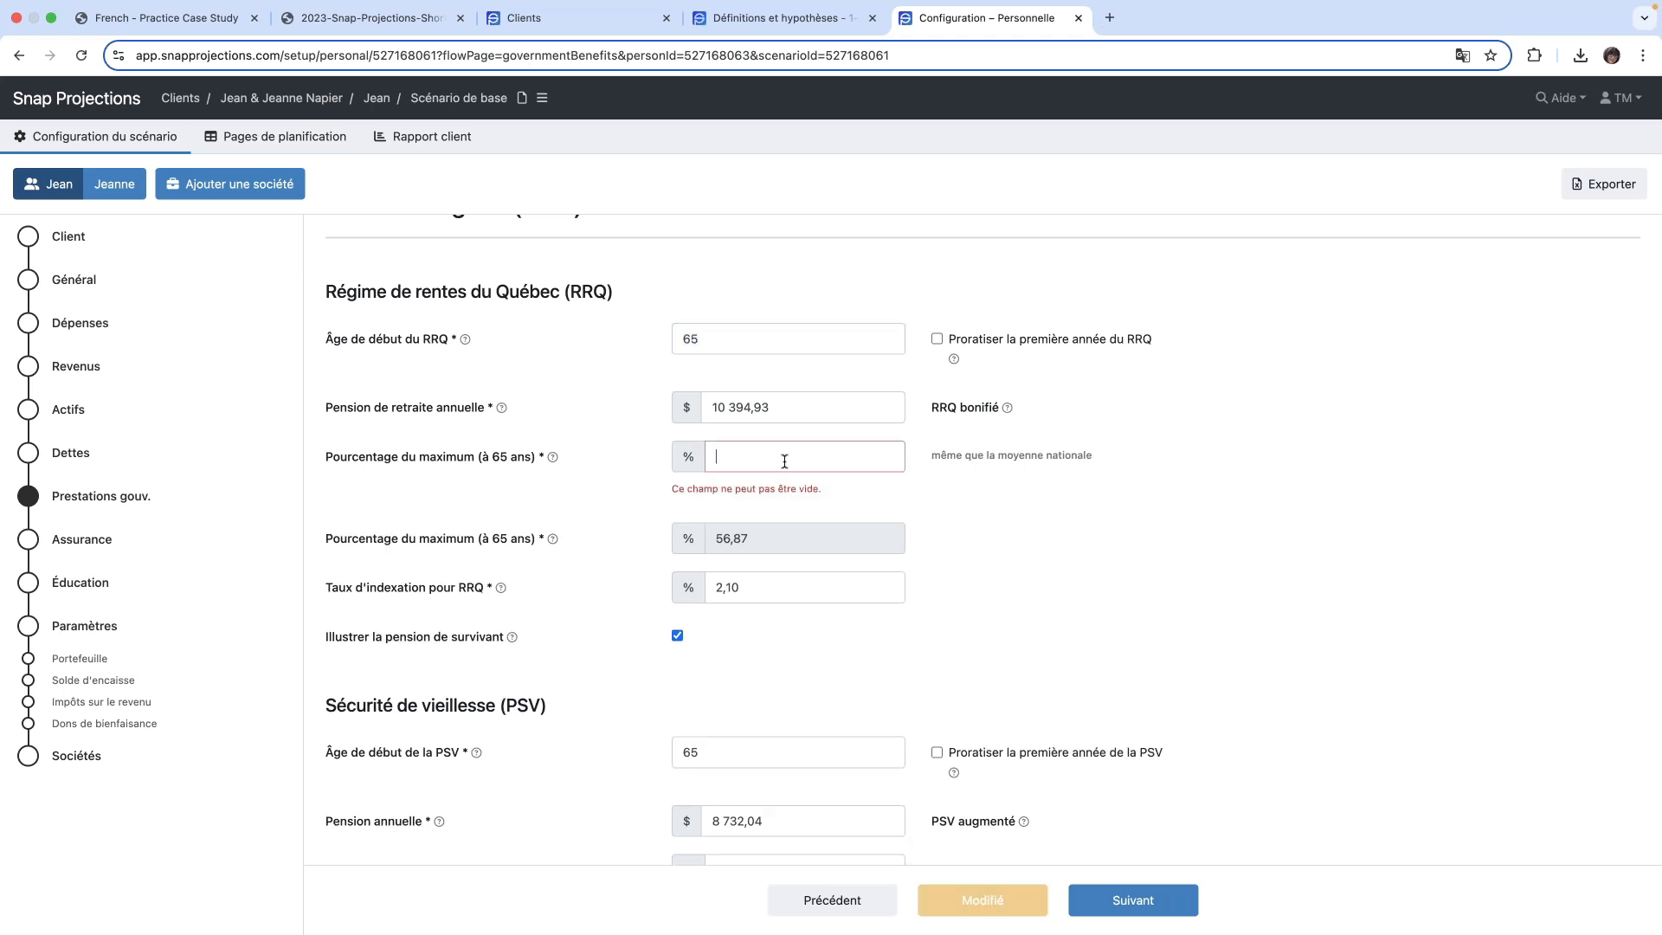
type("75")
key("Tab")
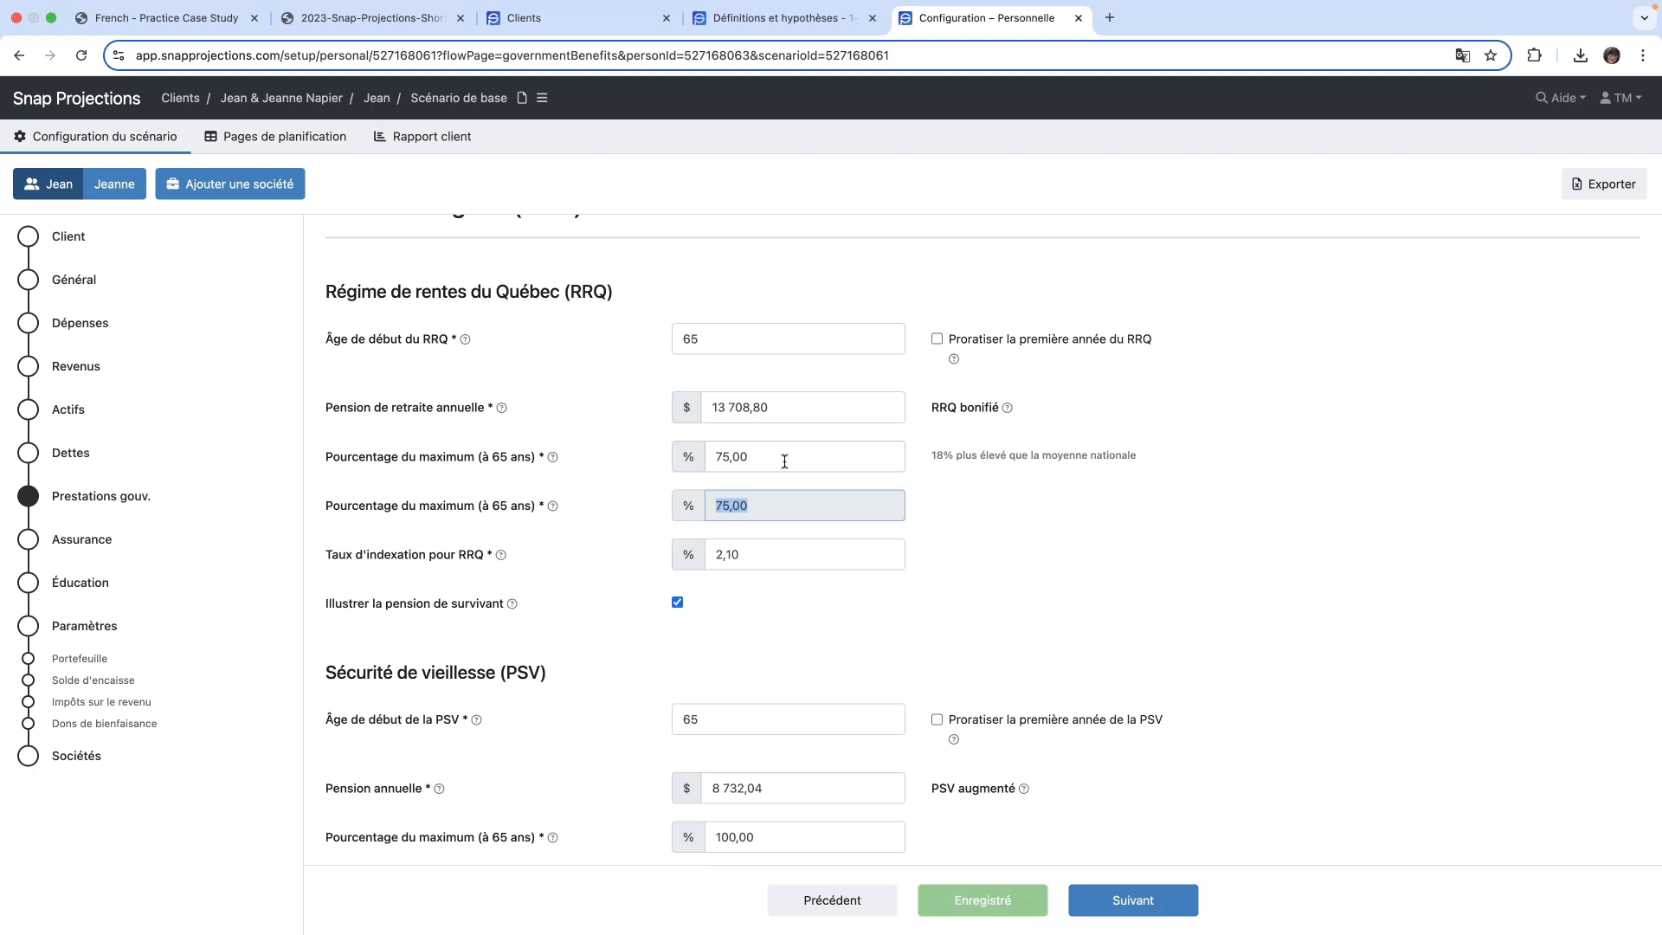
left_click(784, 408)
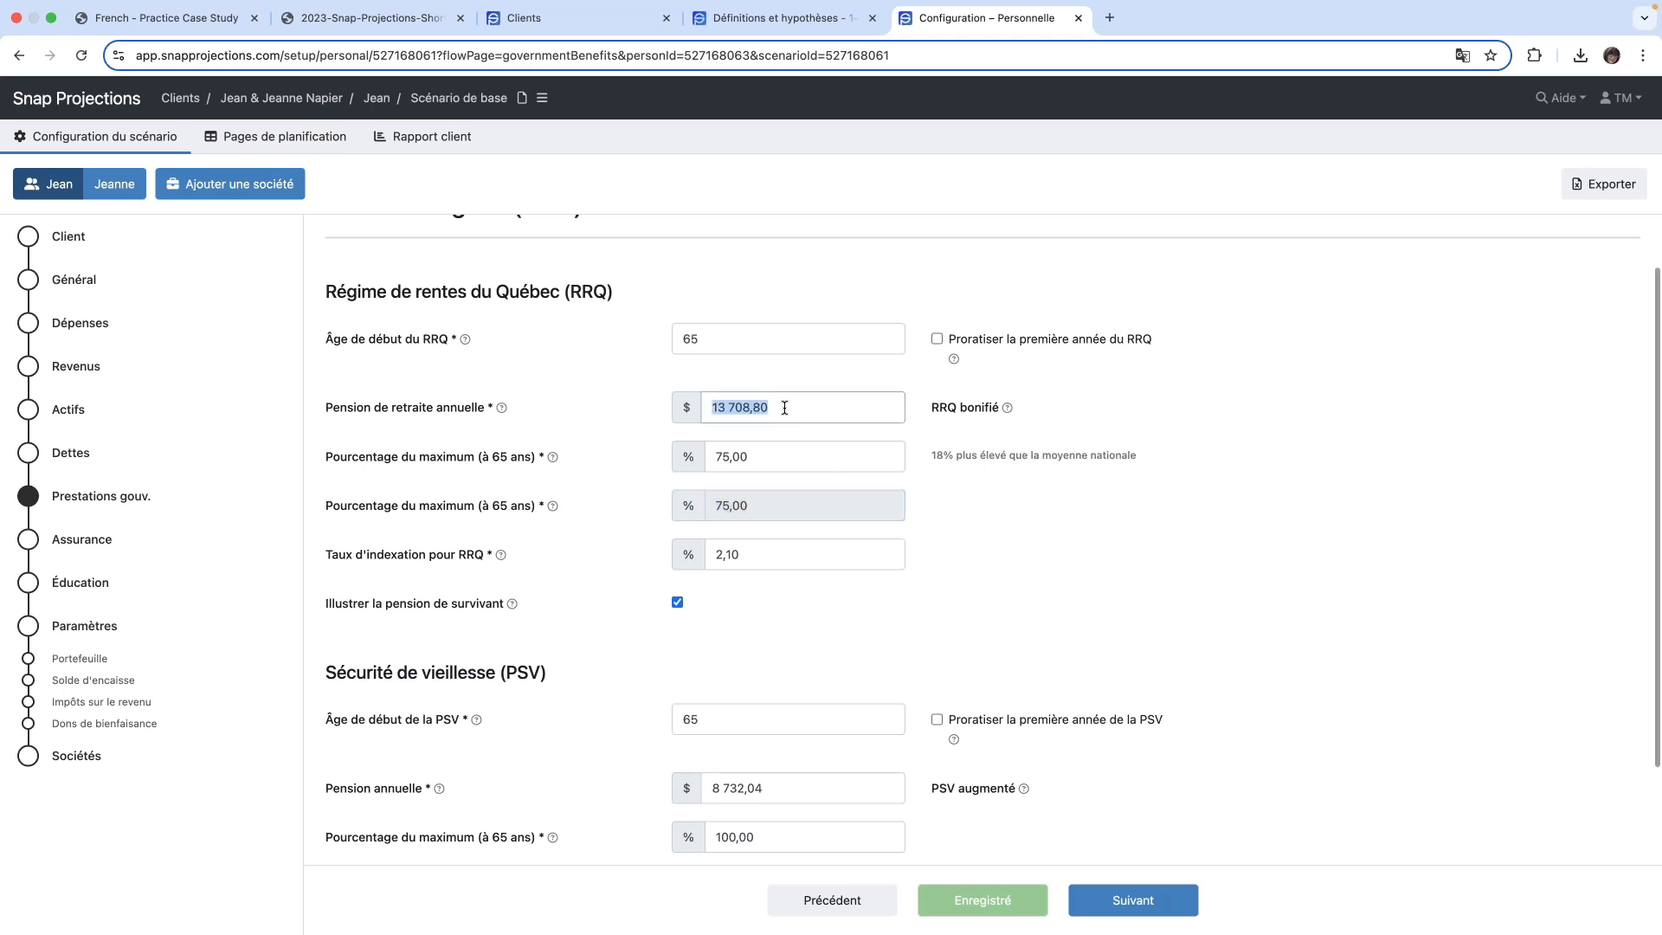
left_click(771, 458)
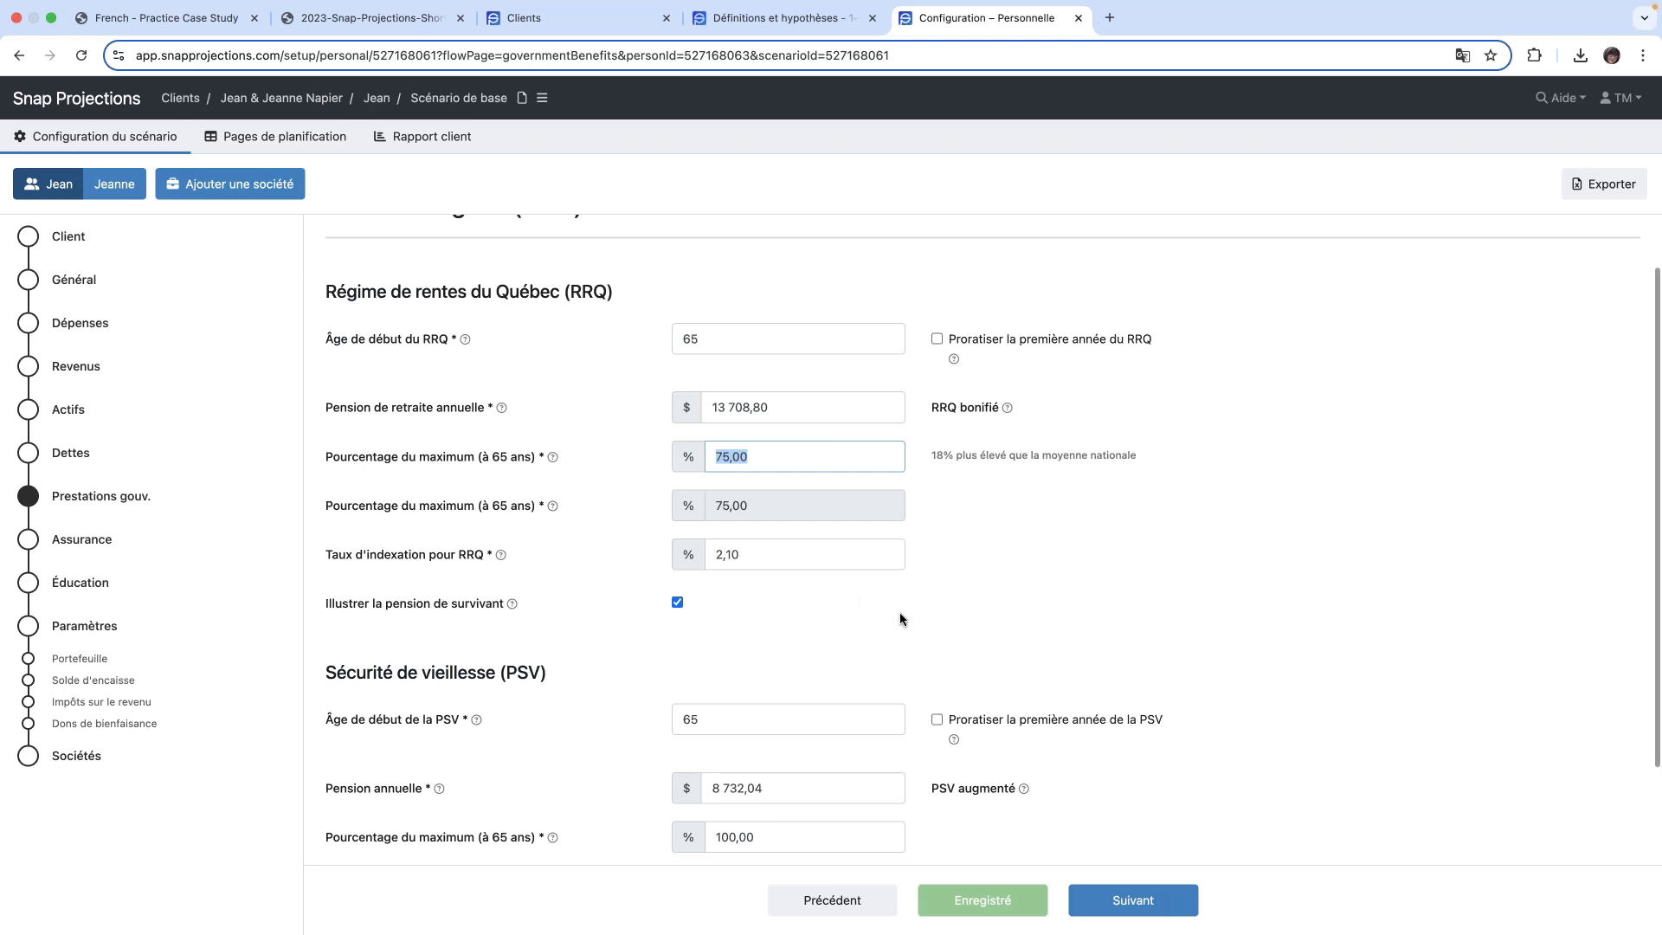
- Switch to the other spouse's government benefits and set the RRQ Pourcentage du maximum (à 65 ans) to 75 %
scroll(900, 611, "down", 3)
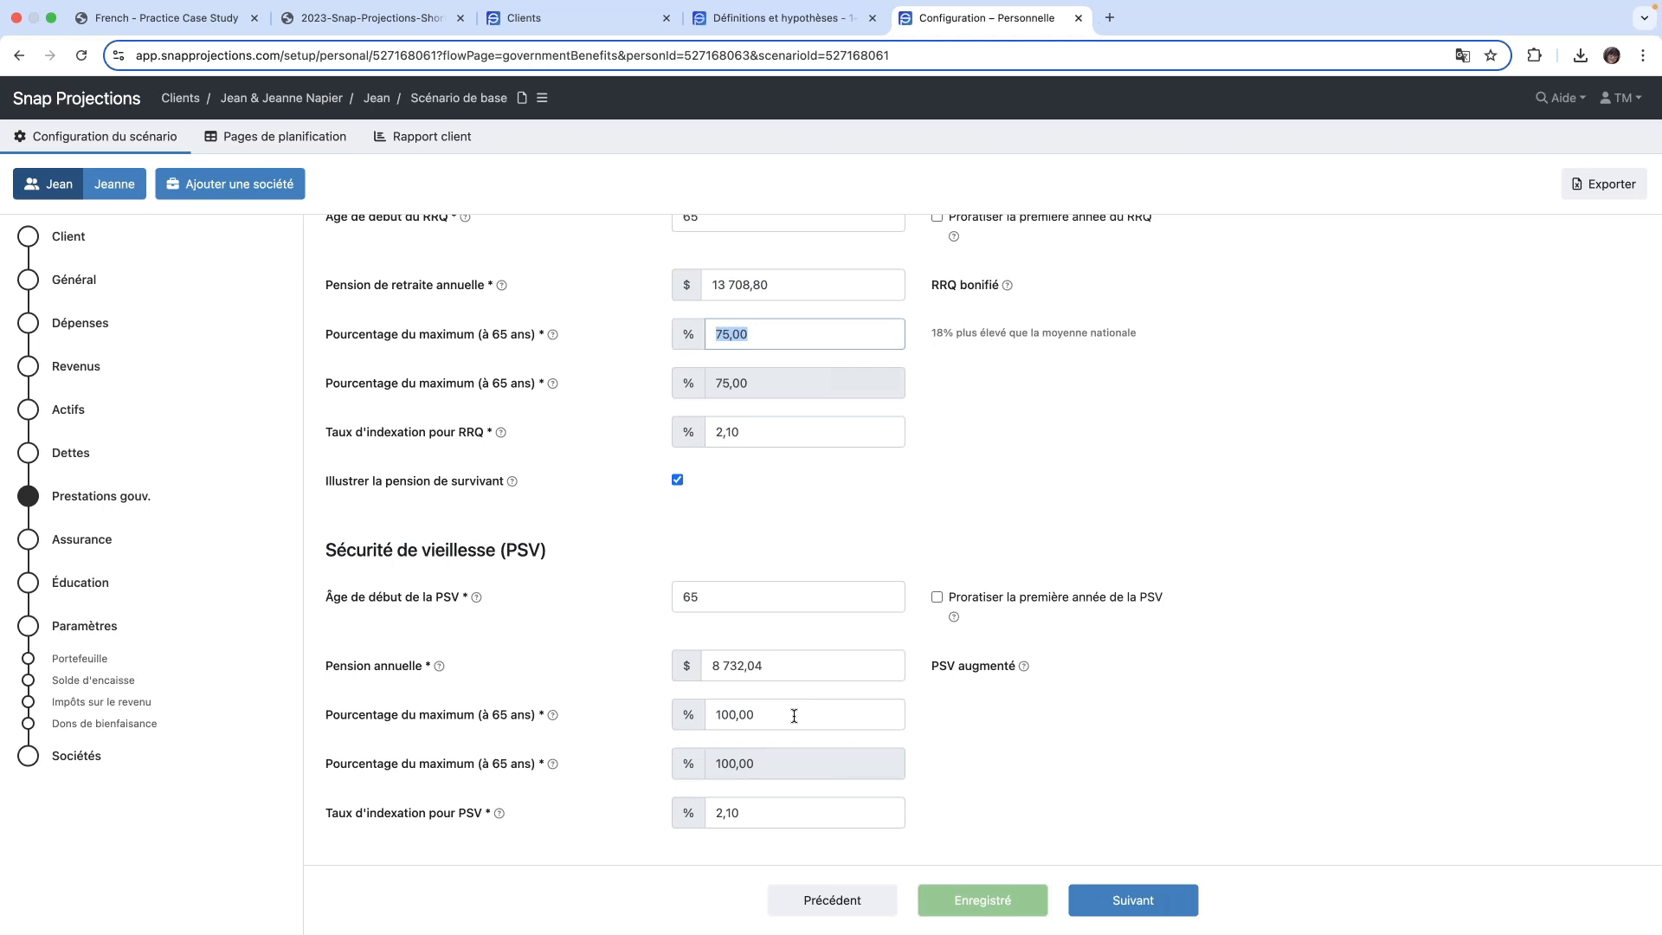
scroll(1017, 467, "up", 1)
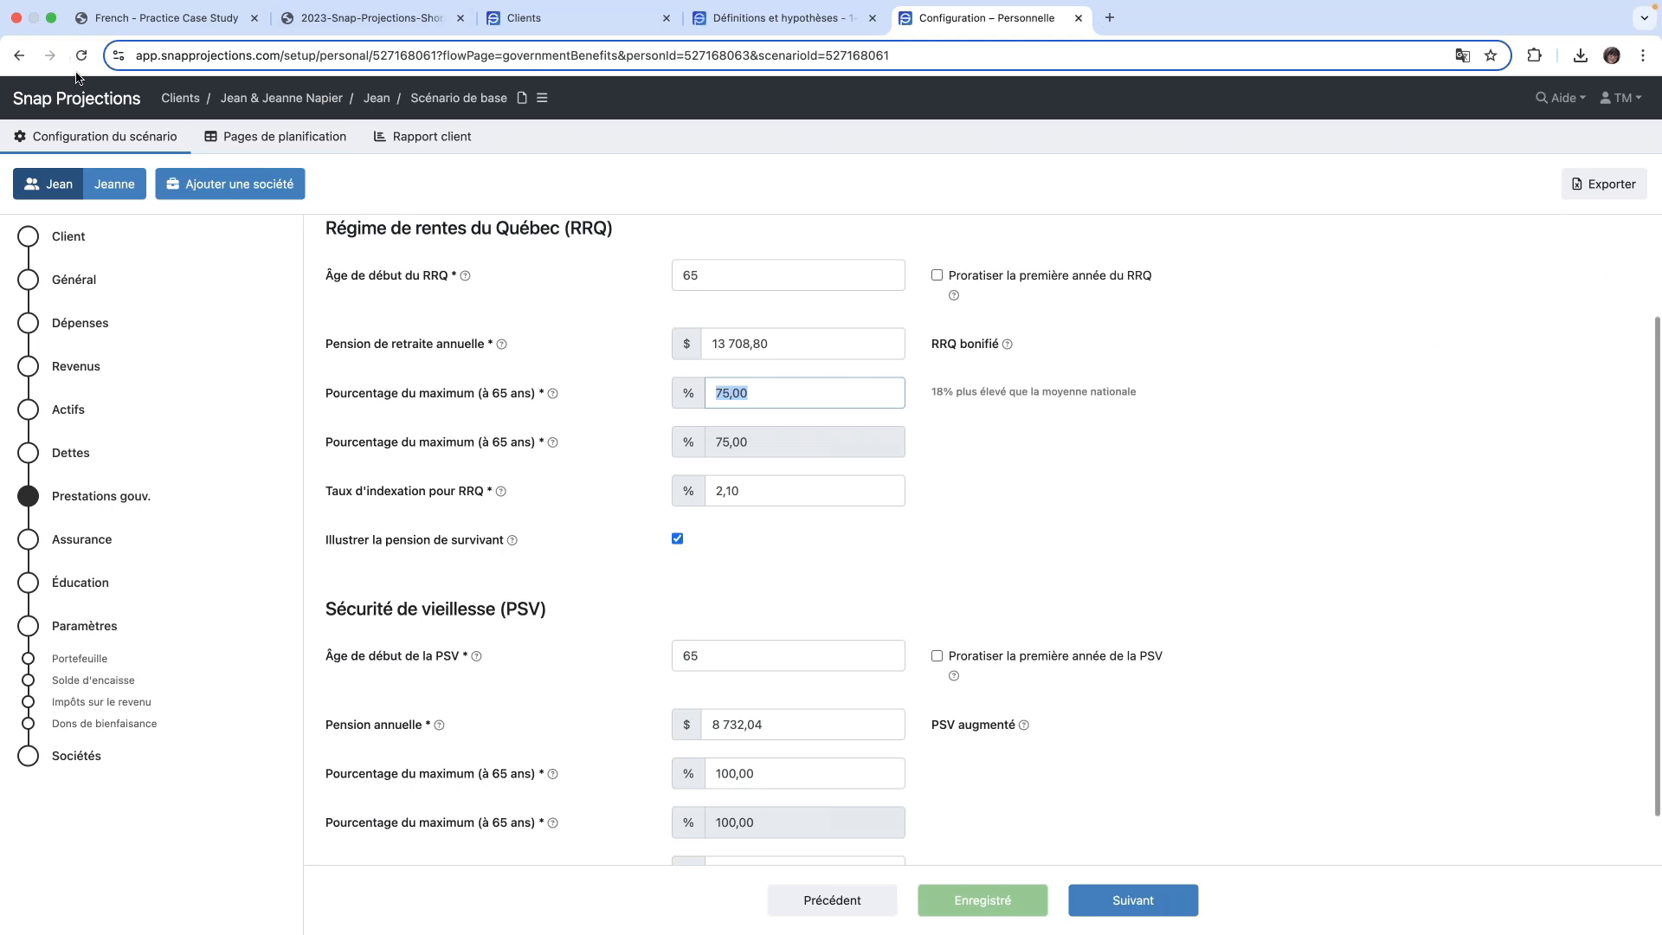
left_click(116, 189)
left_click(784, 405)
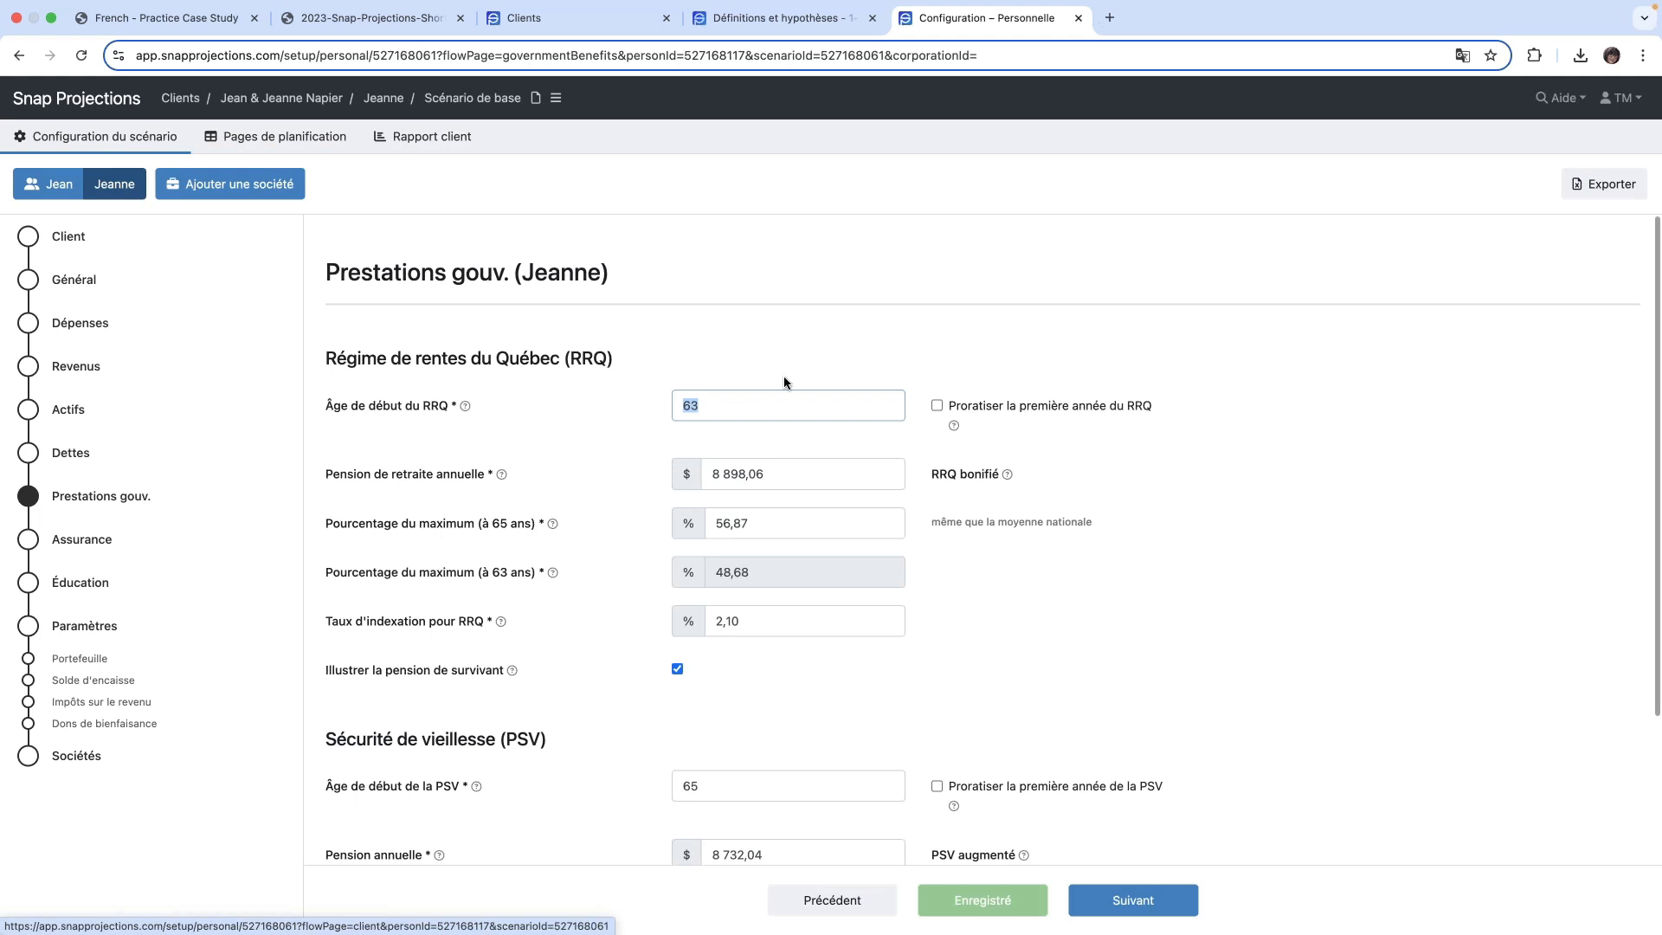
scroll(786, 416, "down", 3)
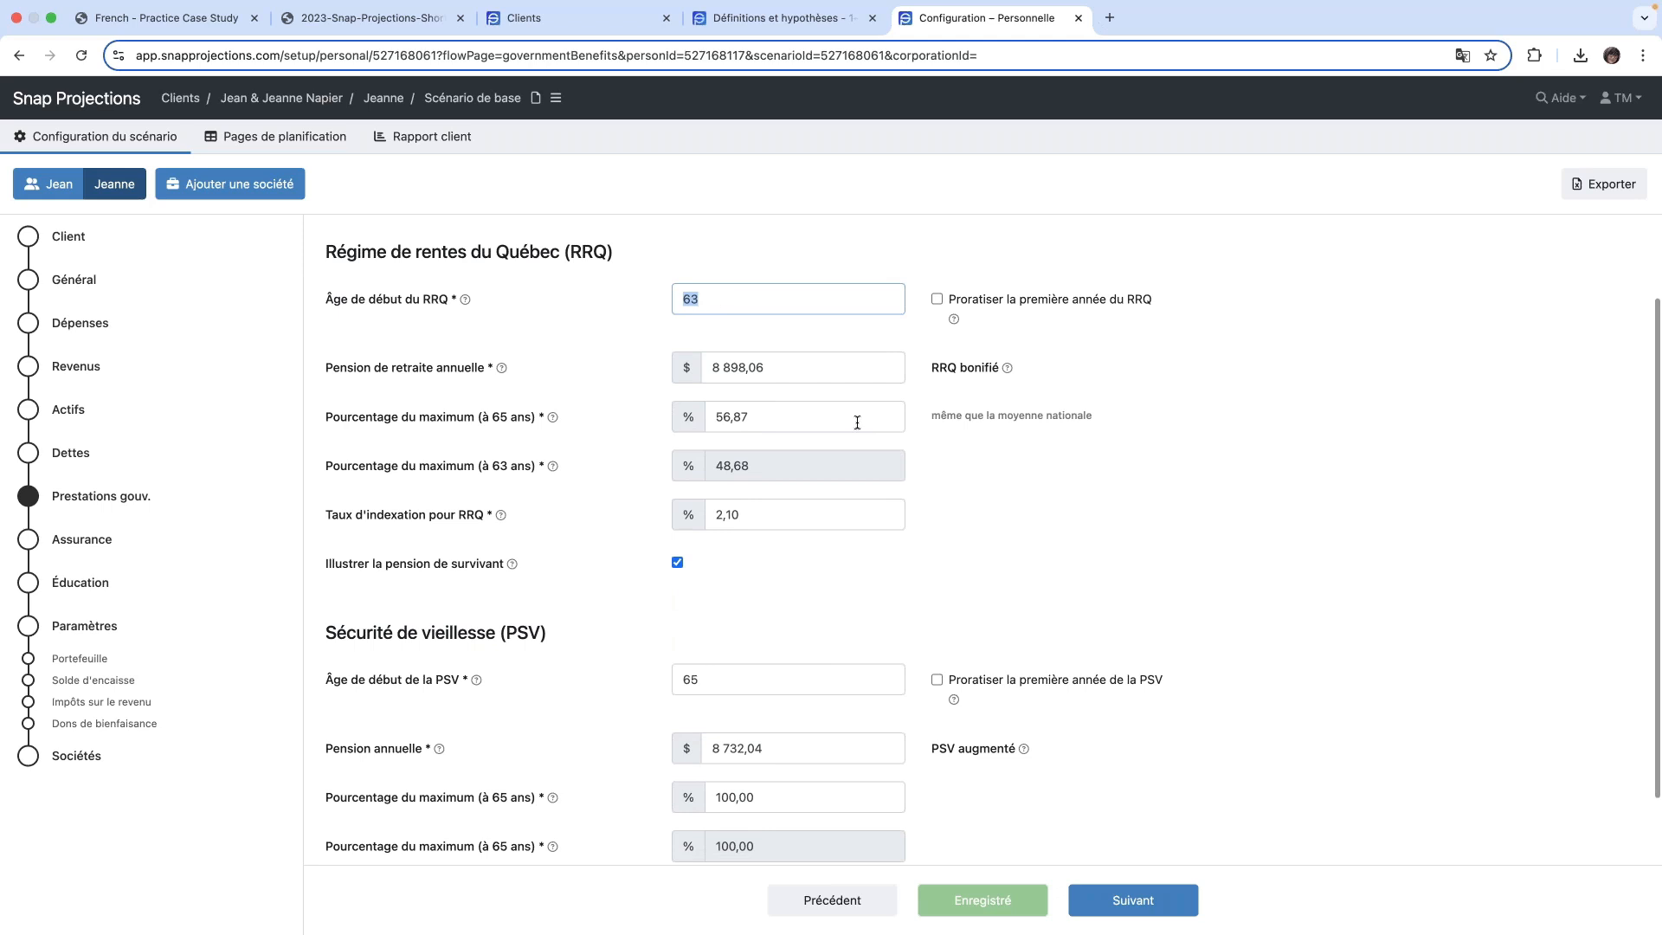
left_click(783, 417)
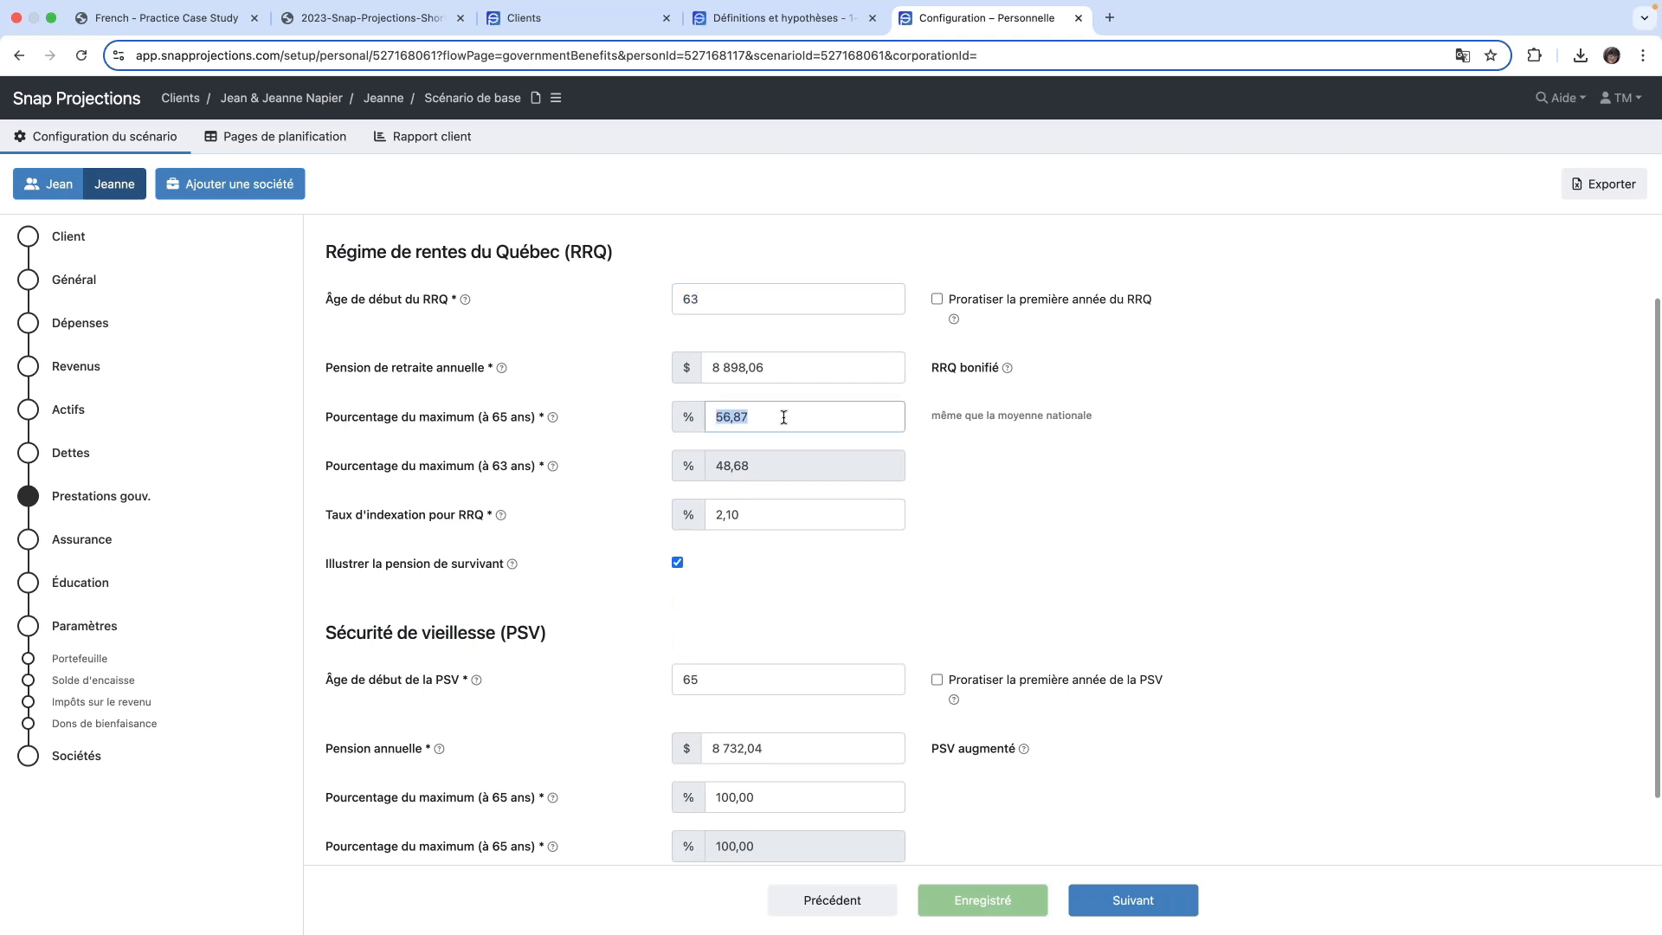
key("BackSpace")
type("75")
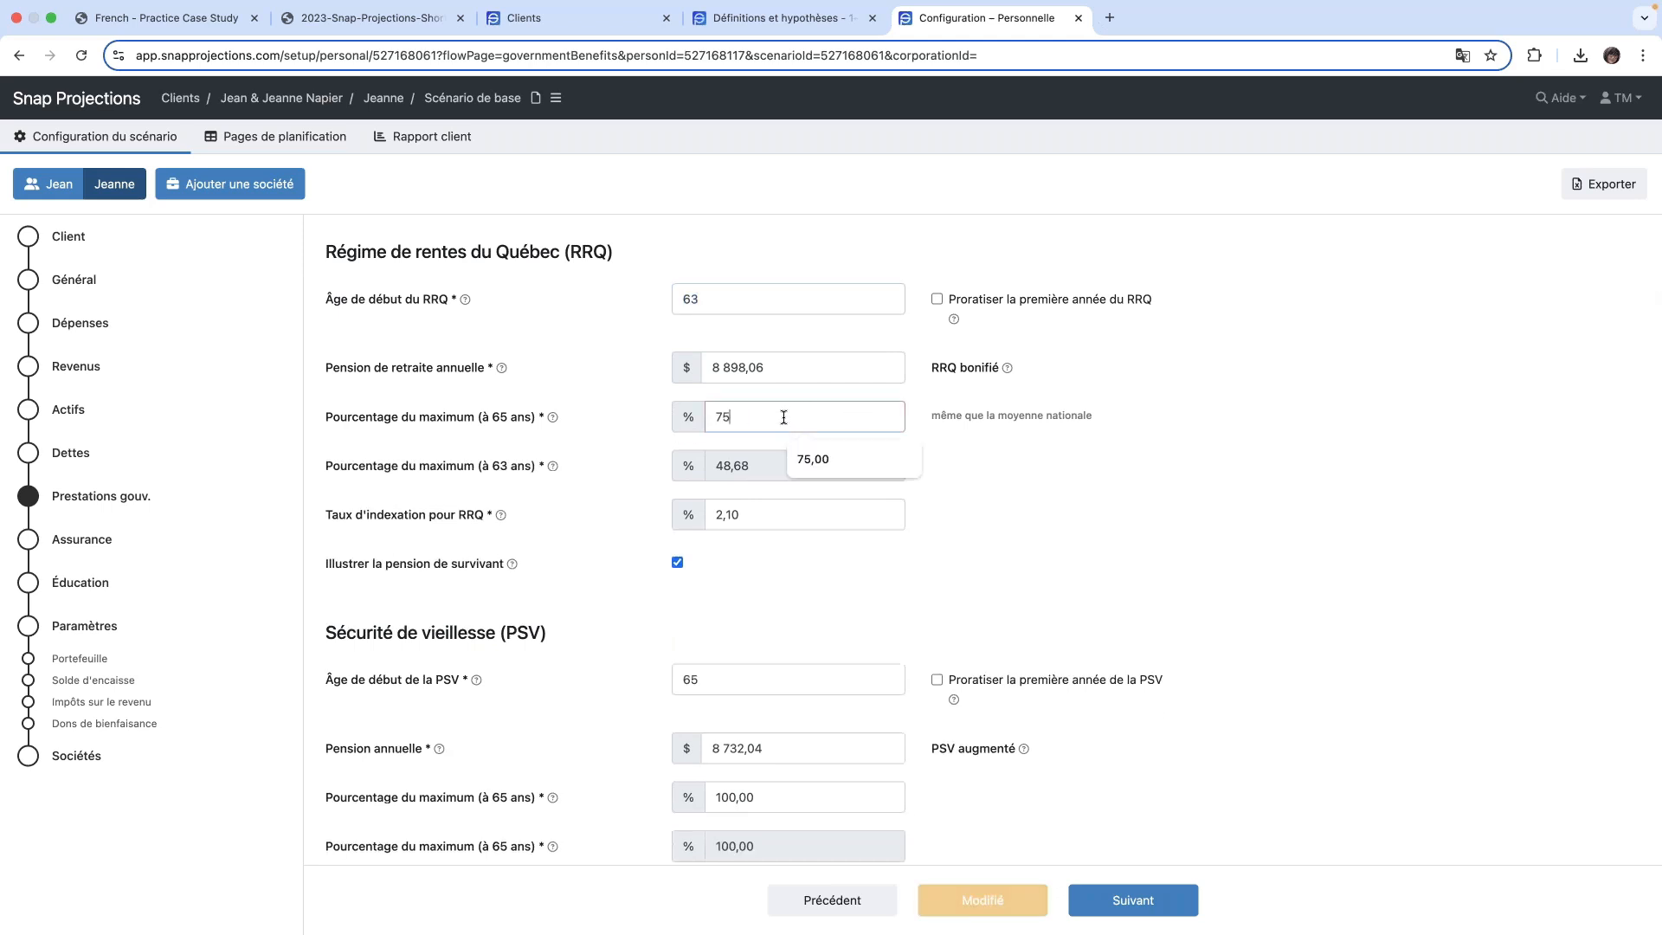
key("Tab")
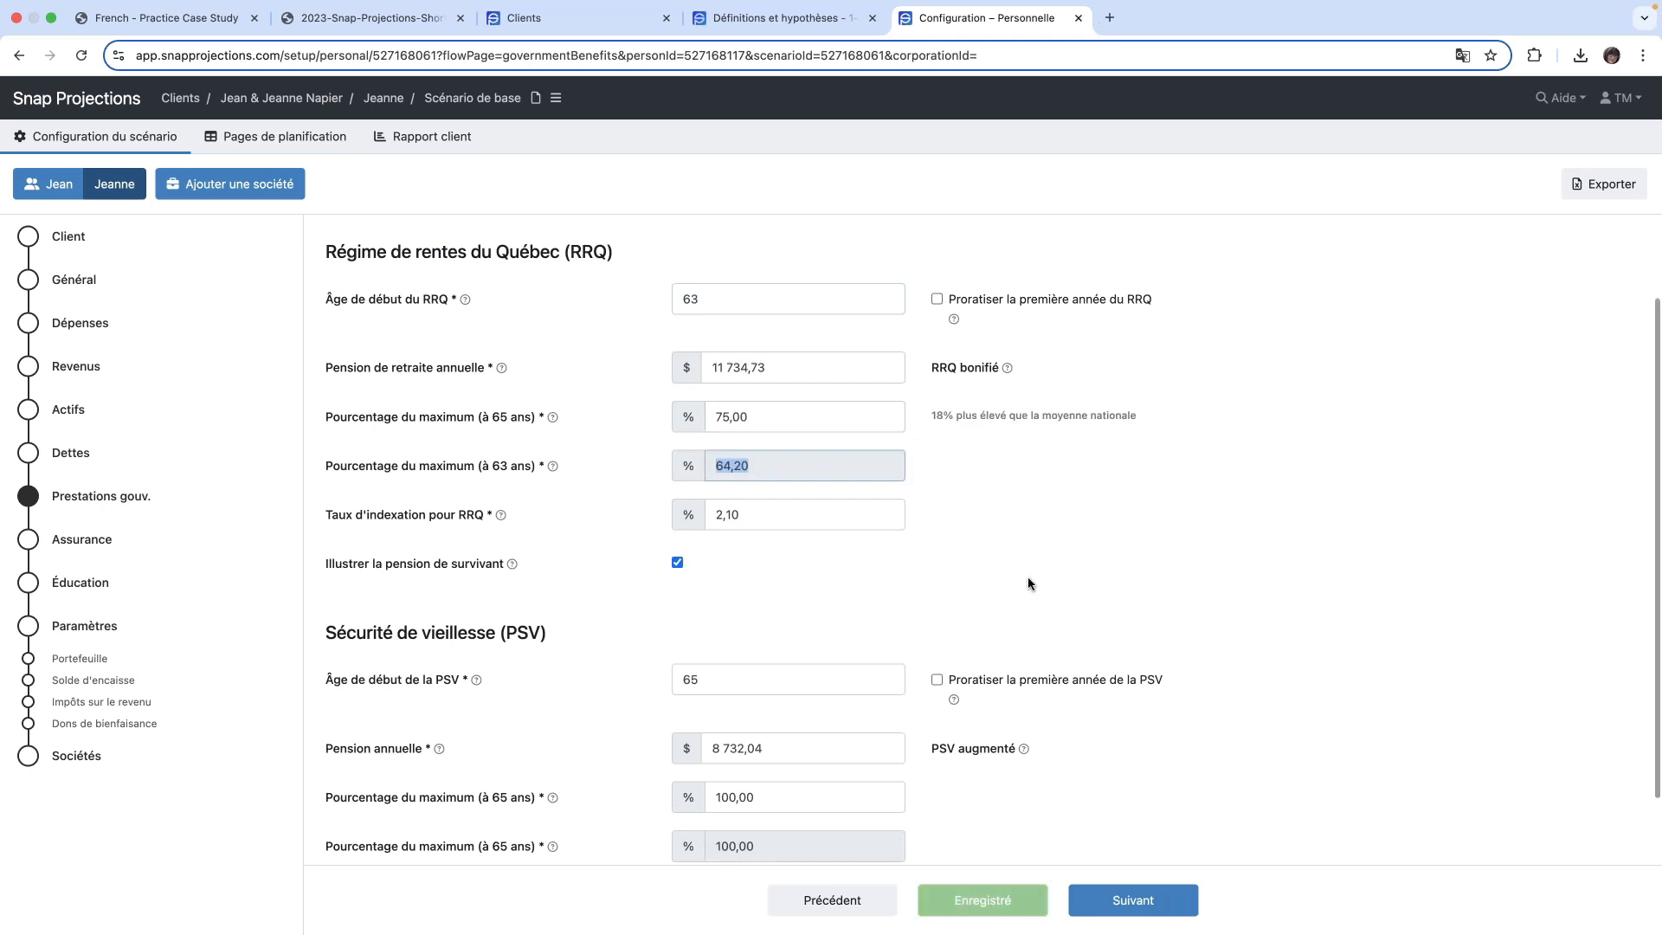
- Finish the scenario setup from its last page, Sociétés, to open the combined planning page
scroll(1028, 582, "down", 2)
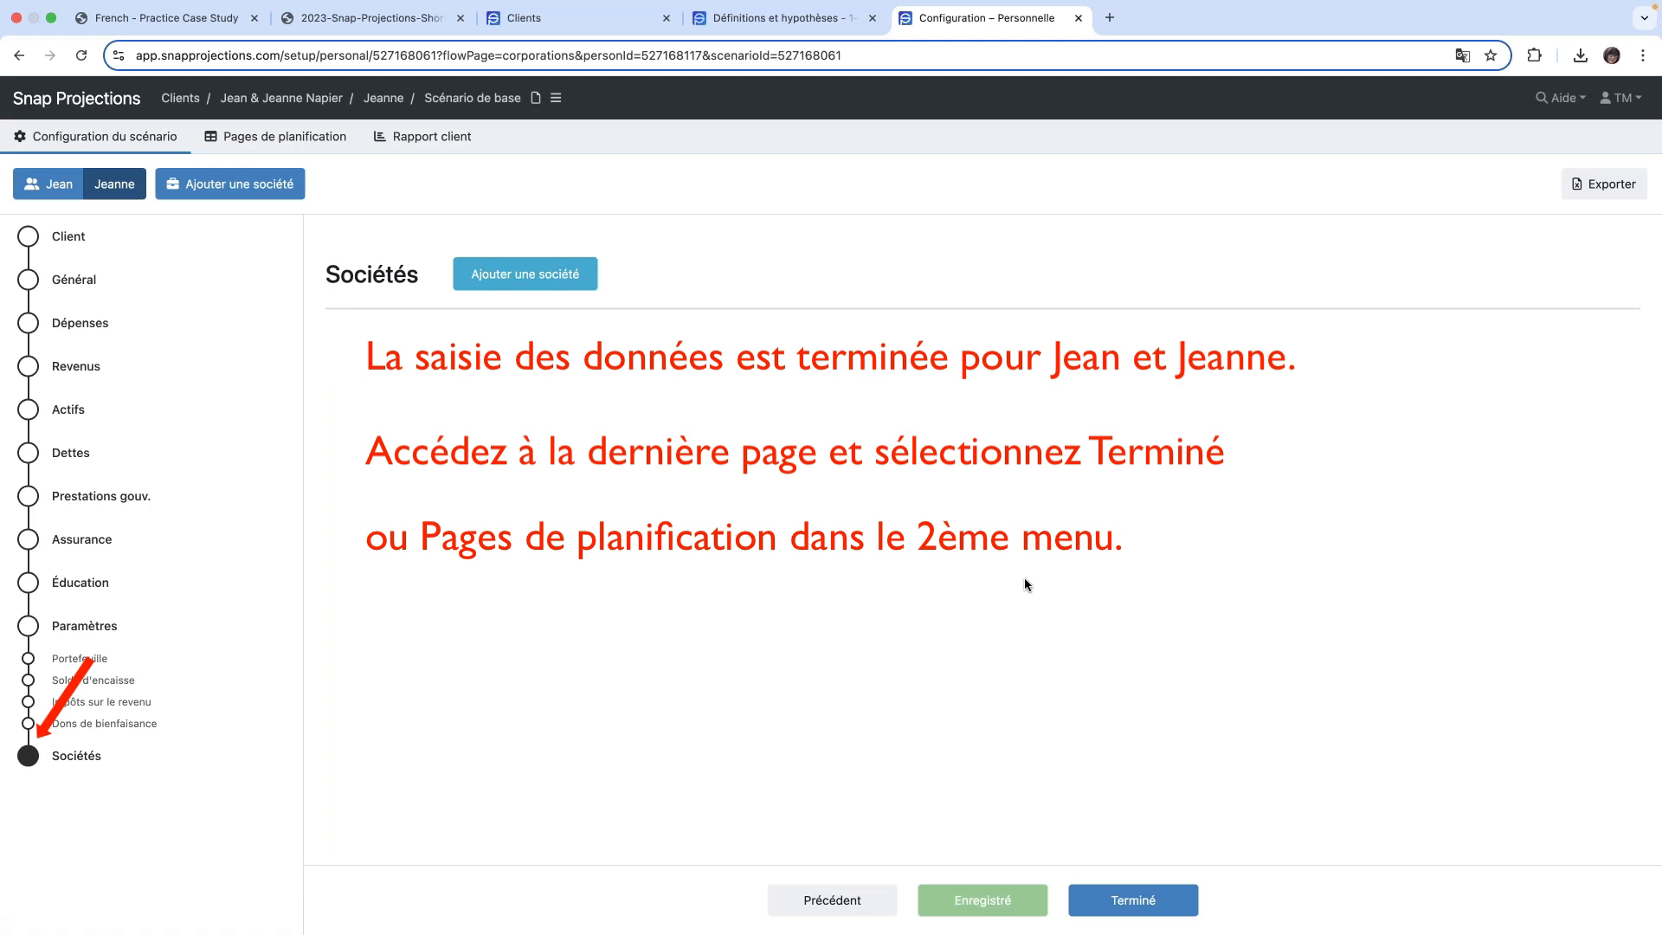
left_click(1167, 910)
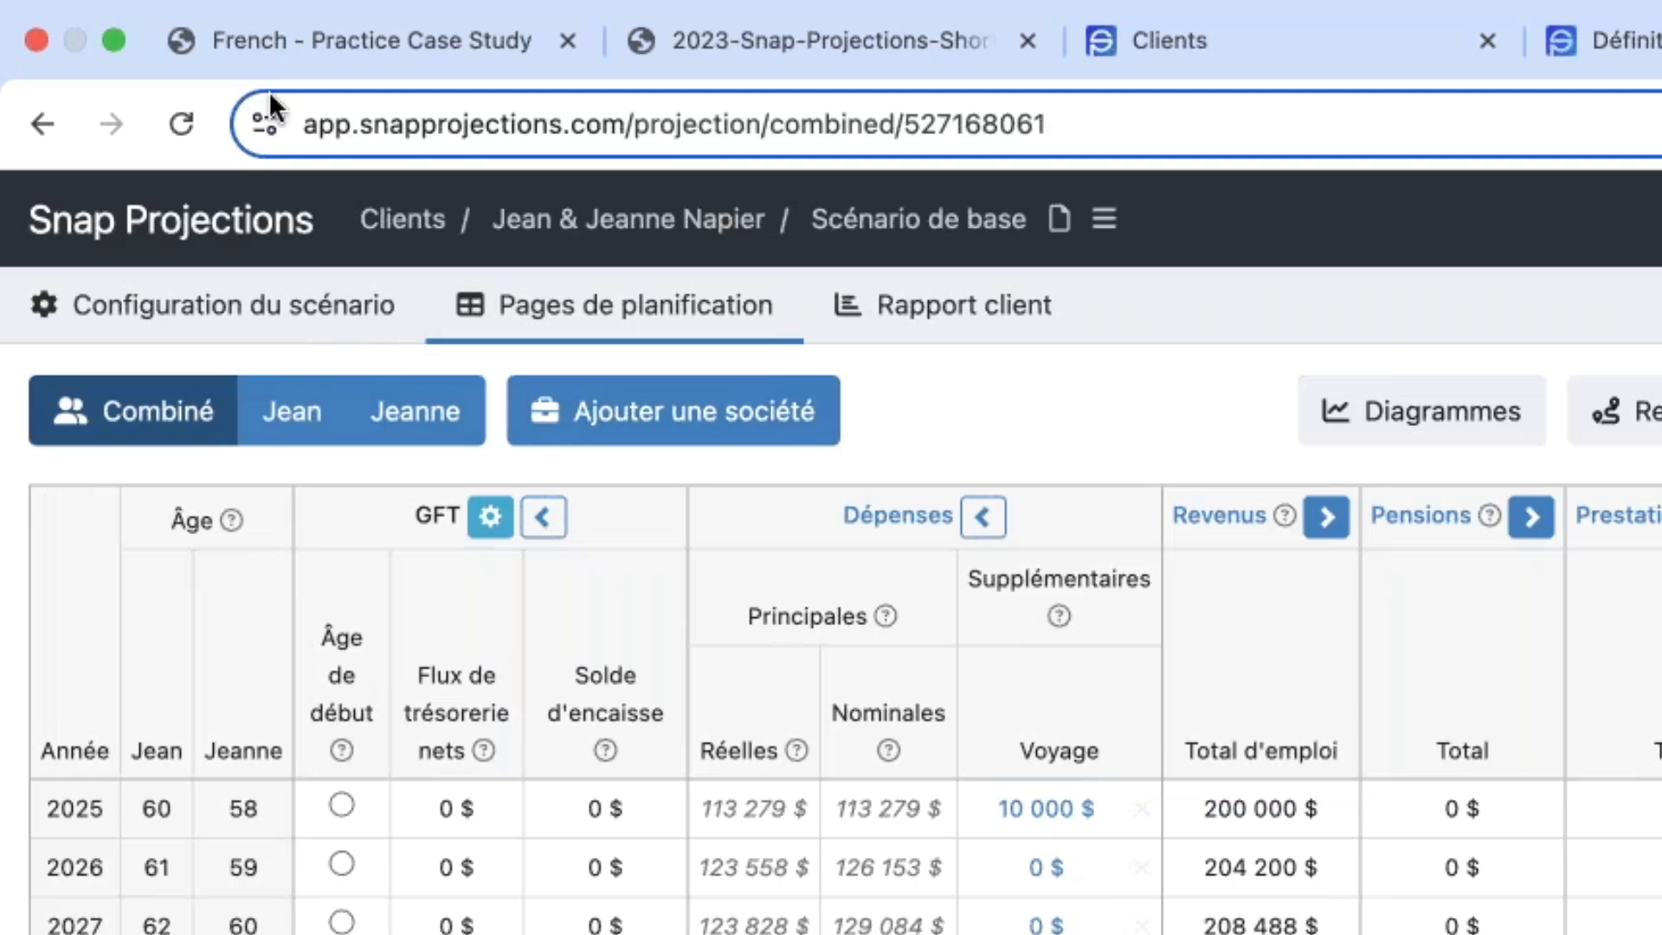
- Return to the client list, reopen the couple's base scenario, and view the scenario's management options without choosing one
left_click(376, 239)
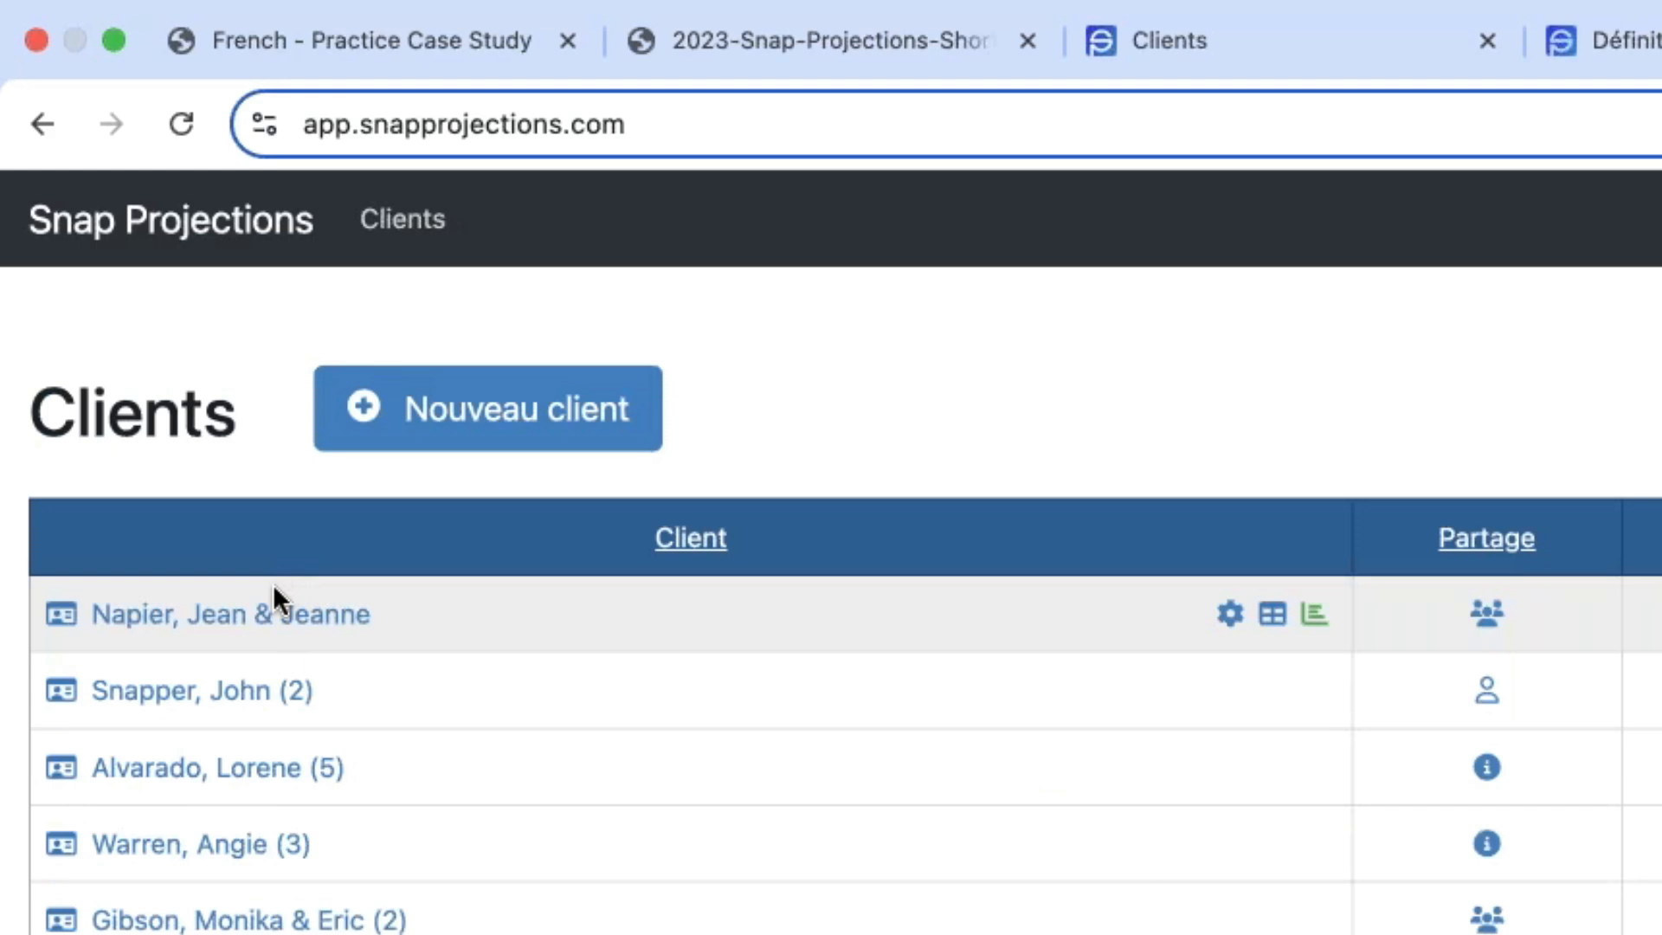
left_click(249, 636)
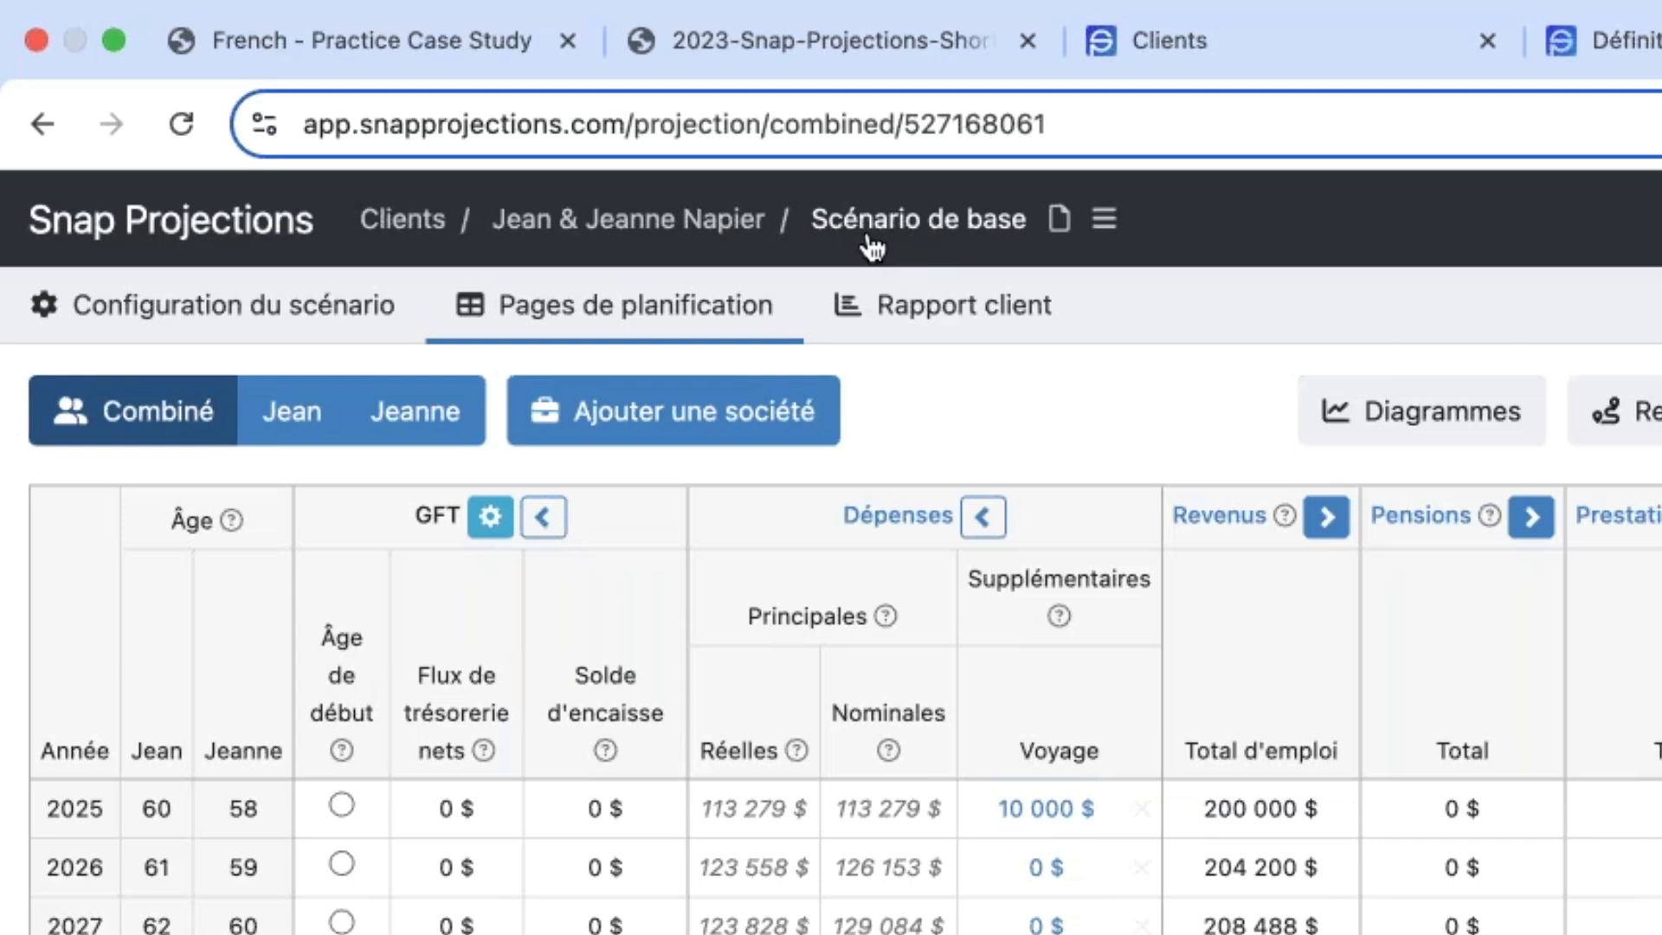
left_click(1103, 226)
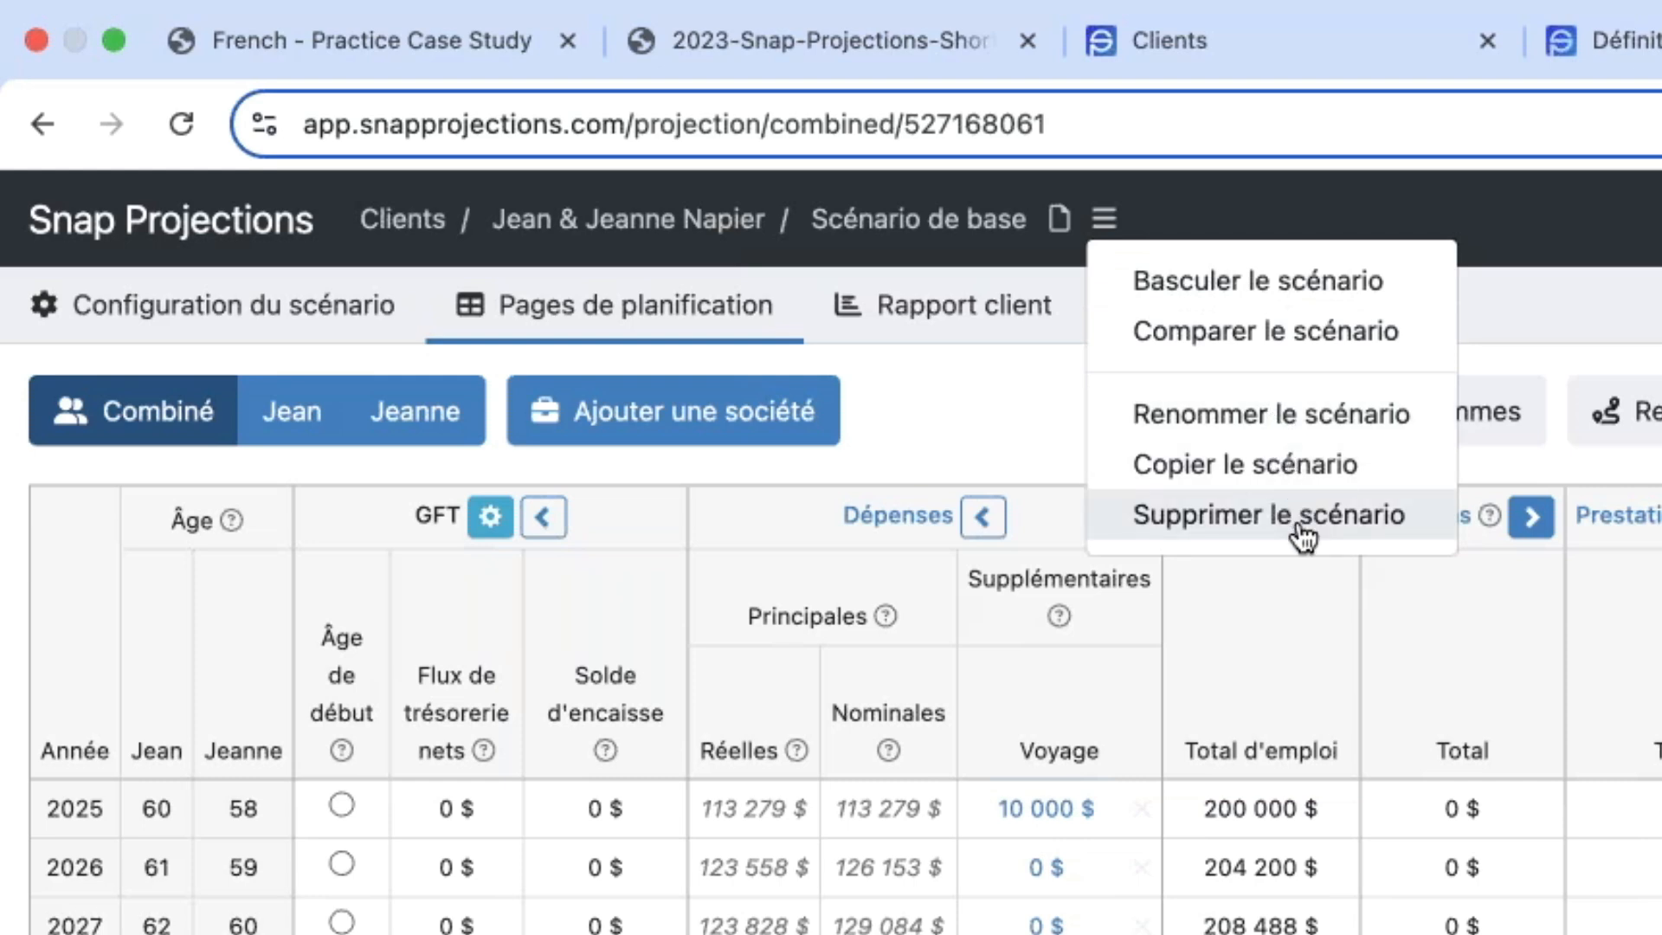
left_click(1123, 215)
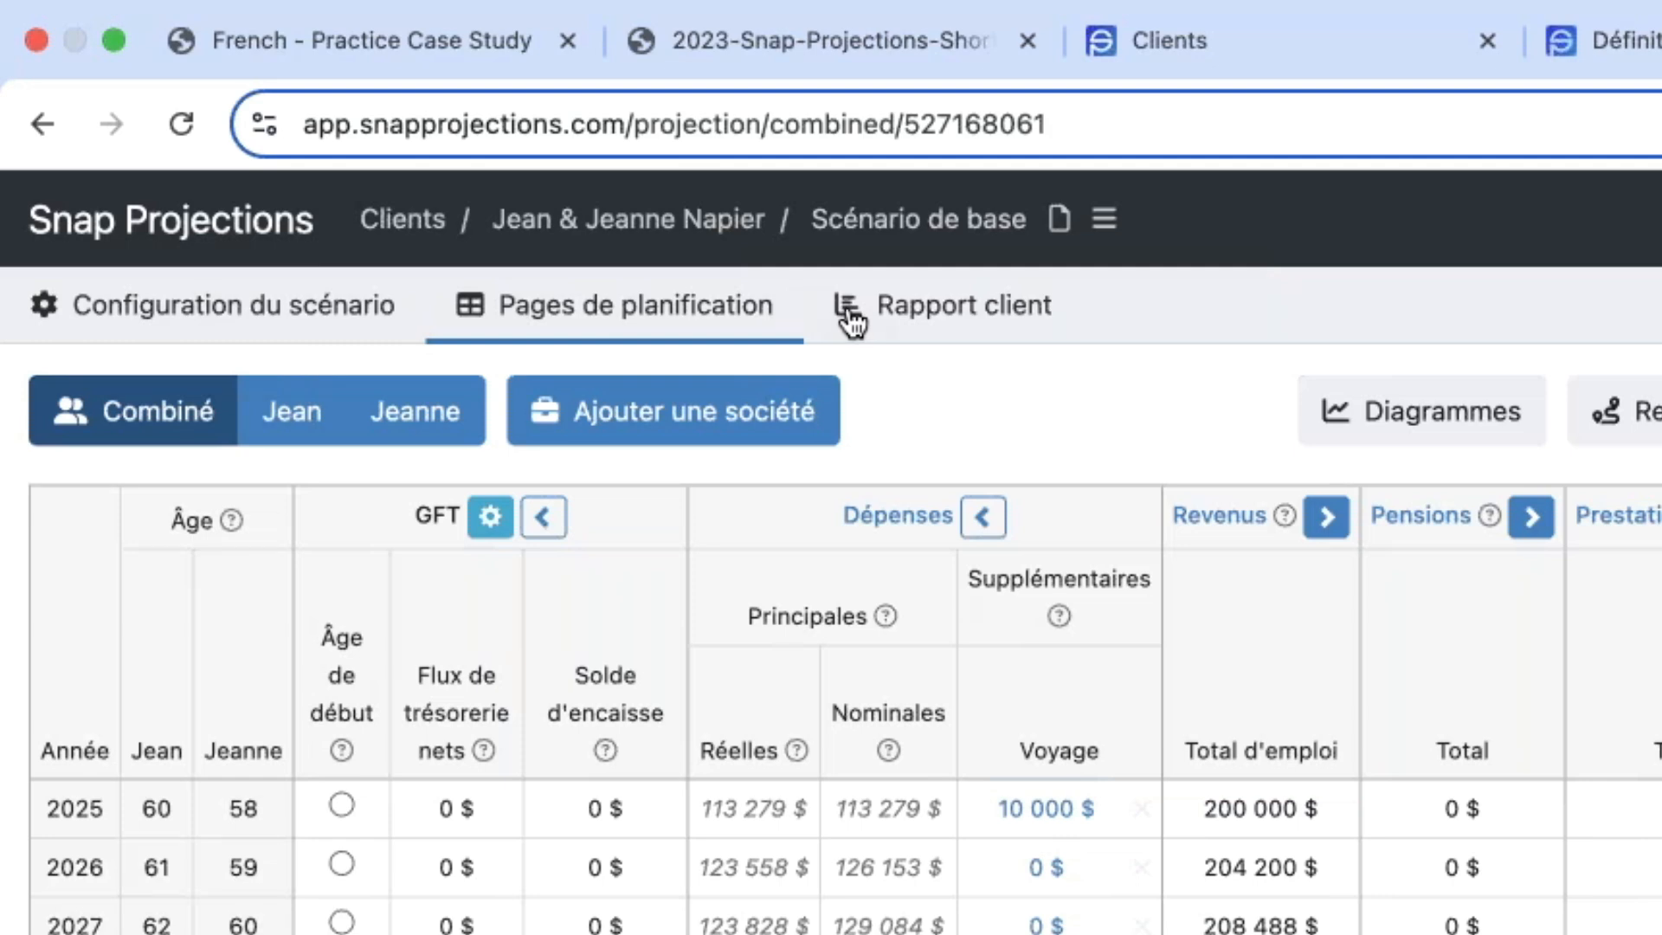
- Revisit the scenario configuration and return to the planning pages
mouse_move(310, 334)
left_click(960, 317)
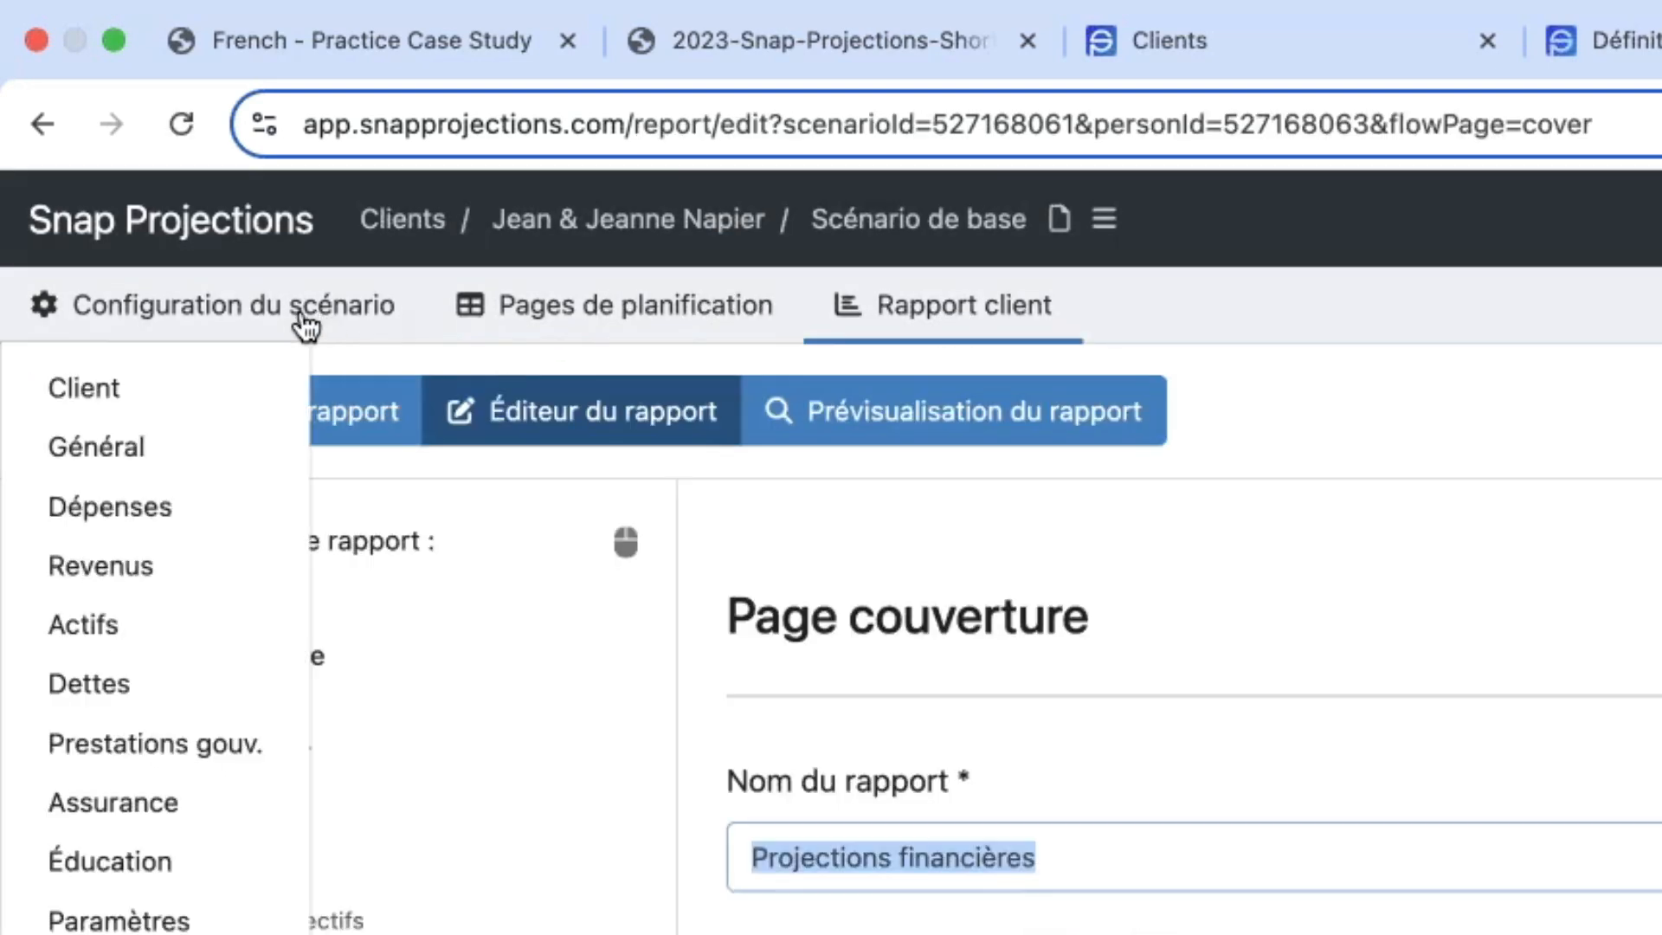
left_click(301, 316)
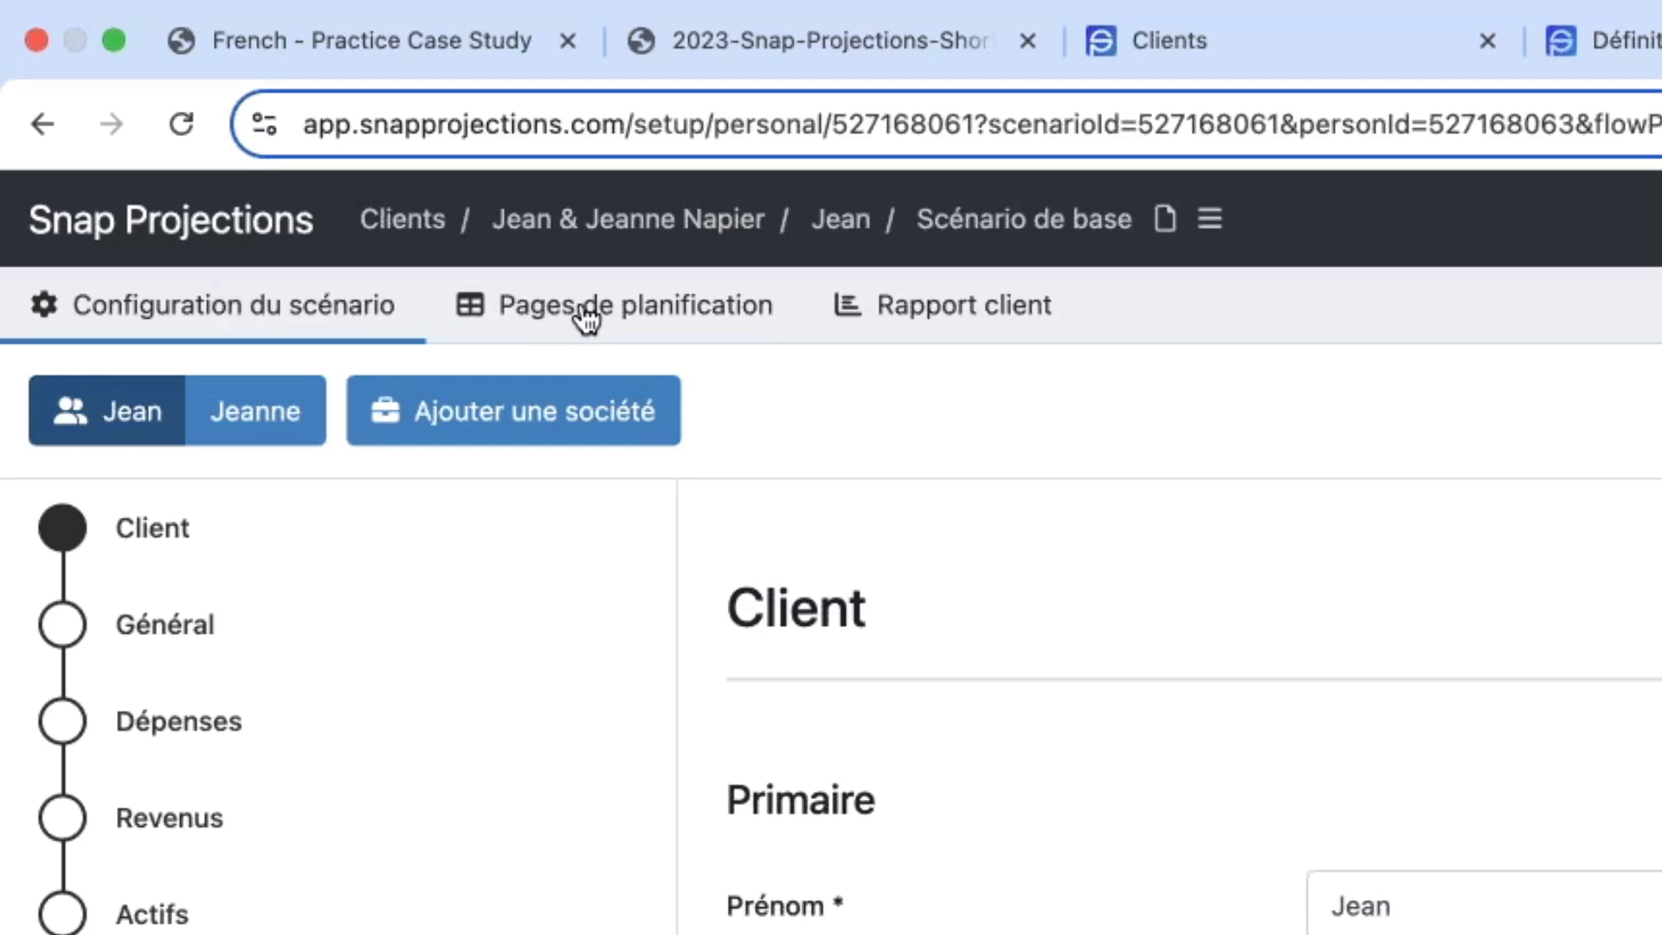
left_click(610, 307)
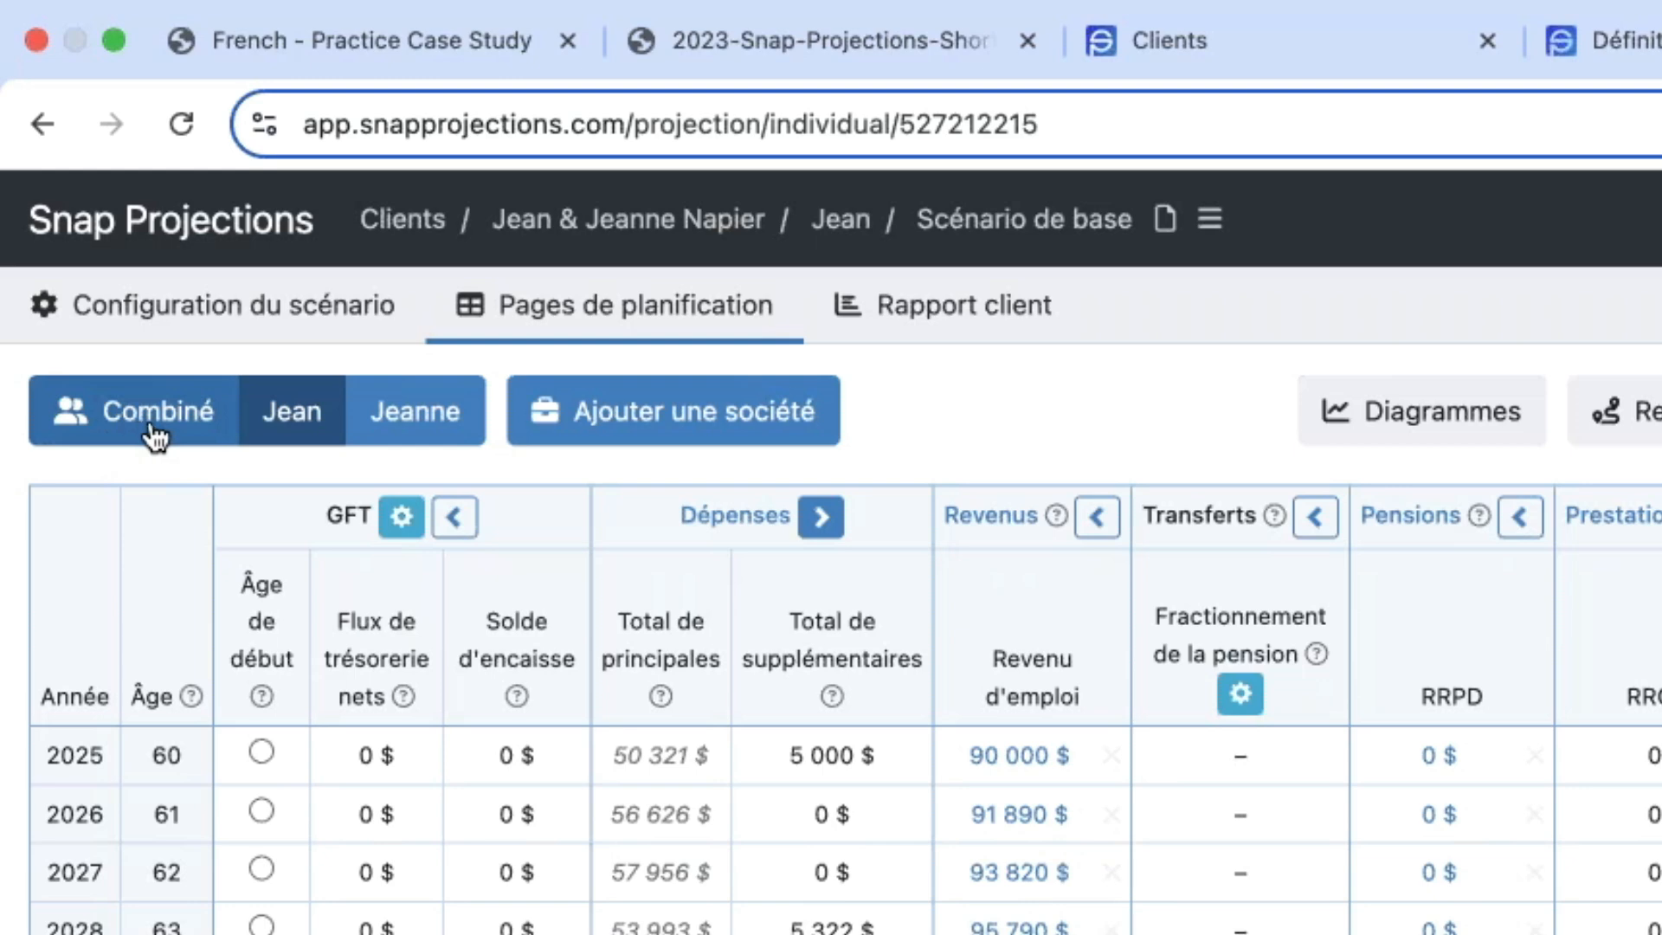
- View the first spouse's individual planning page and switch to the other spouse's
left_click(283, 426)
left_click(282, 427)
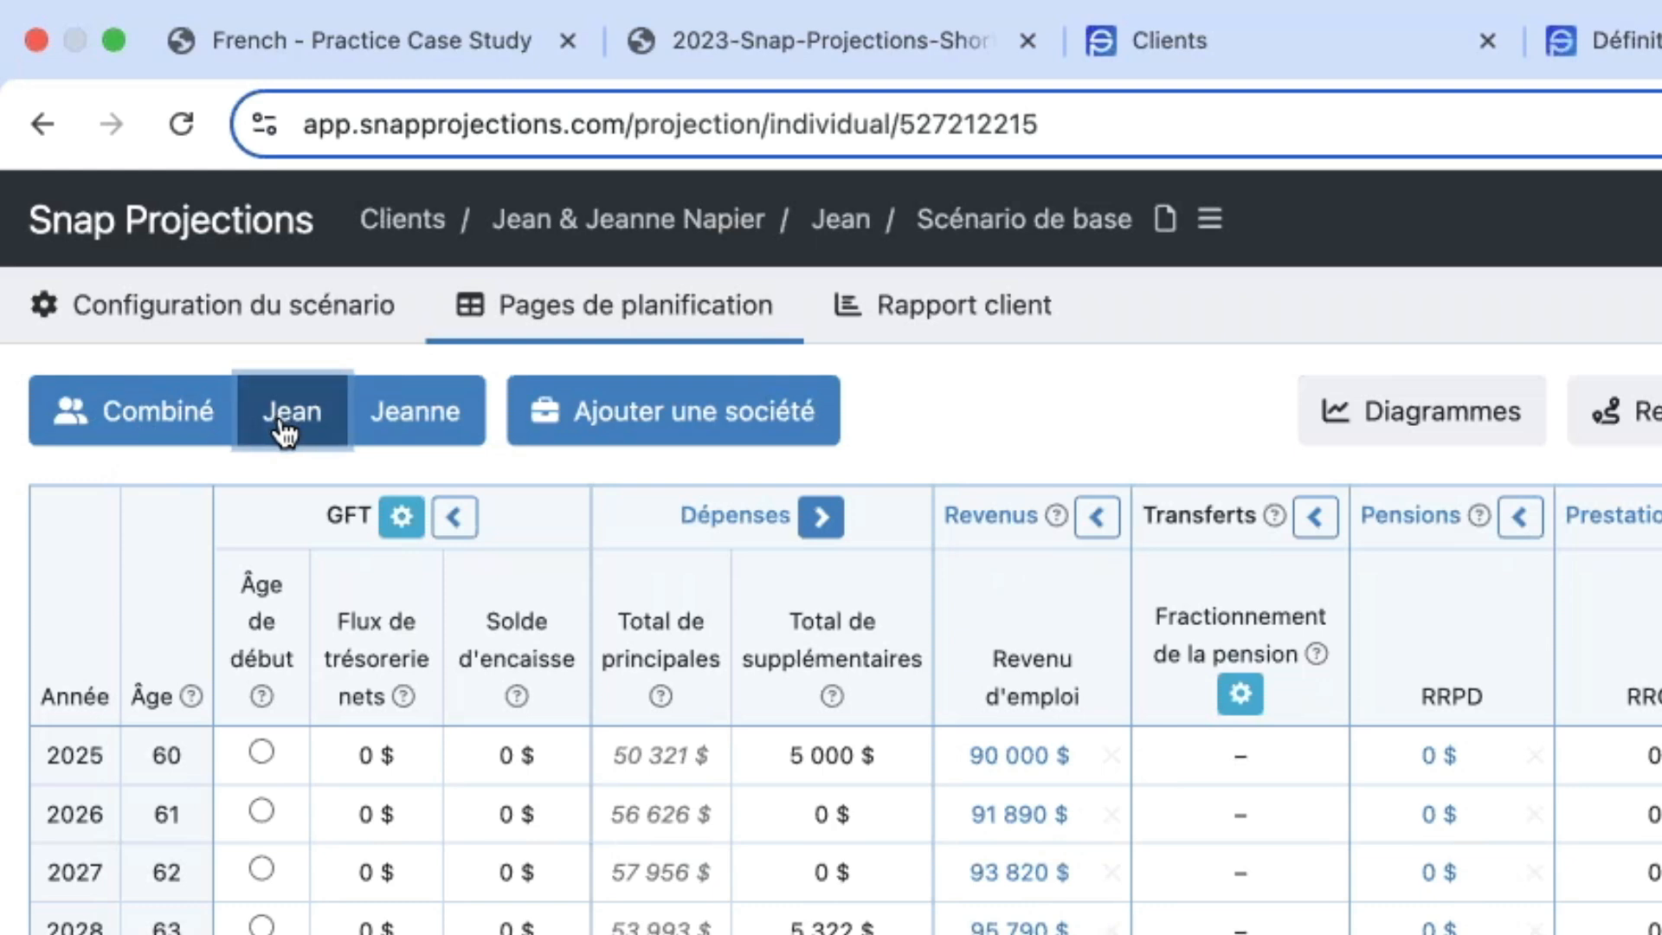
left_click(283, 427)
left_click(428, 424)
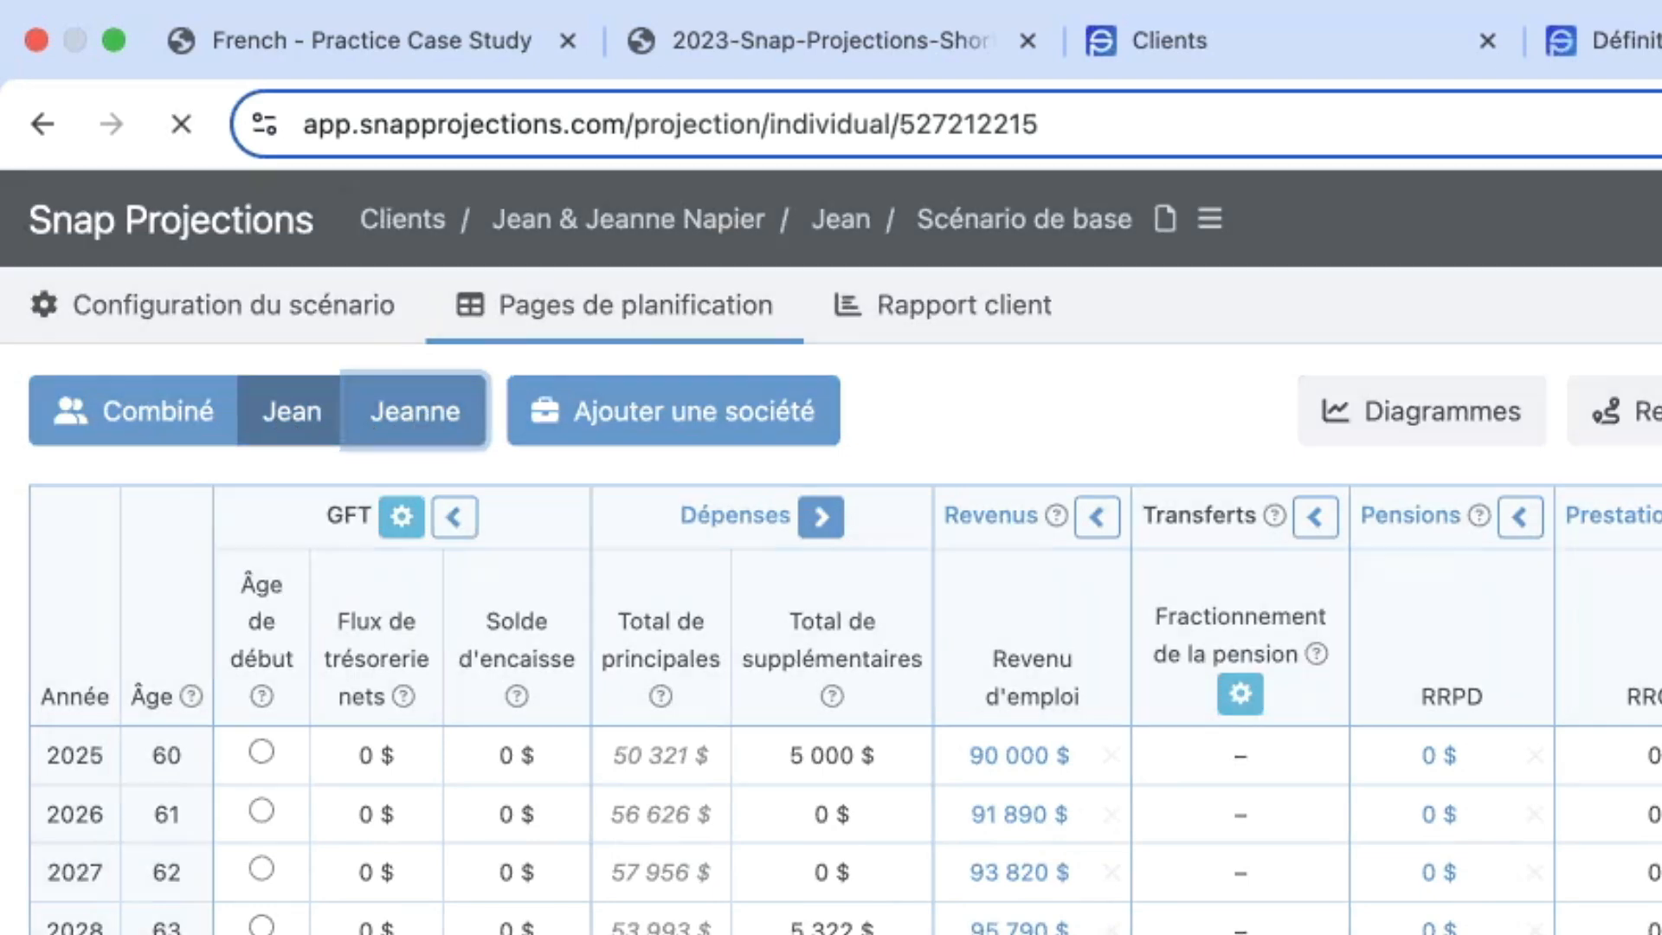
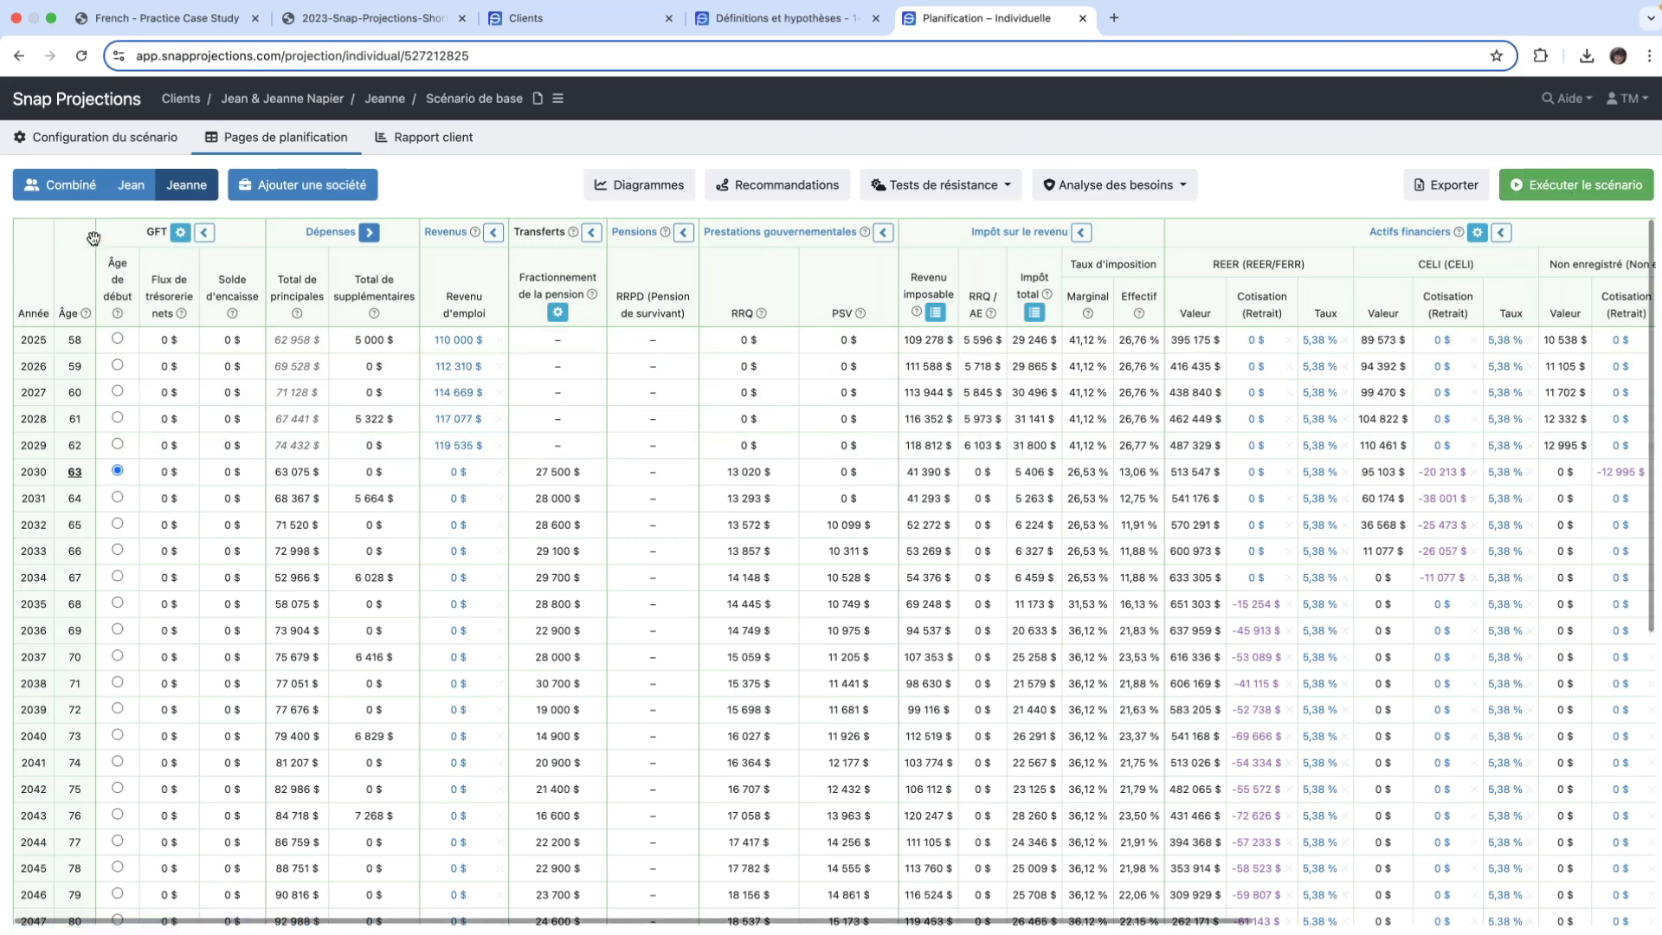
- Return to the combined planning page and examine the real and nominal main expenses, including each spouse's share before and from 2030
left_click(61, 184)
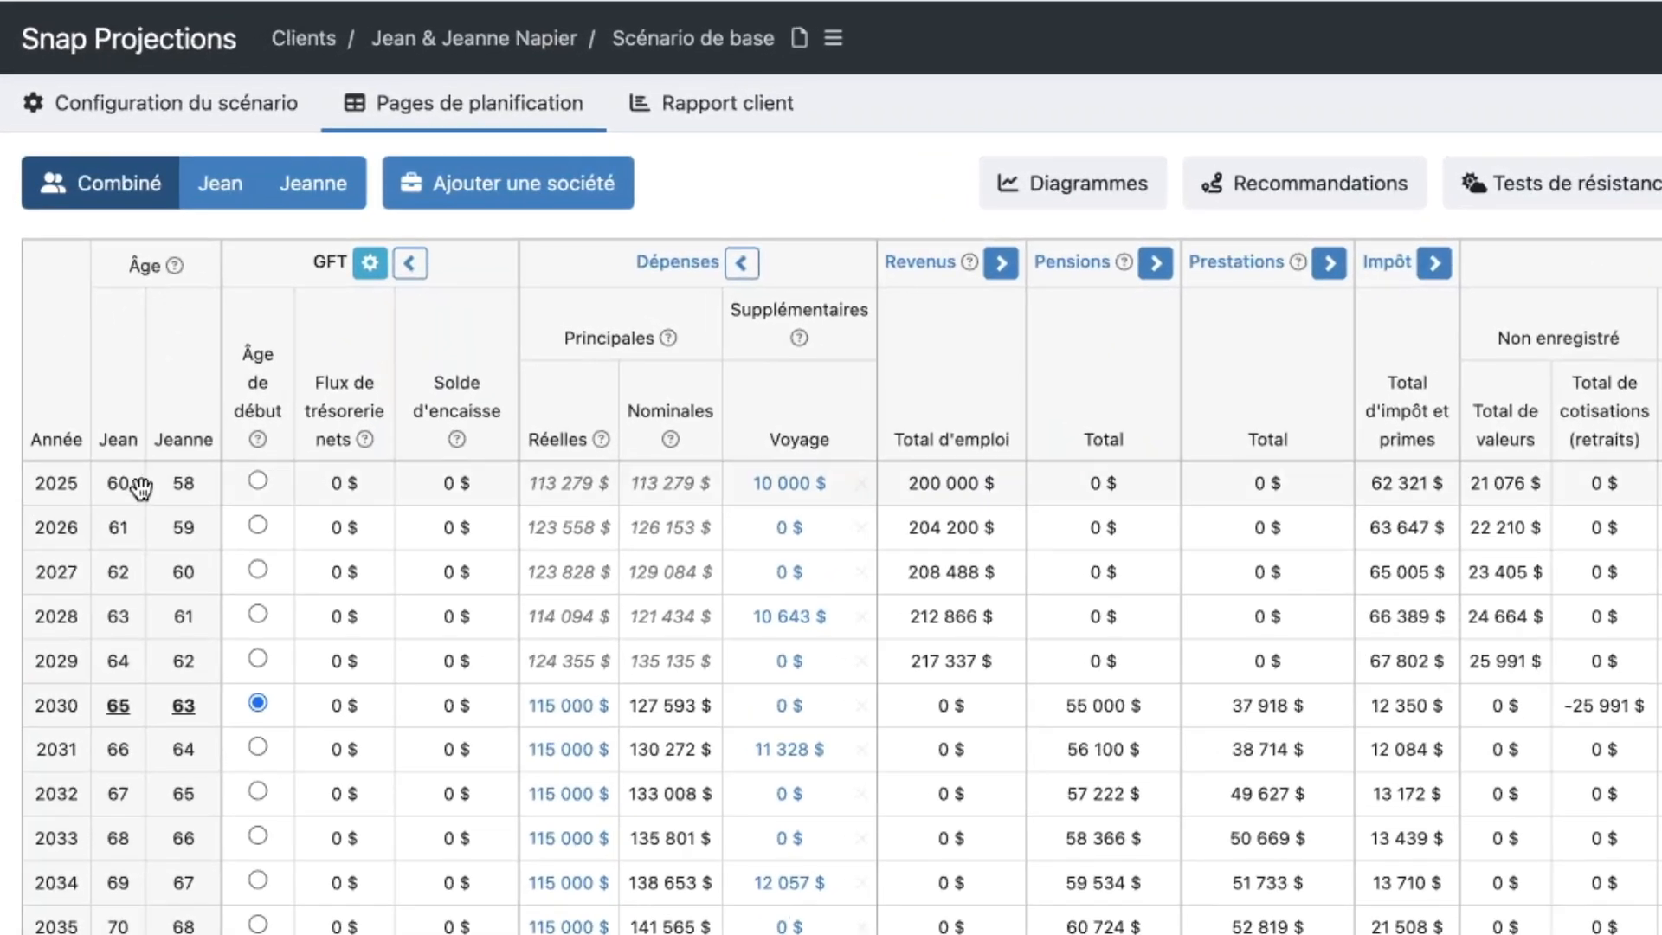
mouse_move(141, 489)
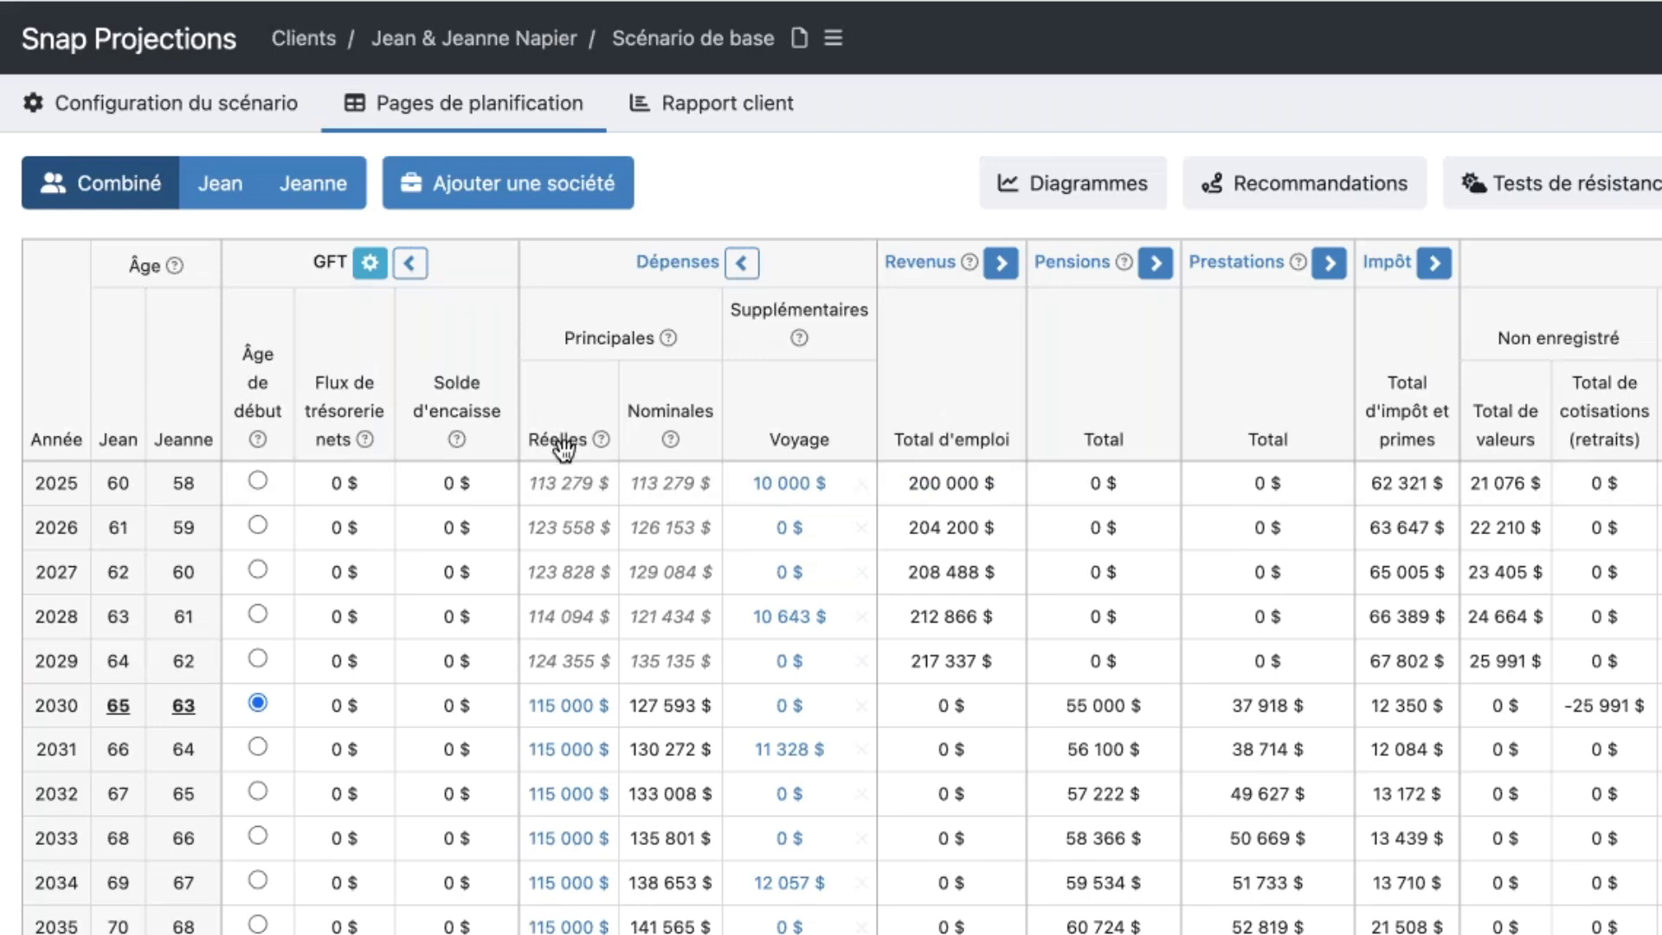
mouse_move(671, 440)
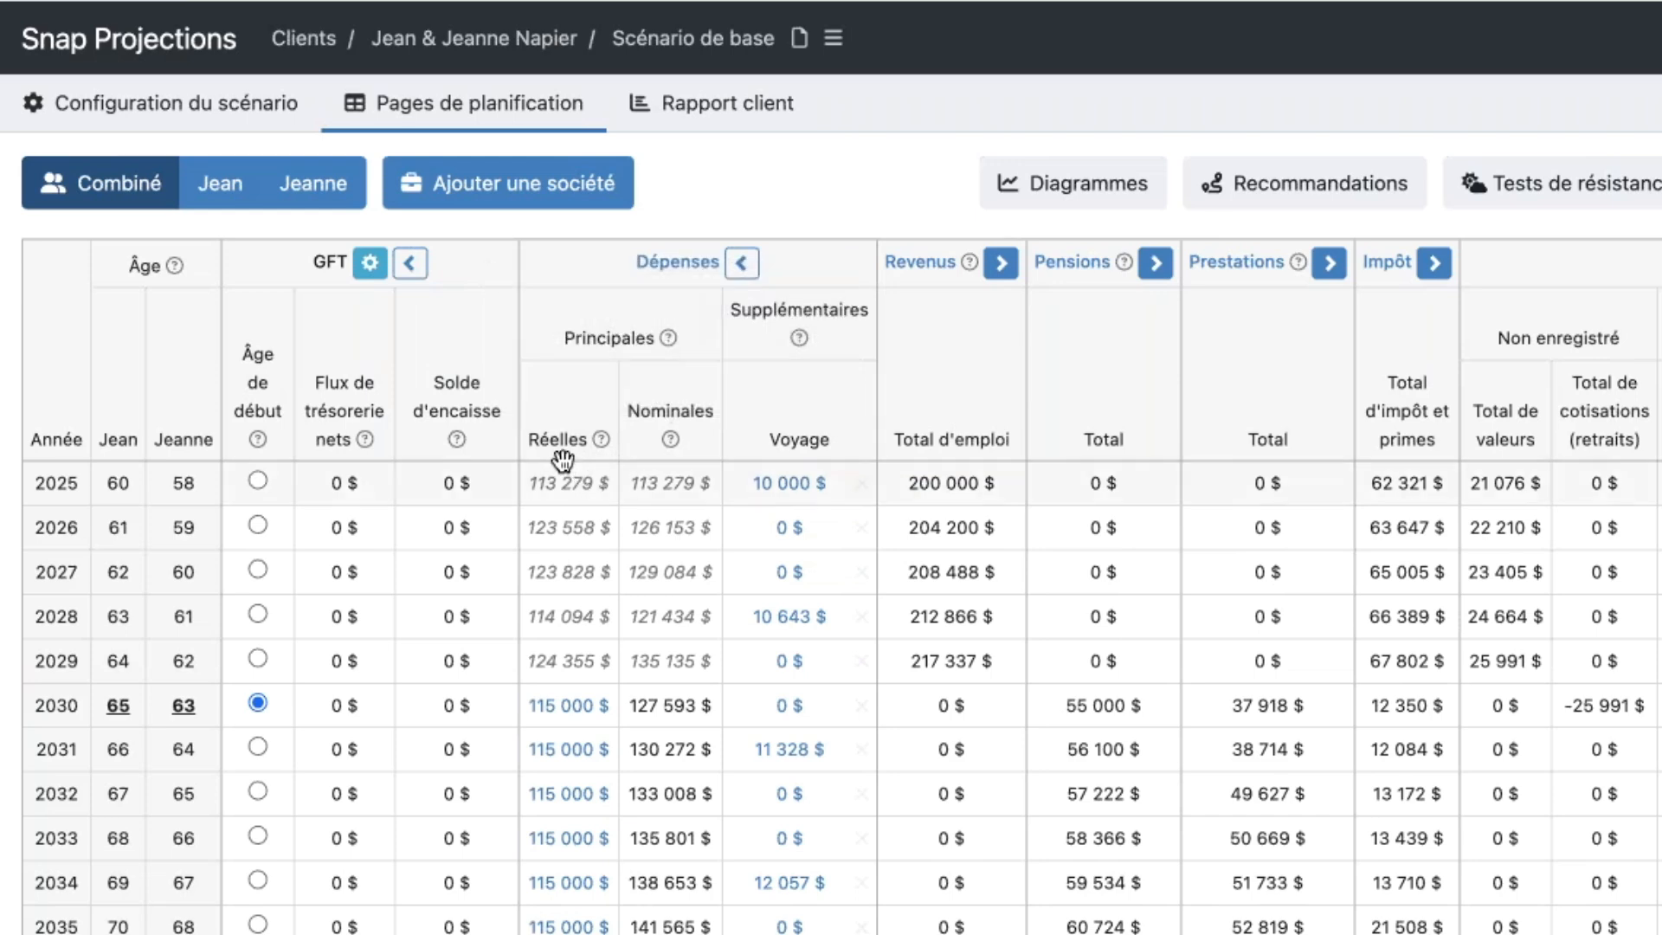
mouse_move(562, 459)
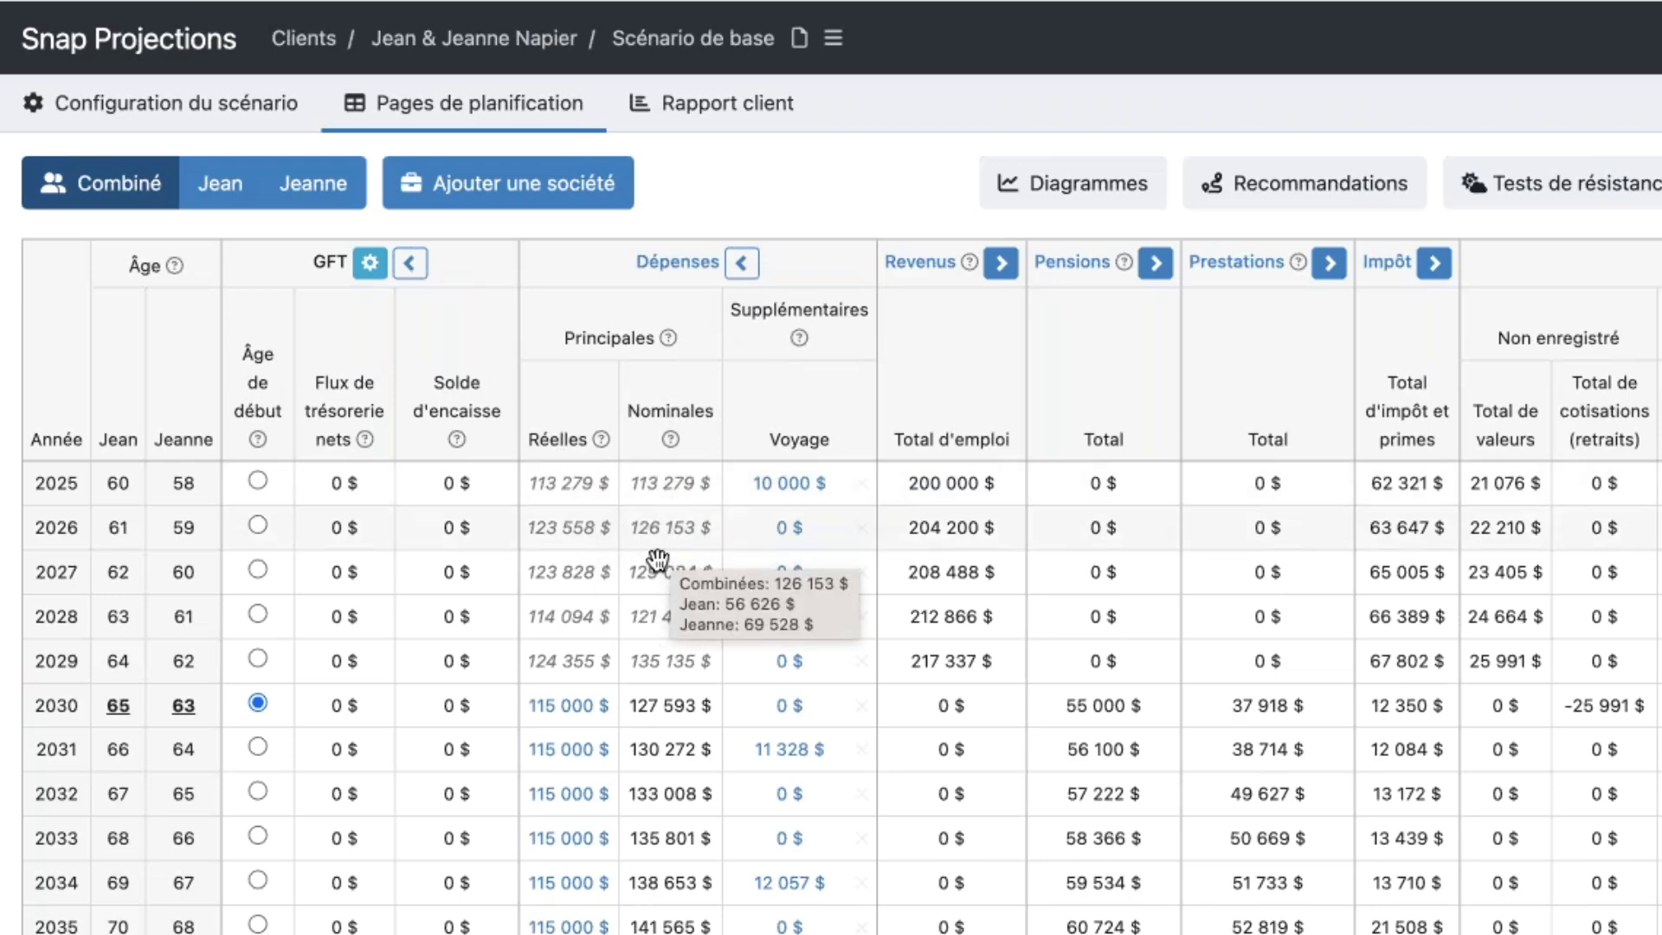
mouse_move(672, 588)
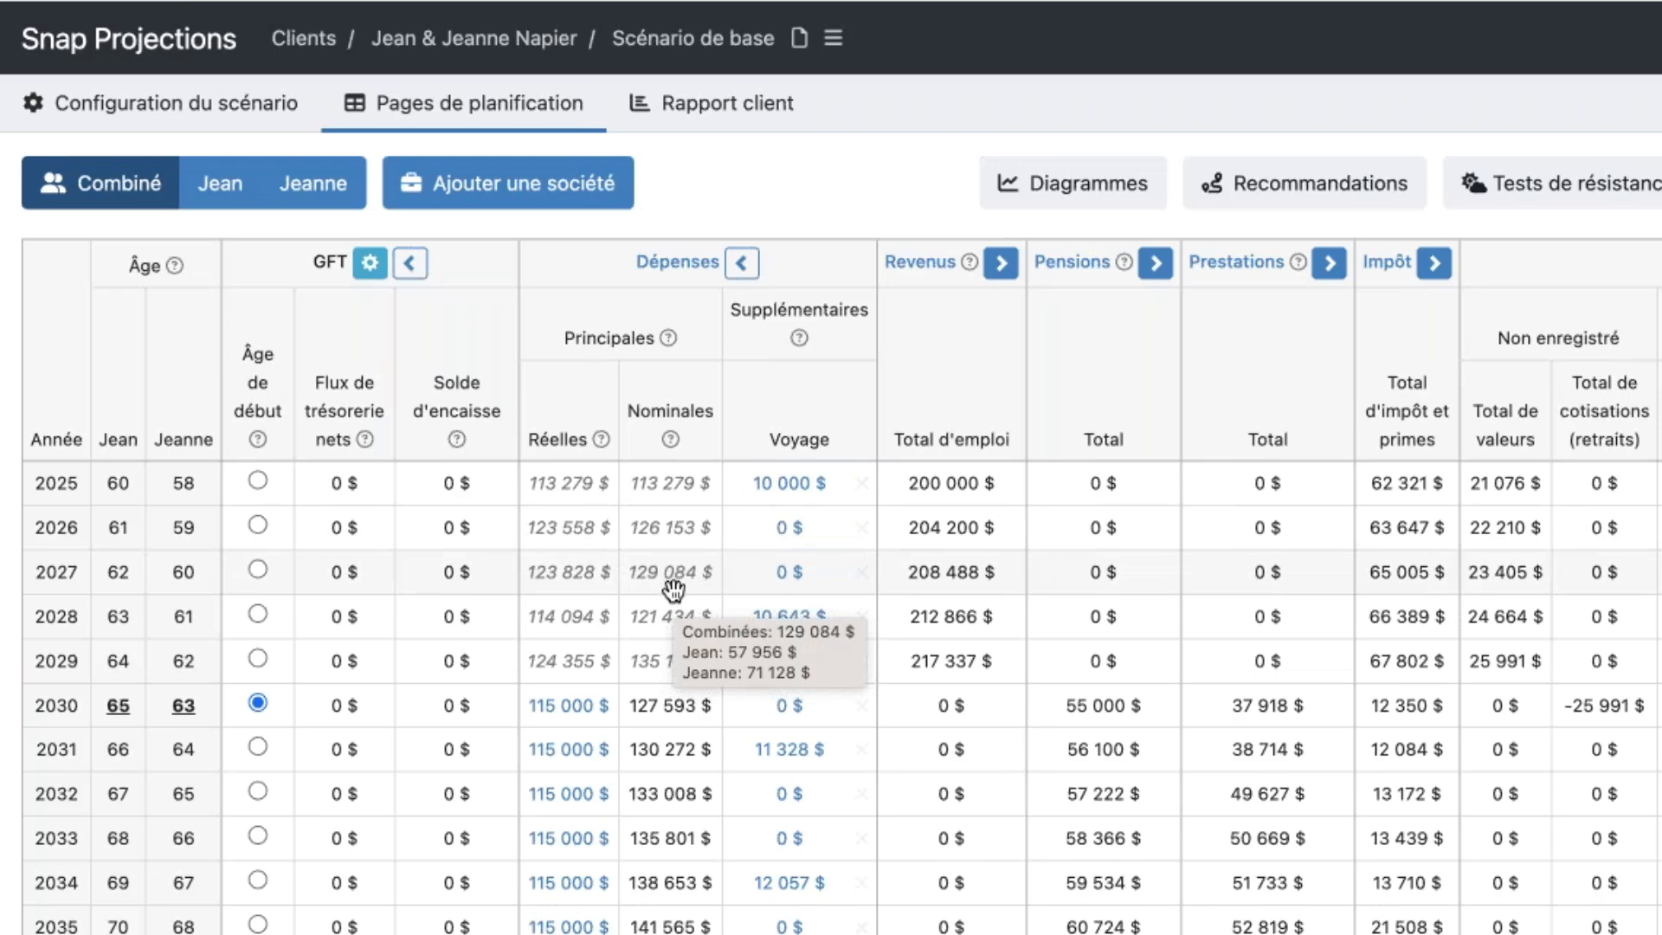
mouse_move(520, 2)
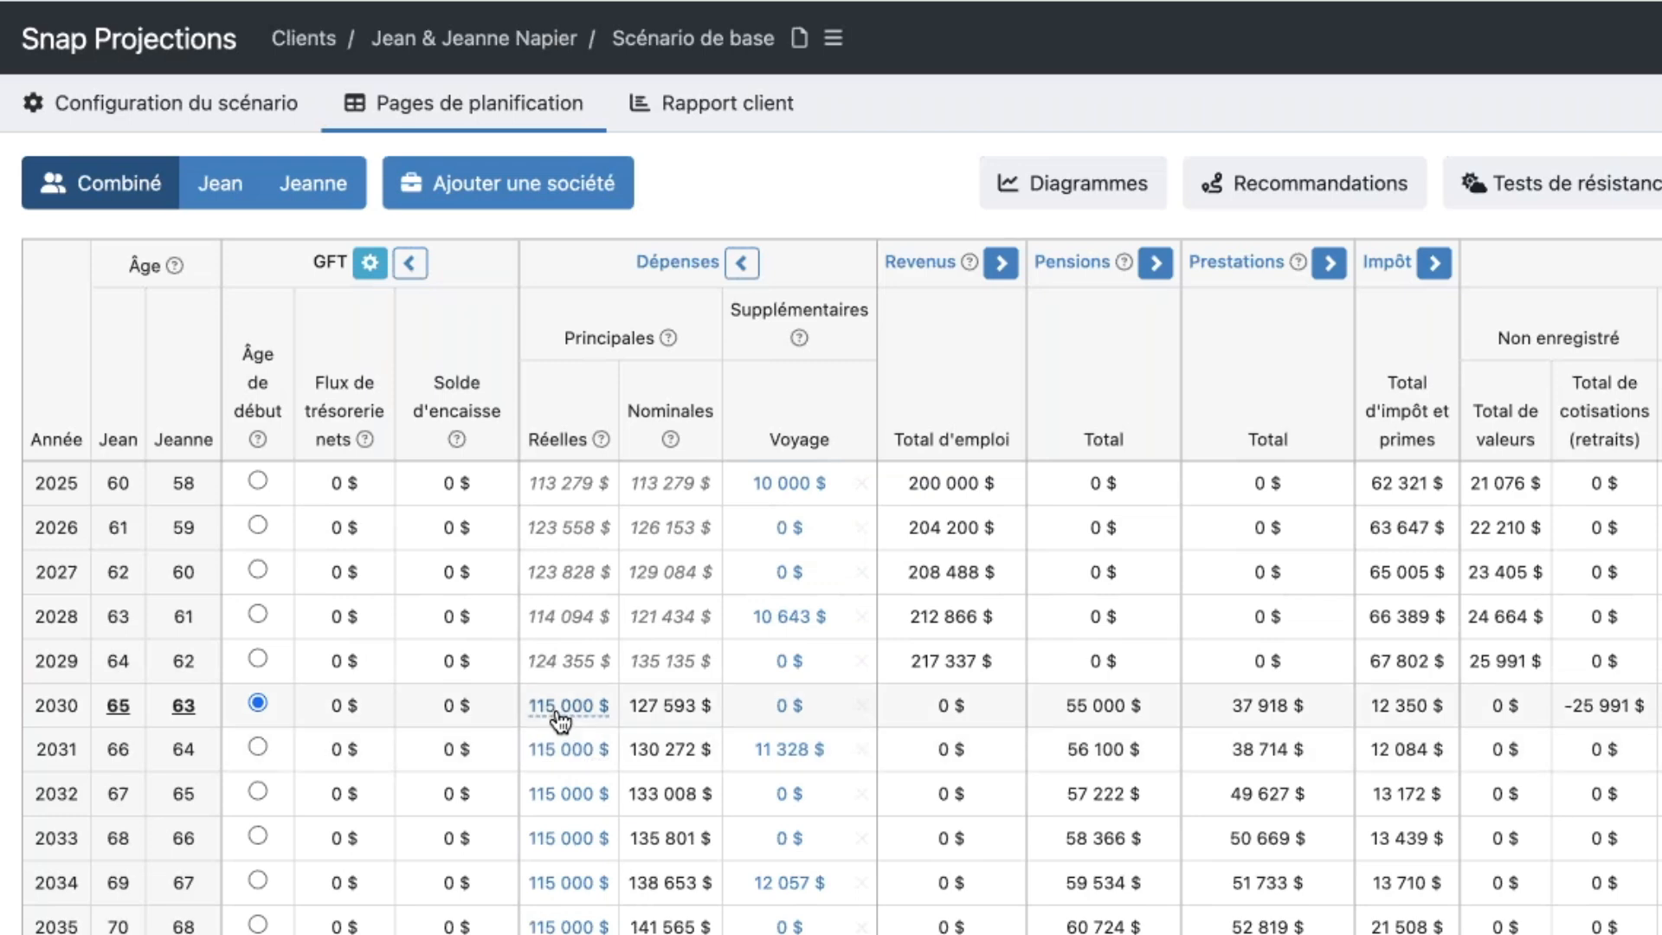
mouse_move(561, 719)
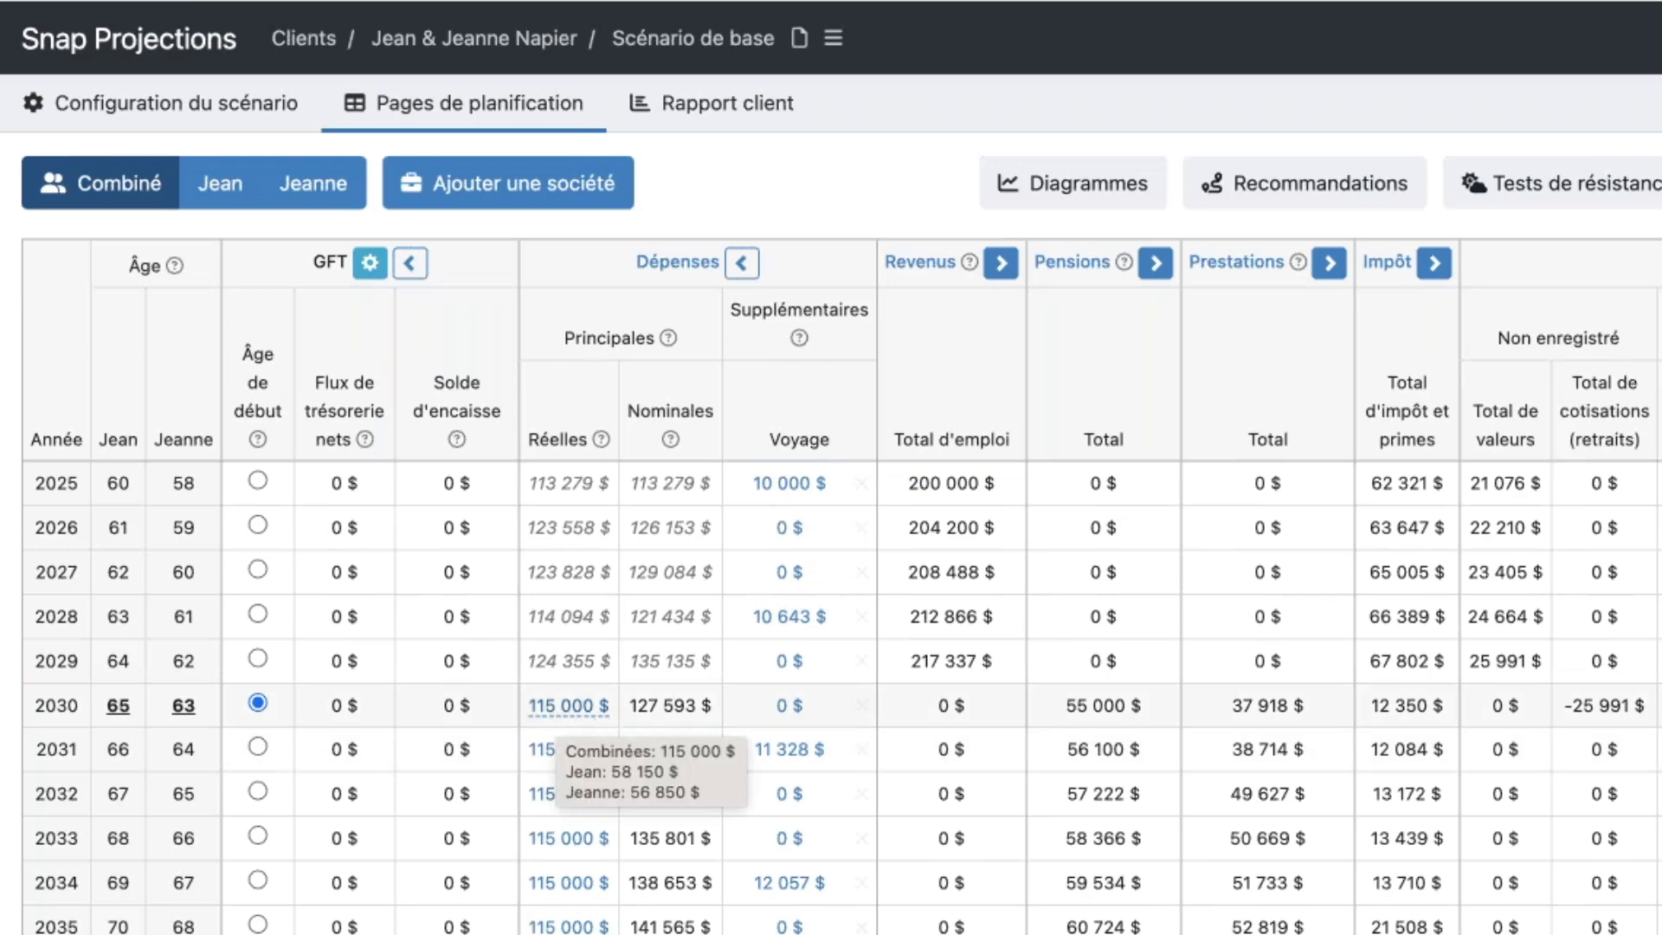
mouse_move(680, 719)
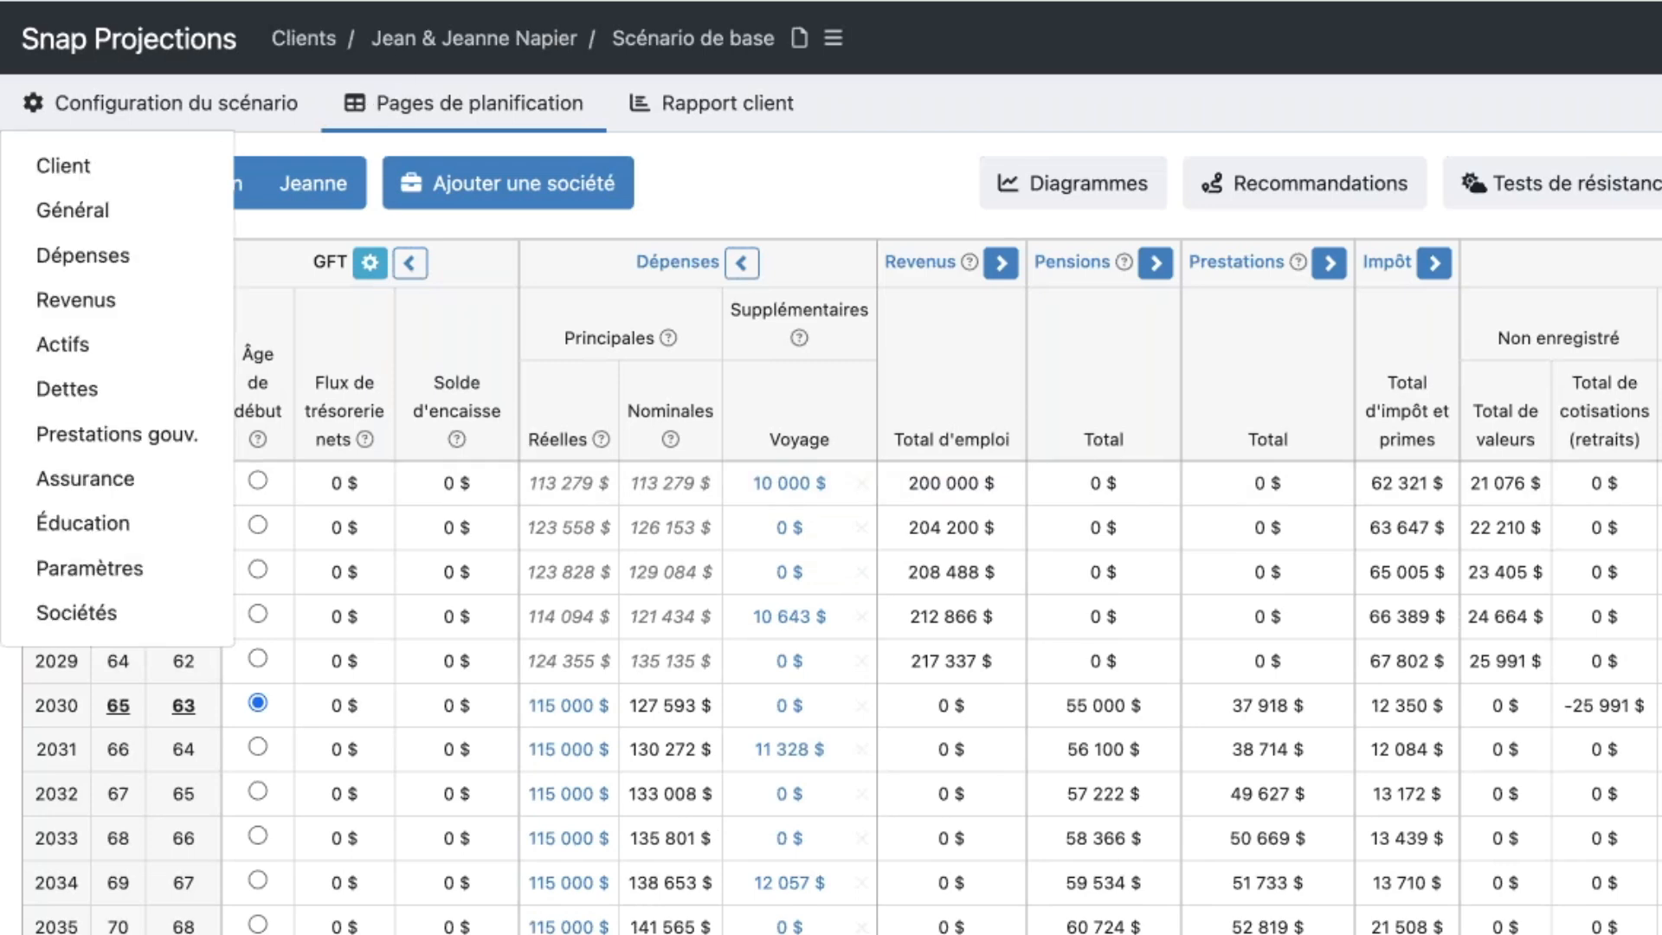
- Check each spouse's 2030 main expenses on their individual planning pages and return to the combined page
left_click(228, 189)
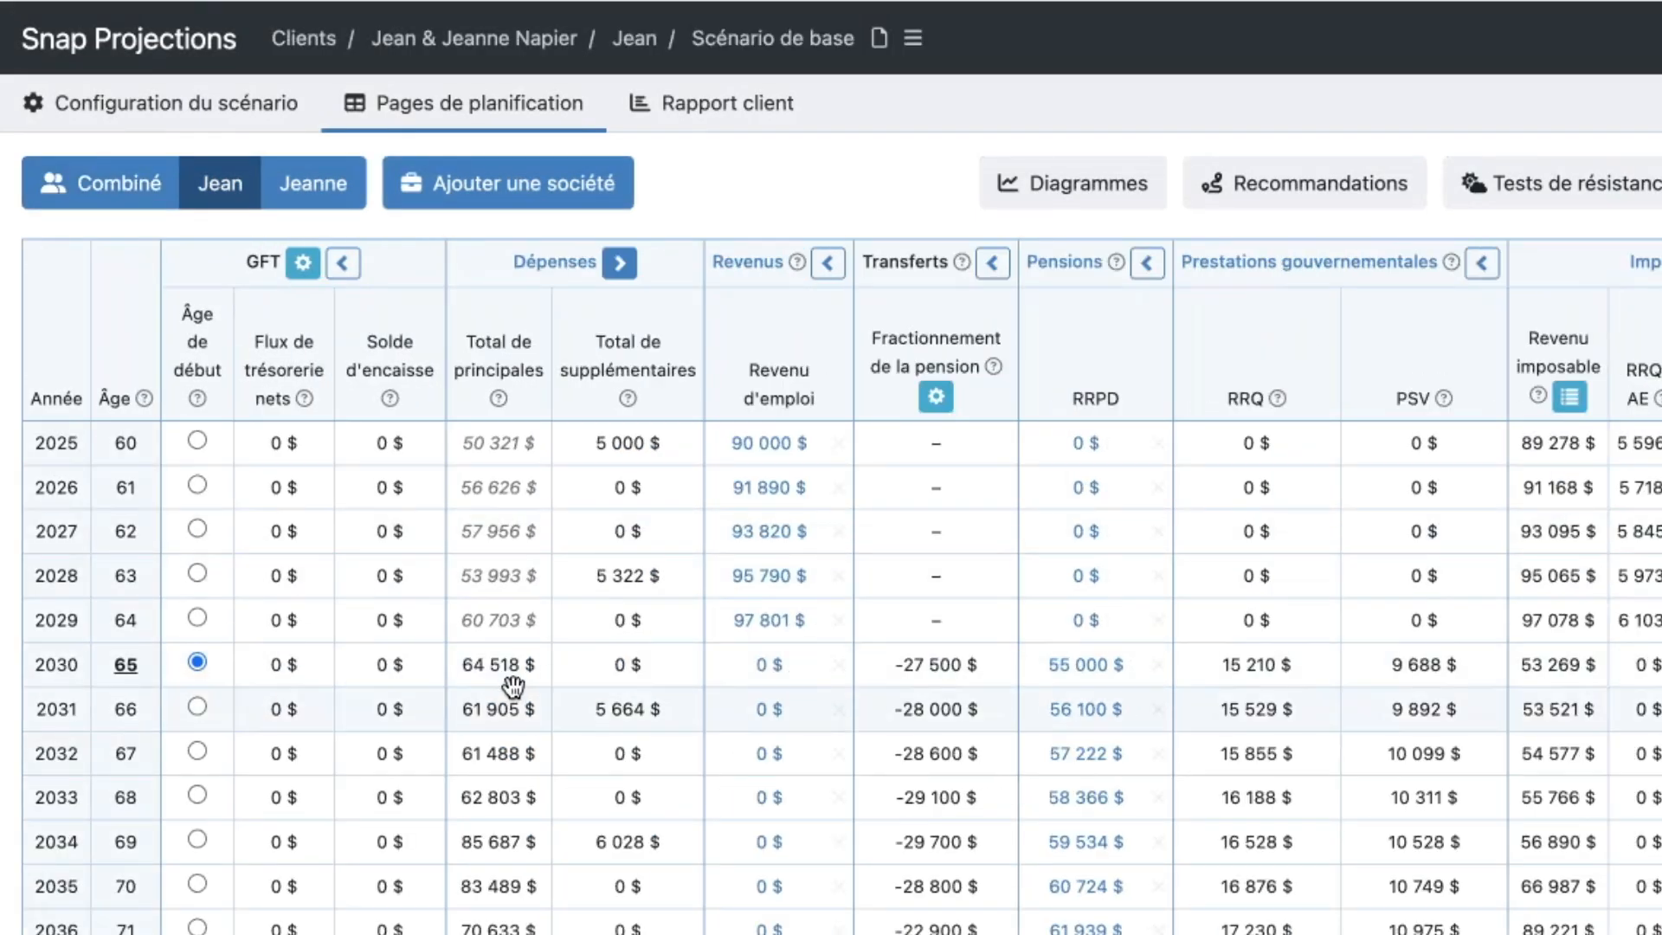
mouse_move(514, 686)
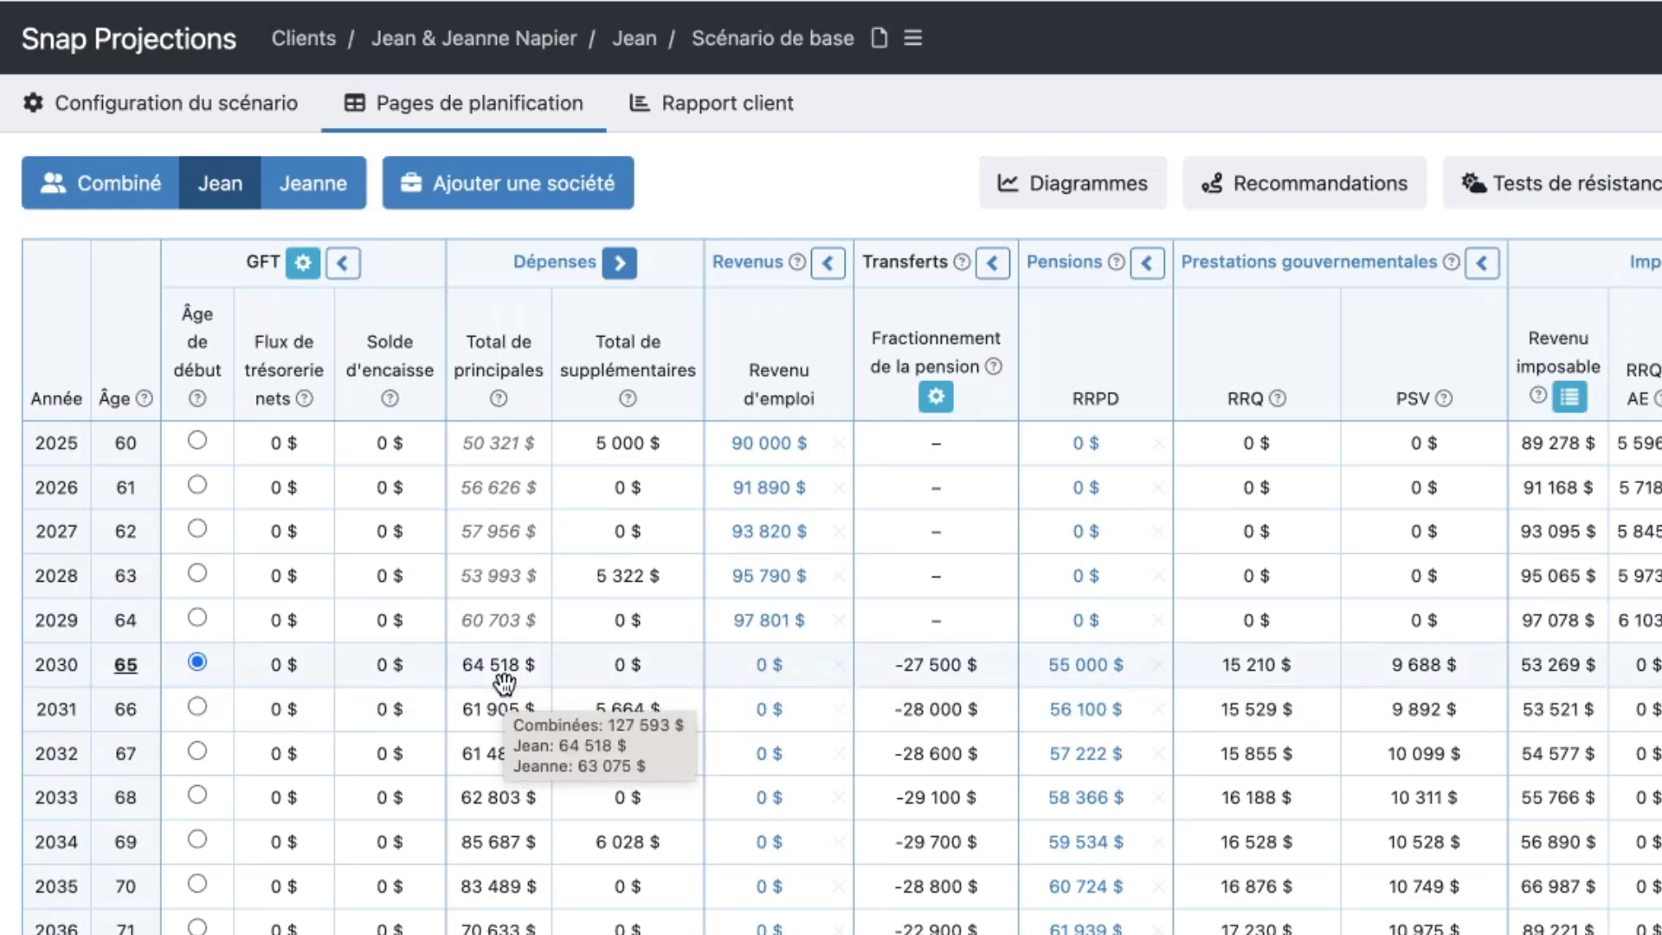
left_click(312, 205)
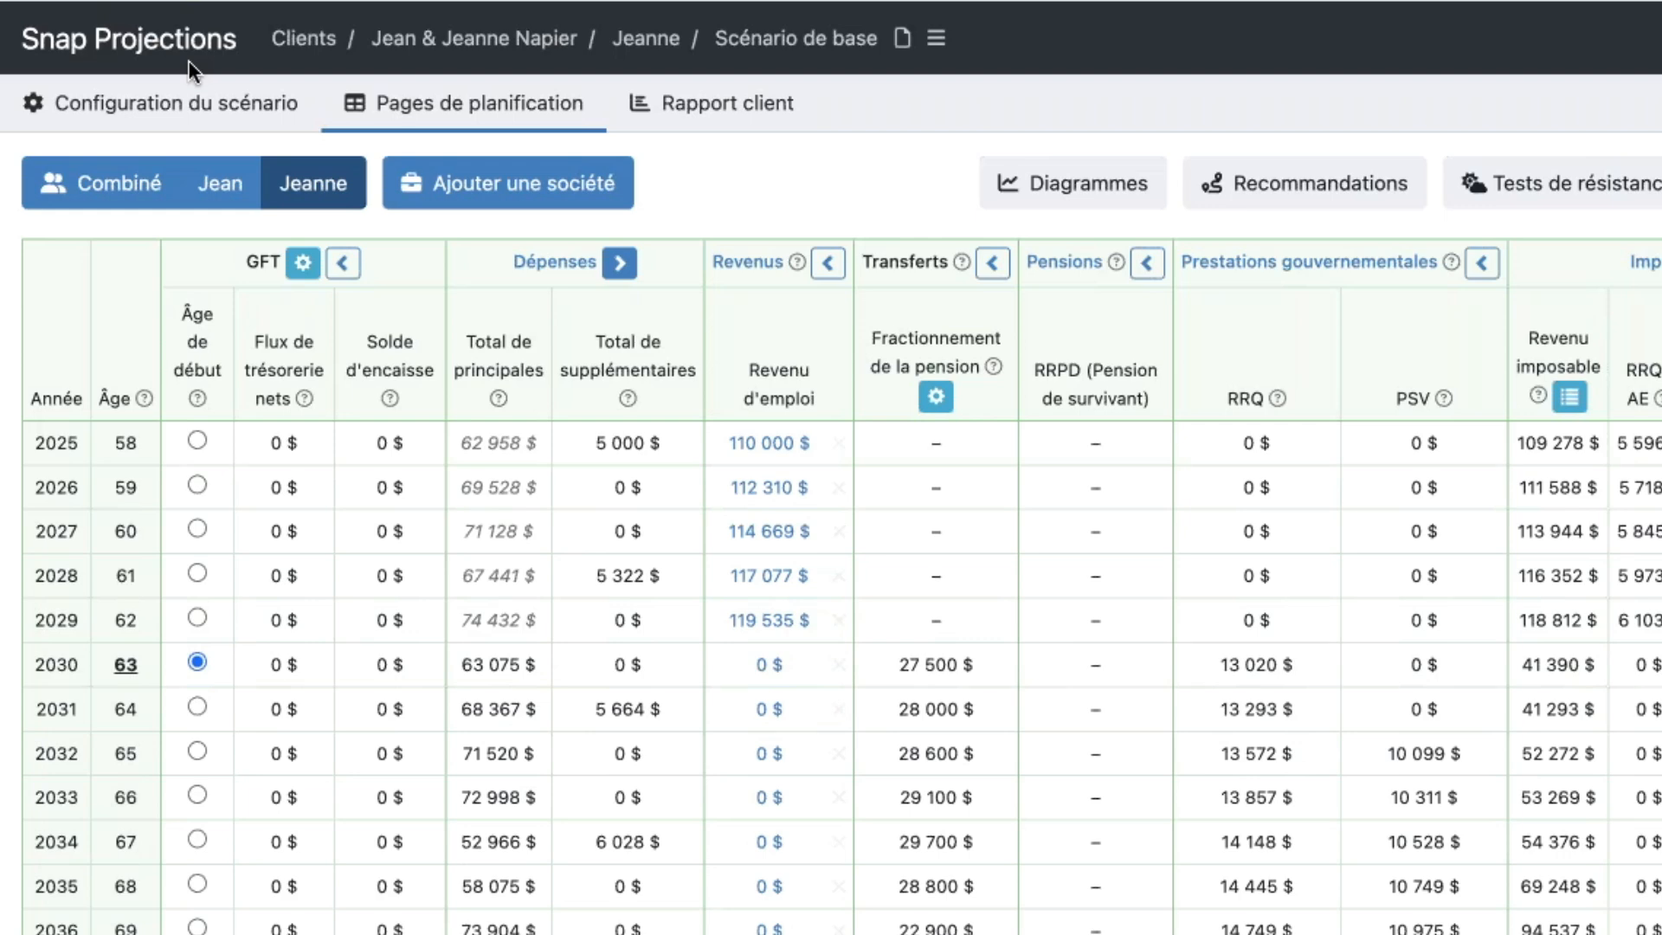
left_click(158, 199)
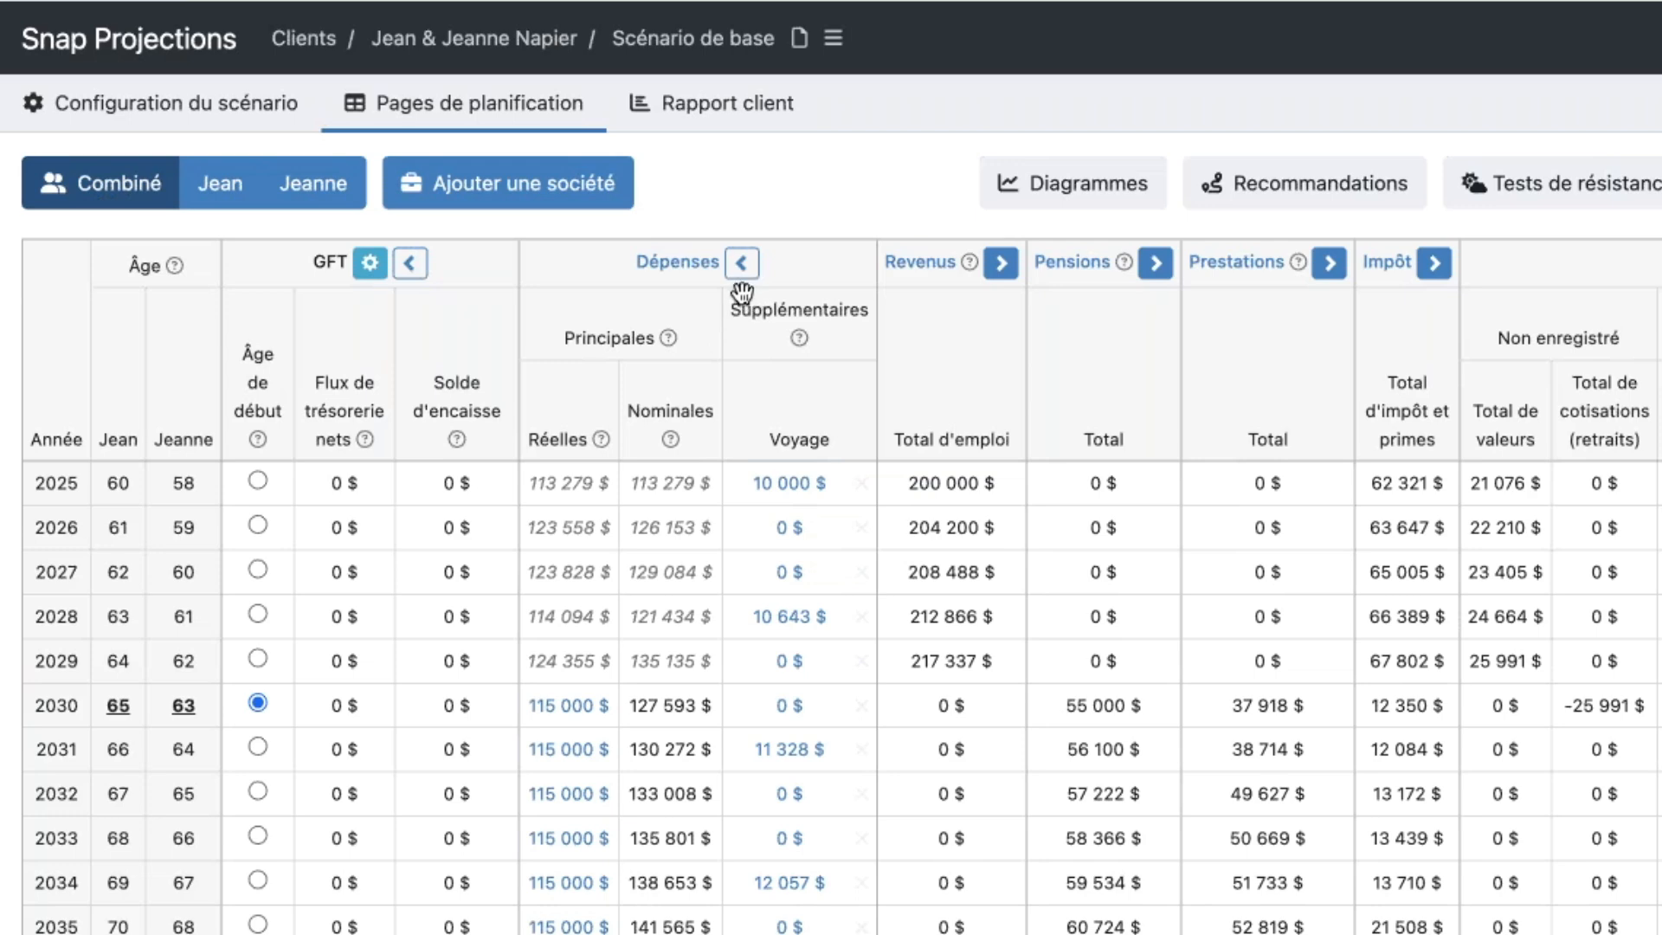
- Examine the supplementary Voyage expenses on the combined page and each spouse's share on the individual pages, returning to the combined view
mouse_move(801, 338)
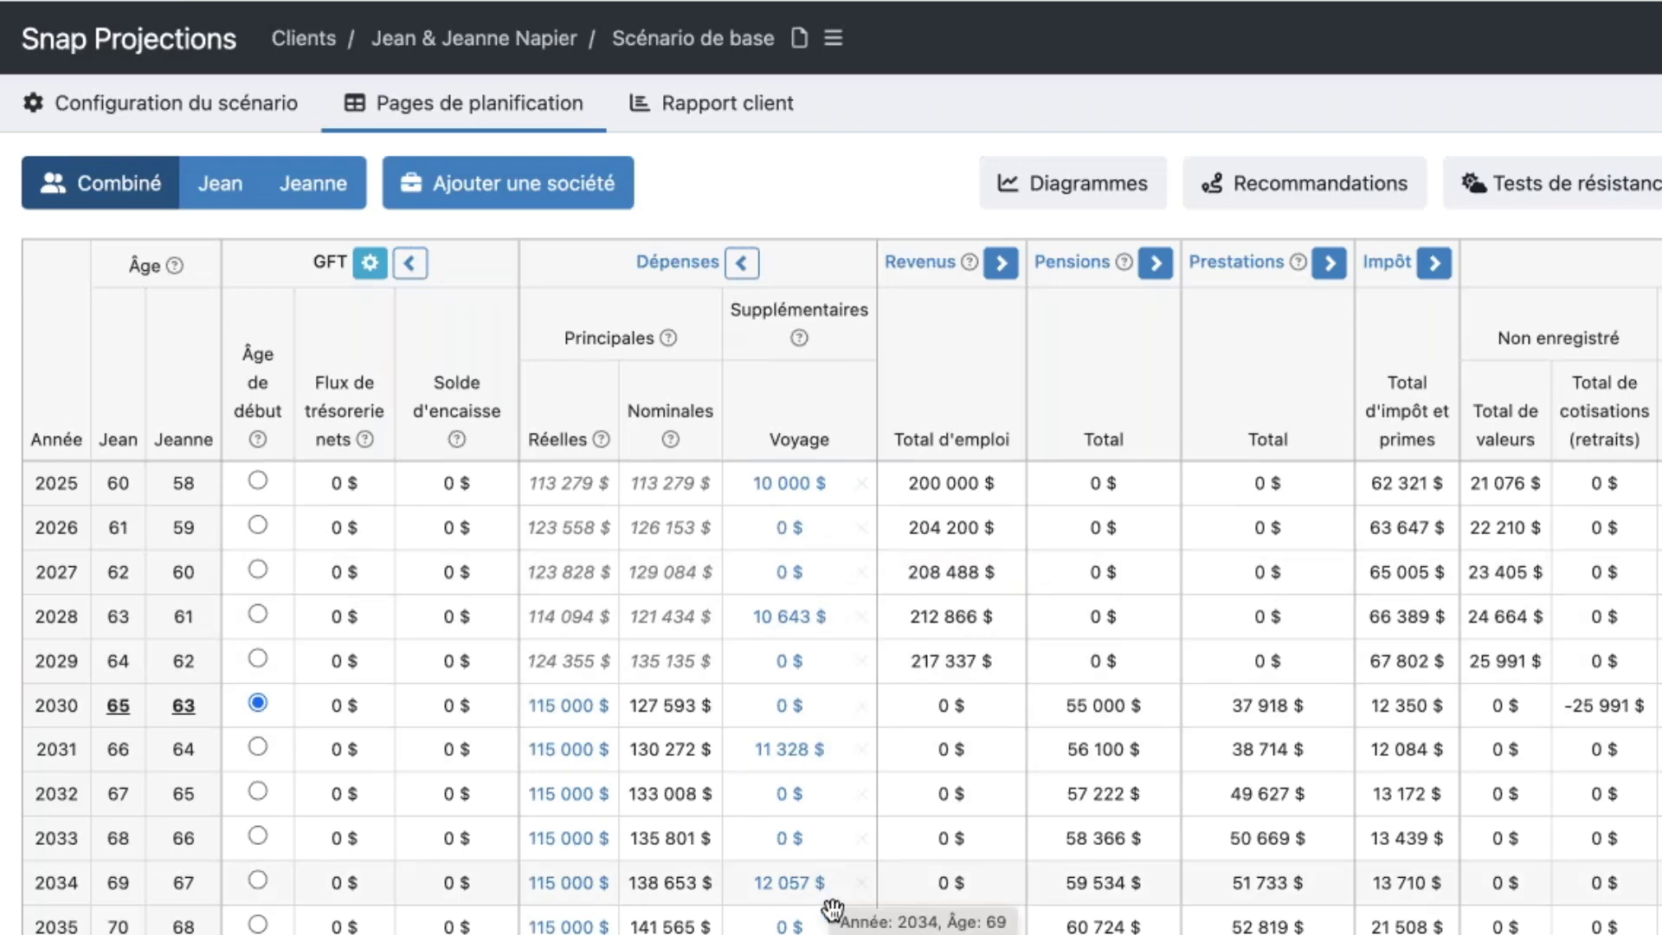
mouse_move(822, 1)
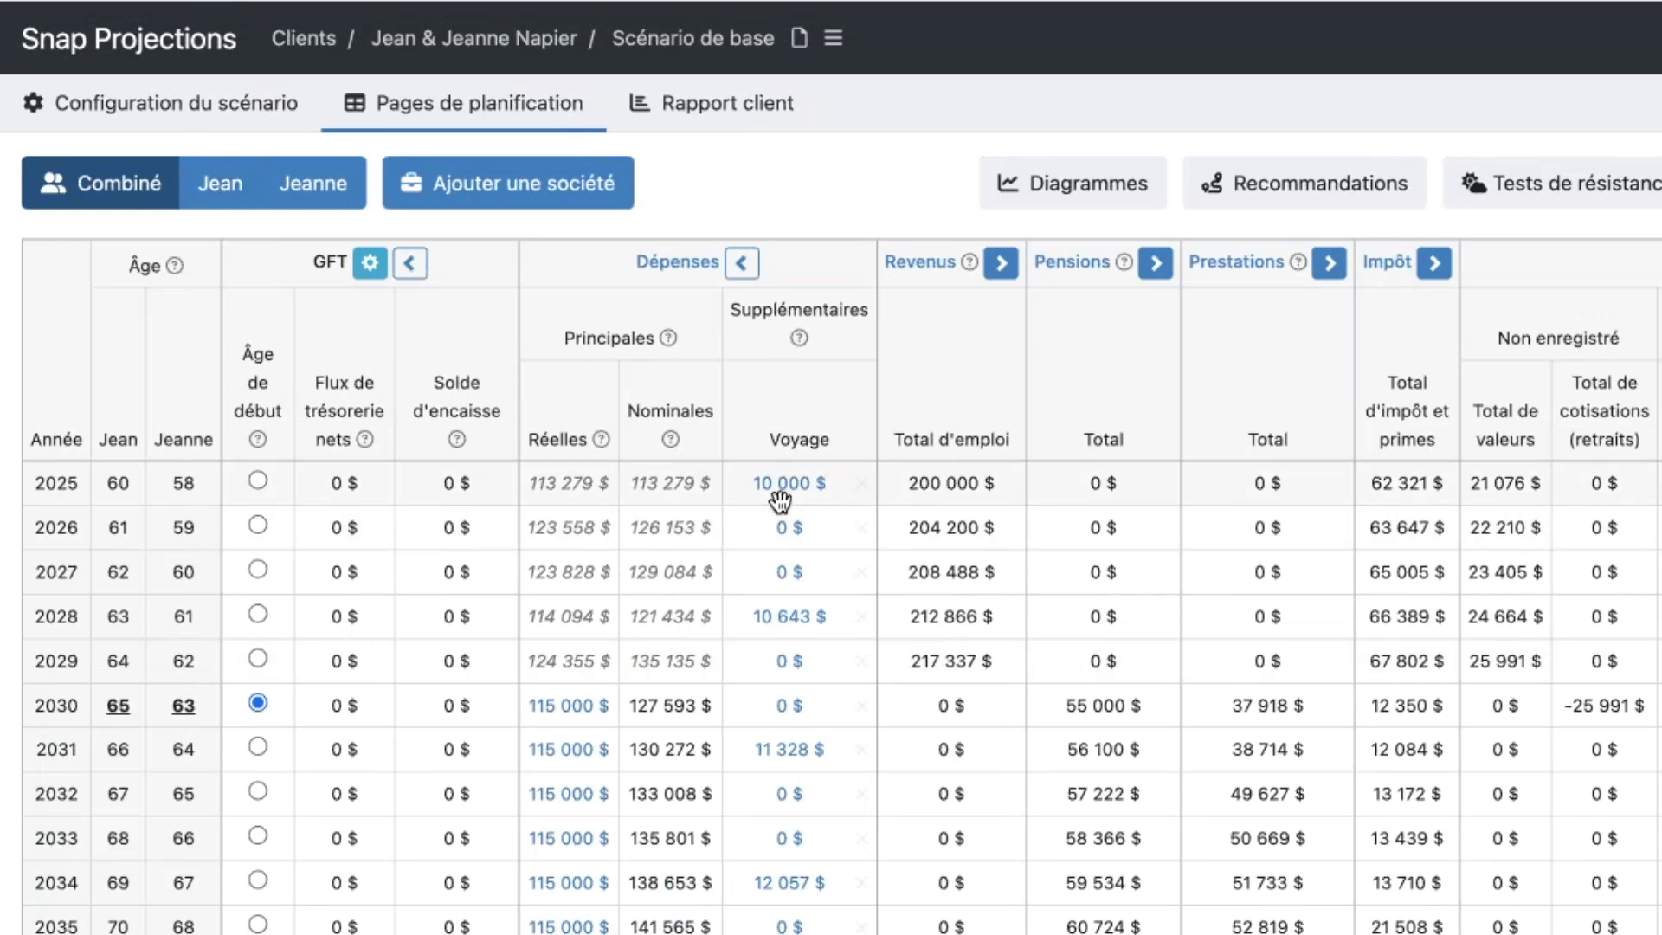
left_click(217, 192)
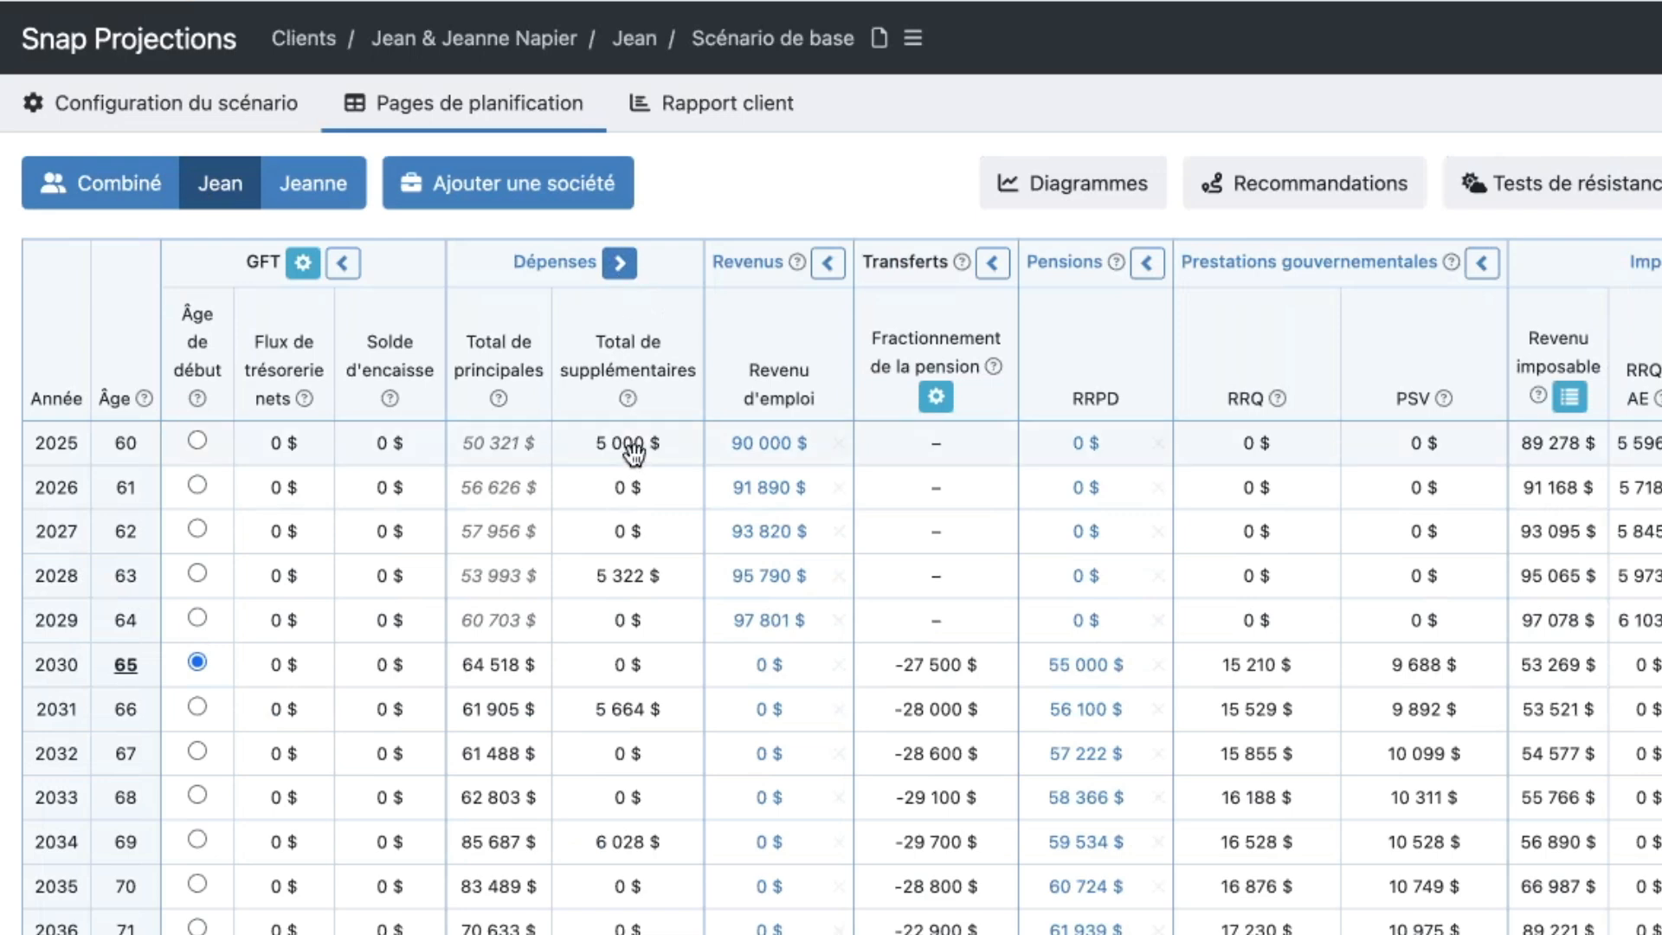
left_click(324, 196)
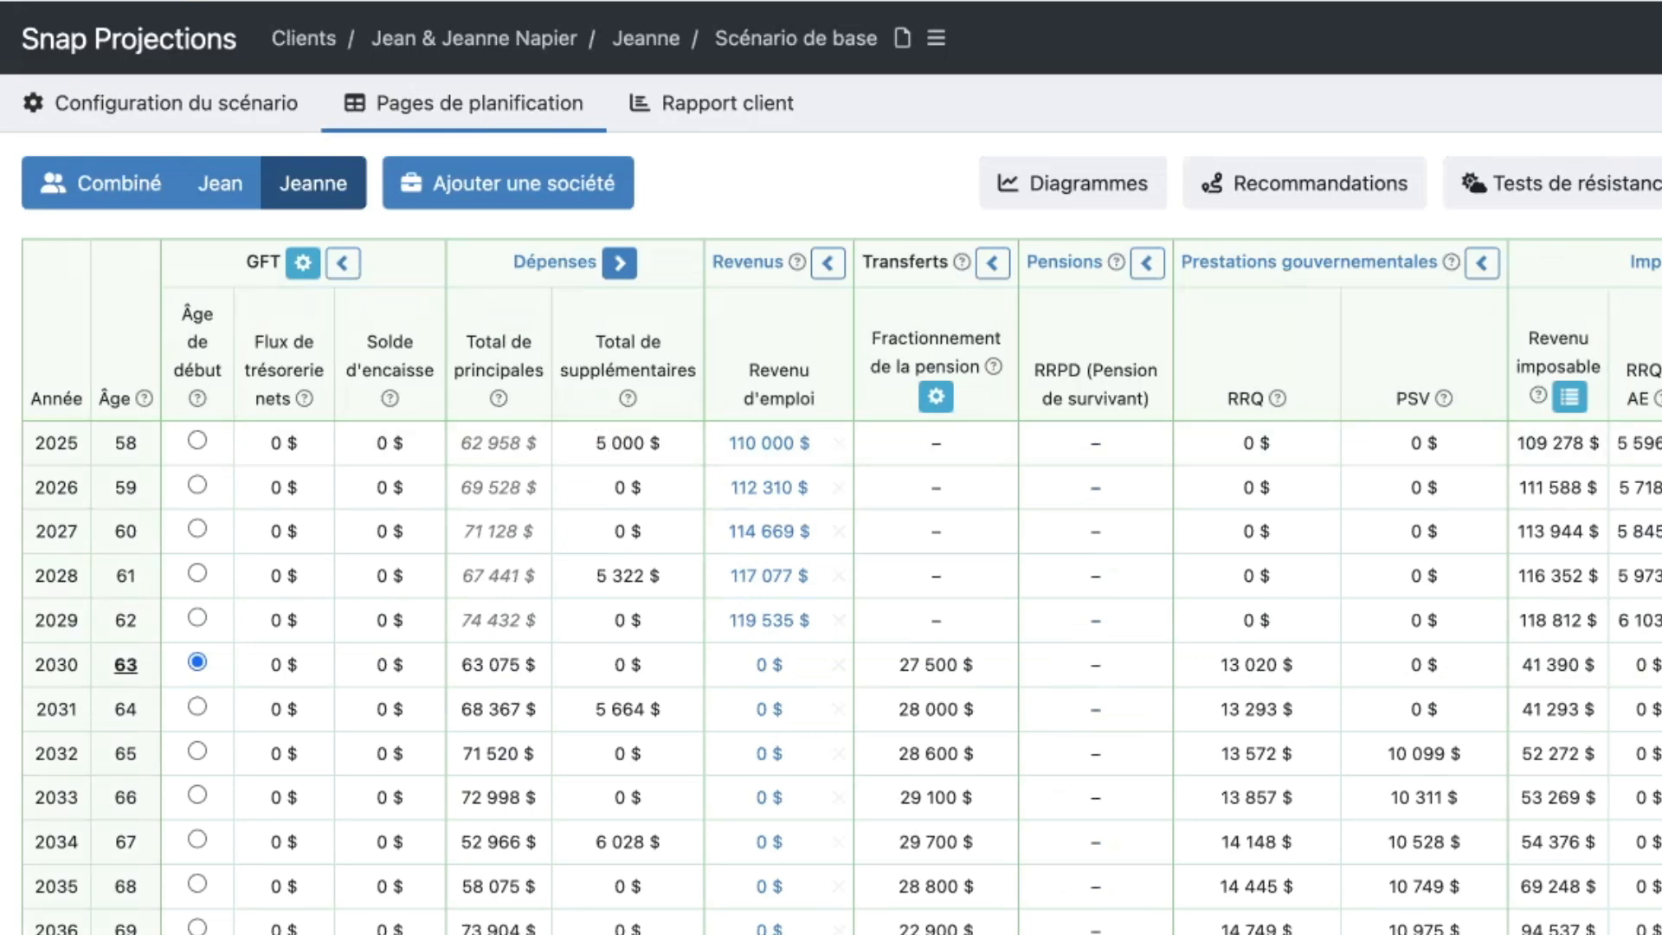
left_click(122, 183)
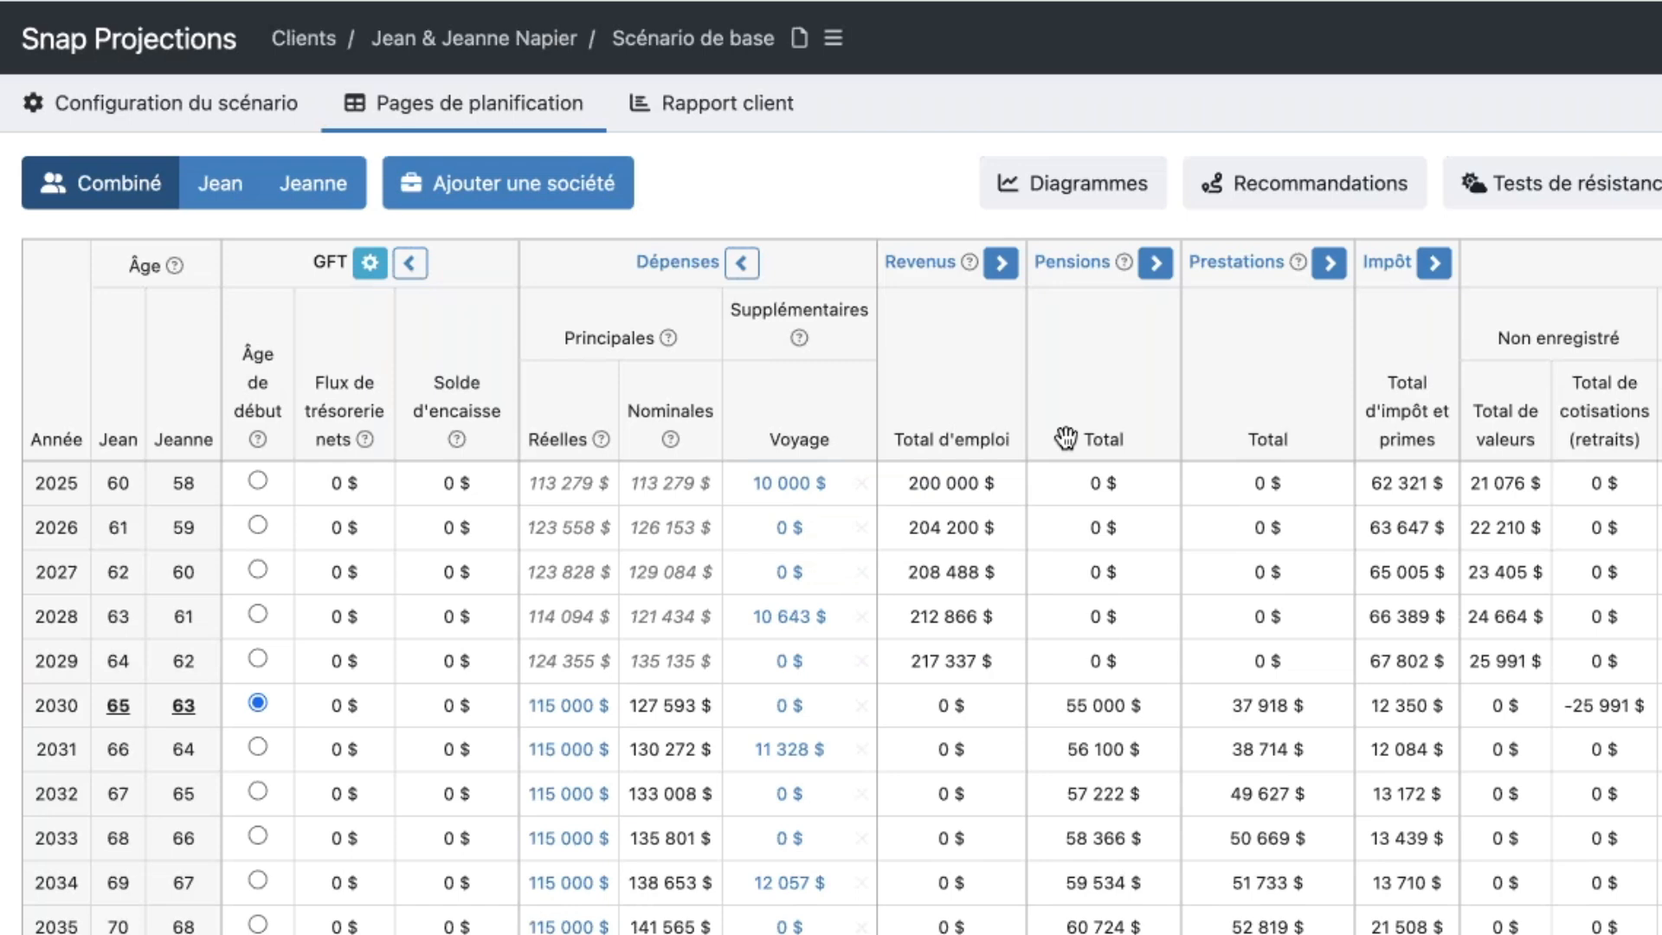
- Expand the Revenus, Pensions, Prestations and Impôt sections of the combined table to show their detailed columns
left_click(1001, 264)
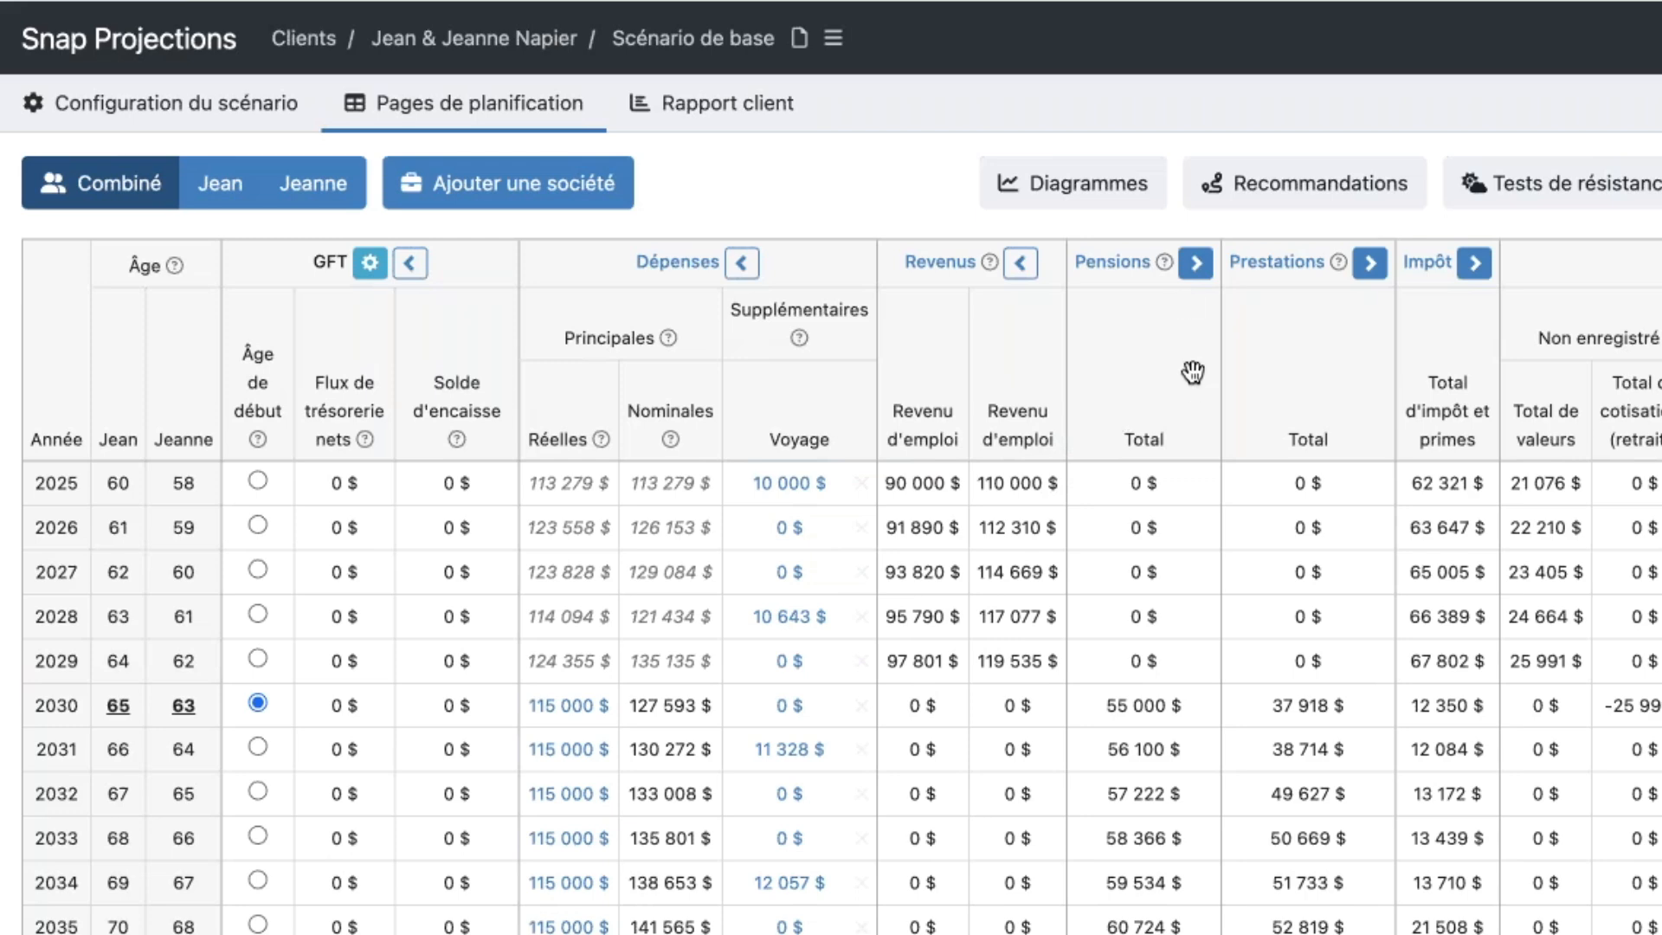
left_click(1199, 272)
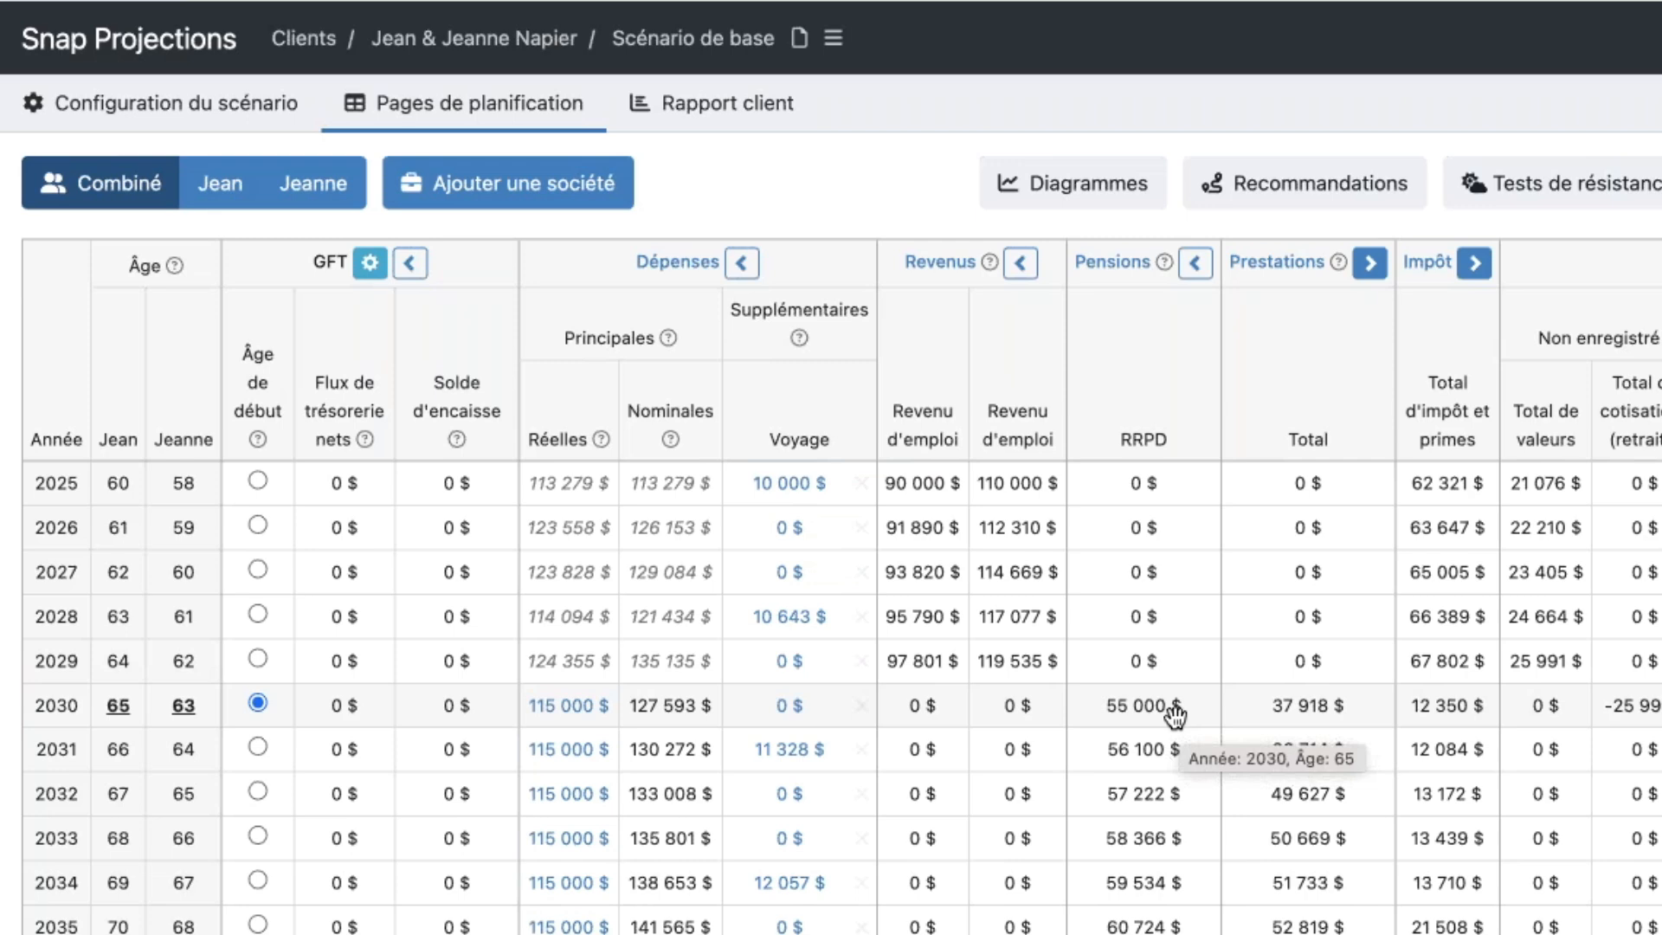
mouse_move(1173, 719)
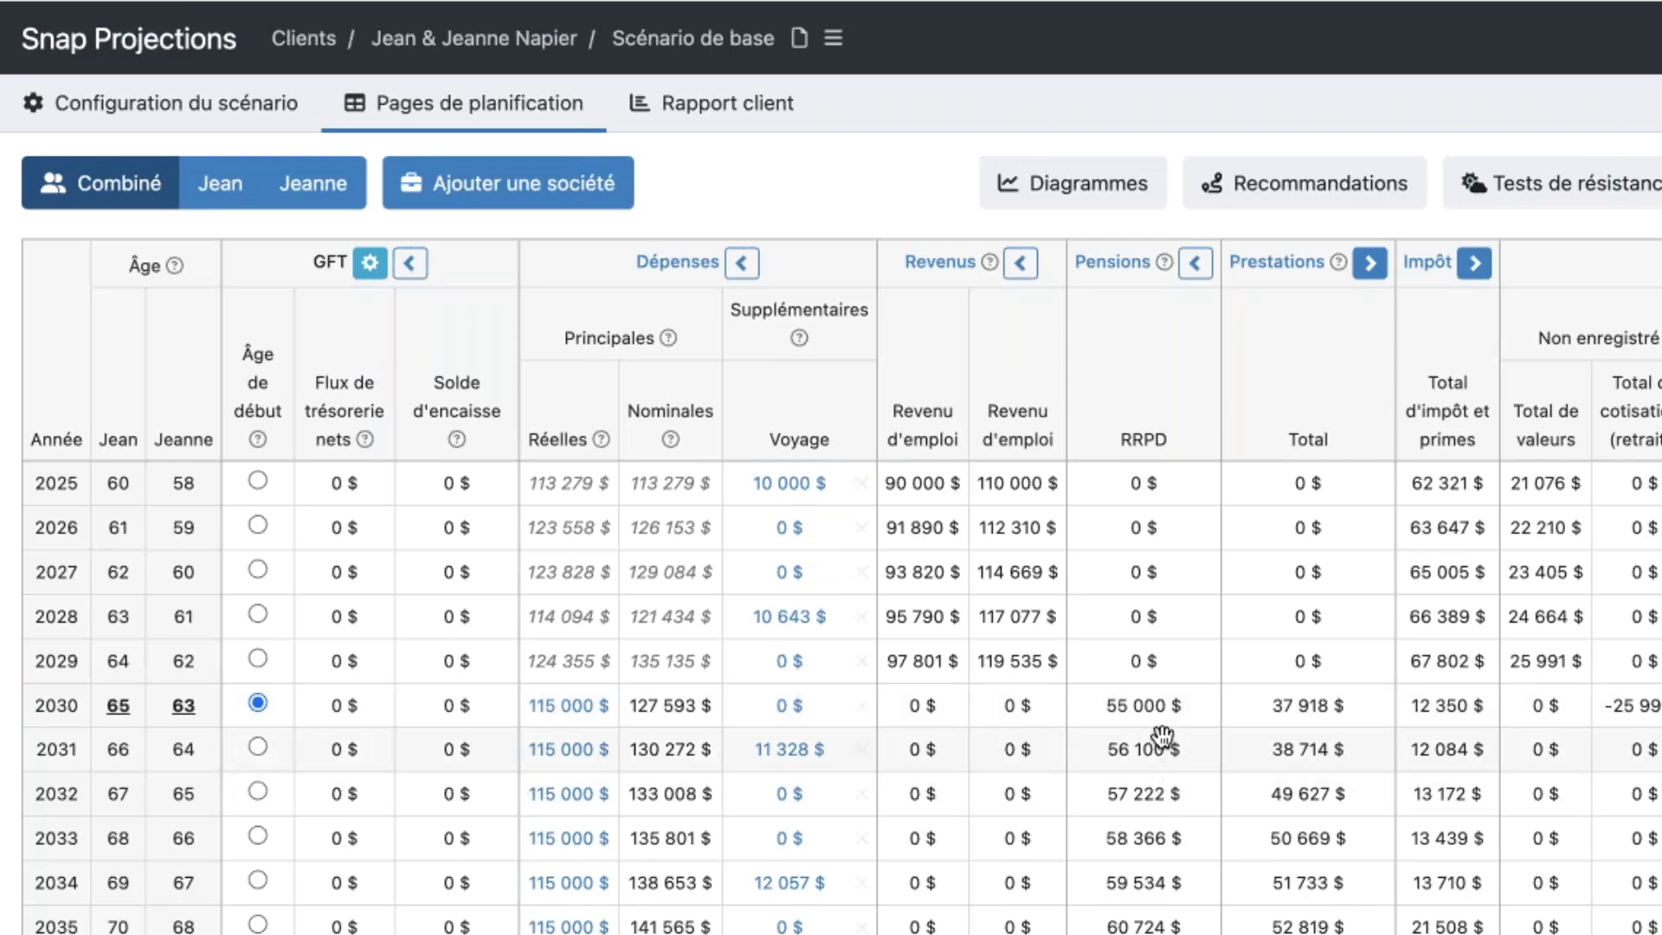
left_click(1375, 265)
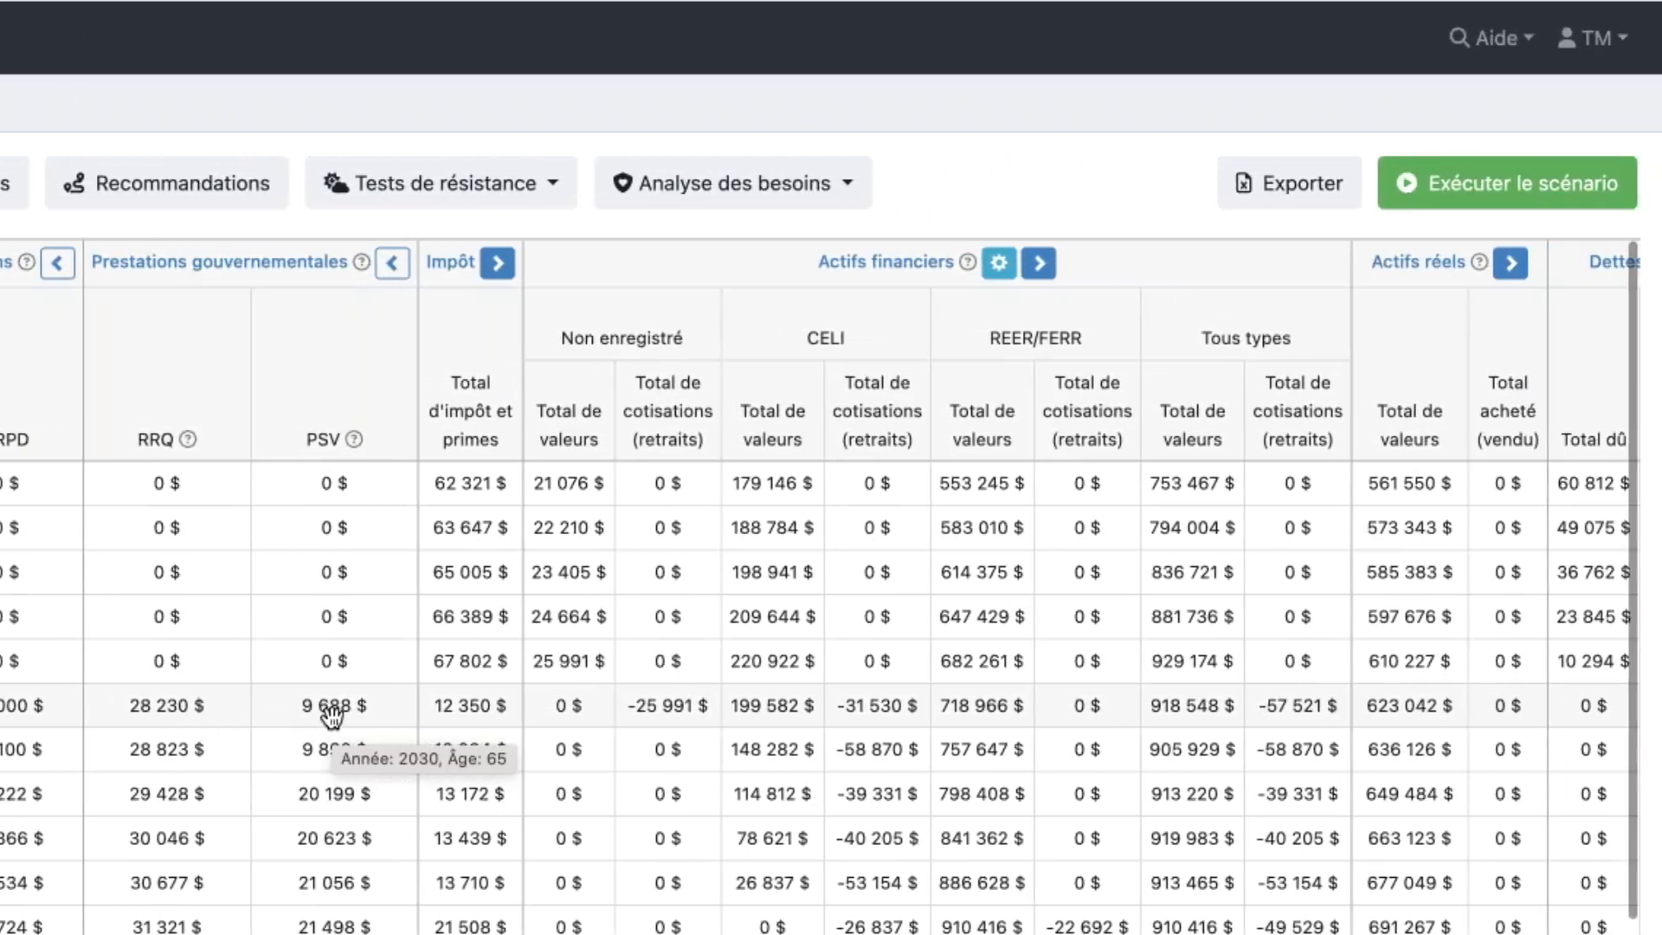
left_click(499, 265)
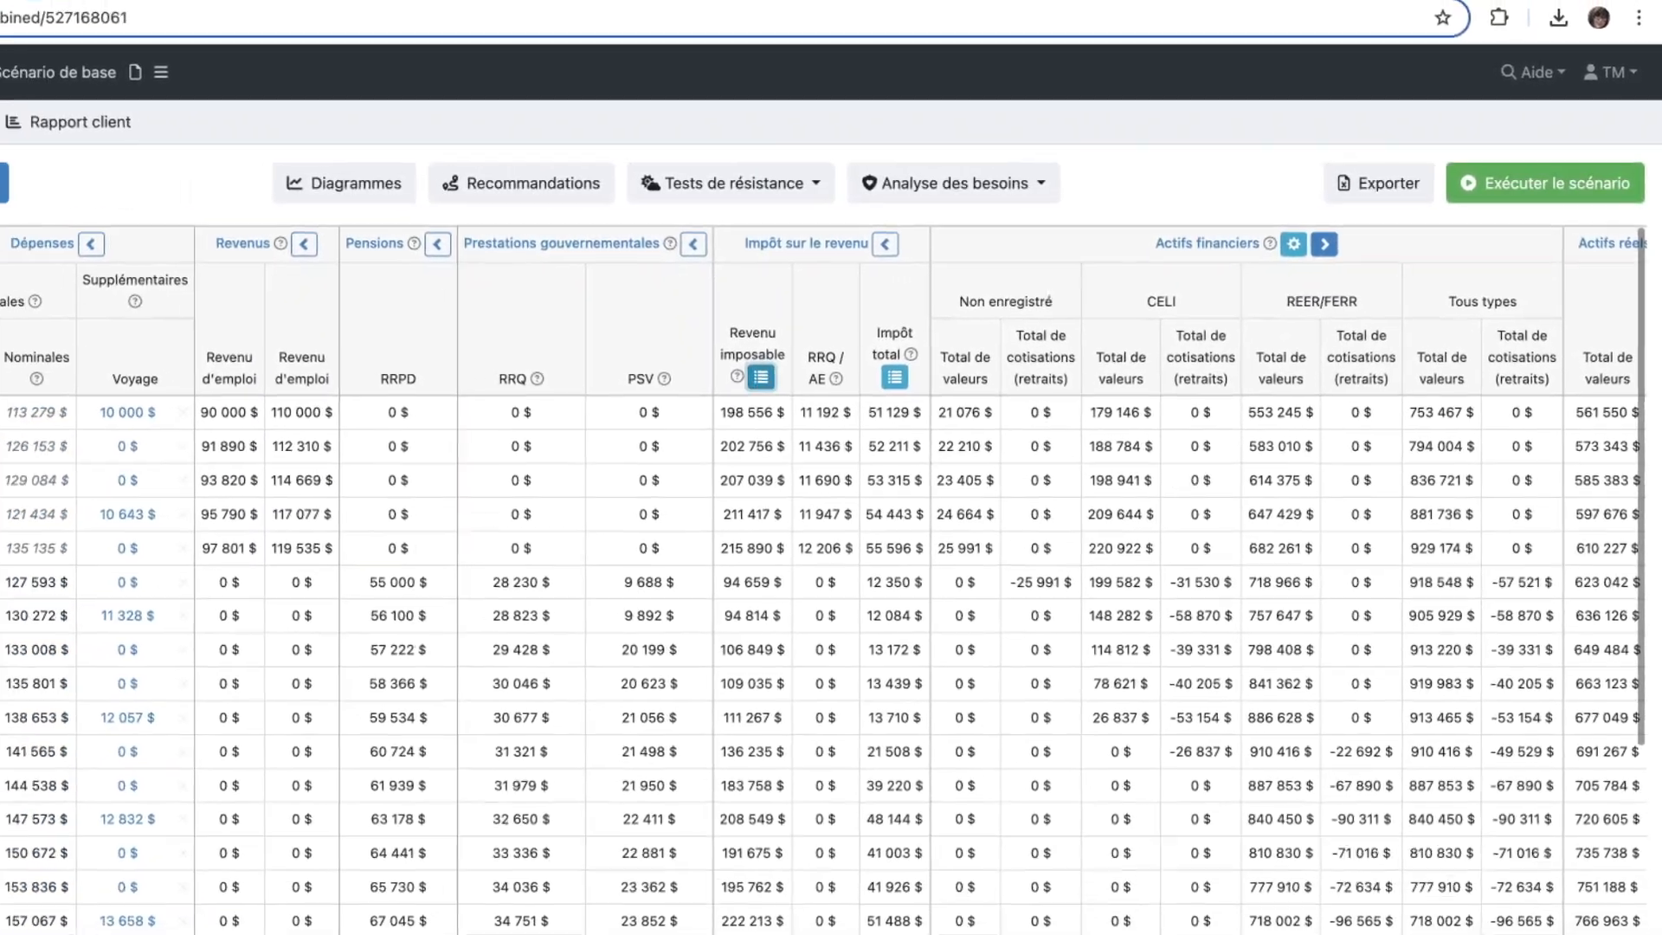
- View the yearly details of taxable income and of total income tax, closing each breakdown after reading it
left_click(658, 400)
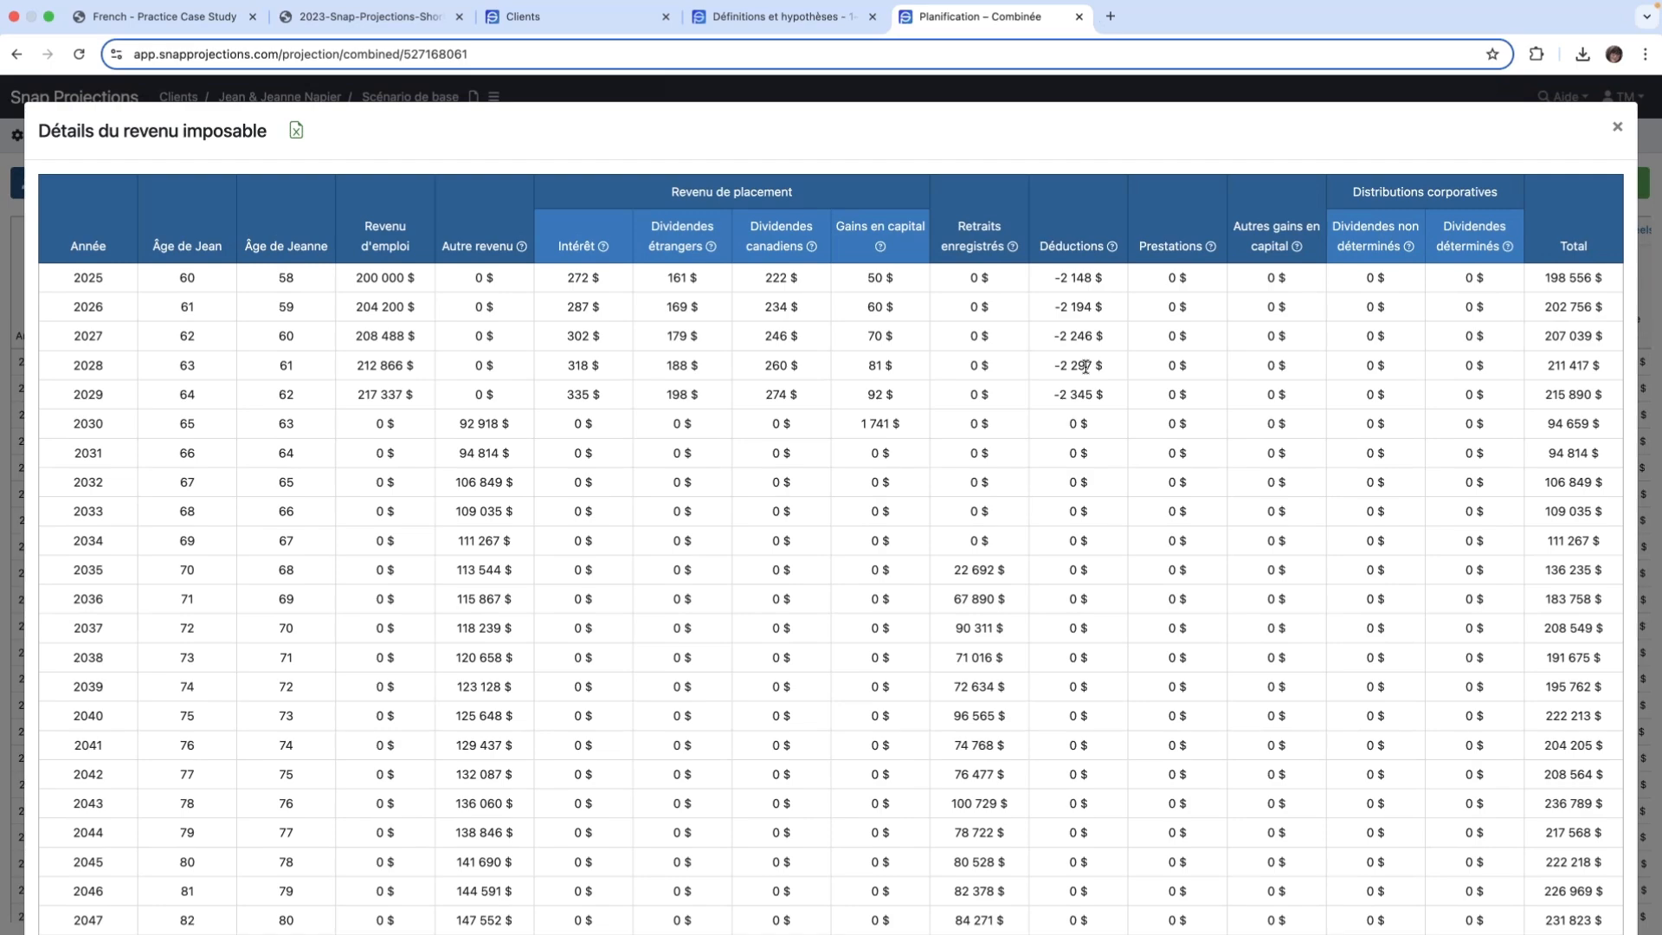
left_click(1617, 132)
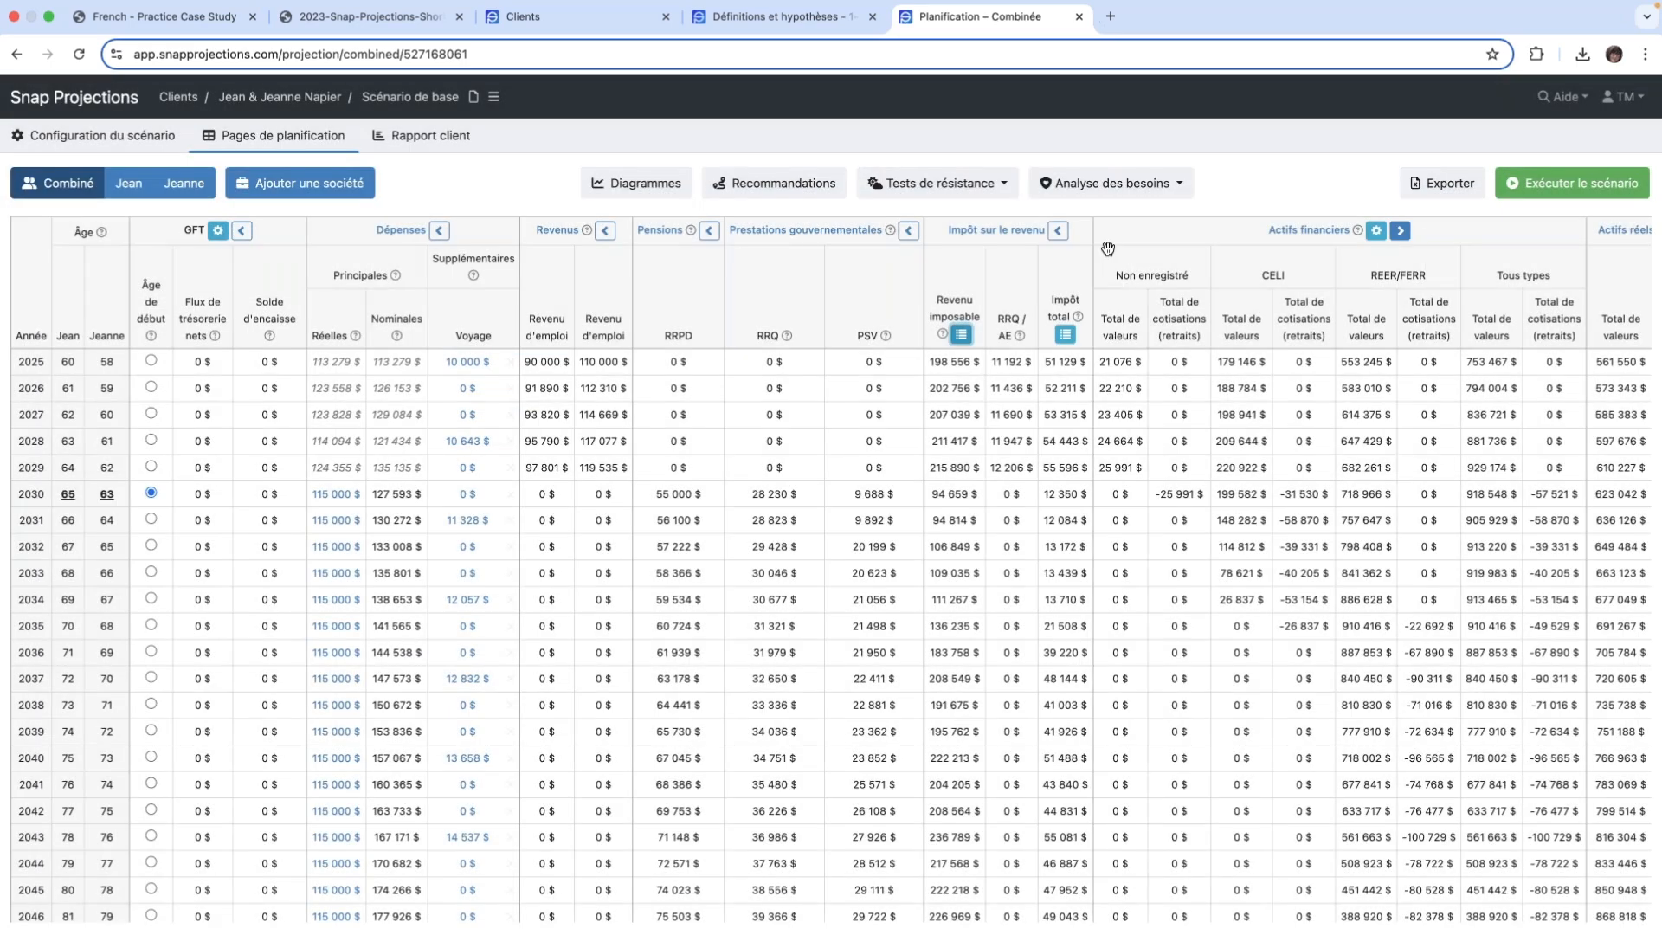
left_click(1065, 335)
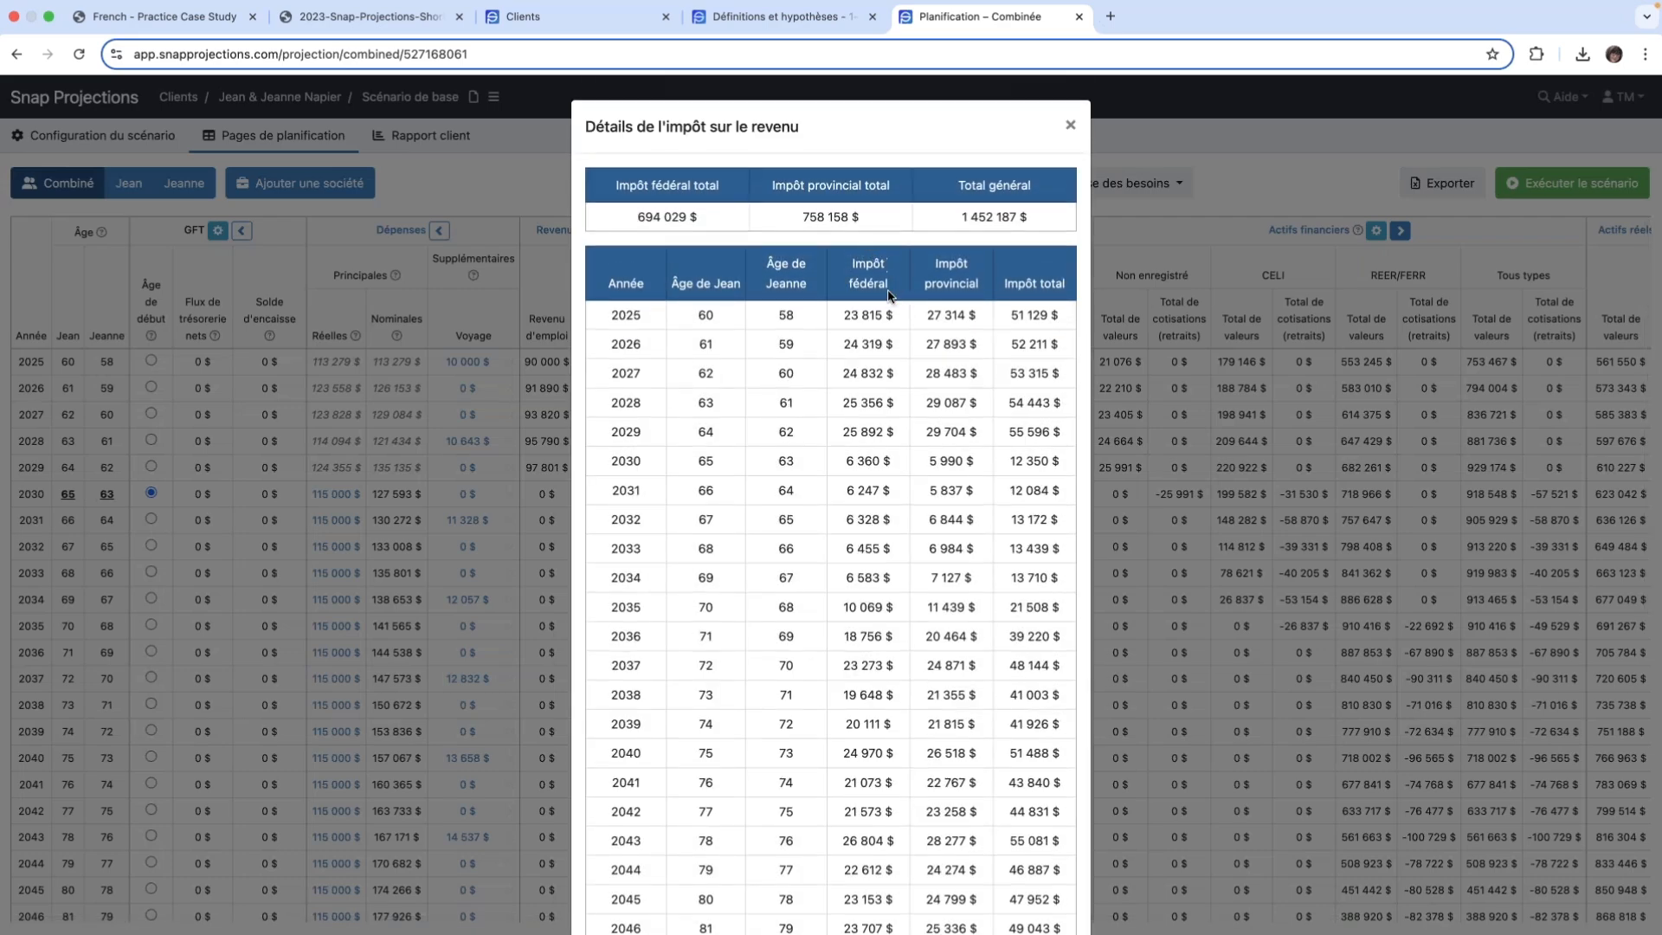
left_click(1070, 127)
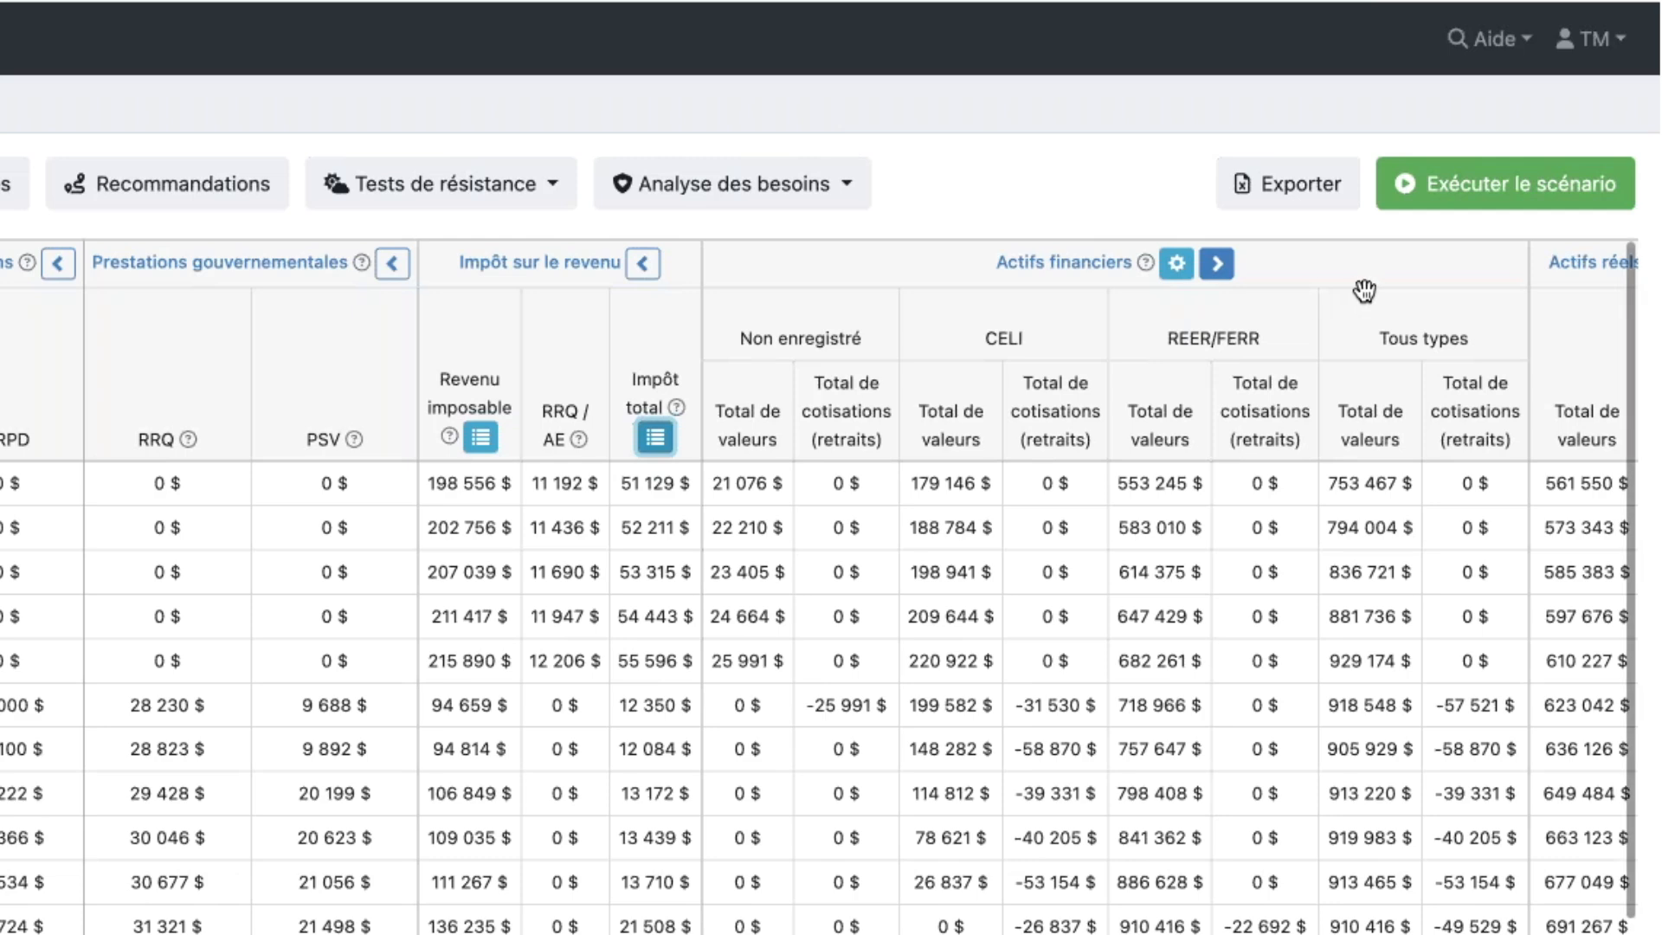
- Expand the Actifs financiers section to show each account's value, contribution or withdrawal, and rate, and look across all the accounts
scroll(1205, 302, "right", 2)
left_click_drag(1171, 314, 689, 326)
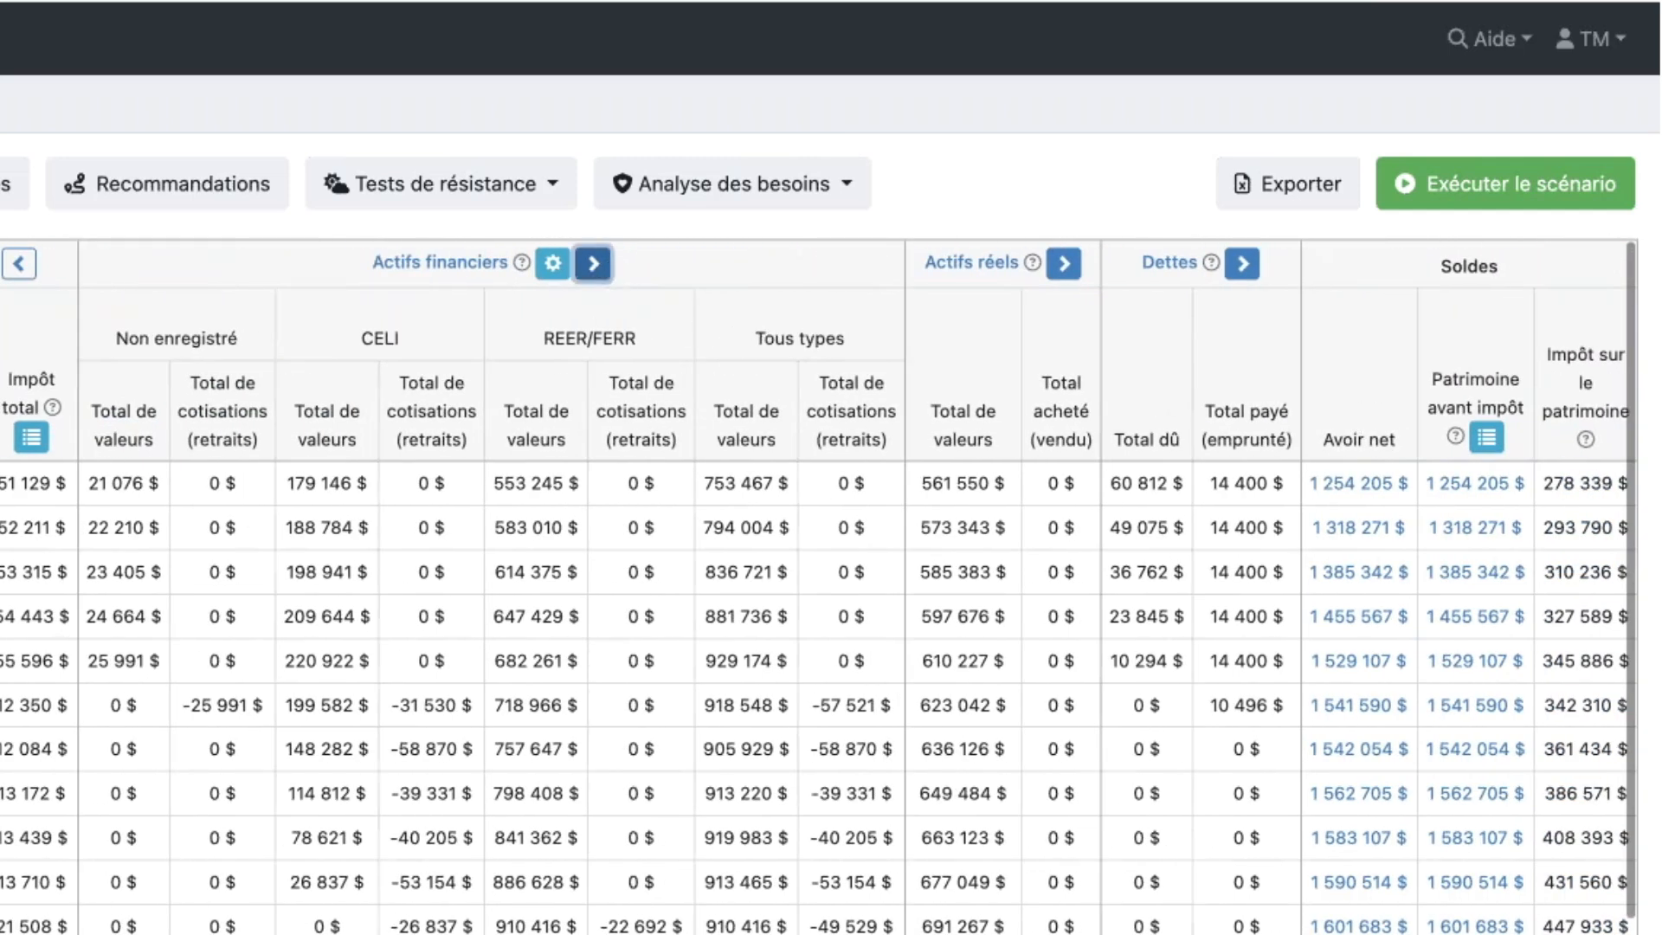
left_click(594, 264)
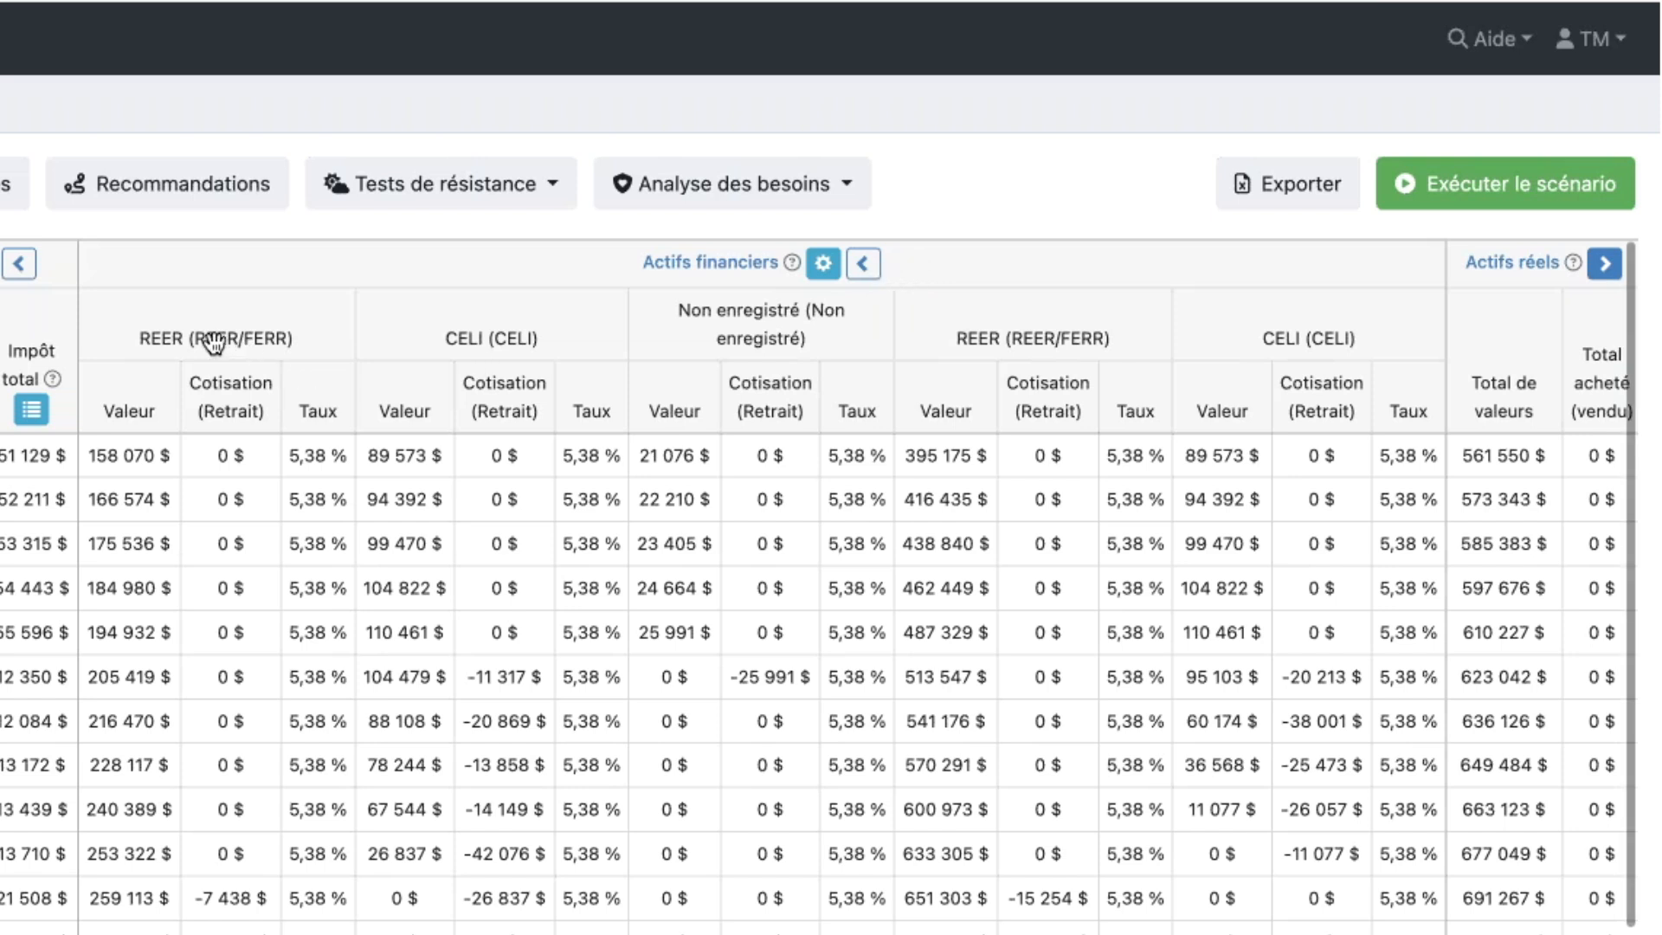
mouse_move(213, 343)
left_click_drag(1491, 319, 827, 328)
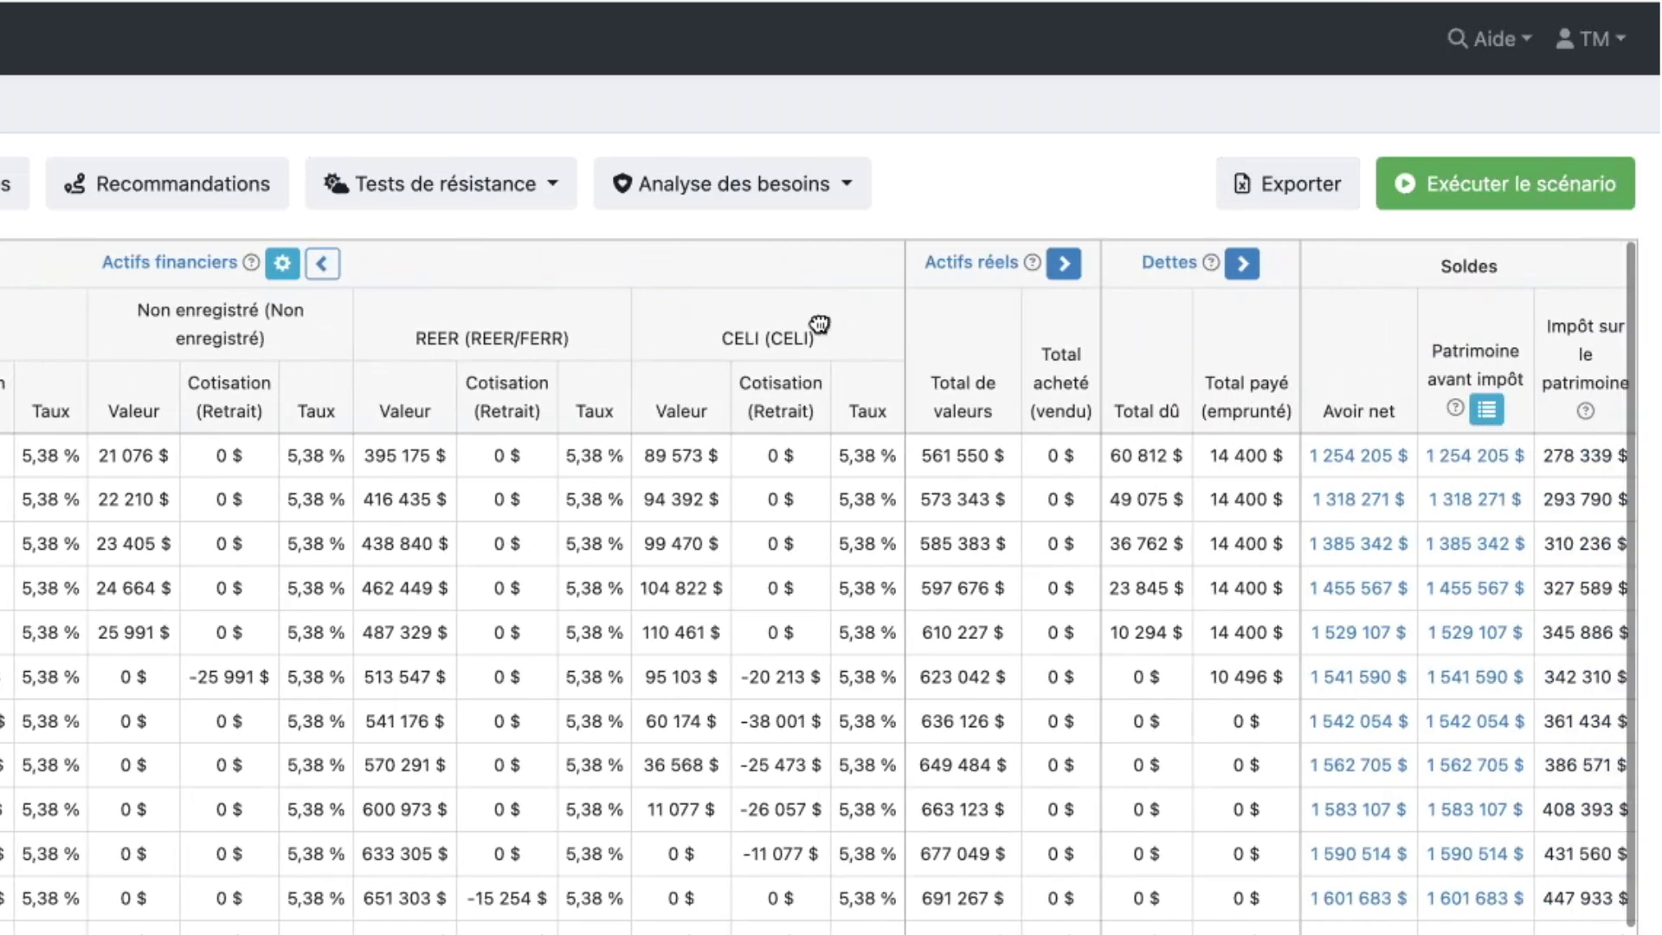
- Expand and collapse the Actifs réels section, and examine the total real asset values and the debt payments through 2030
left_click(1065, 265)
left_click(1076, 272)
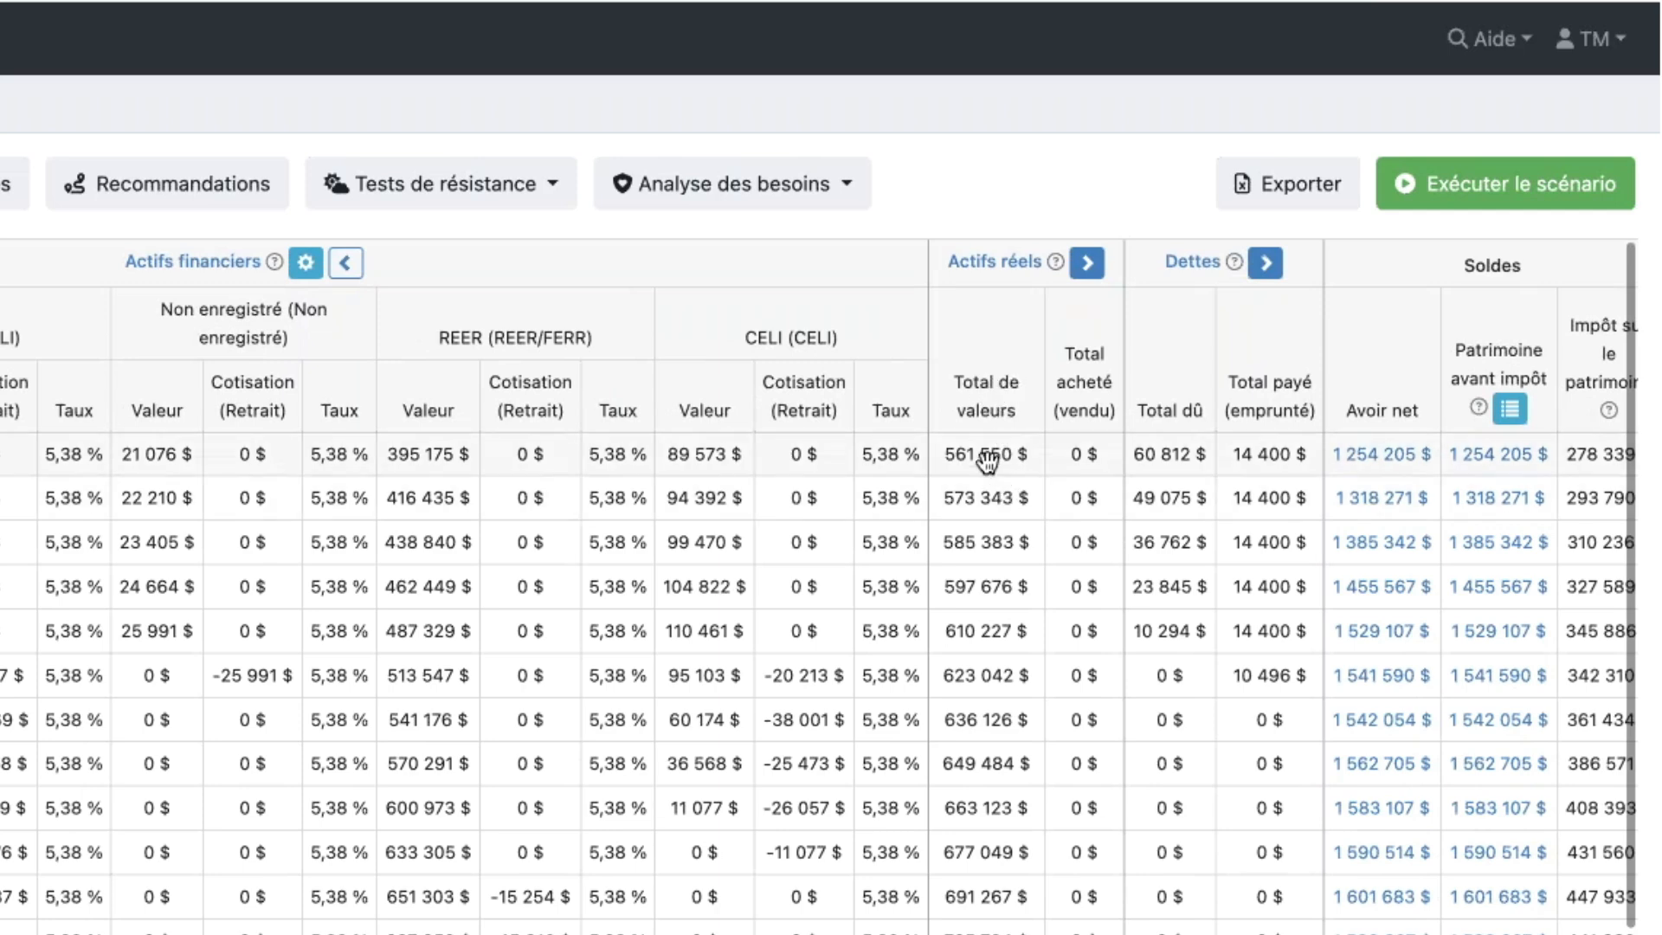
mouse_move(986, 462)
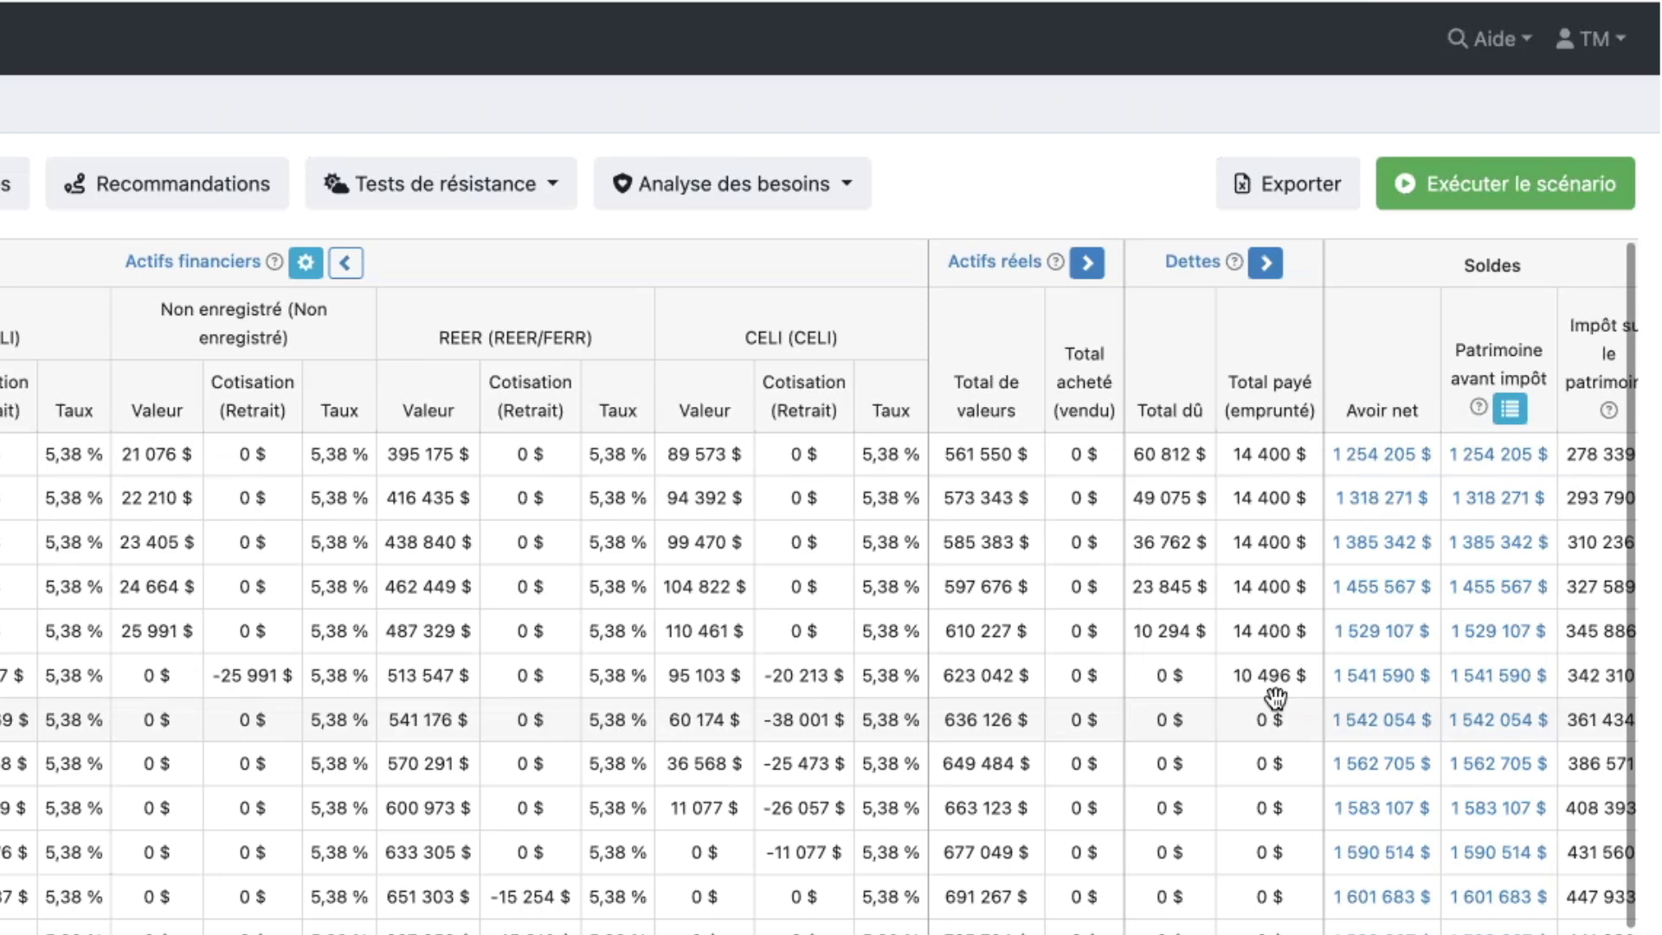
mouse_move(1275, 697)
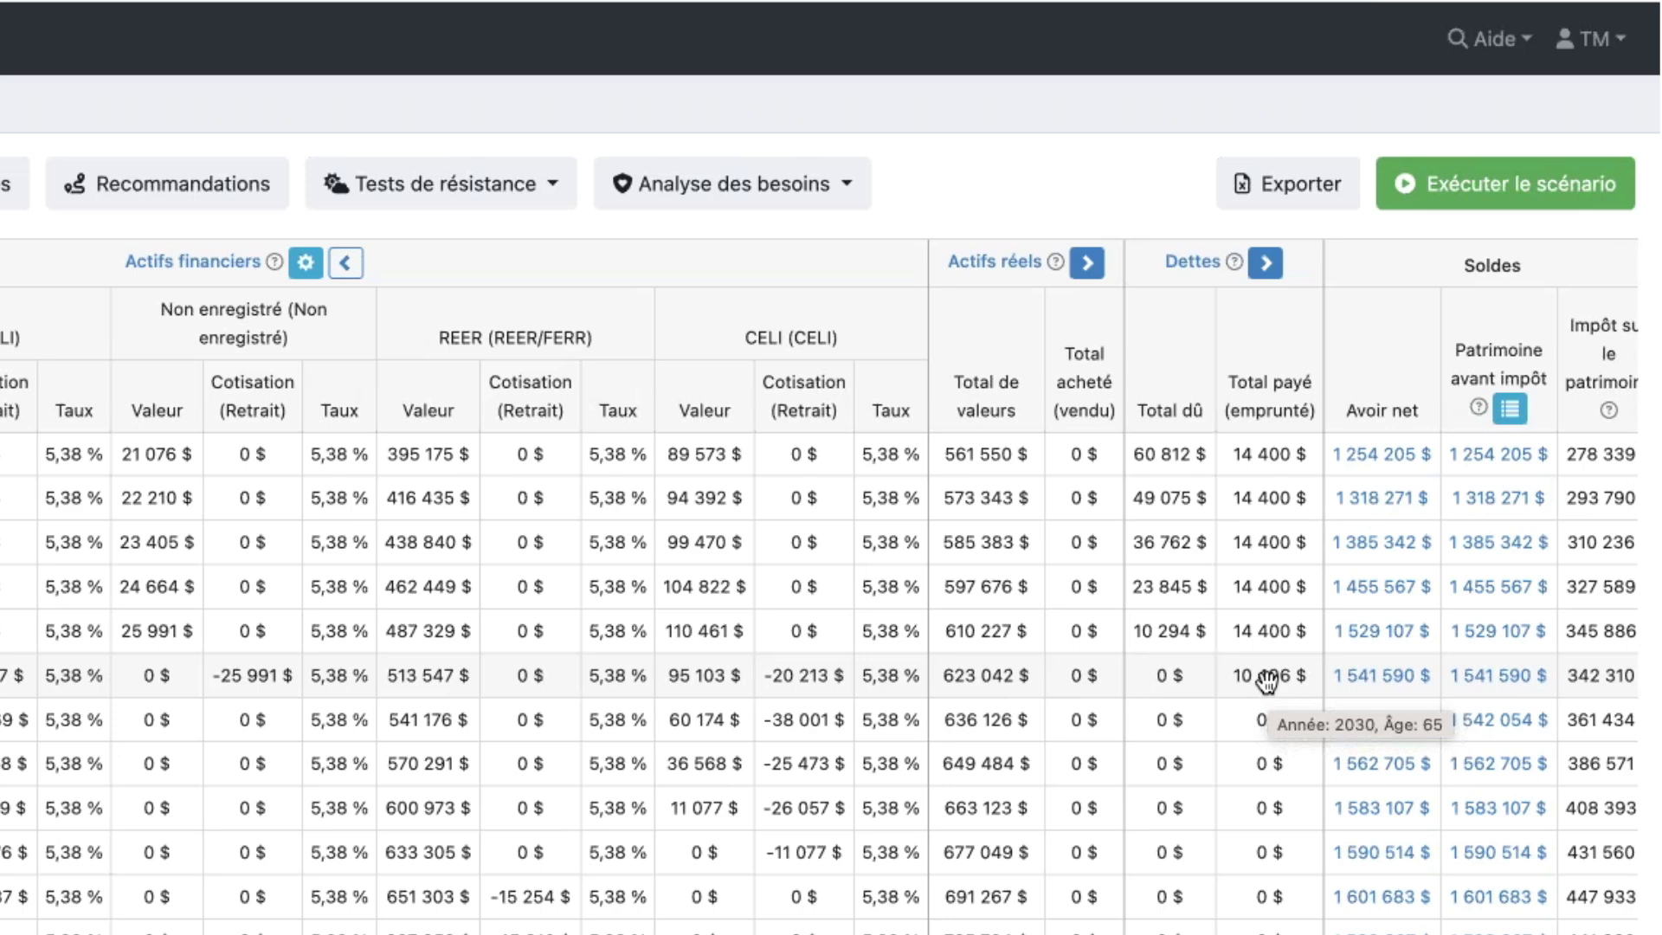
- View the 2025 Avoir net breakdown for the couple and each spouse, and close it
scroll(1266, 292, "right", 1)
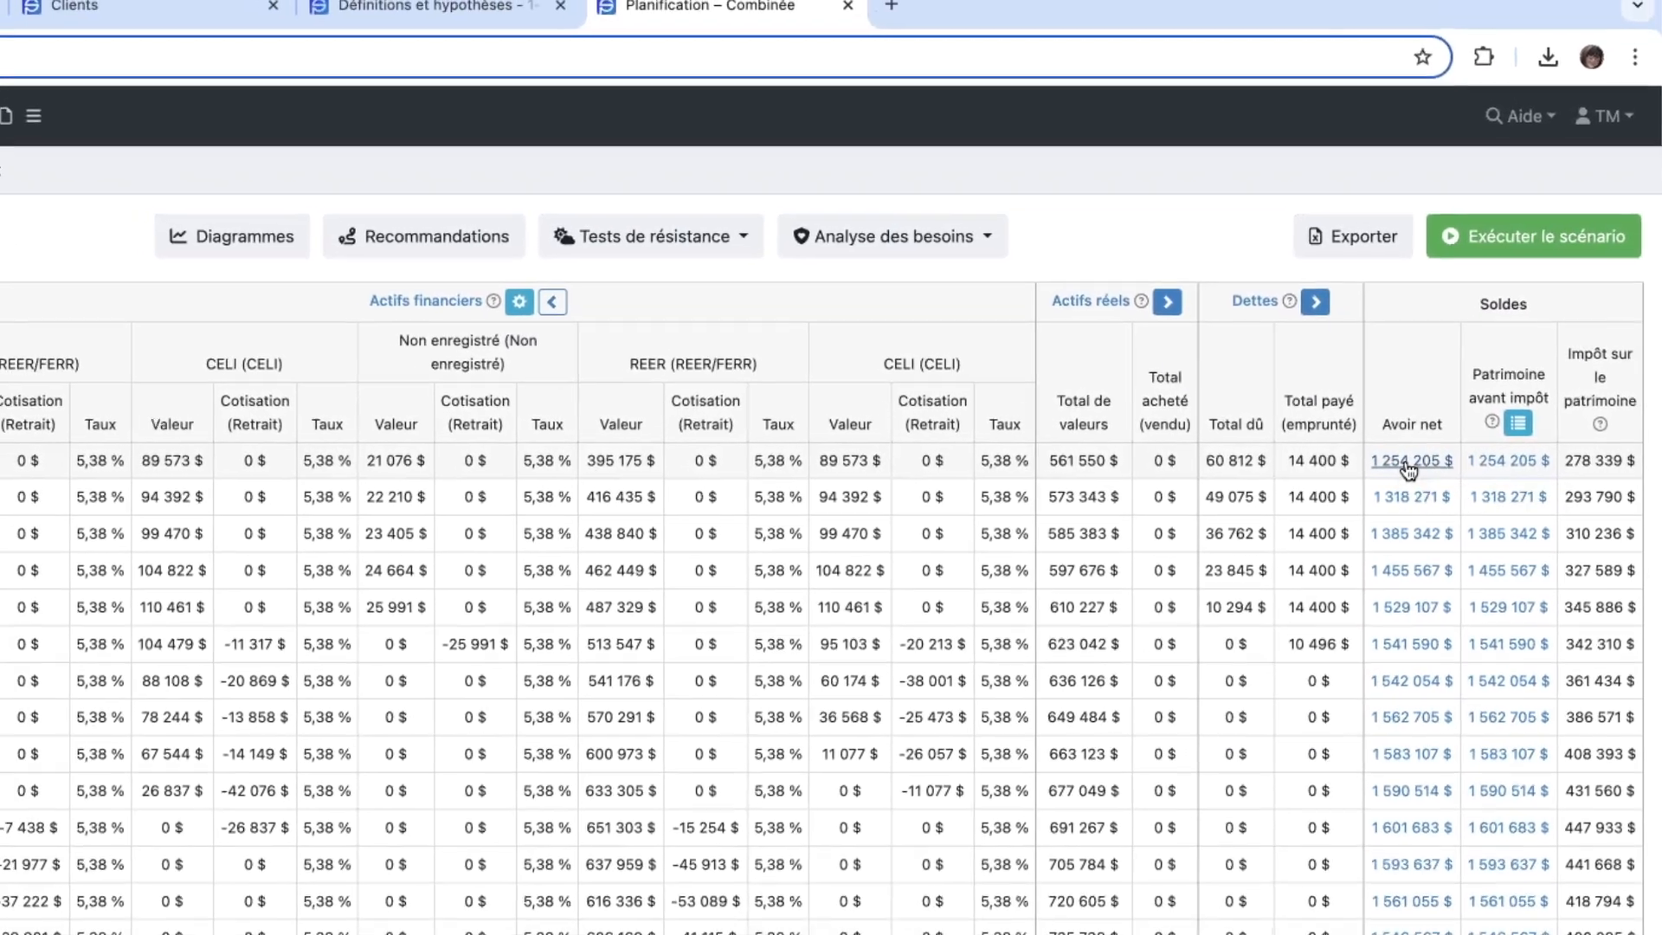
left_click(1395, 463)
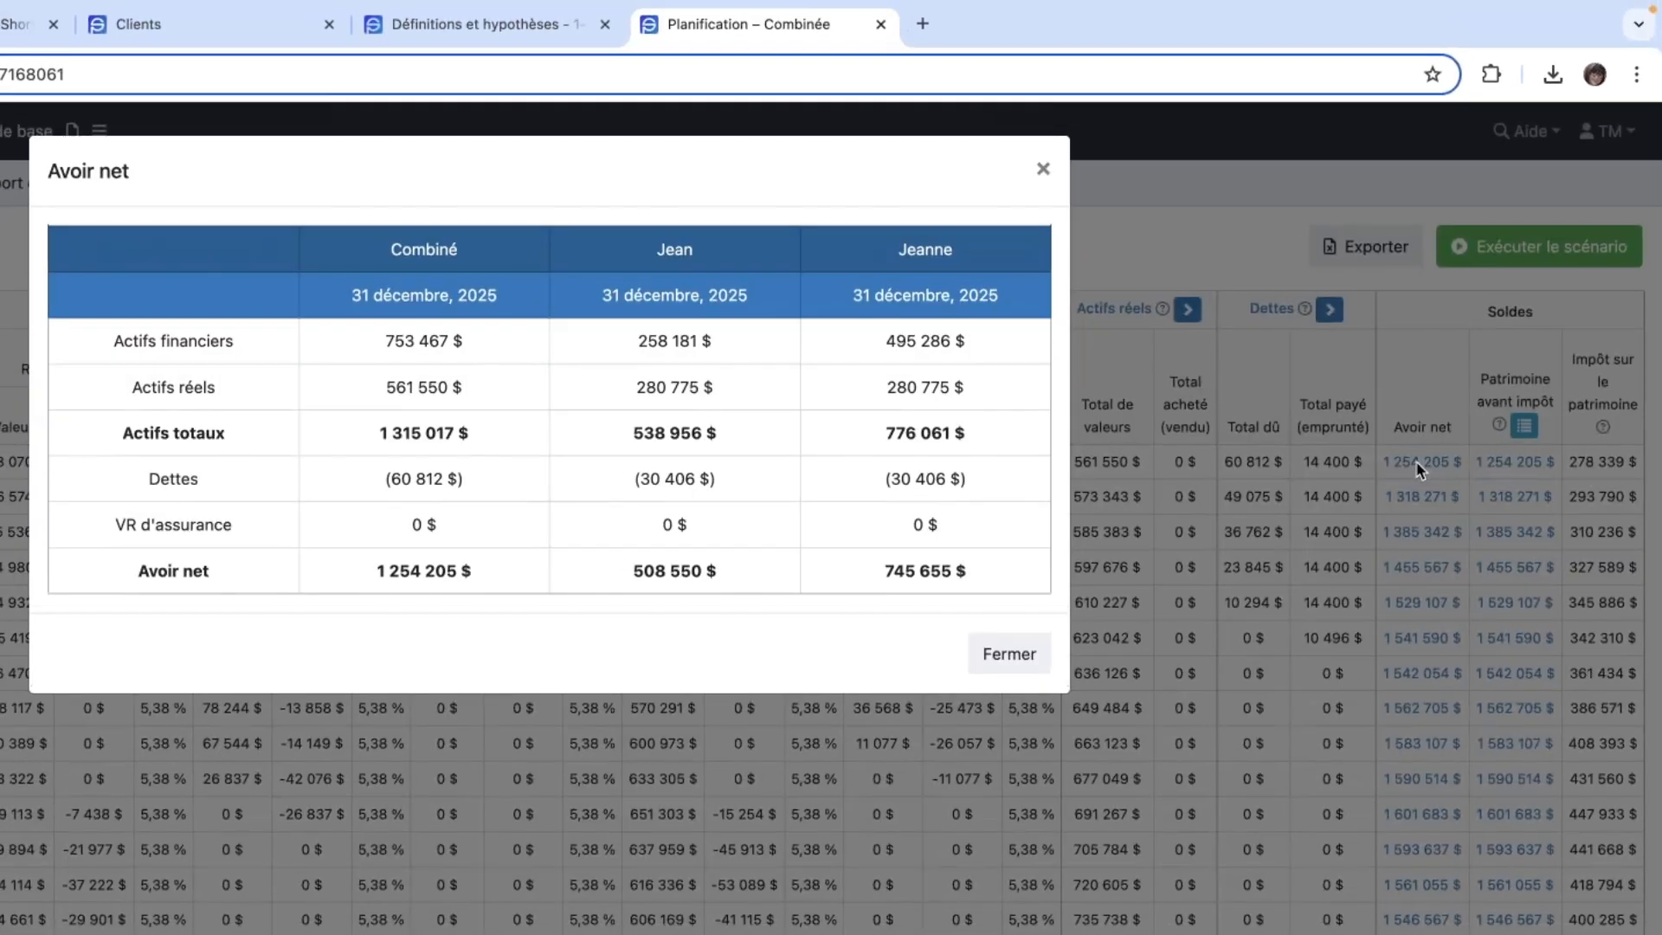
left_click(1043, 168)
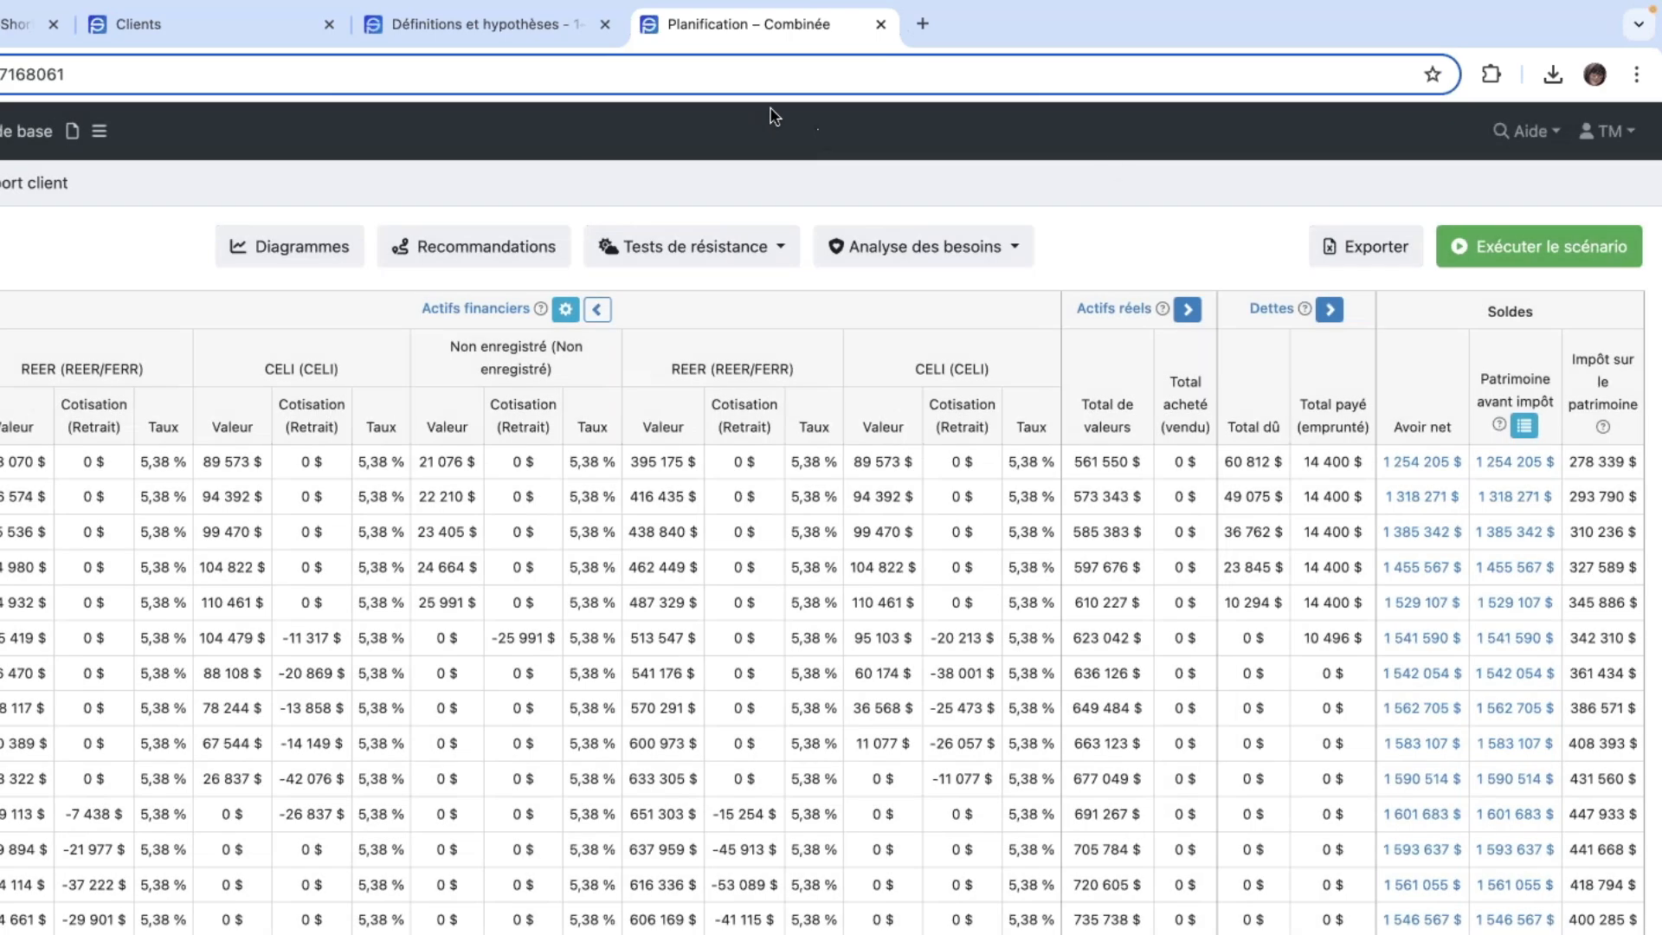
- View the 2025 Patrimoine avant impôt breakdown for the couple and each spouse, and close it
left_click(1512, 468)
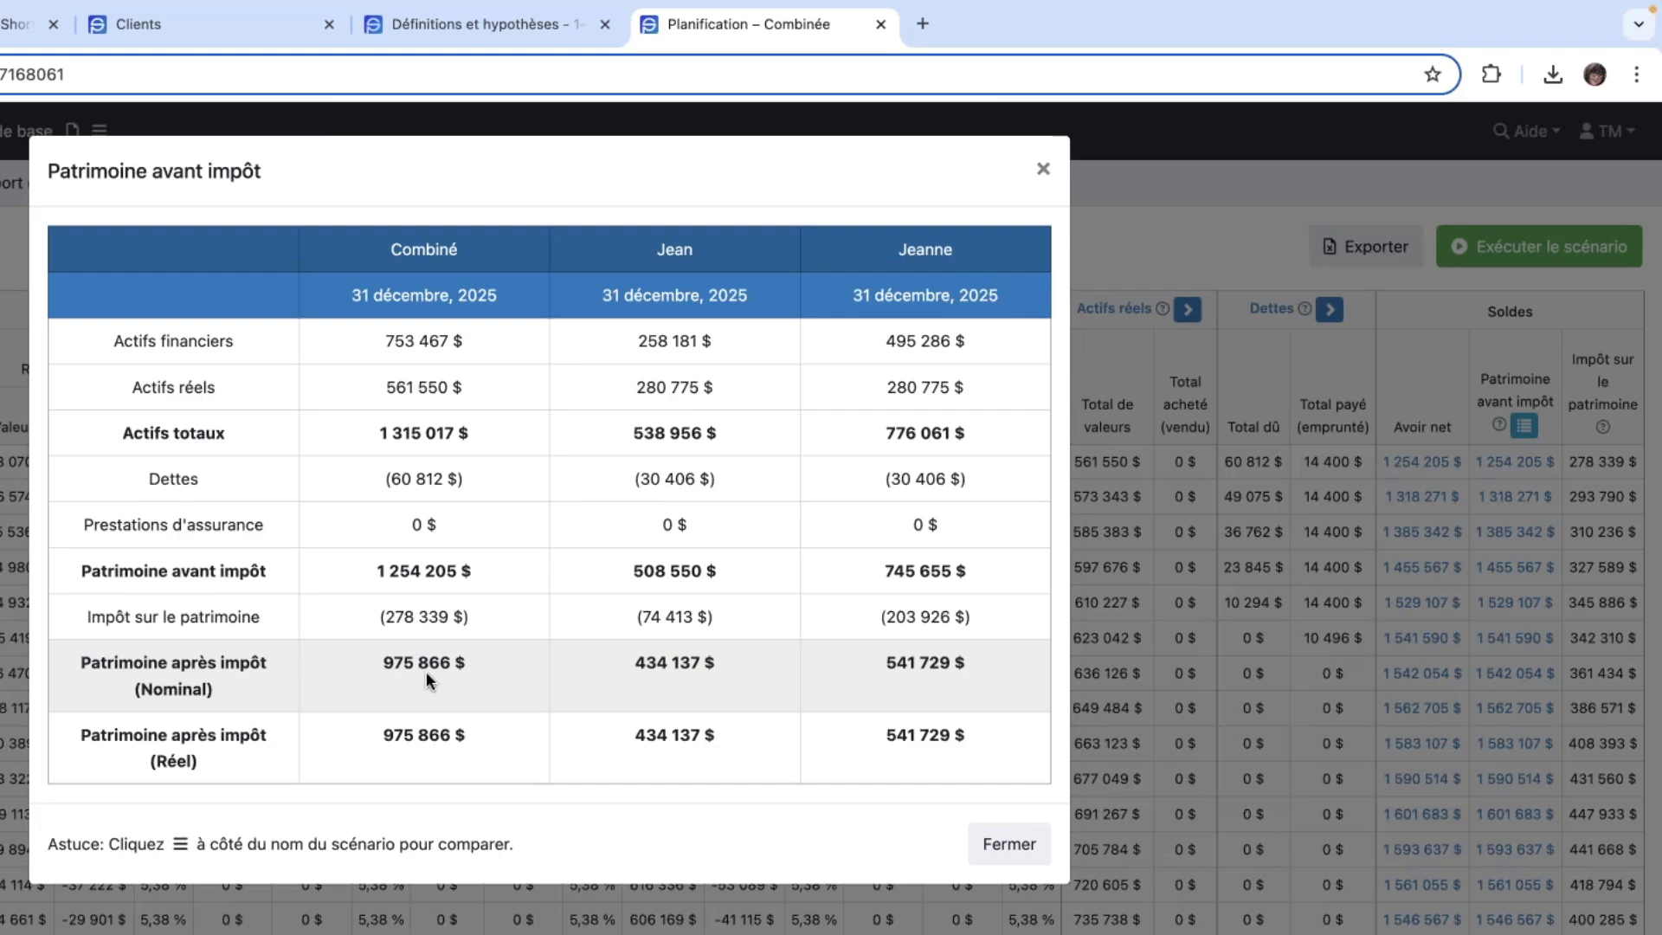
left_click(1044, 170)
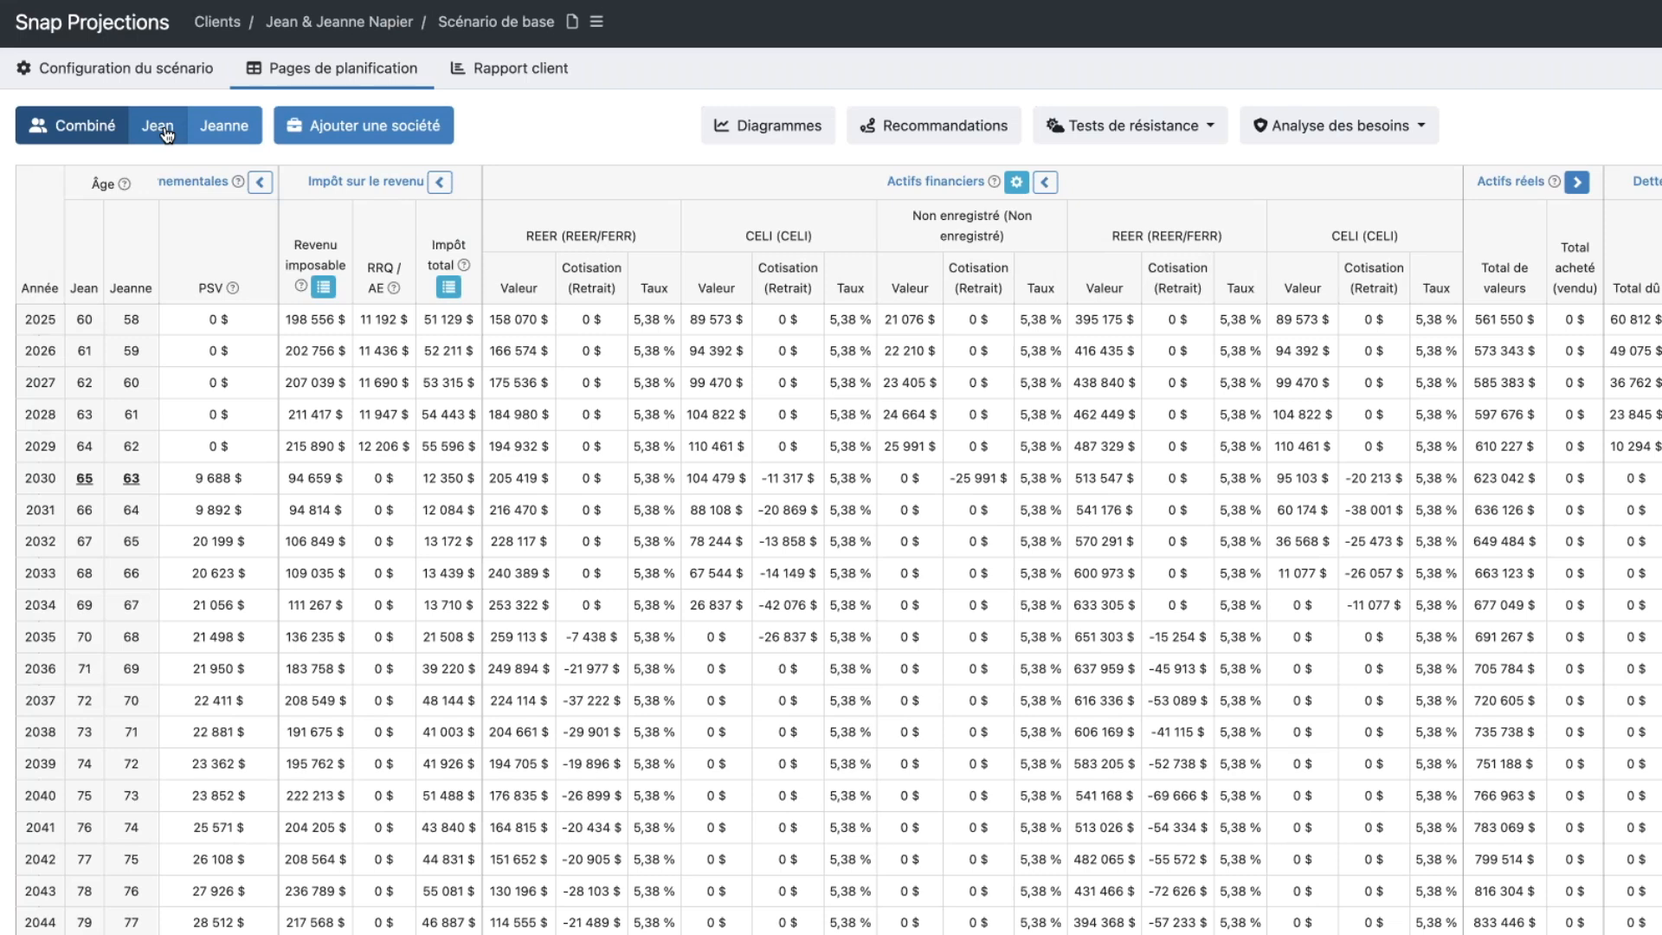
- On the first spouse's individual planning page, set the 2025 CELI contribution to 7 000 $ and copy it through age 64
left_click(167, 134)
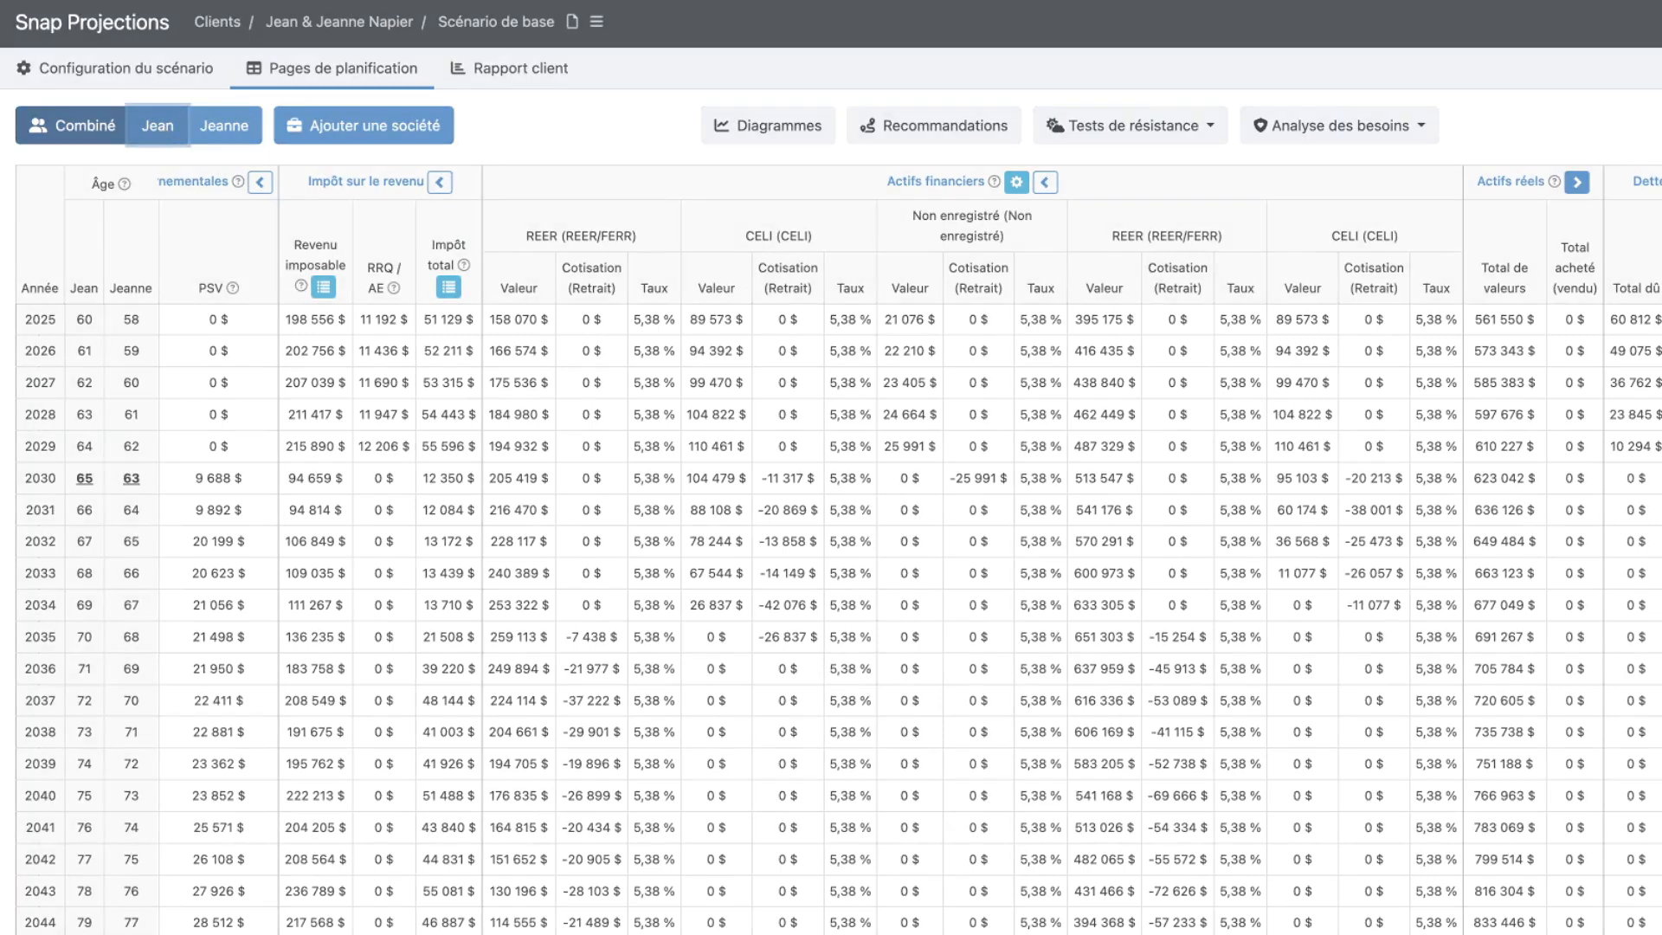
left_click(163, 126)
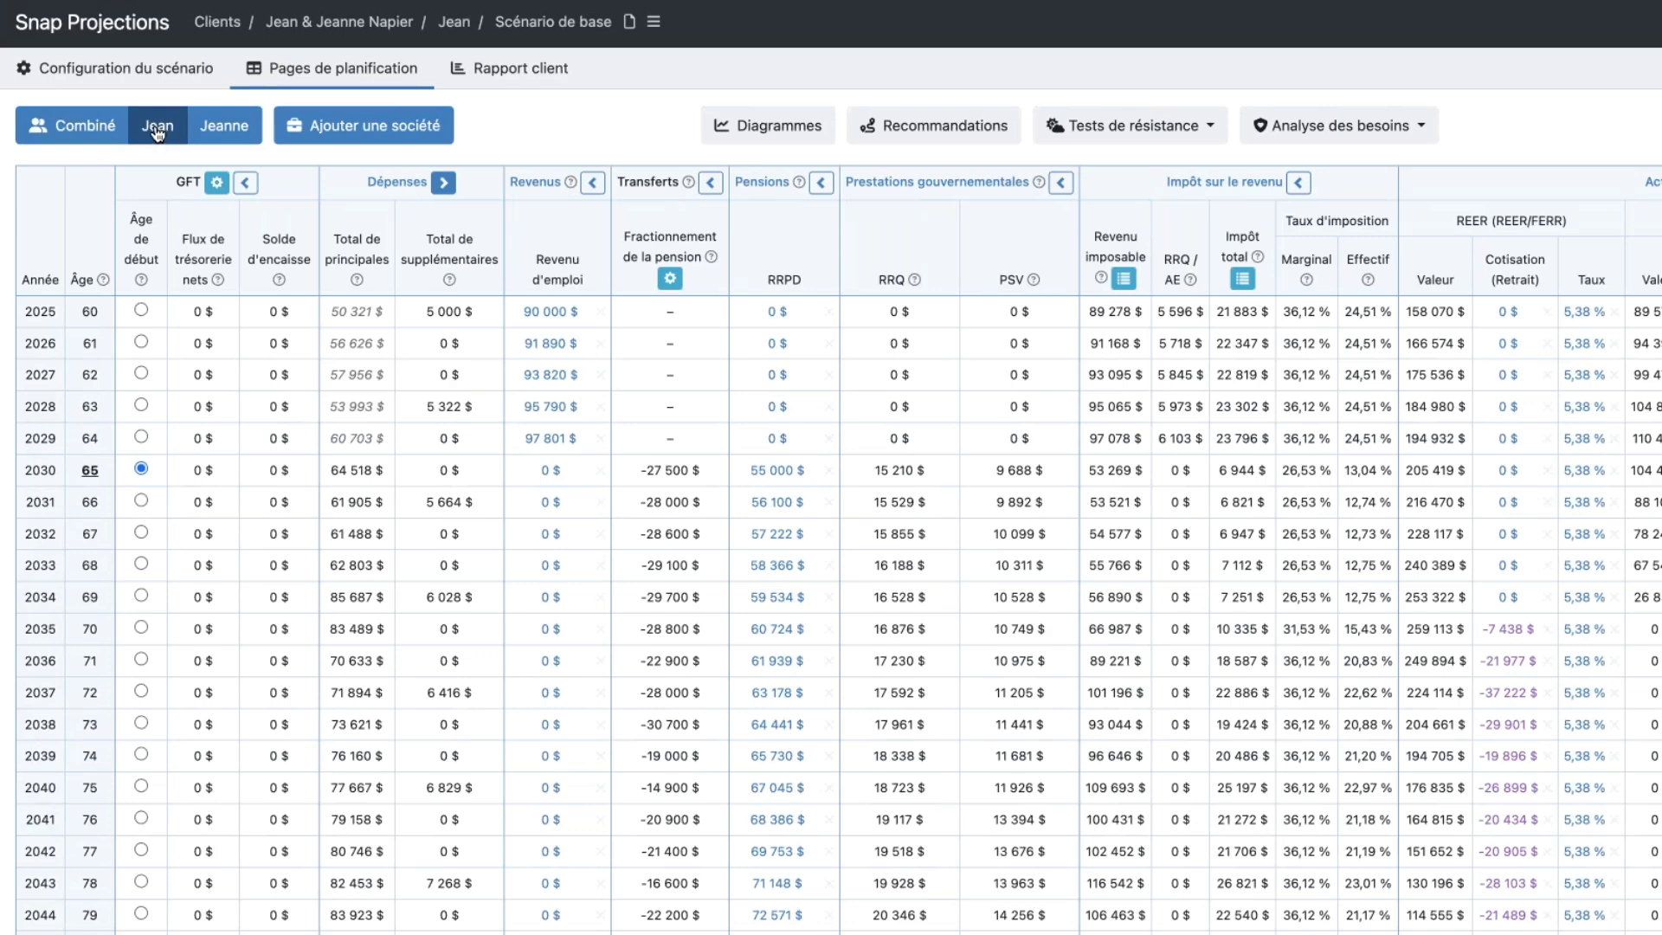
scroll(945, 239, "right", 5)
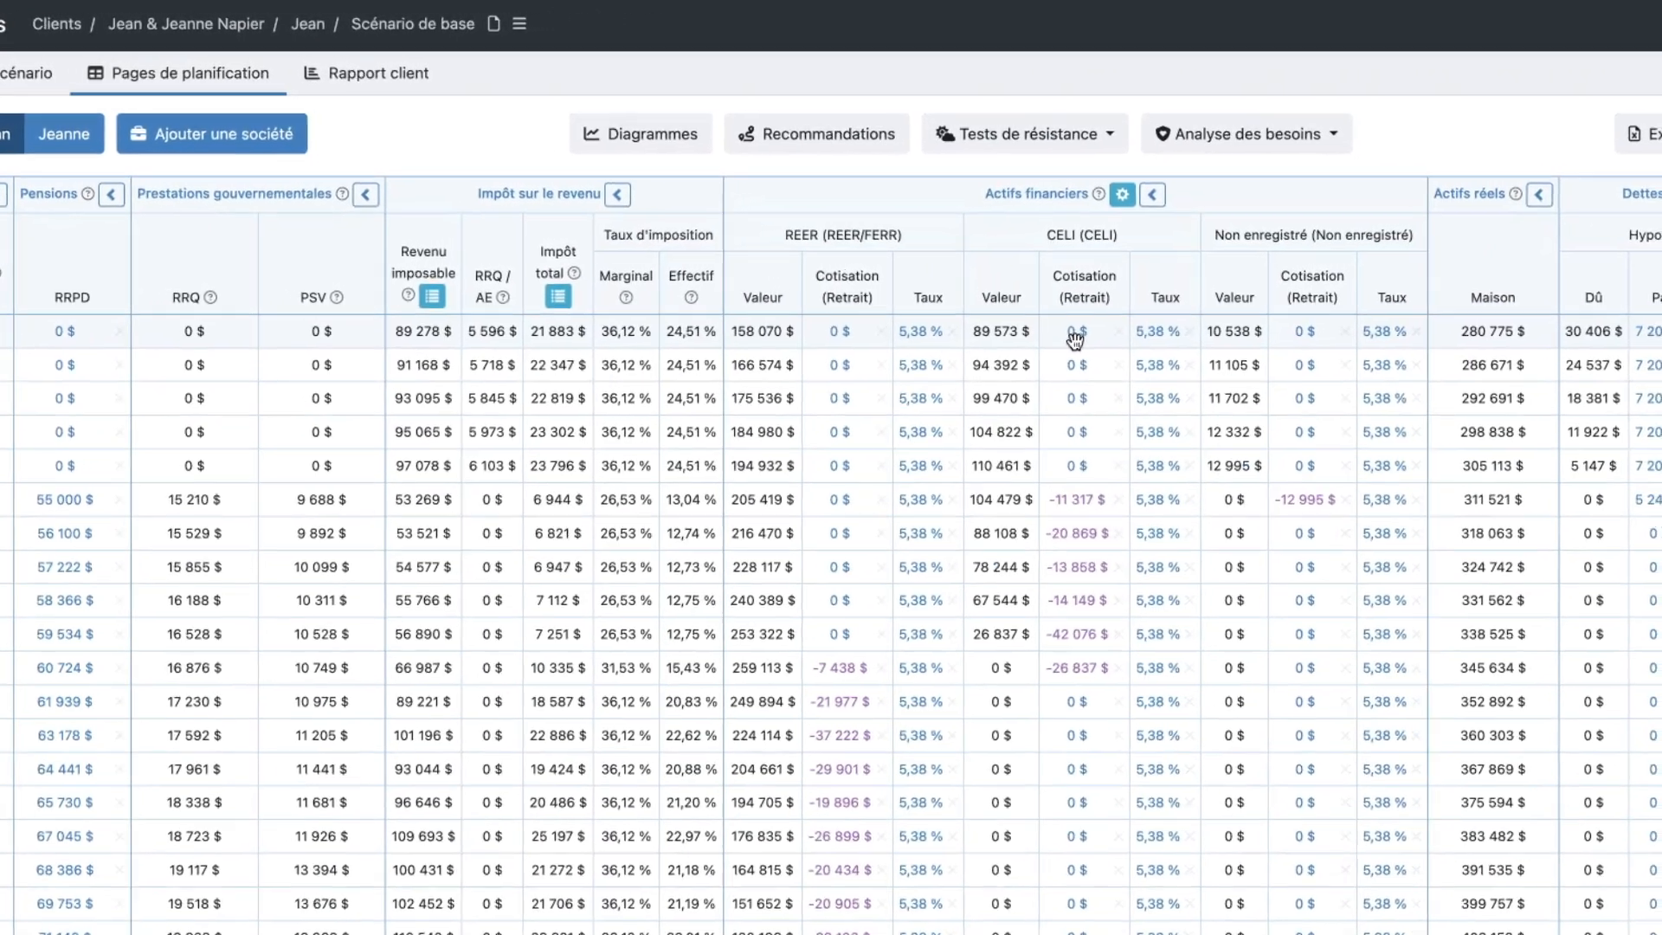
mouse_move(1177, 320)
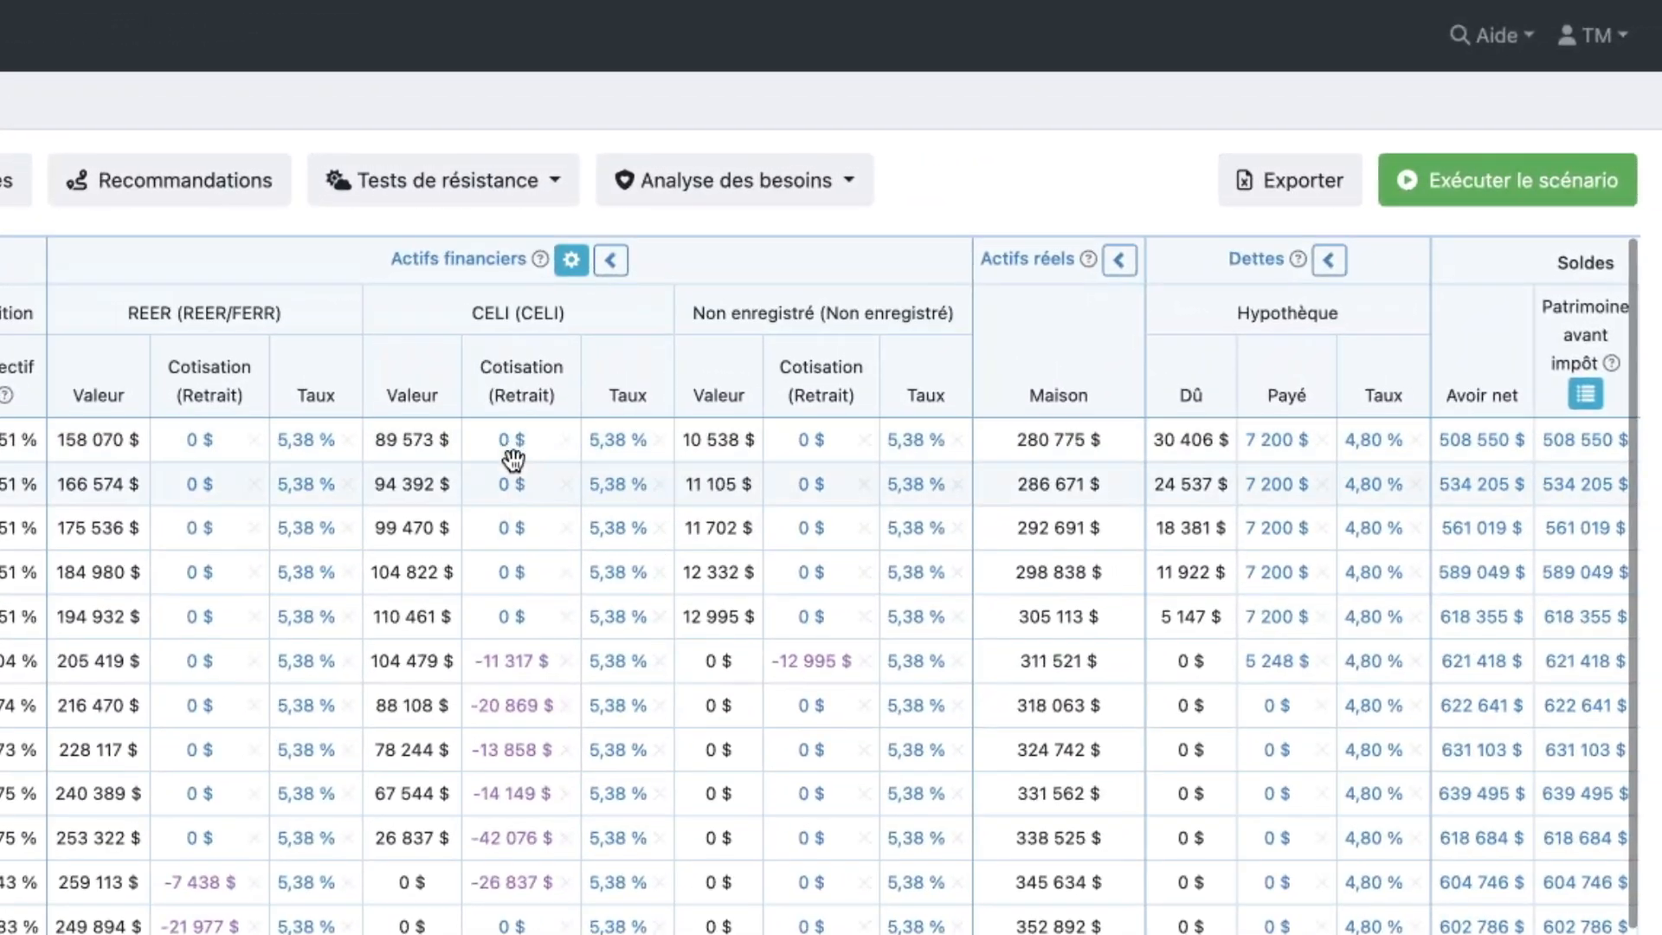
left_click(511, 452)
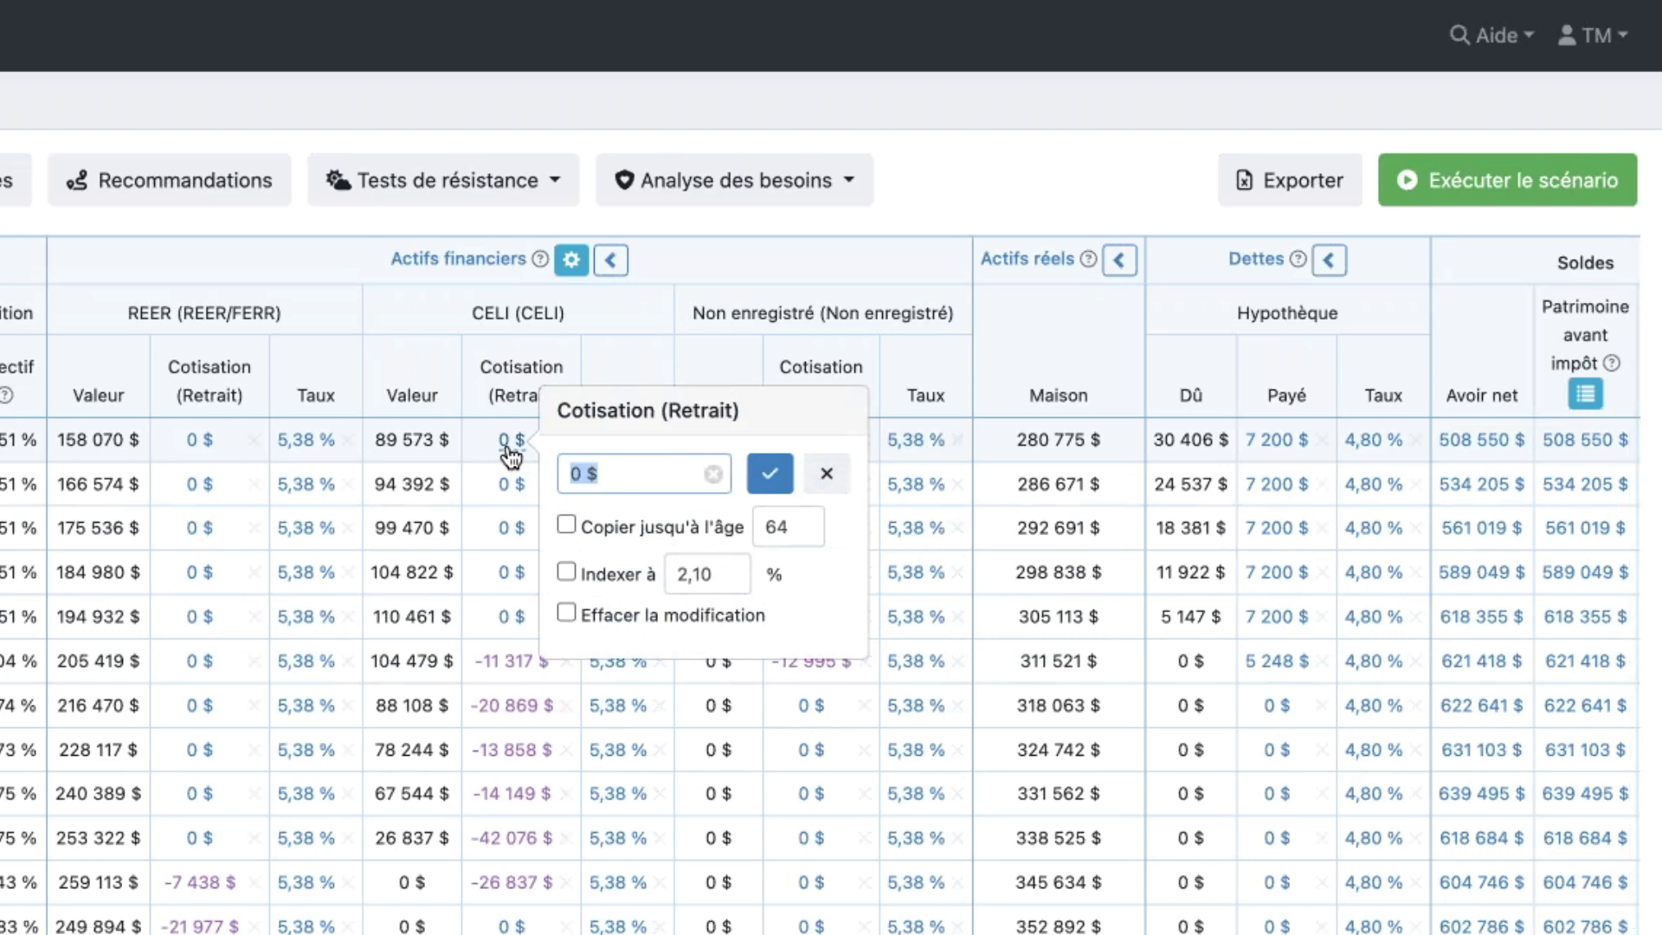
type("7000")
left_click(568, 529)
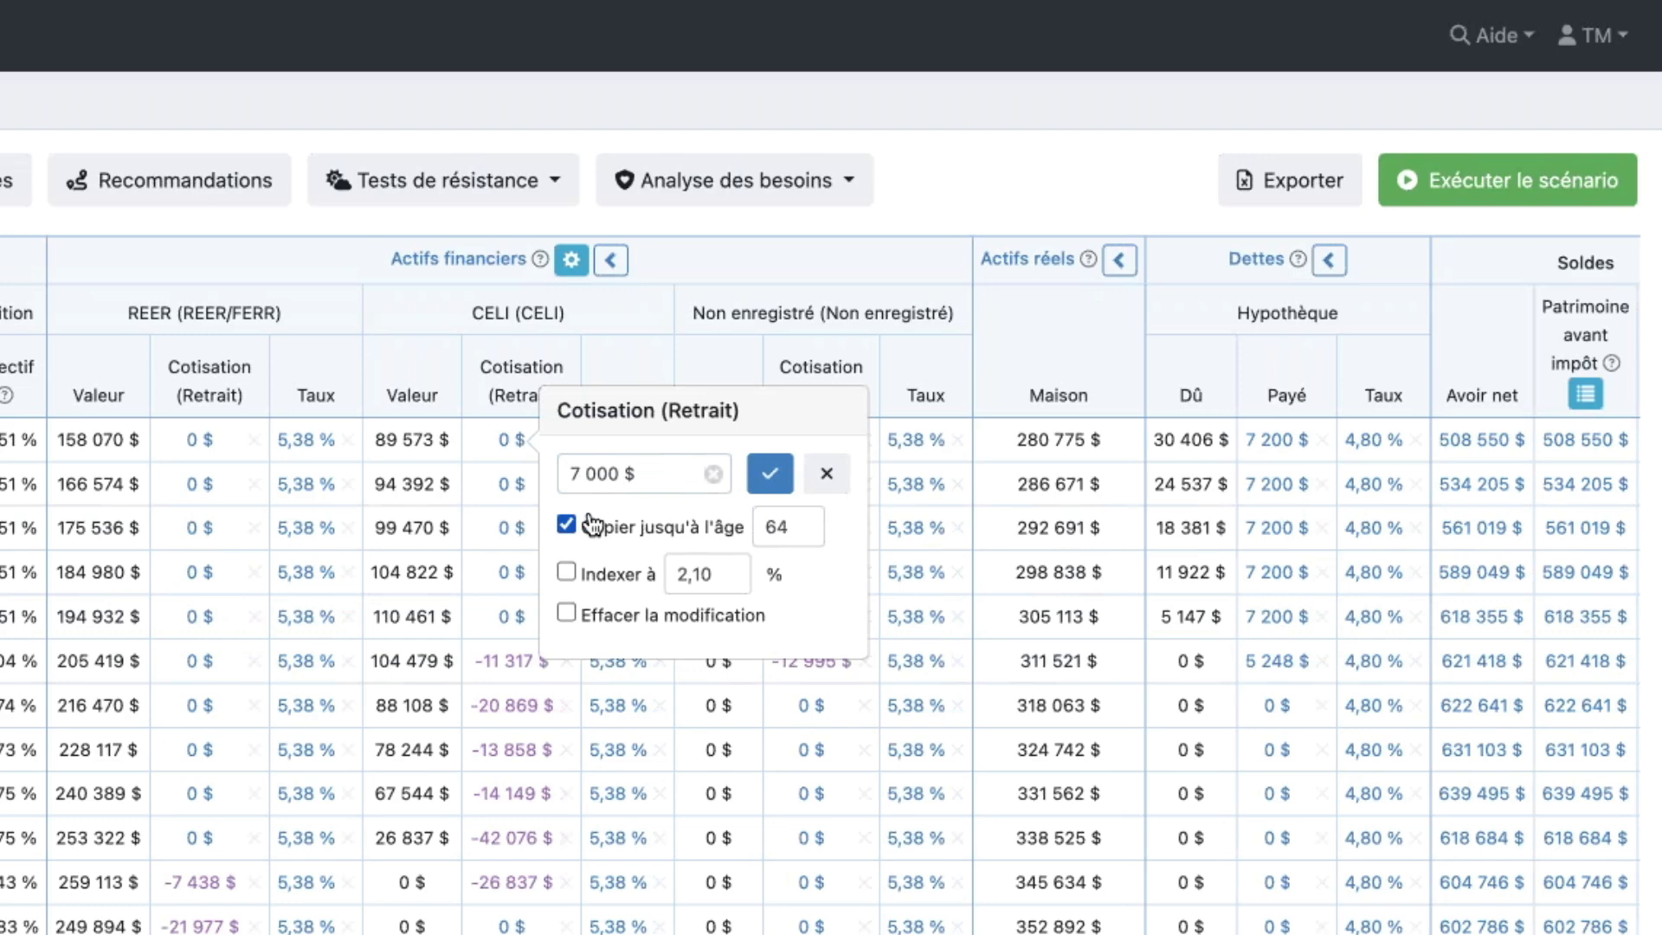
left_click(770, 483)
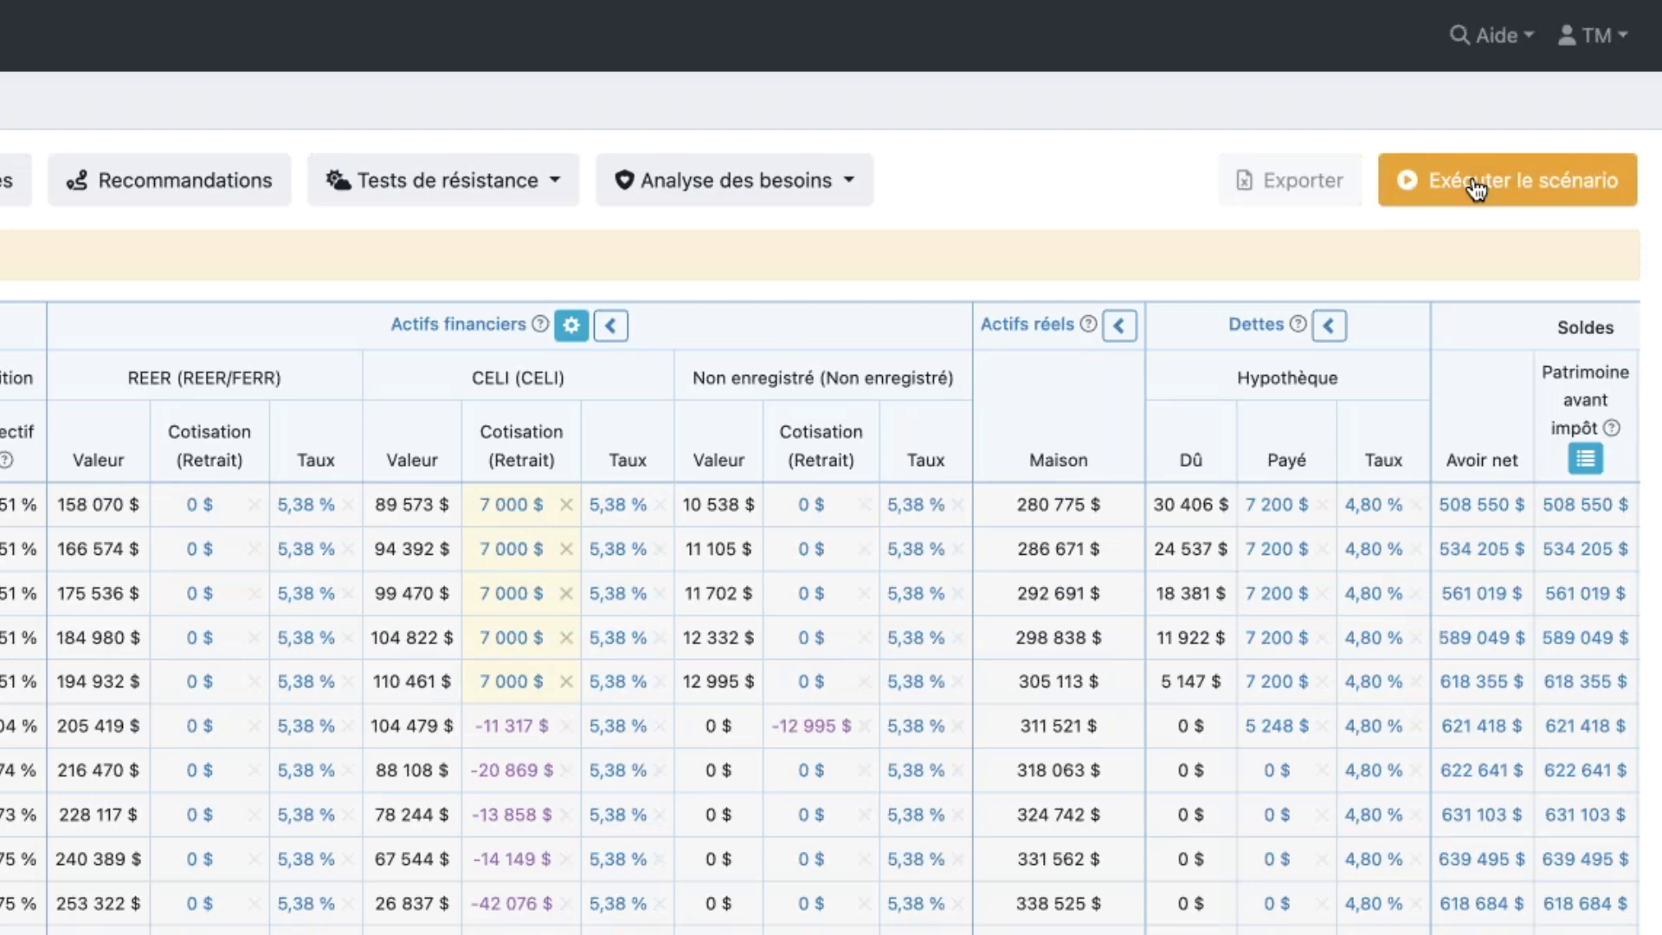
- Rerun the scenario and check the first spouse's CELI contributions and the 2025 contribution room
left_click(1476, 187)
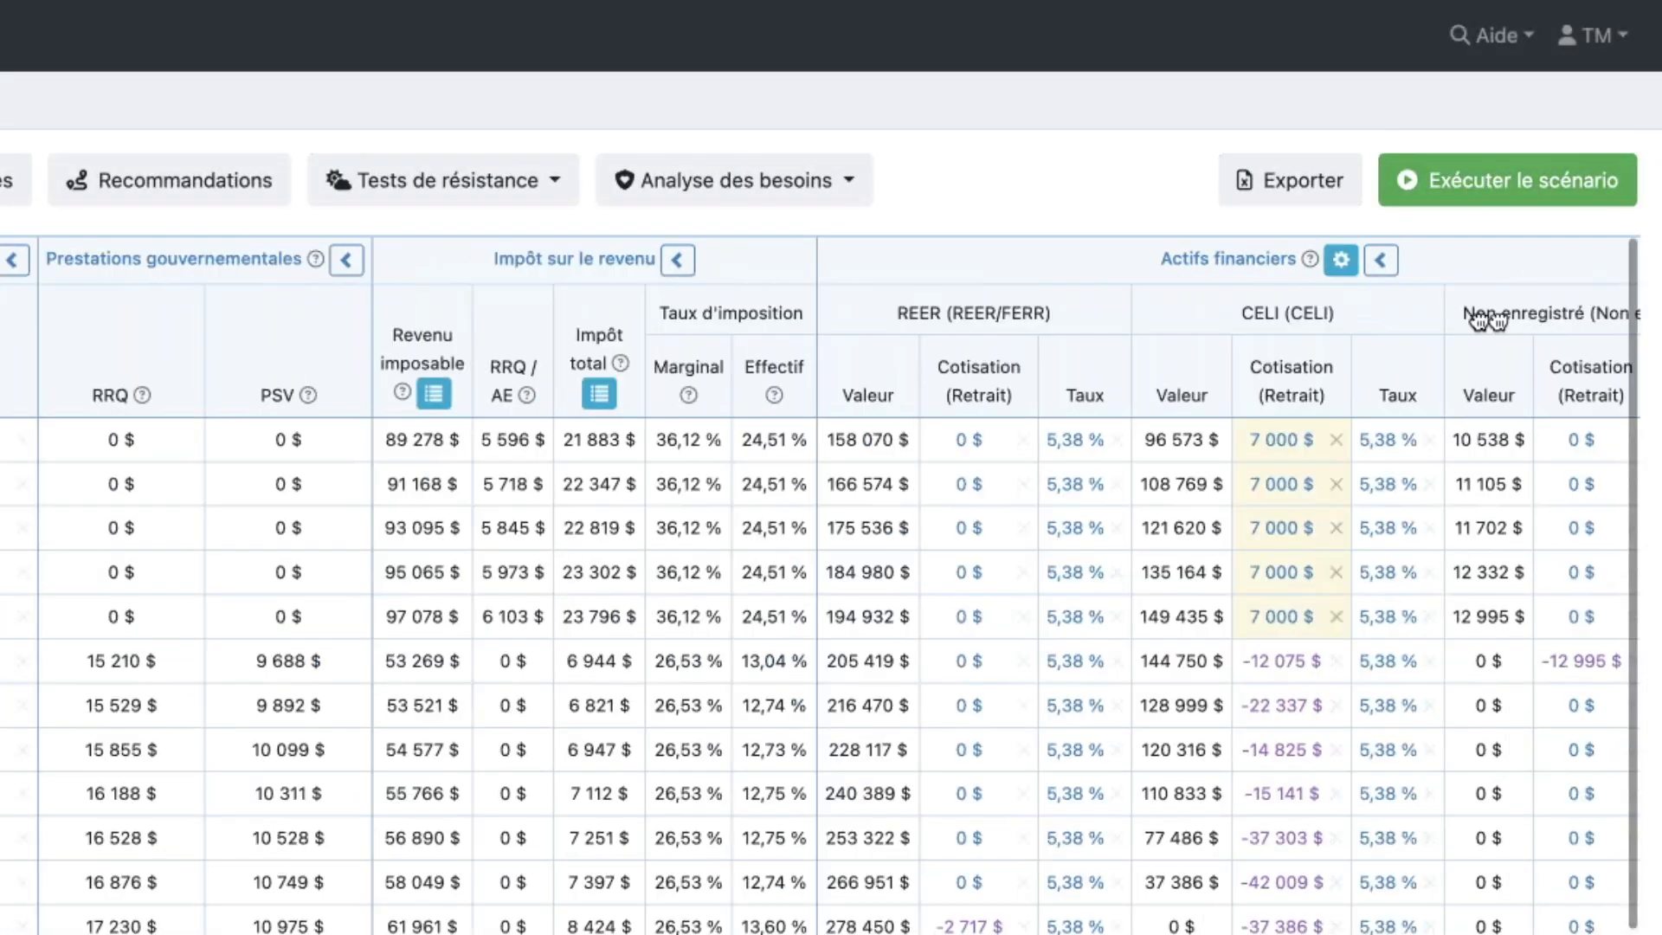
scroll(1497, 321, "right", 8)
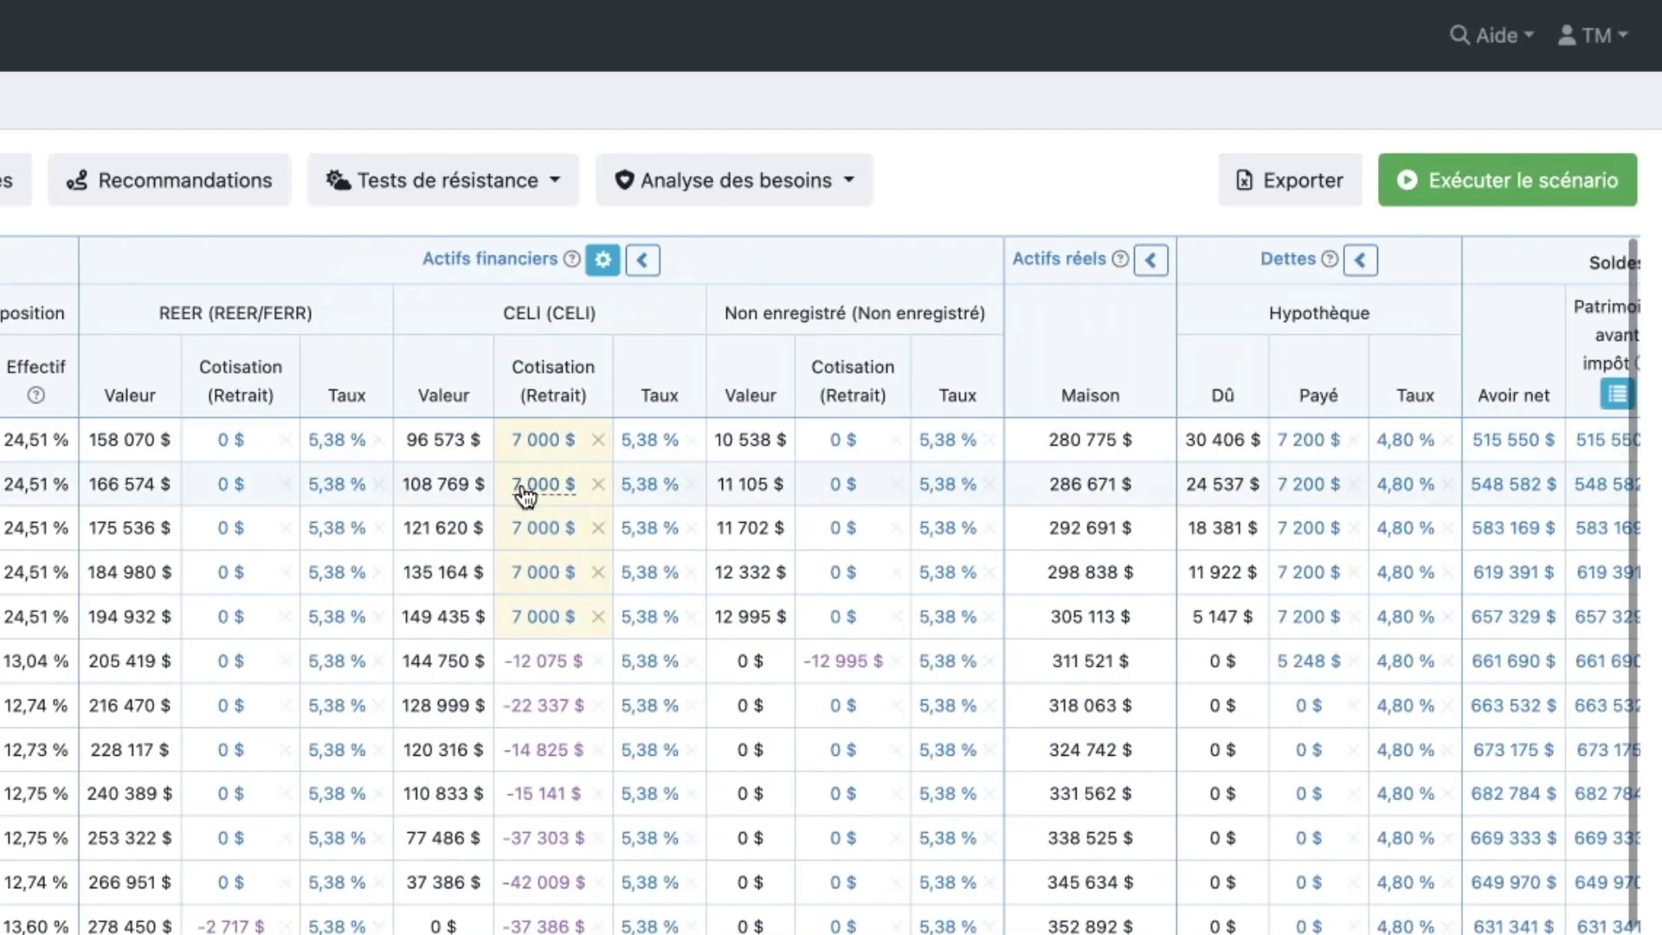
mouse_move(526, 495)
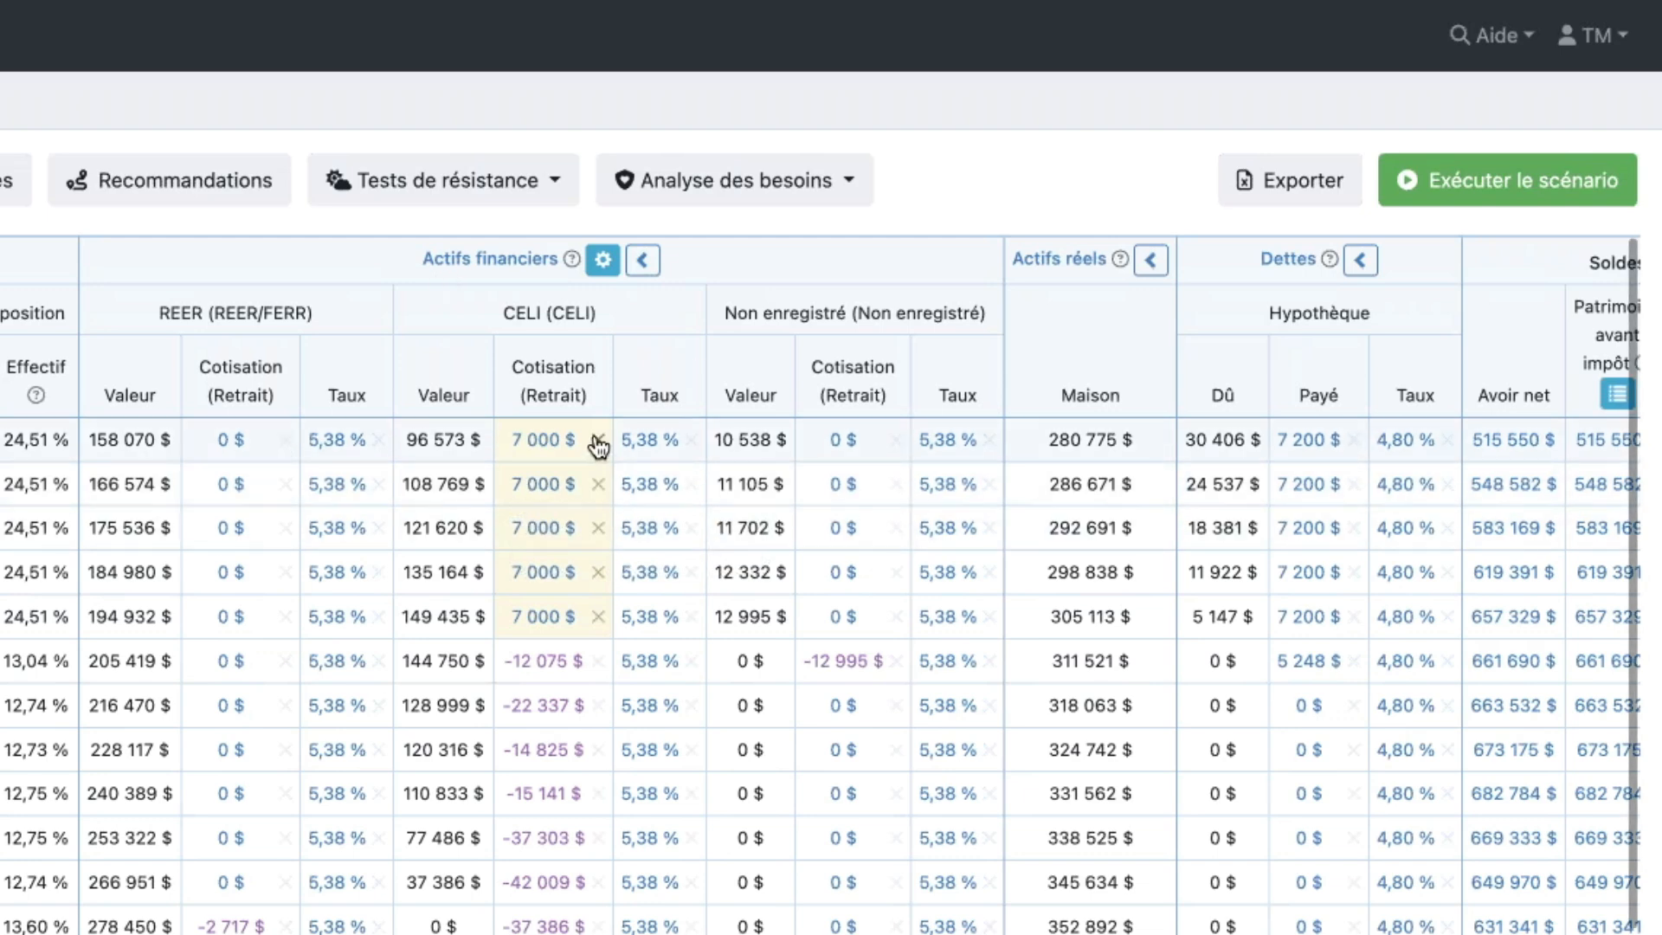
mouse_move(598, 448)
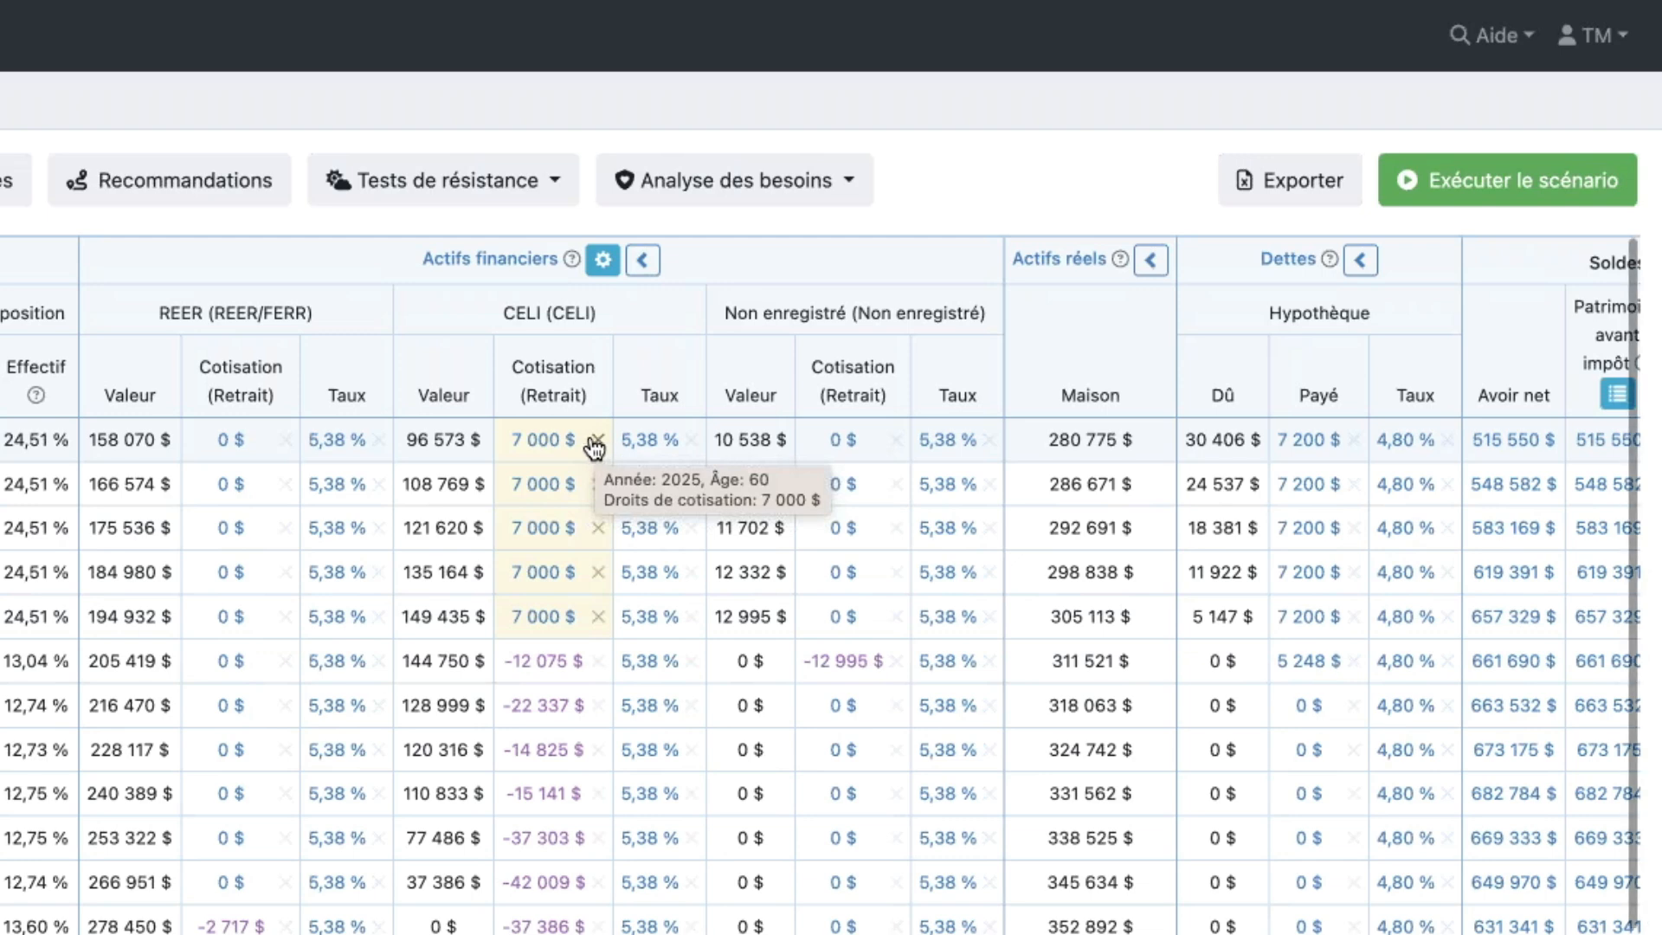
left_click(538, 441)
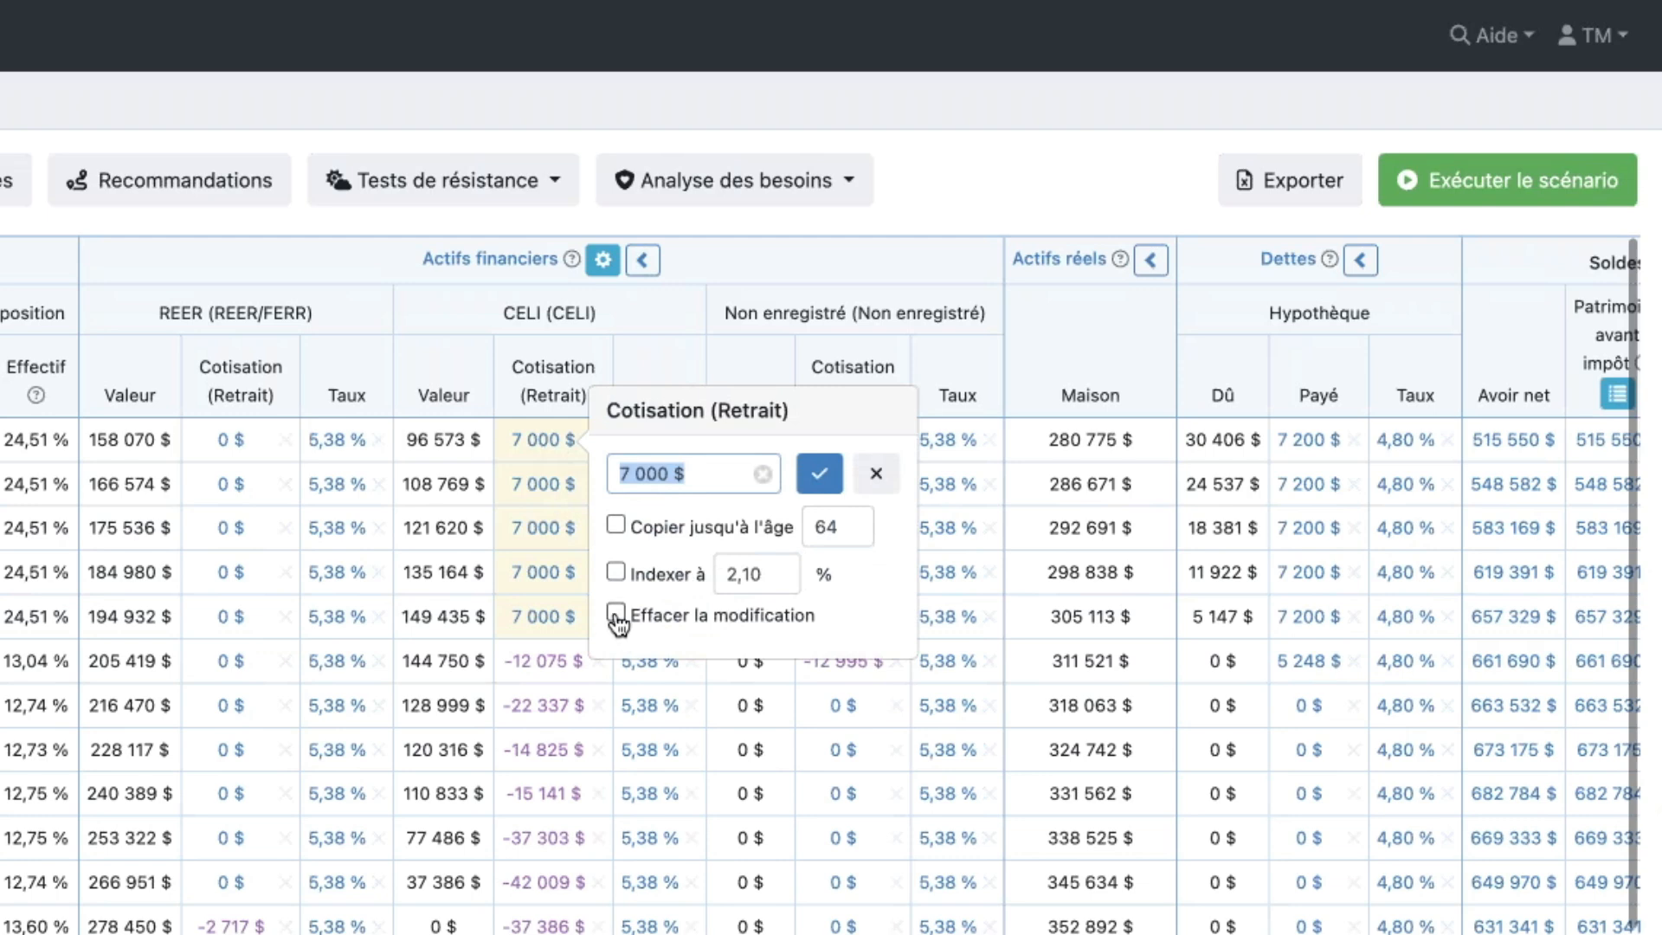
left_click(616, 525)
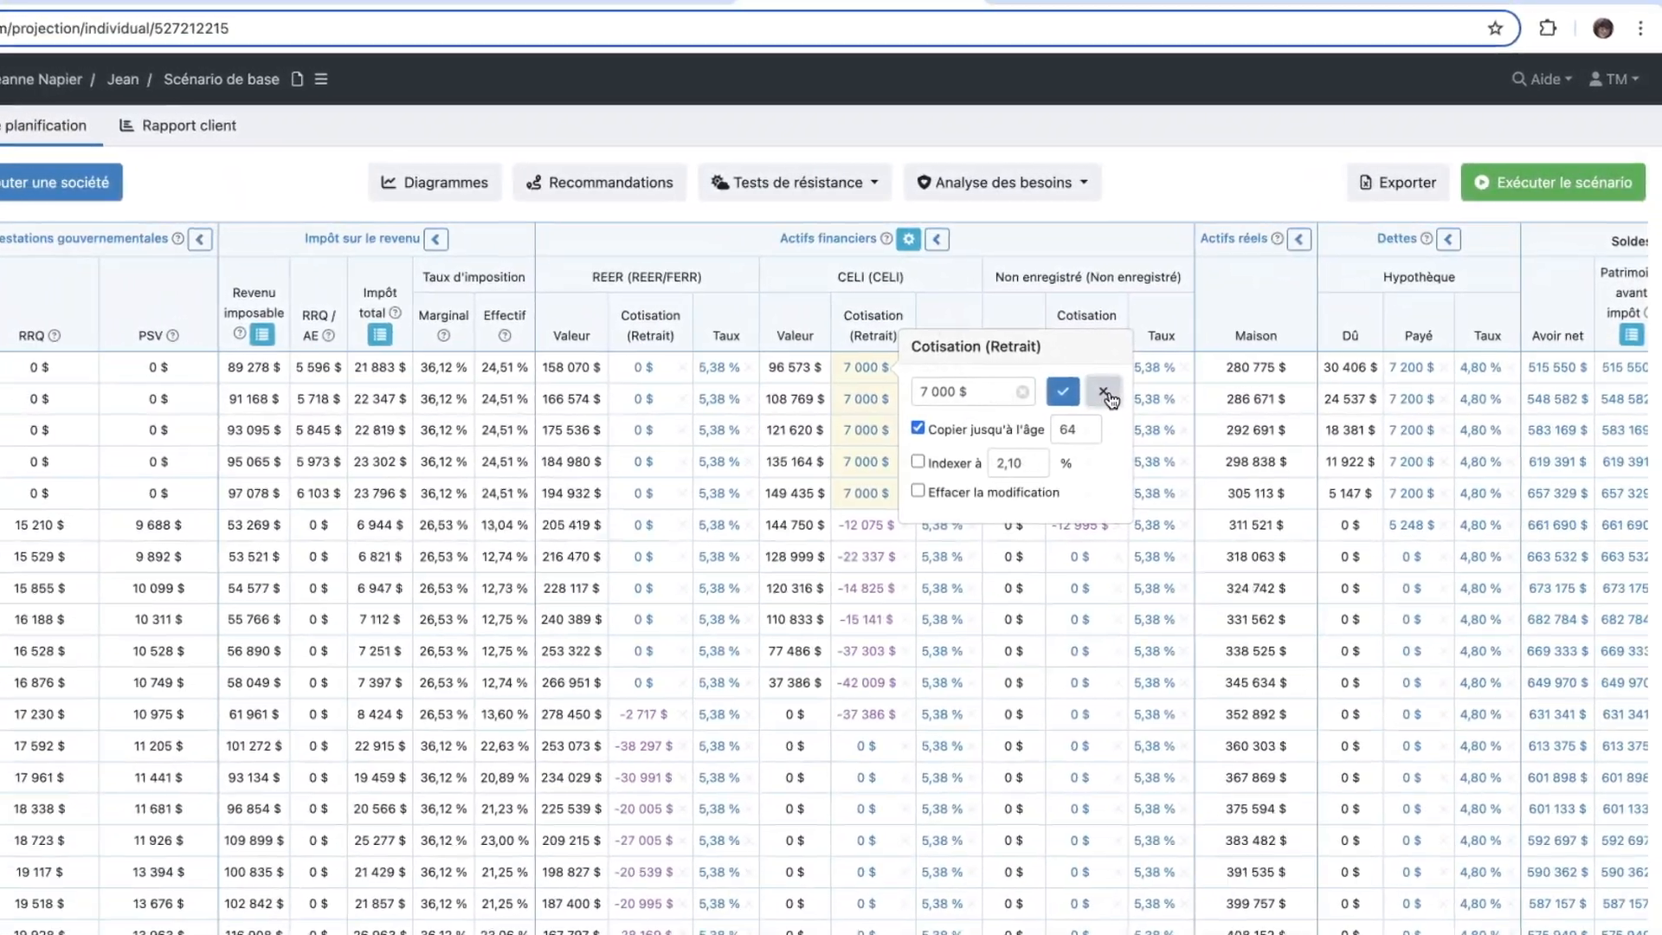
left_click(1073, 404)
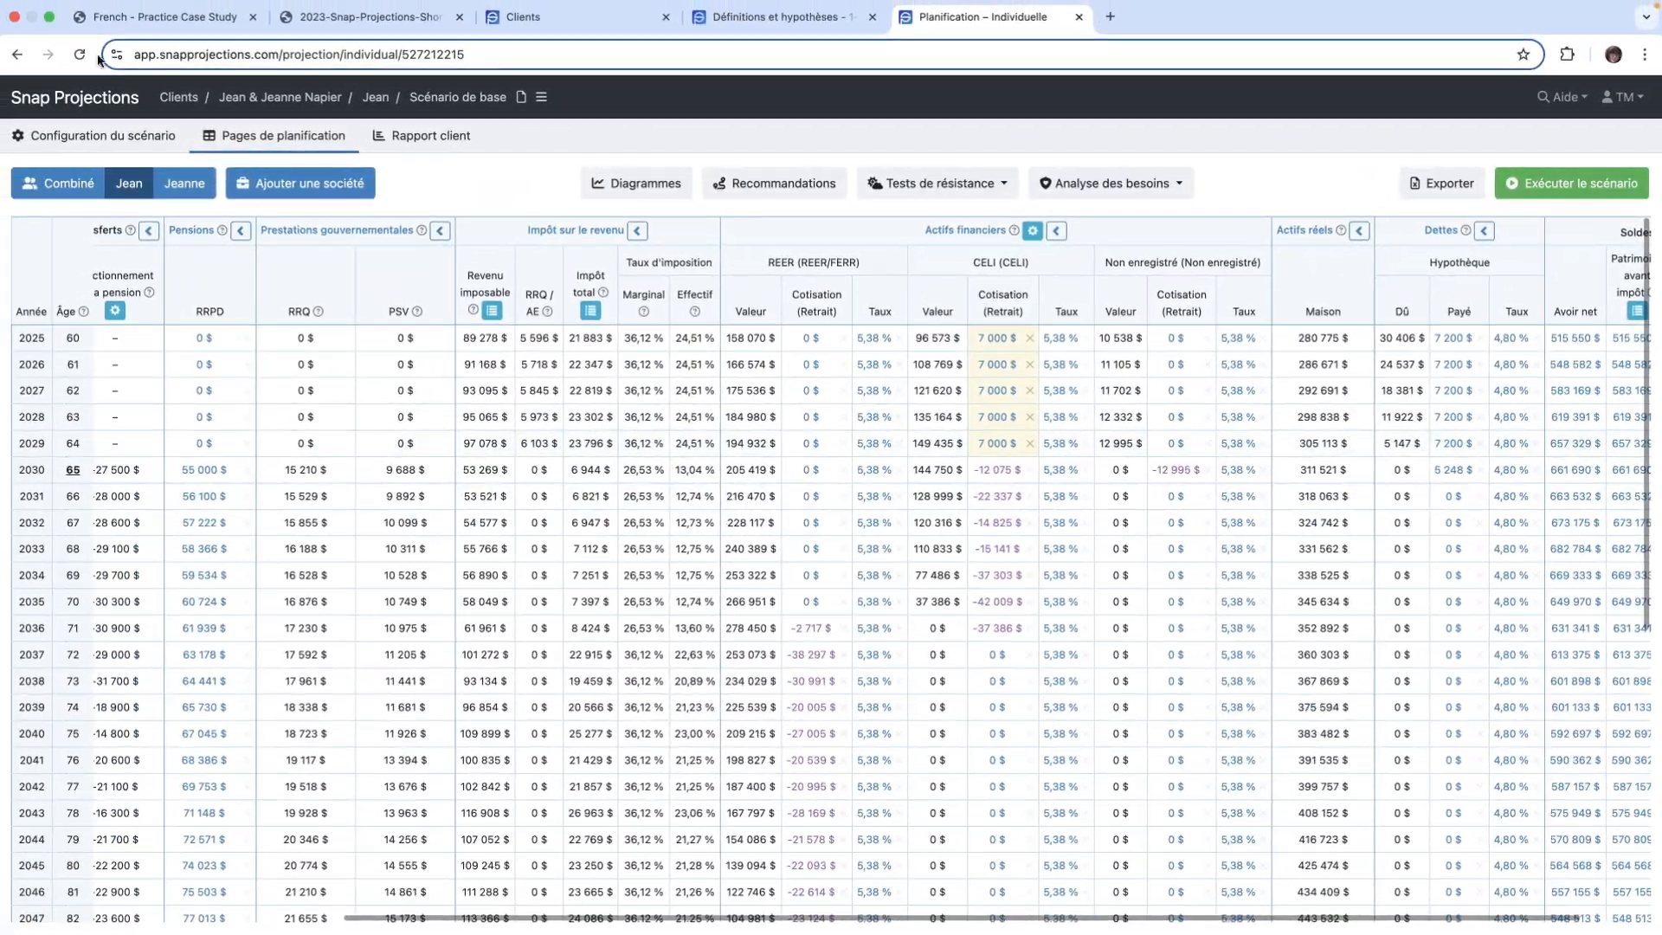
- On the second spouse's individual planning page, set the 2025 CELI contribution to 7 000 $, copied through age 62, and rerun the scenario
left_click(184, 183)
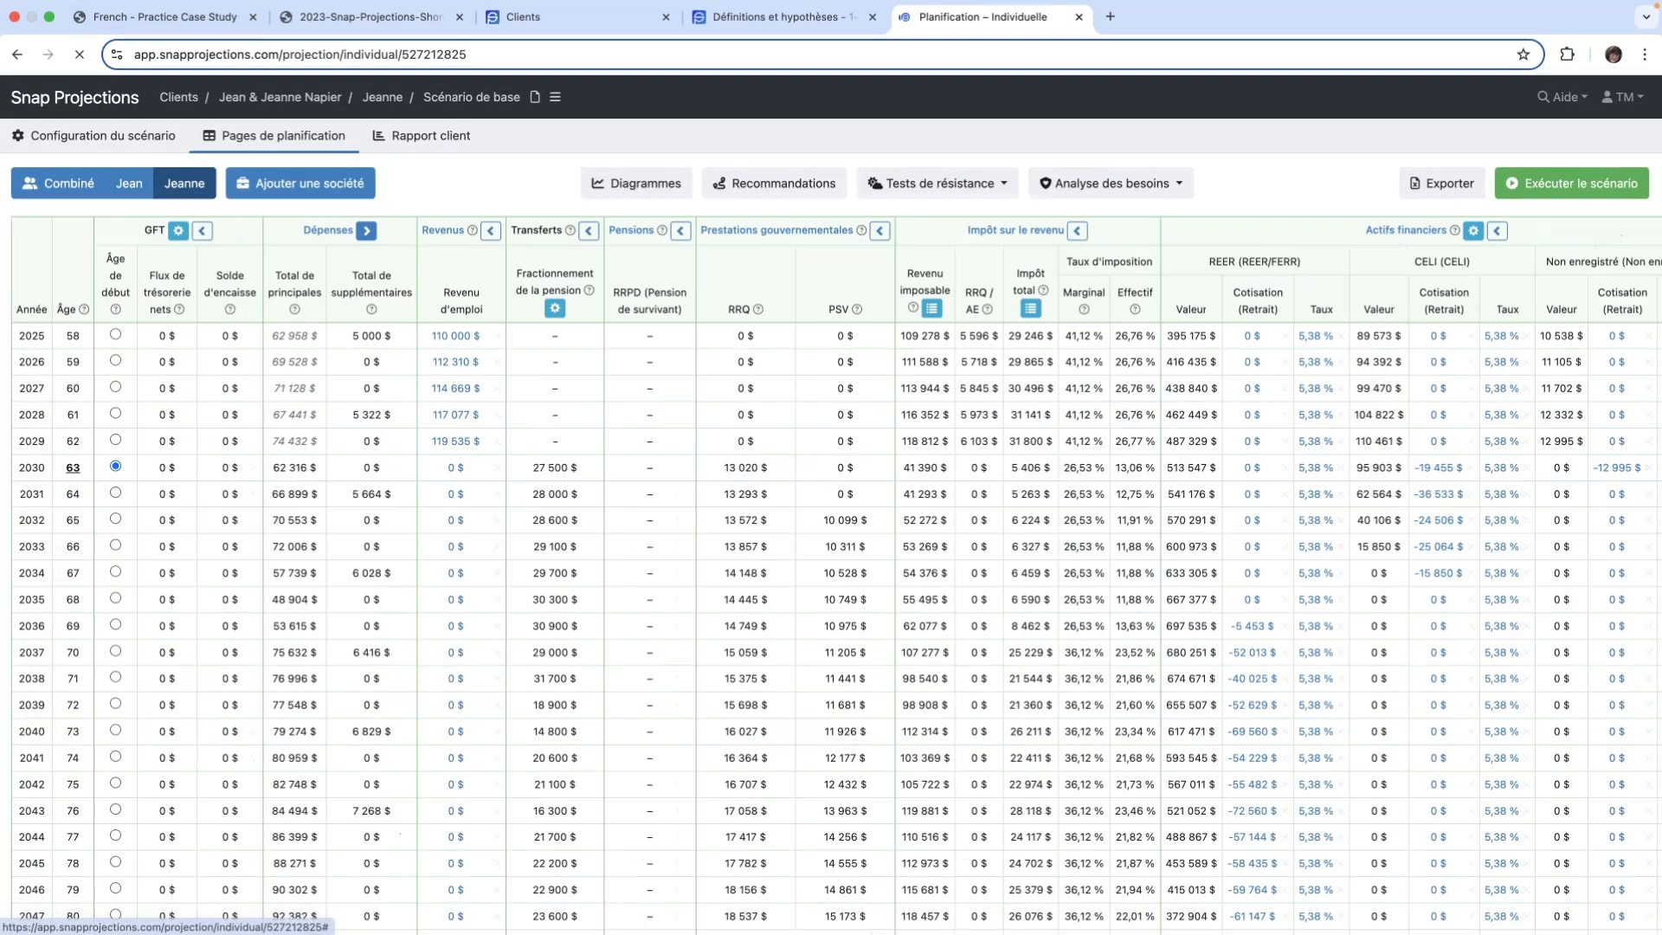
scroll(1093, 326, "right", 5)
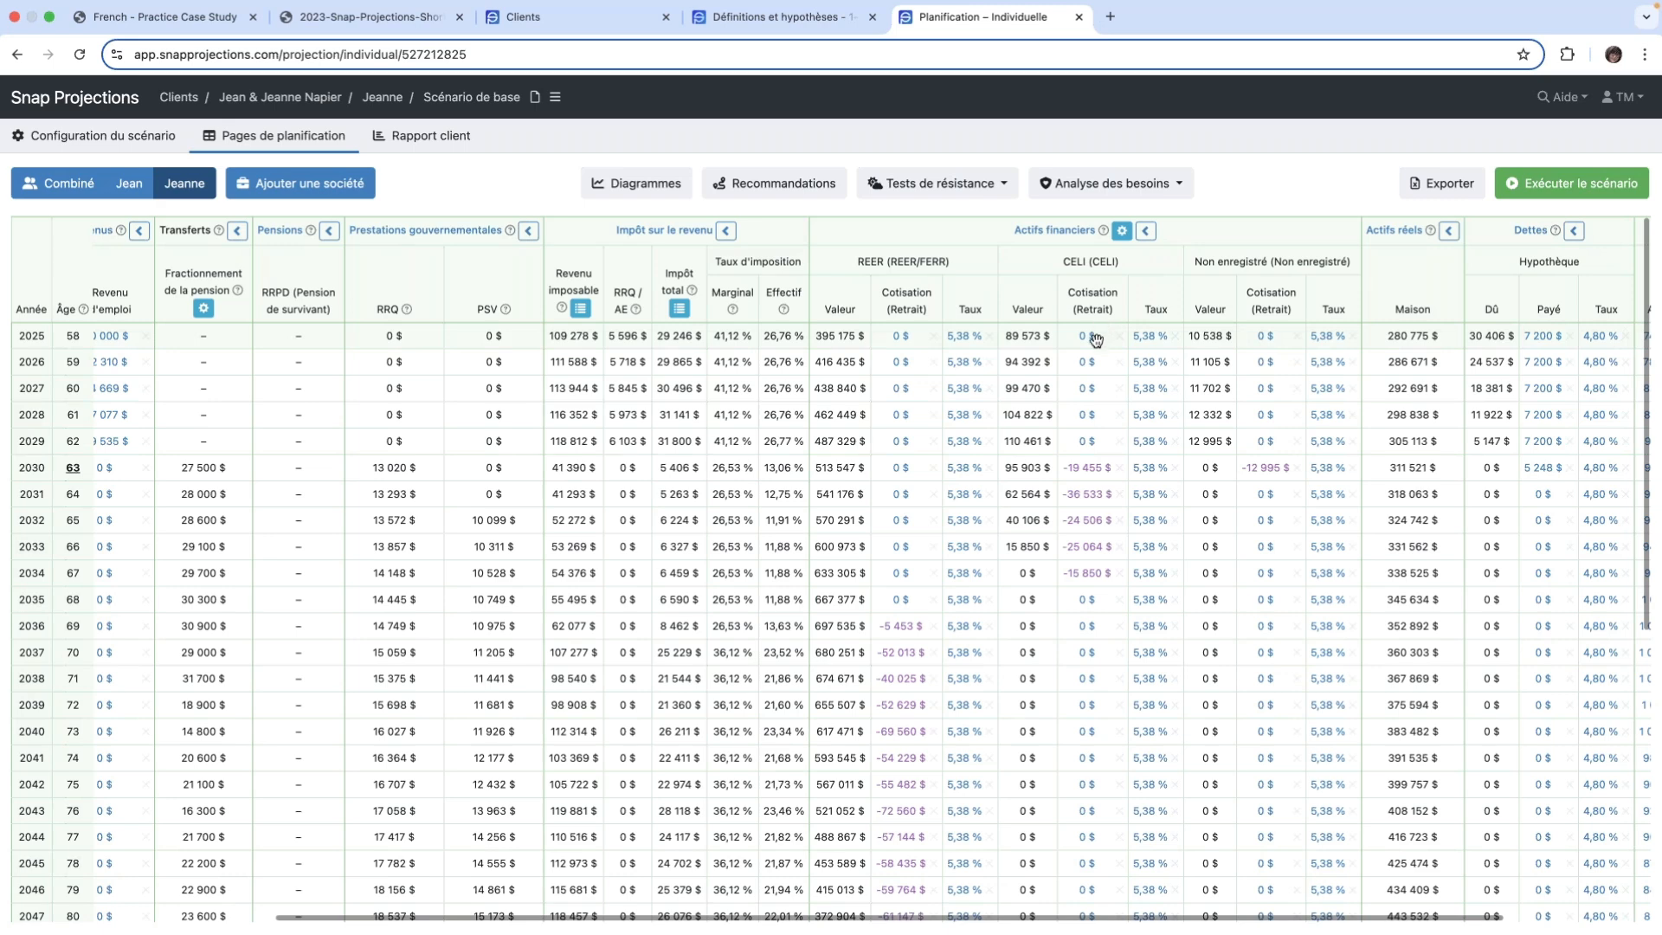
mouse_move(1084, 346)
left_click(1085, 339)
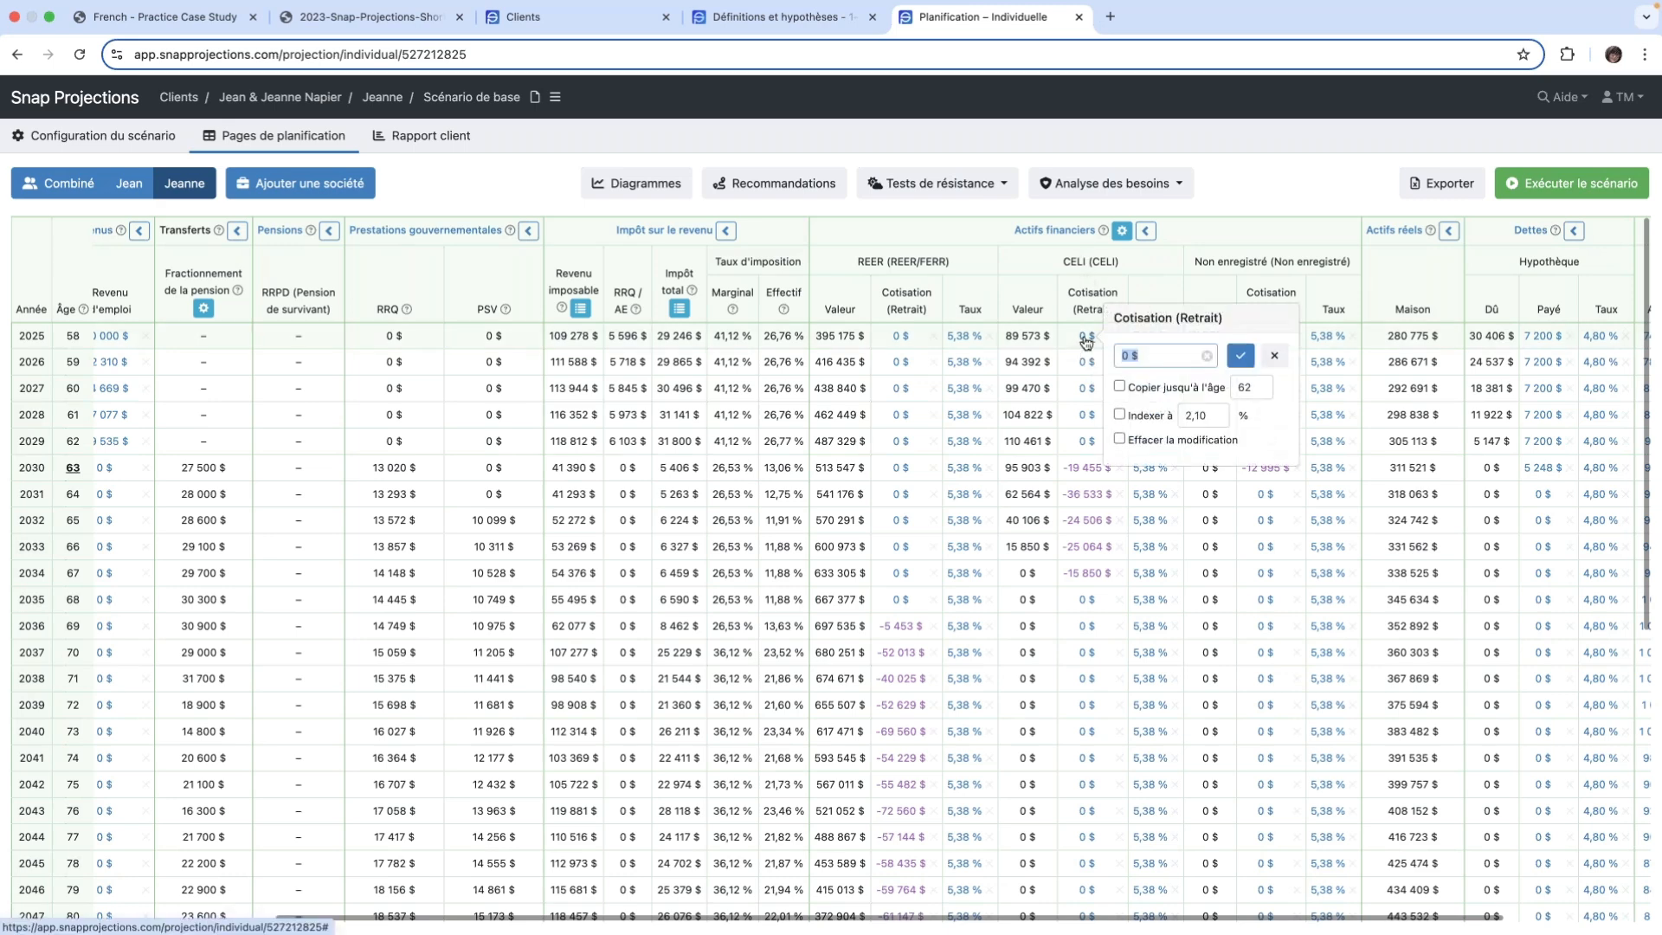
type("7000")
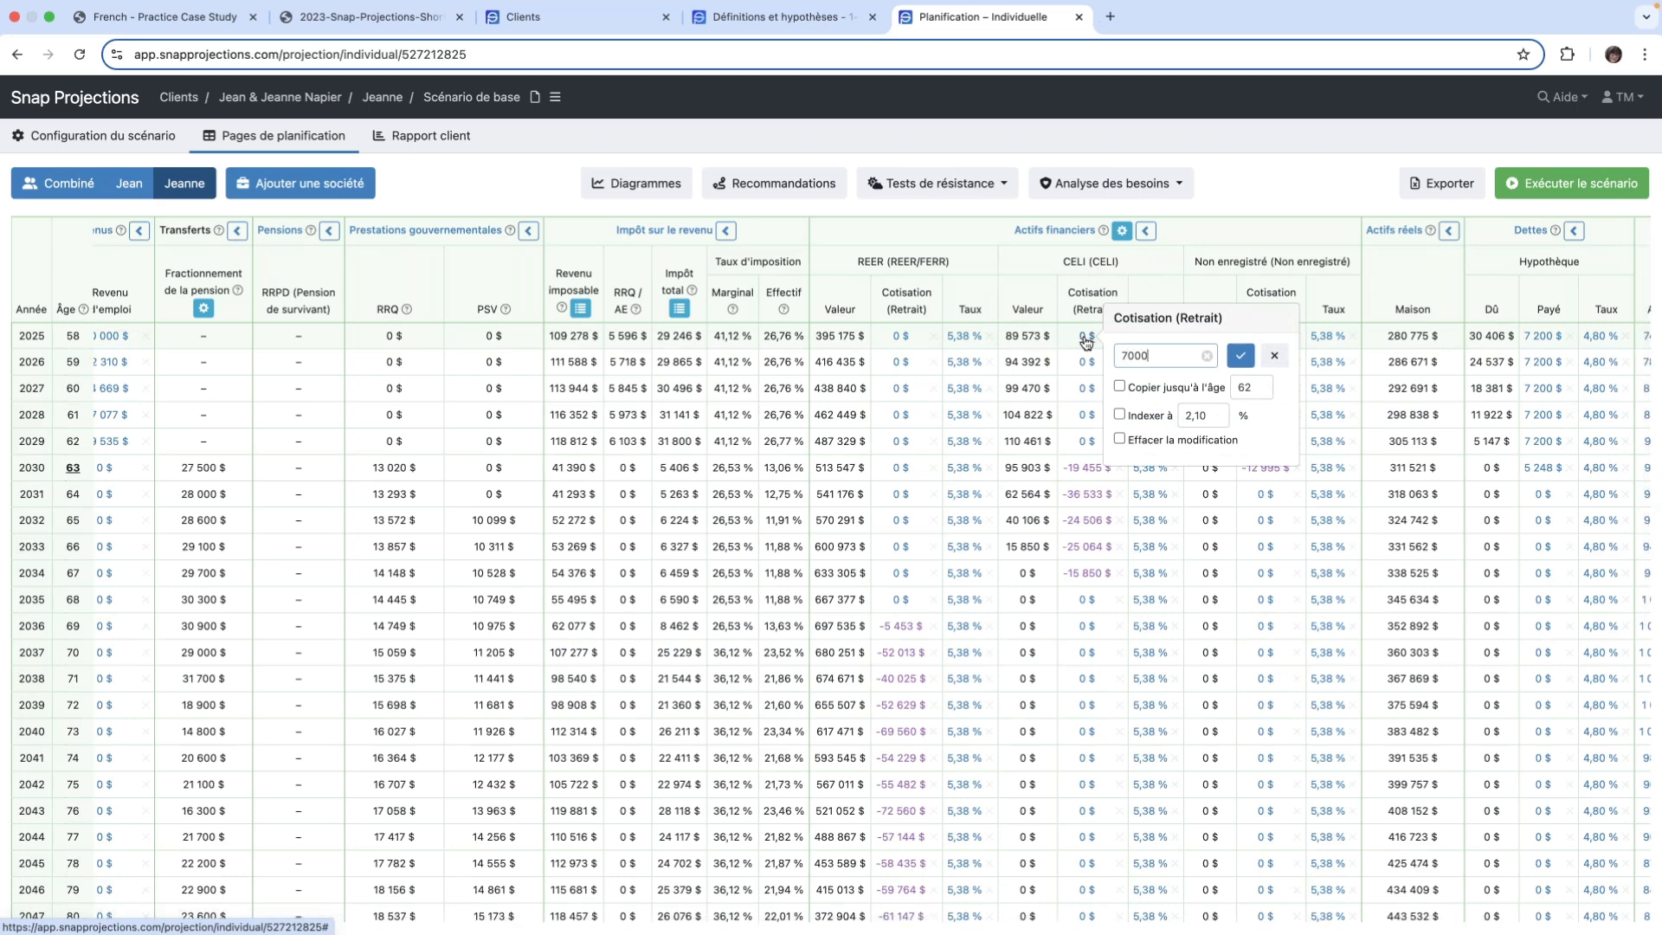
left_click(1120, 388)
left_click(1241, 357)
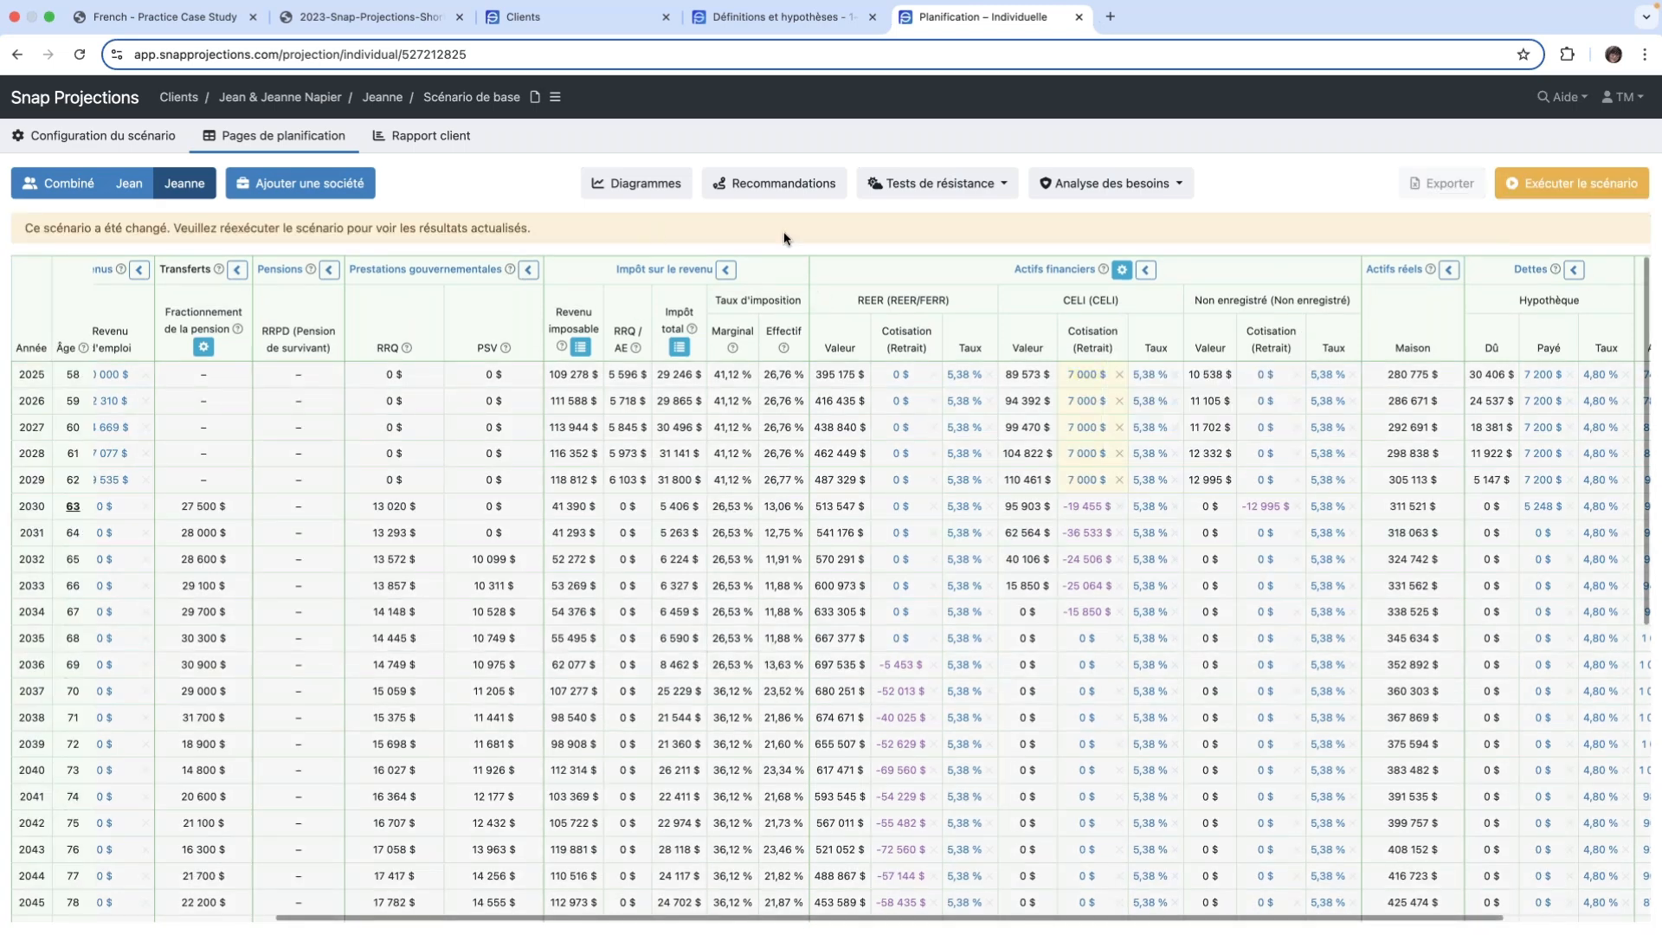
left_click(1578, 189)
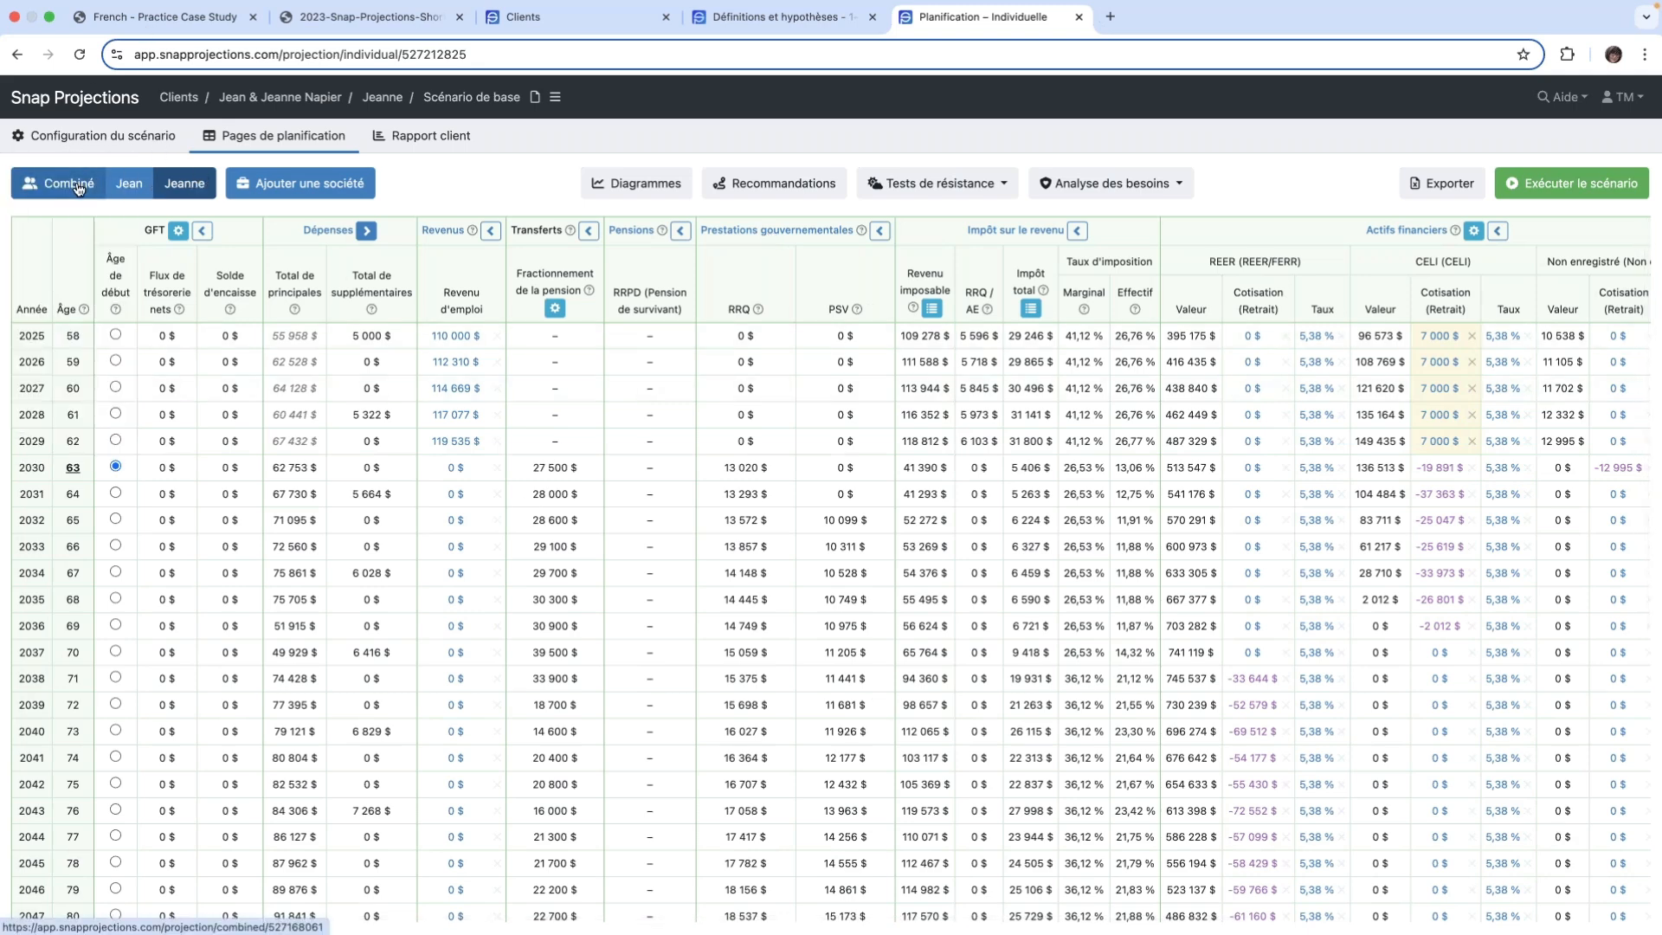
- Return to the combined planning page and examine the main expenses, extra expenses and cash-flow balances year by year through 2065
left_click(77, 188)
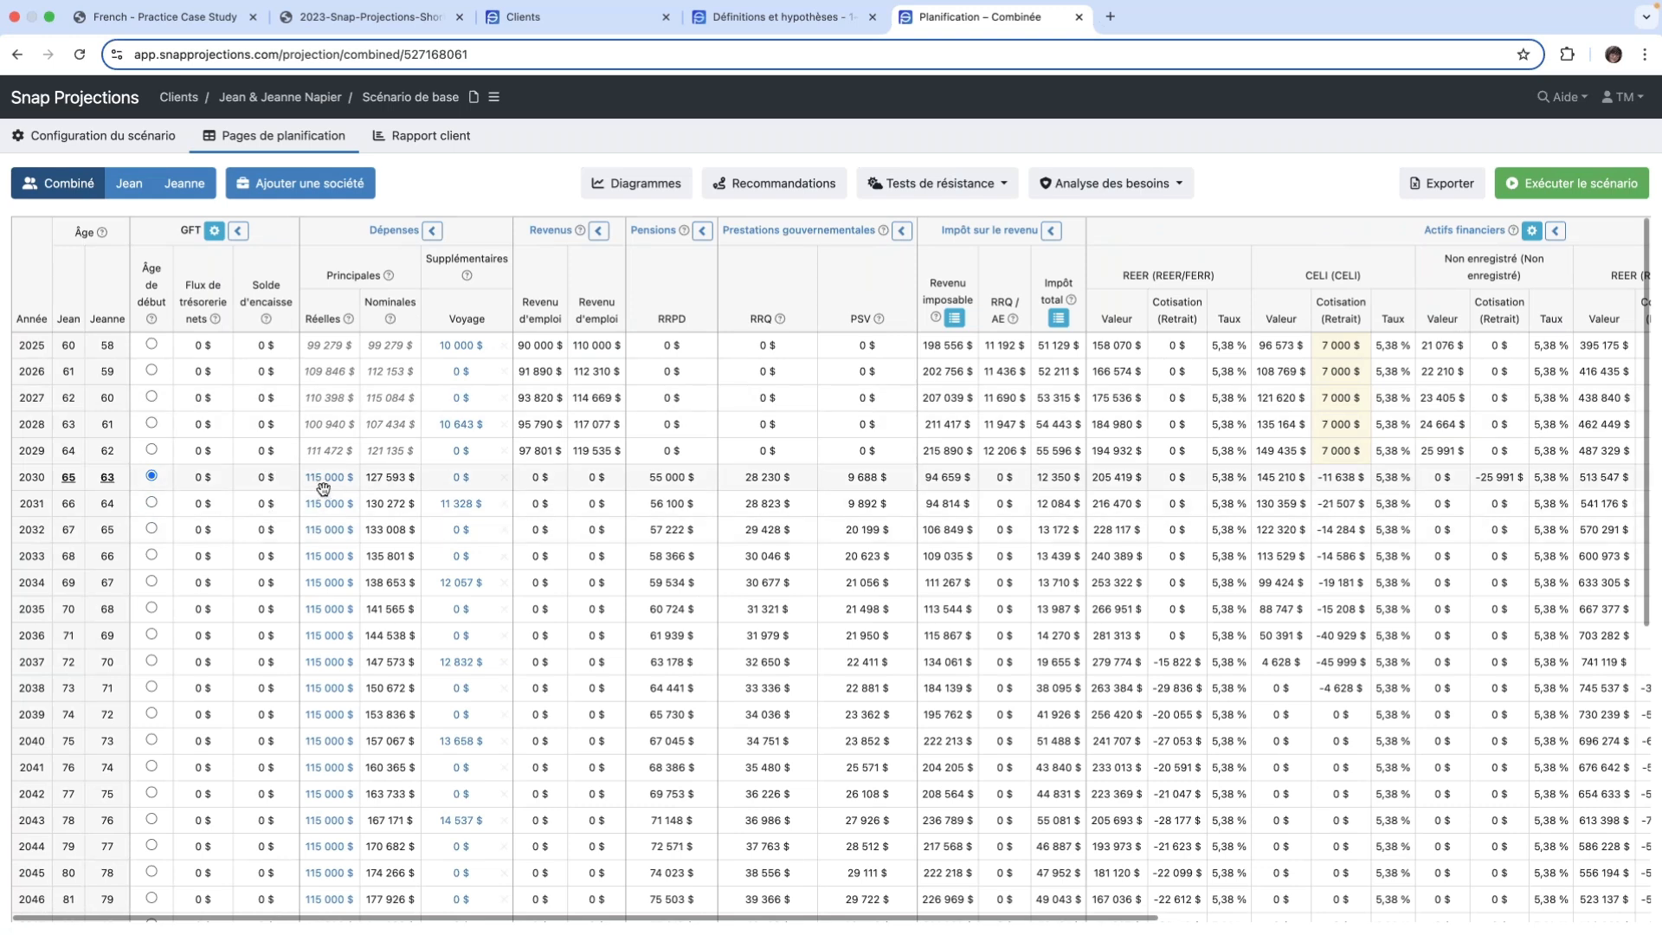
mouse_move(323, 489)
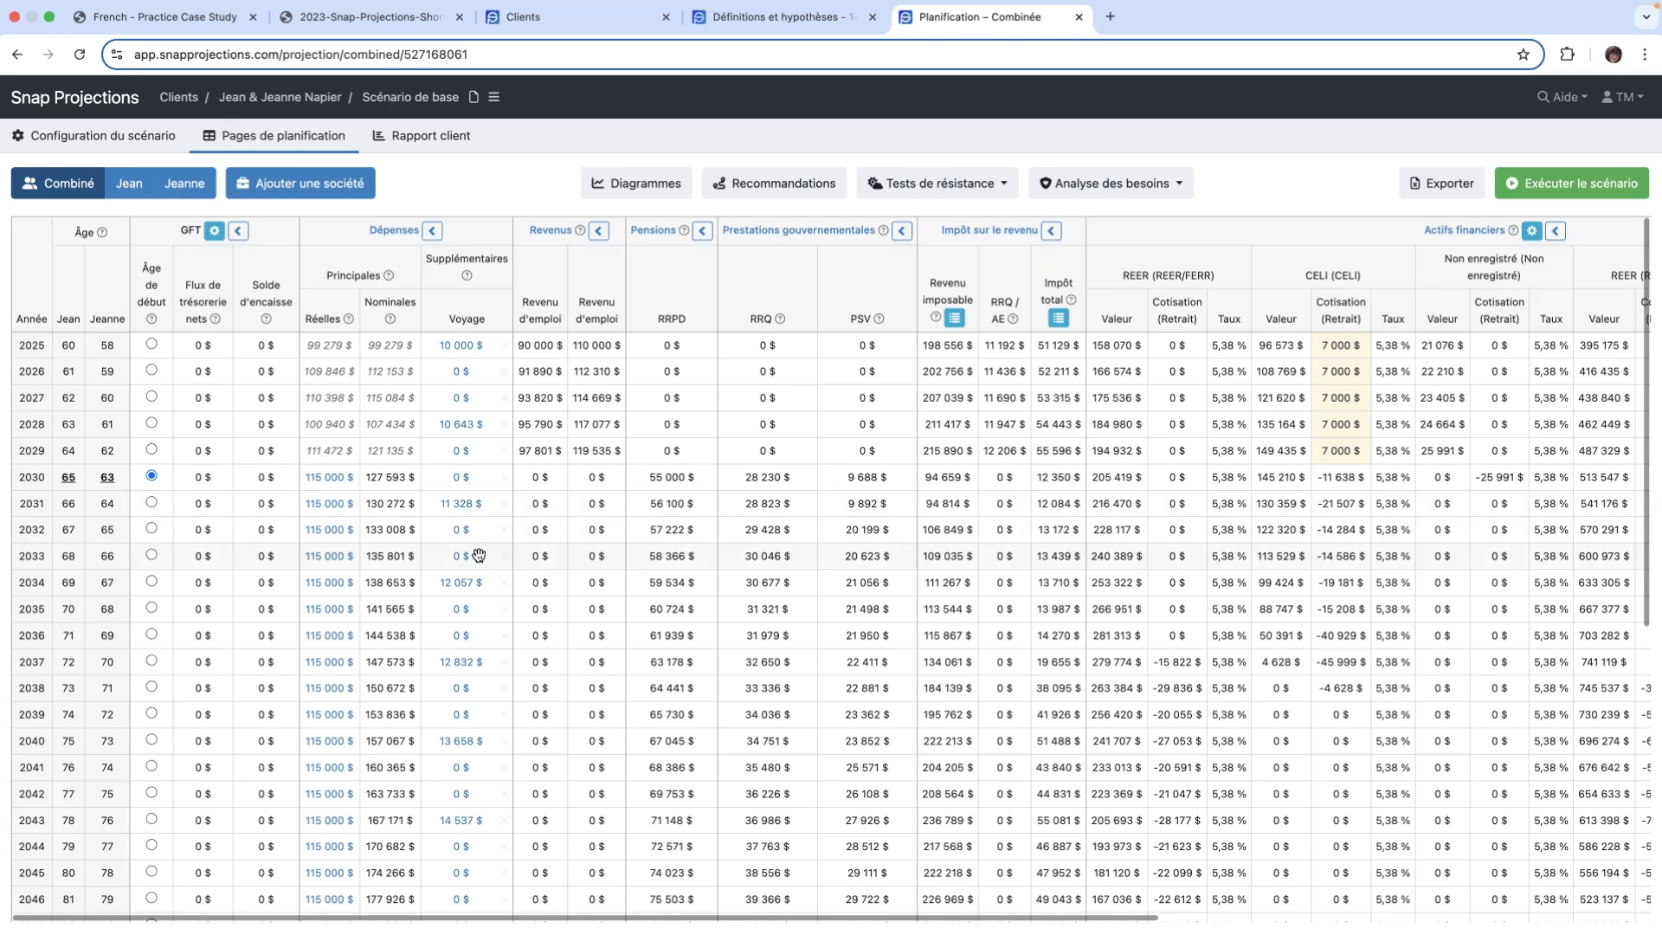
scroll(480, 575, "down", 2)
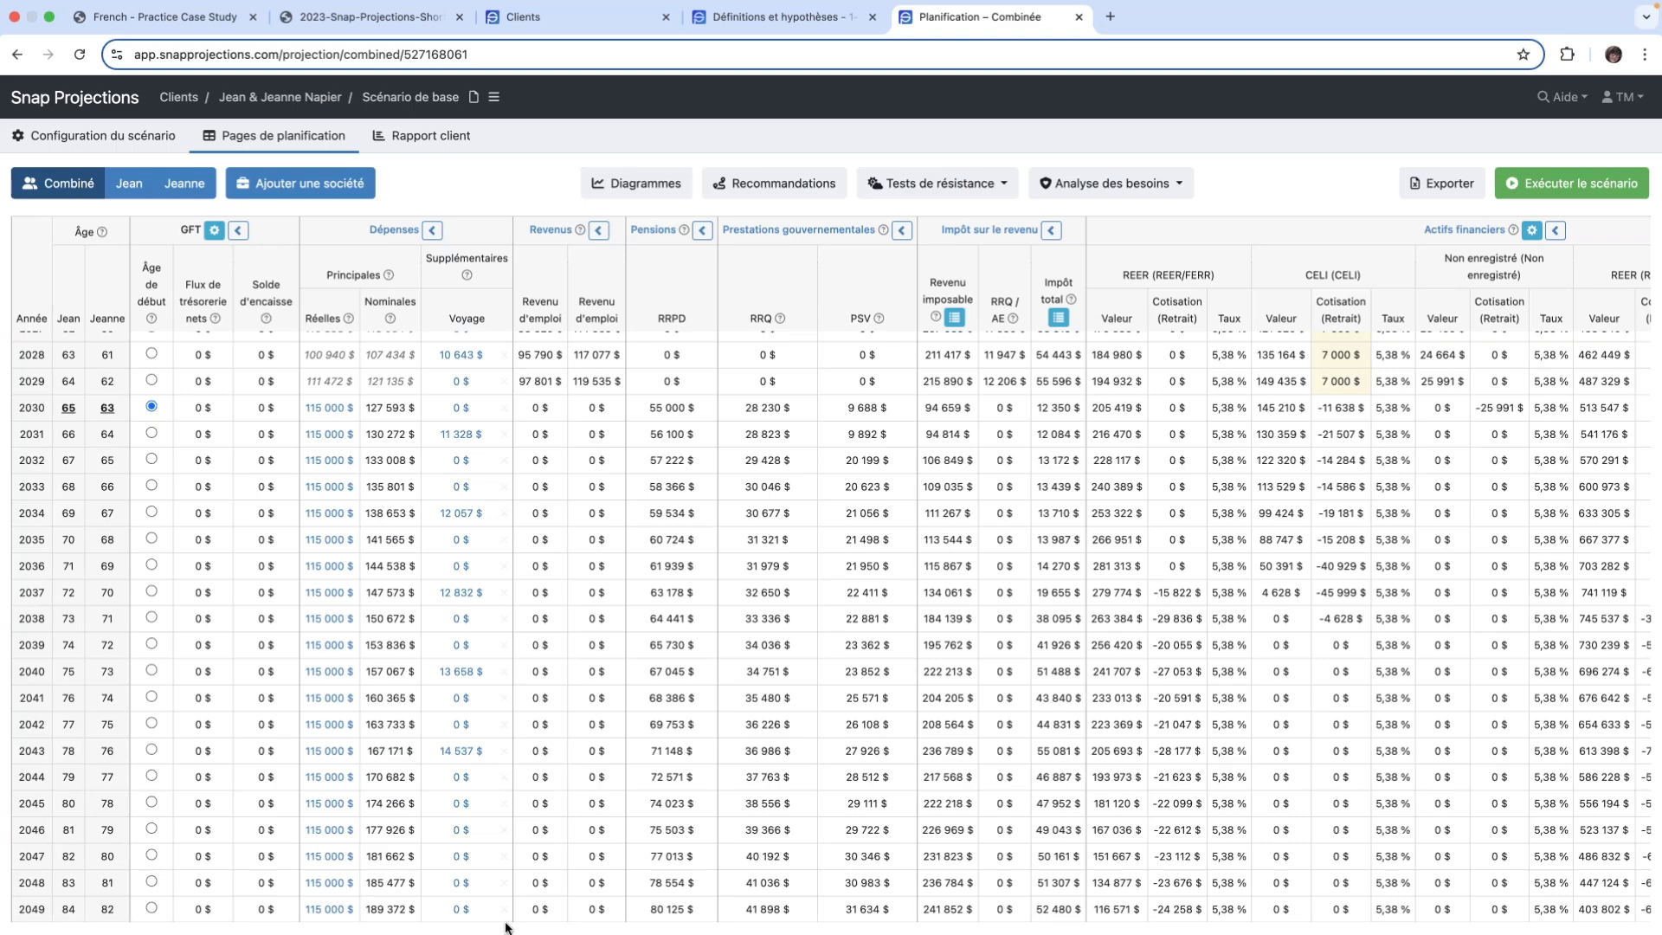
left_click_drag(484, 917, 391, 927)
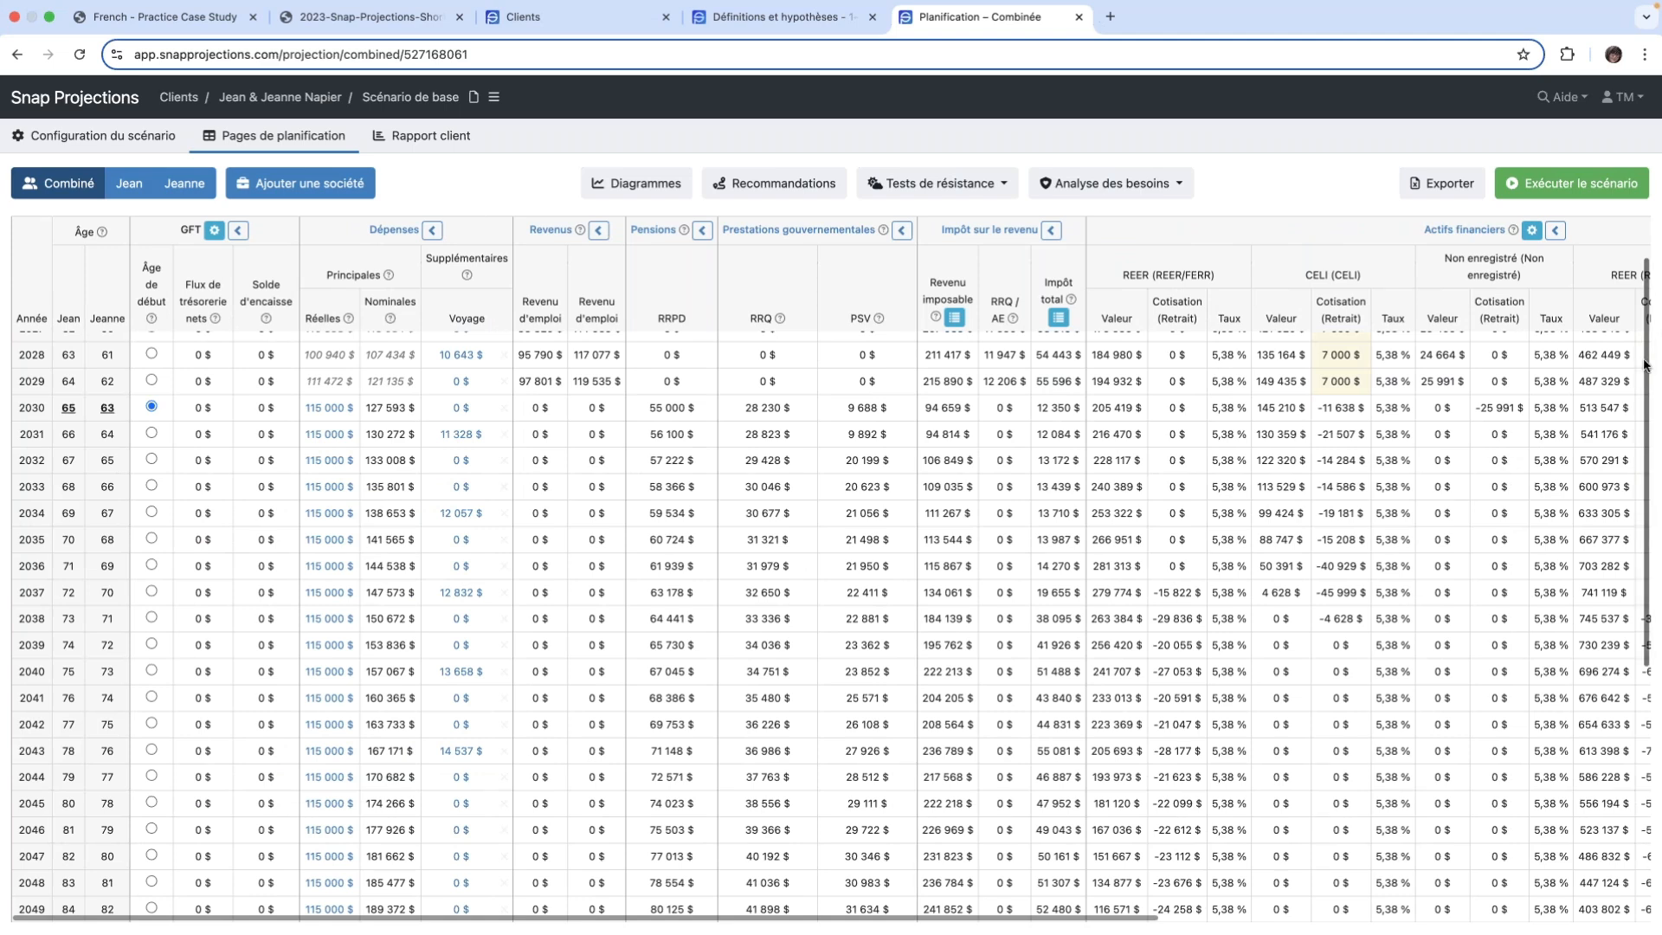
left_click_drag(1645, 367, 1651, 318)
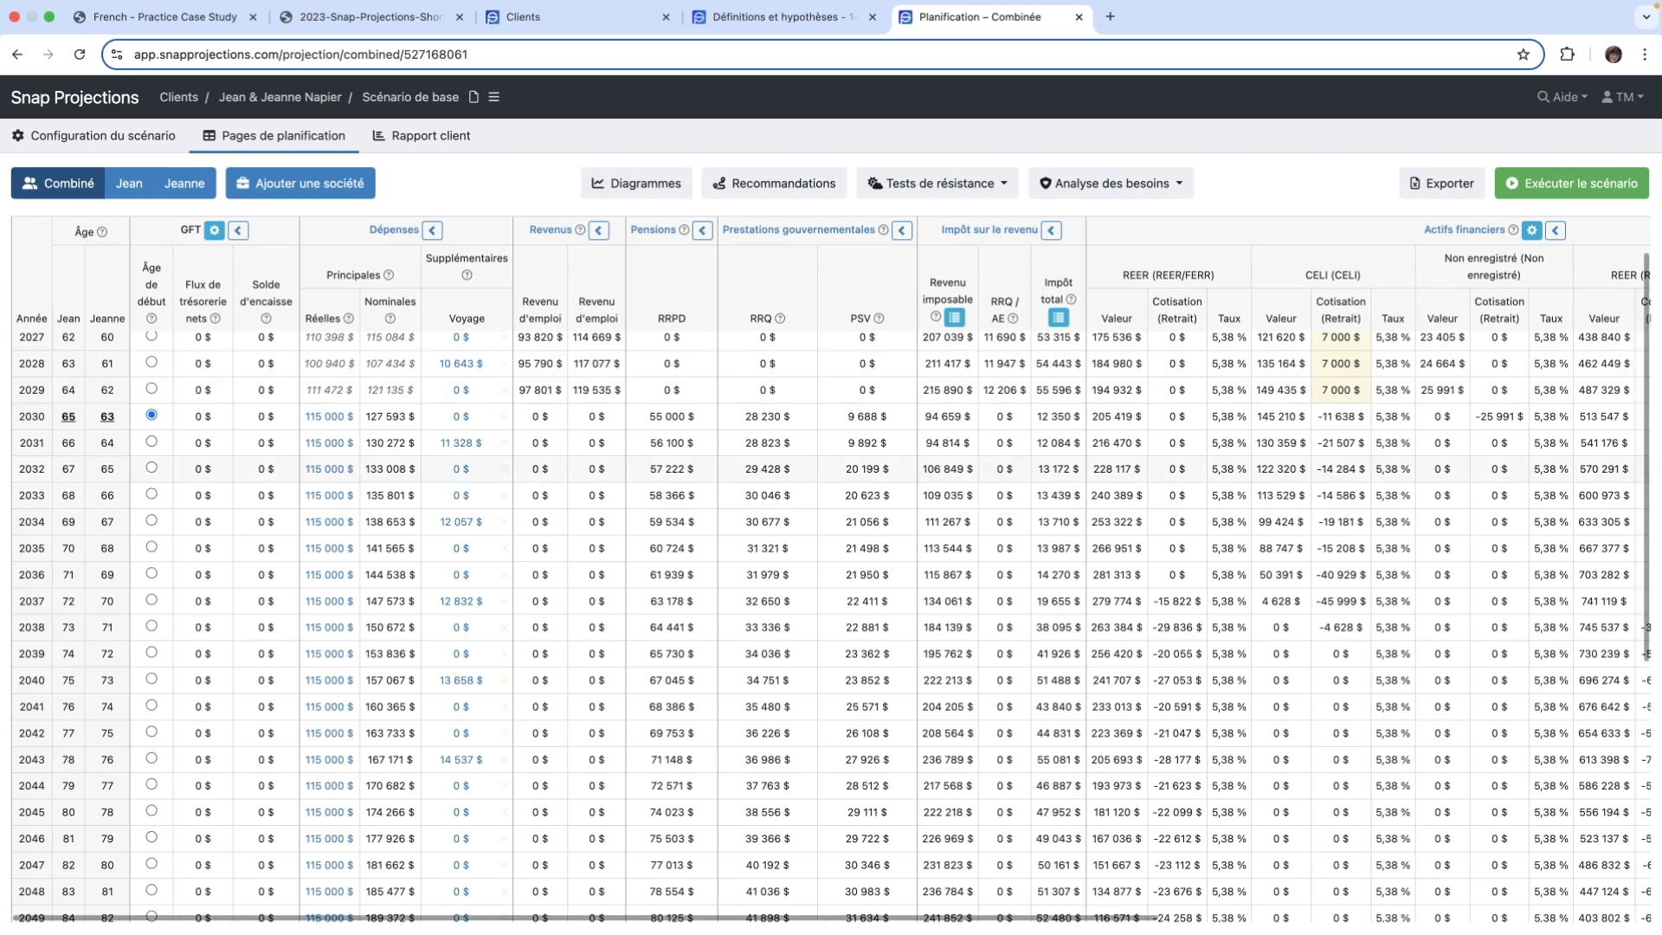
left_click_drag(948, 475, 1076, 463)
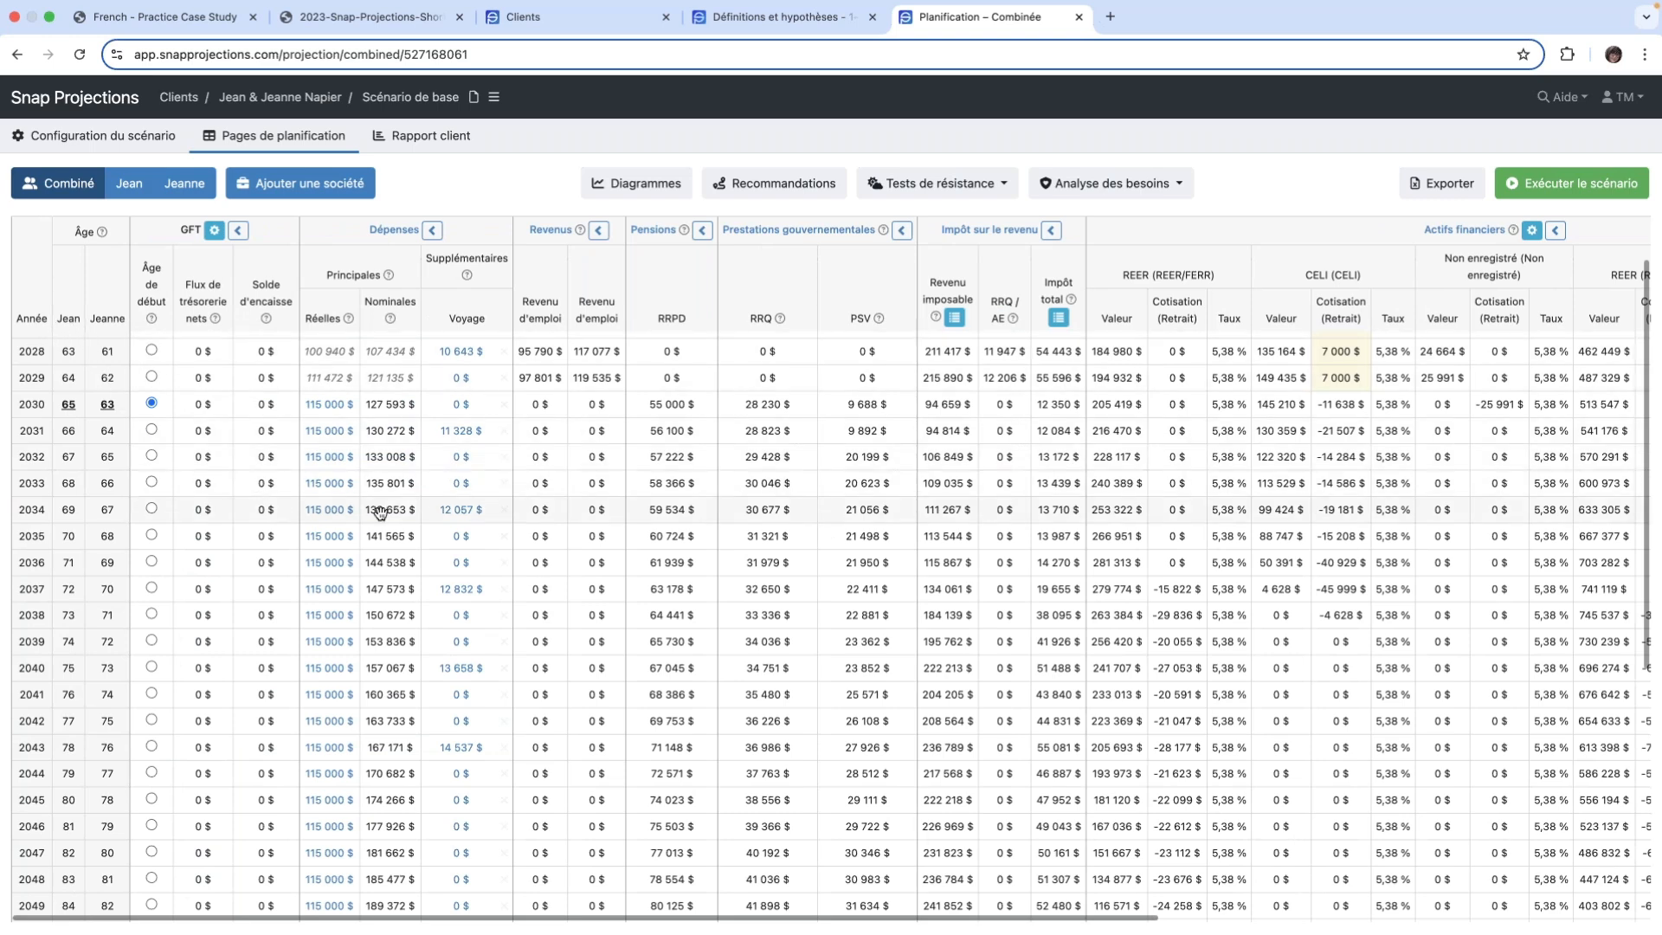
scroll(381, 513, "down", 4)
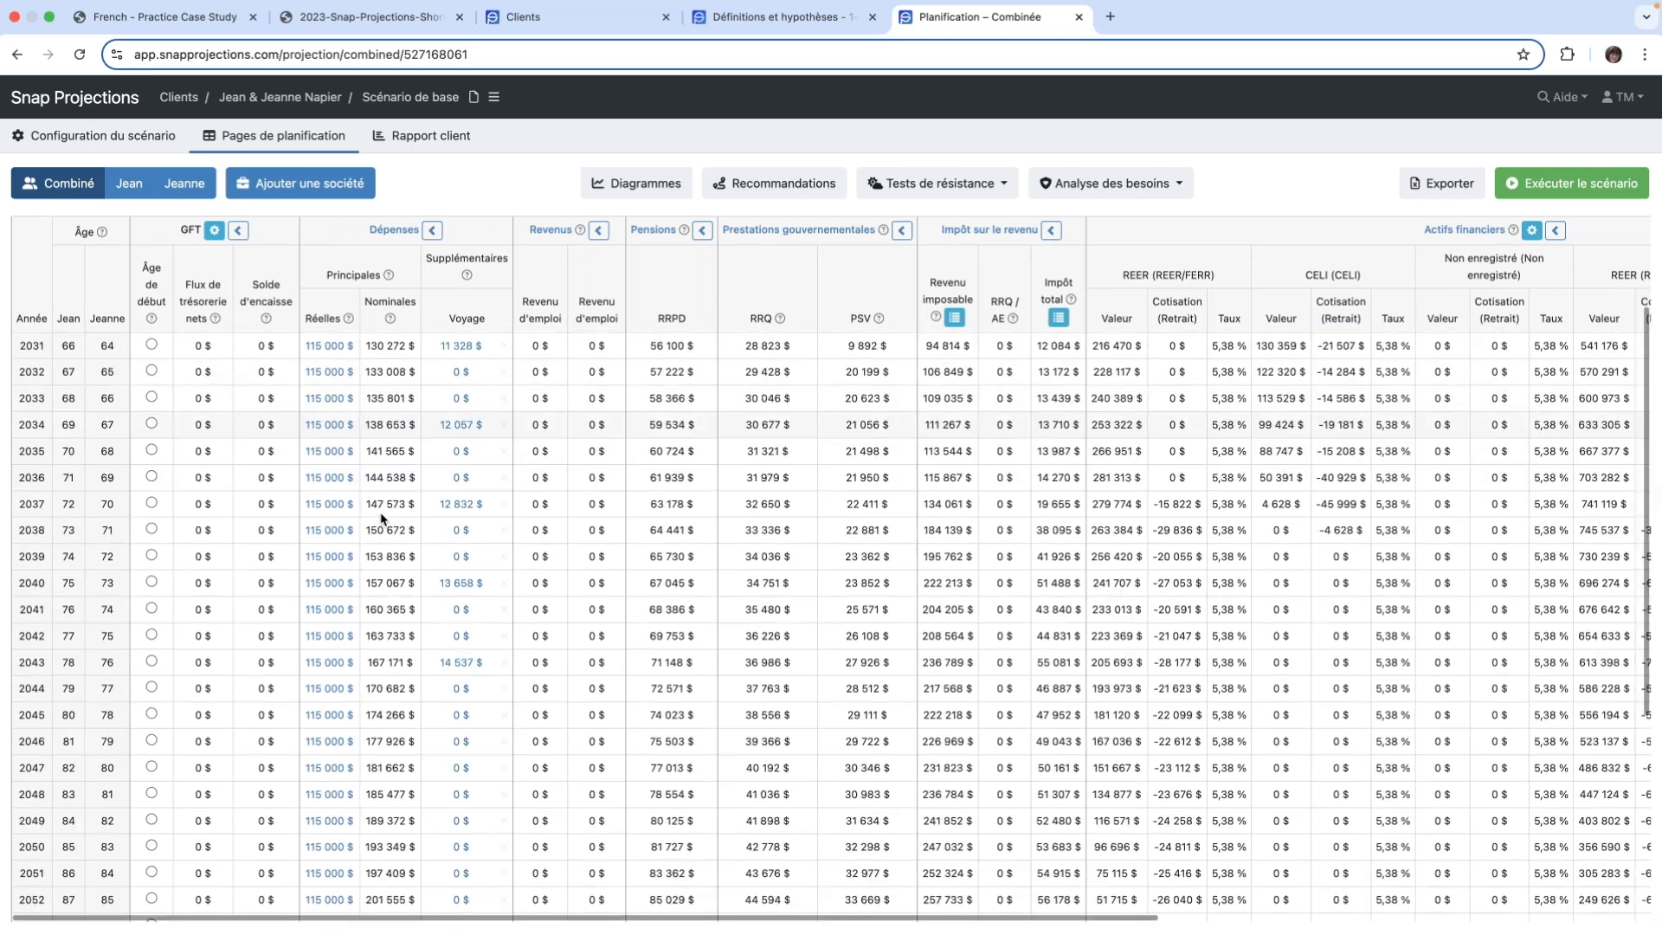
scroll(381, 517, "down", 3)
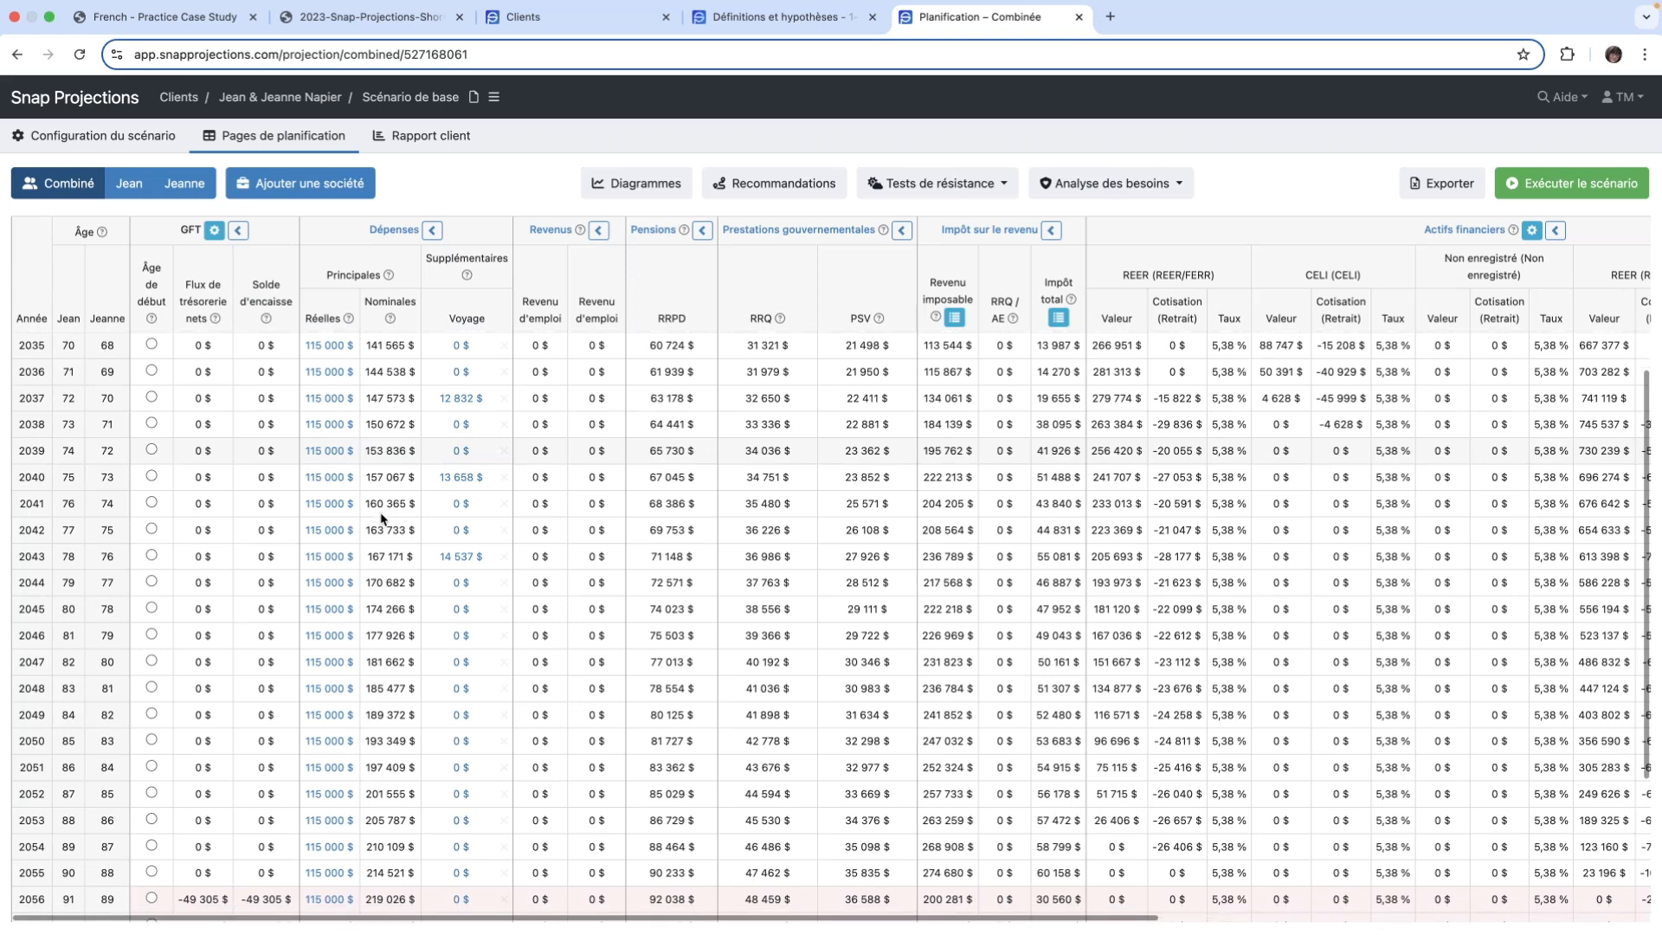
scroll(381, 517, "down", 2)
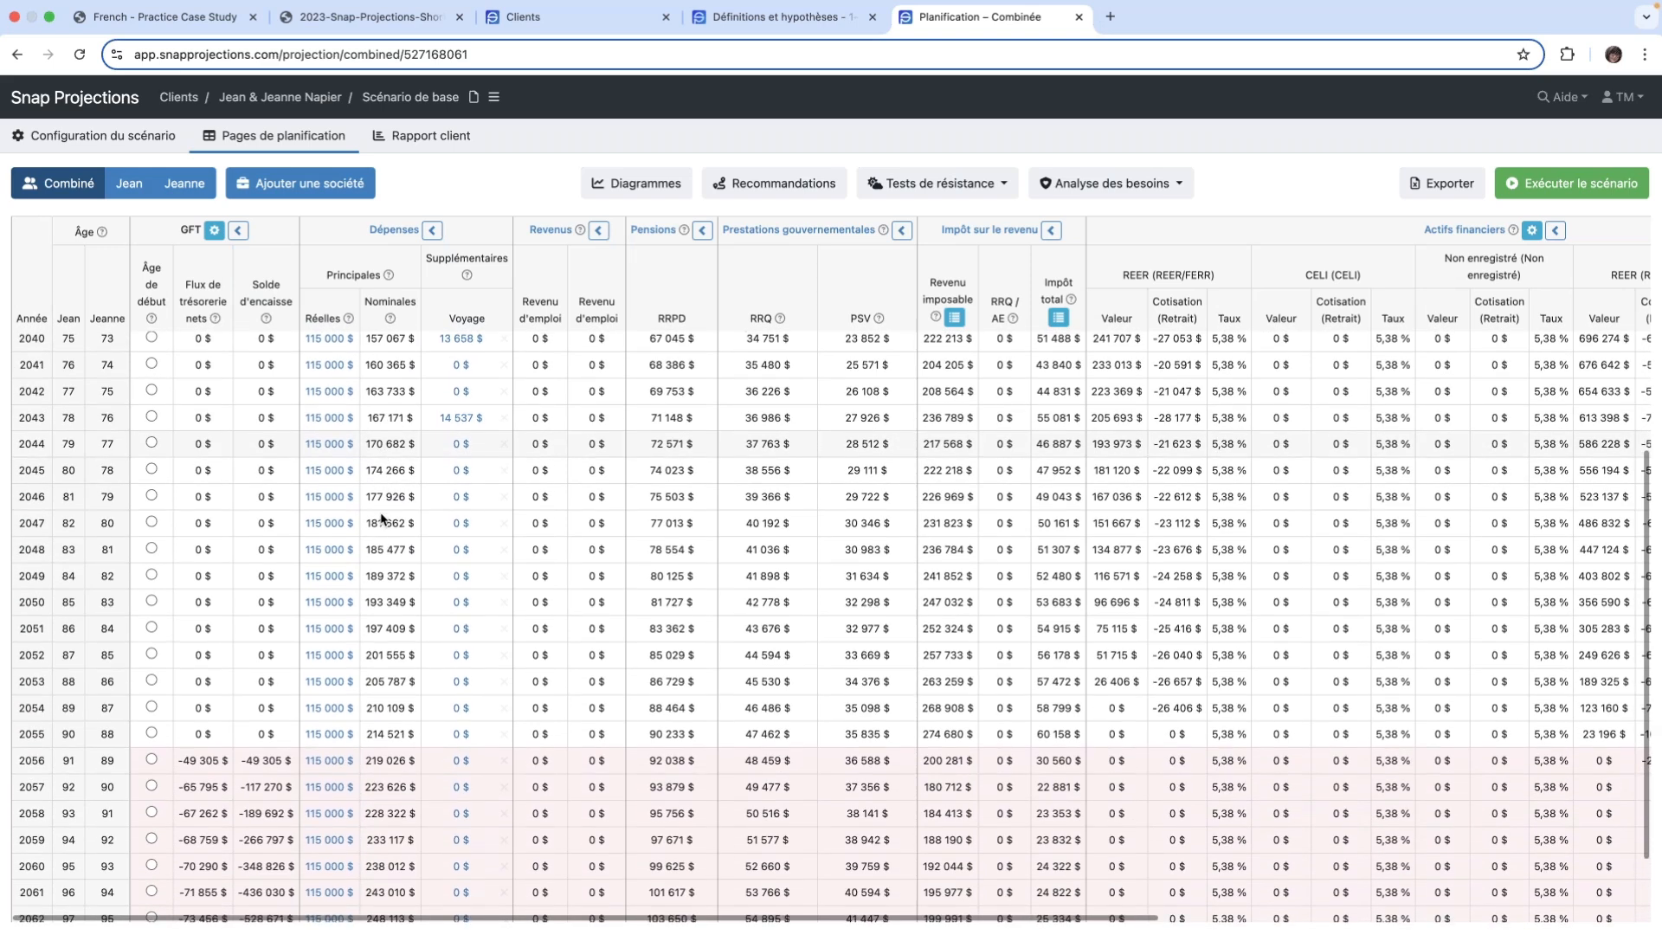
scroll(381, 517, "down", 3)
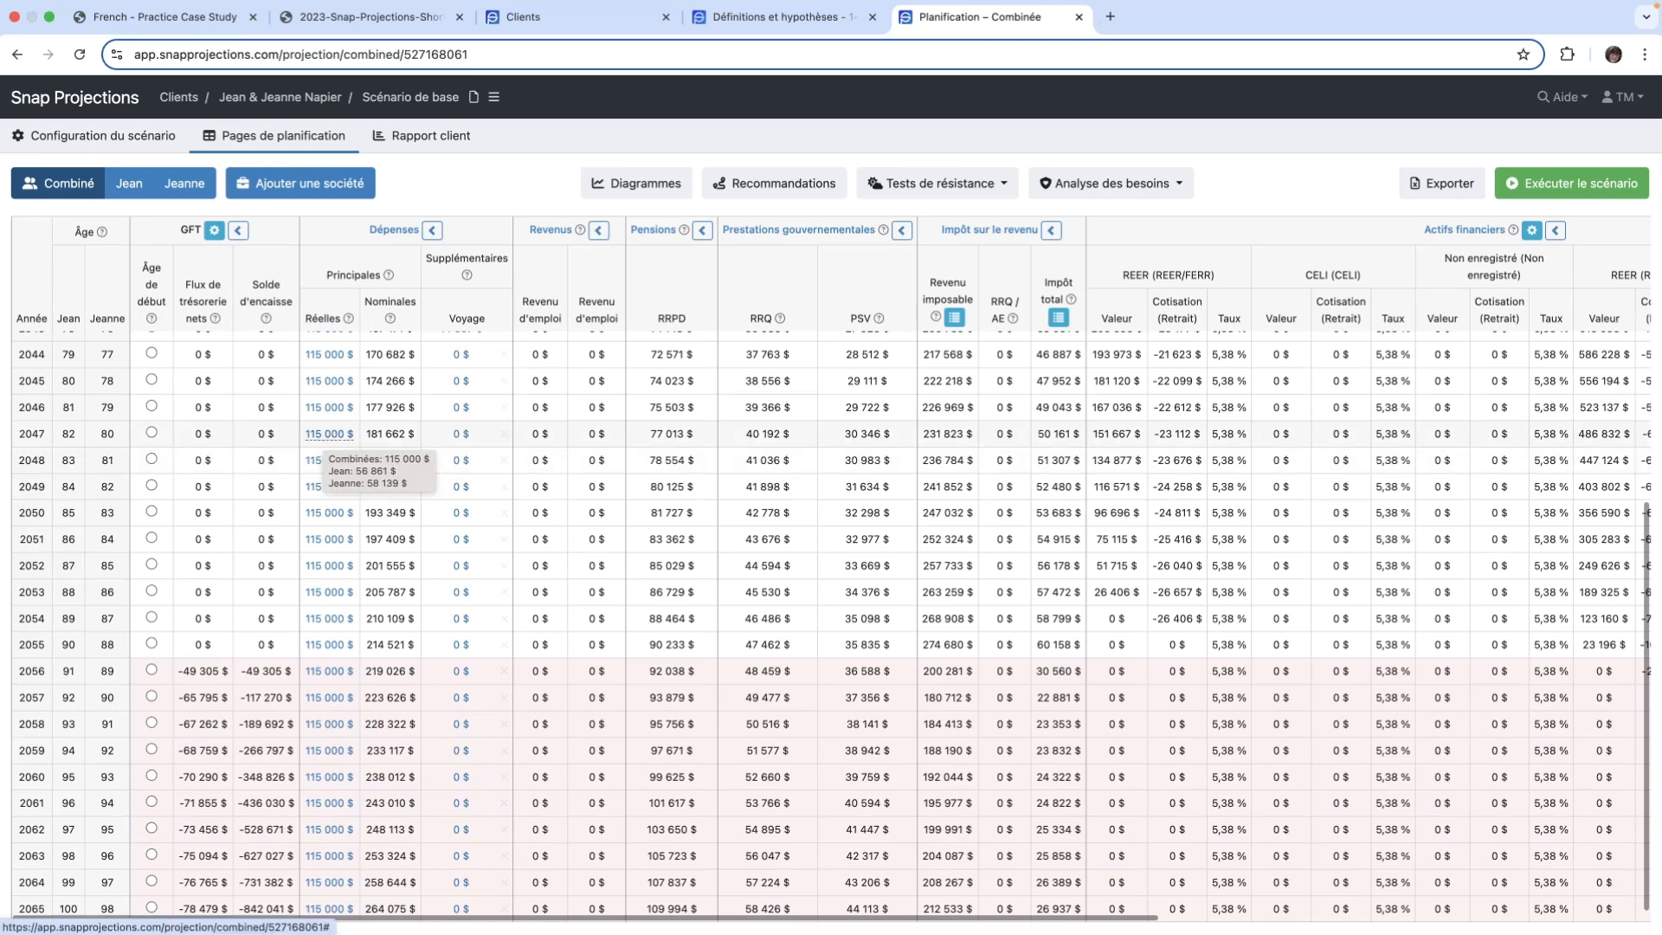
- Set the real main expenses (Dépenses principales) to 100 000 $ from 2047 and copy the amount through age 100
left_click(325, 437)
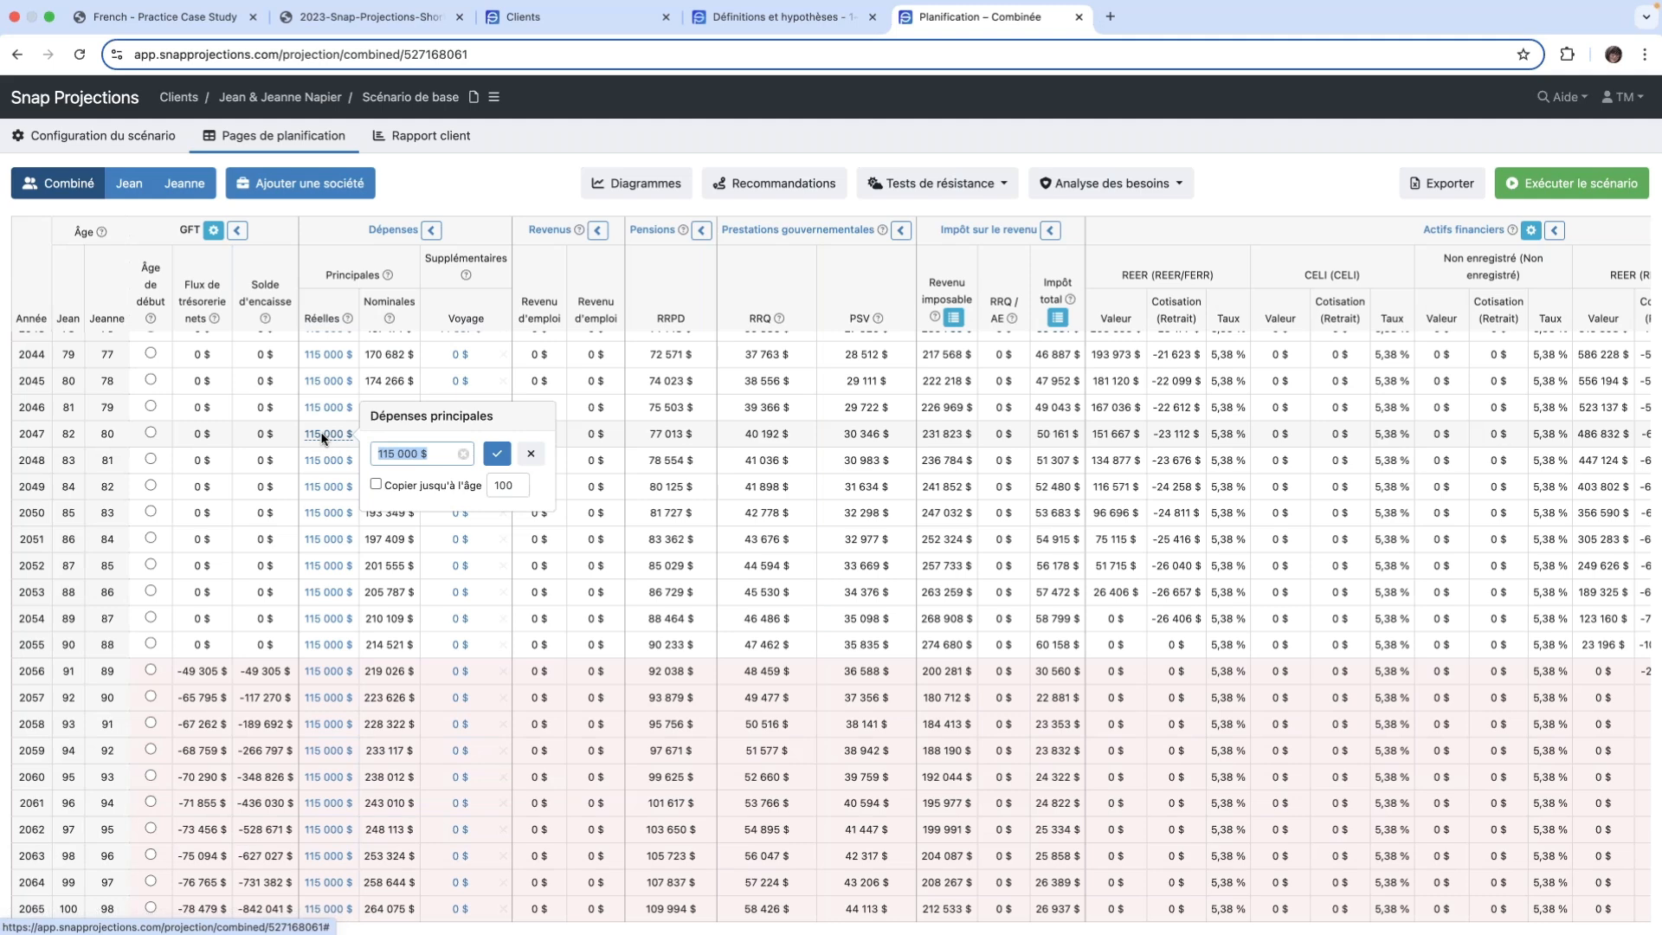
type("100000")
left_click(376, 485)
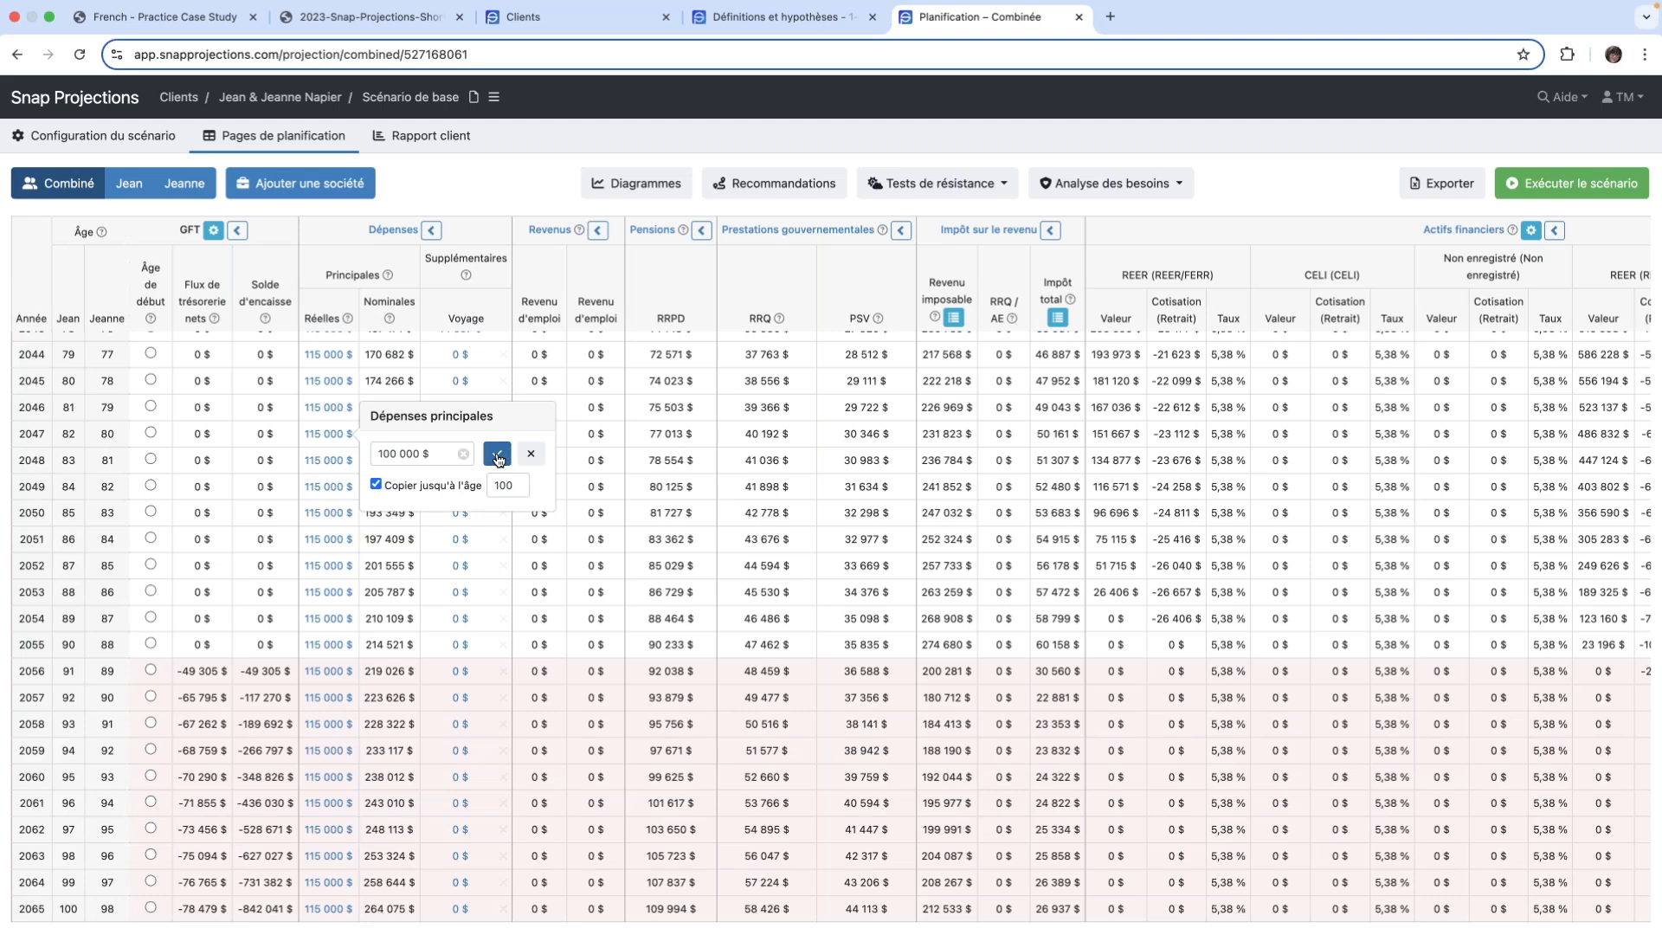
left_click(498, 456)
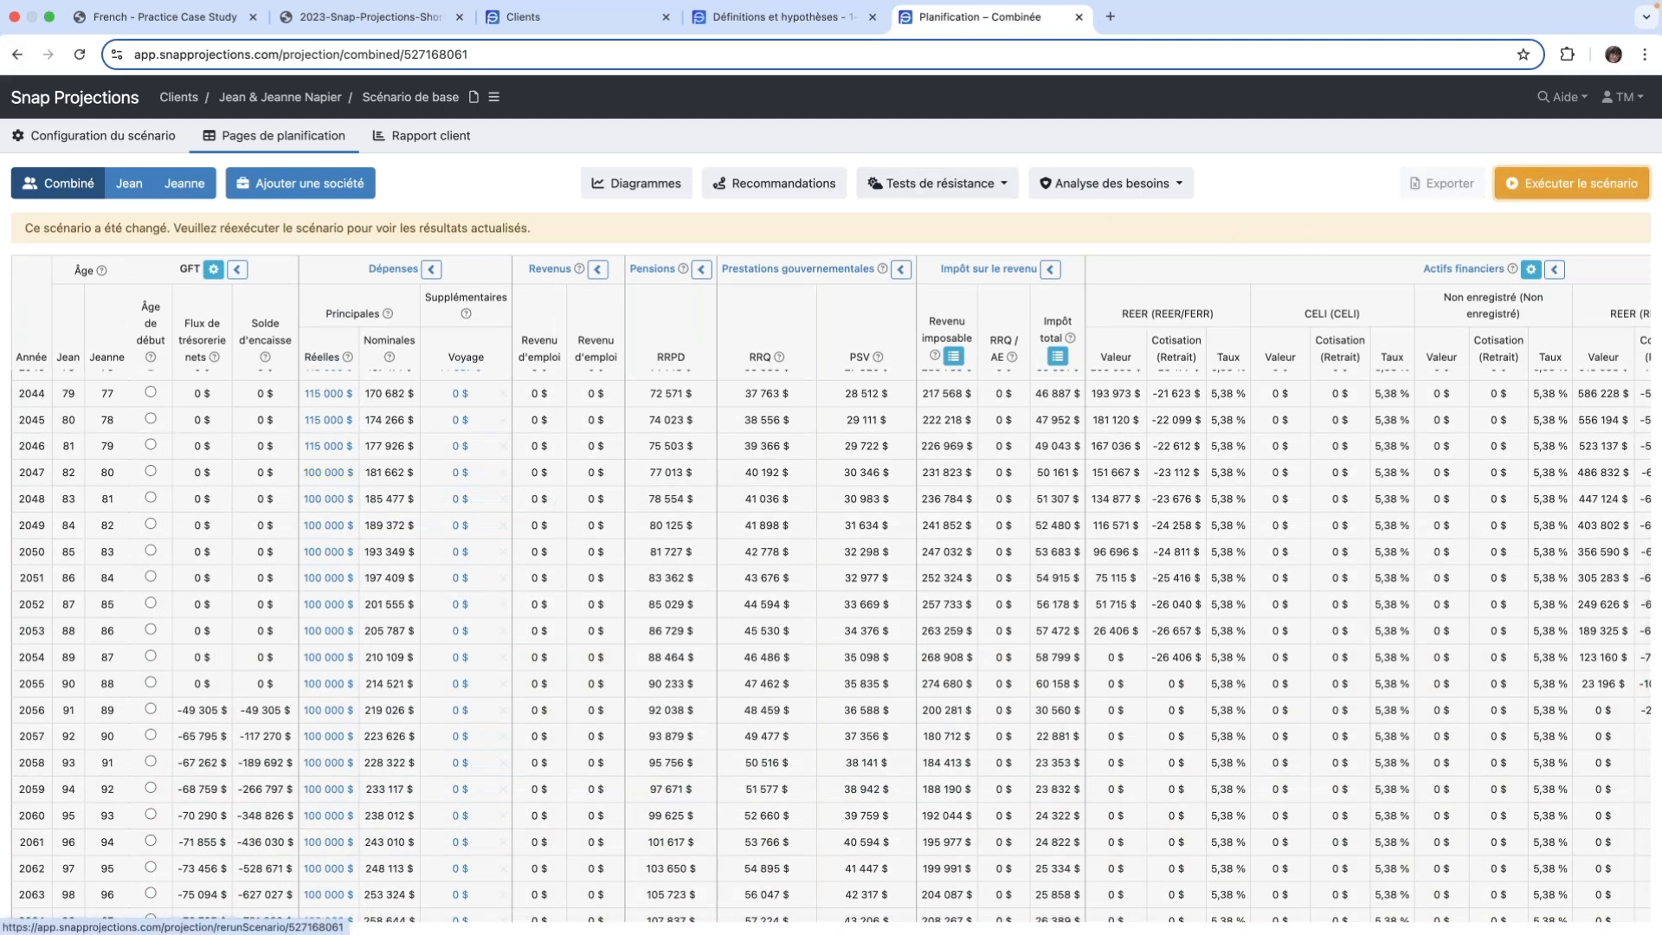
- Rerun the scenario and check each spouse's share of the real main expenses in 2047 and 2045
left_click(1571, 183)
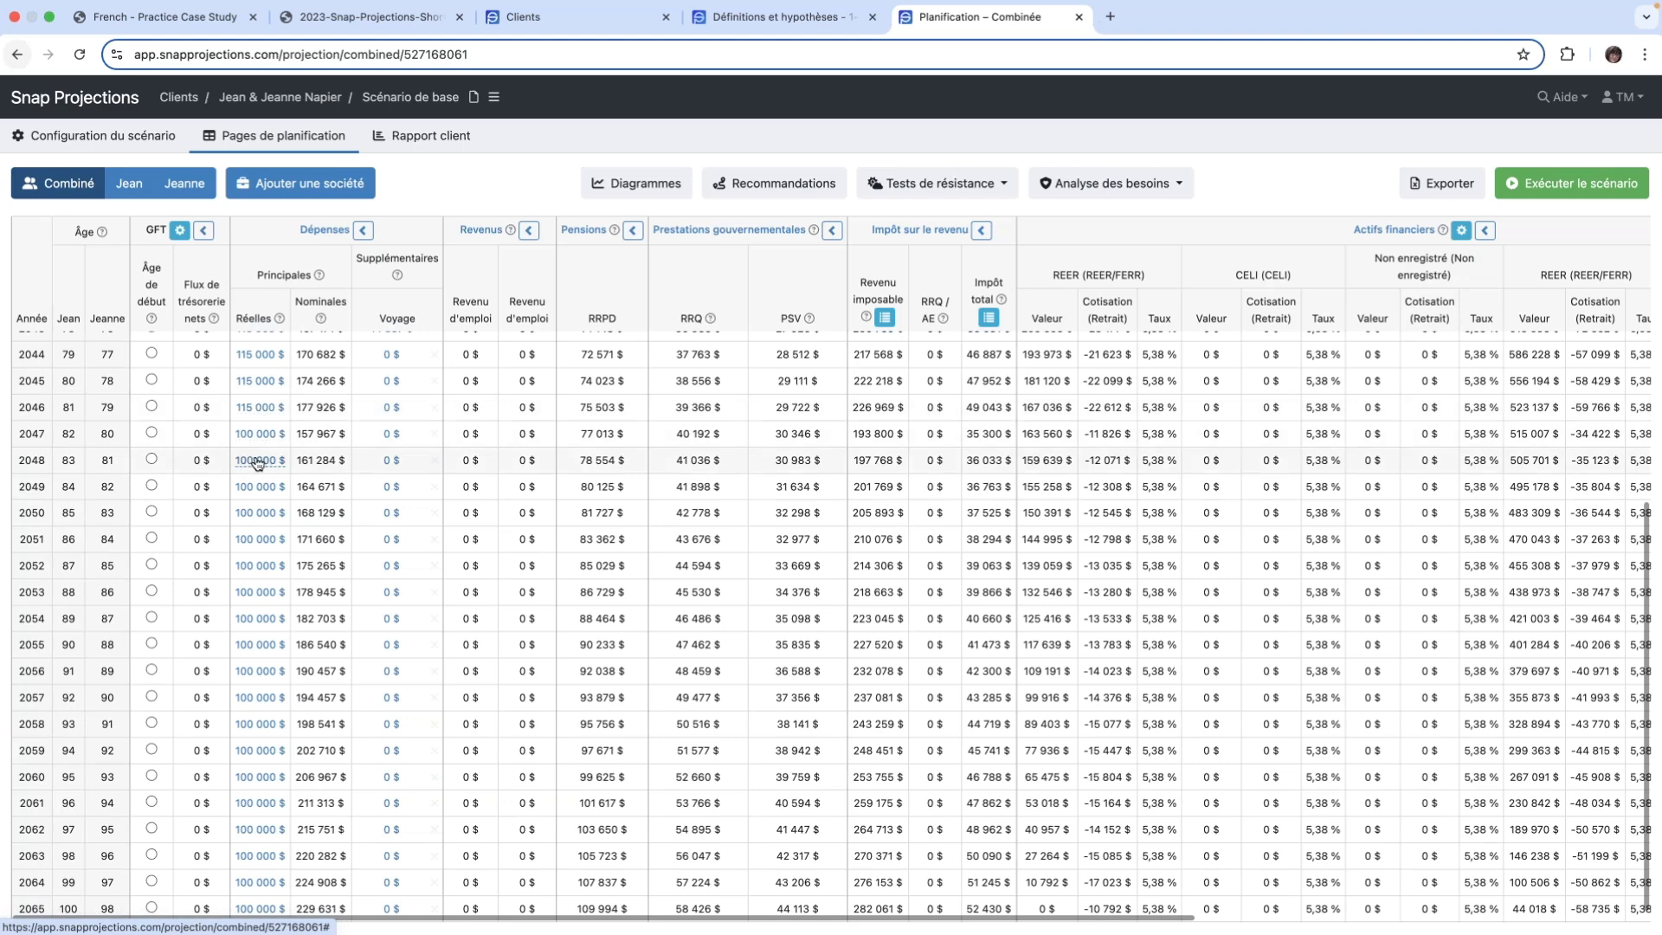
mouse_move(248, 438)
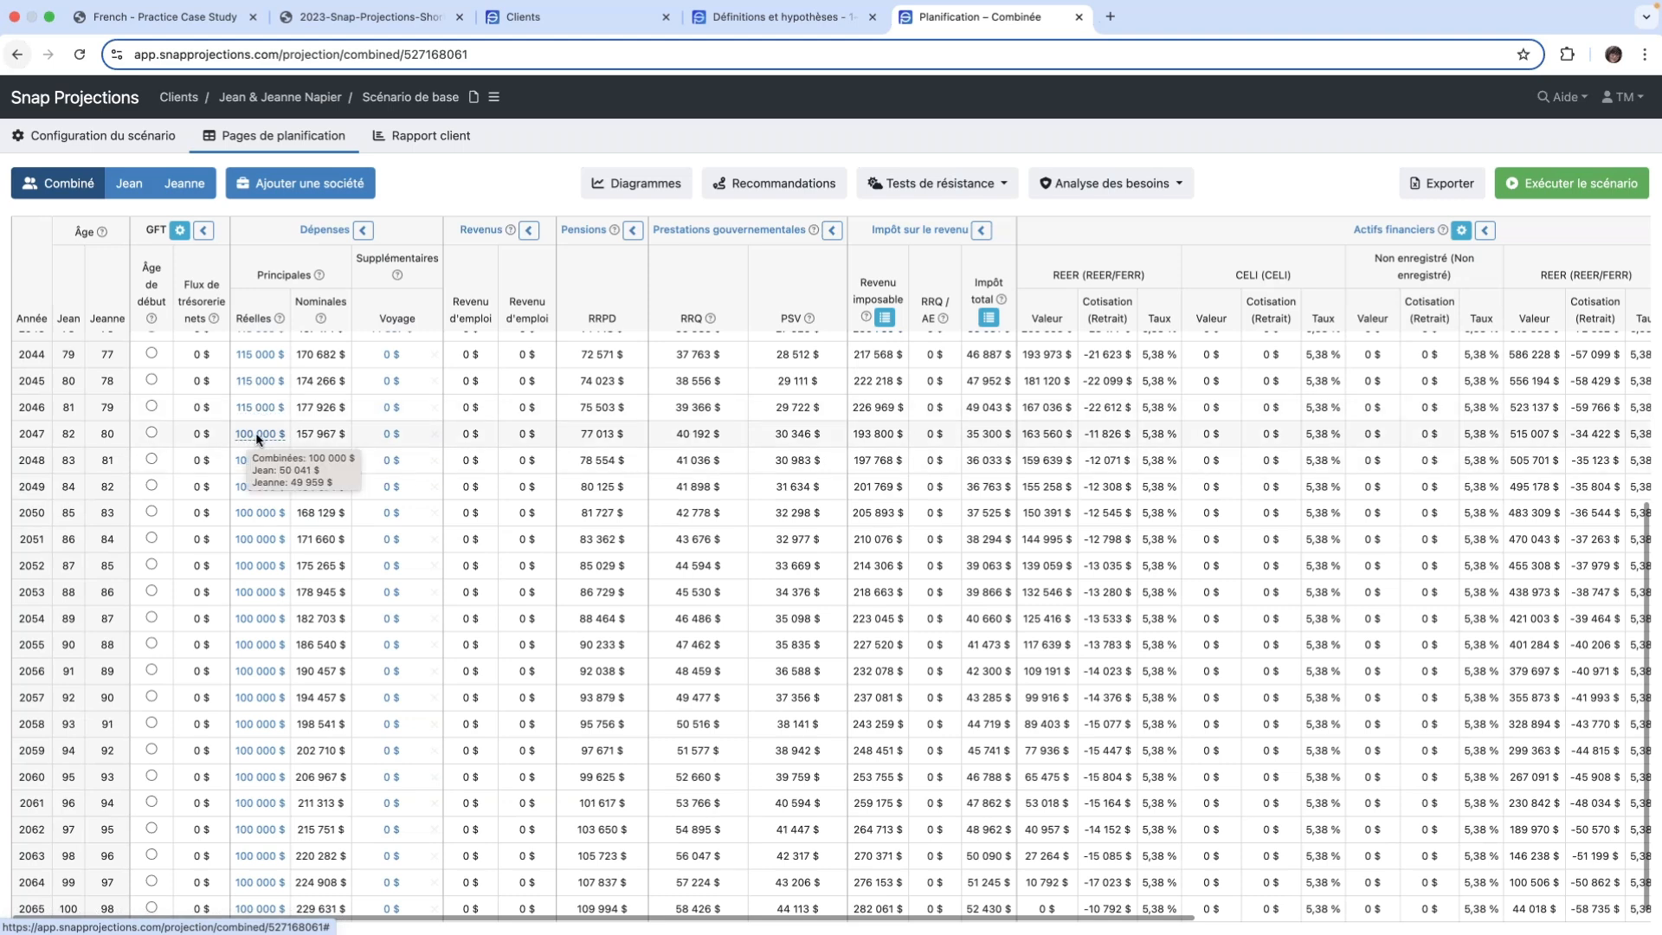
mouse_move(256, 386)
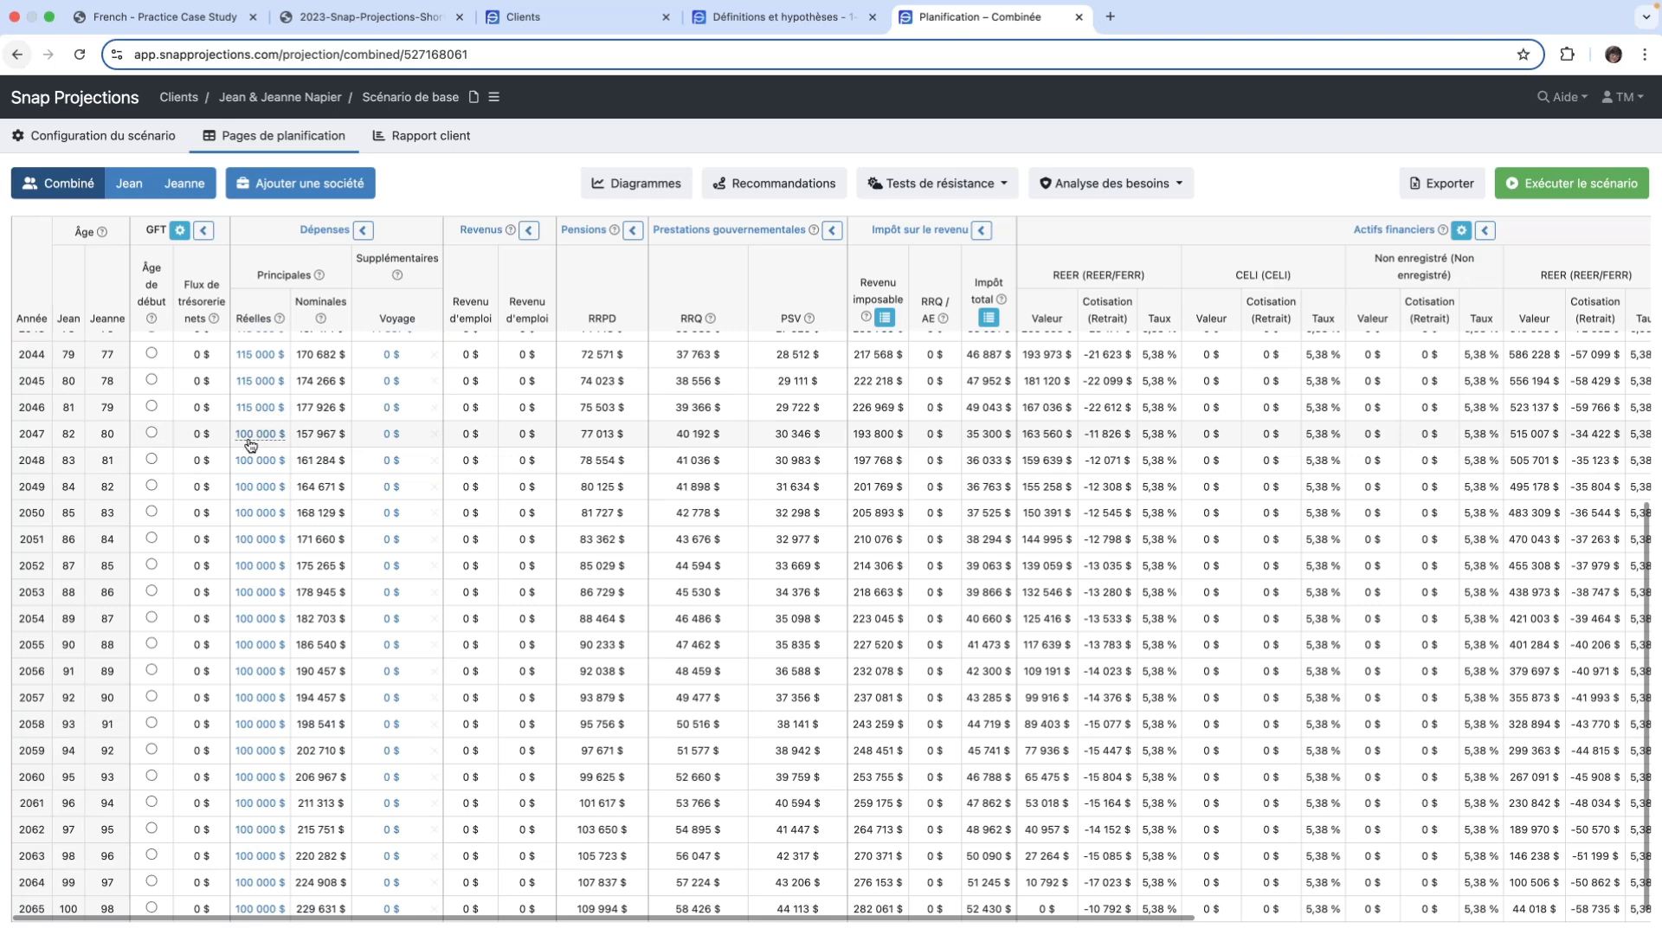
- Set the real main expenses (Dépenses principales) to 115 000 $ from 2047, copied through age 100, and rerun the scenario
left_click(249, 441)
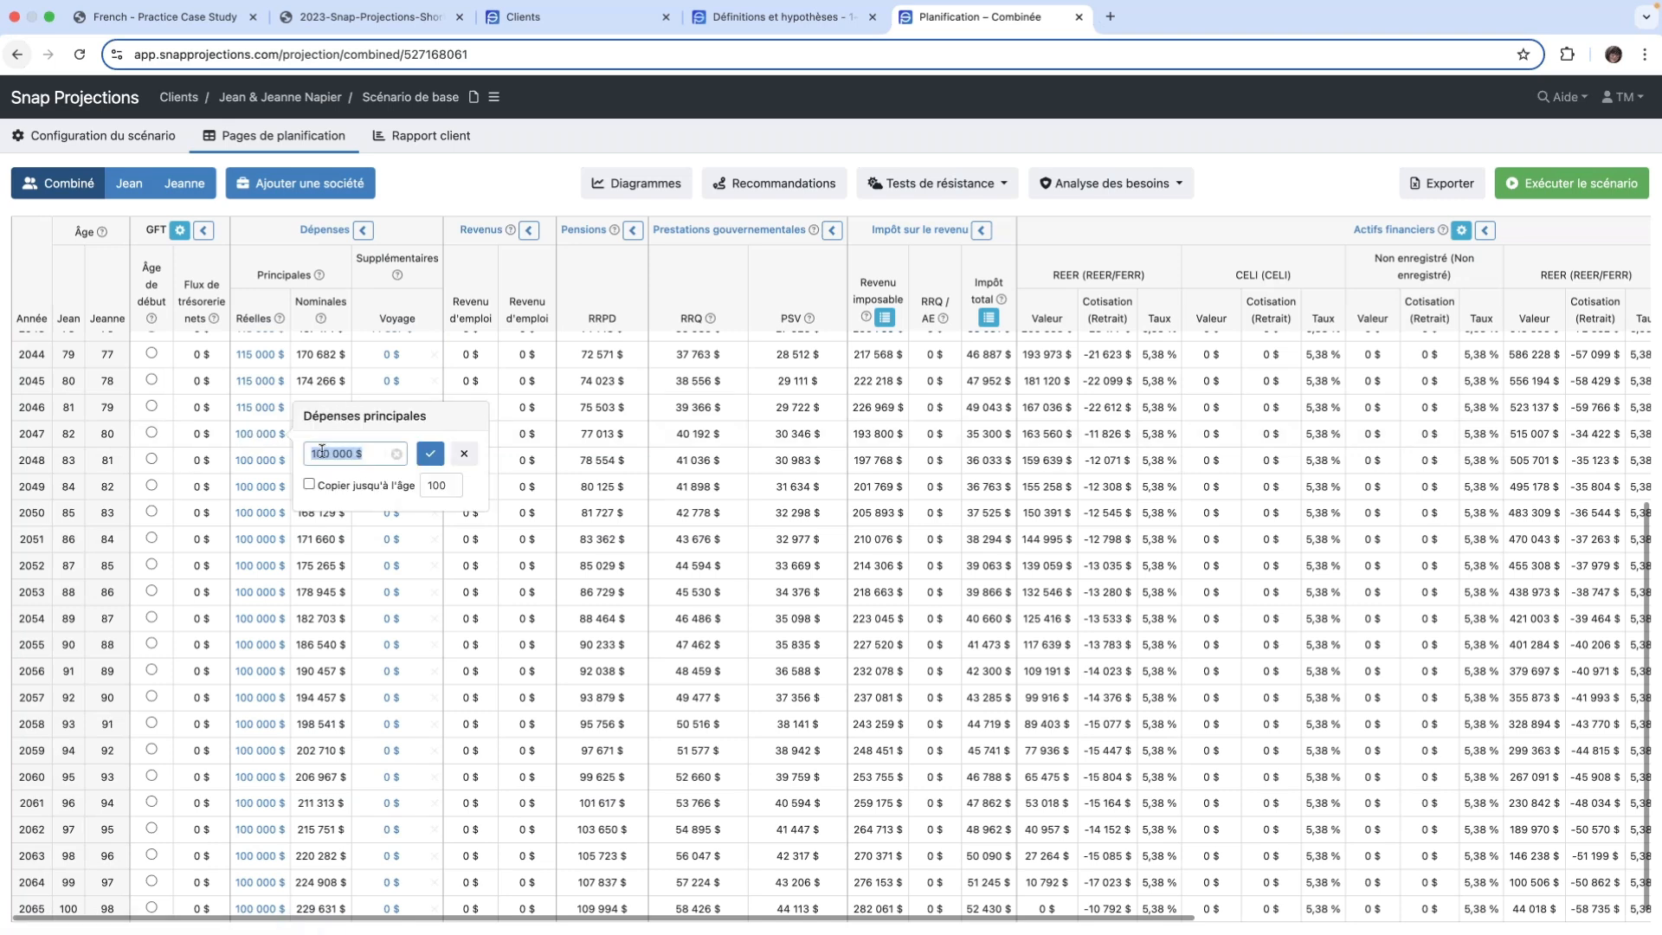
type("115000")
left_click(310, 486)
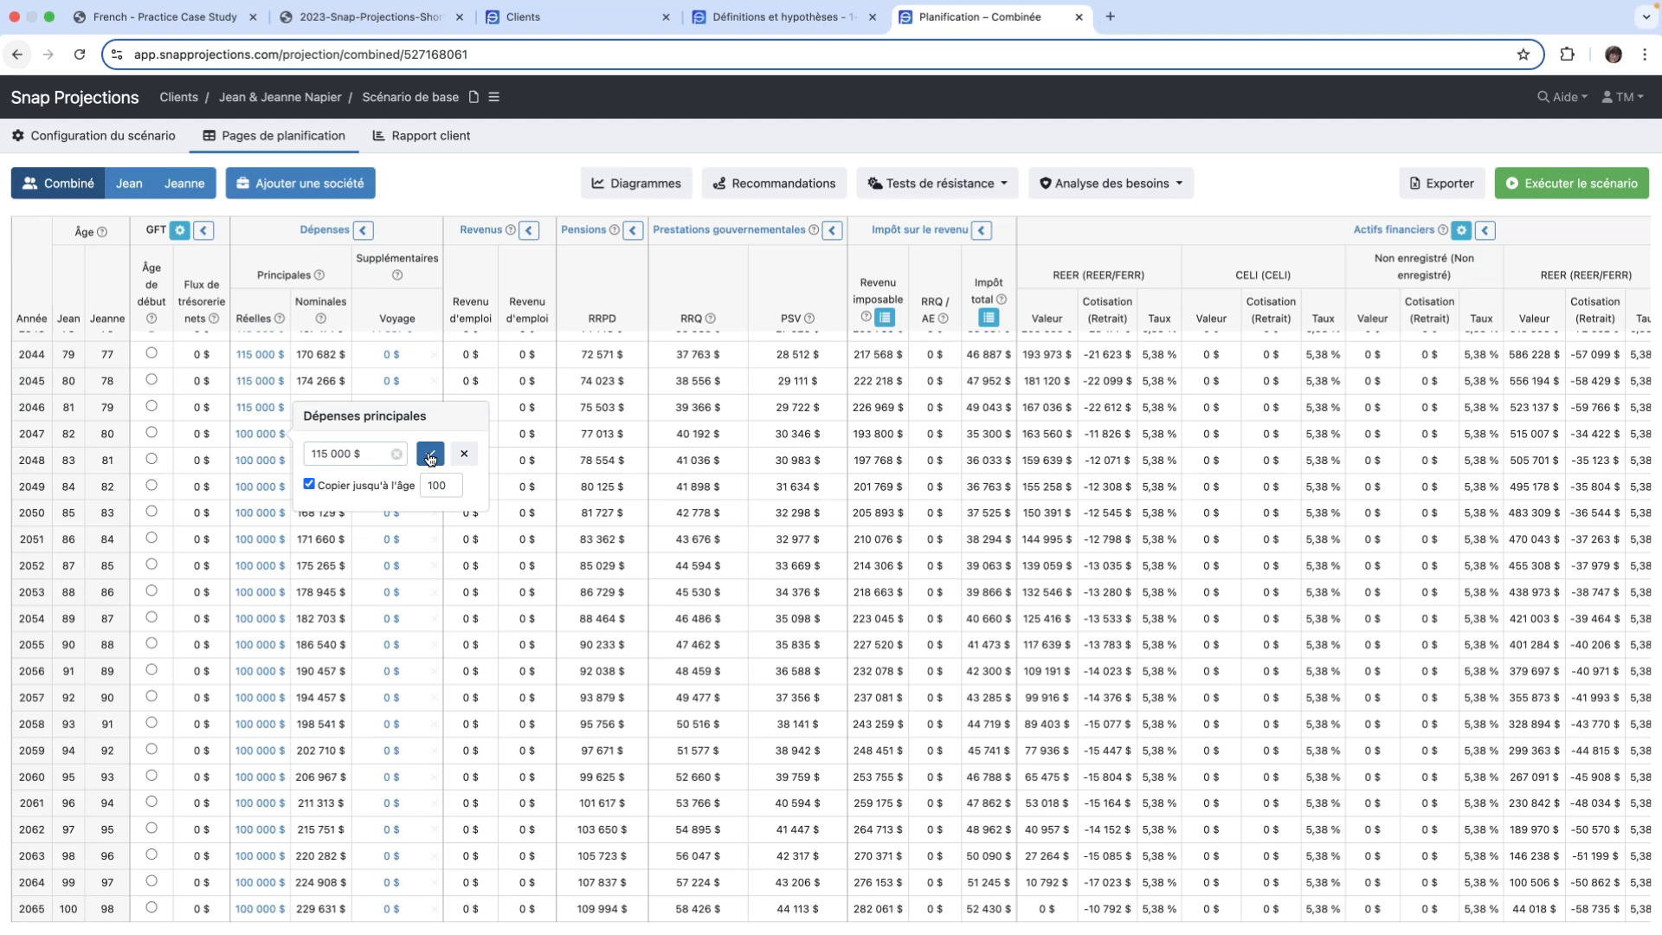
left_click(430, 455)
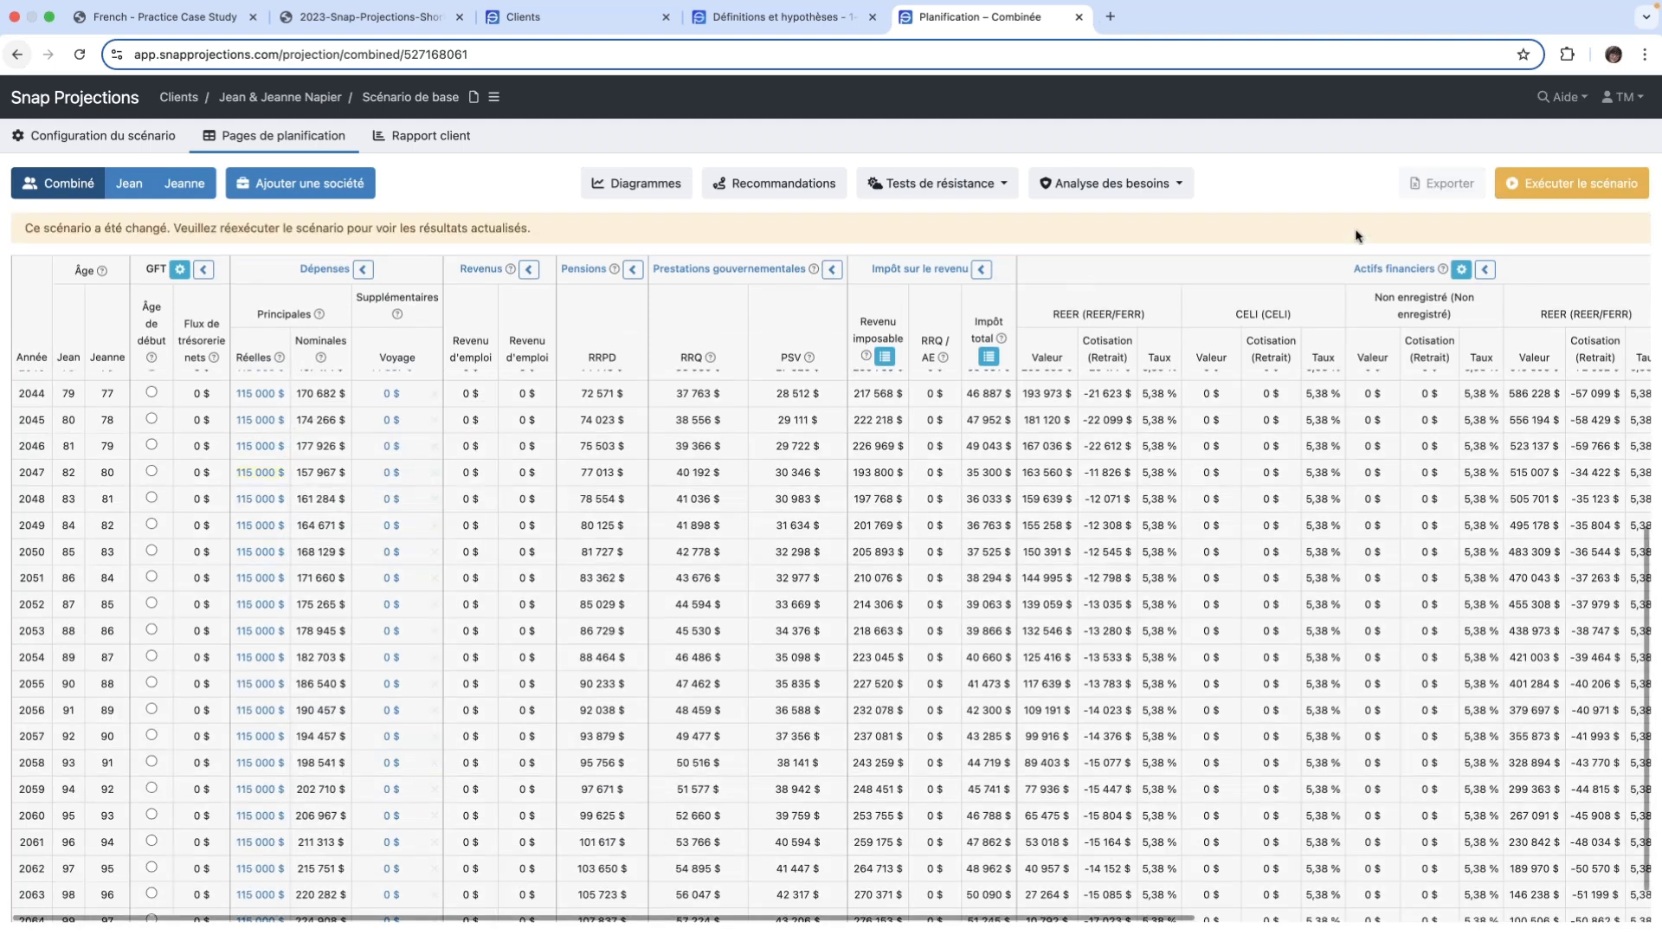
left_click(1593, 185)
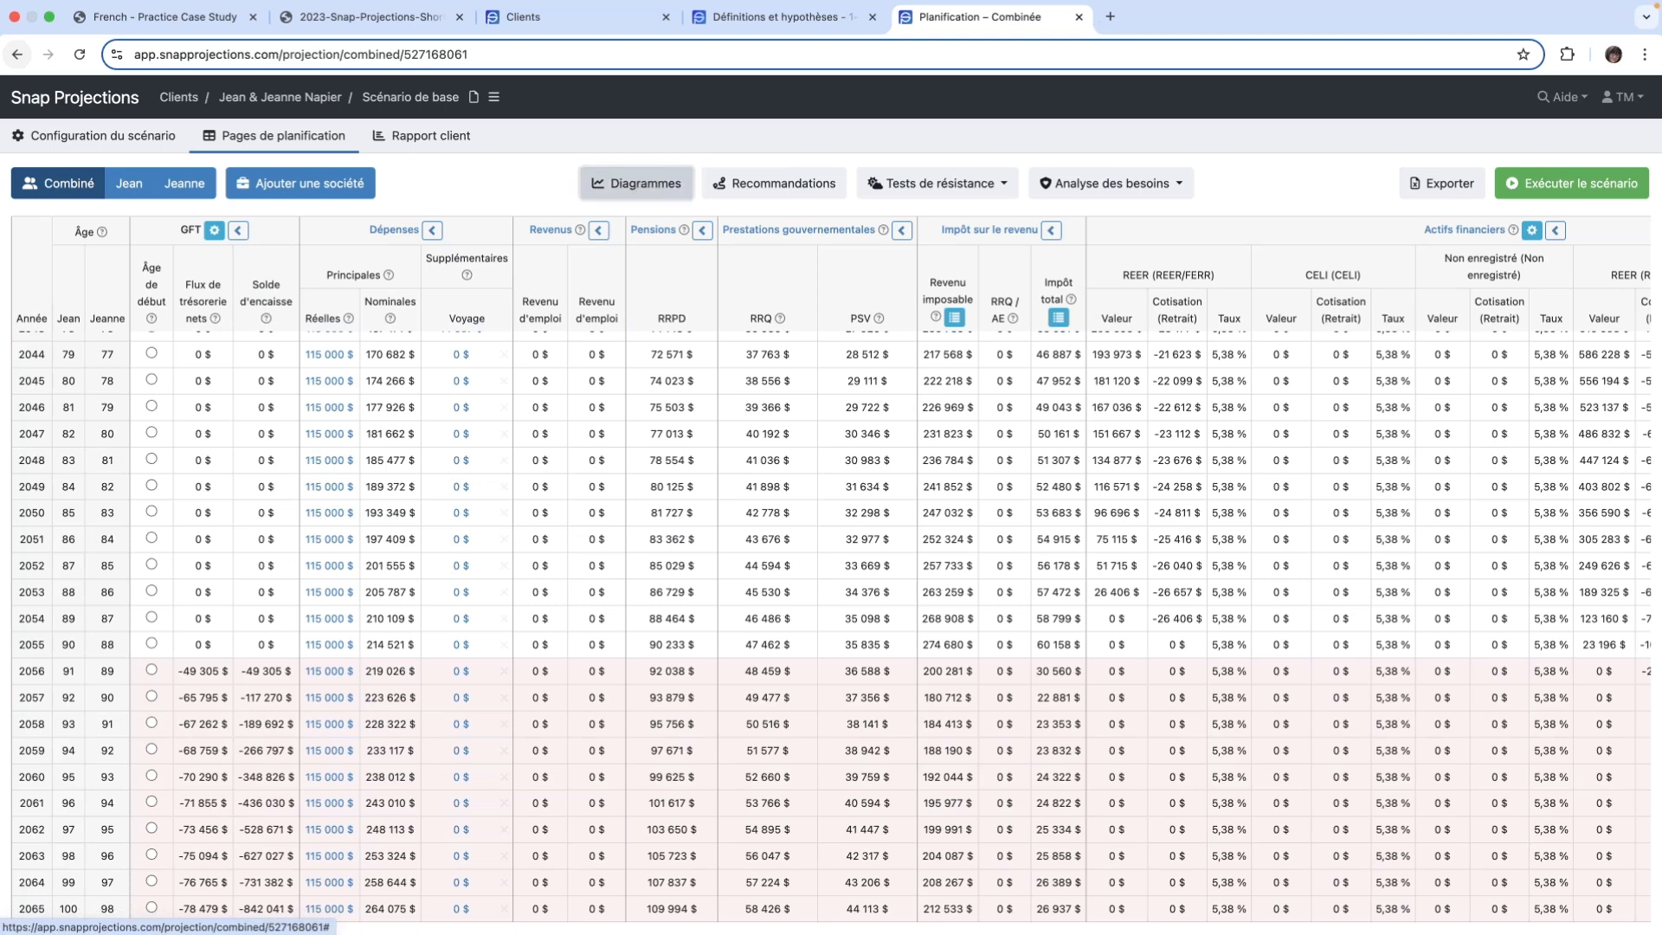
- Open the diagrams and examine the combined cash outflow chart against total inflows around 2055
left_click(640, 188)
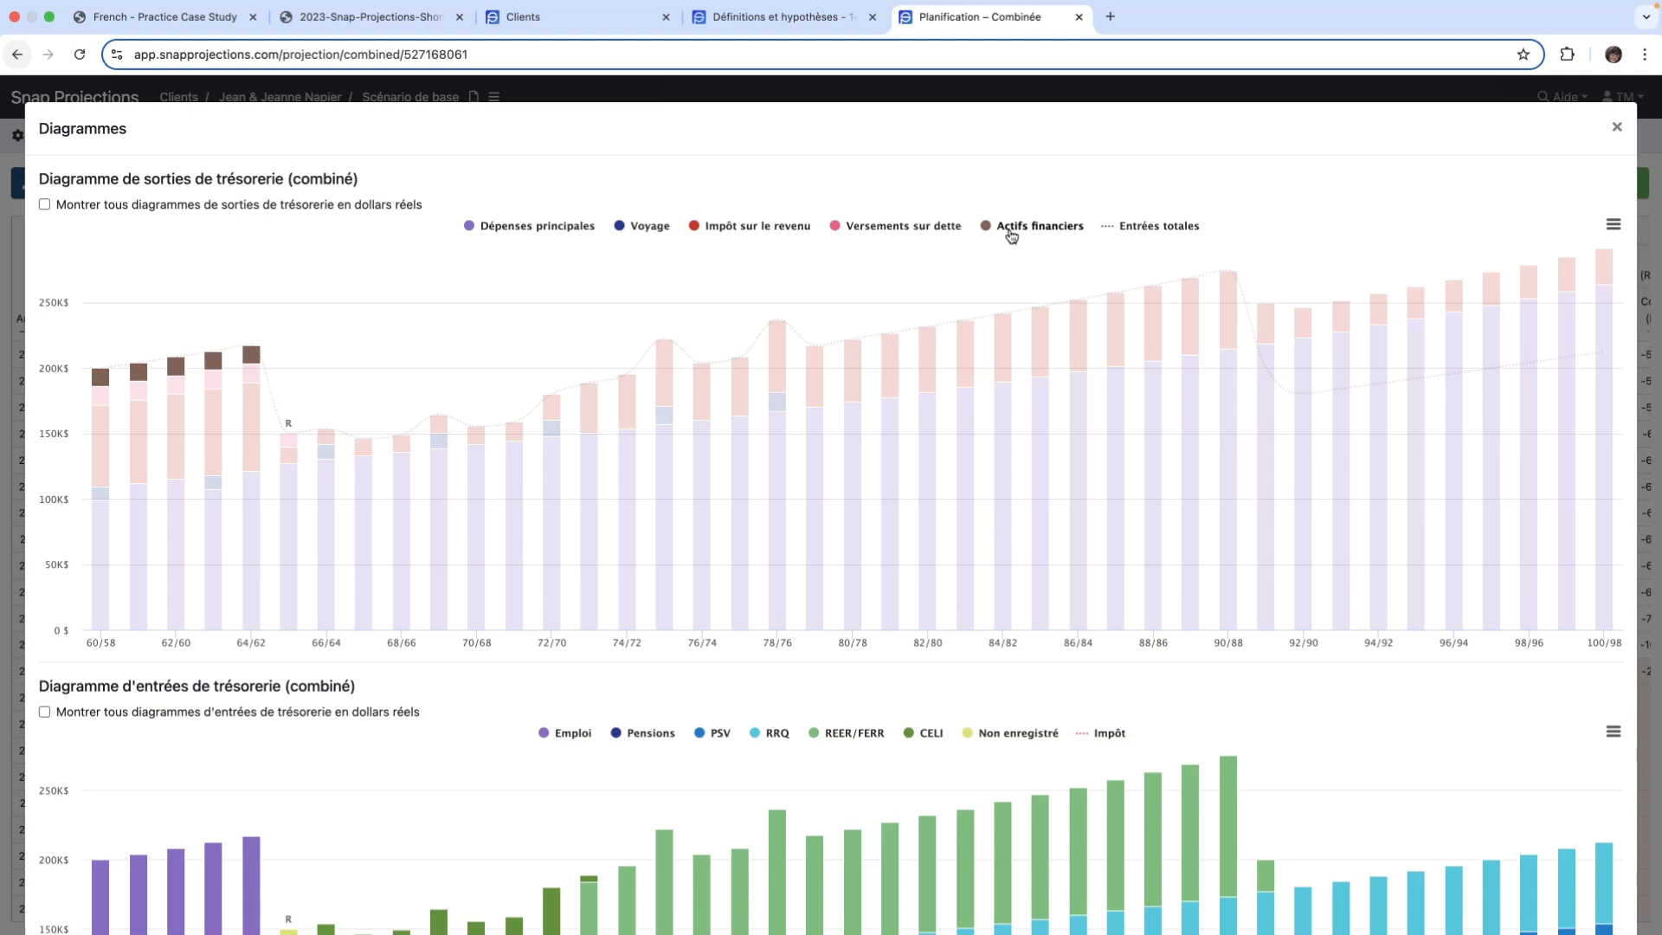
scroll(1011, 235, "down", 1)
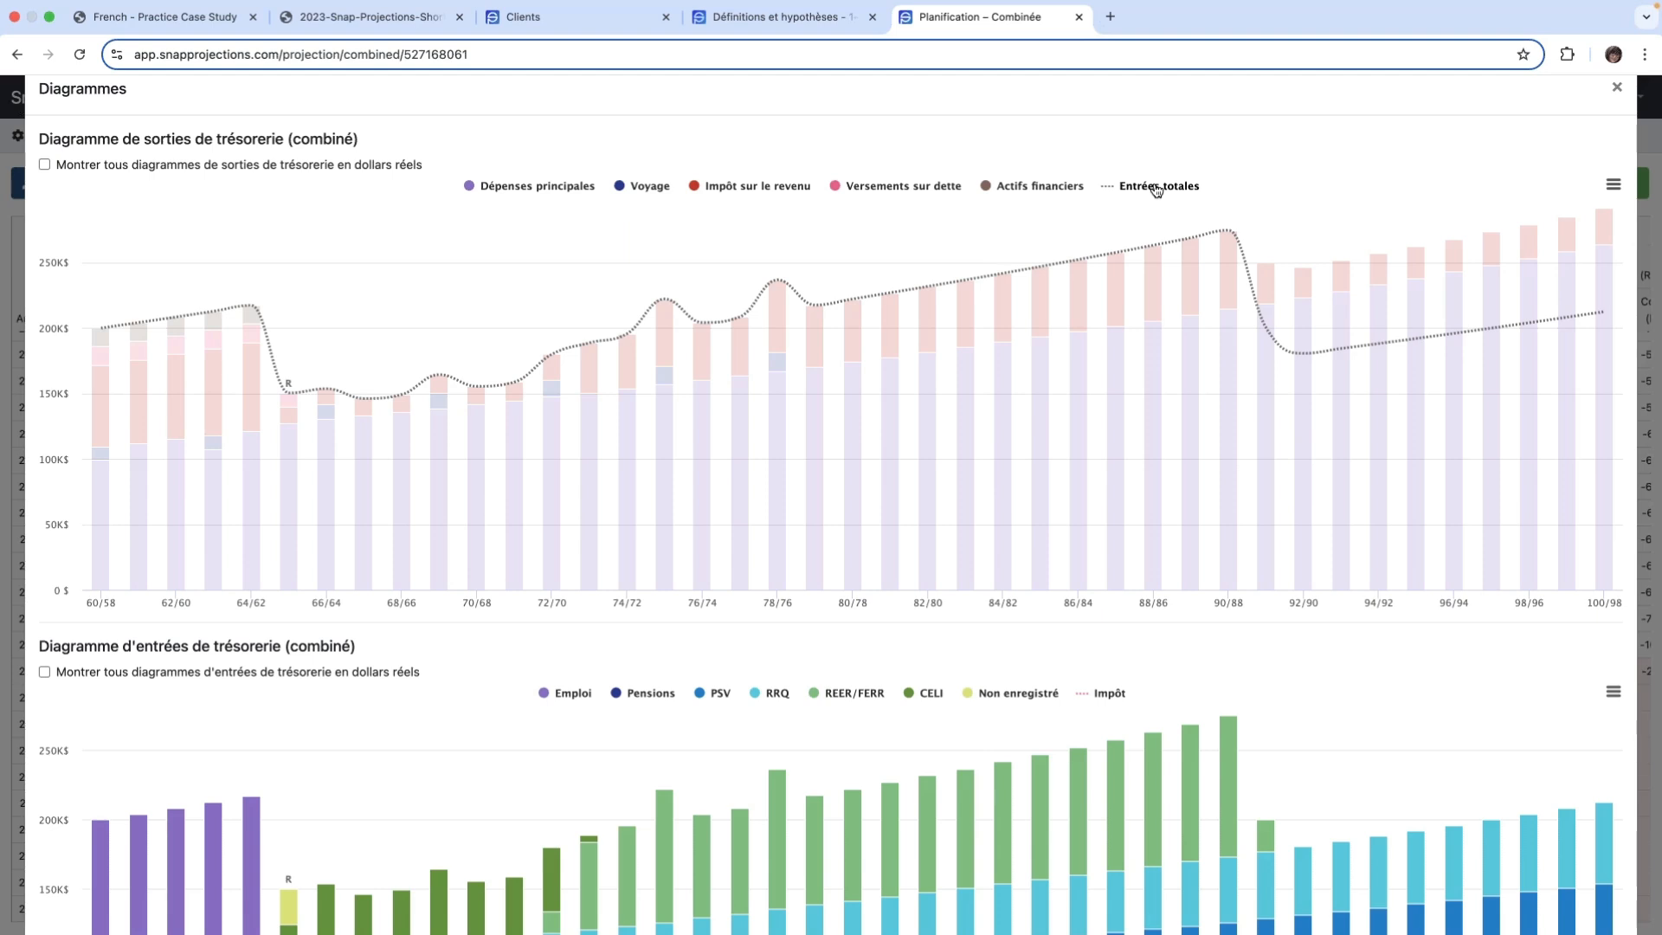
mouse_move(1256, 221)
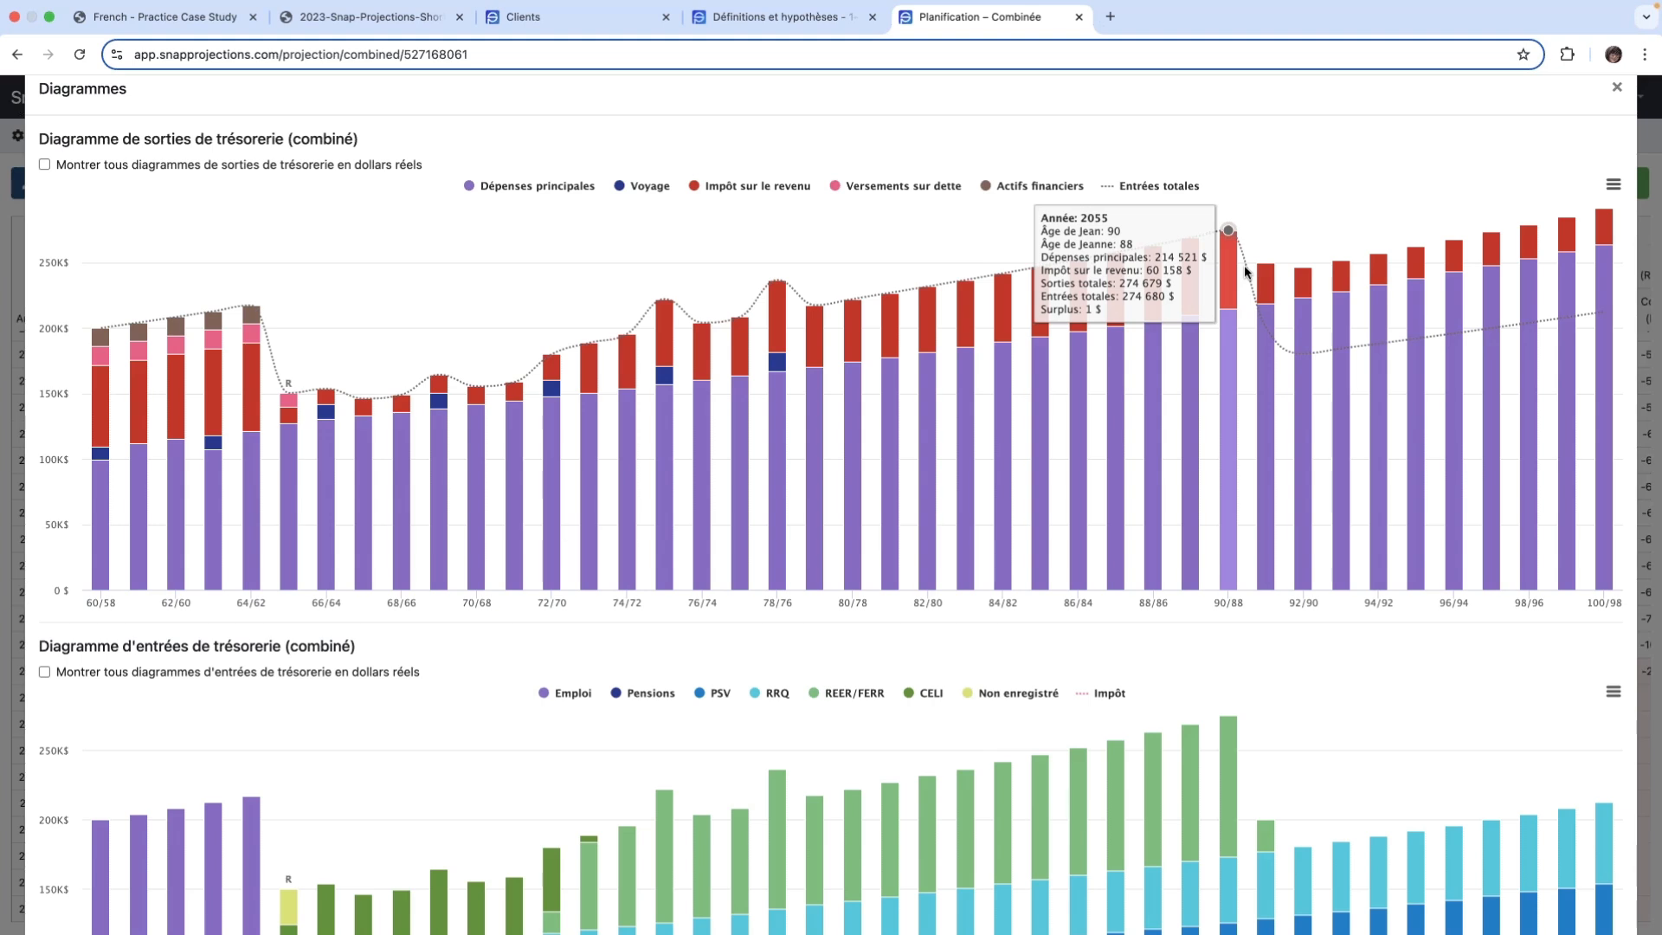
mouse_move(1266, 293)
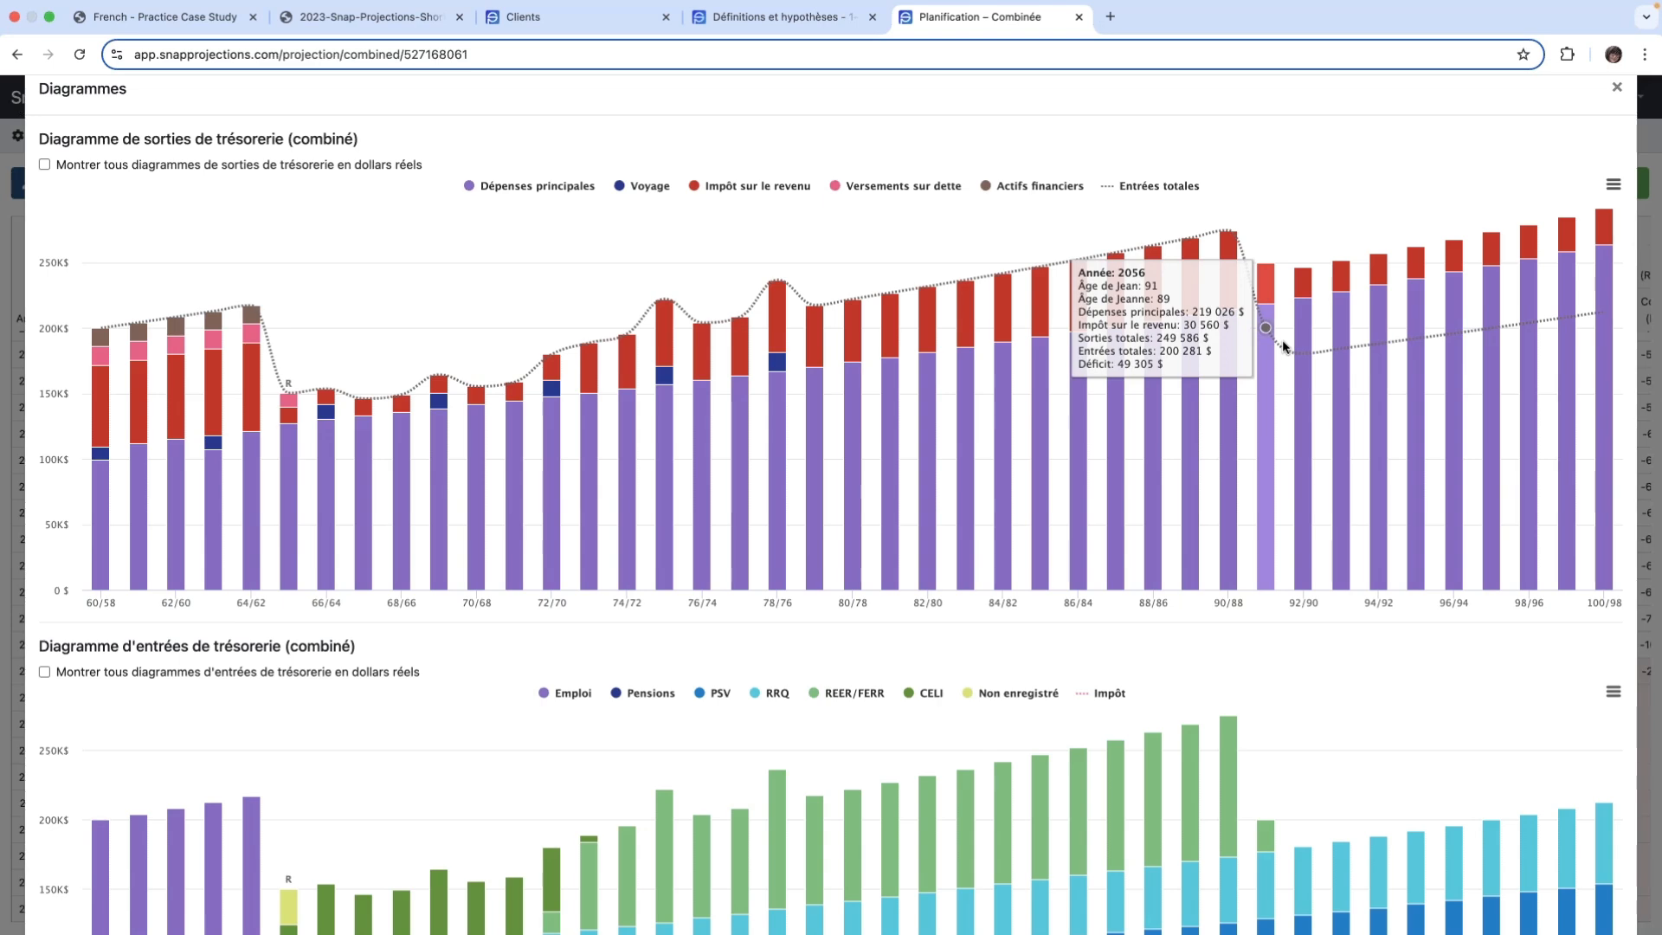
- View the combined cash outflow chart in full screen, return to the normal view and close the diagrams
left_click(1609, 187)
left_click(1579, 210)
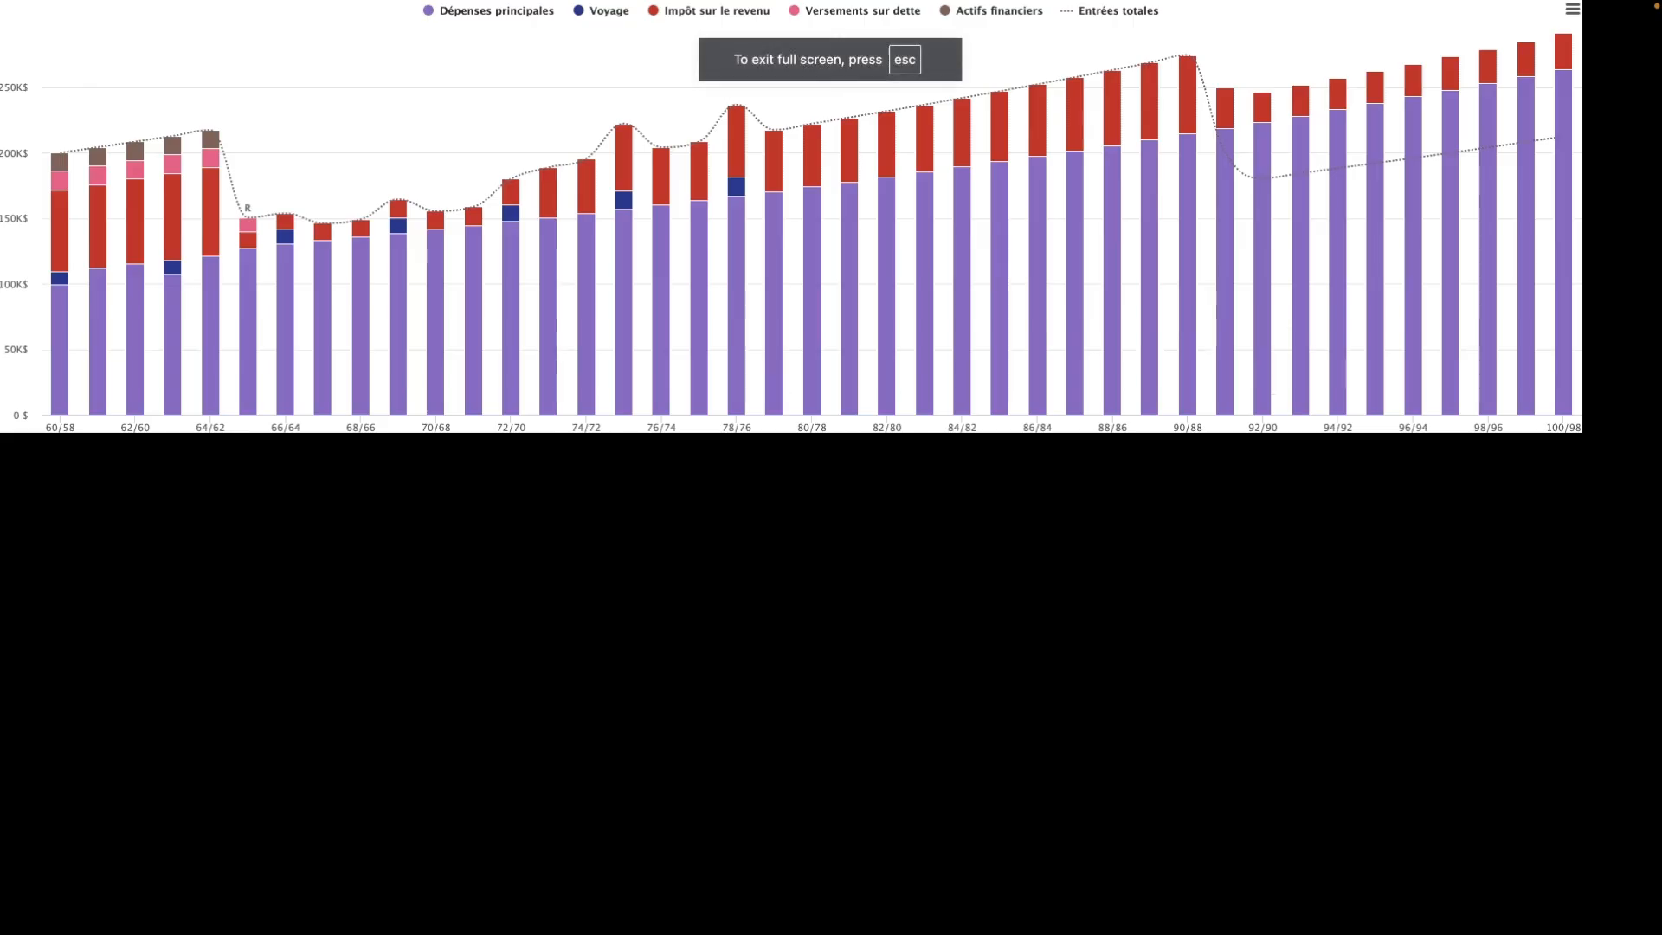
left_click(1570, 11)
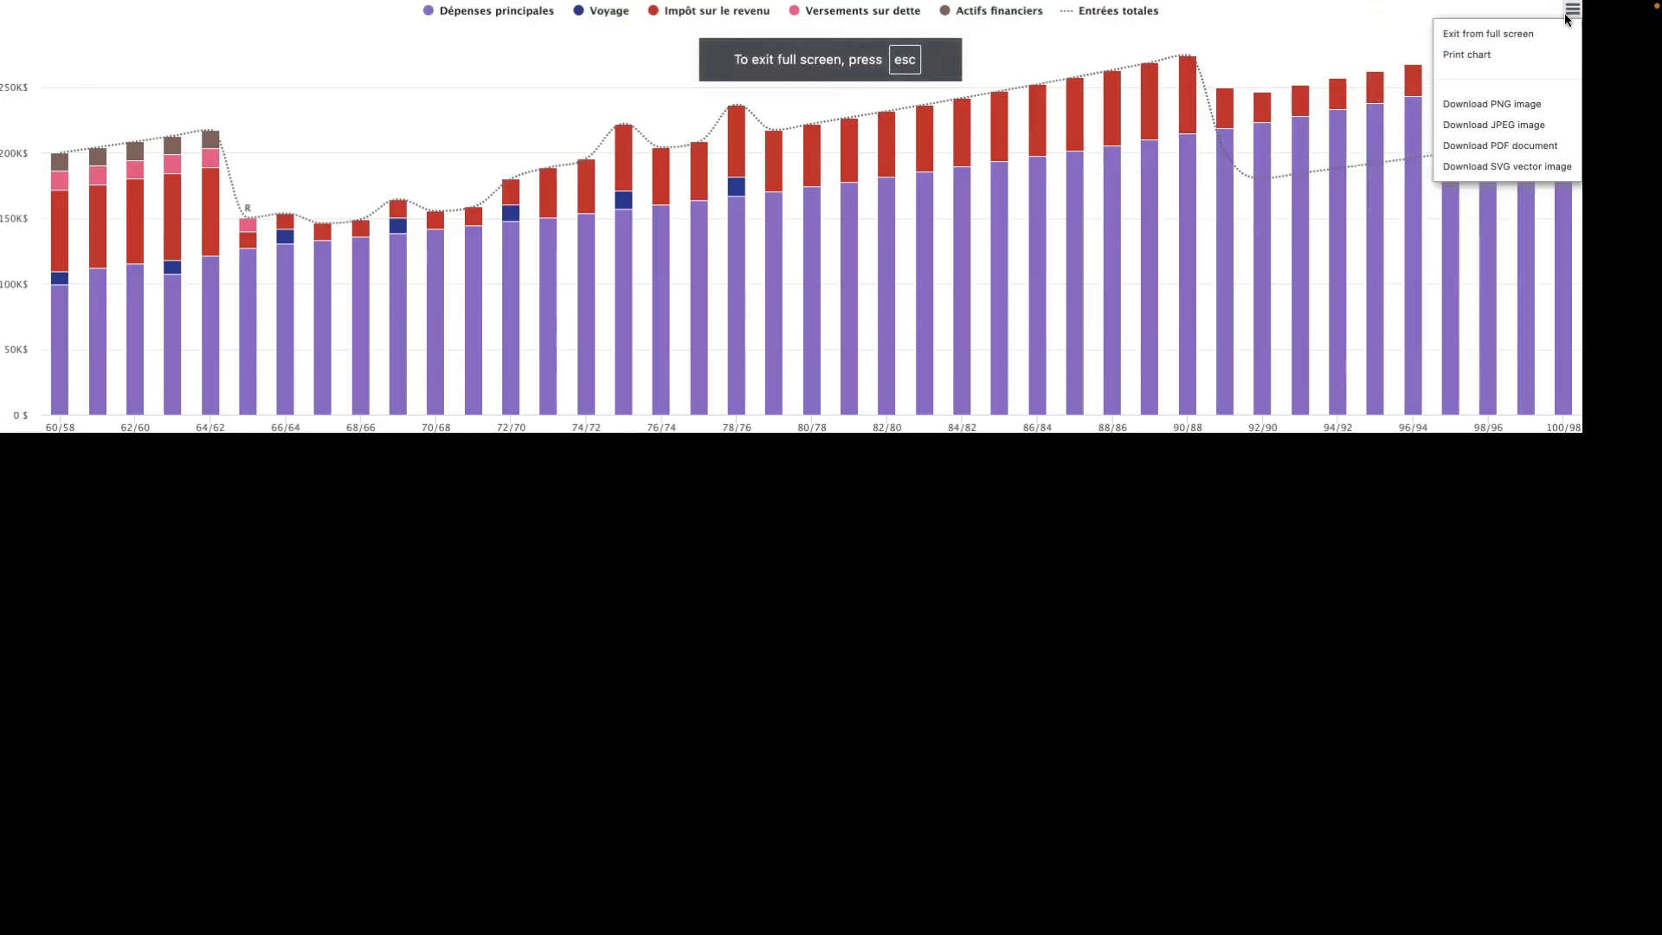
left_click(1488, 35)
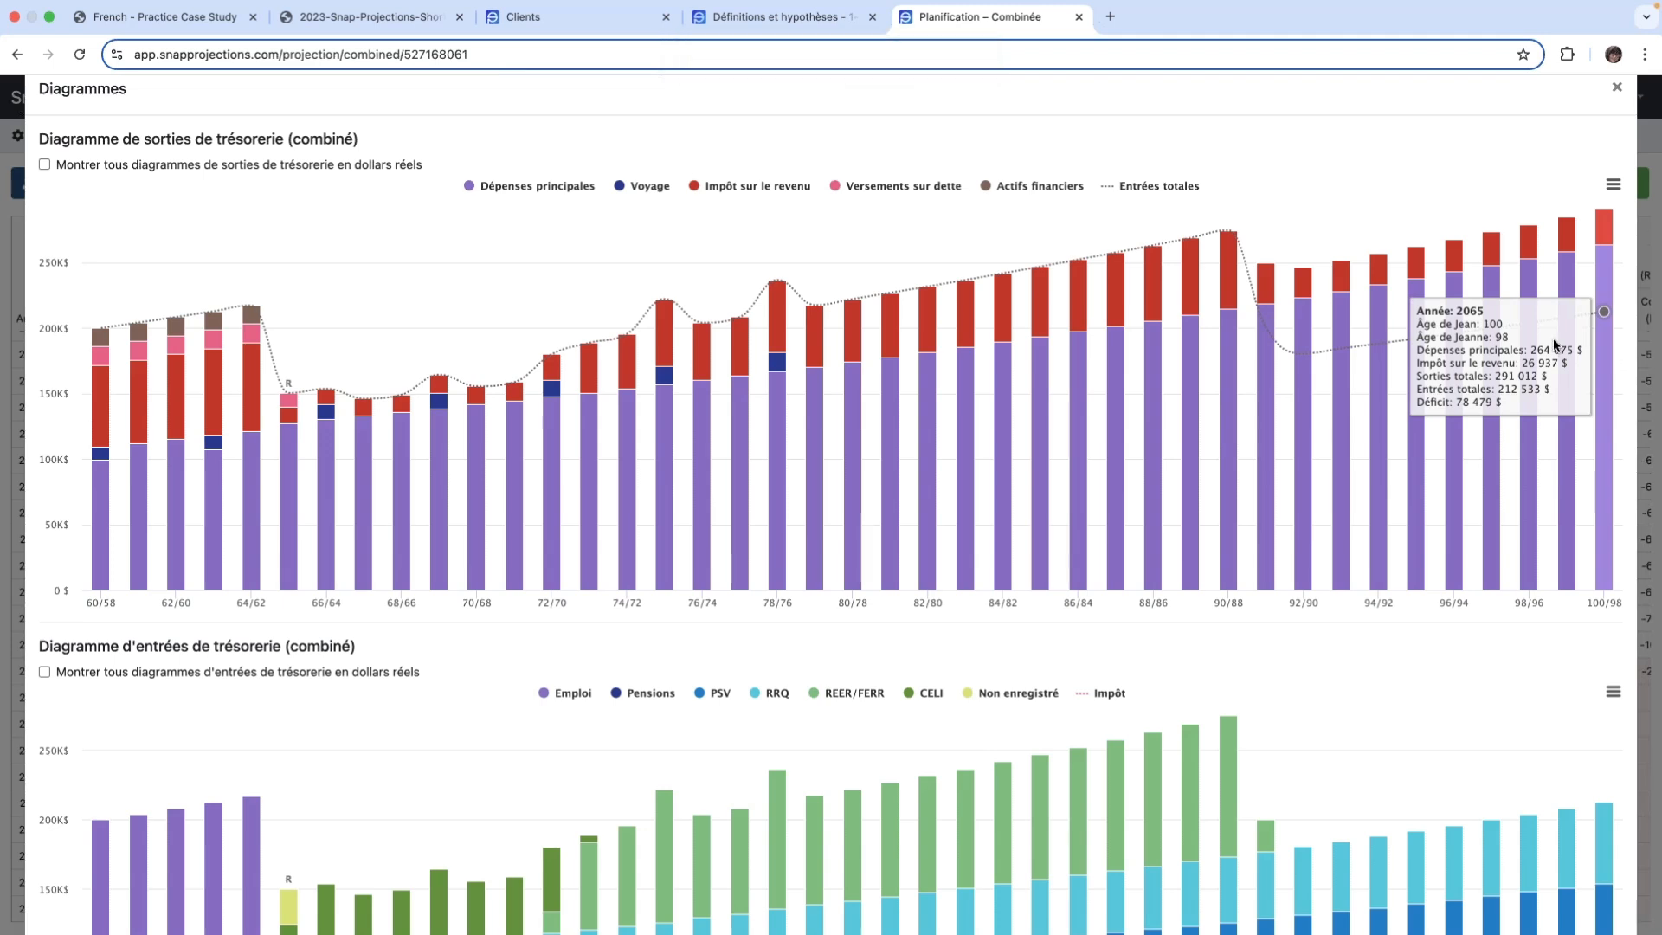
left_click(1611, 187)
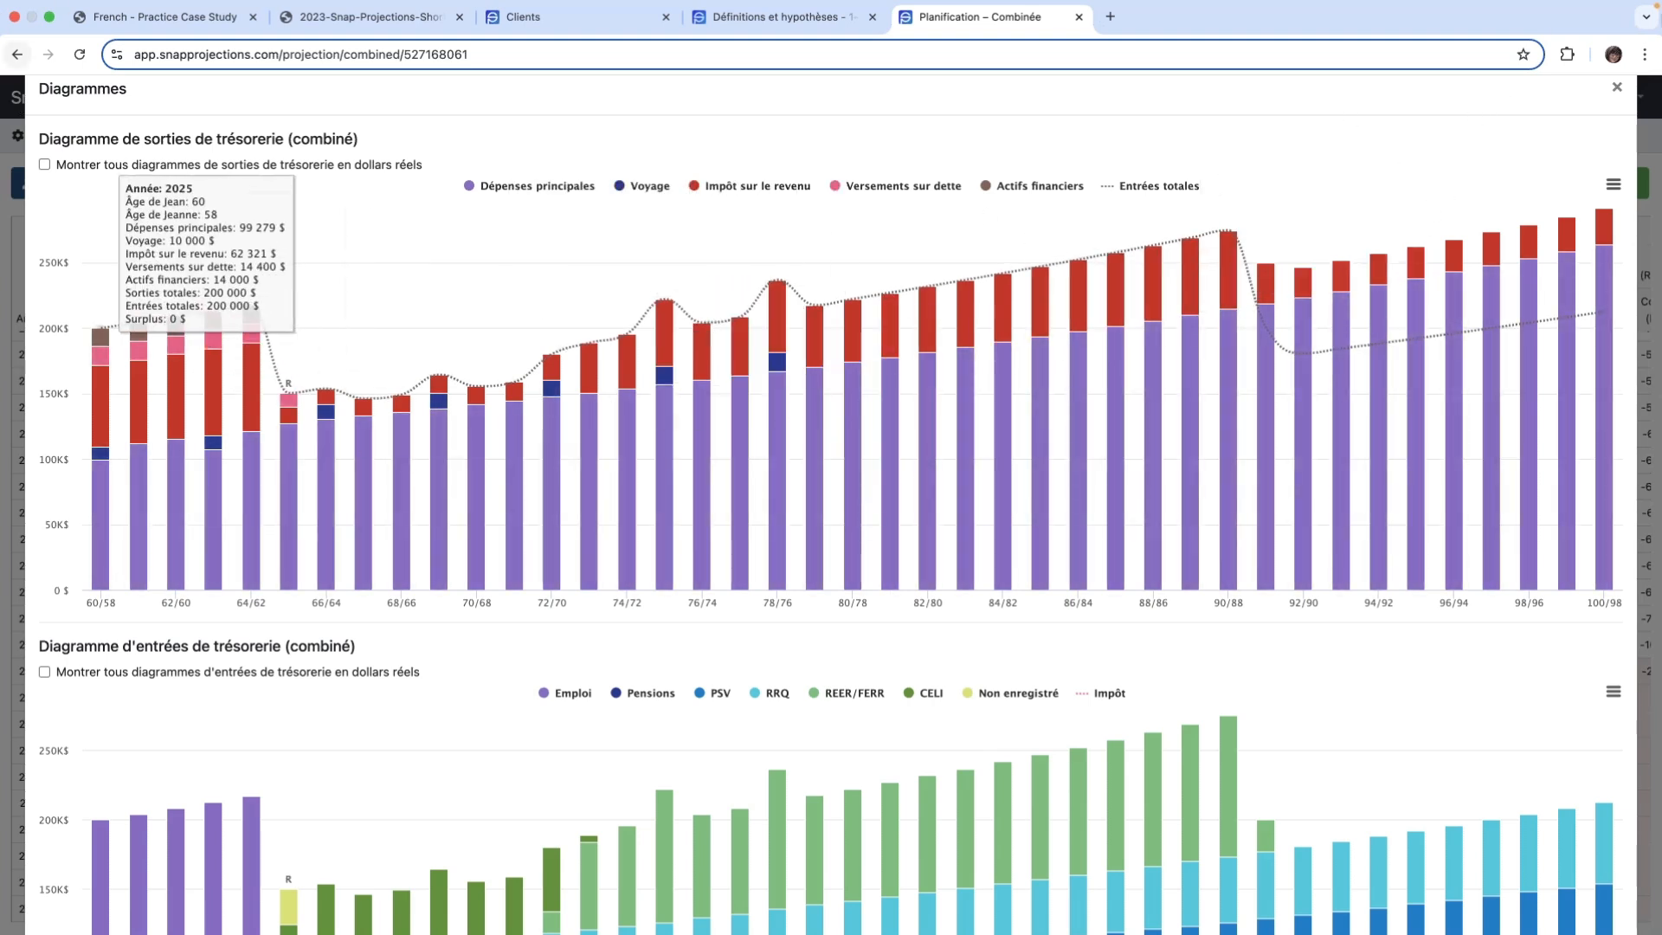
left_click(1616, 87)
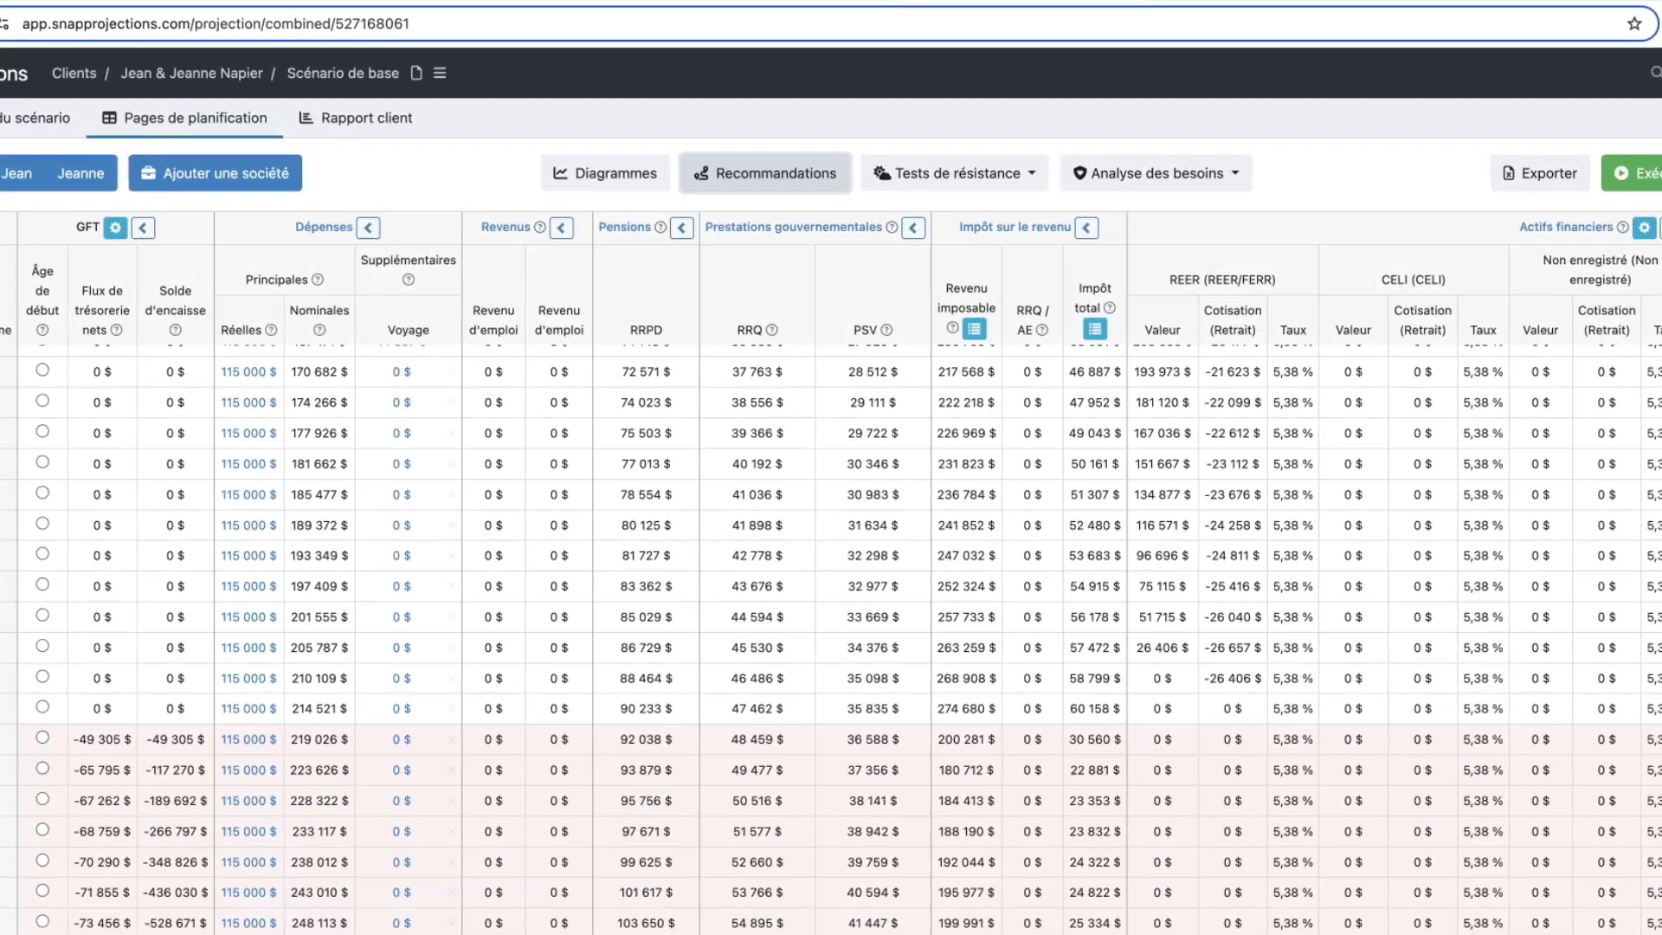
- Calculate the Dépenses soutenables recommendation and apply it to a copy of the scenario
left_click(765, 174)
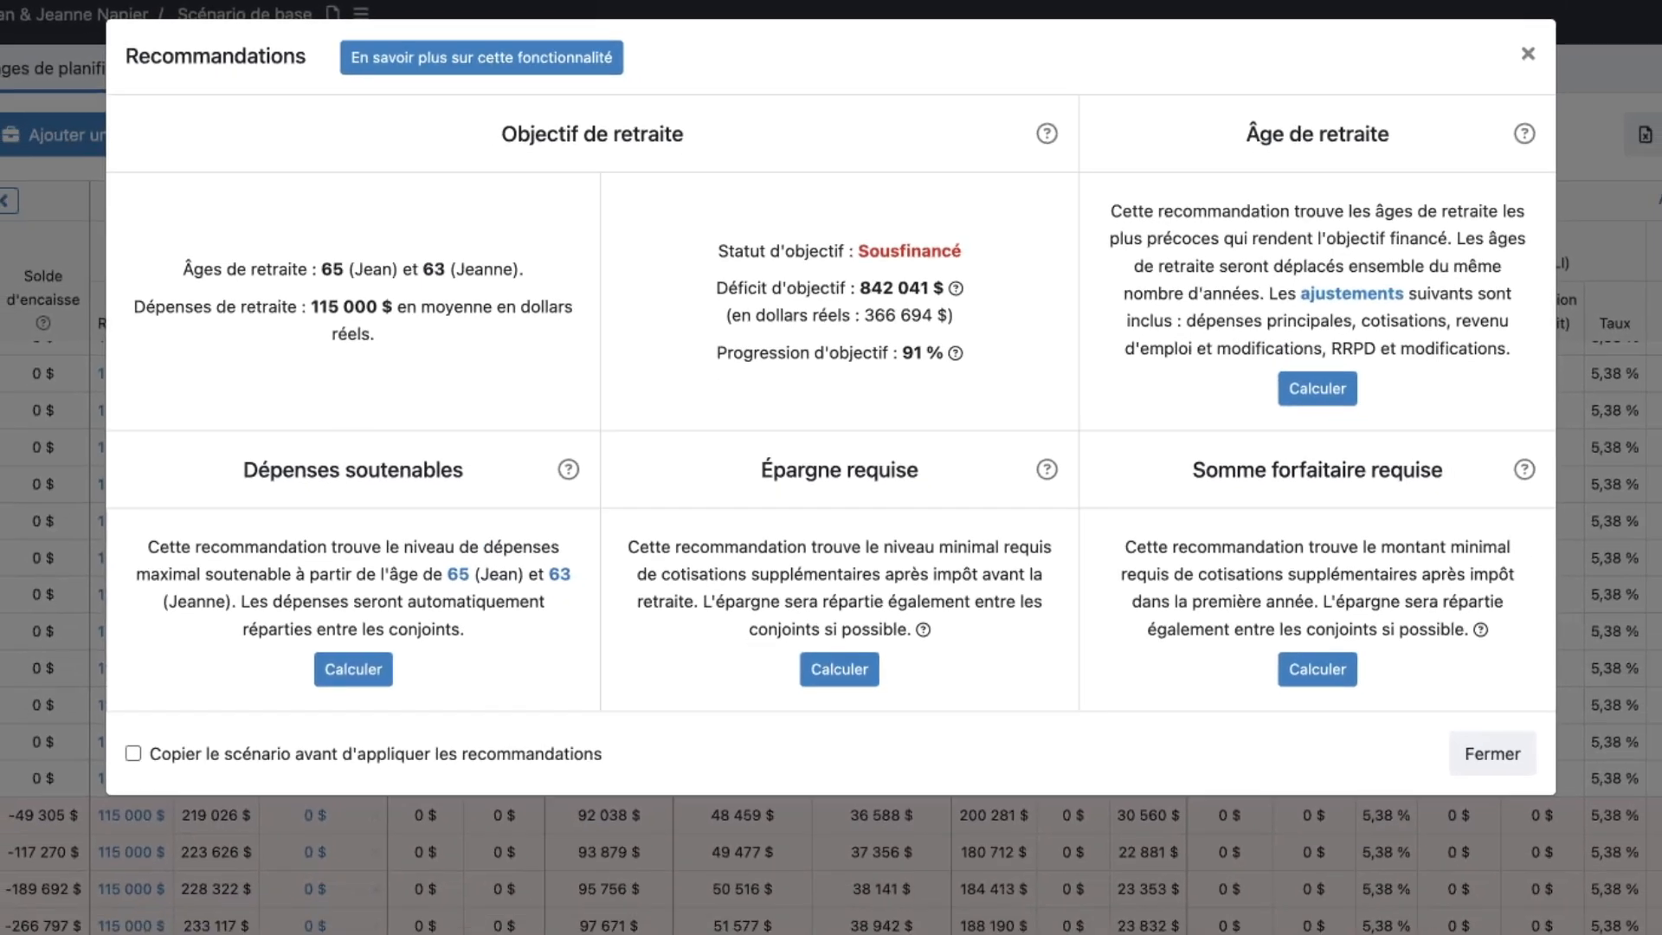
left_click(362, 651)
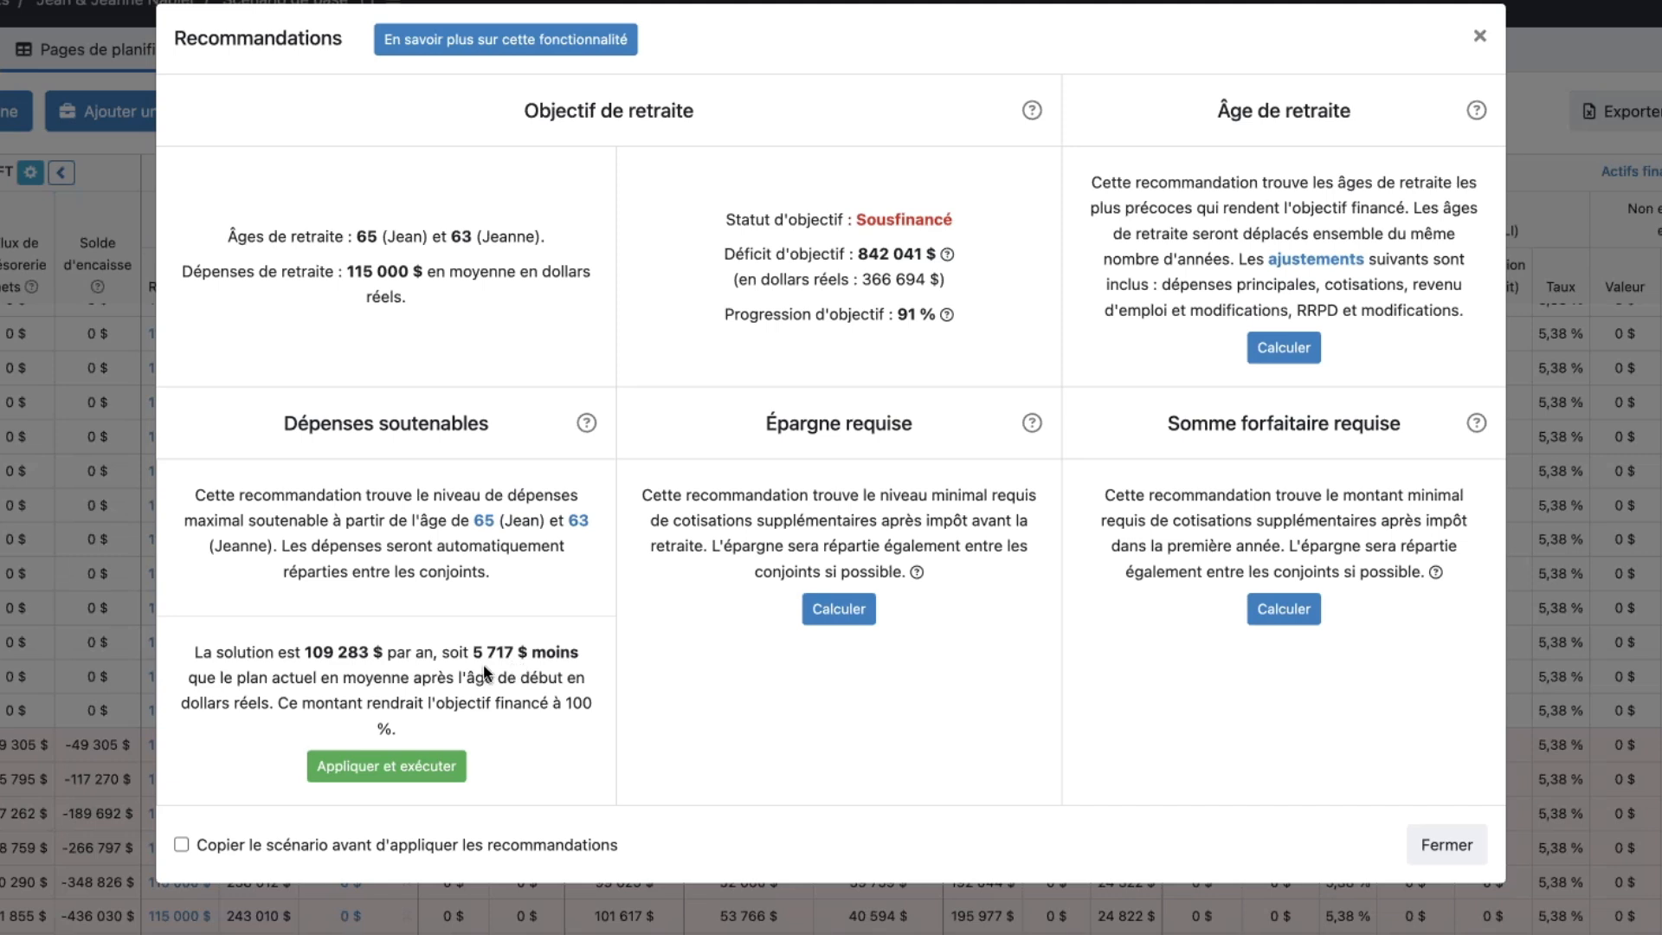
left_click(181, 846)
left_click(392, 773)
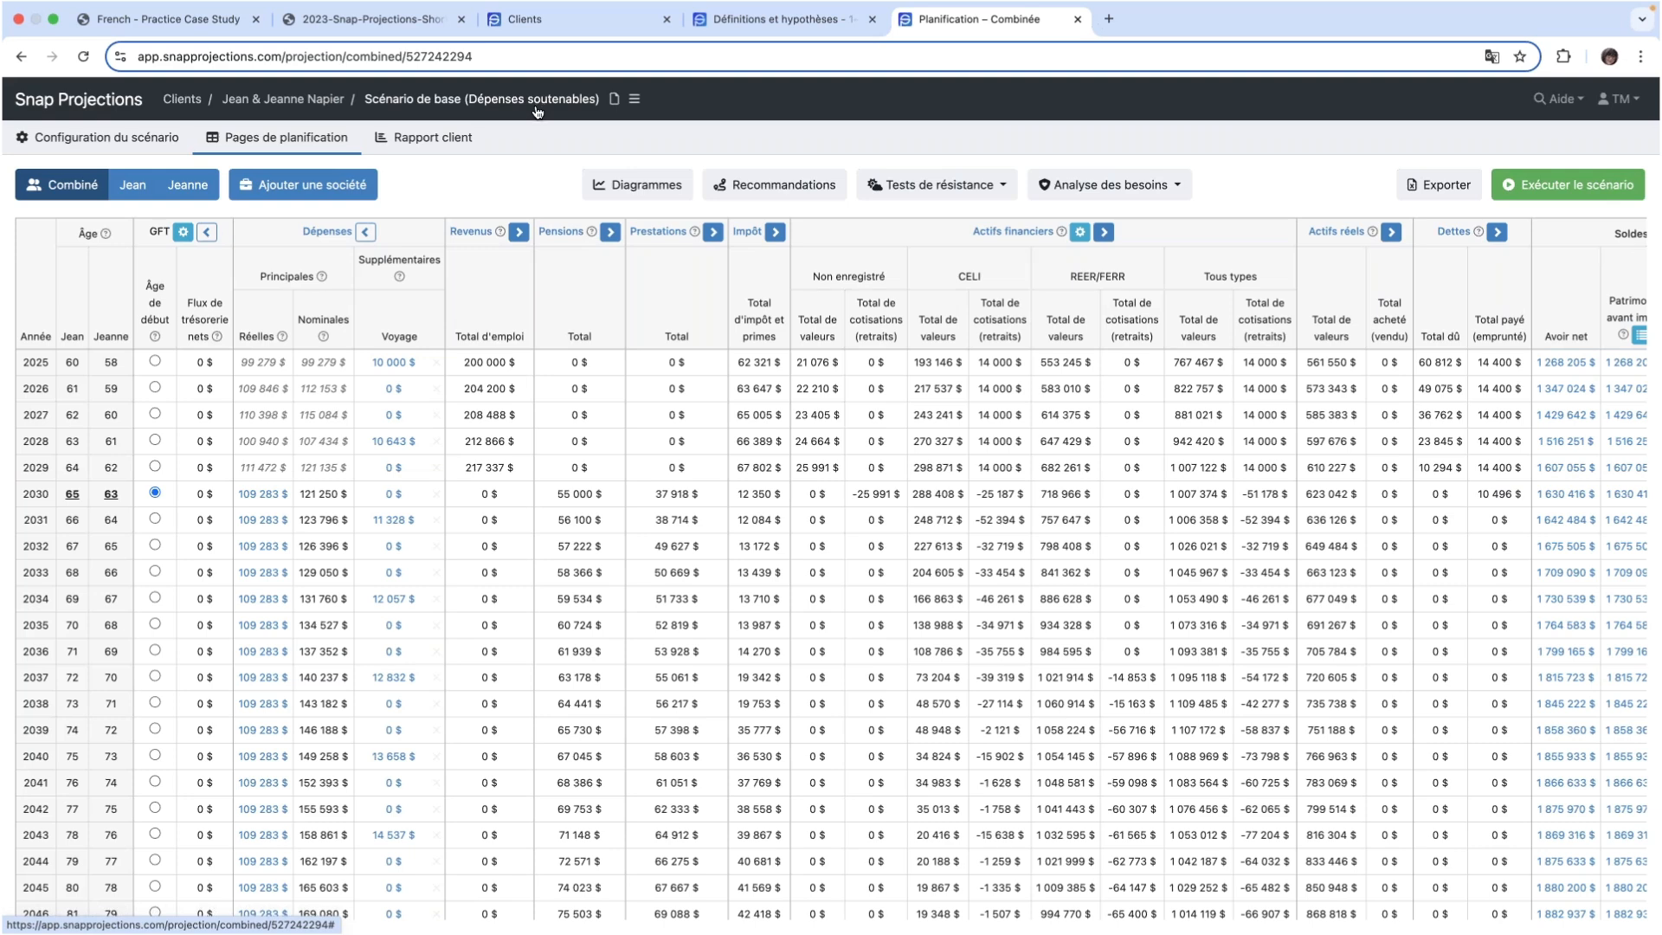
- Examine the main expenses and balances from 2025 to 2065 in the sustainable-expenses scenario, opening the 2065 real main expenses
scroll(427, 456, "down", 5)
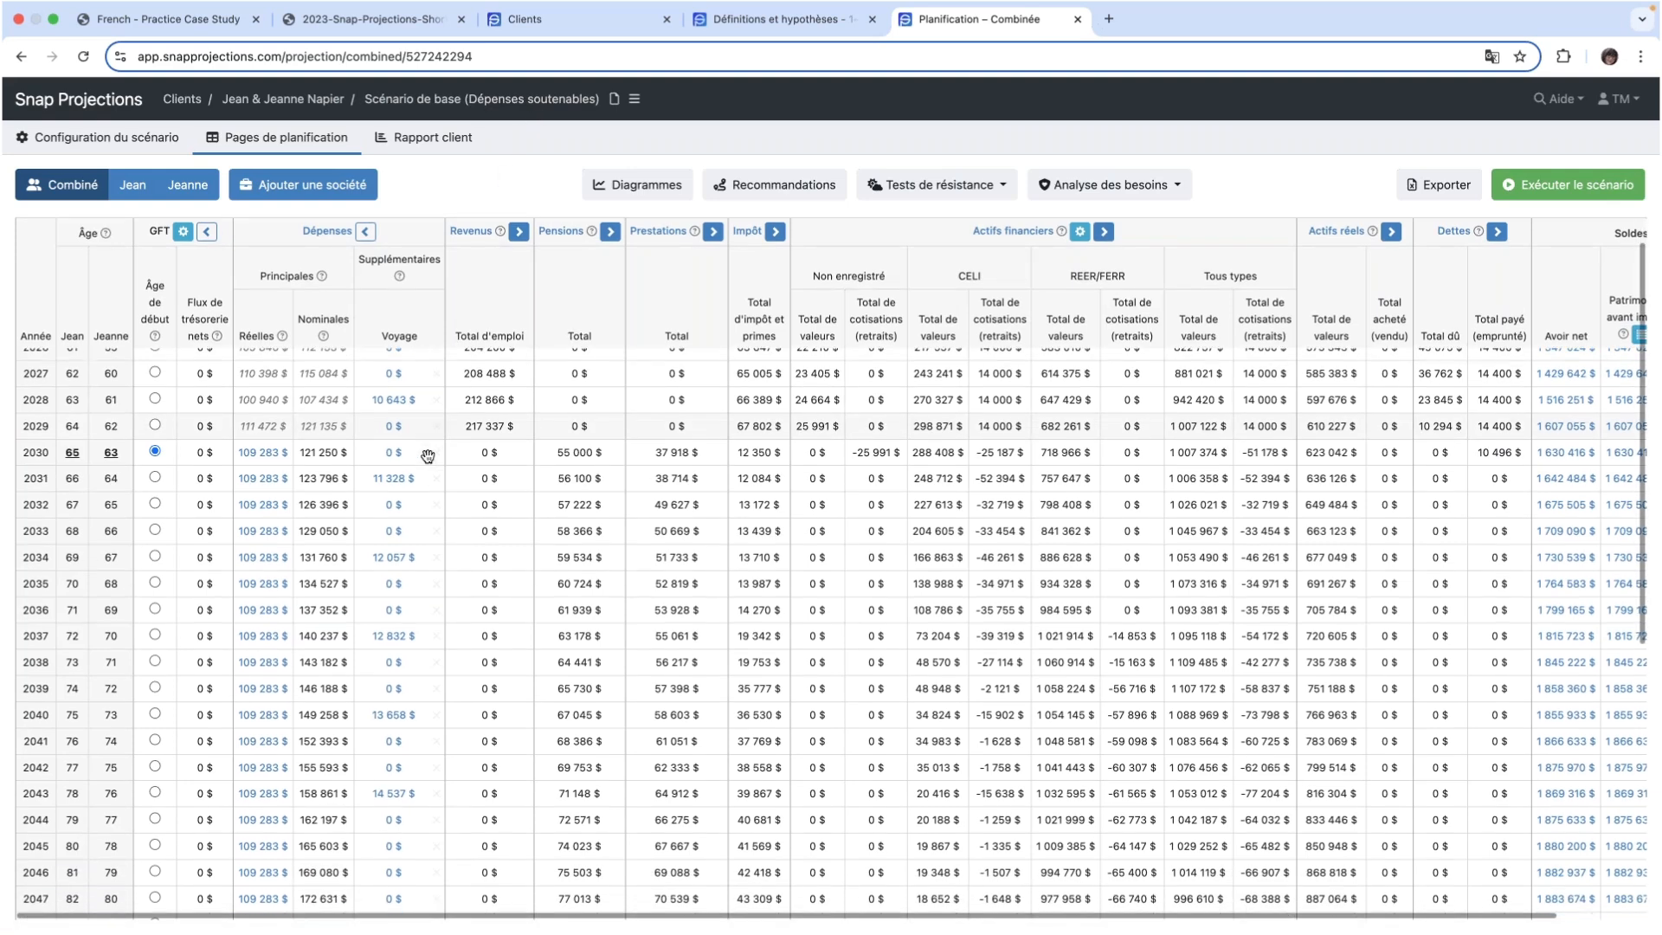
scroll(428, 457, "down", 1)
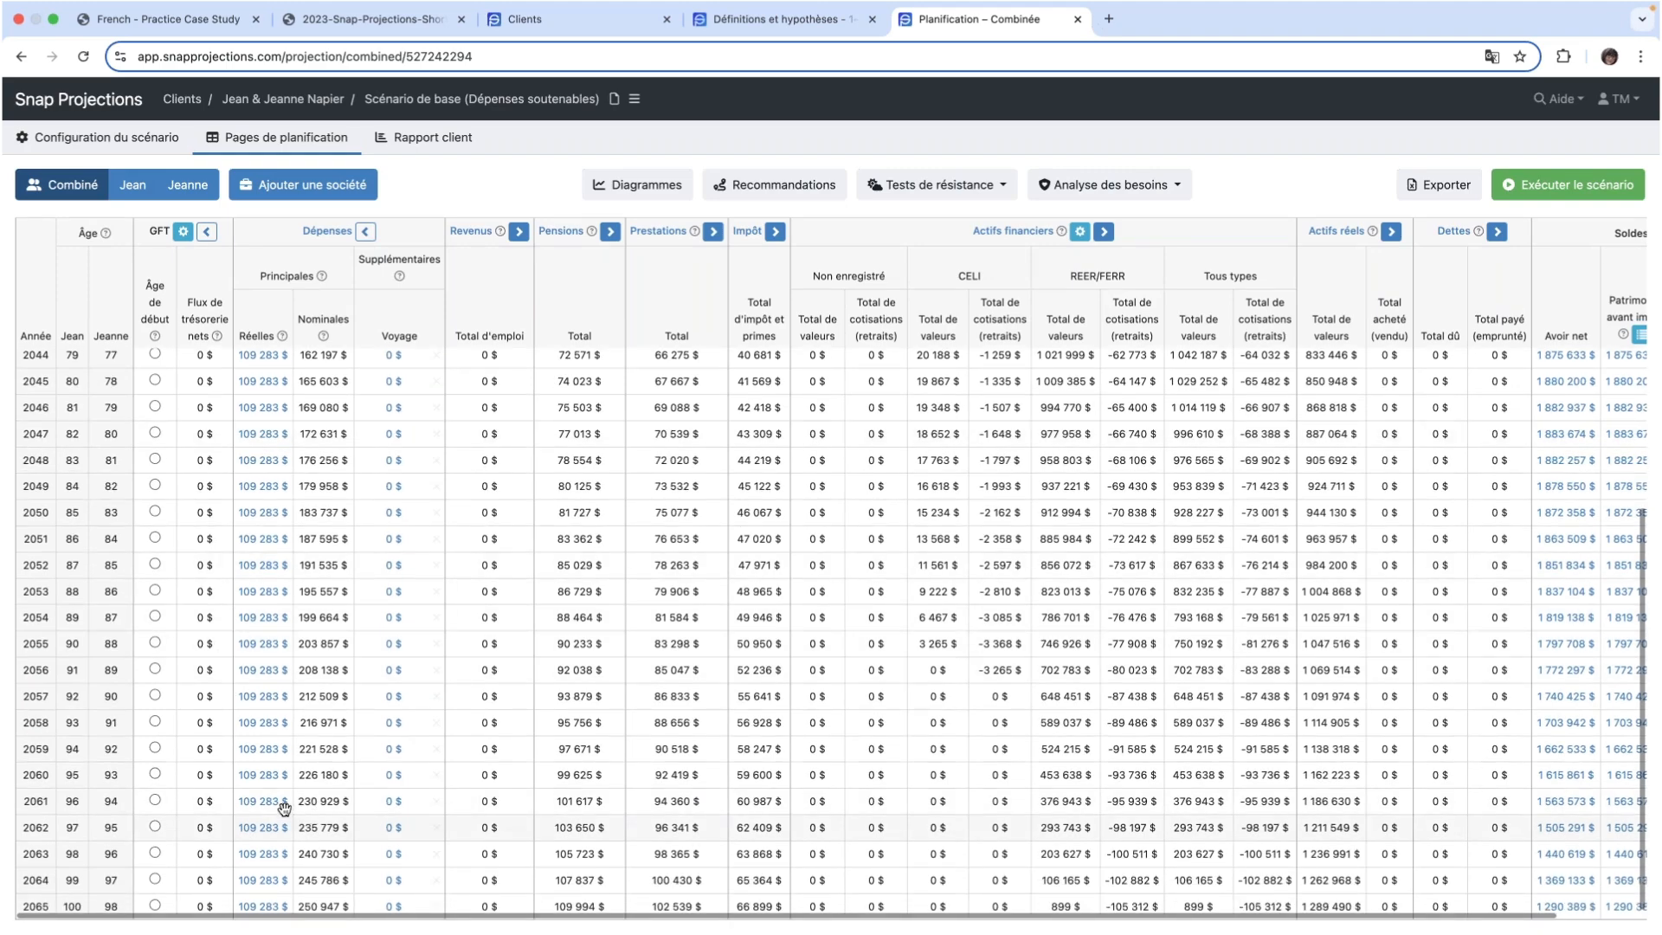
scroll(247, 444, "up", 6)
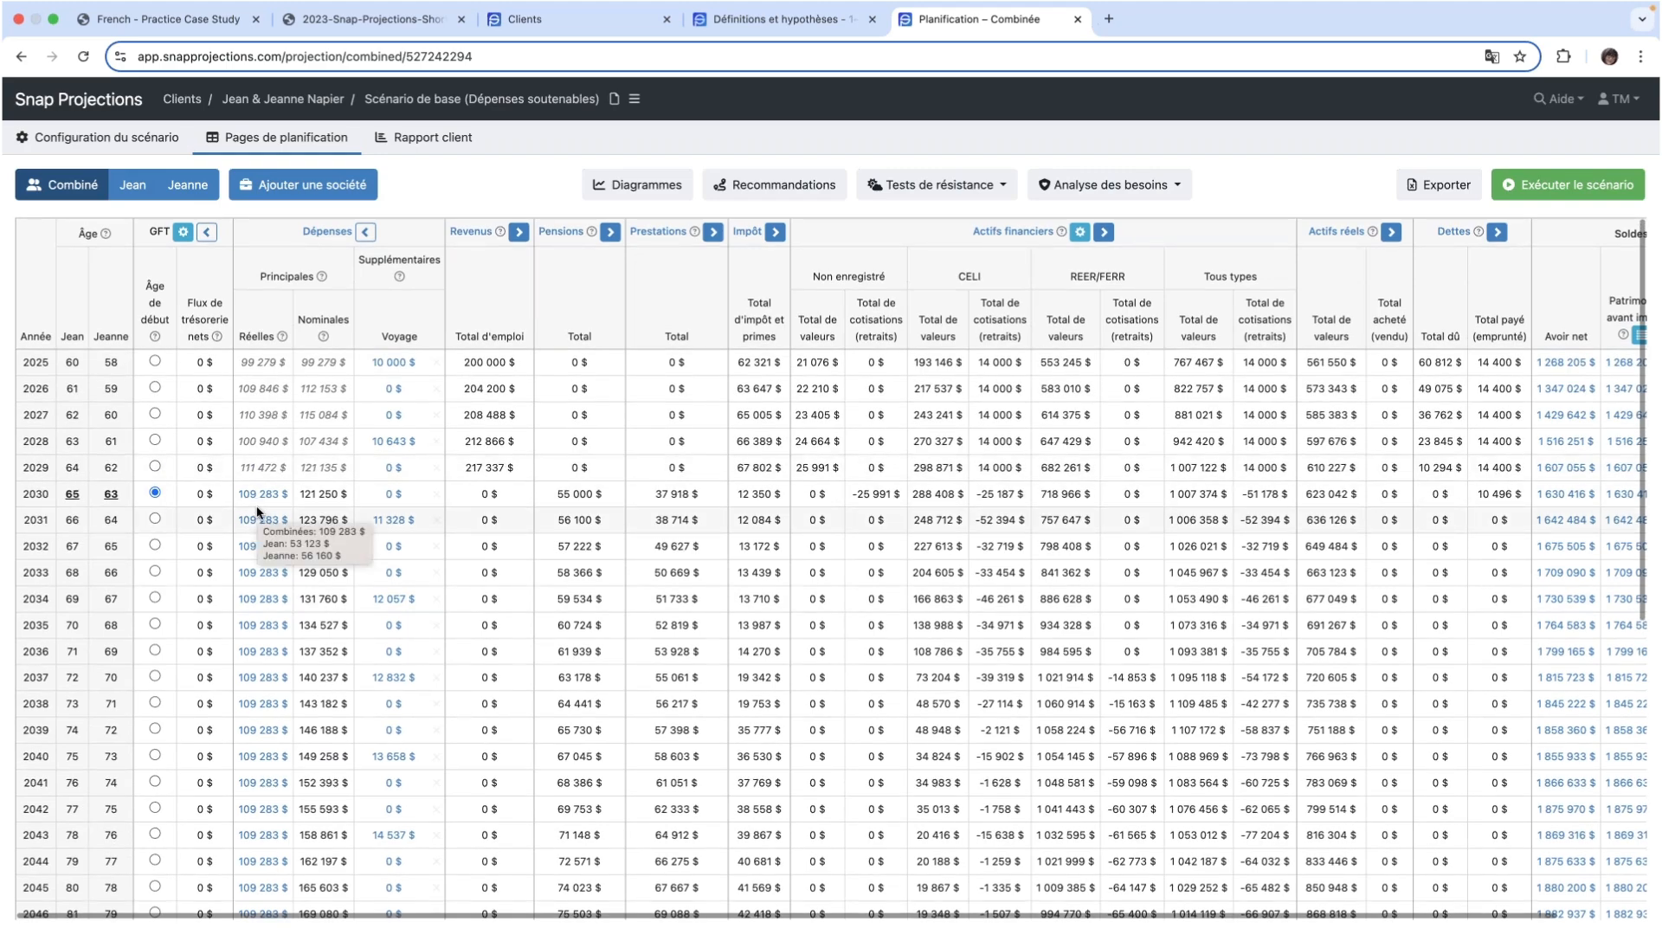
mouse_move(257, 510)
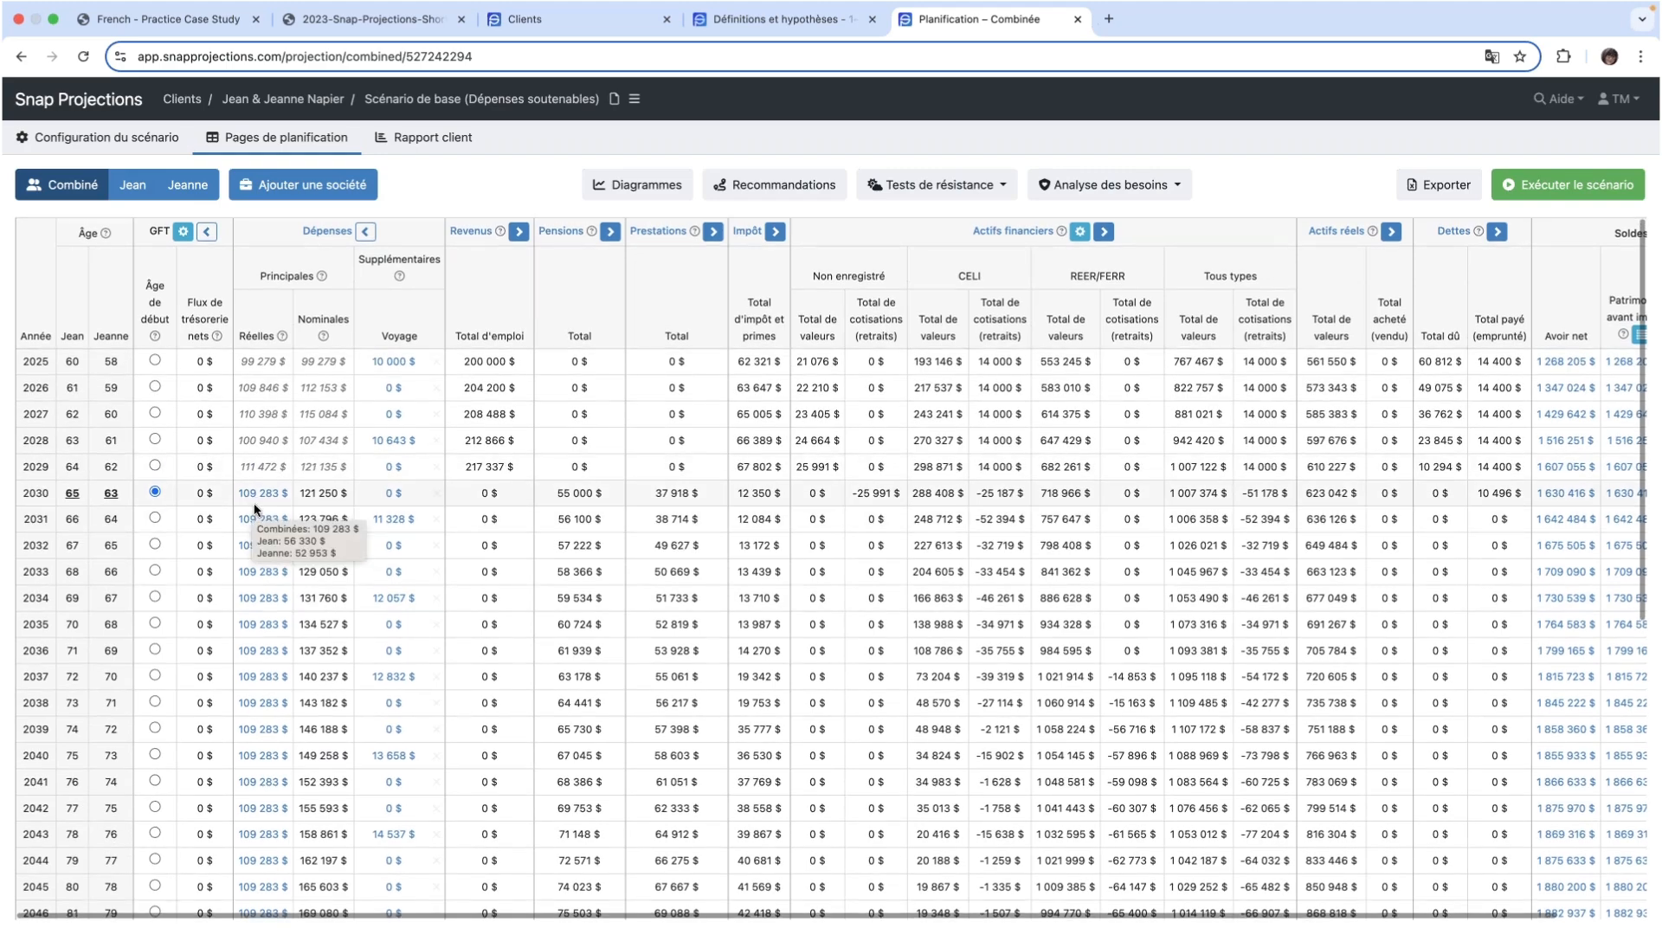
scroll(256, 510, "down", 6)
scroll(256, 510, "down", 1)
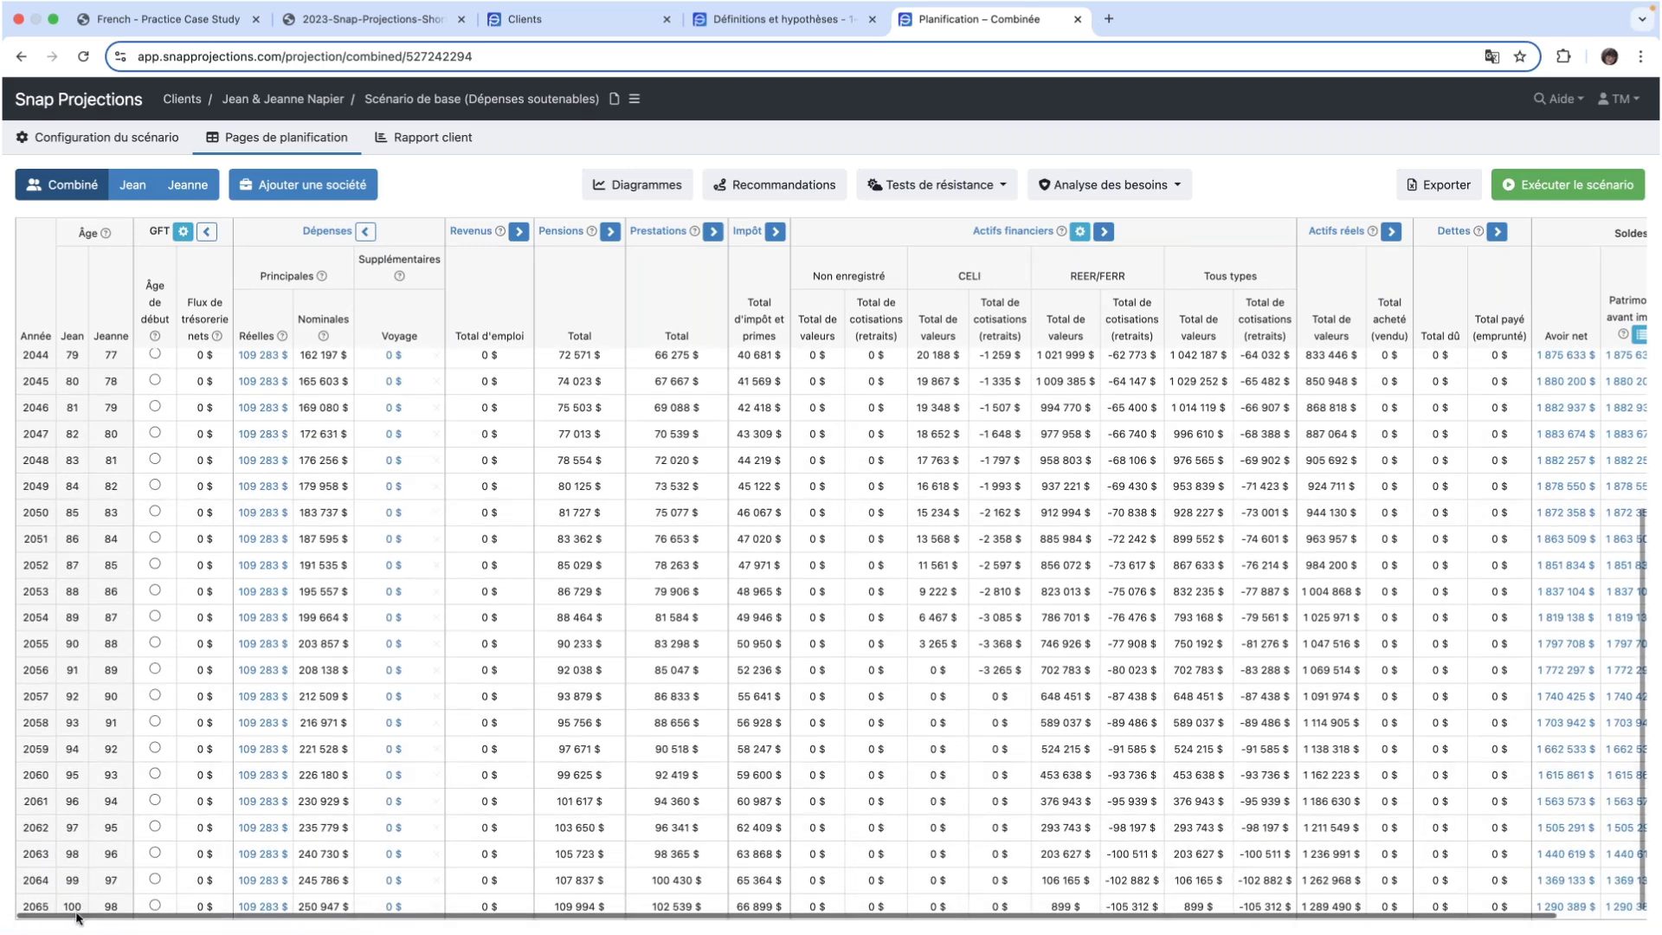
left_click(258, 906)
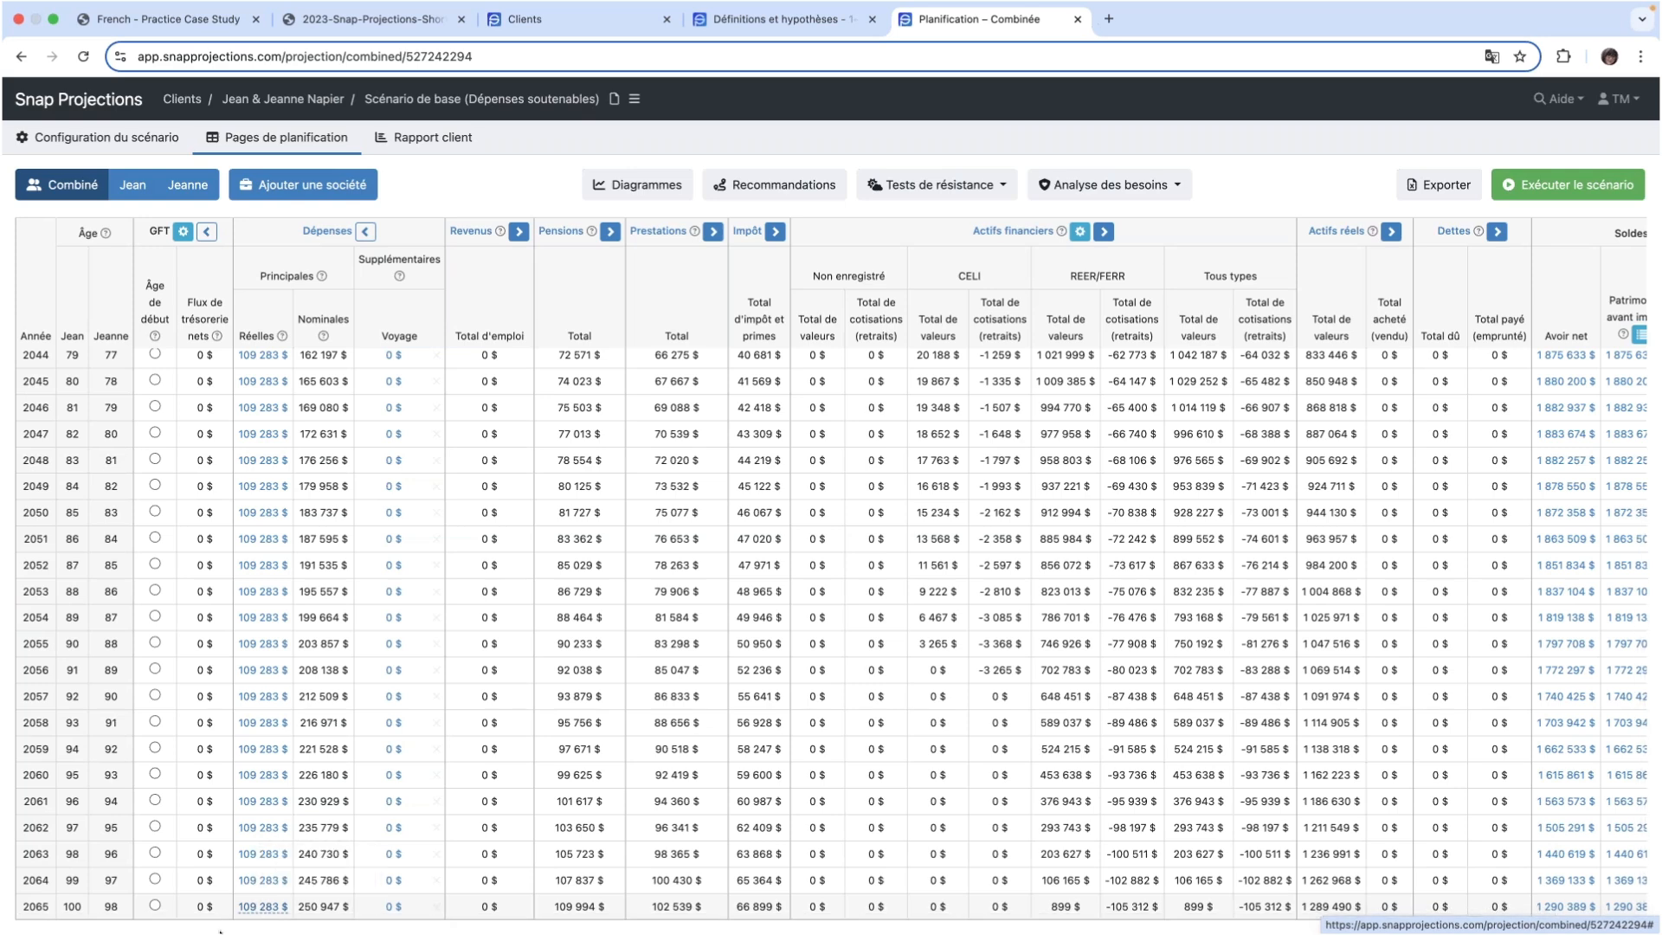
scroll(35, 928, "down", 1)
left_click(314, 598)
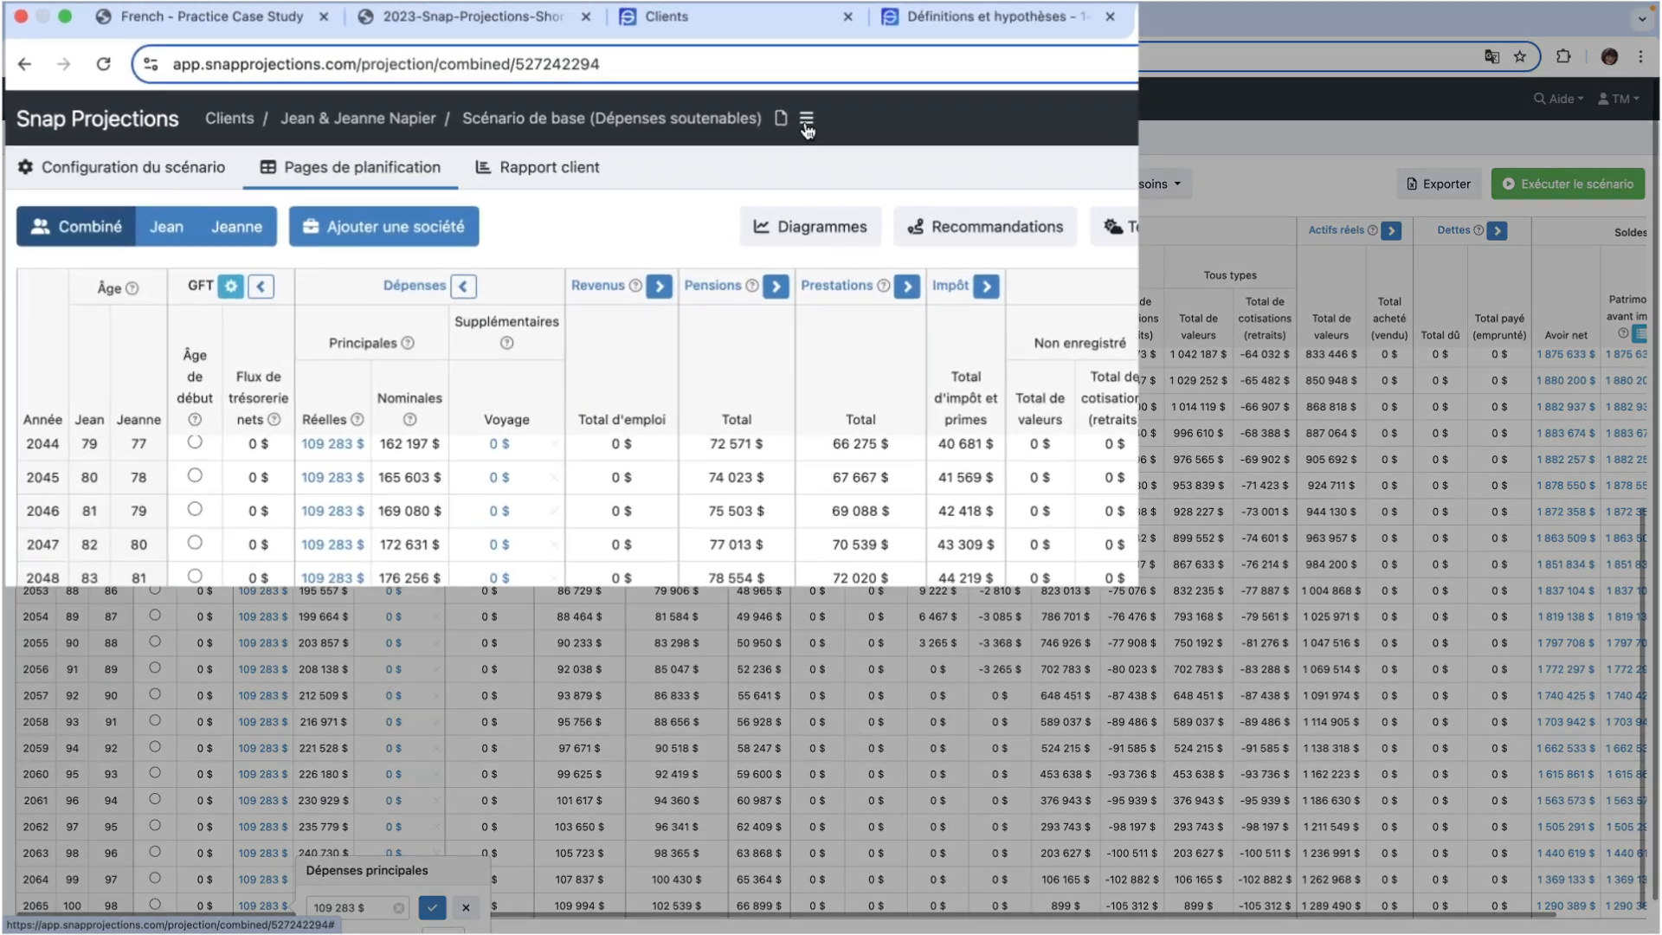
- Compare Scénario de base (Dépenses soutenables) with Scénario de base
left_click(807, 127)
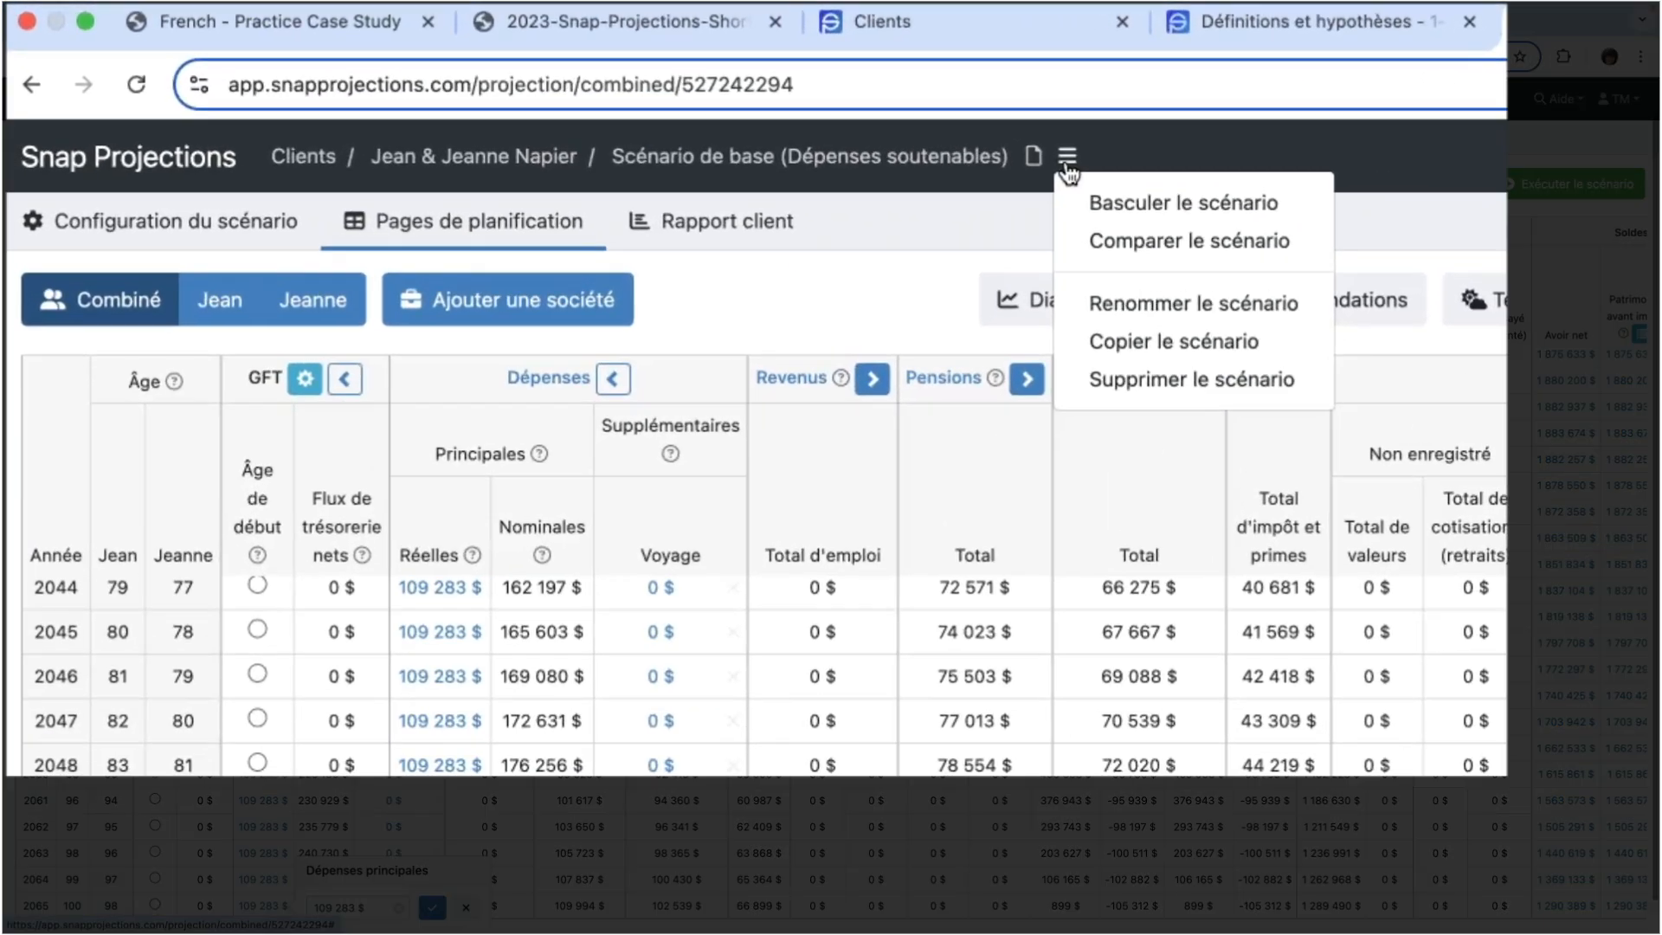
left_click(1146, 246)
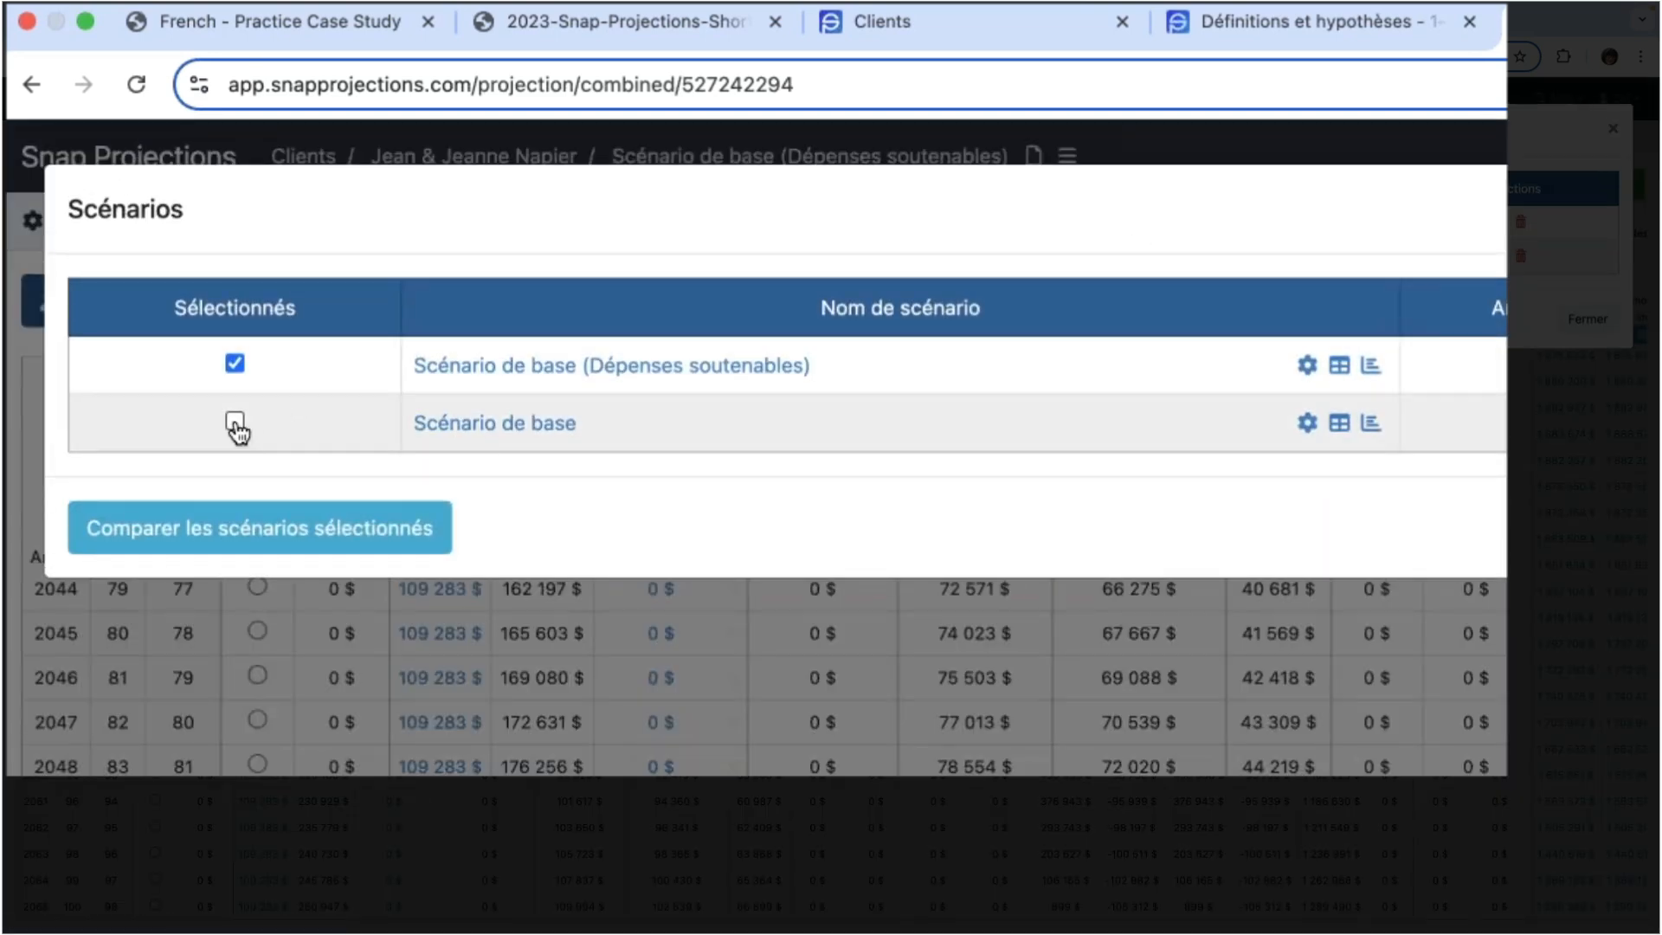
left_click(234, 424)
left_click(319, 546)
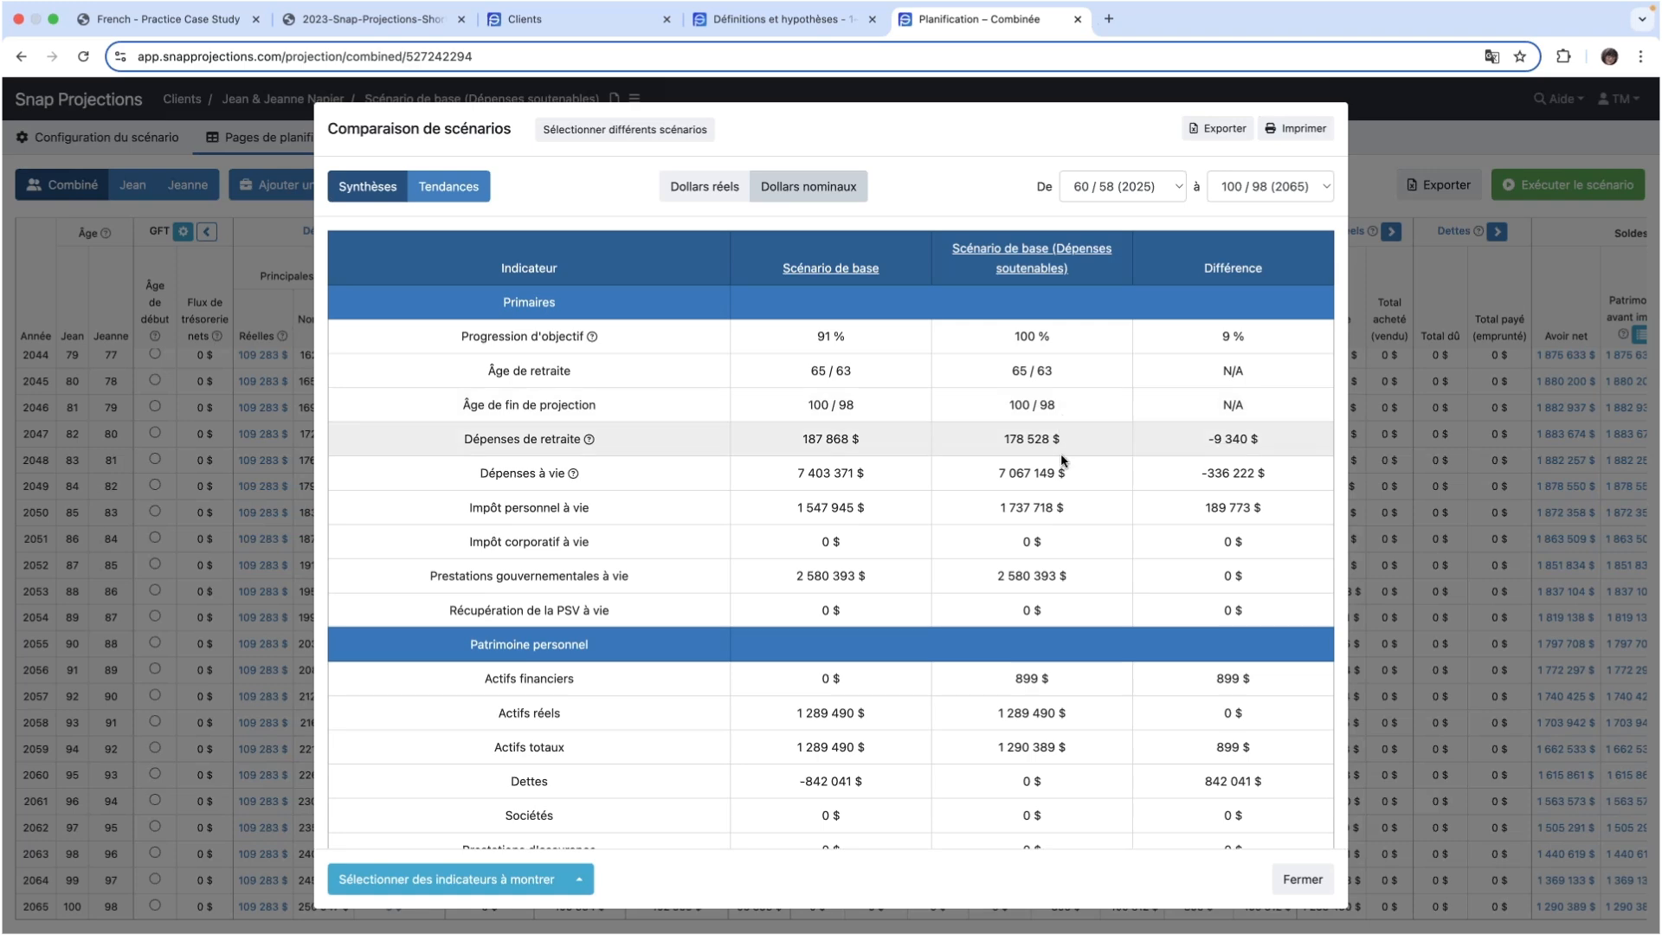
- Review the compared personal estate indicators, including debts and after-tax estate, and close the scenario comparison
scroll(1057, 526, "down", 5)
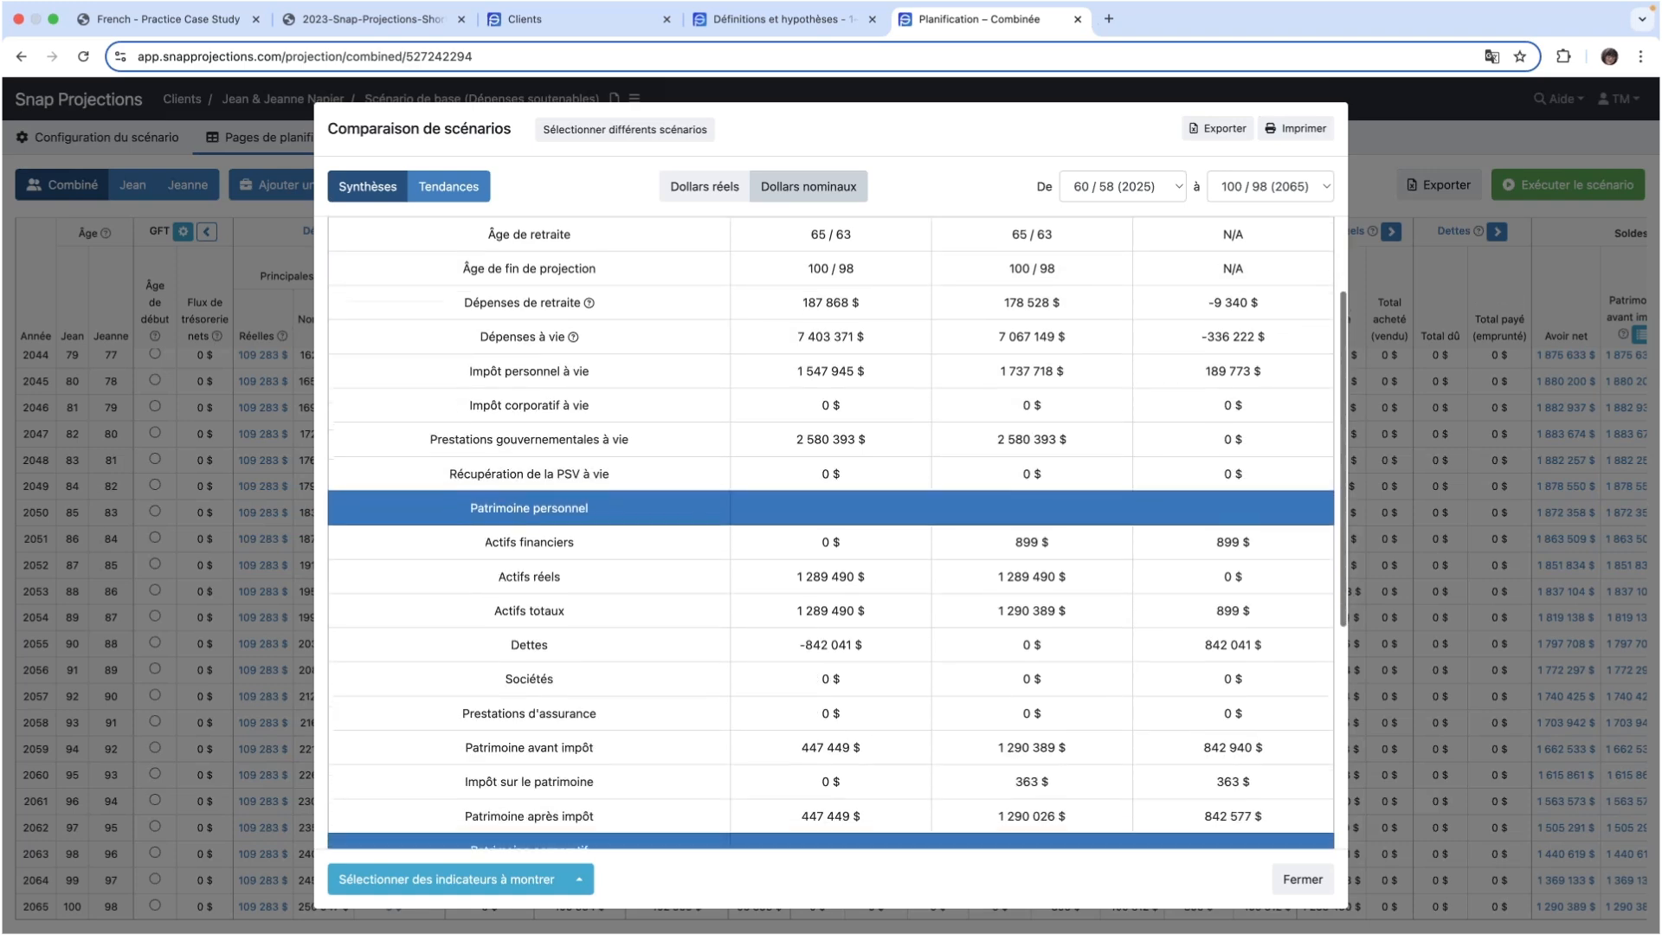
scroll(1027, 522, "down", 2)
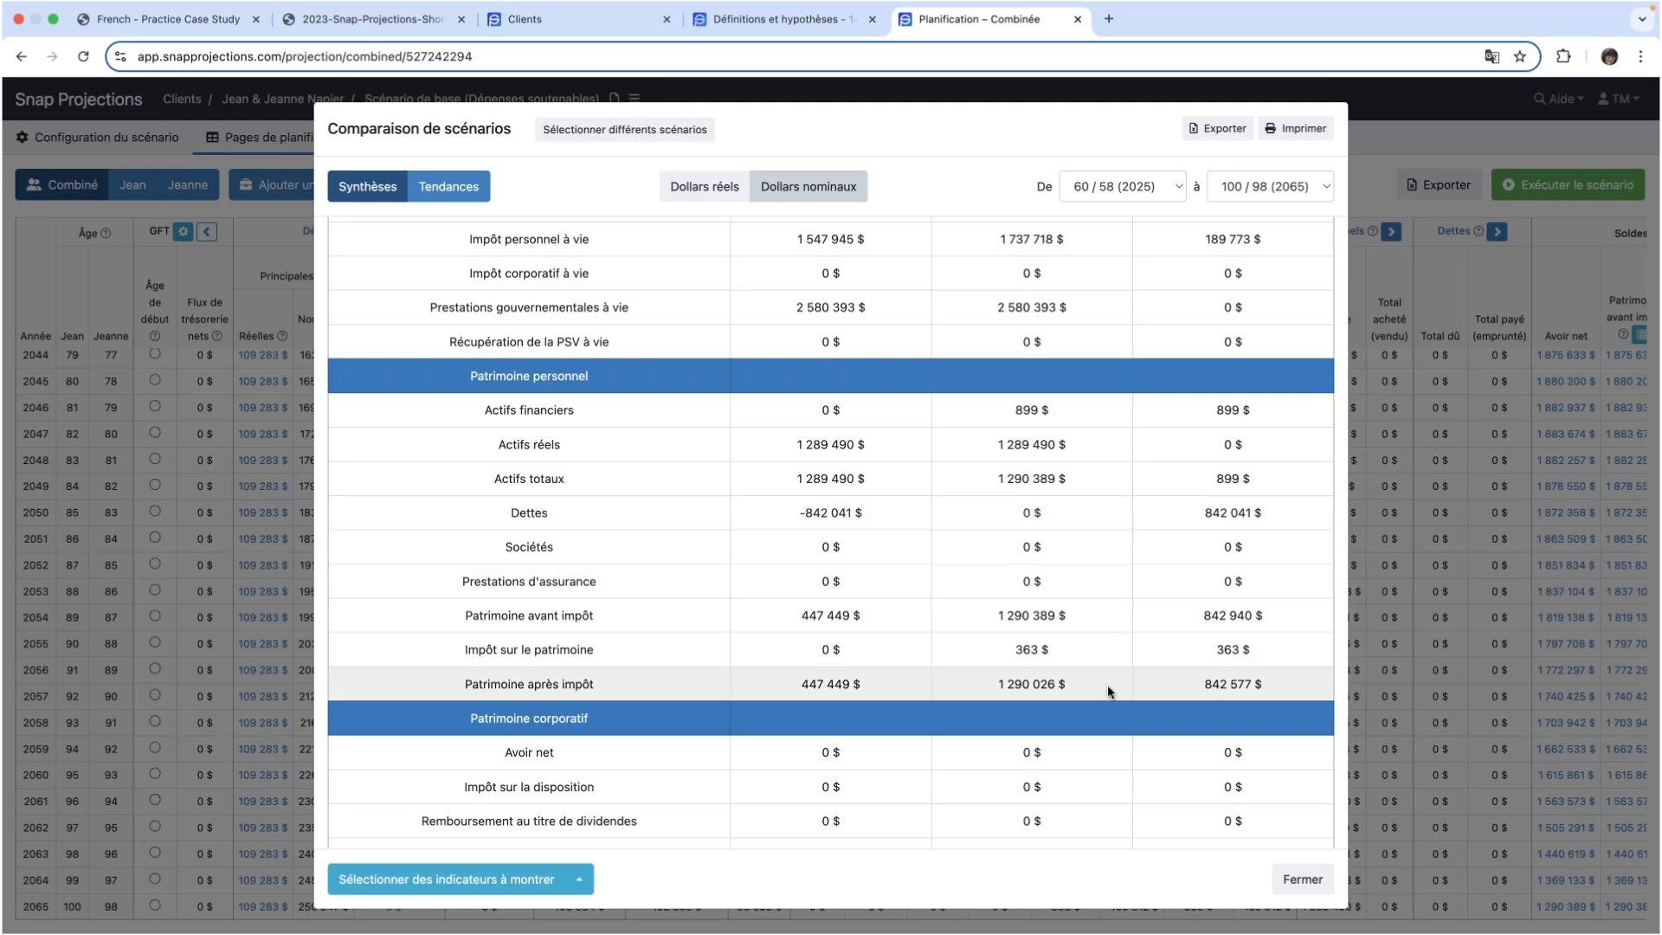
scroll(1107, 683, "down", 1)
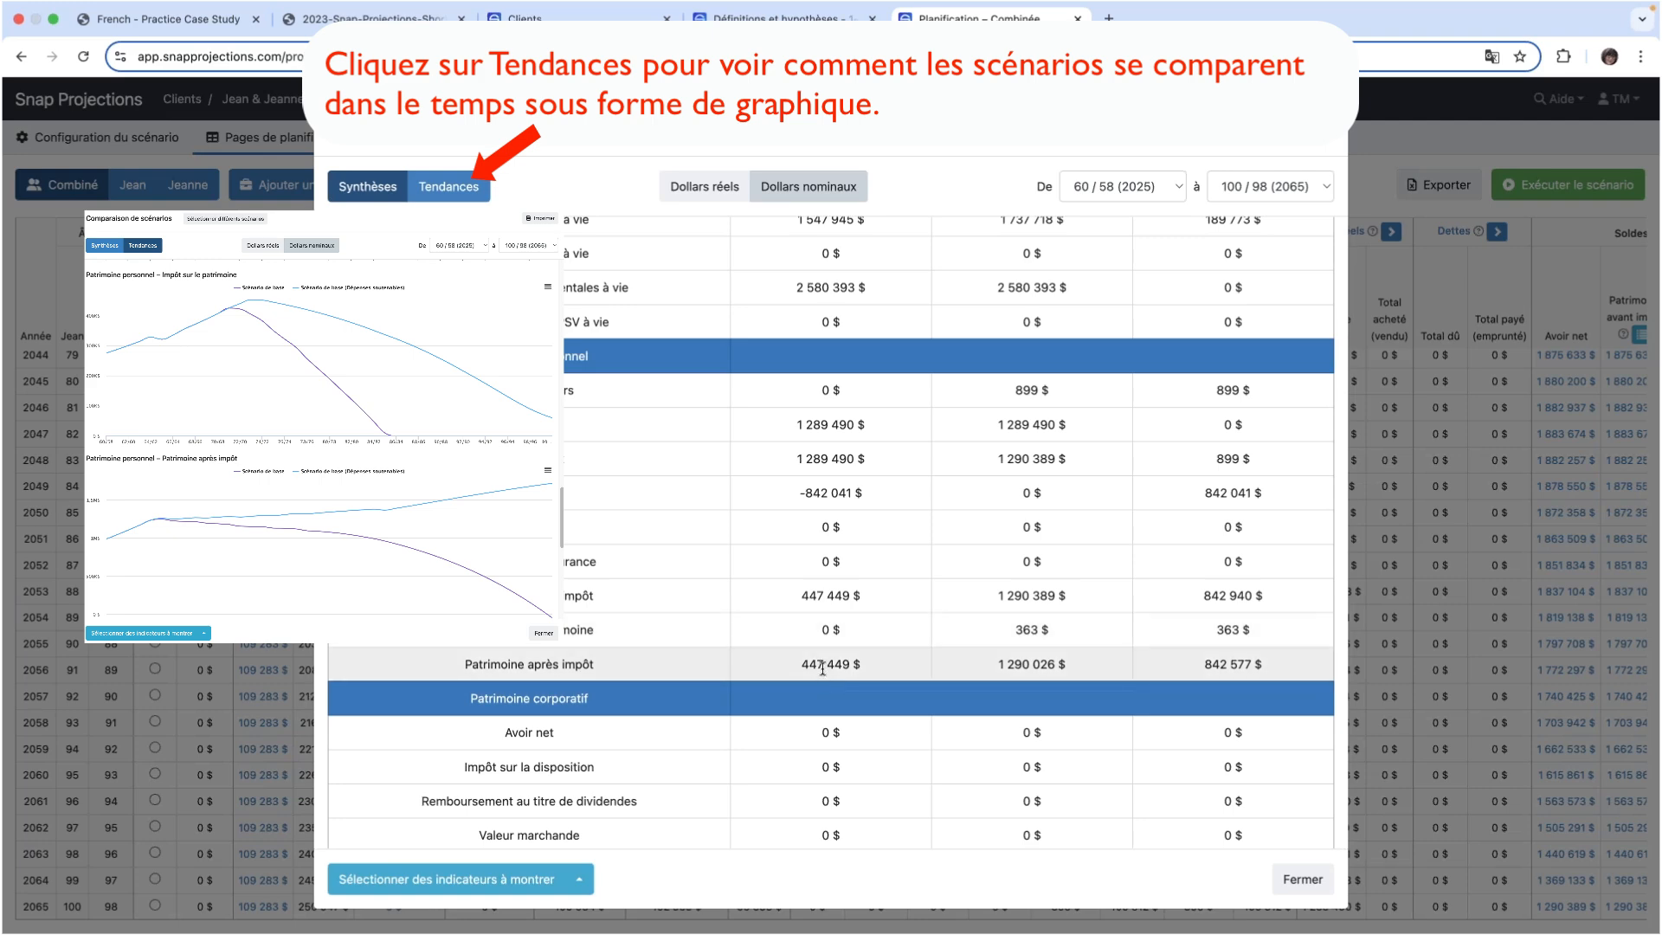
left_click(1303, 879)
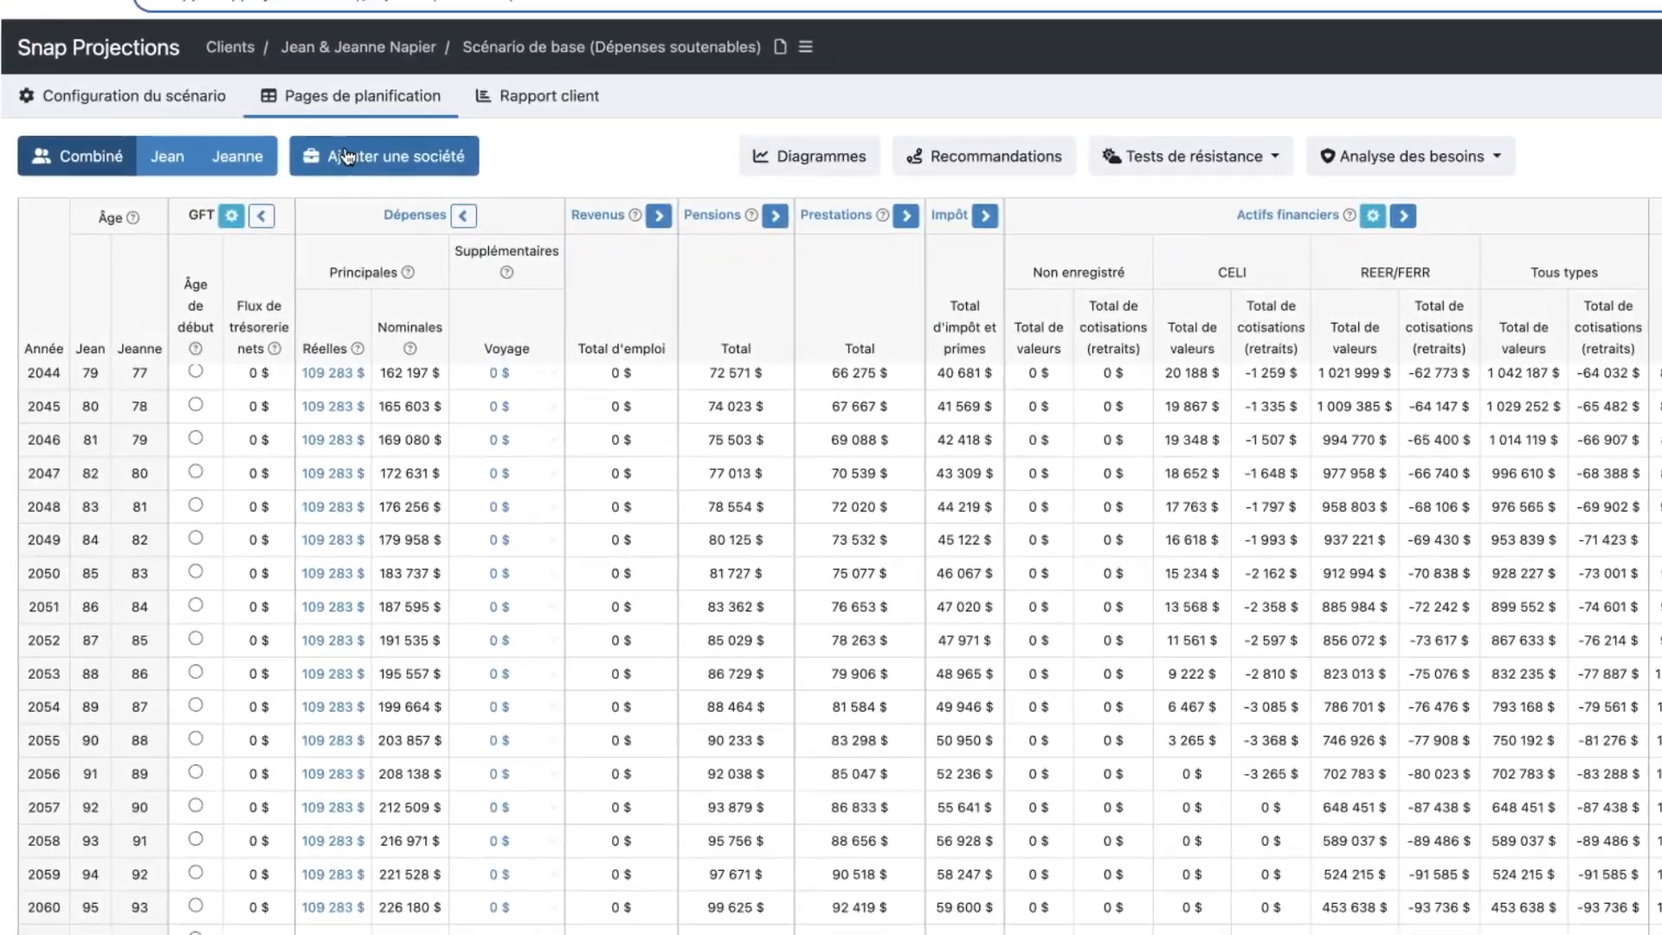
- Examine the real and nominal main expenses from 2025 on the combined page, including the spouses' split in 2031
scroll(313, 572, "up", 10)
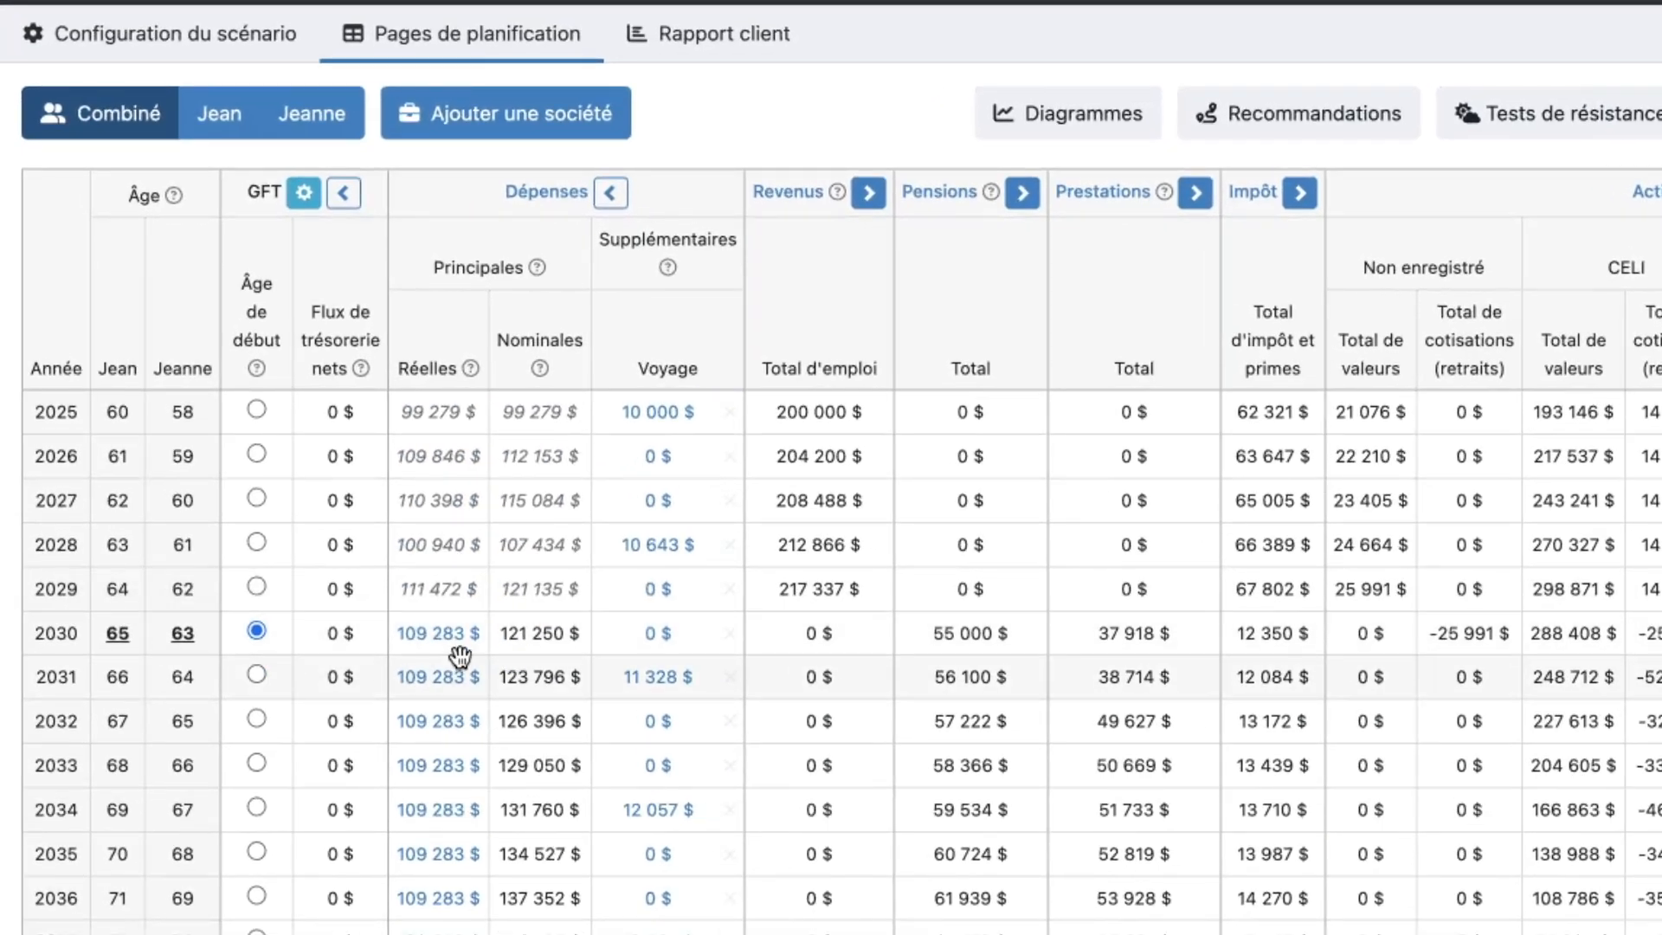
mouse_move(459, 657)
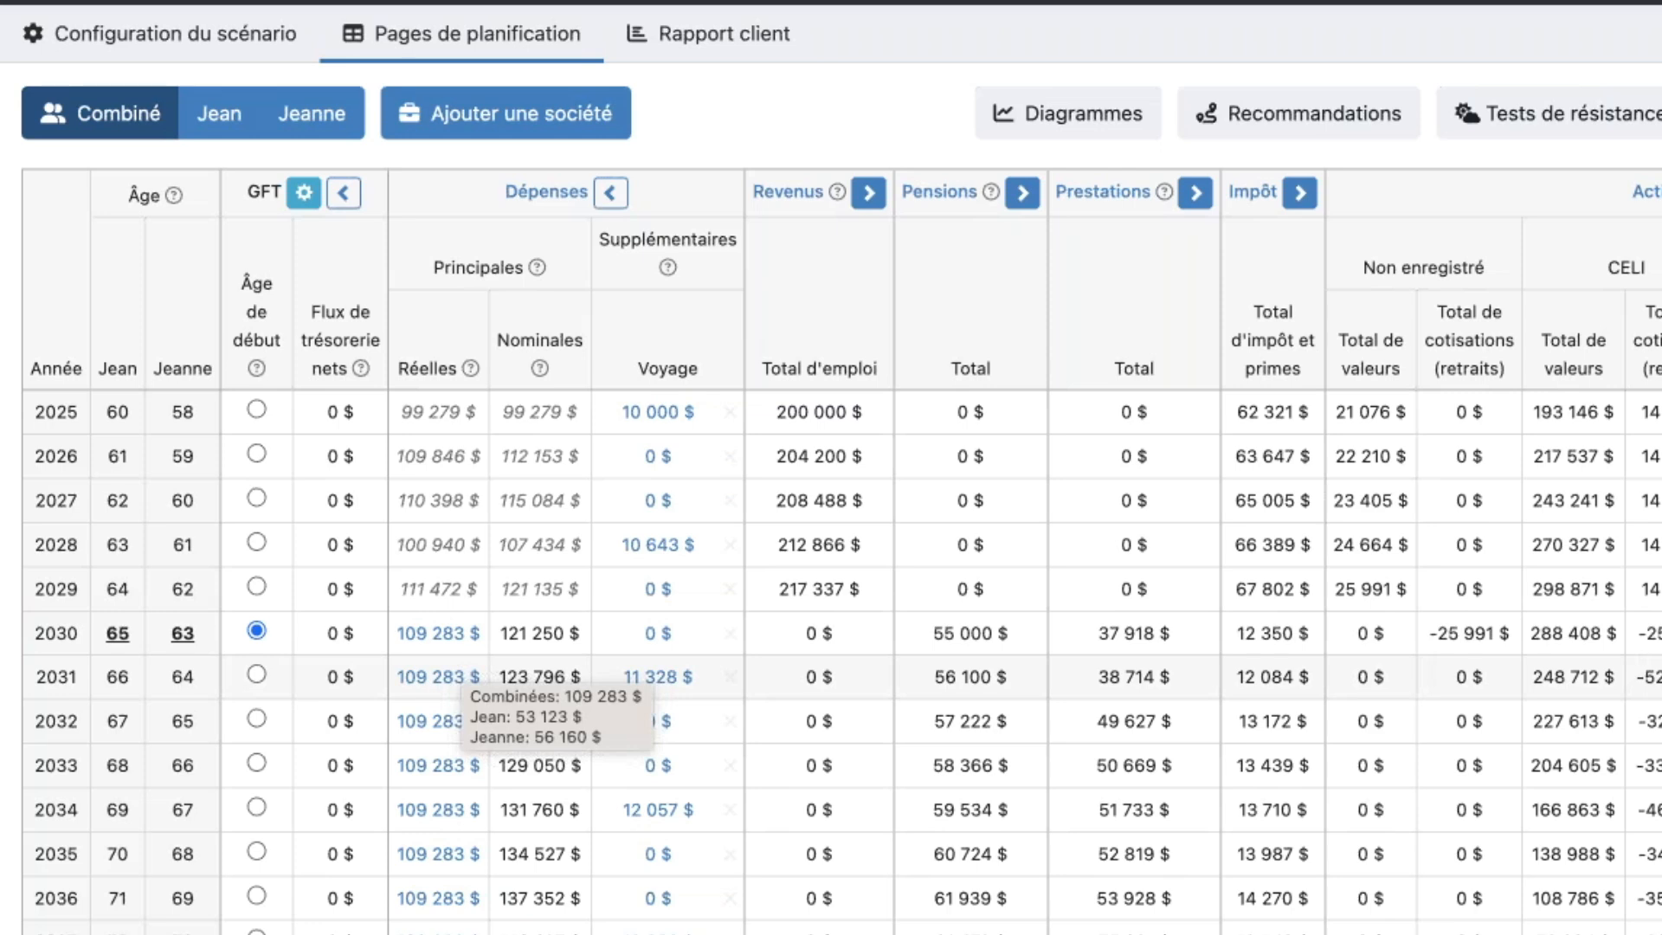
scroll(459, 656, "right", 2)
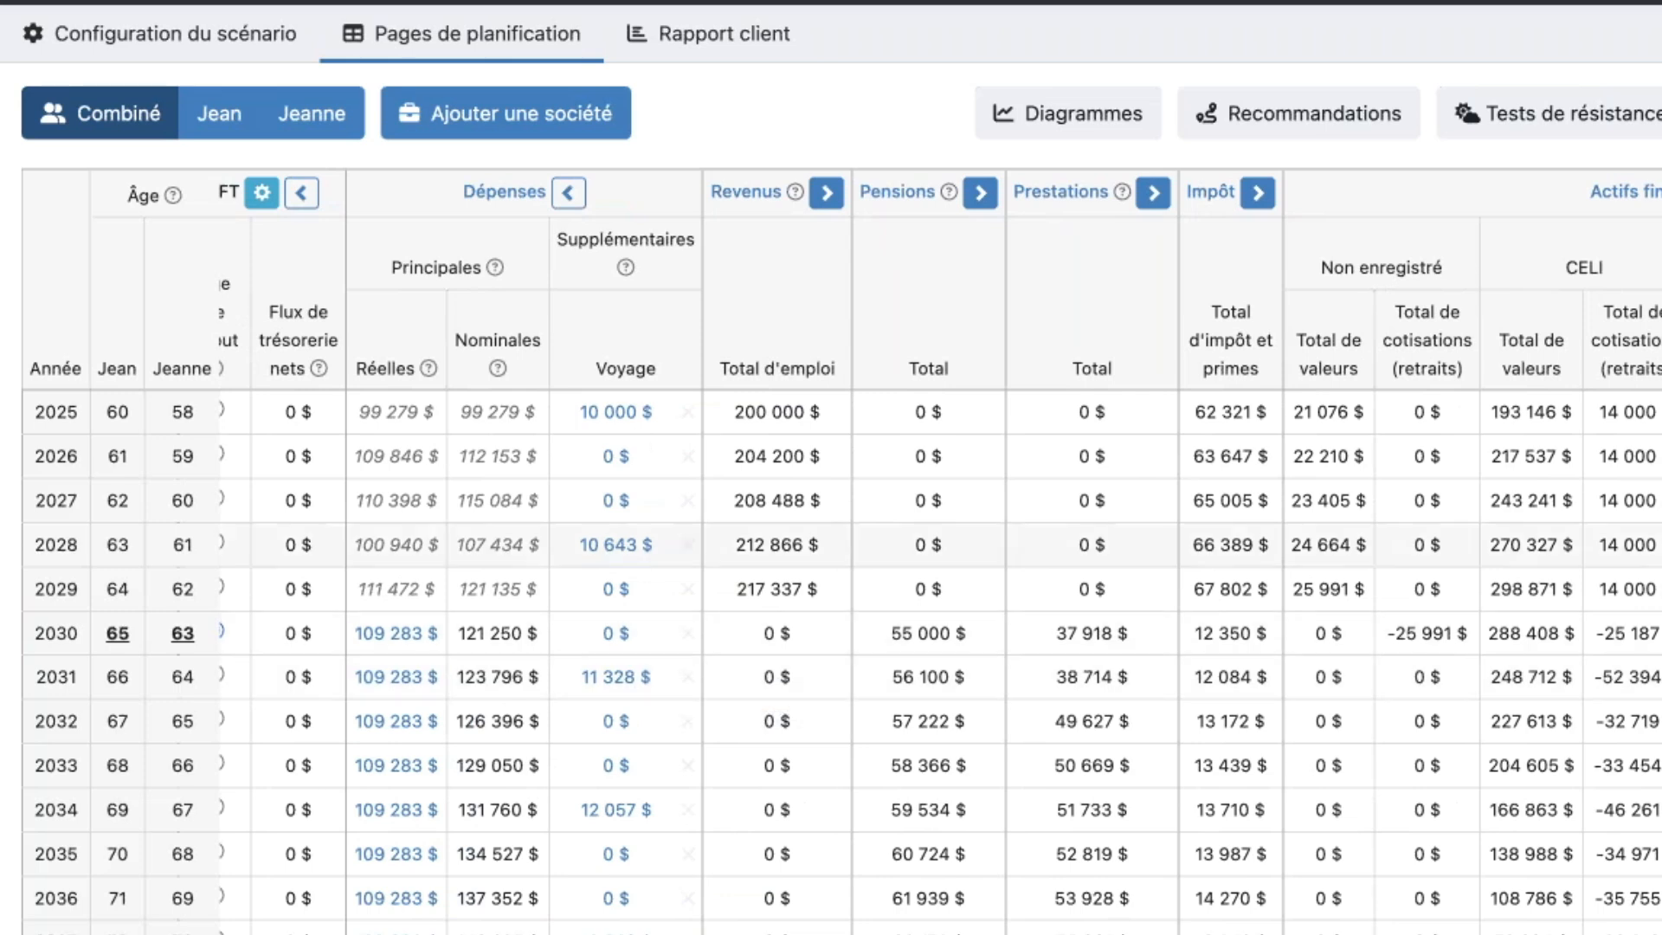
scroll(666, 381, "right", 1)
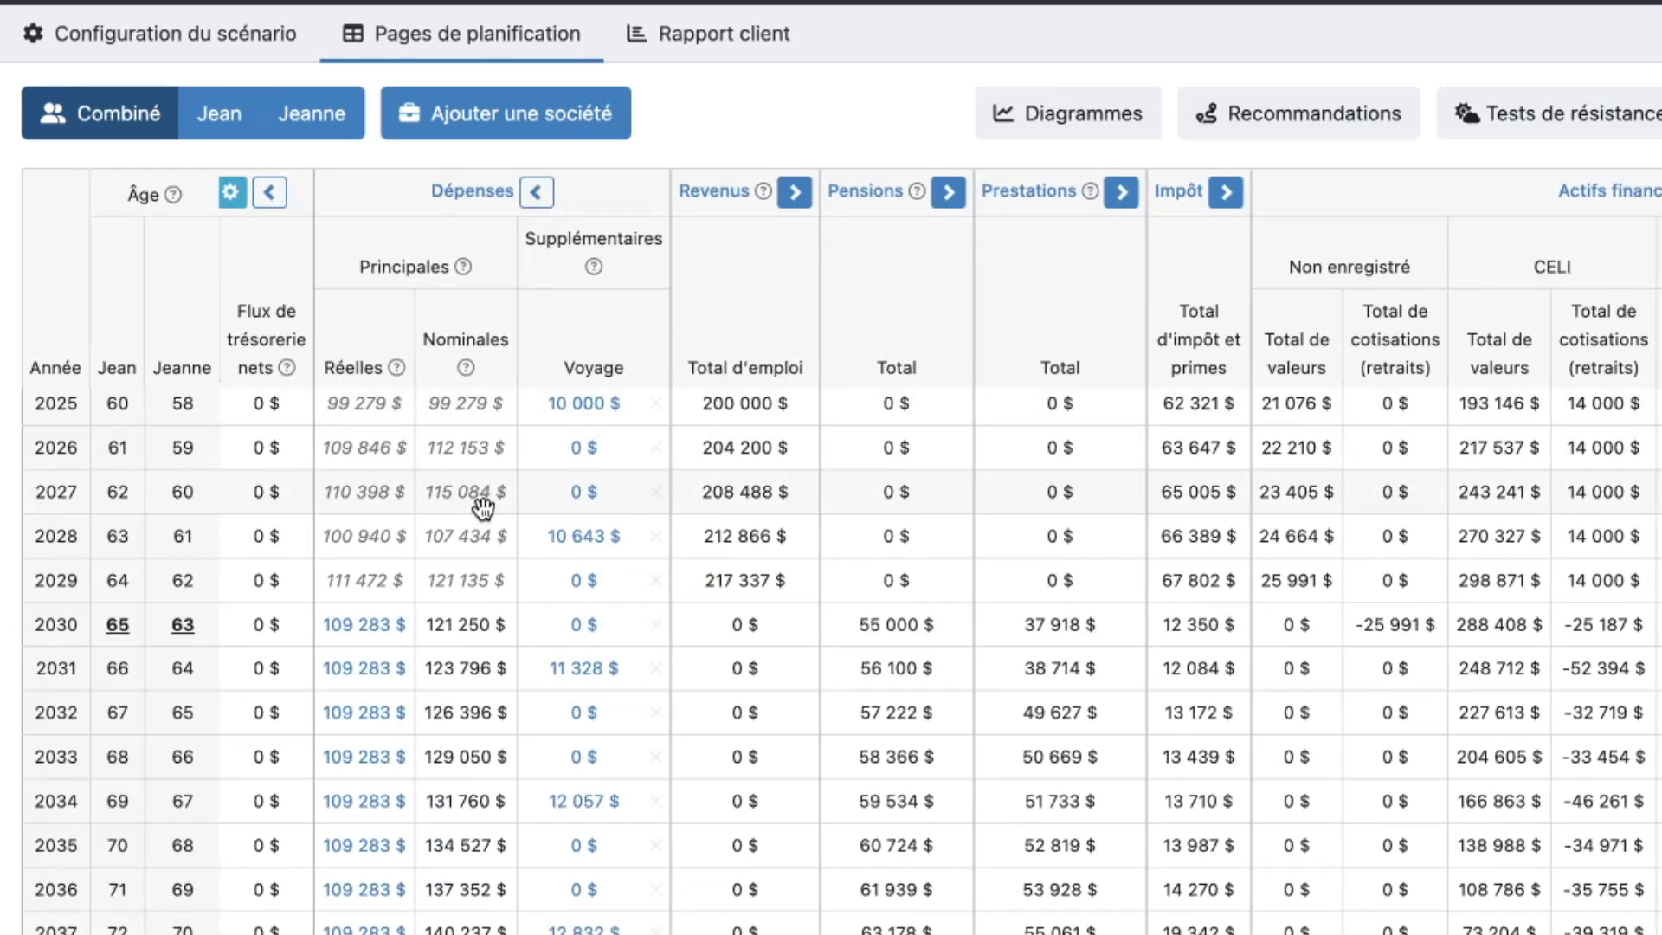
mouse_move(482, 508)
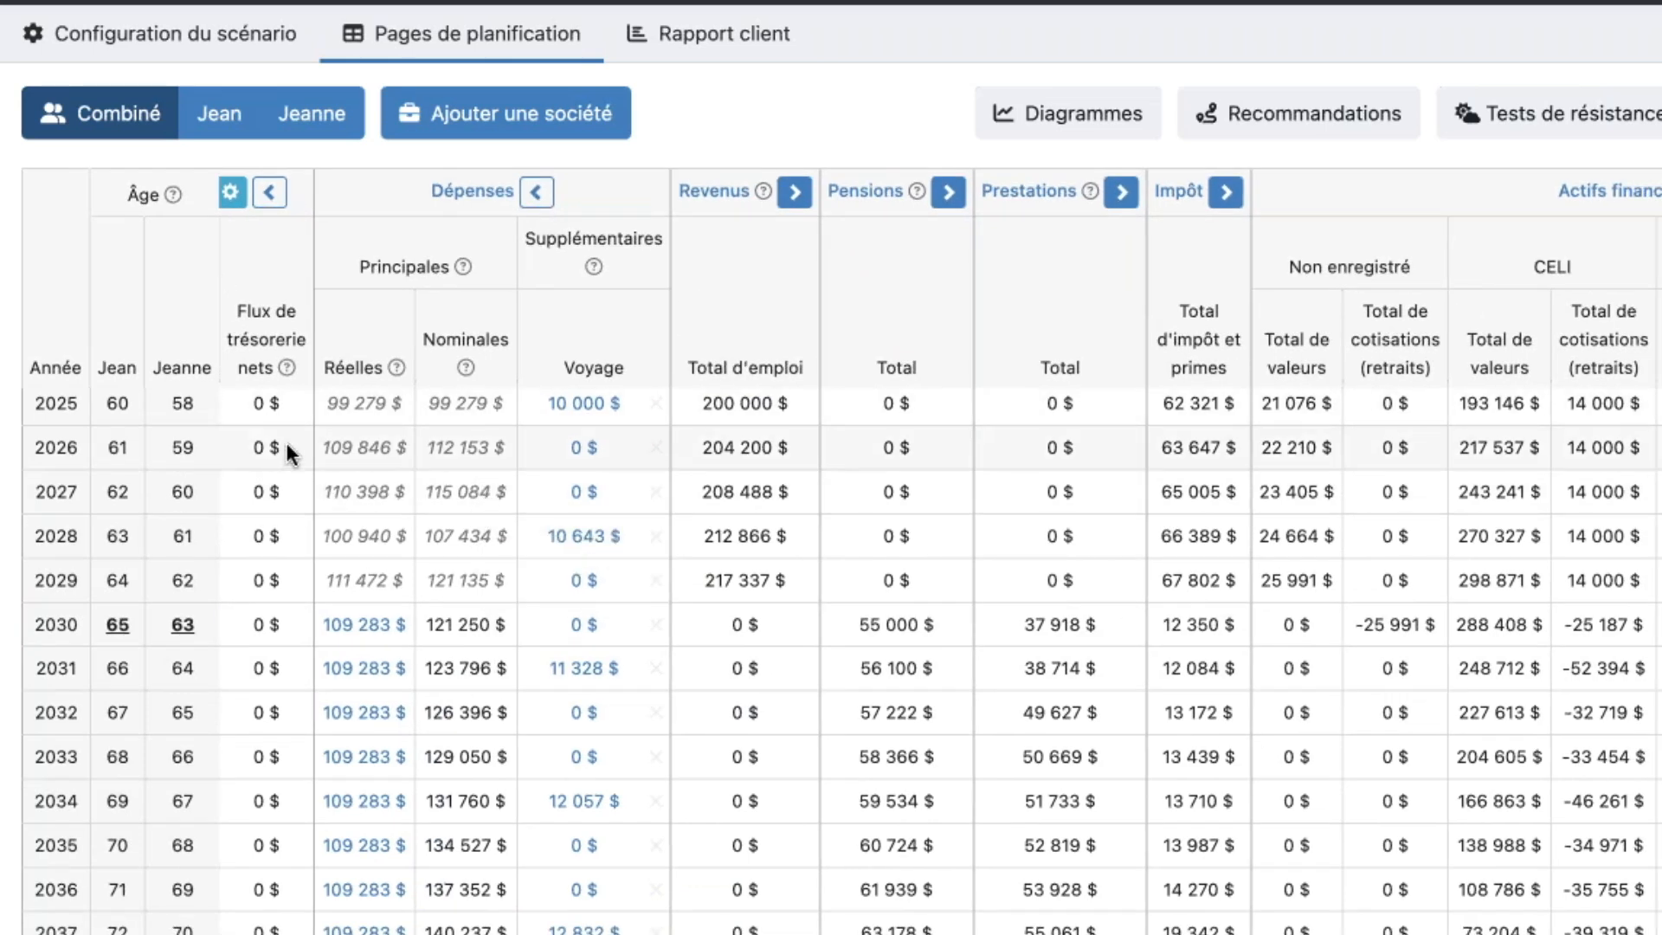
left_click_drag(338, 639, 684, 638)
left_click_drag(525, 634, 940, 863)
mouse_move(574, 876)
left_mouse_down()
mouse_move(475, 876)
mouse_move(574, 876)
left_mouse_up()
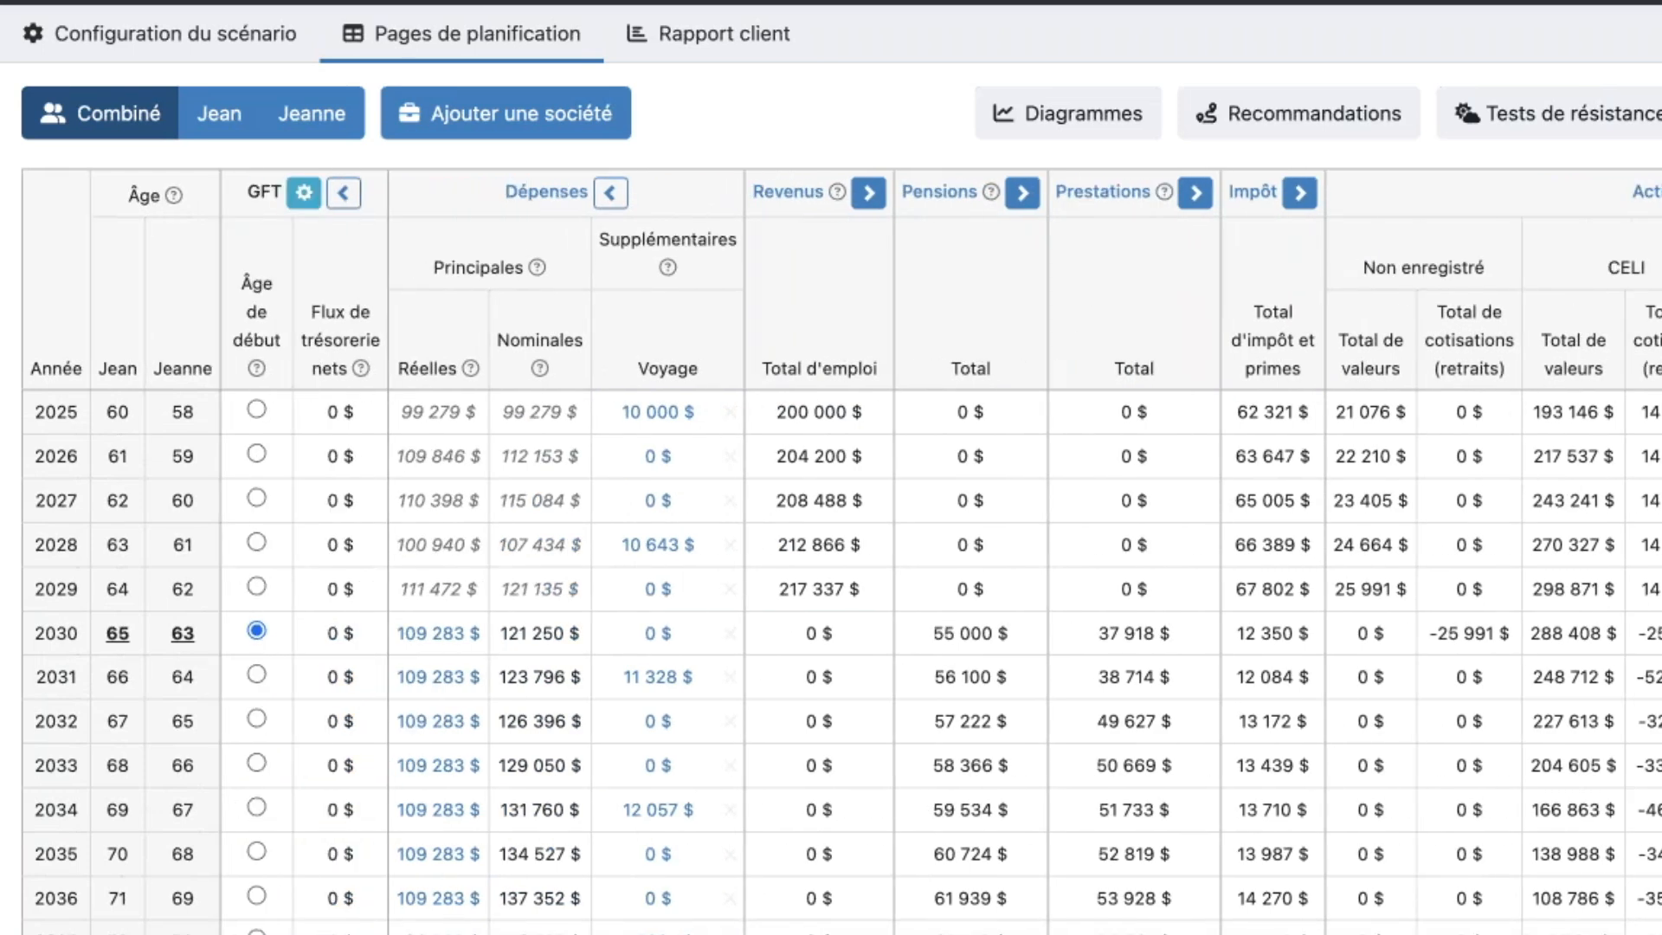
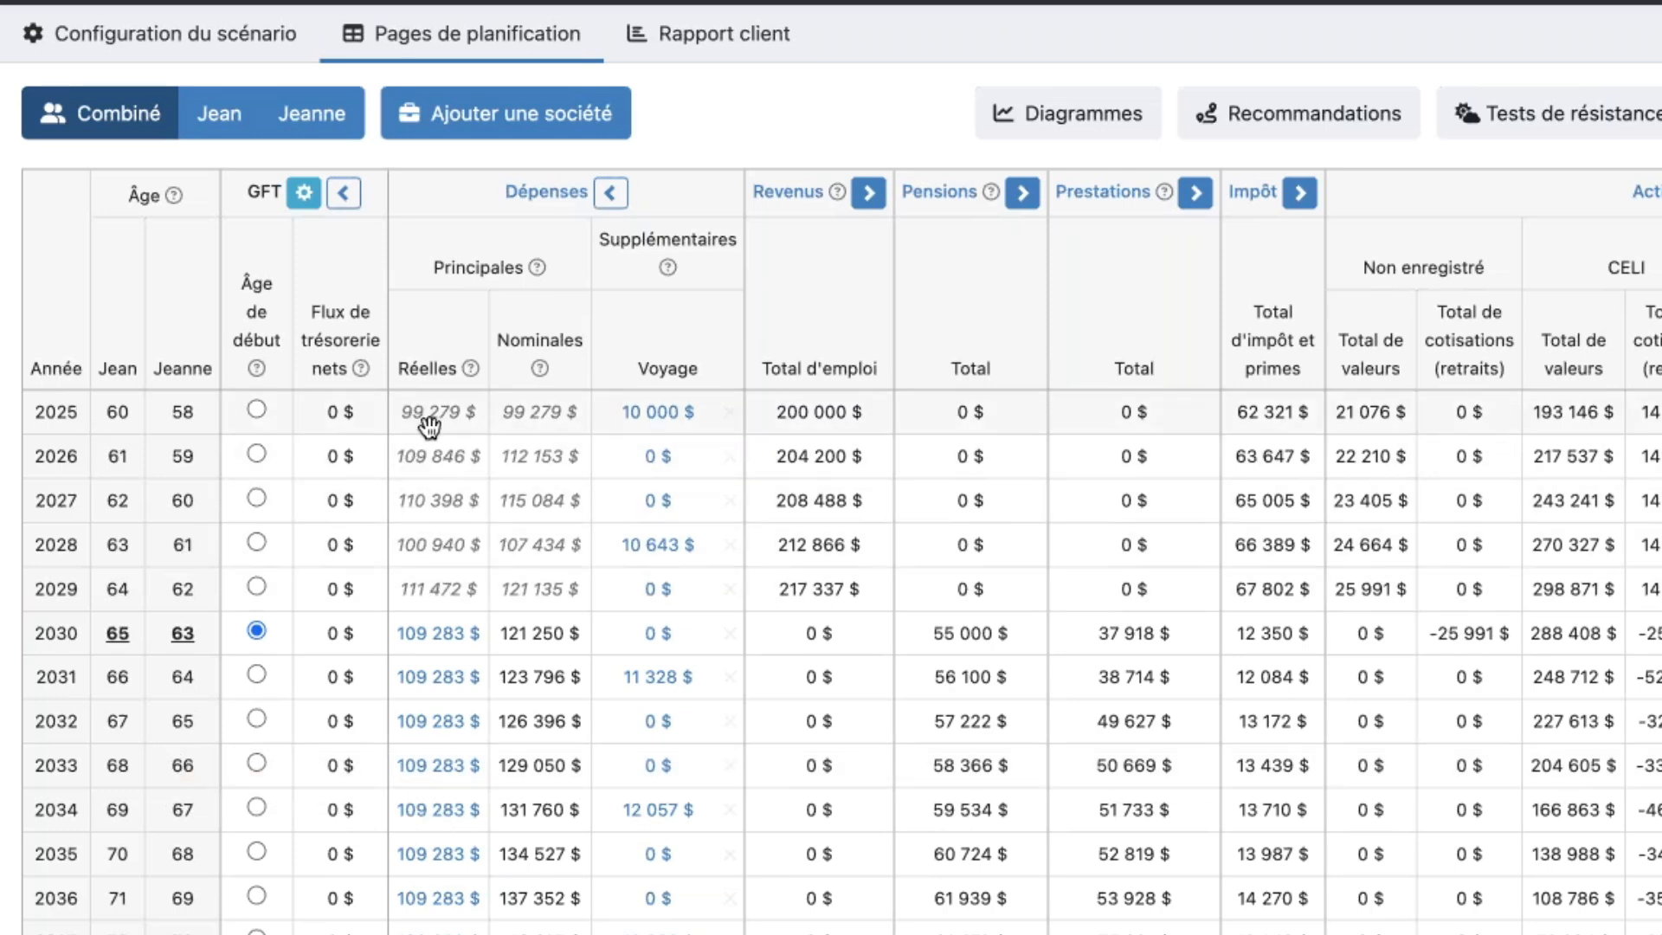
- Examine the spouses' split of real and nominal main expenses in 2025 and 2026, and the nominal amounts from 2030 onward
mouse_move(427, 433)
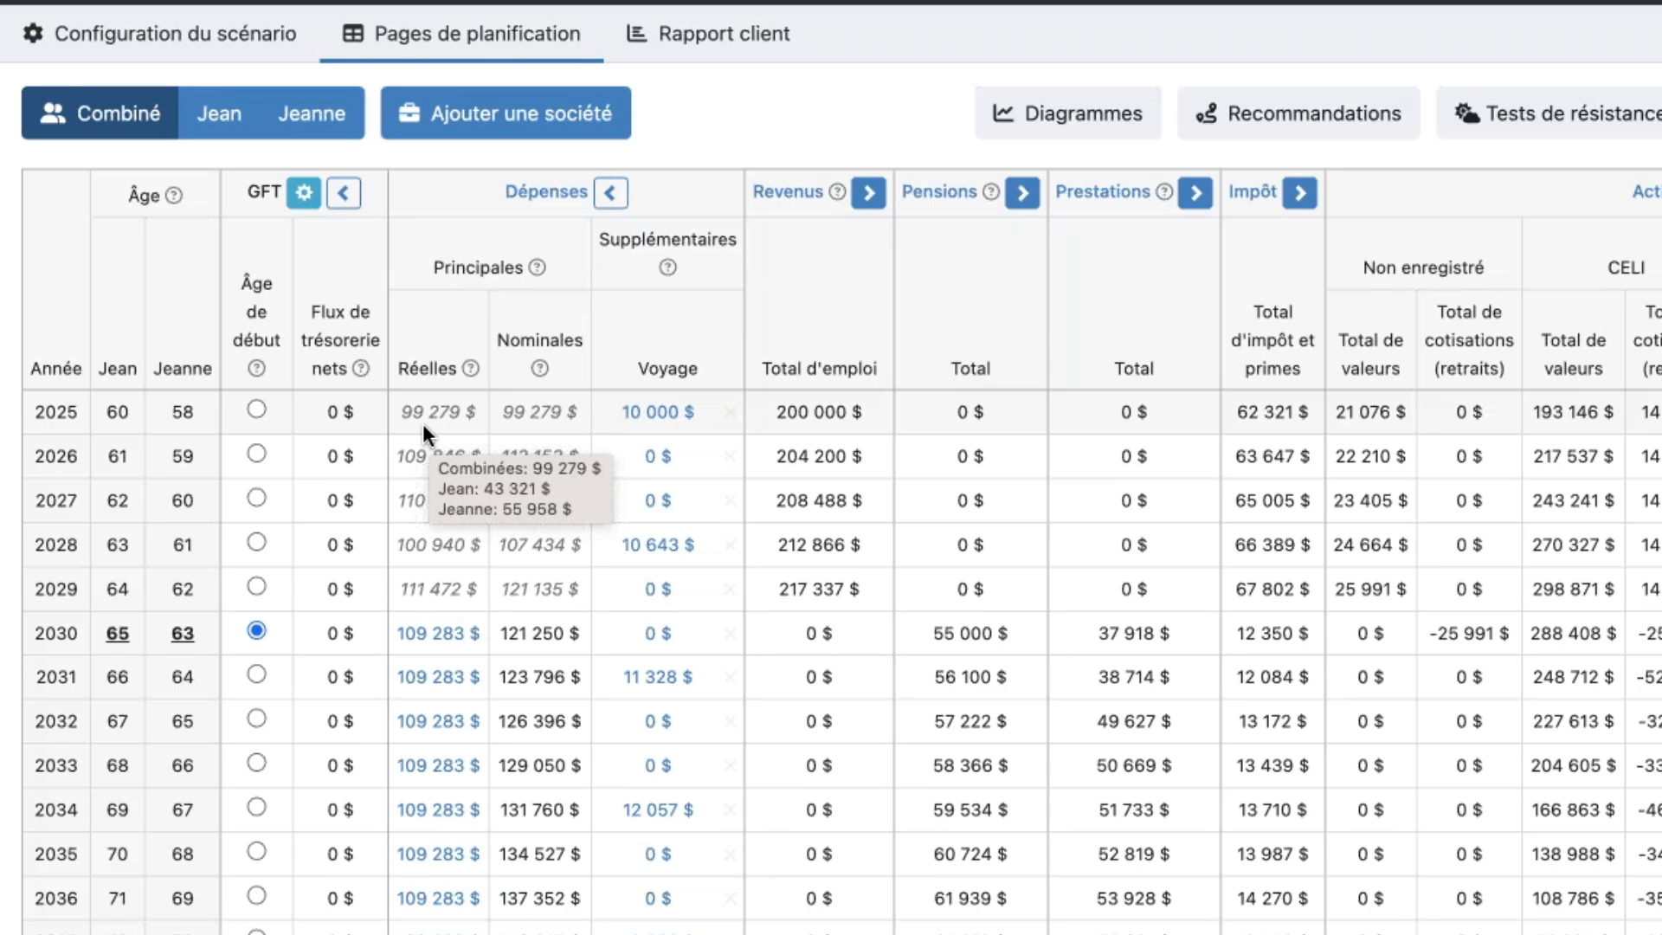
mouse_move(529, 430)
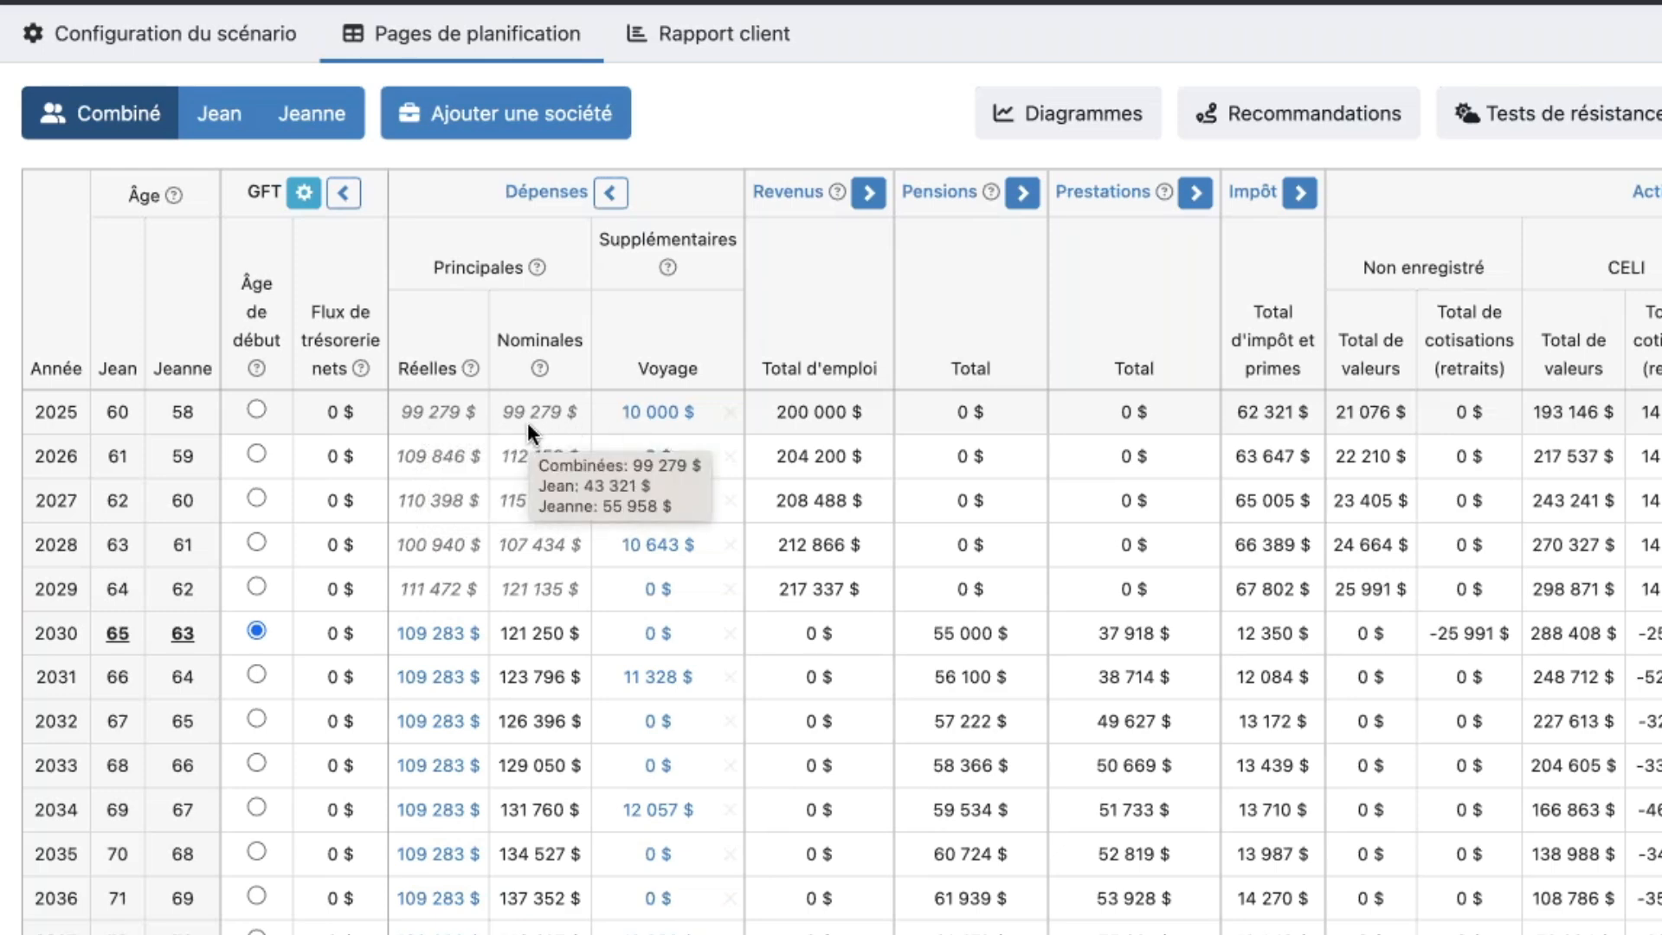
mouse_move(419, 466)
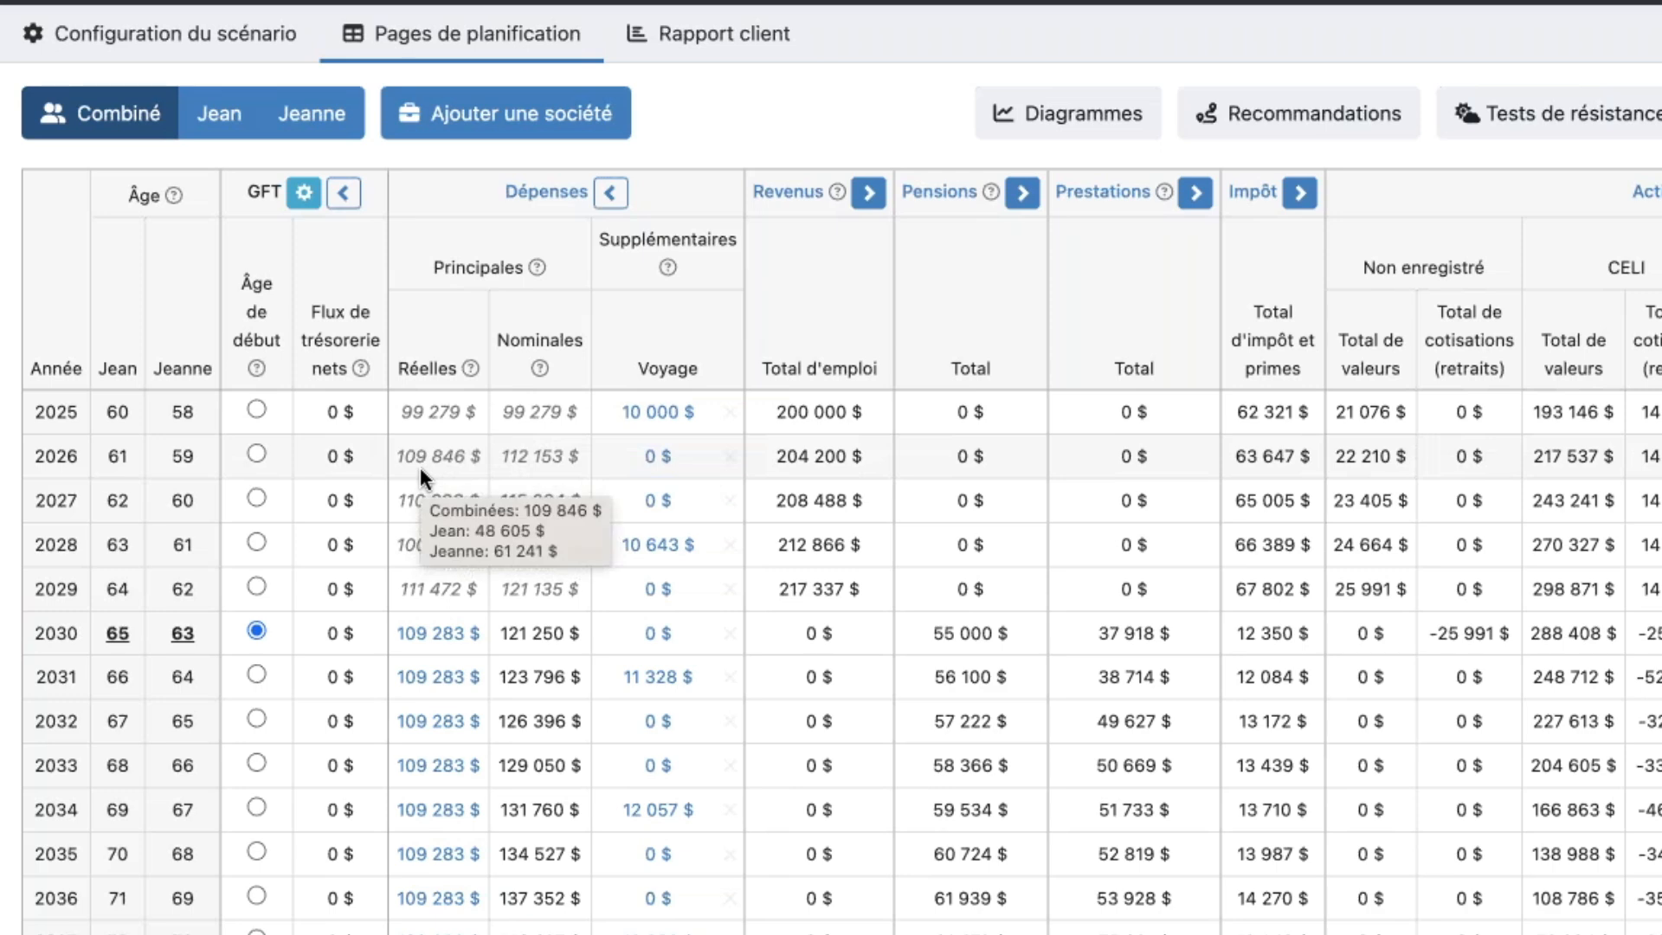
scroll(433, 463, "right", 1)
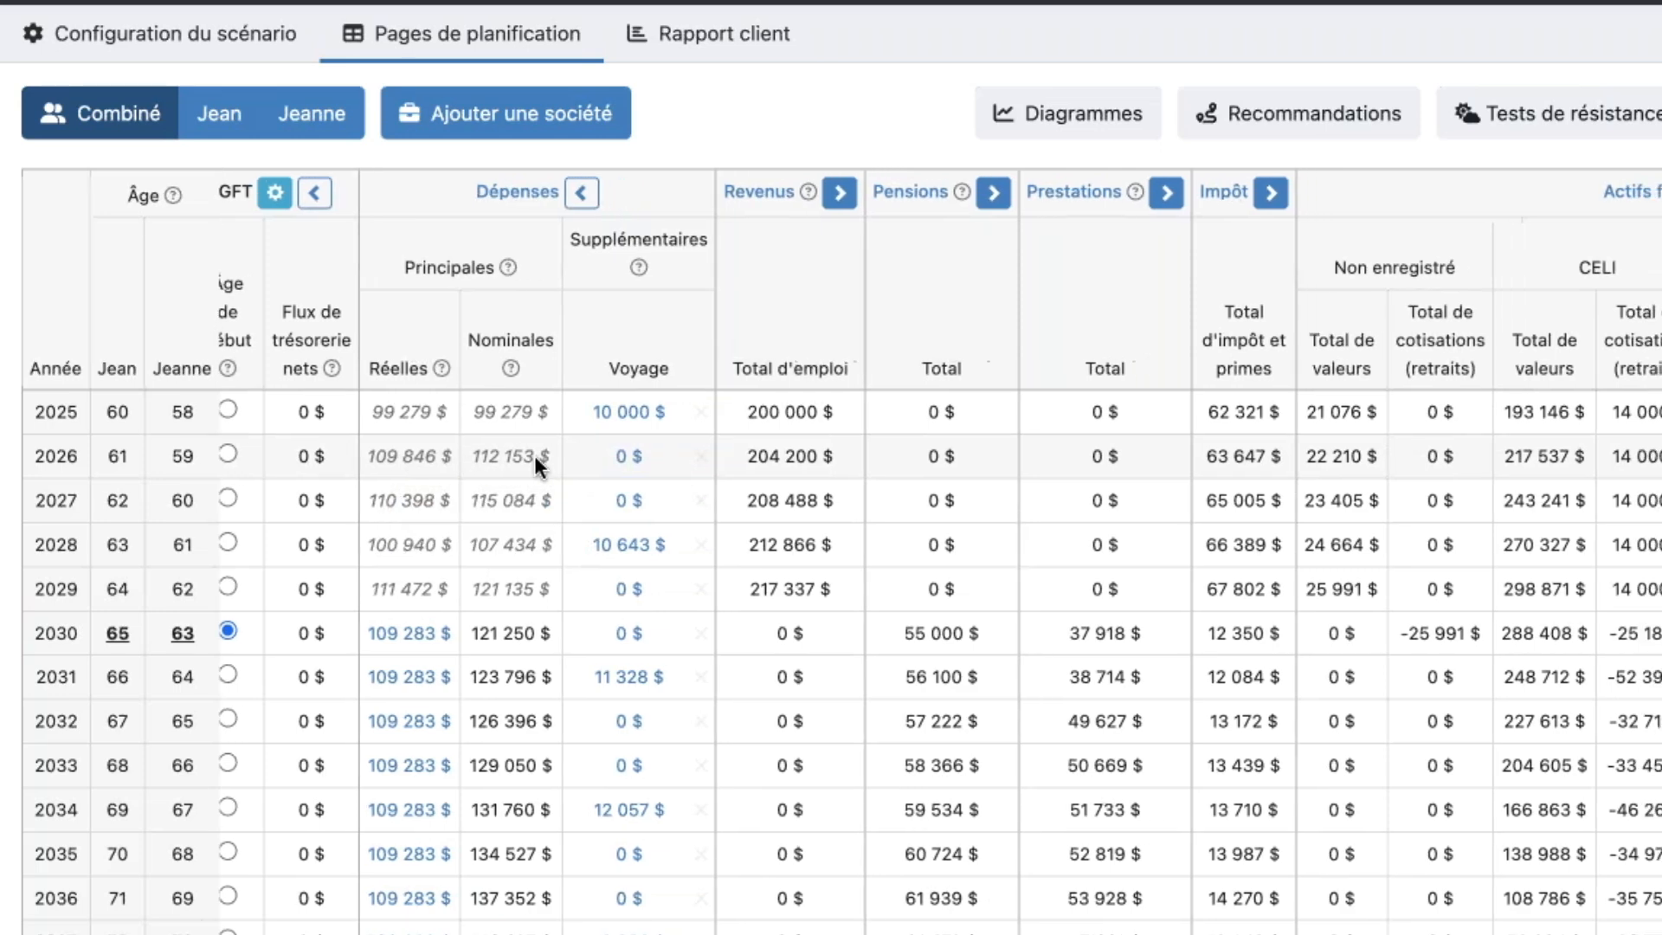
mouse_move(619, 461)
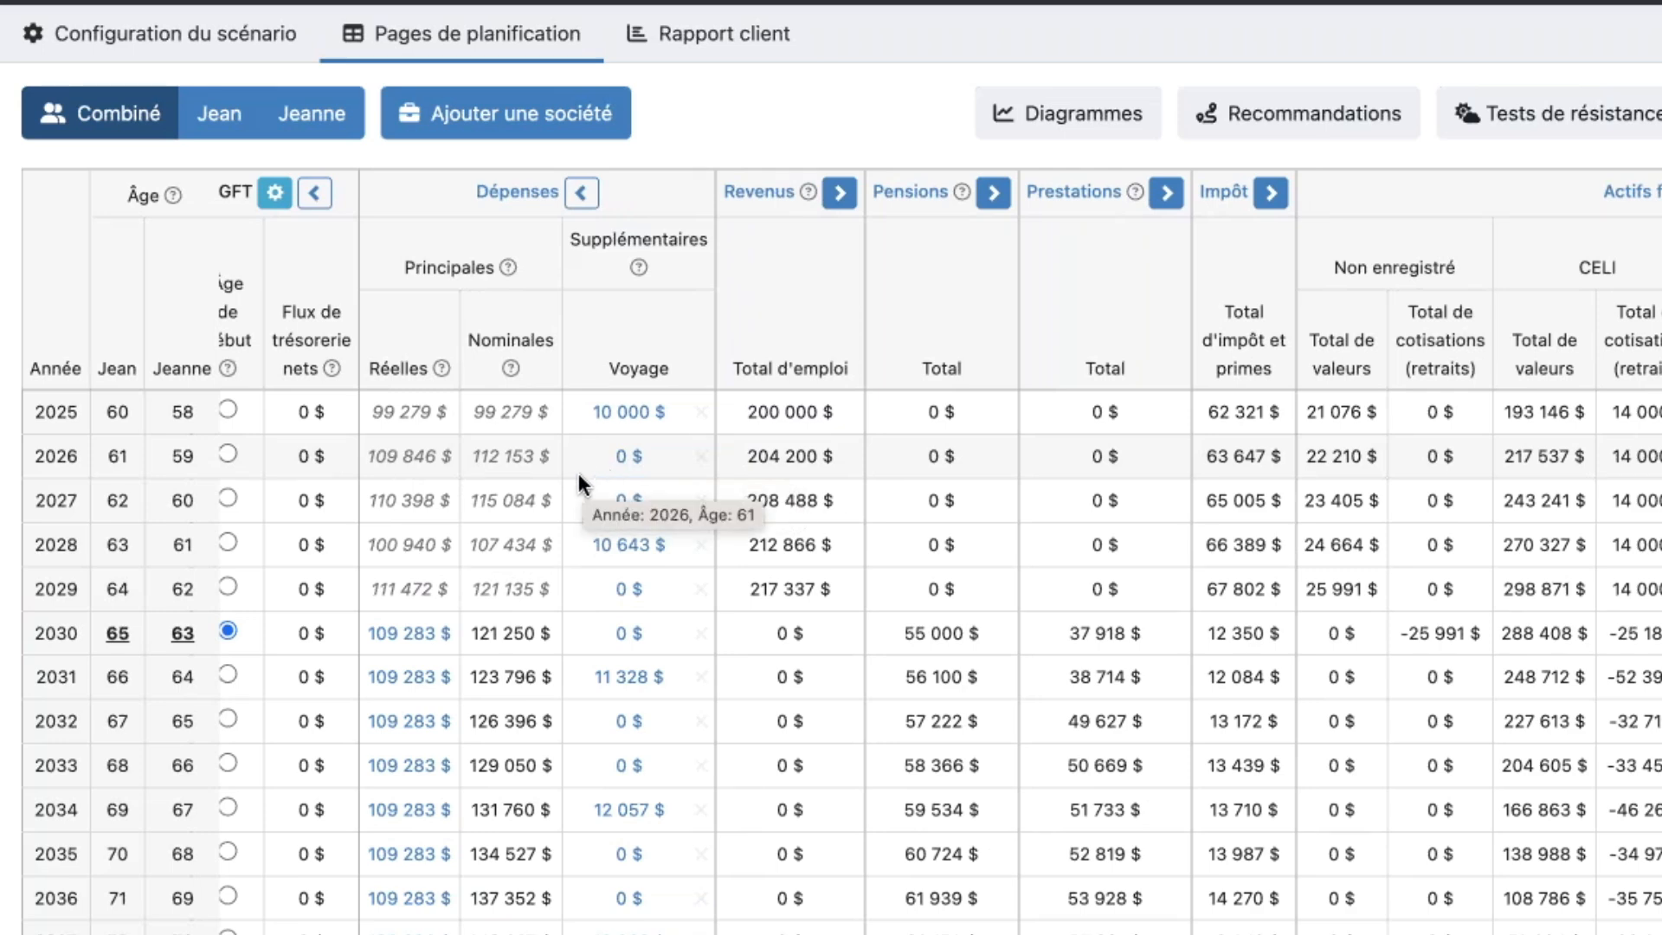
mouse_move(521, 594)
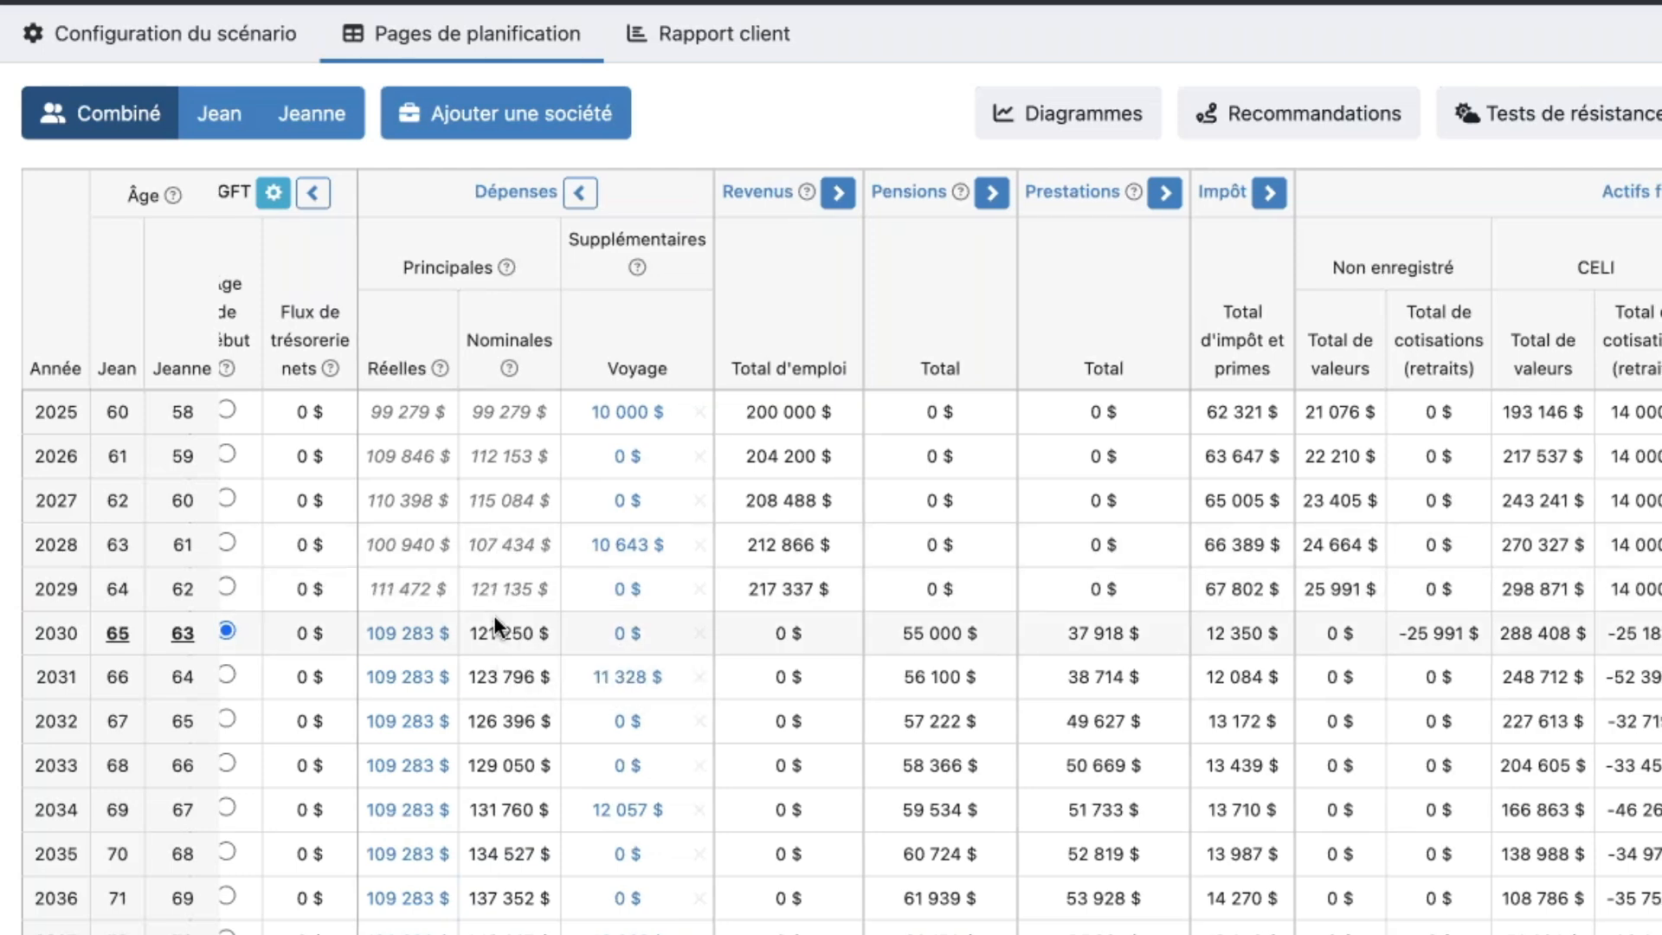
scroll(491, 578, "down", 1)
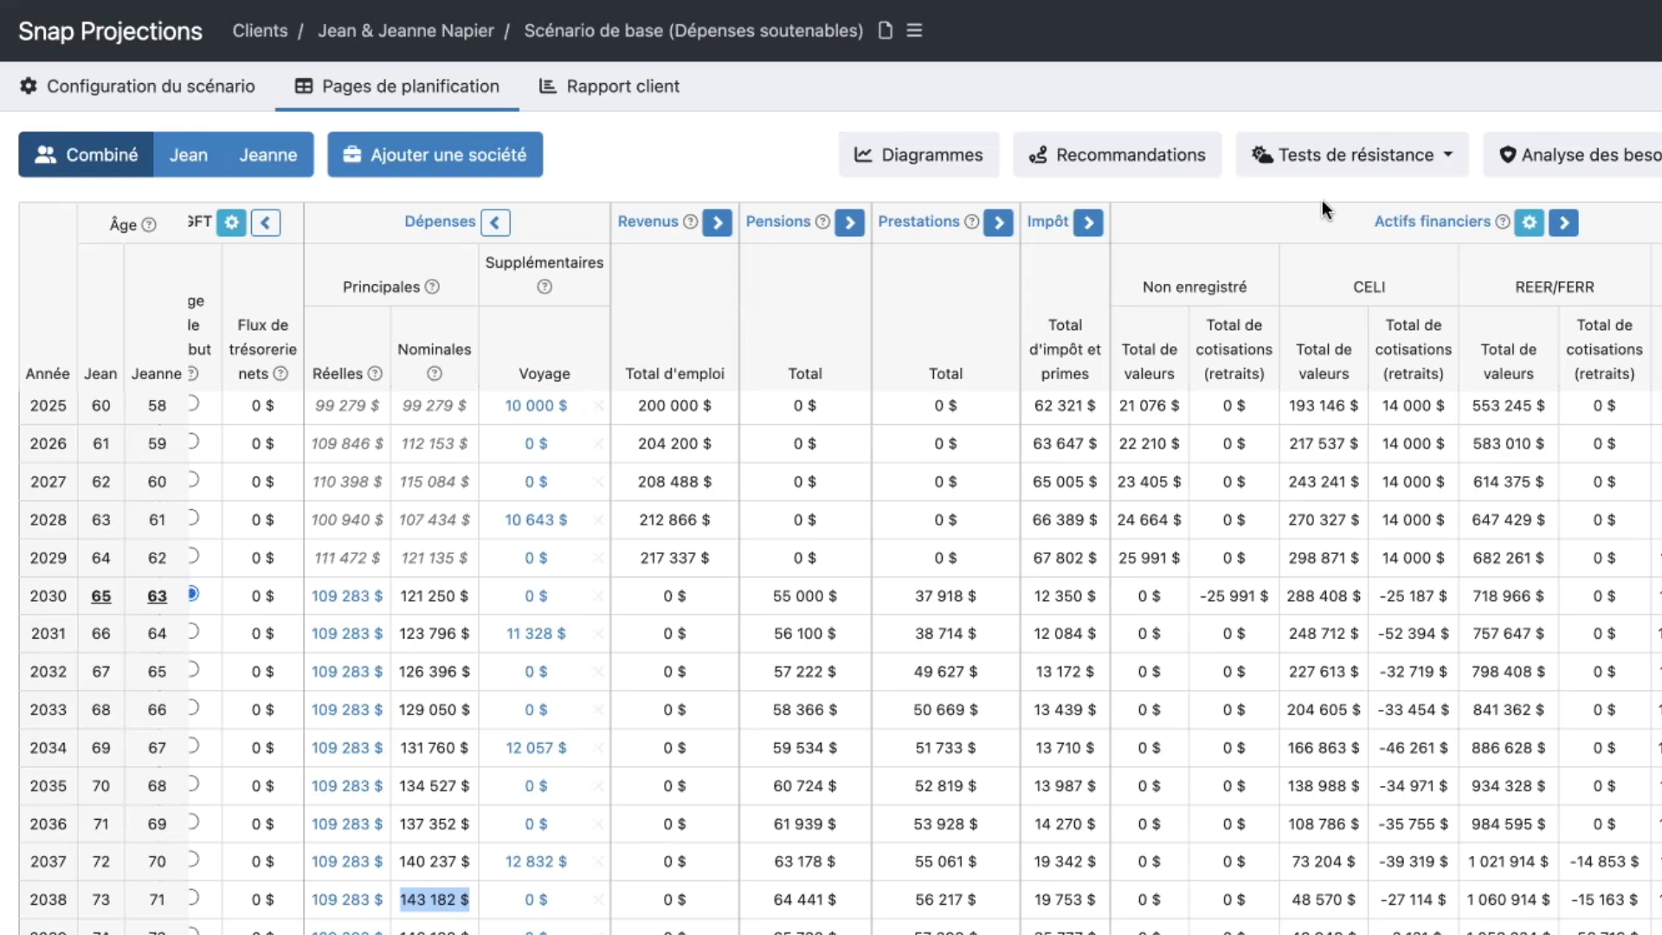
- Open the first spouse's individual planning page and show the Ordre de GFT column for this scenario
scroll(1283, 234, "right", 2)
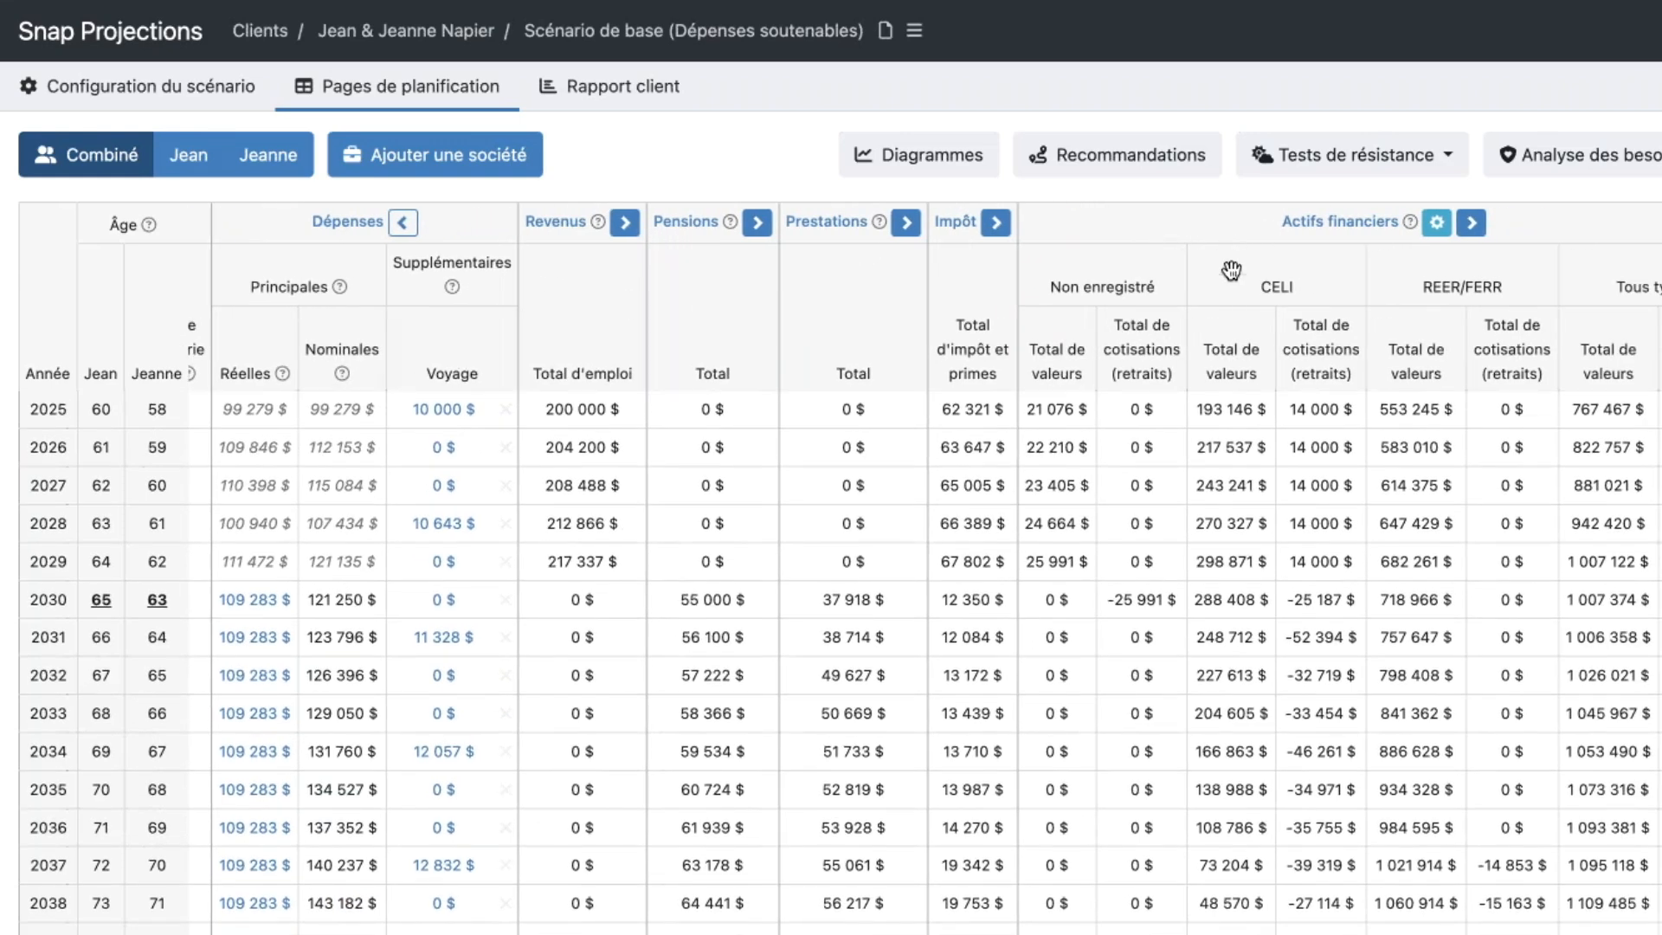
left_click(184, 161)
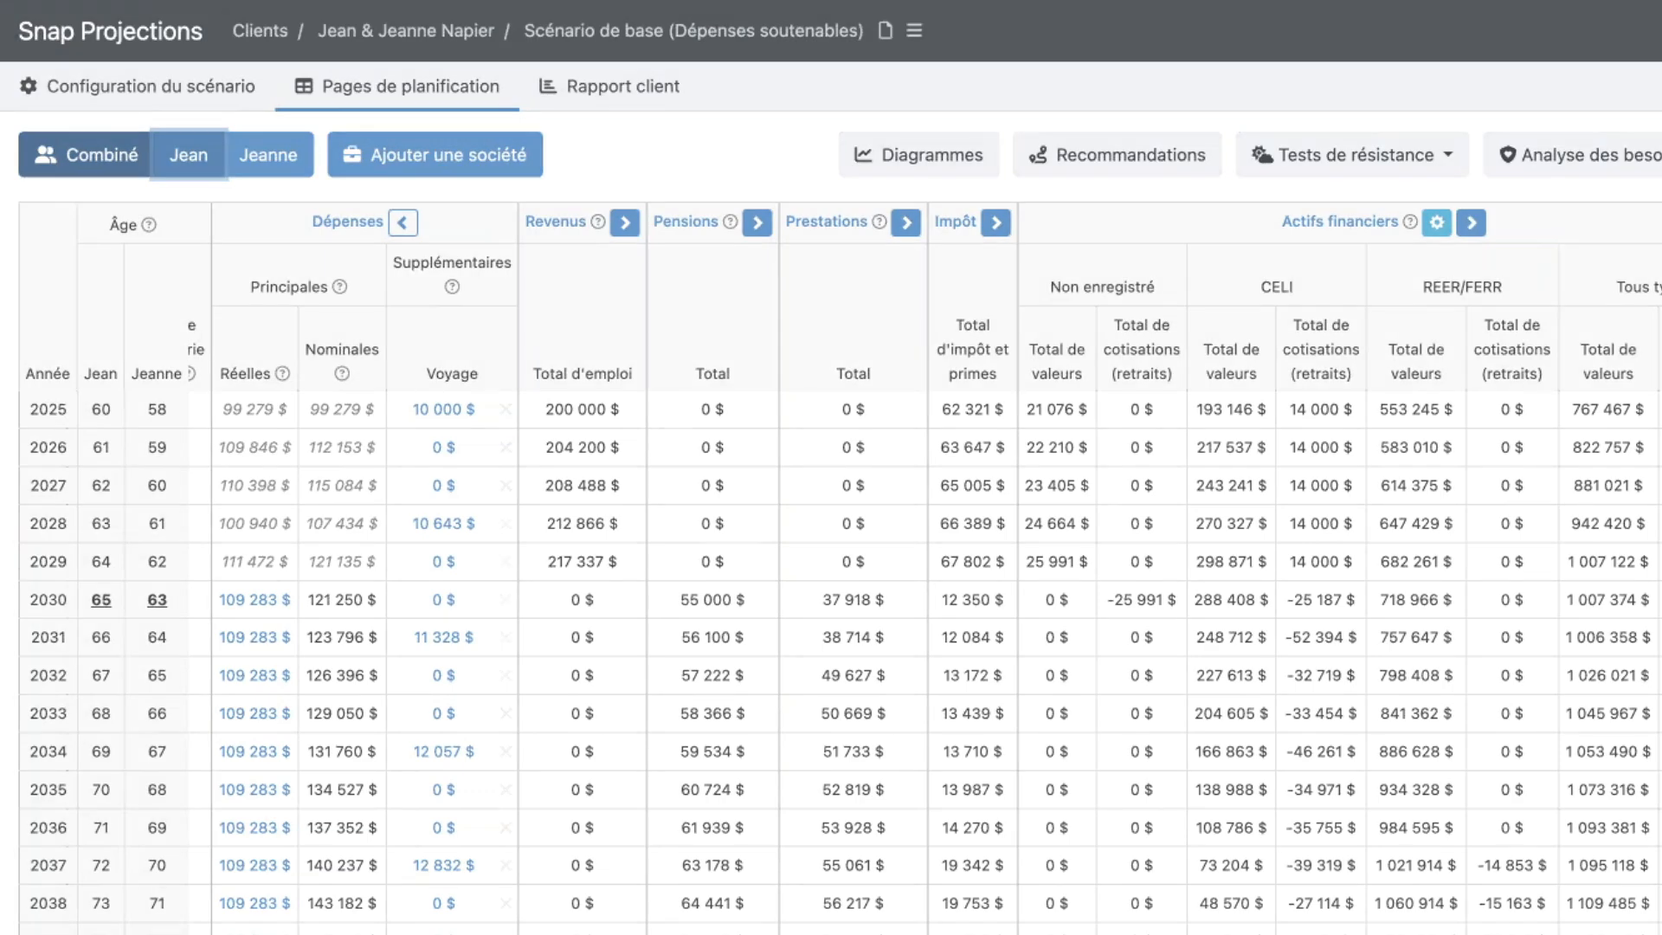
scroll(1583, 237, "right", 7)
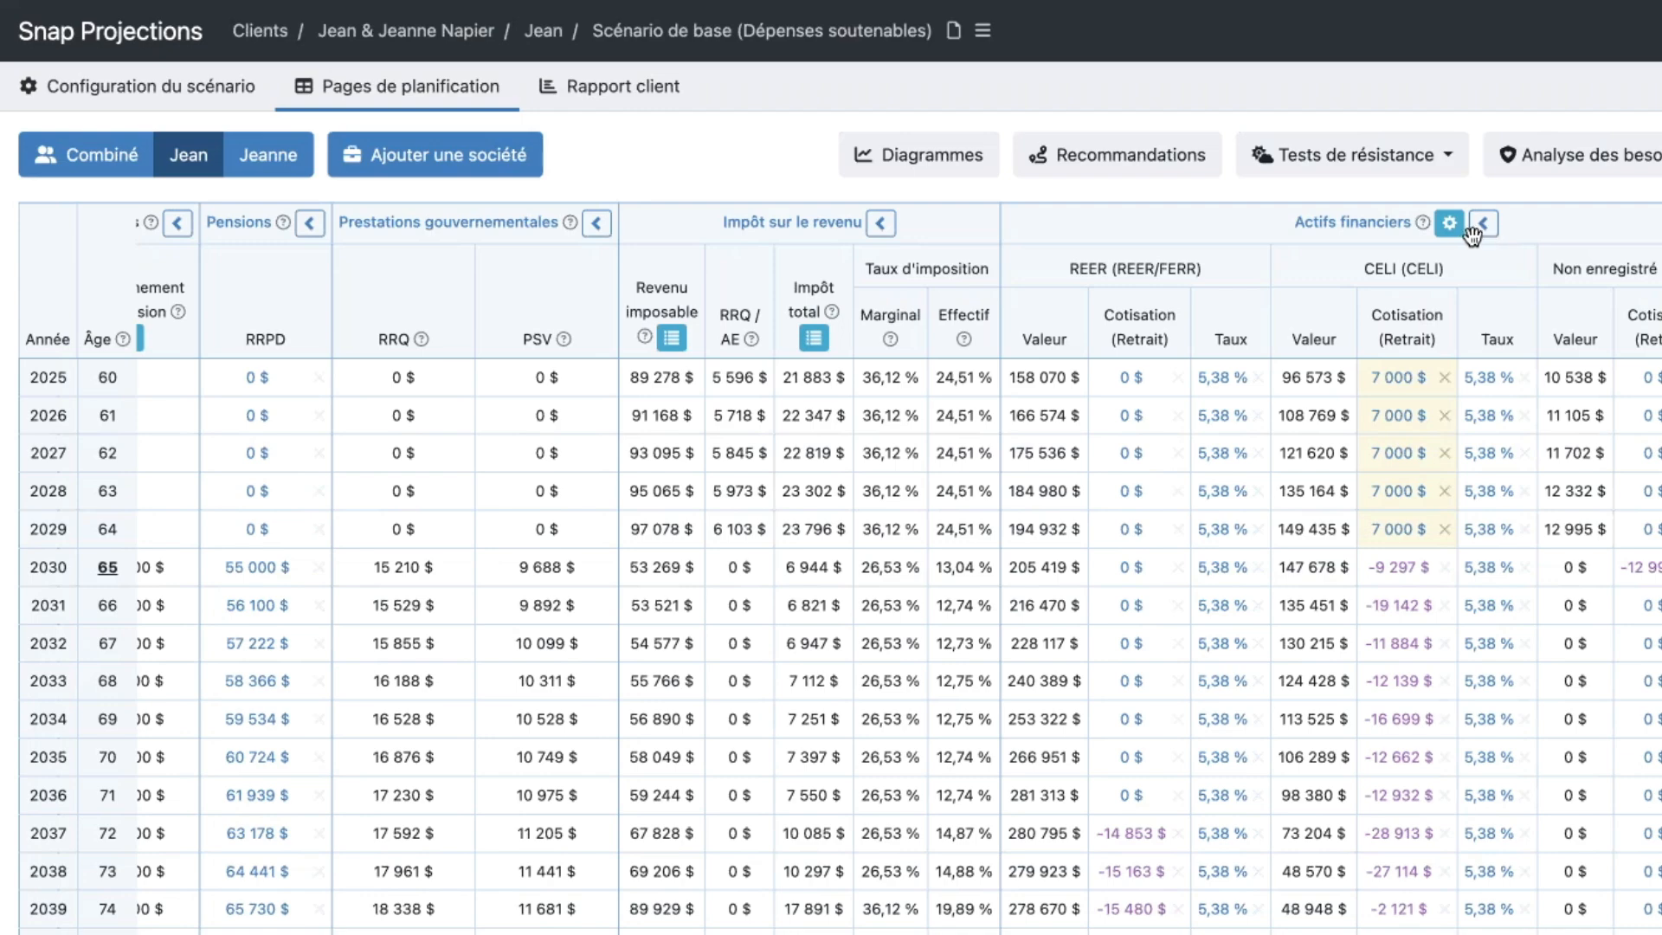
left_click(1450, 225)
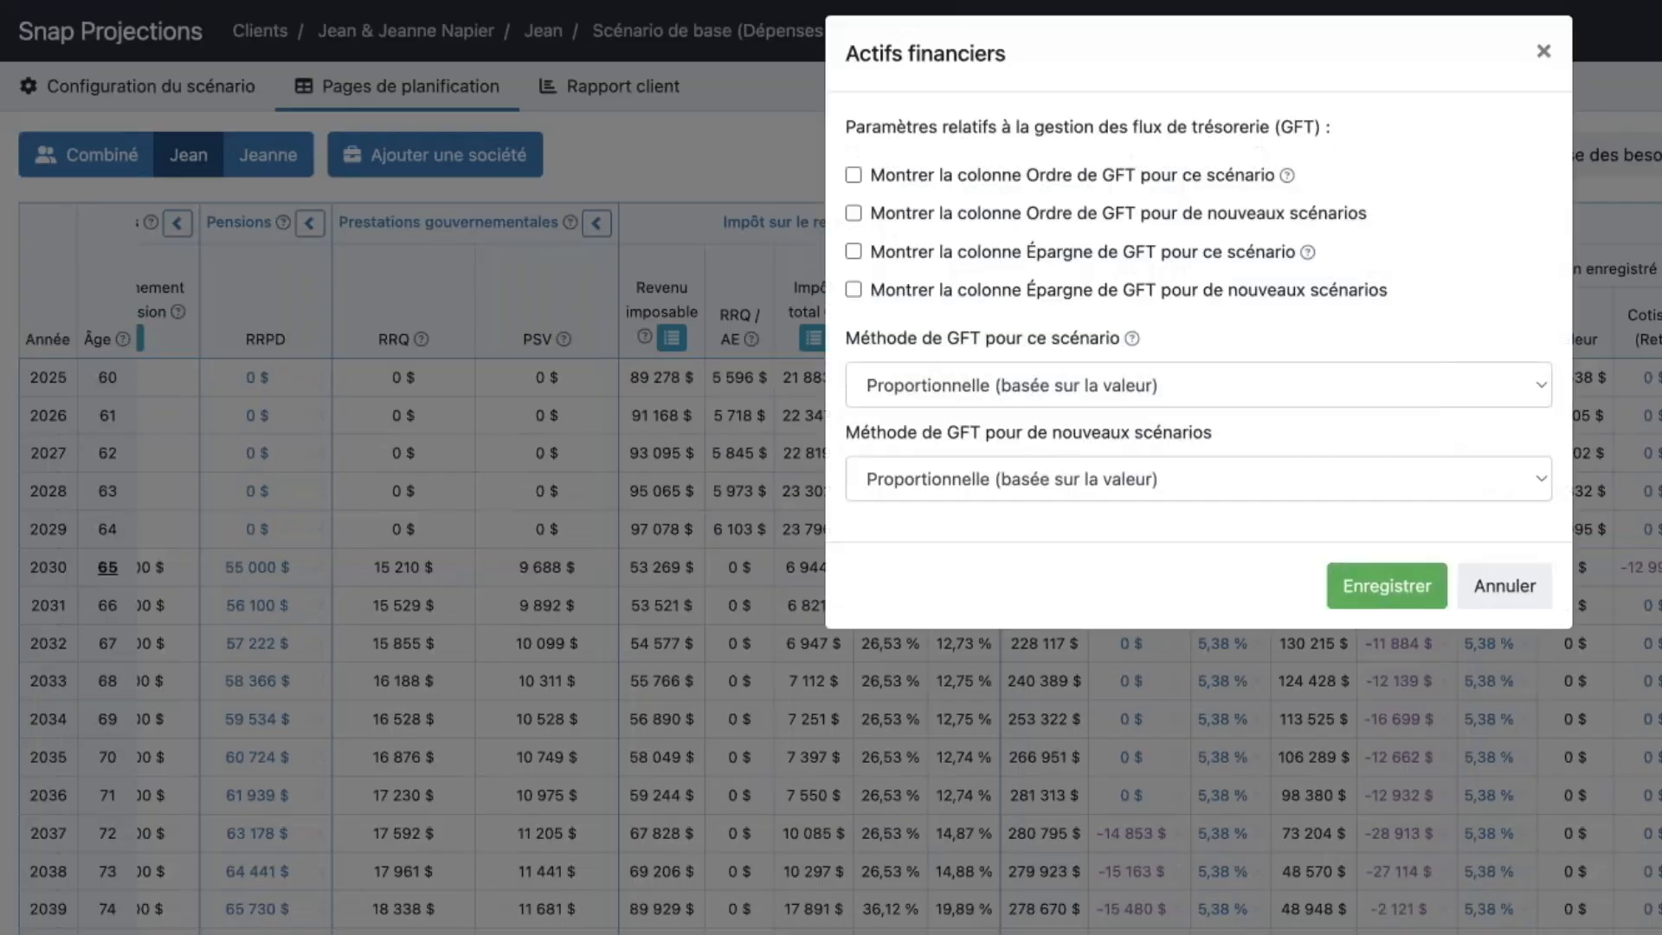
left_click(851, 196)
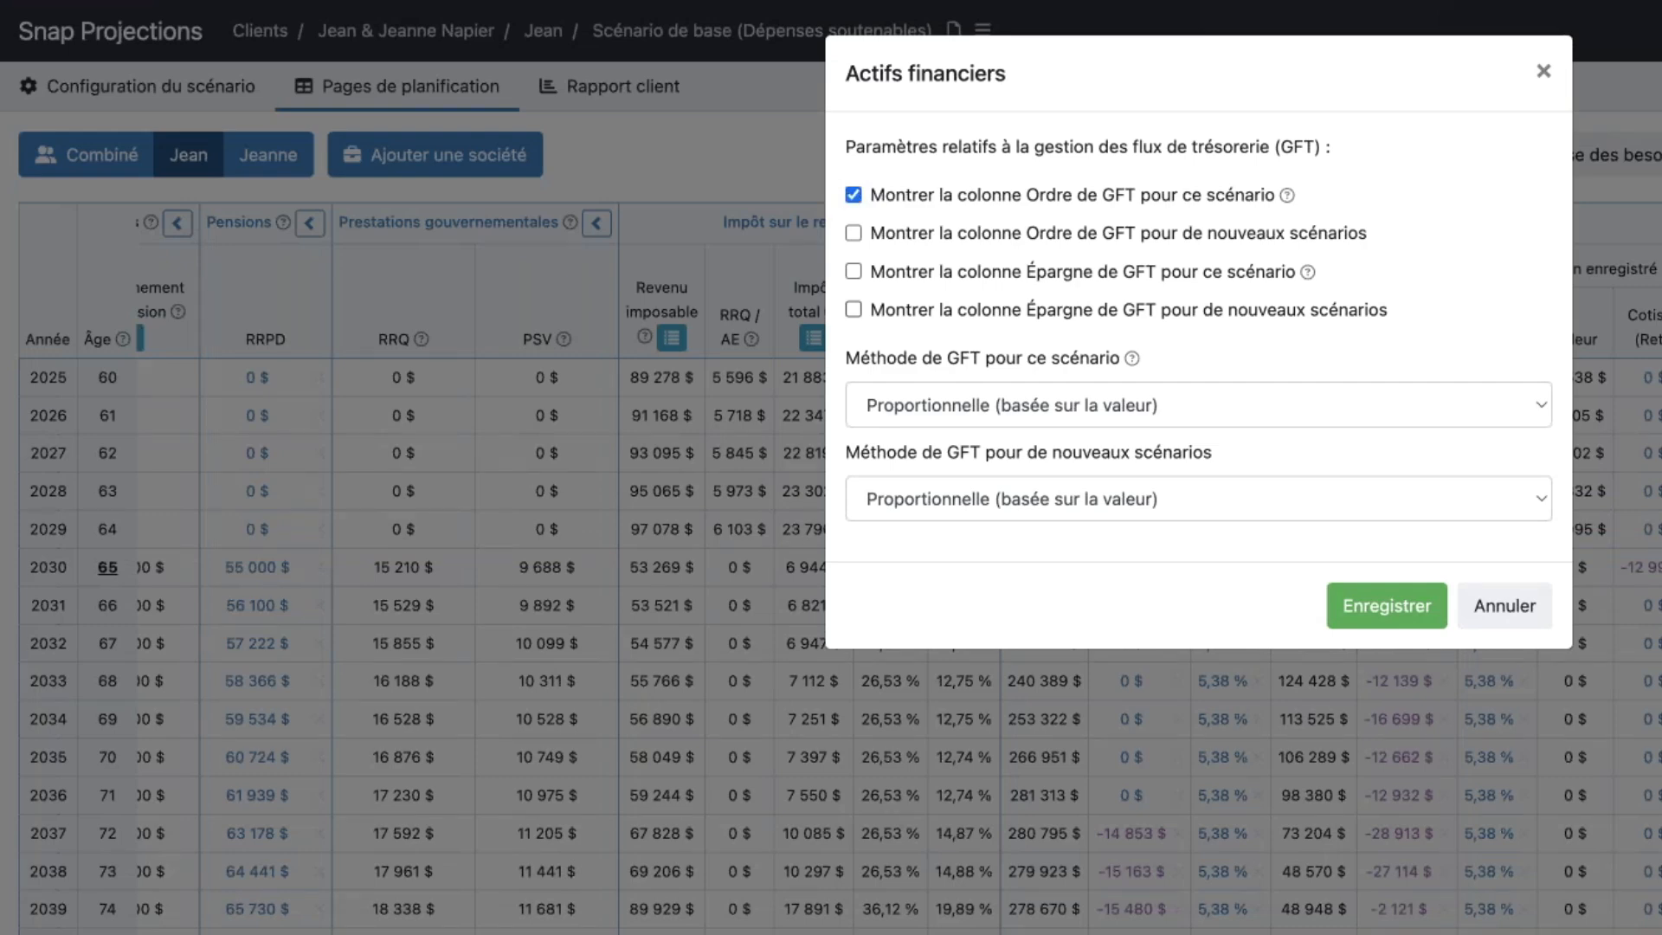
left_click(1367, 614)
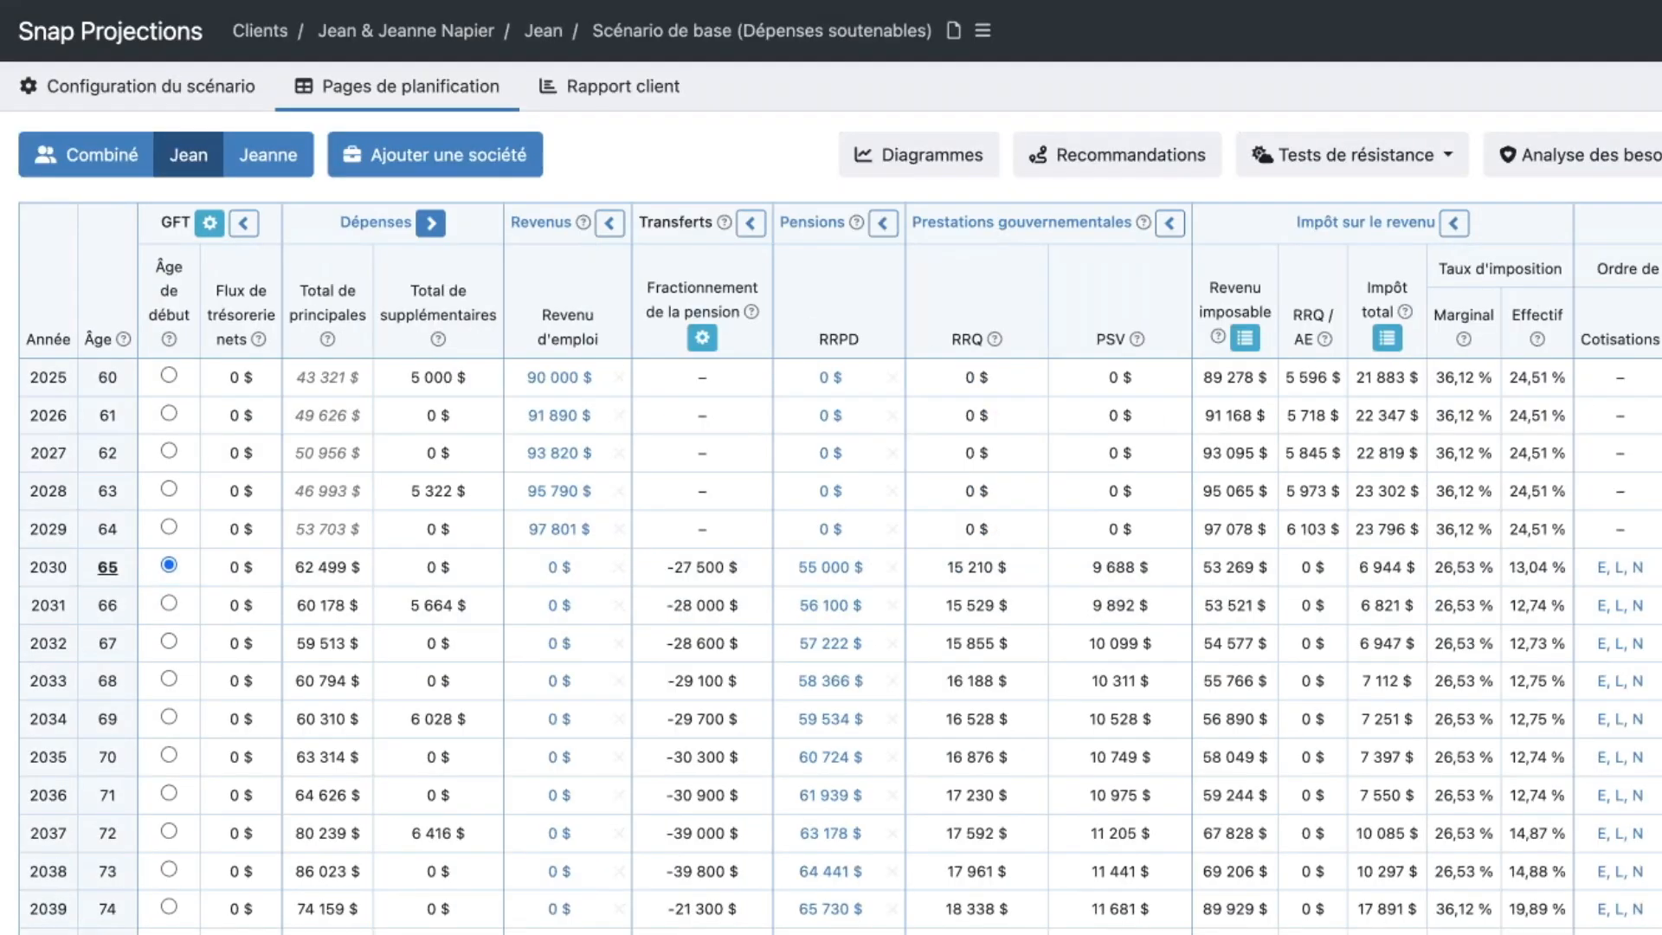
- Review the available withdrawal orders for the first spouse in 2030 and close the editor without changing the order
scroll(1079, 327, "right", 6)
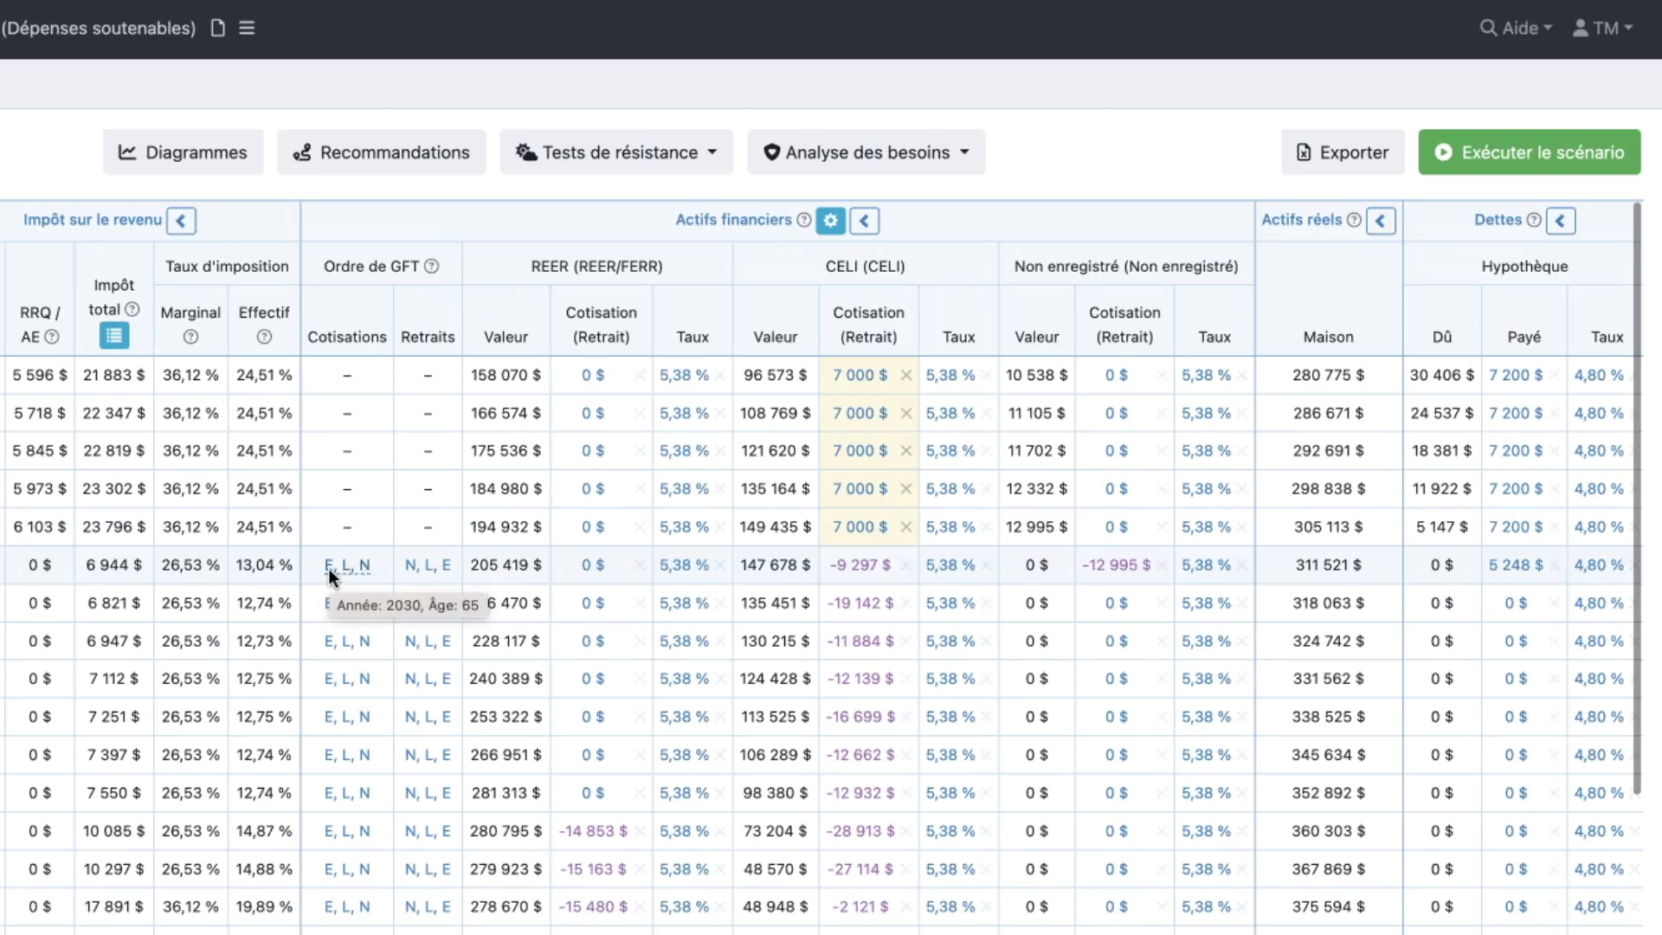
left_click(434, 568)
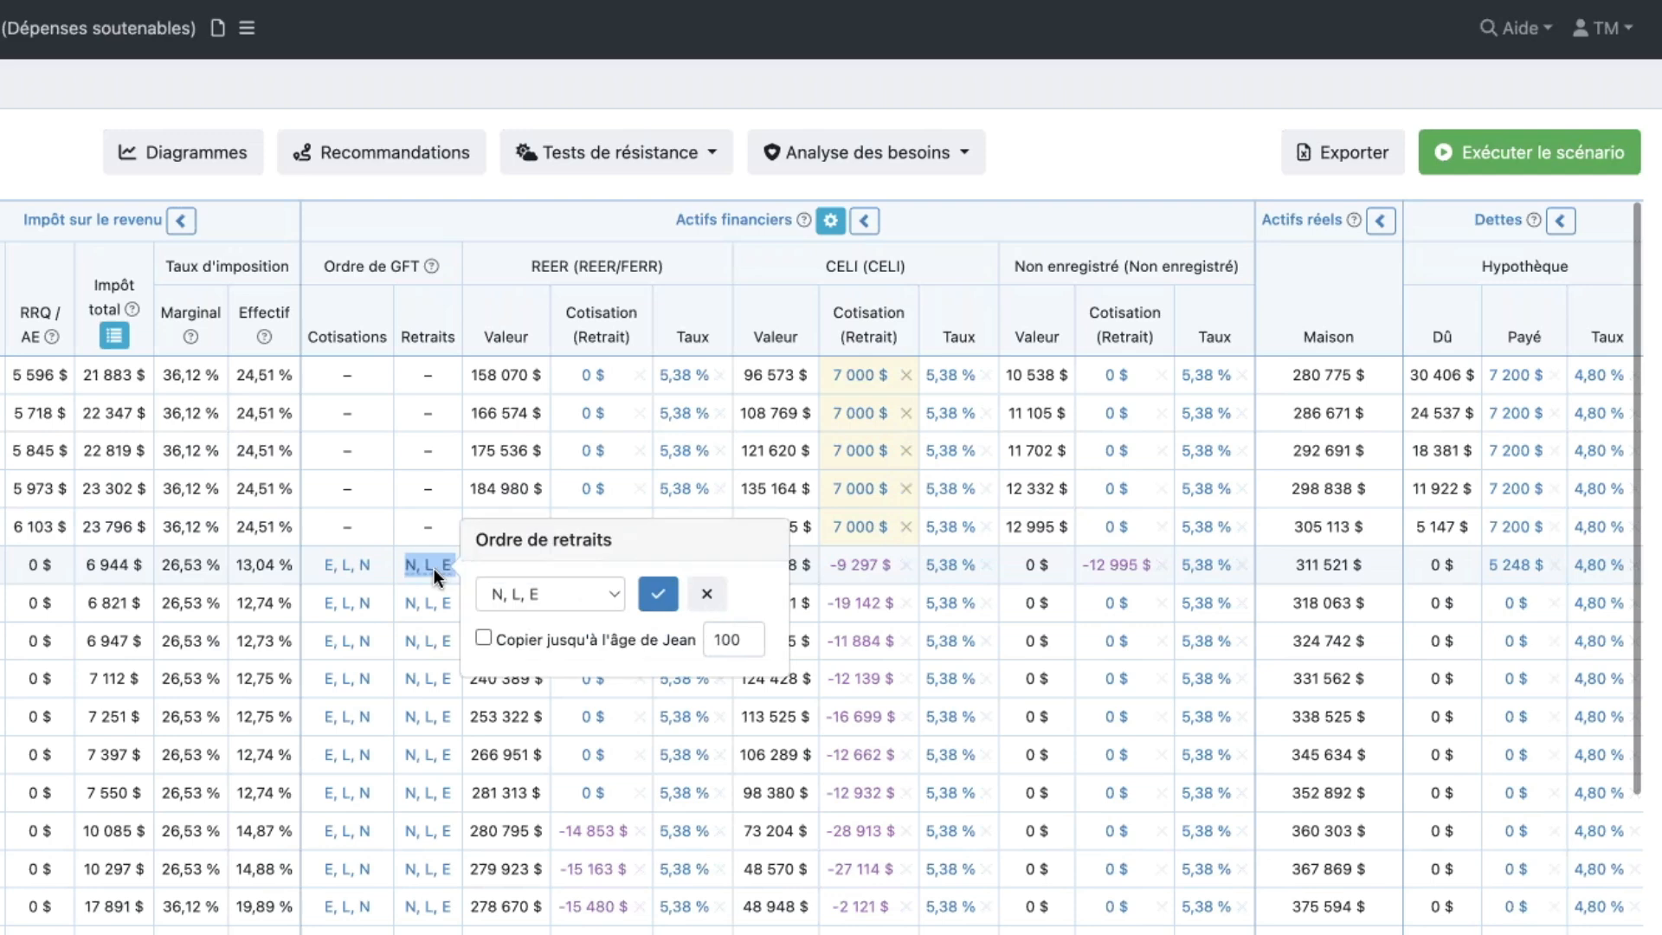
left_click(614, 595)
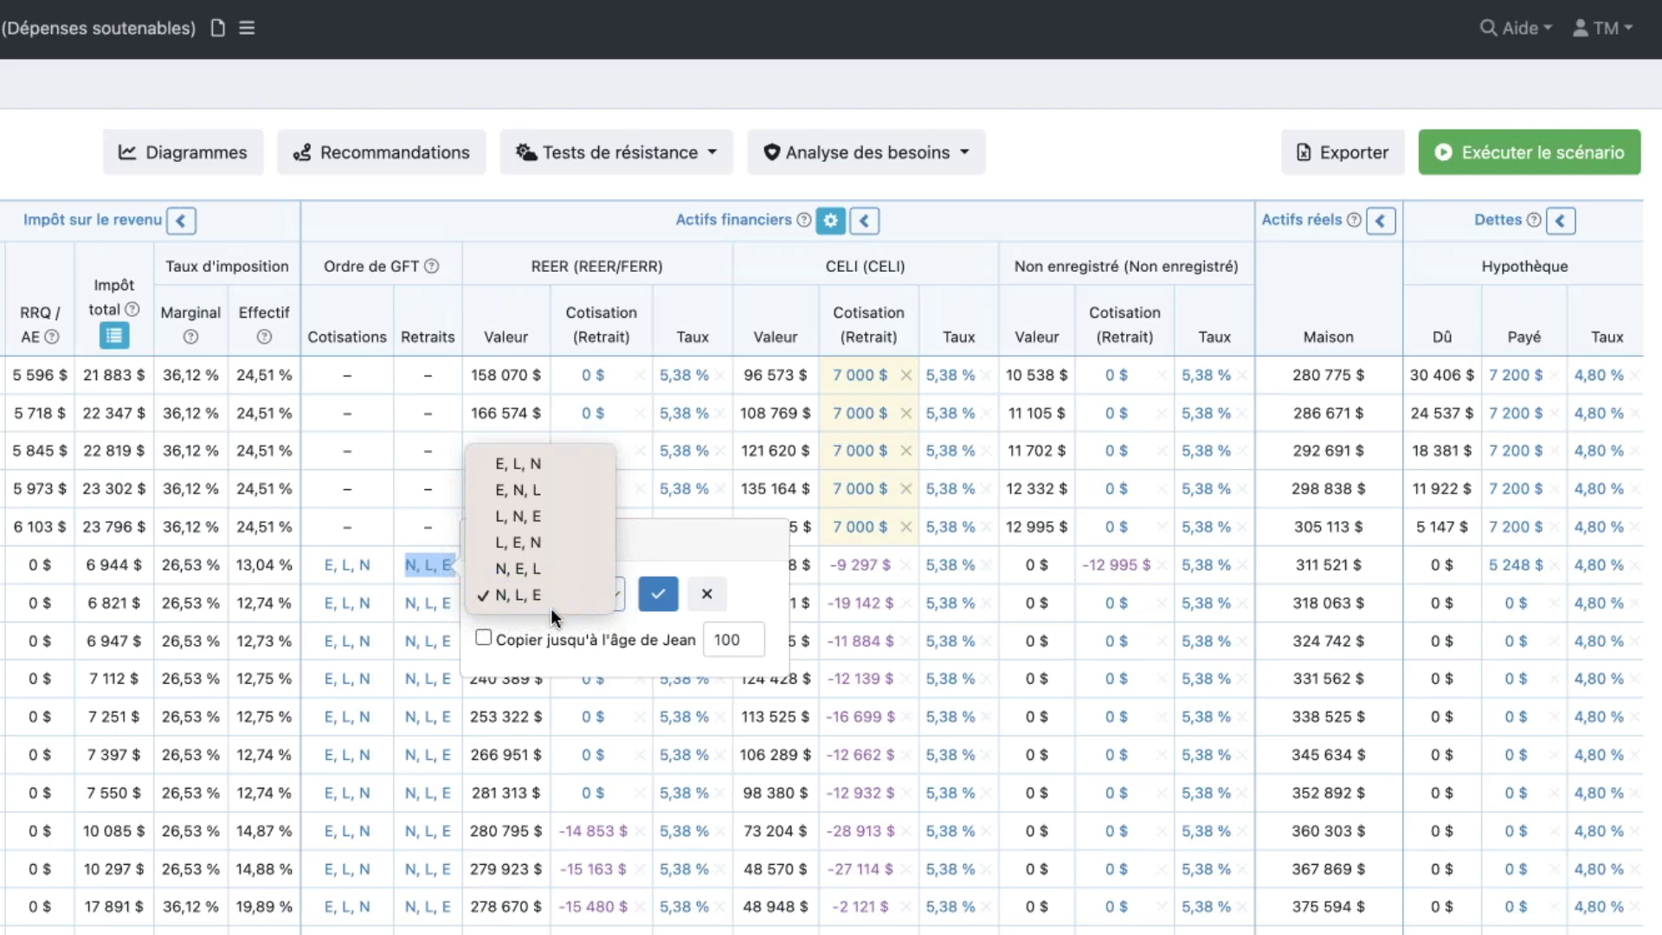
left_click(709, 592)
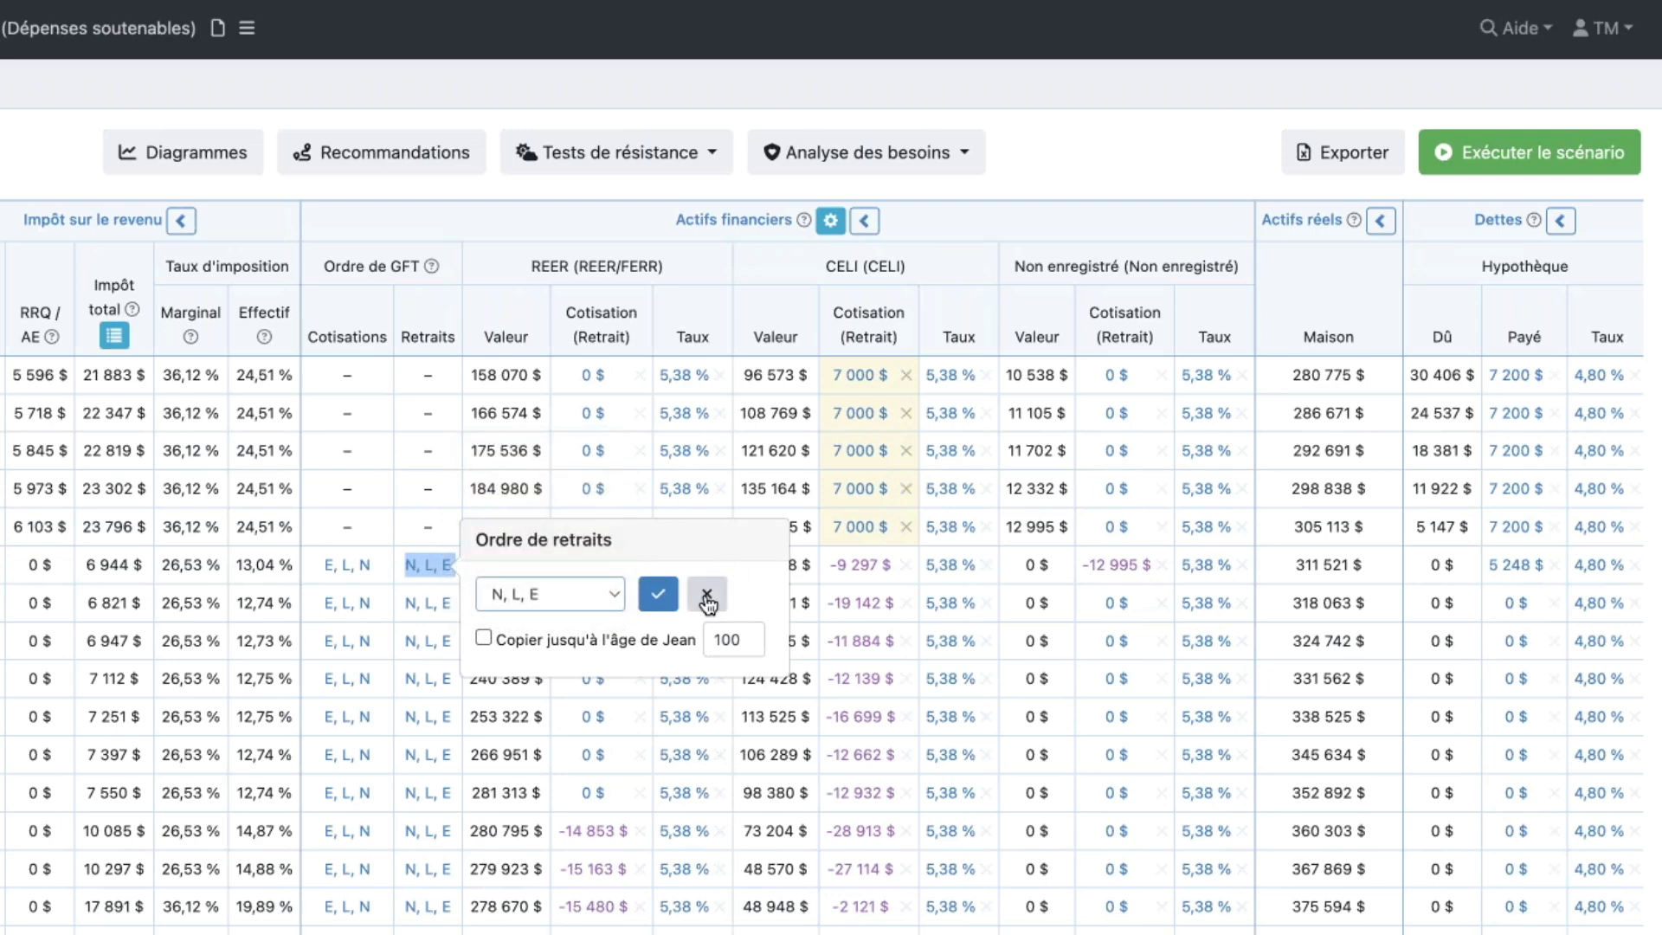
left_click(709, 593)
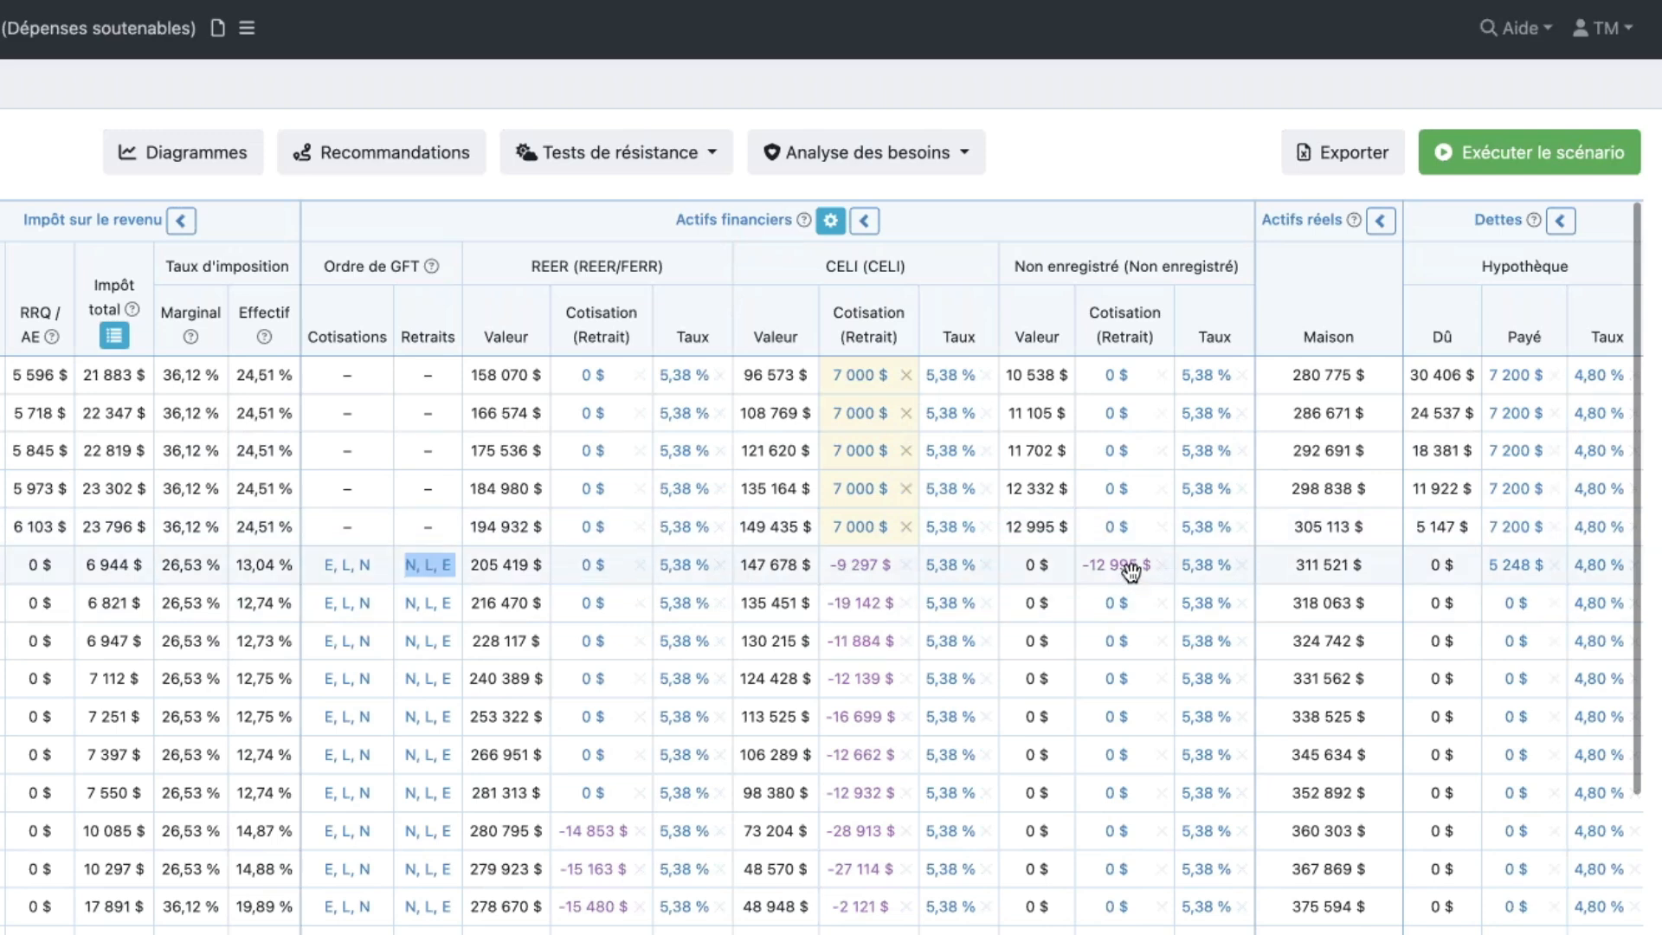
- Examine the first spouse's non-registered, CELI and REER withdrawals from 2030 to 2037 against the withdrawal order
mouse_move(1134, 574)
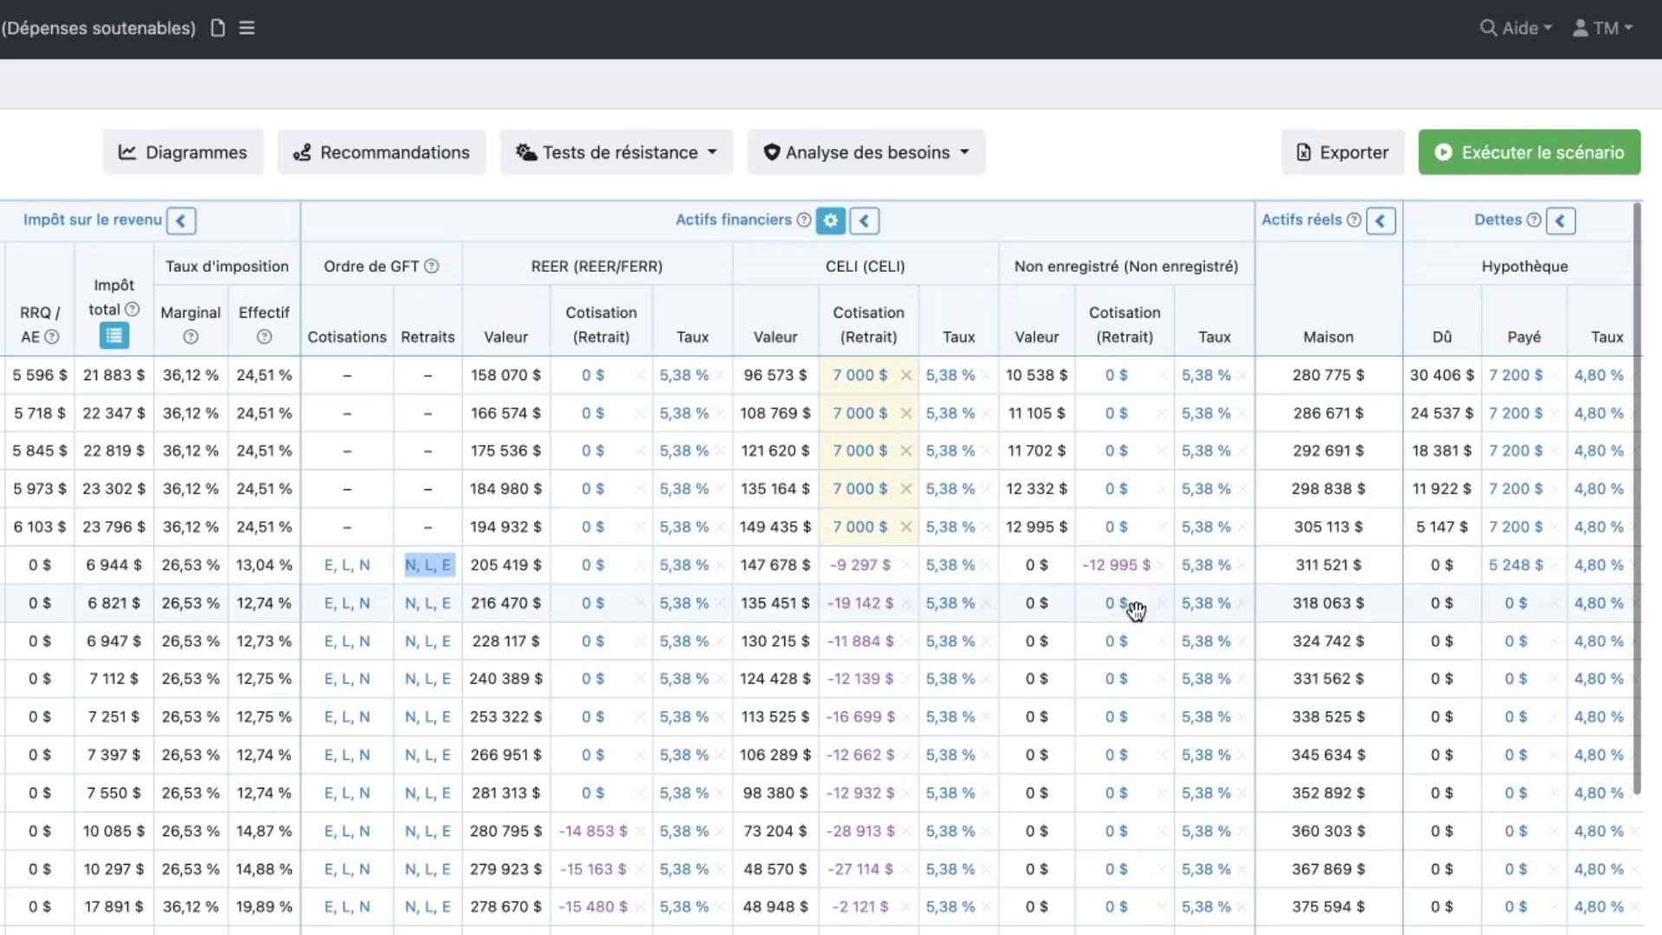
mouse_move(1125, 605)
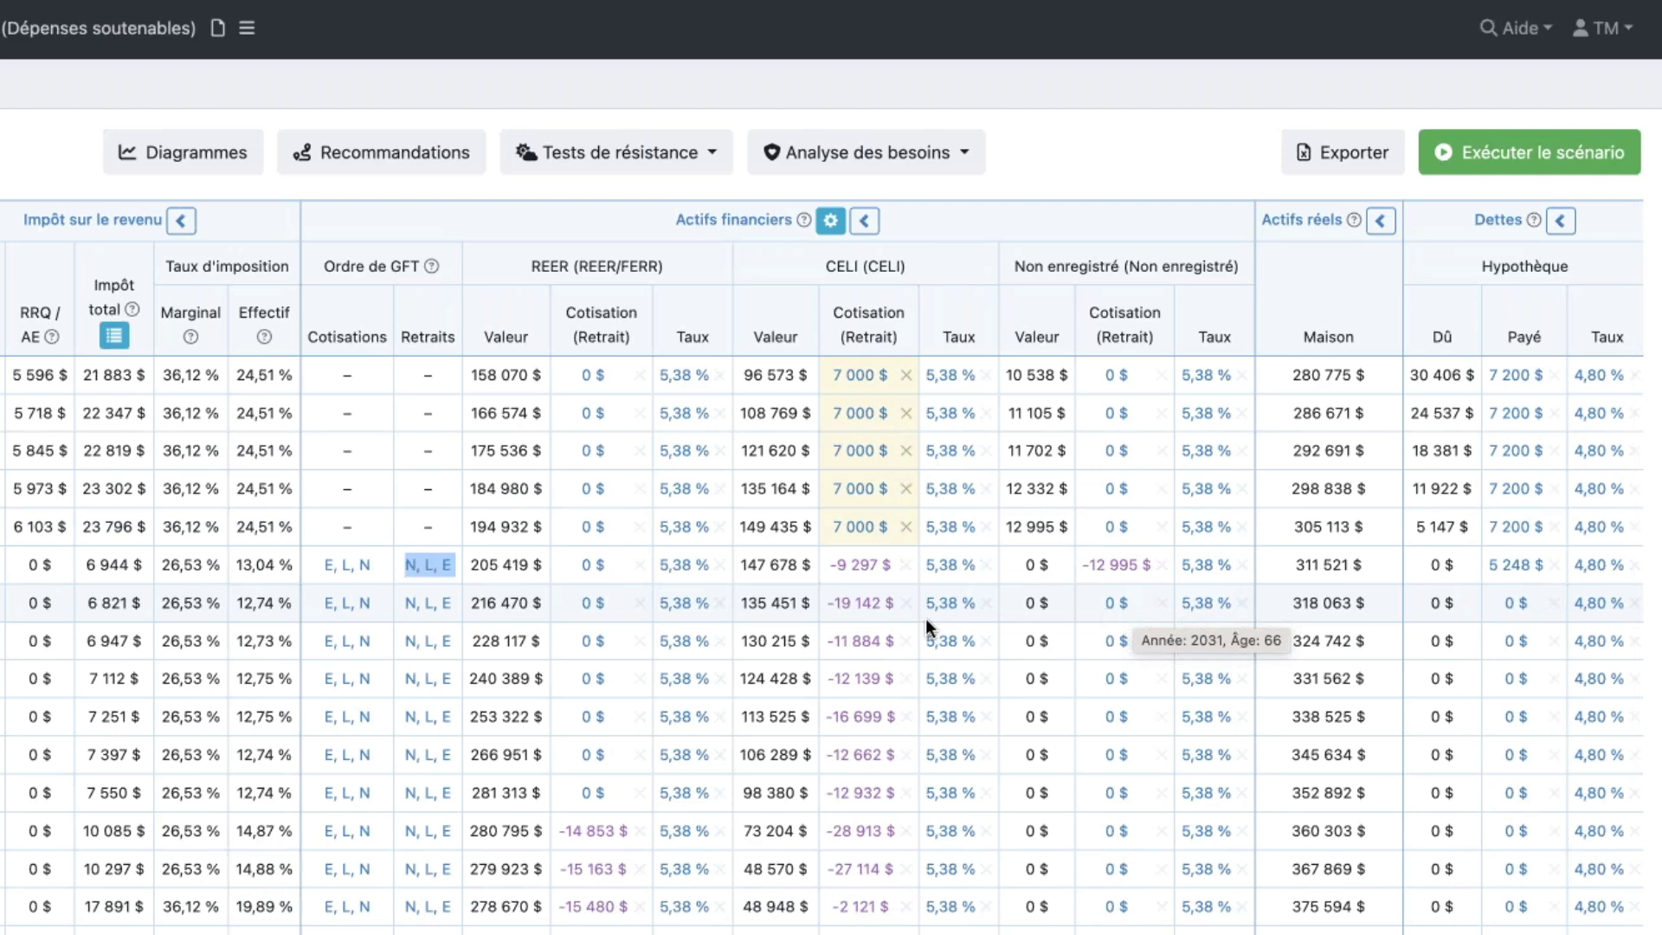
mouse_move(869, 610)
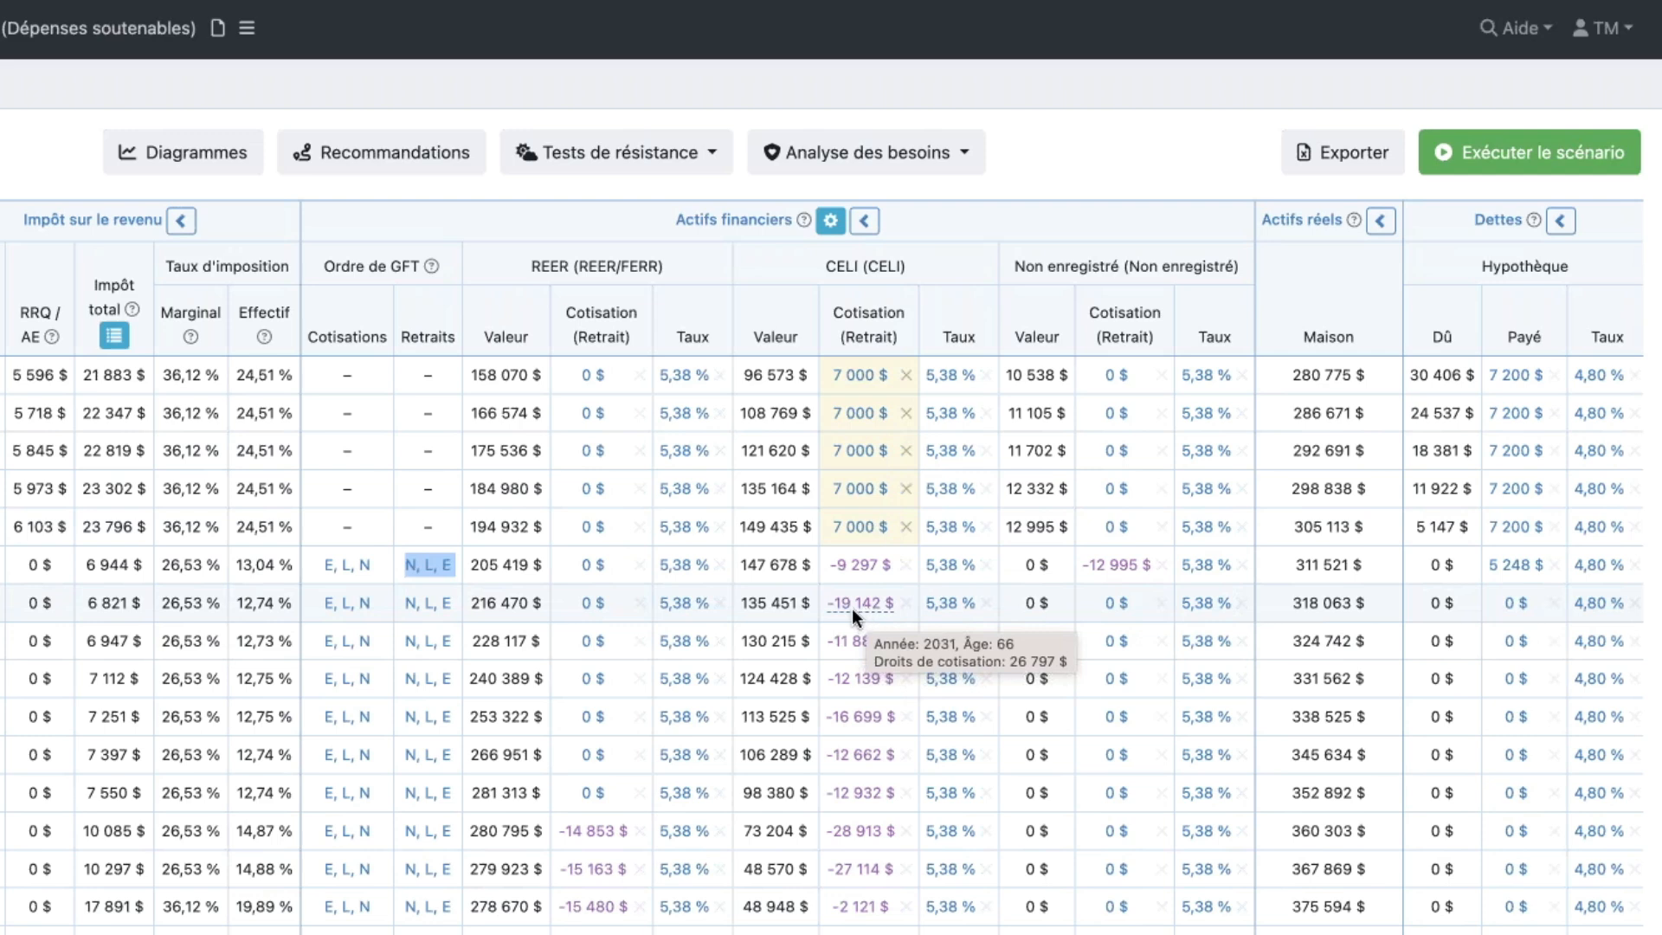
scroll(742, 678, "down", 2)
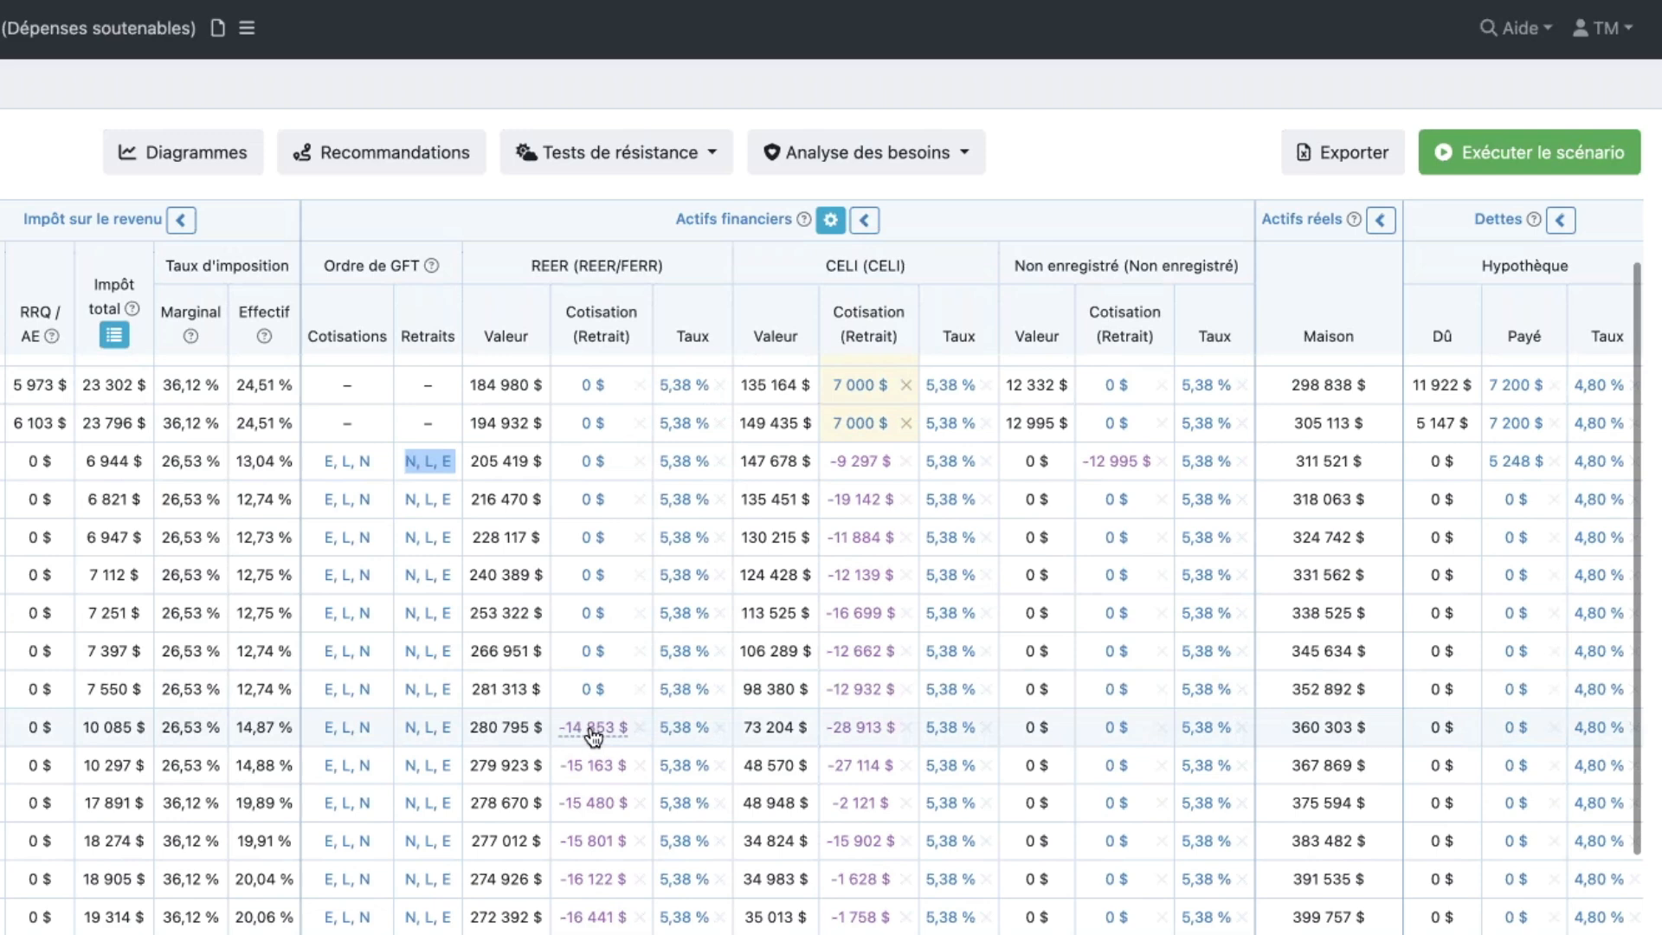
mouse_move(592, 733)
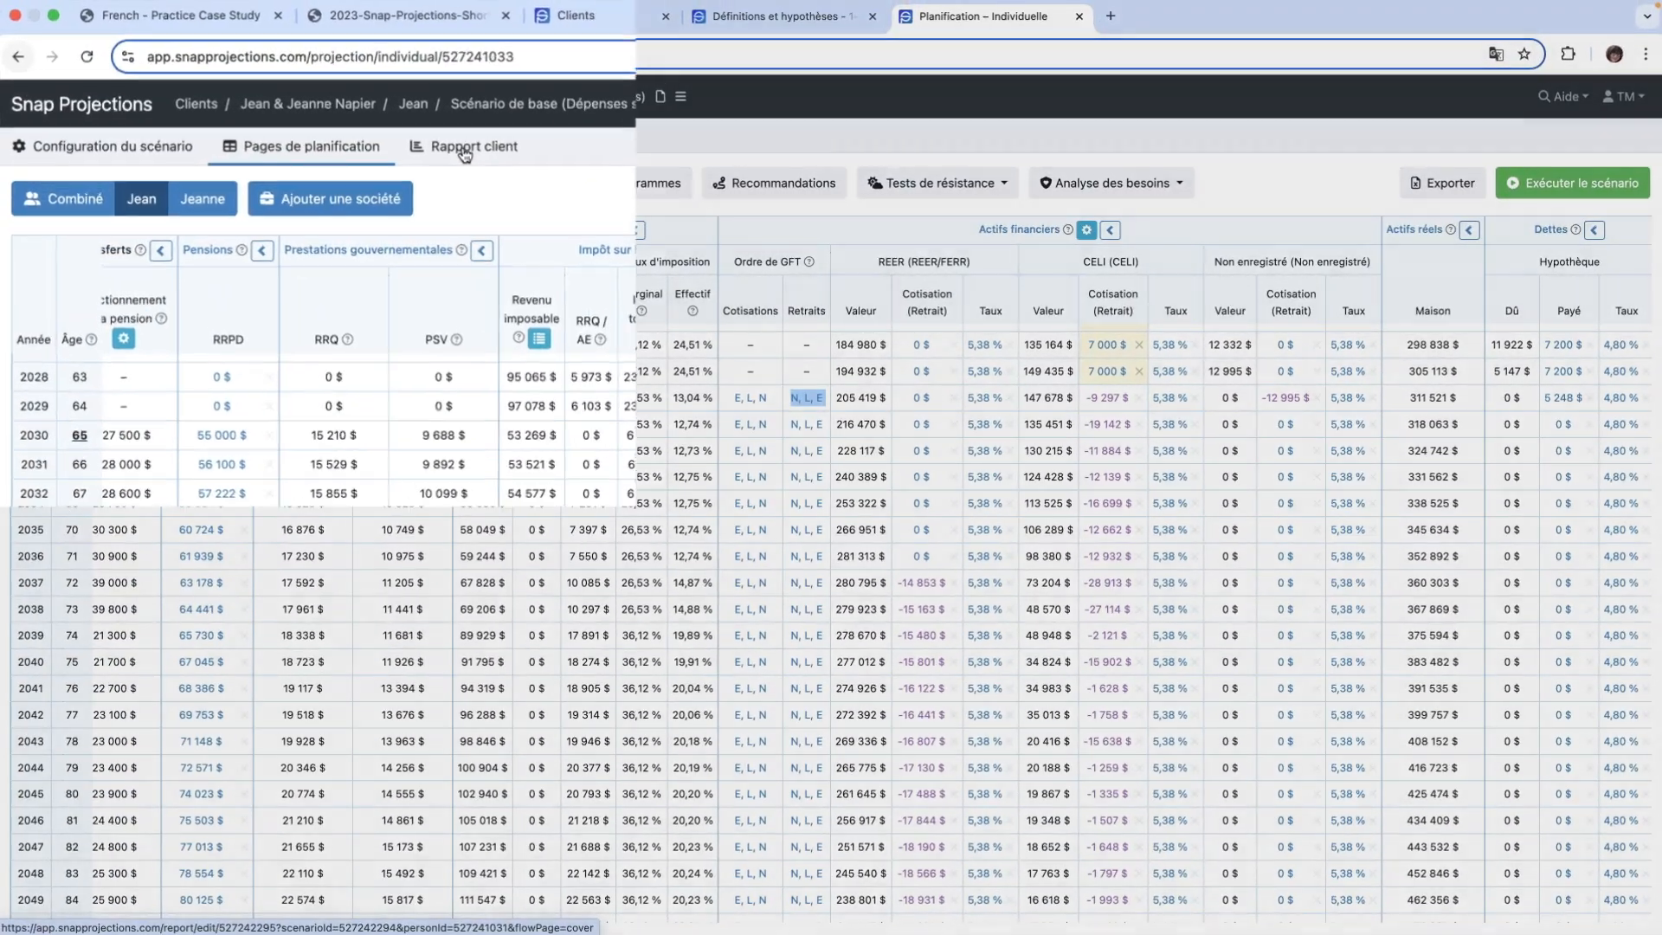
- Open the client report, review its cover page and save that page's settings as the default for new scenarios
left_click(465, 152)
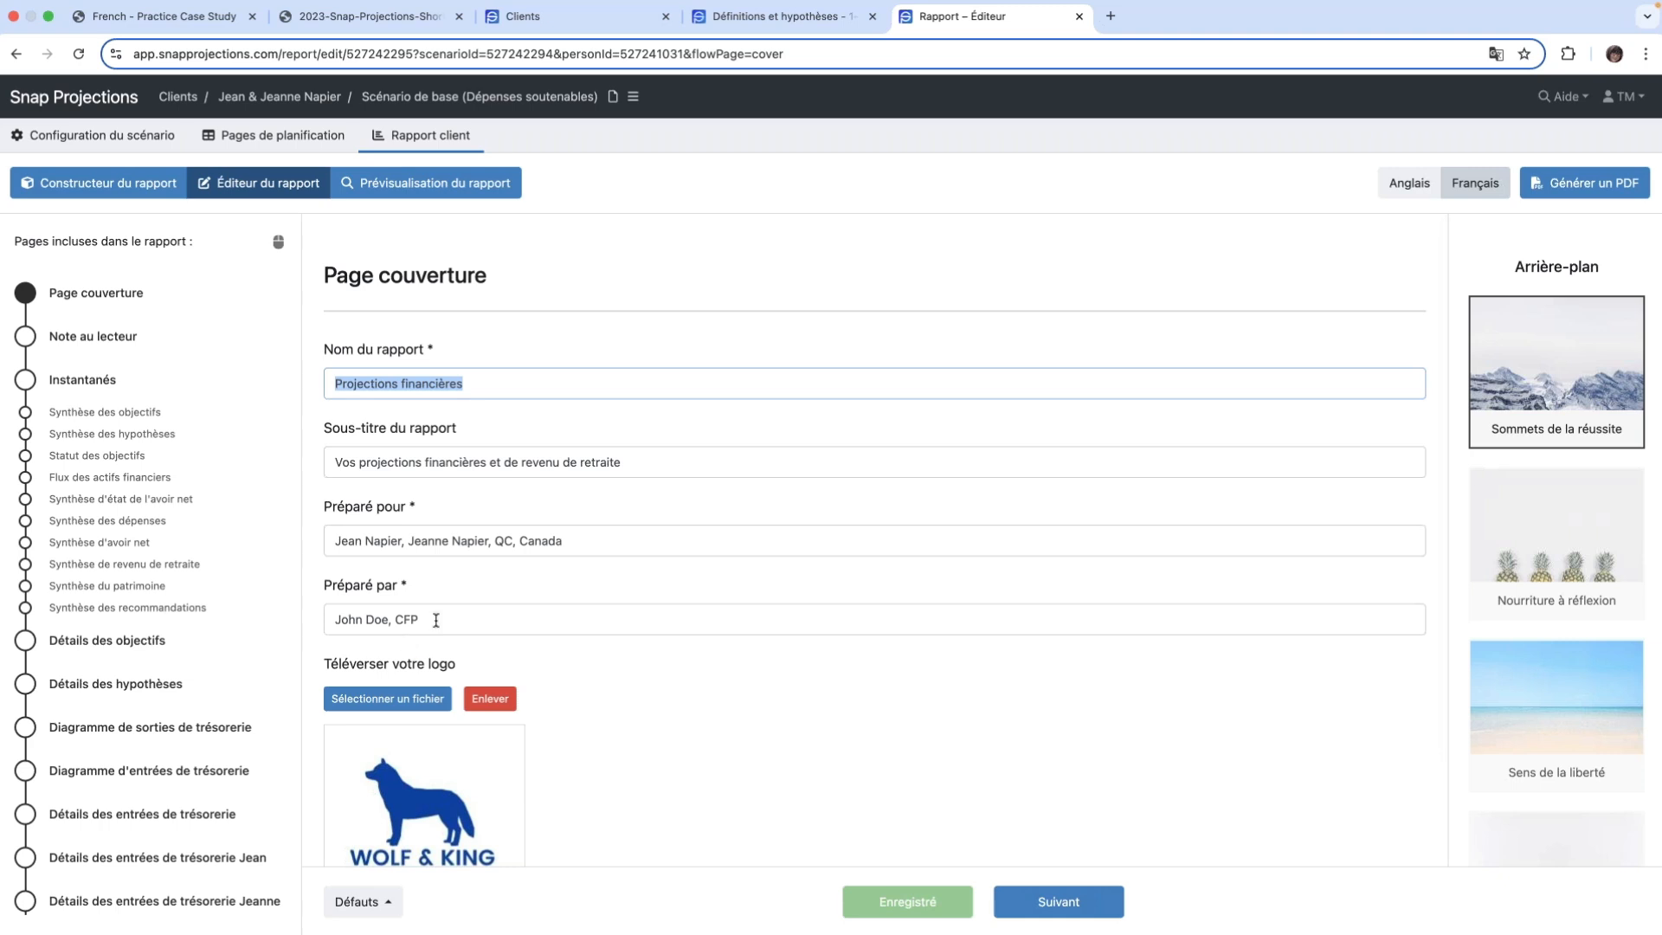
scroll(544, 649, "down", 1)
scroll(615, 697, "down", 1)
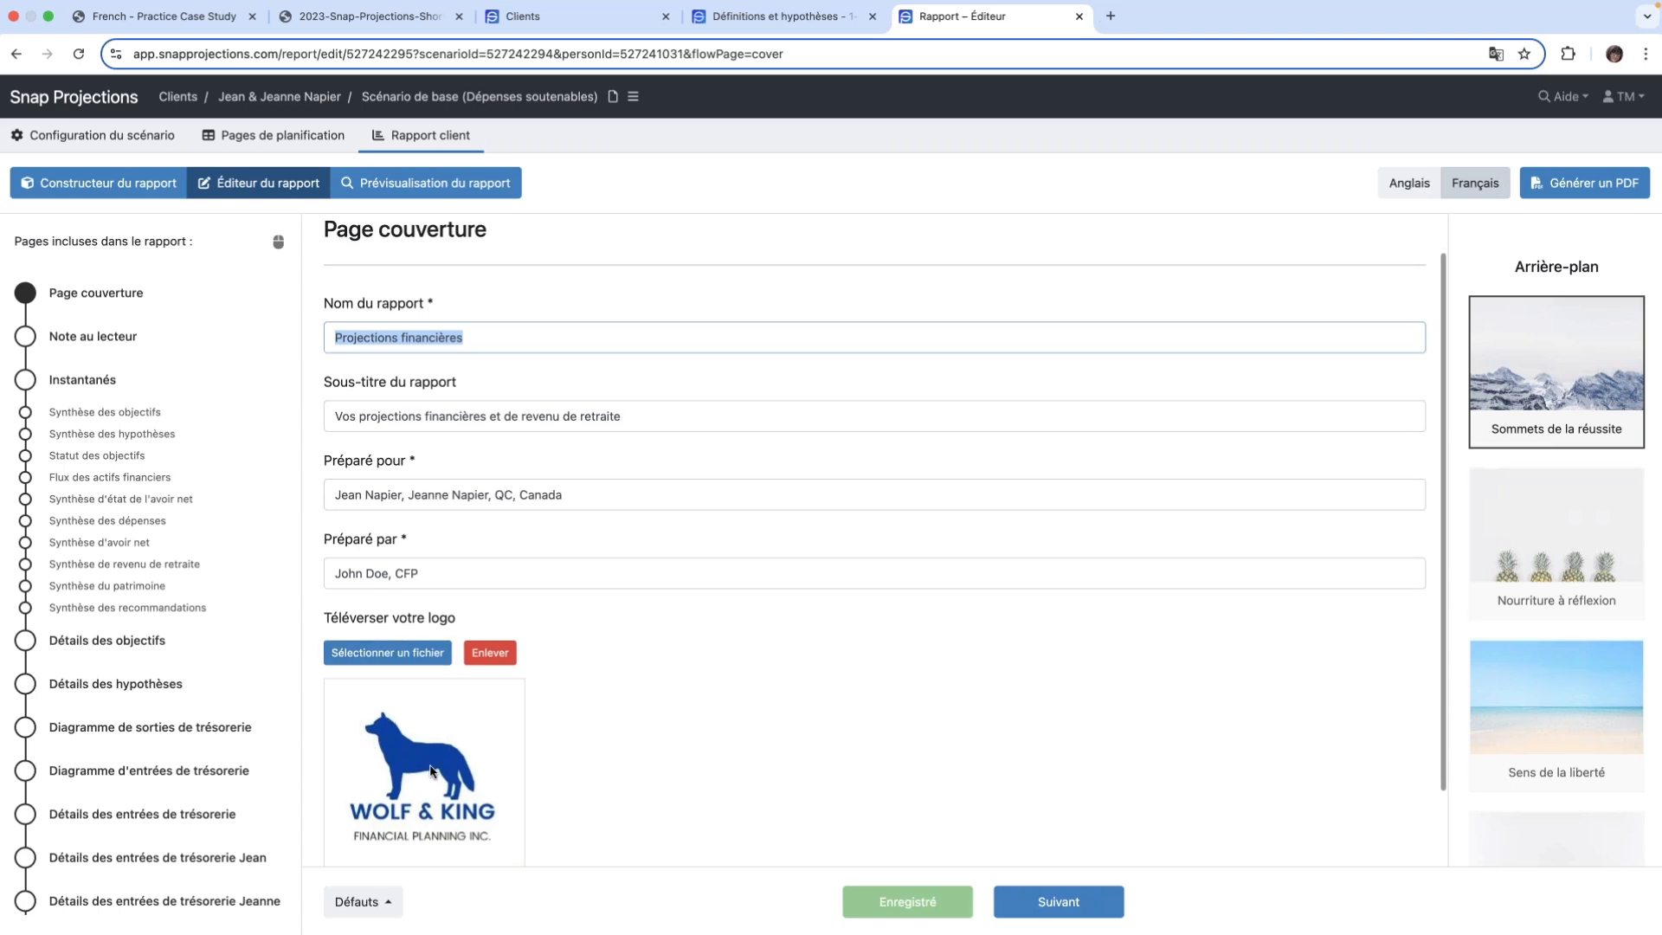
scroll(1549, 424, "down", 1)
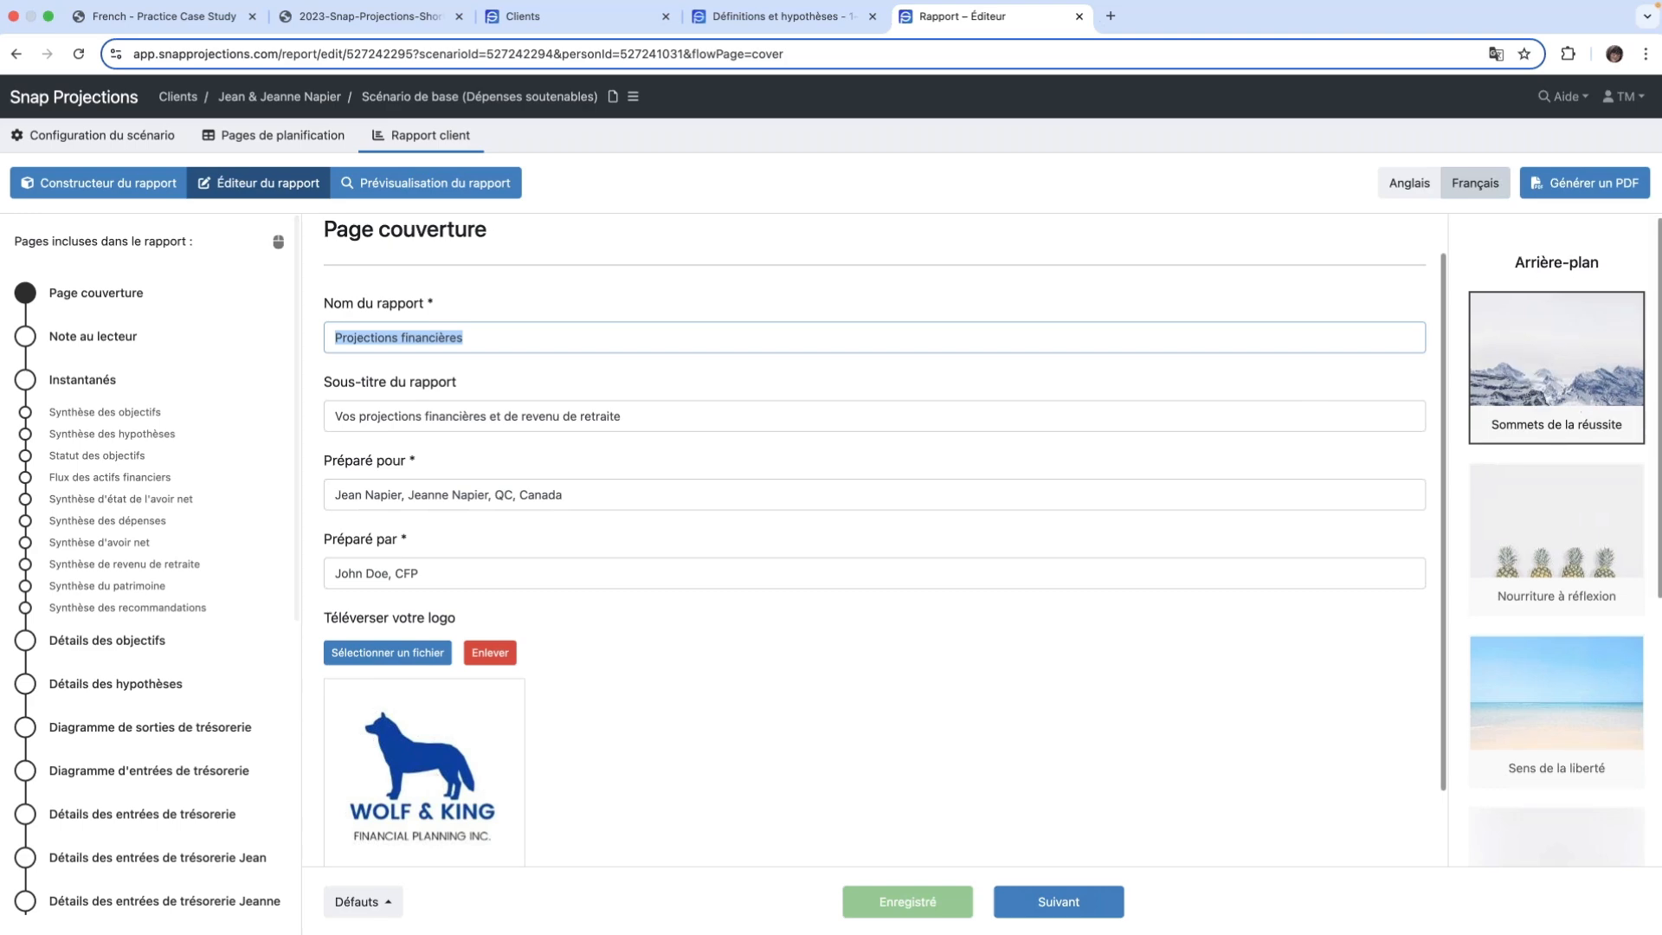
scroll(1558, 632, "down", 4)
scroll(1557, 520, "up", 4)
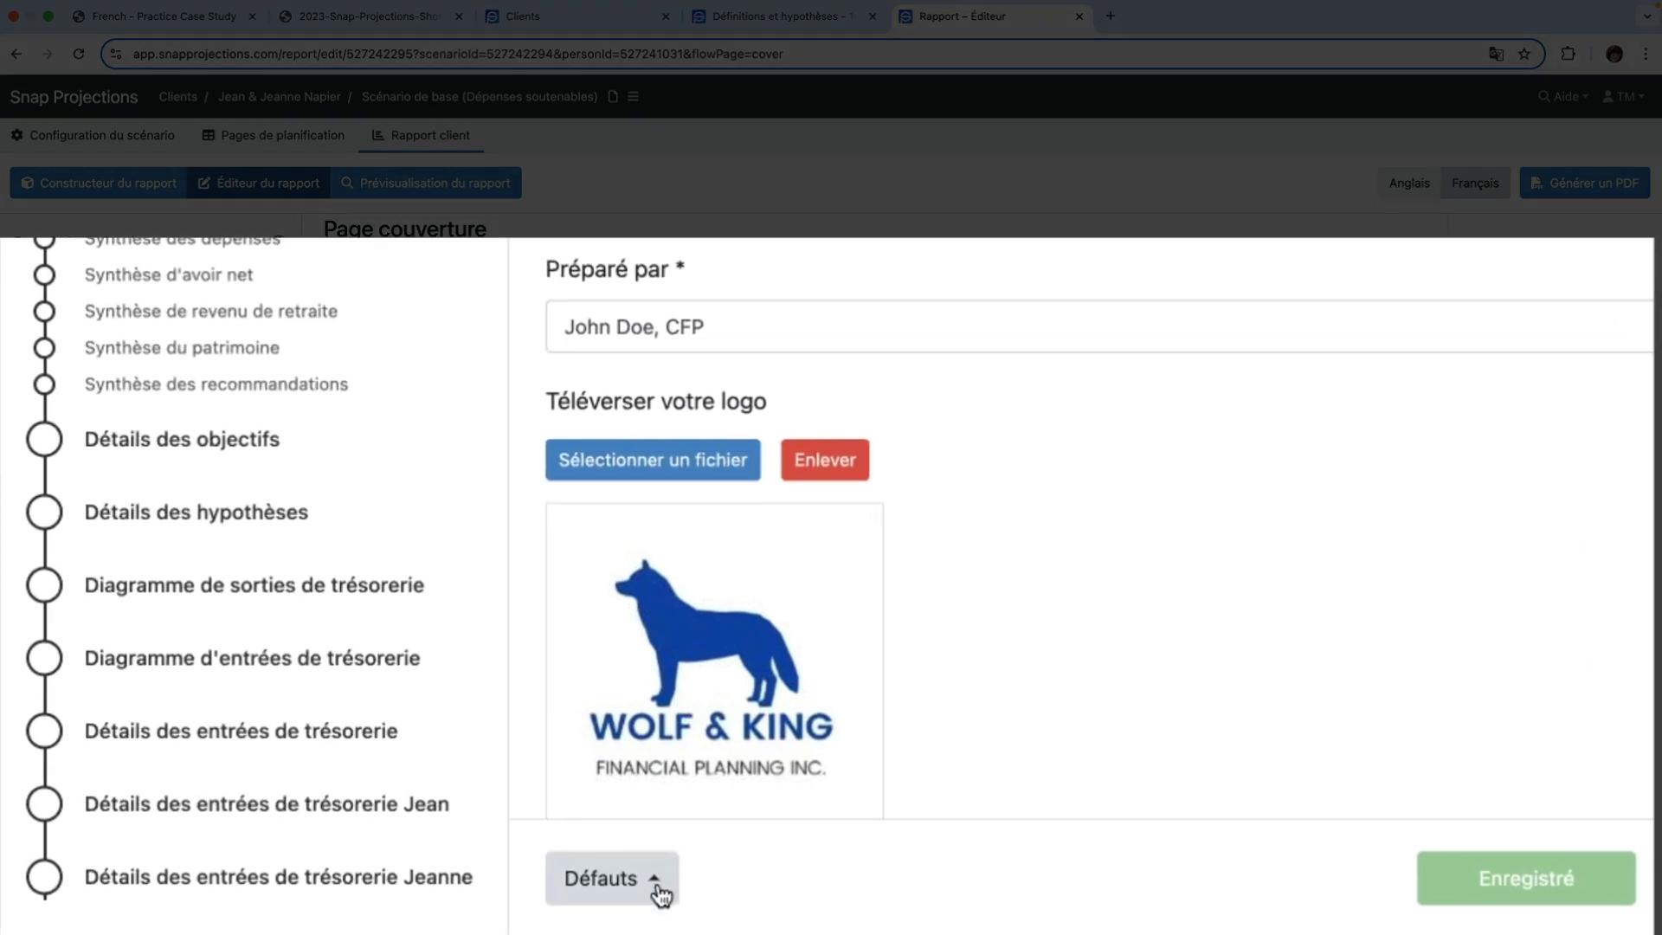
left_click(659, 892)
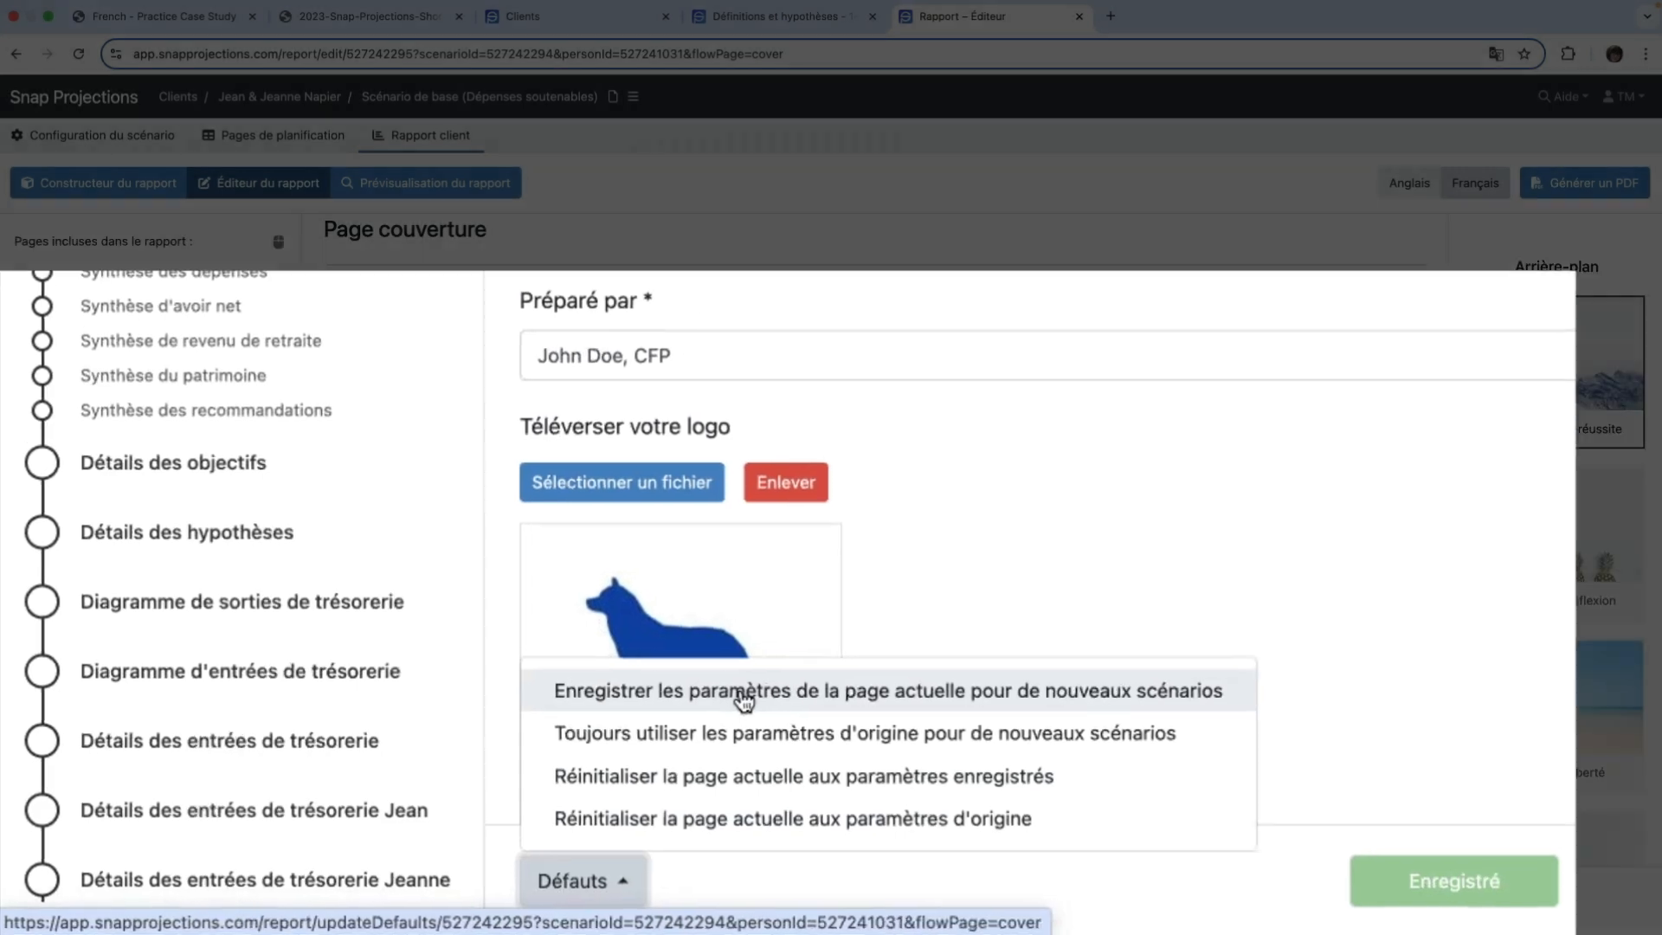
left_click(743, 702)
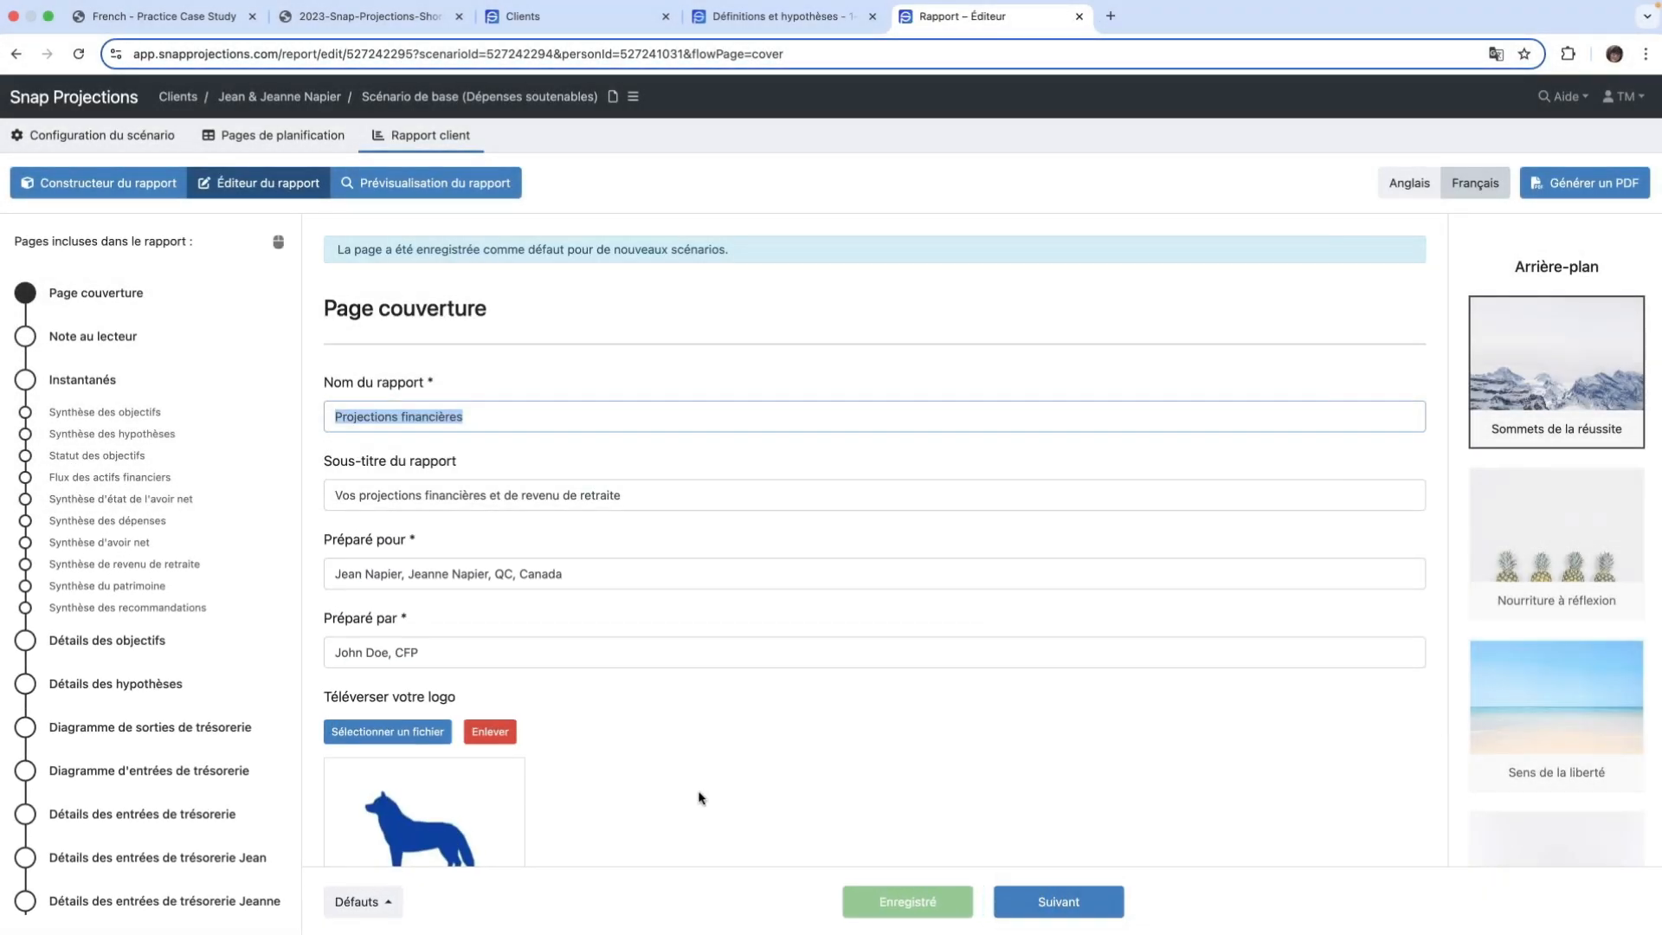
- Open the report builder and remove Page couverture and Note au lecteur from the included pages
left_click(130, 139)
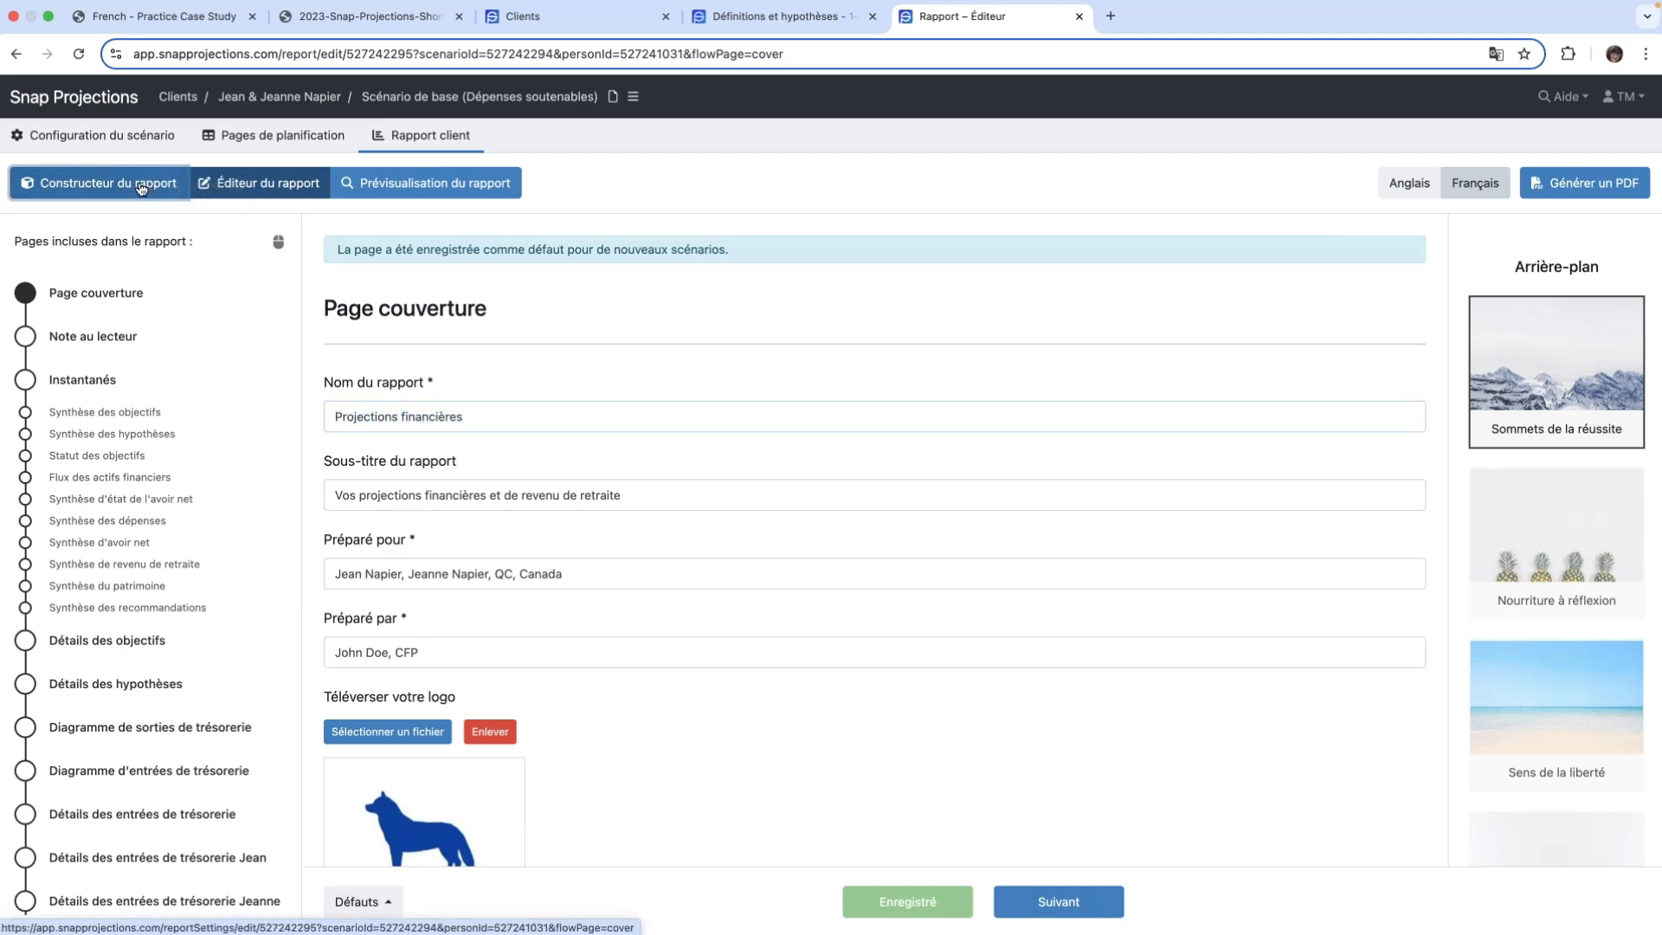
left_click(128, 186)
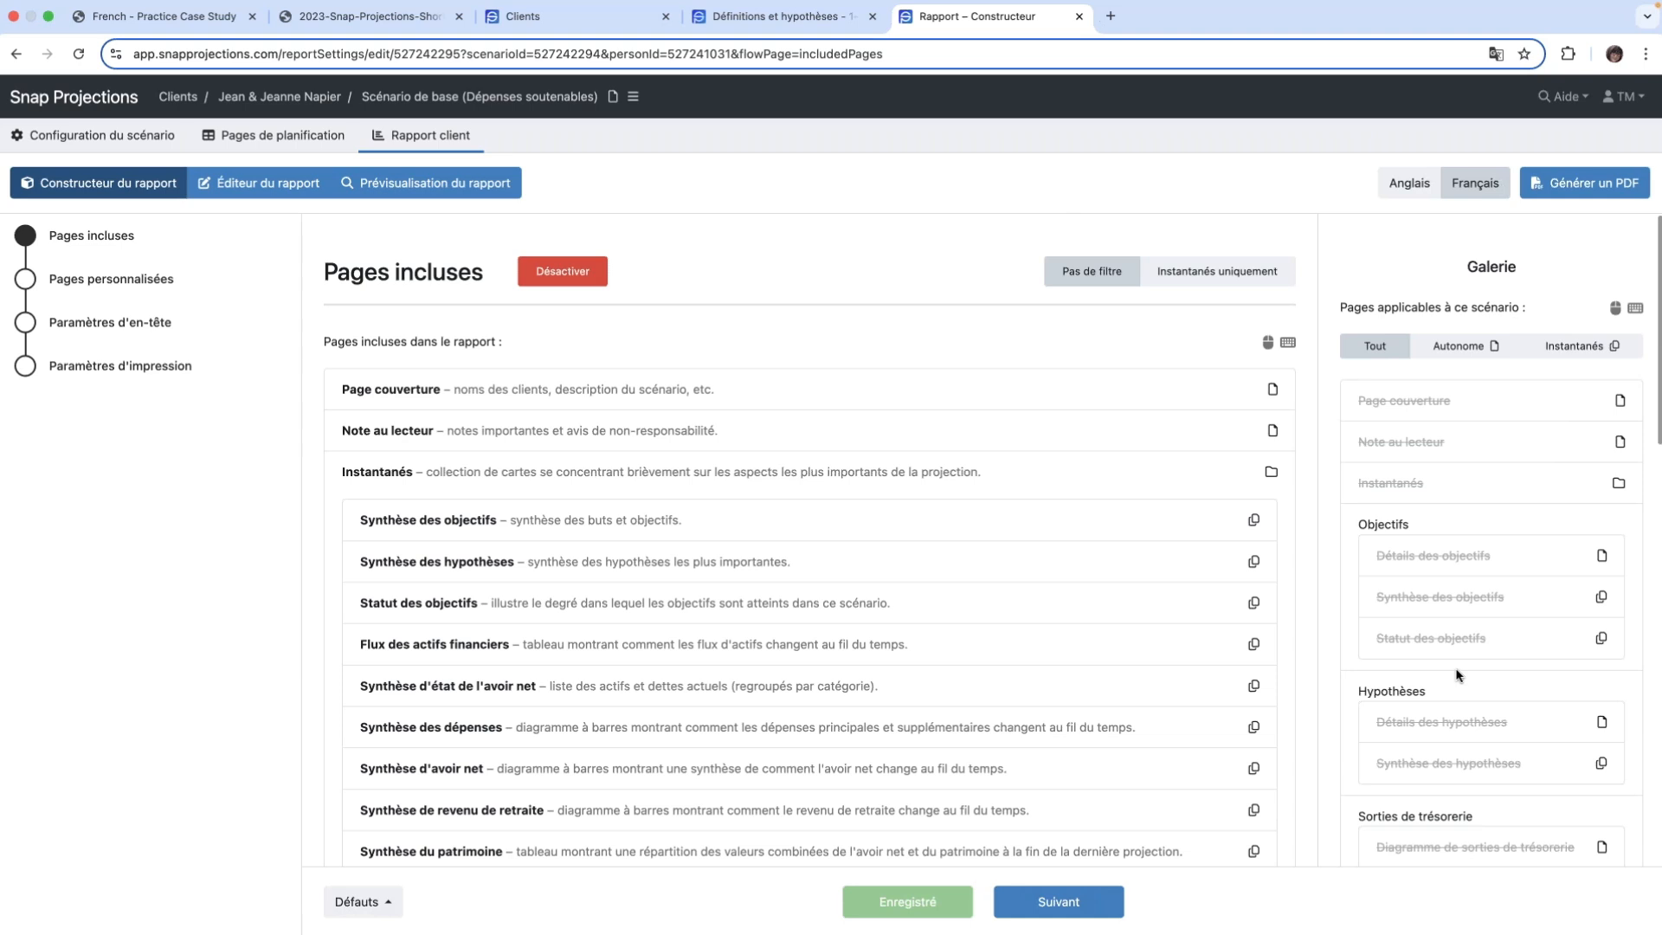
scroll(1457, 675, "down", 12)
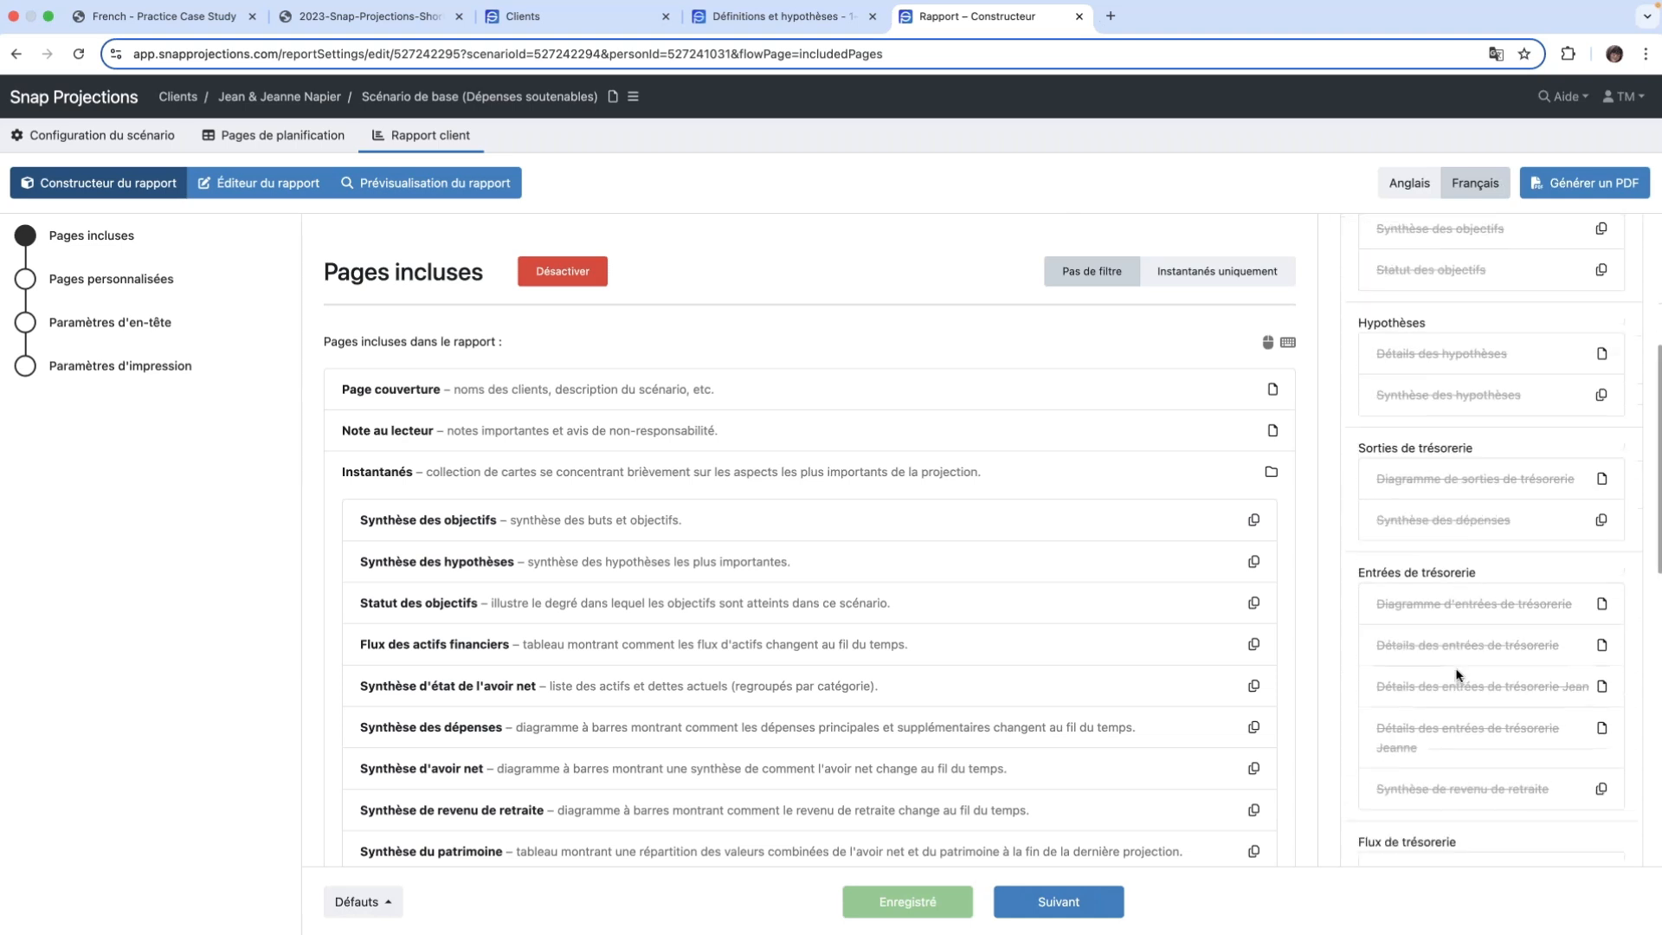
scroll(1456, 675, "up", 12)
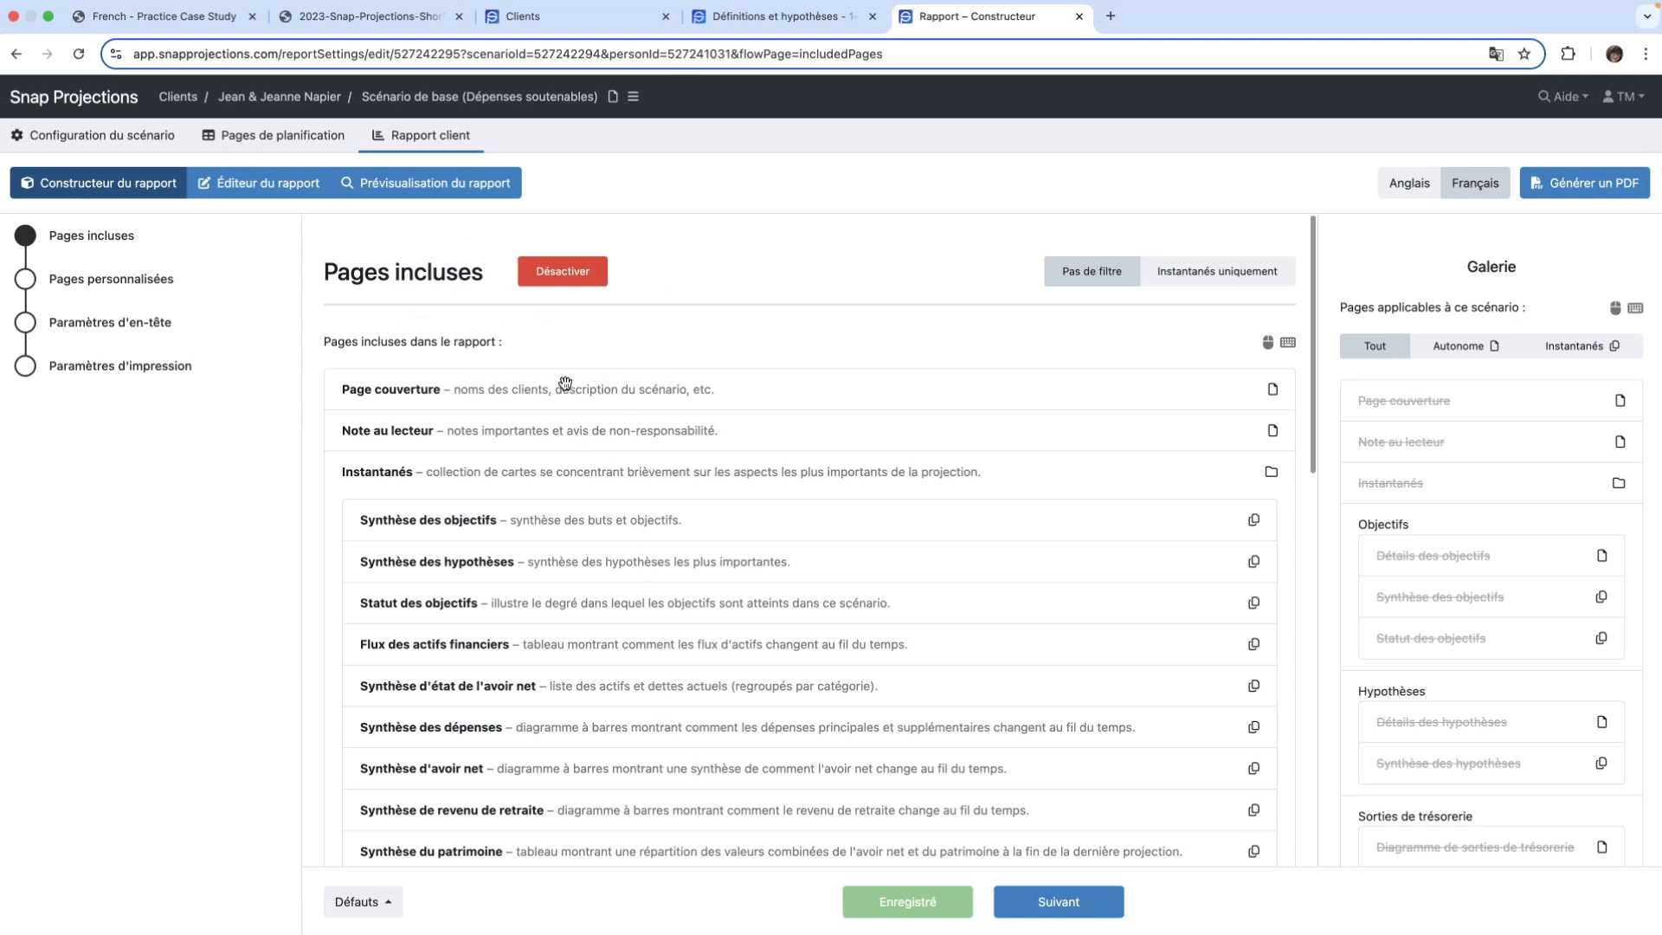
left_click_drag(476, 387, 1415, 400)
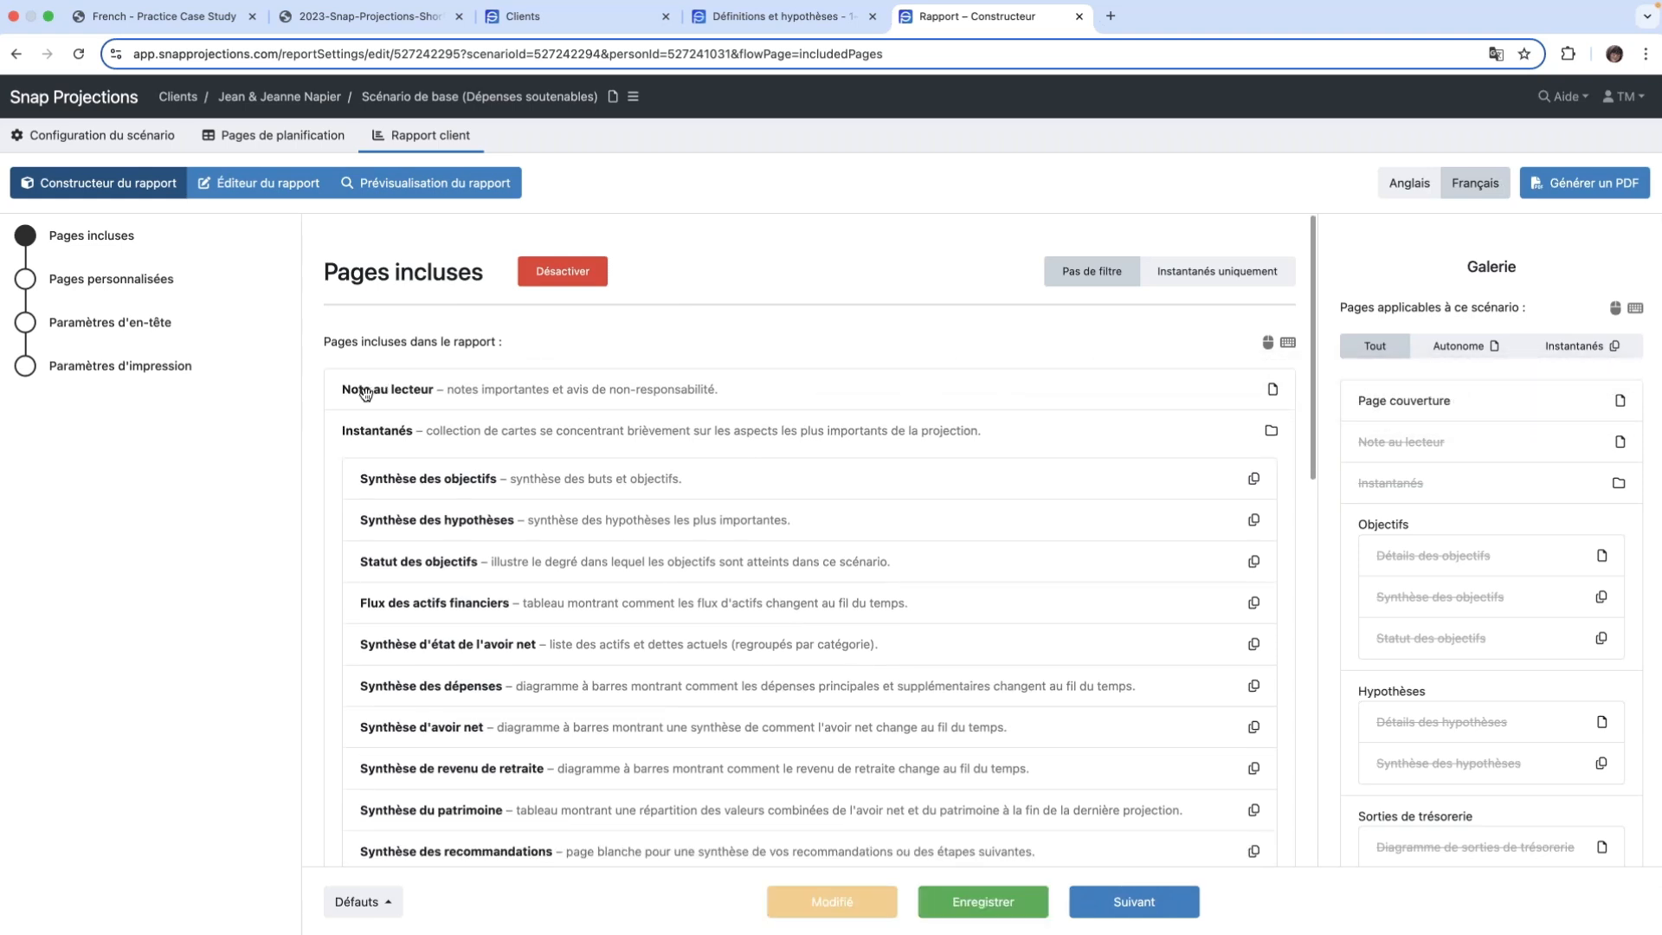
left_click_drag(366, 393, 1383, 439)
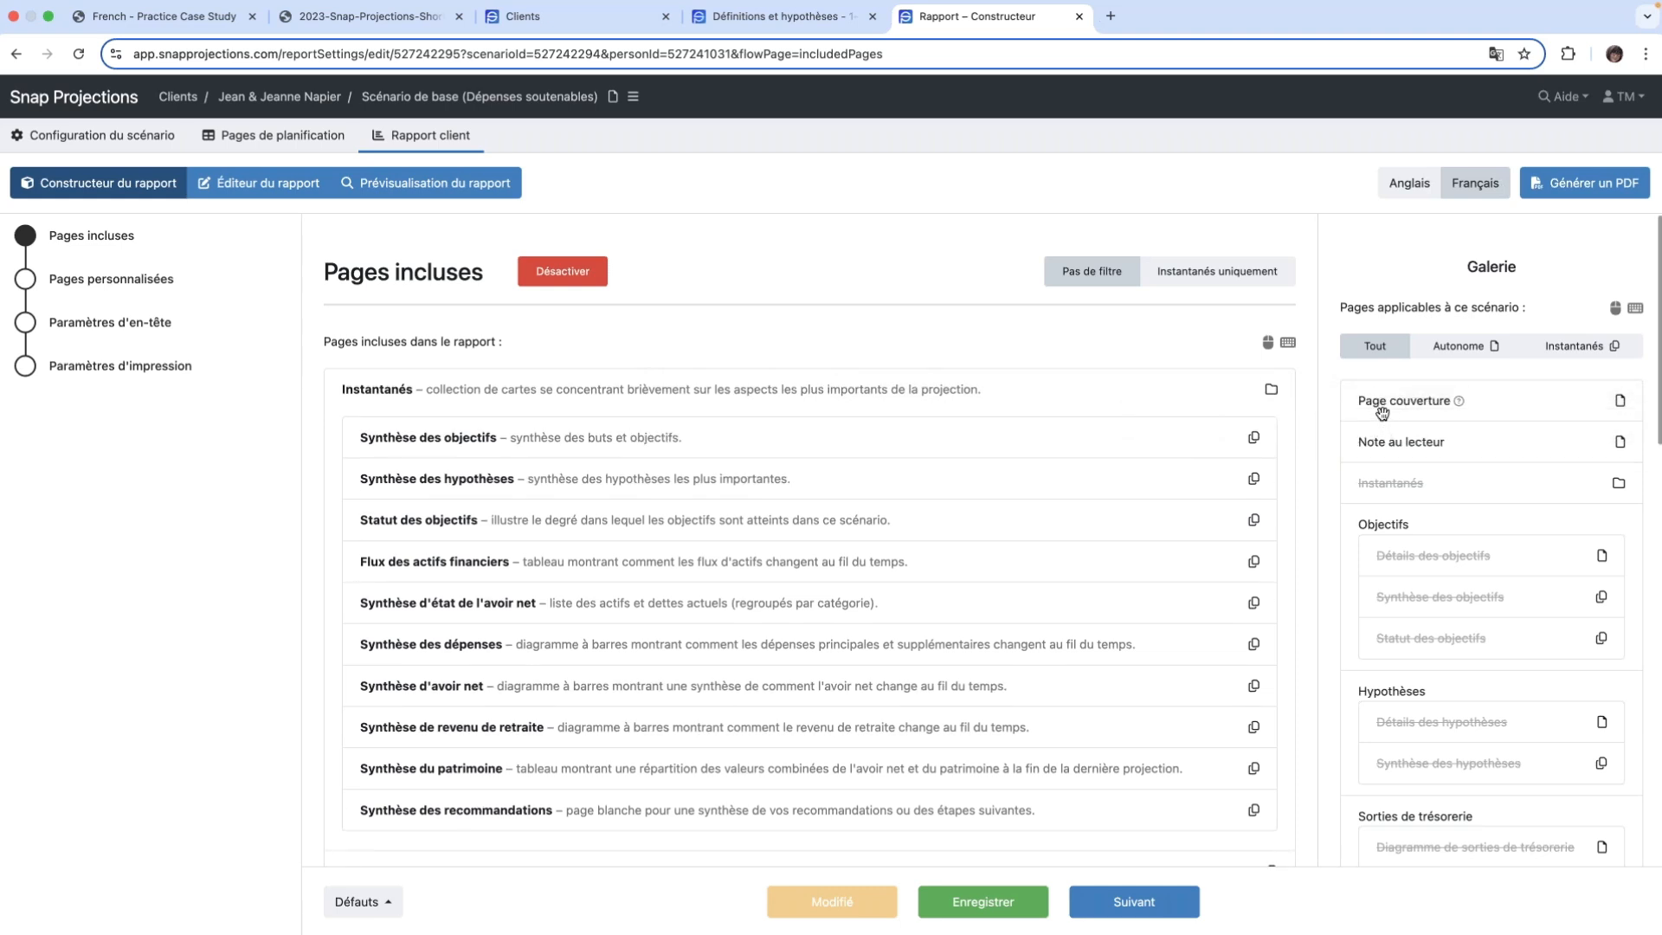
- Restore Page couverture and Note au lecteur from the gallery ahead of Instantanés in the included pages and check the page list
left_click_drag(1385, 411, 422, 411)
left_click_drag(1402, 444, 491, 451)
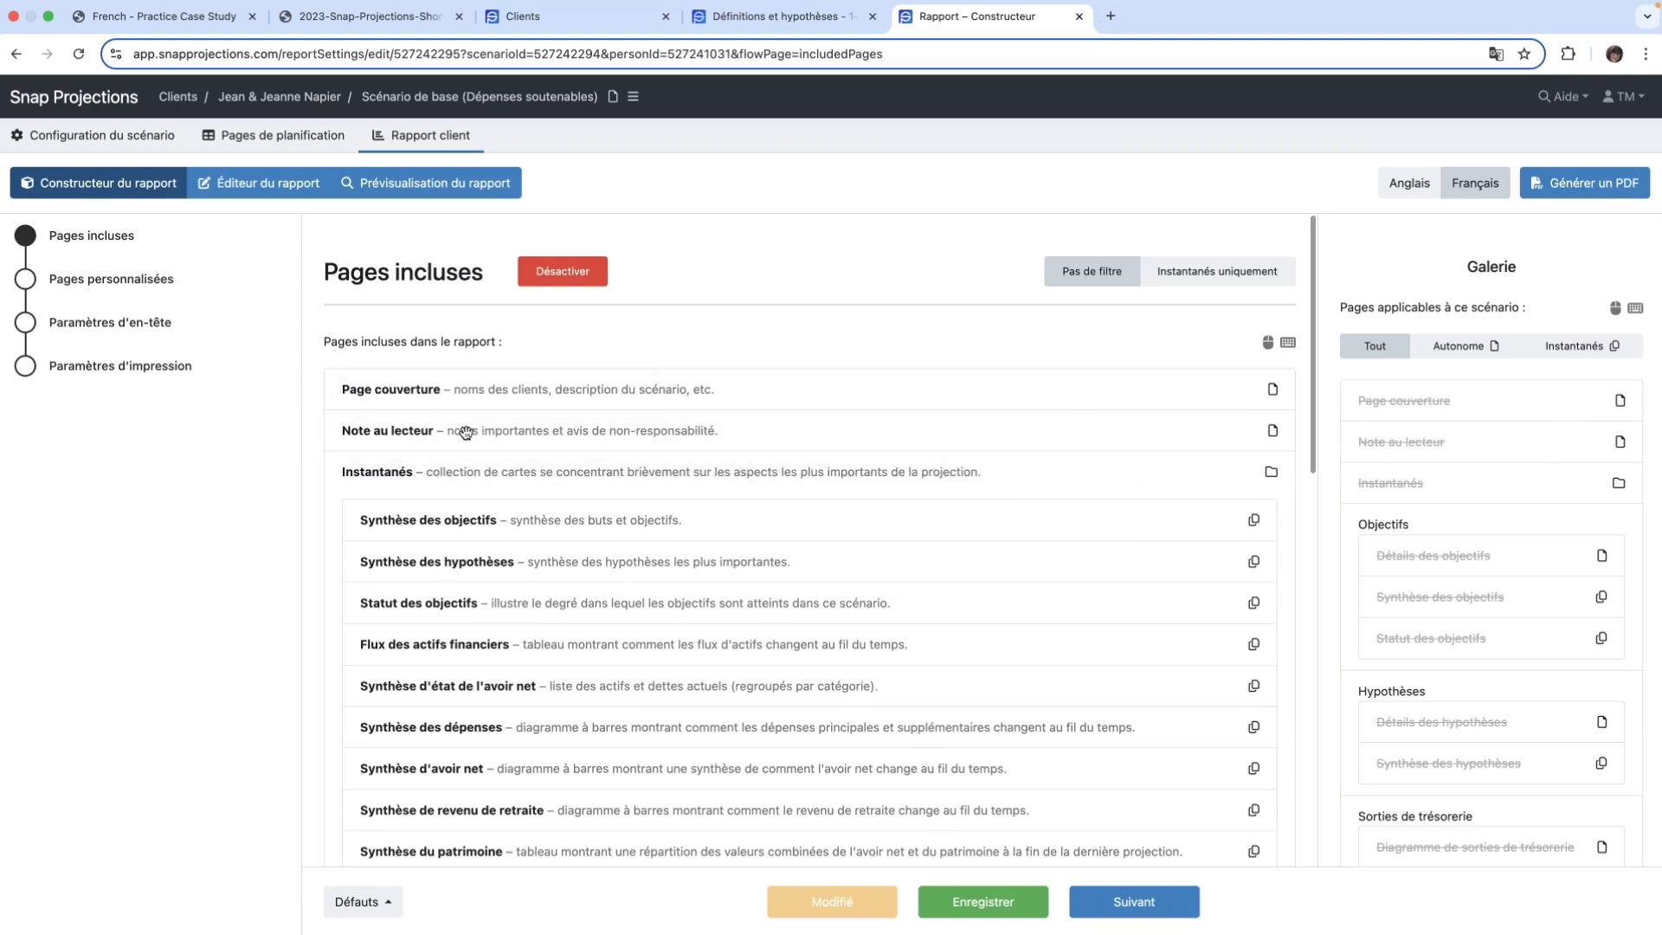
left_click_drag(466, 433, 472, 390)
scroll(691, 512, "down", 10)
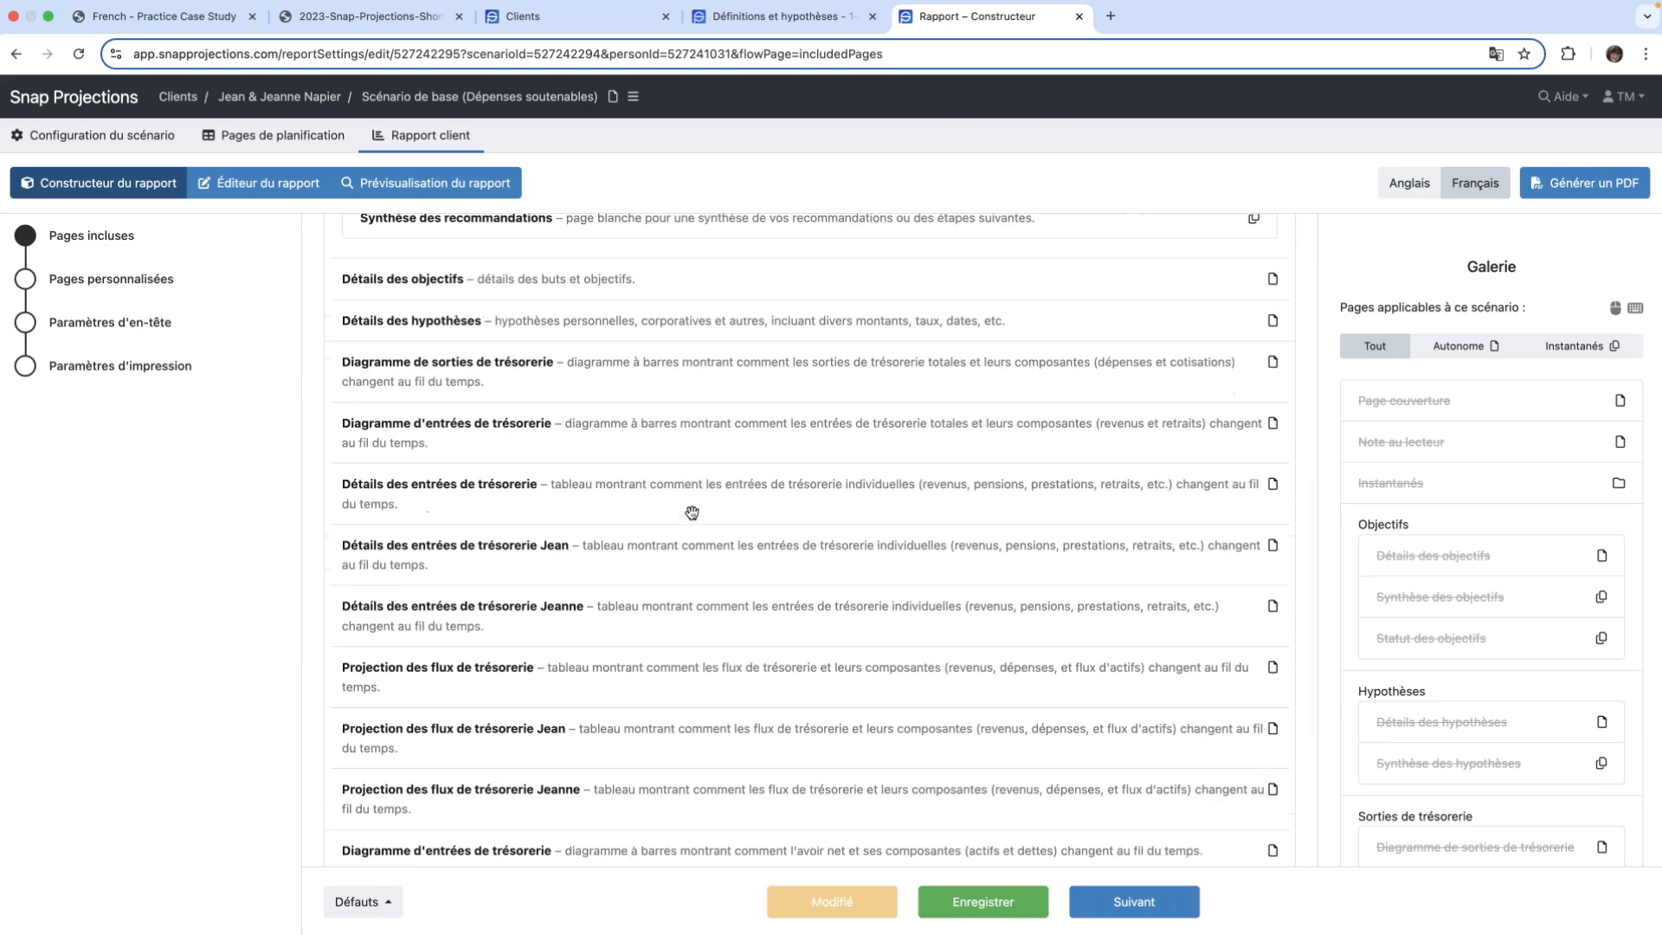
scroll(692, 513, "up", 12)
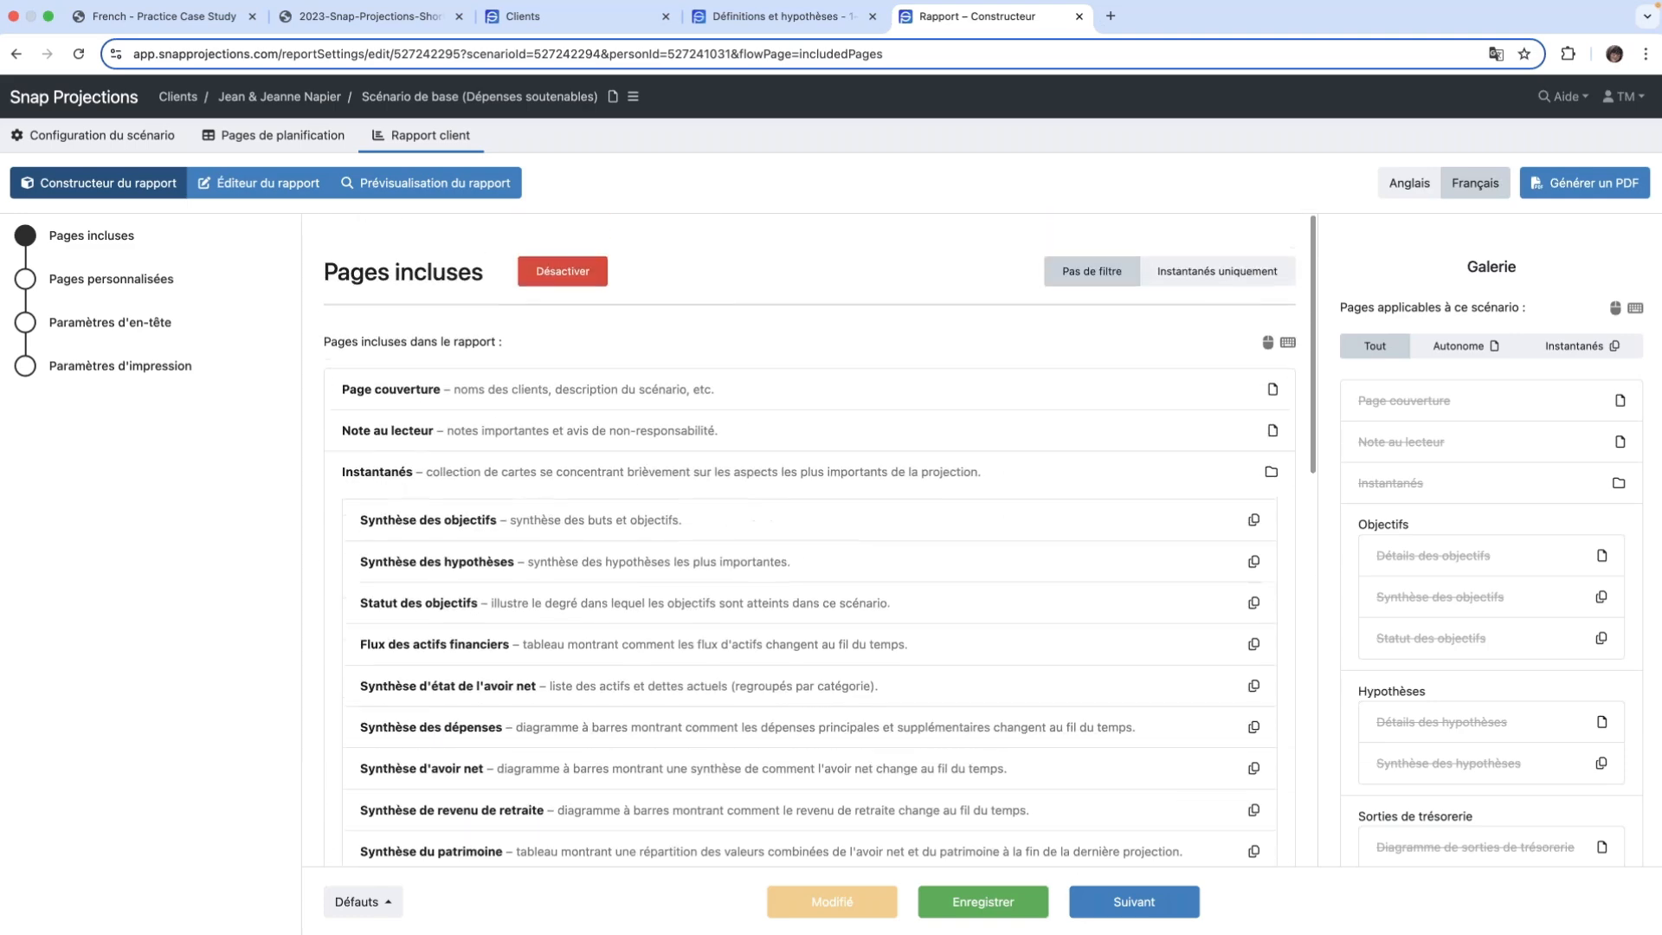
- Review the report builder's custom pages, header settings and print settings without changing them
left_click(27, 281)
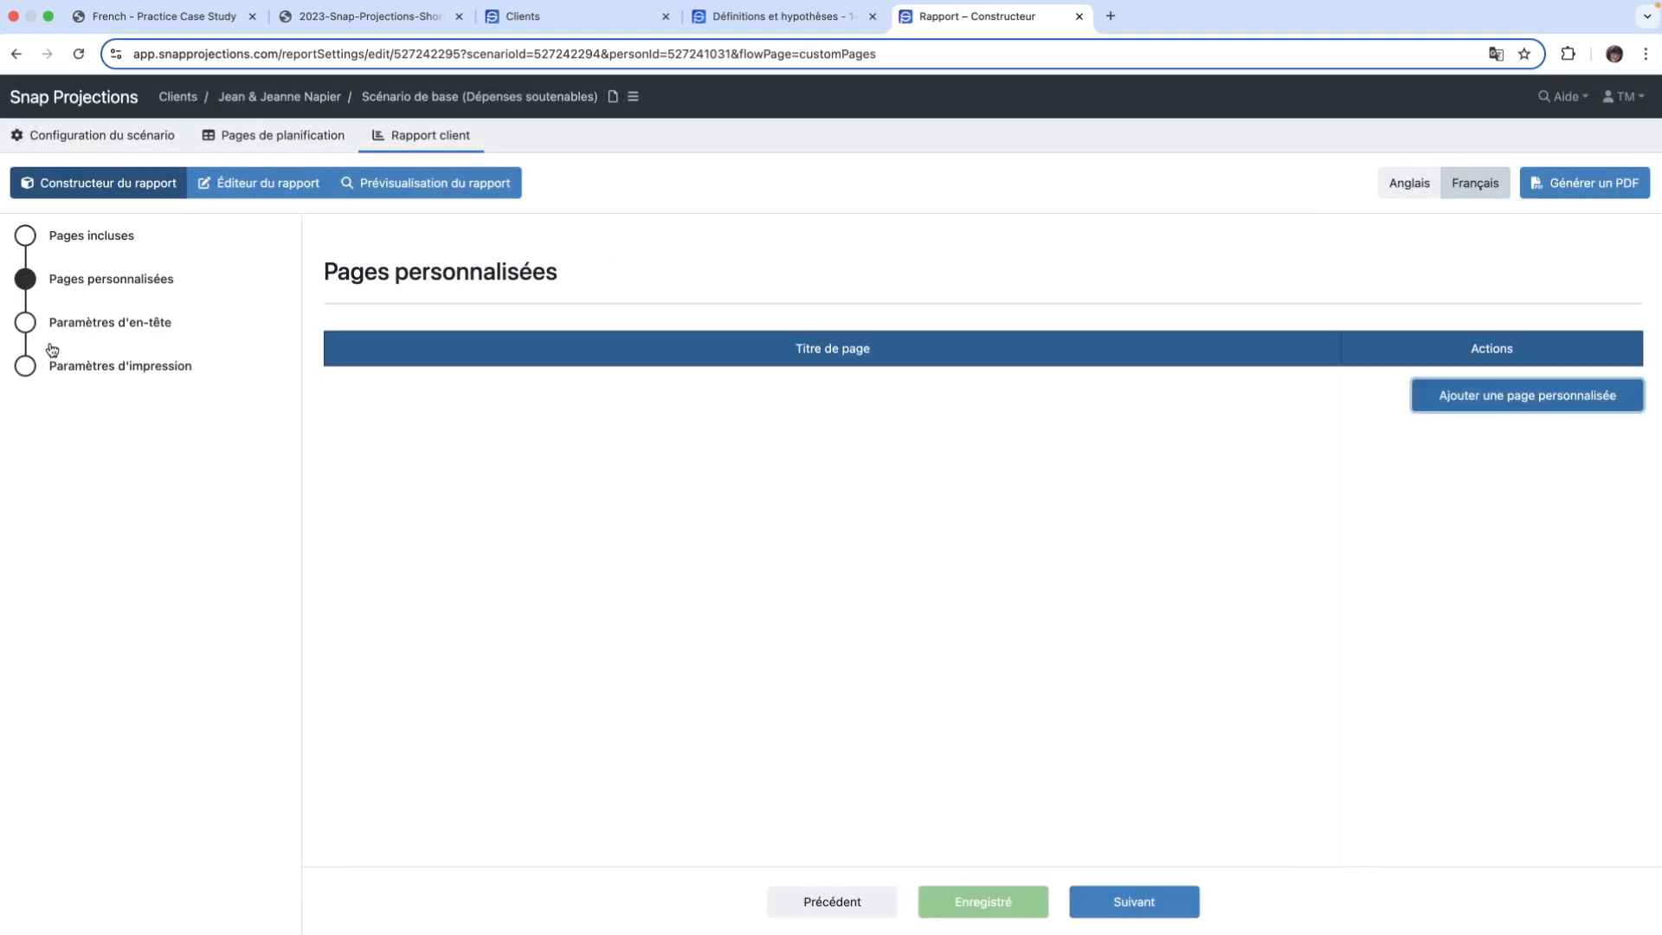
left_click(25, 327)
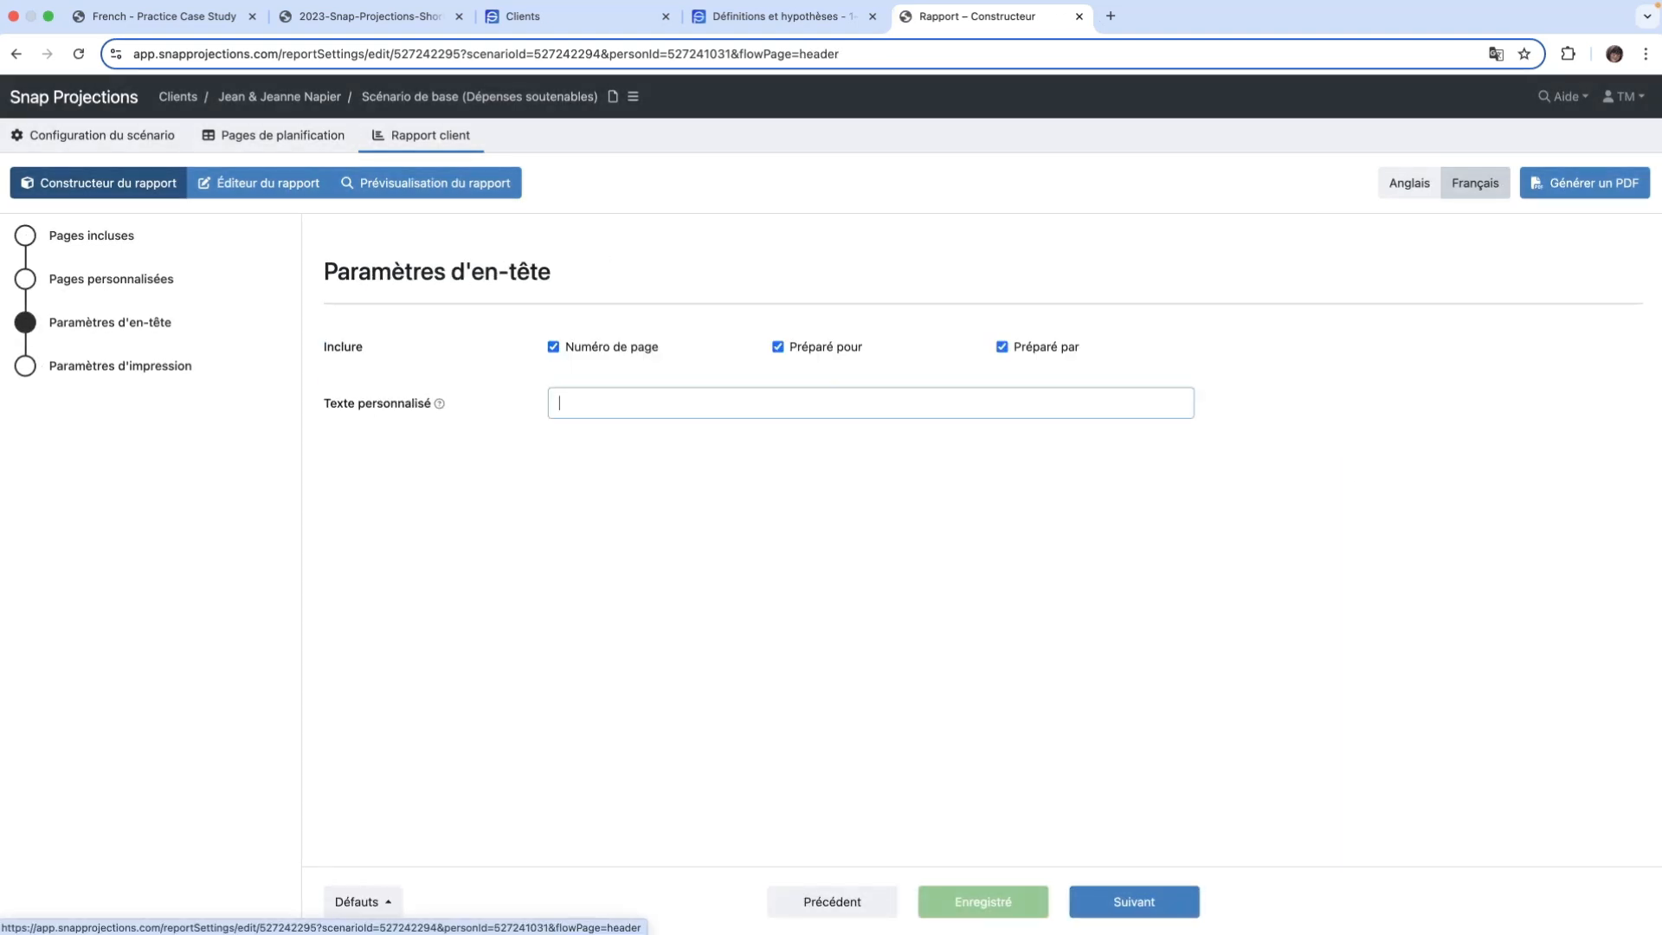
left_click(727, 397)
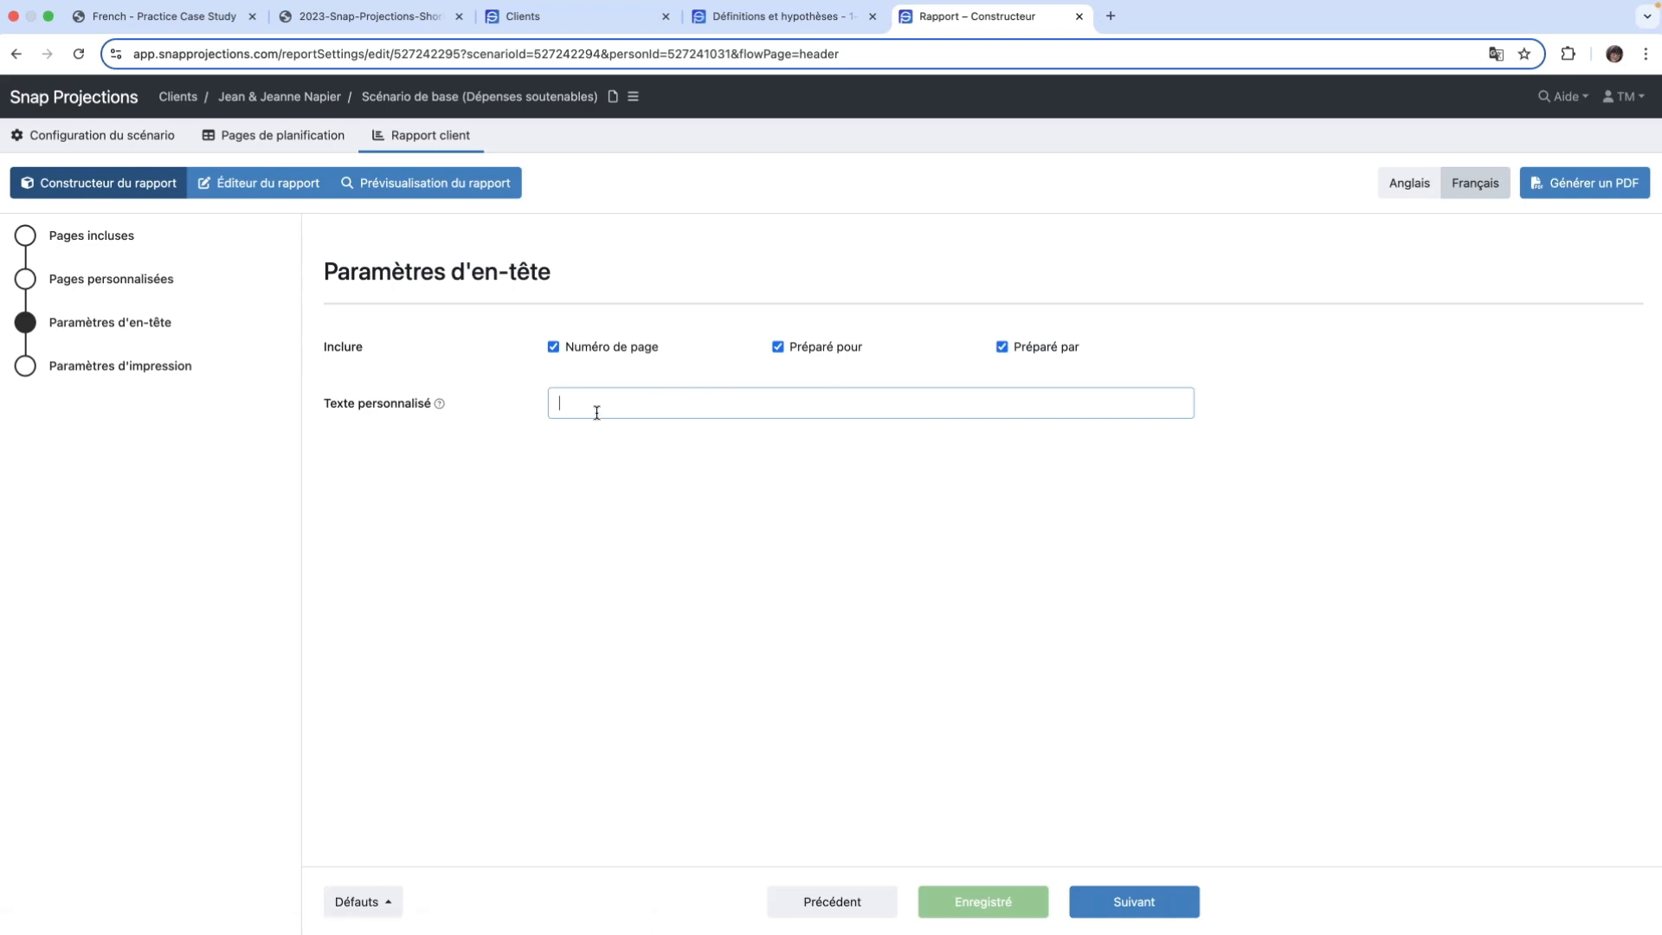
left_click(26, 370)
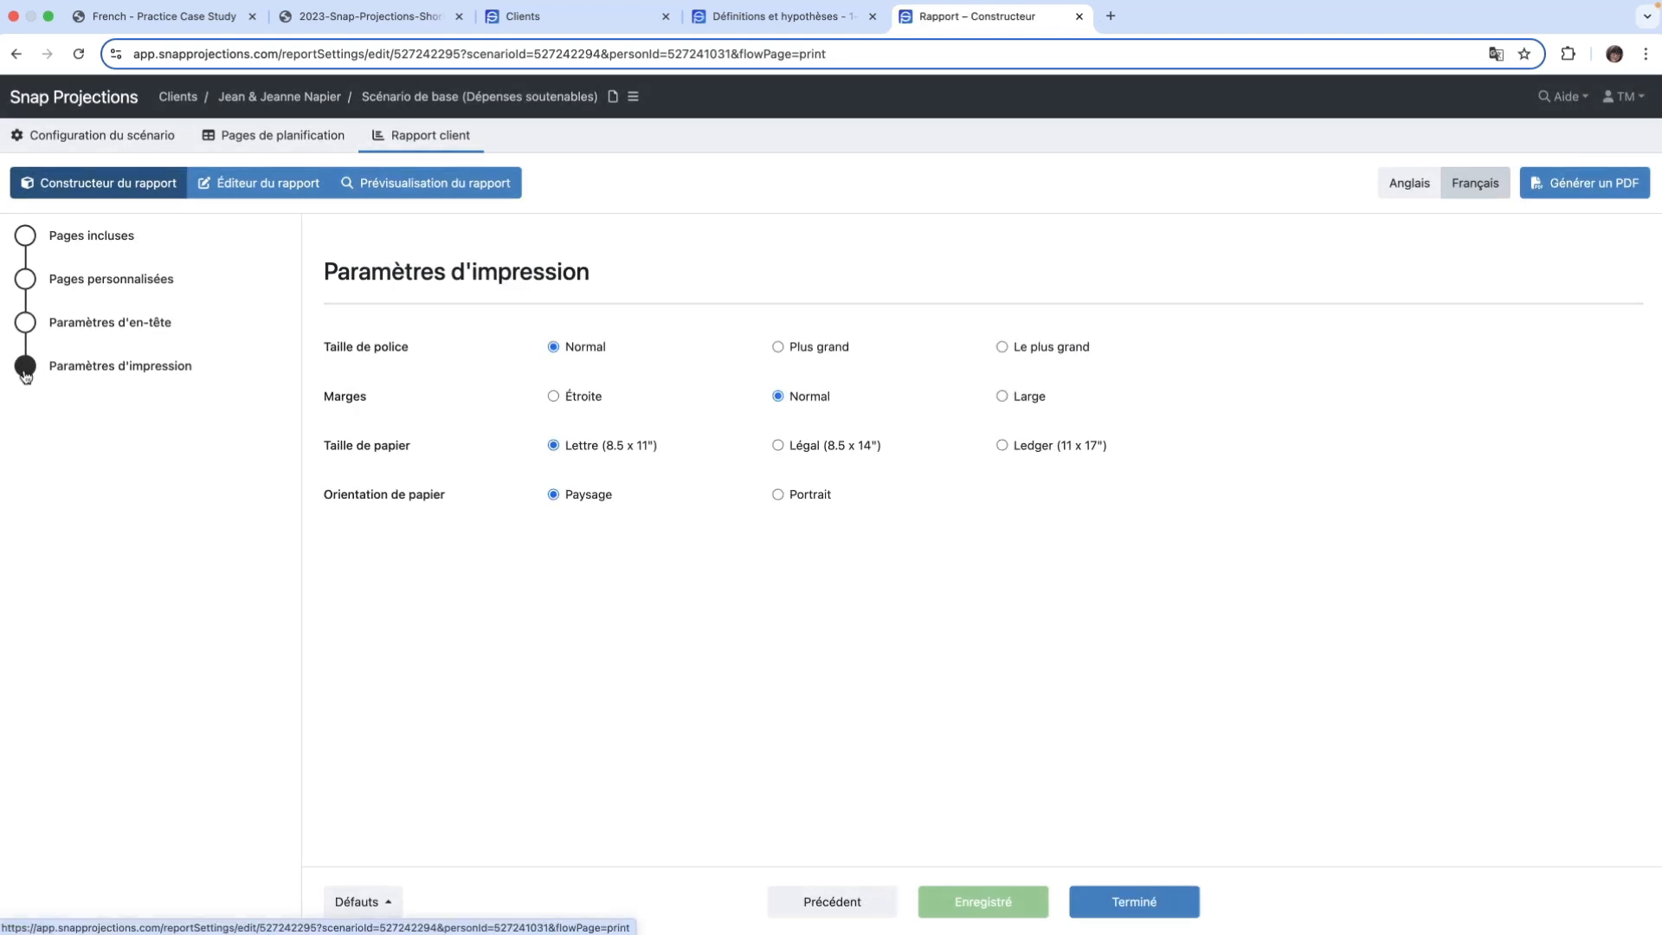
- Open Synthèse des objectifs in the report editor and add a blank line after the post-retirement expenses item
left_click(260, 183)
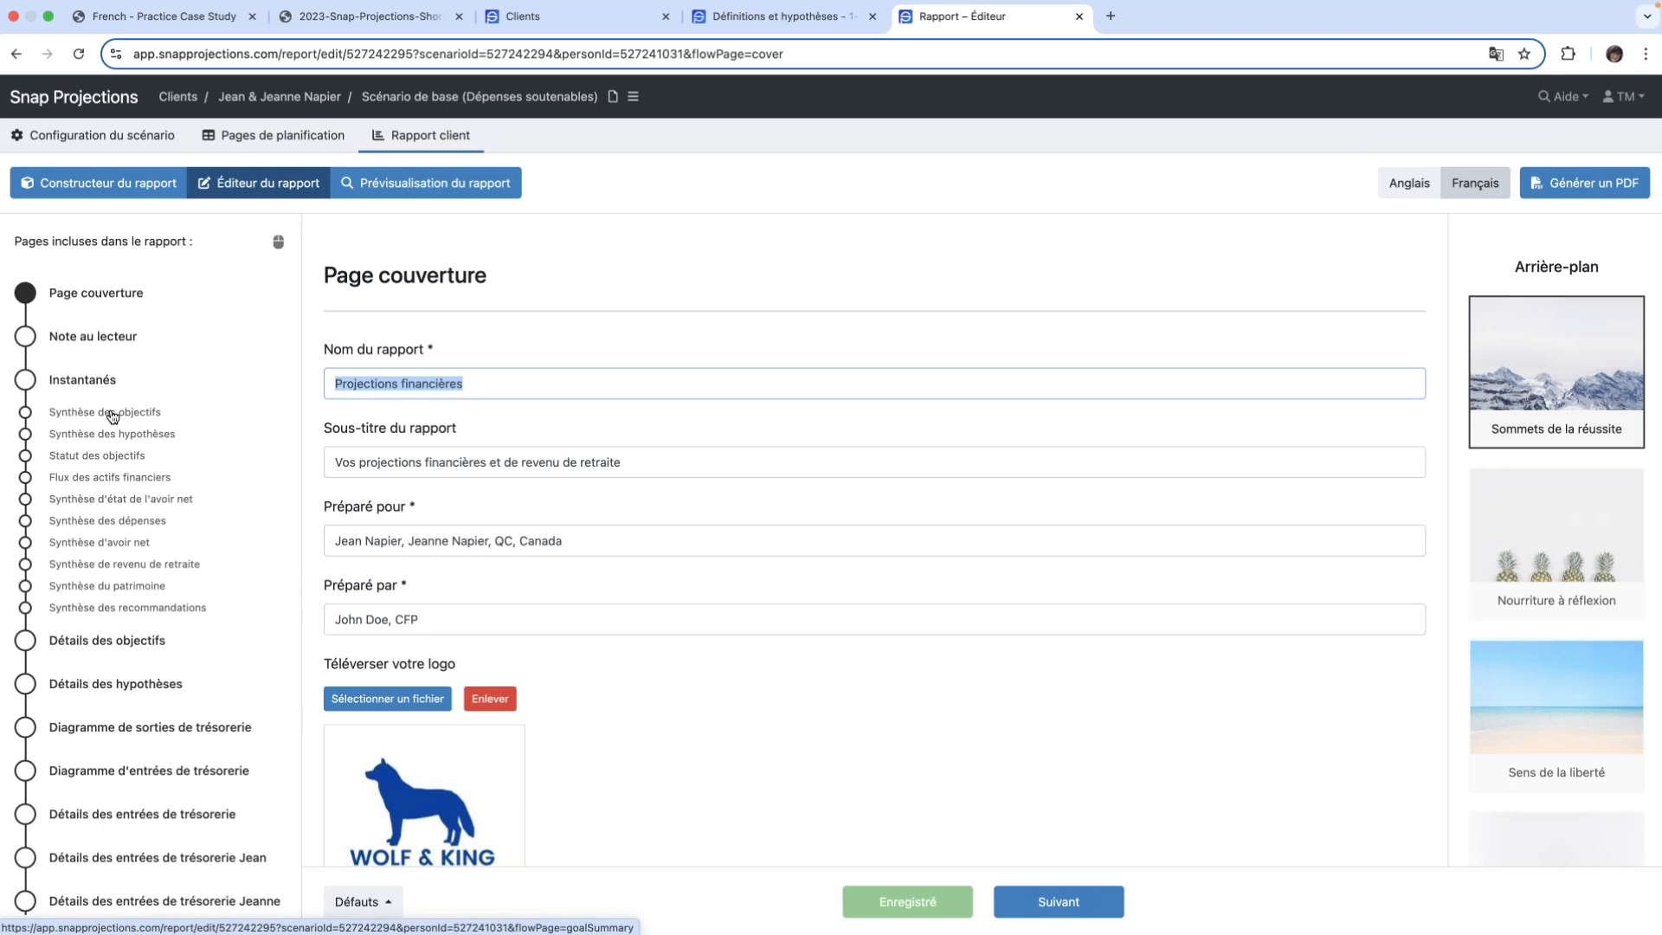
left_click(26, 412)
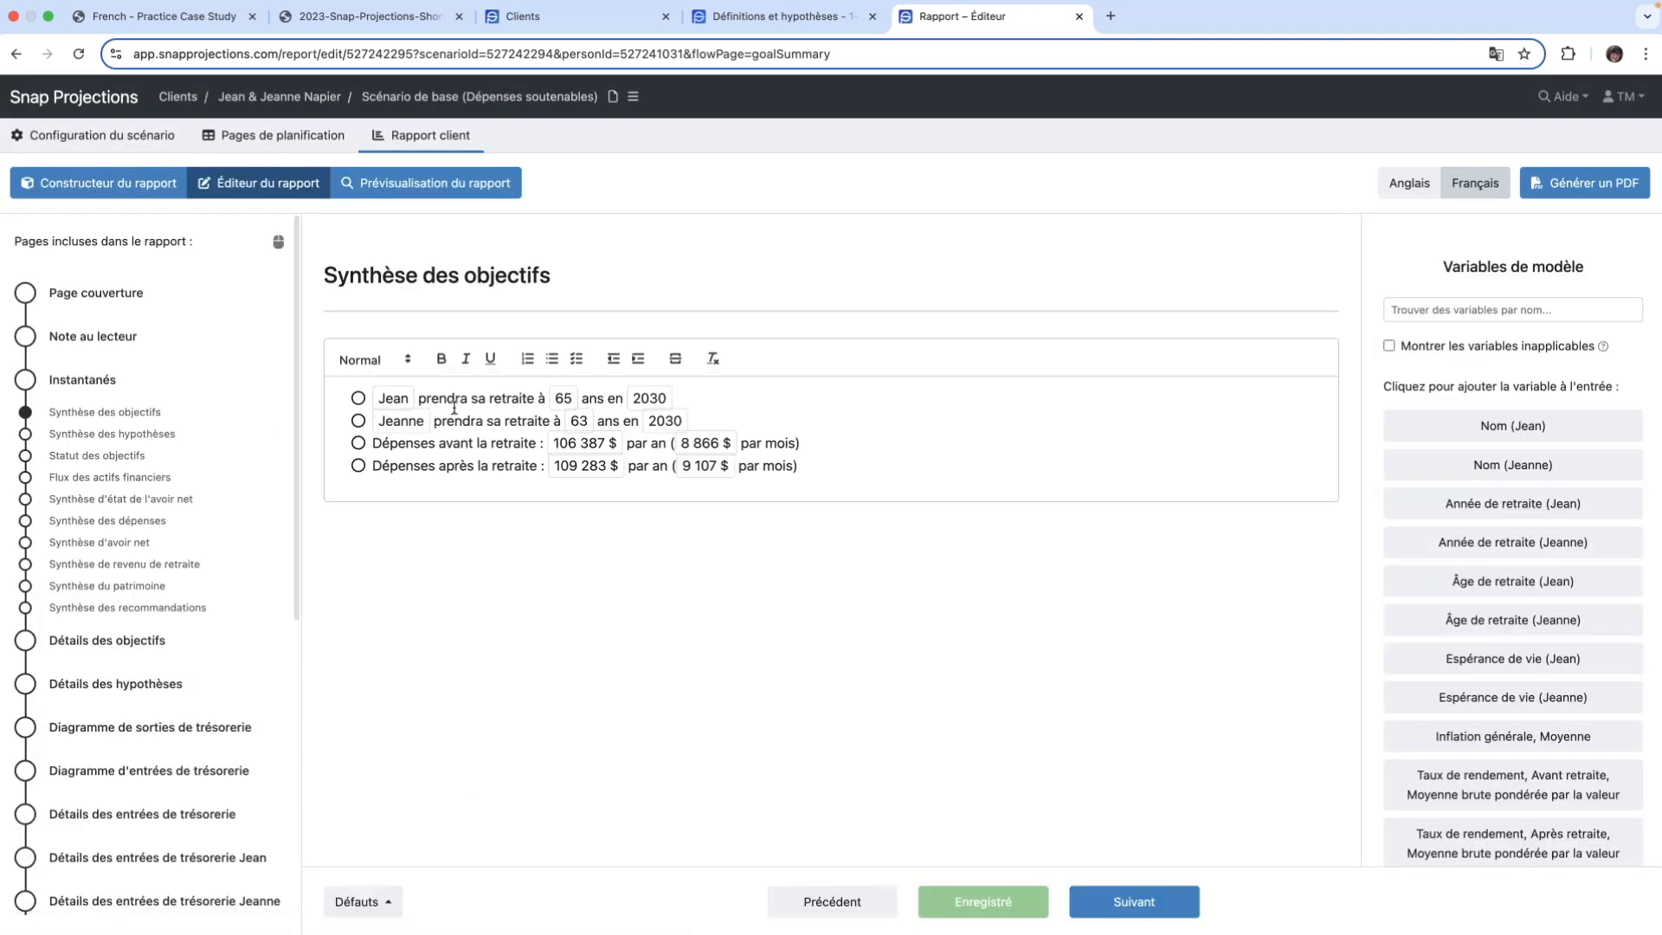
left_click(880, 476)
key("Return")
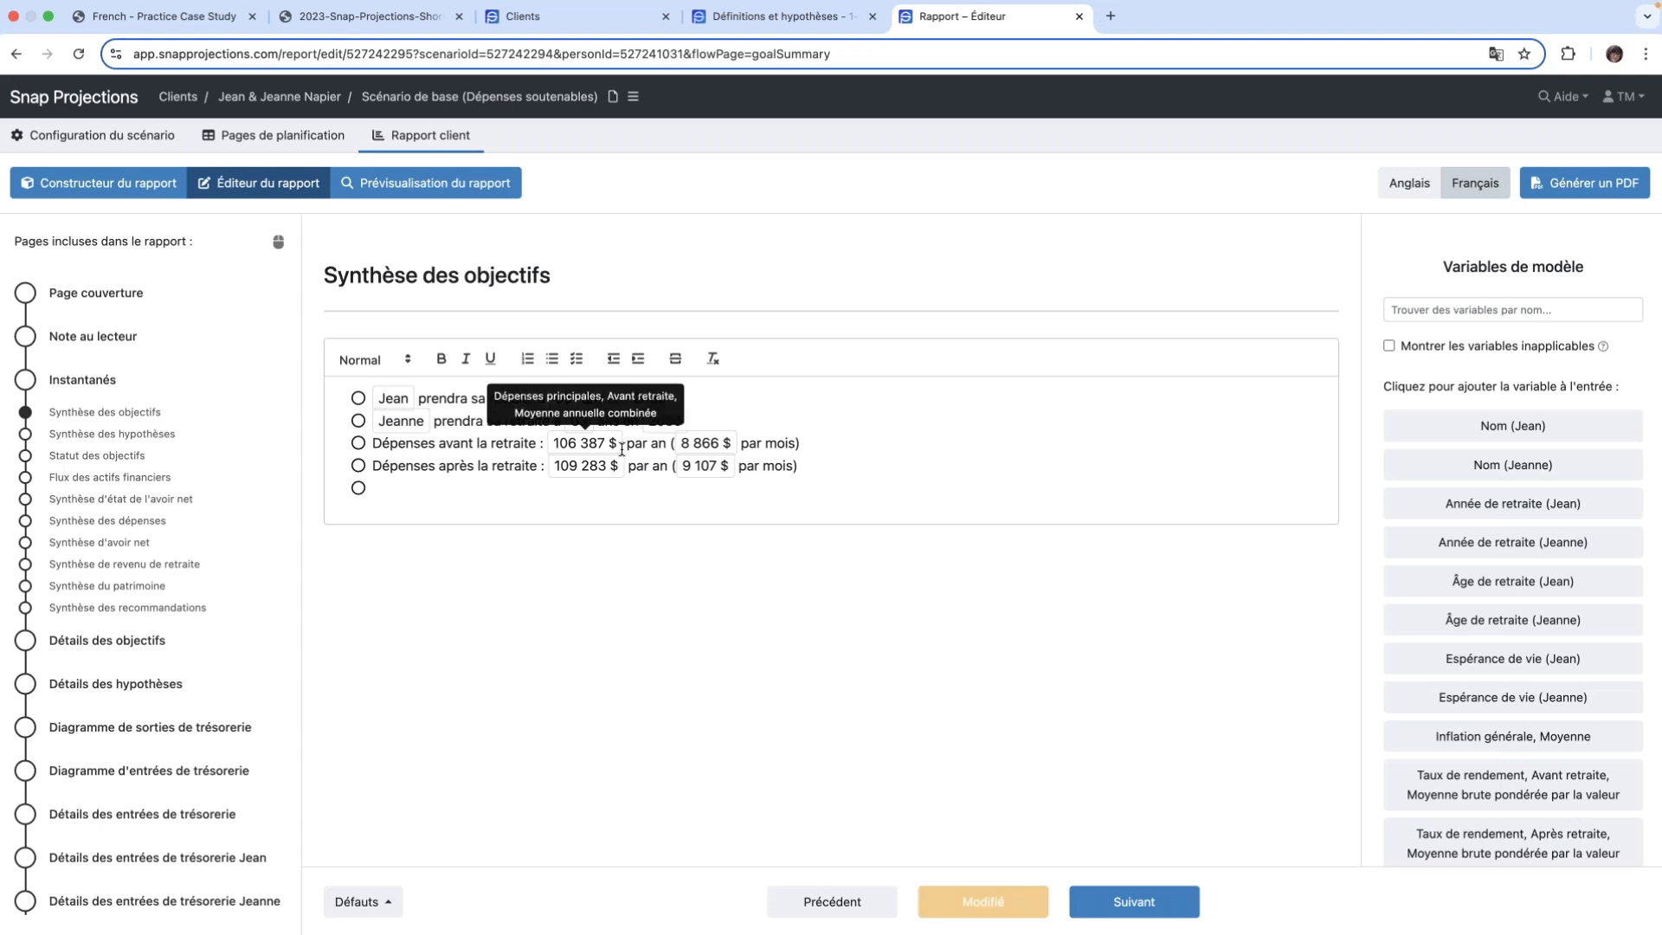
- Open the Détails des recommandations page at the end of the report editor's page list
scroll(226, 491, "down", 3)
scroll(226, 491, "down", 10)
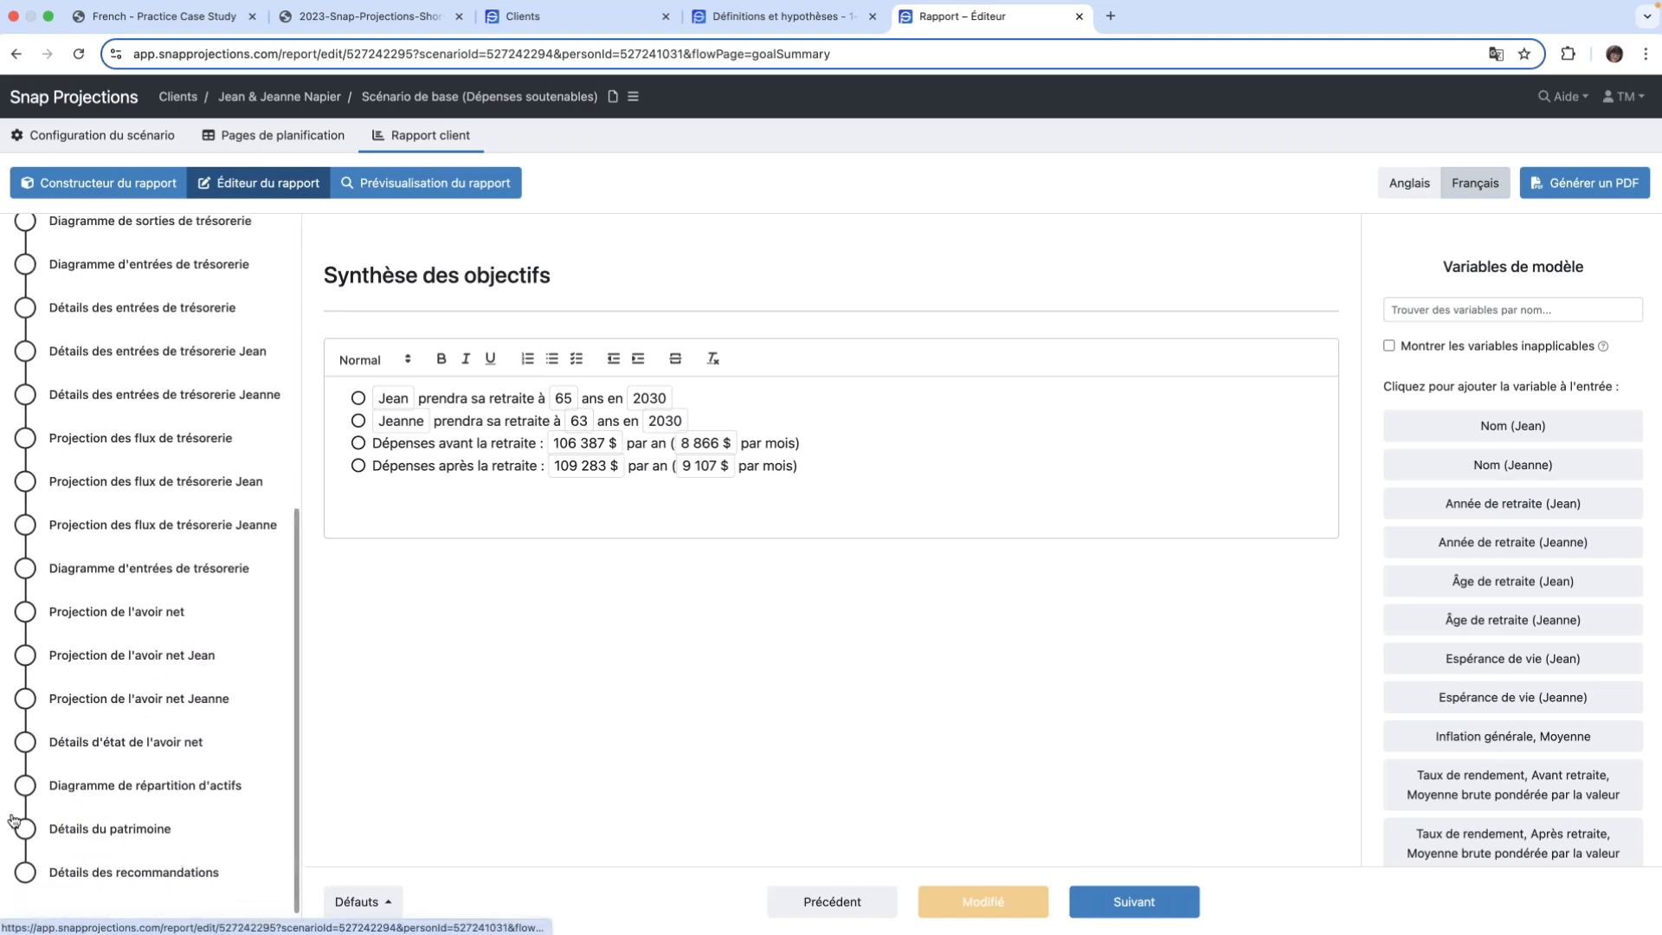
left_click(25, 872)
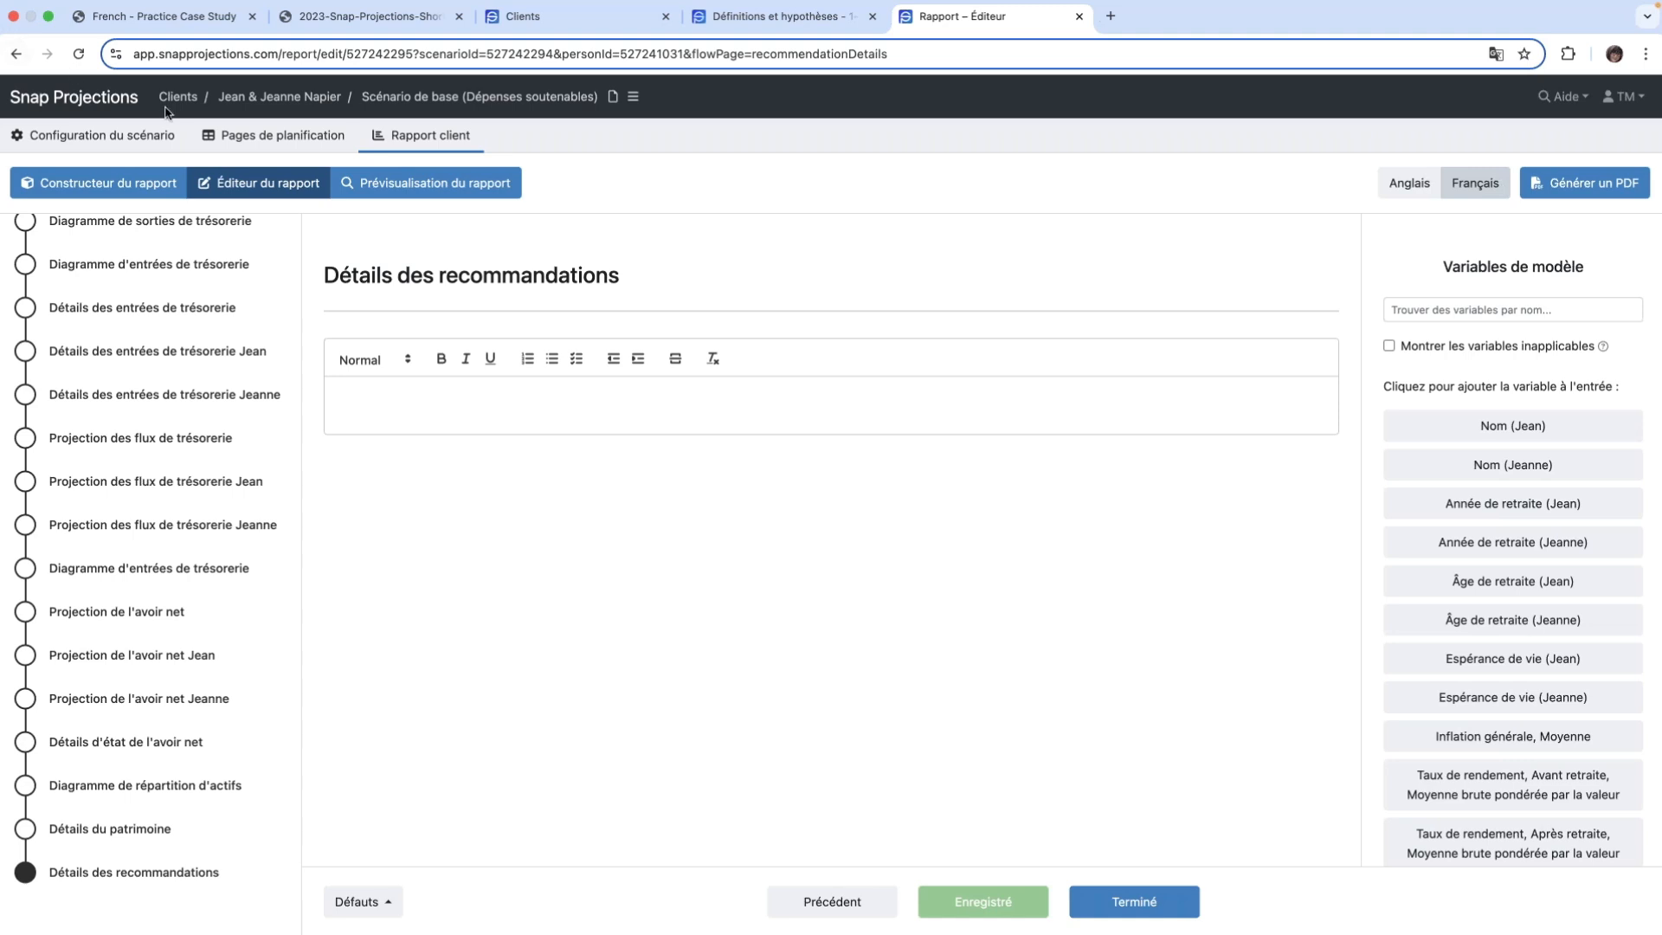
- Preview the client report and review its cover, reader's note, snapshots, assumptions and cash-inflow detail pages
left_click(425, 185)
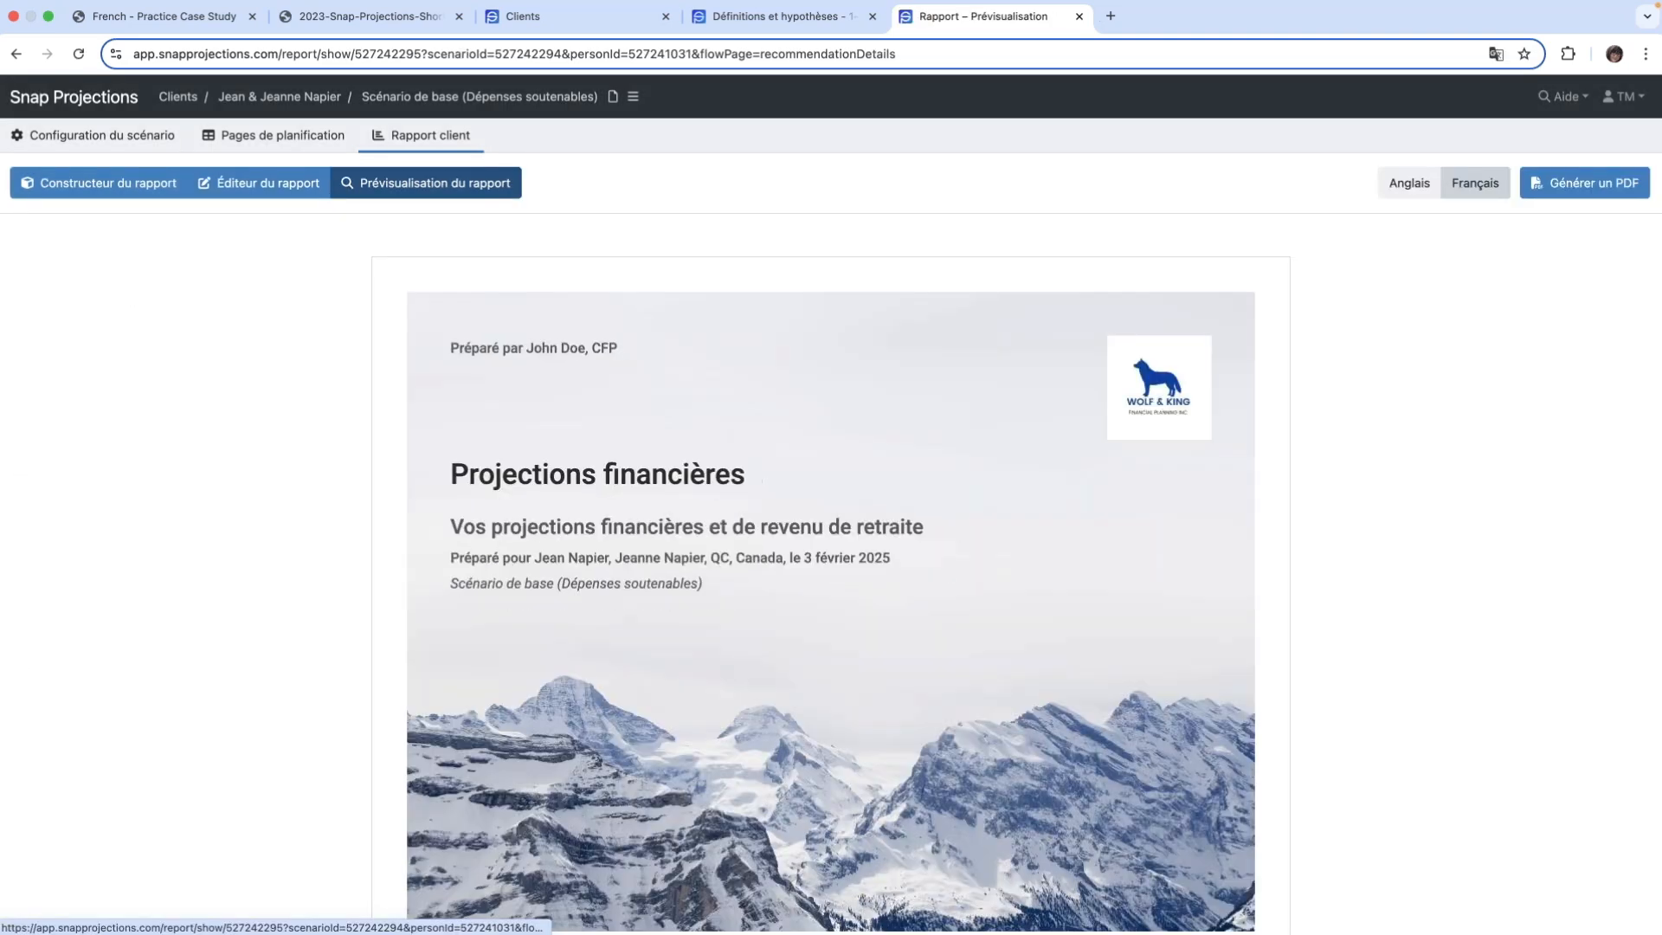
scroll(1049, 720, "down", 7)
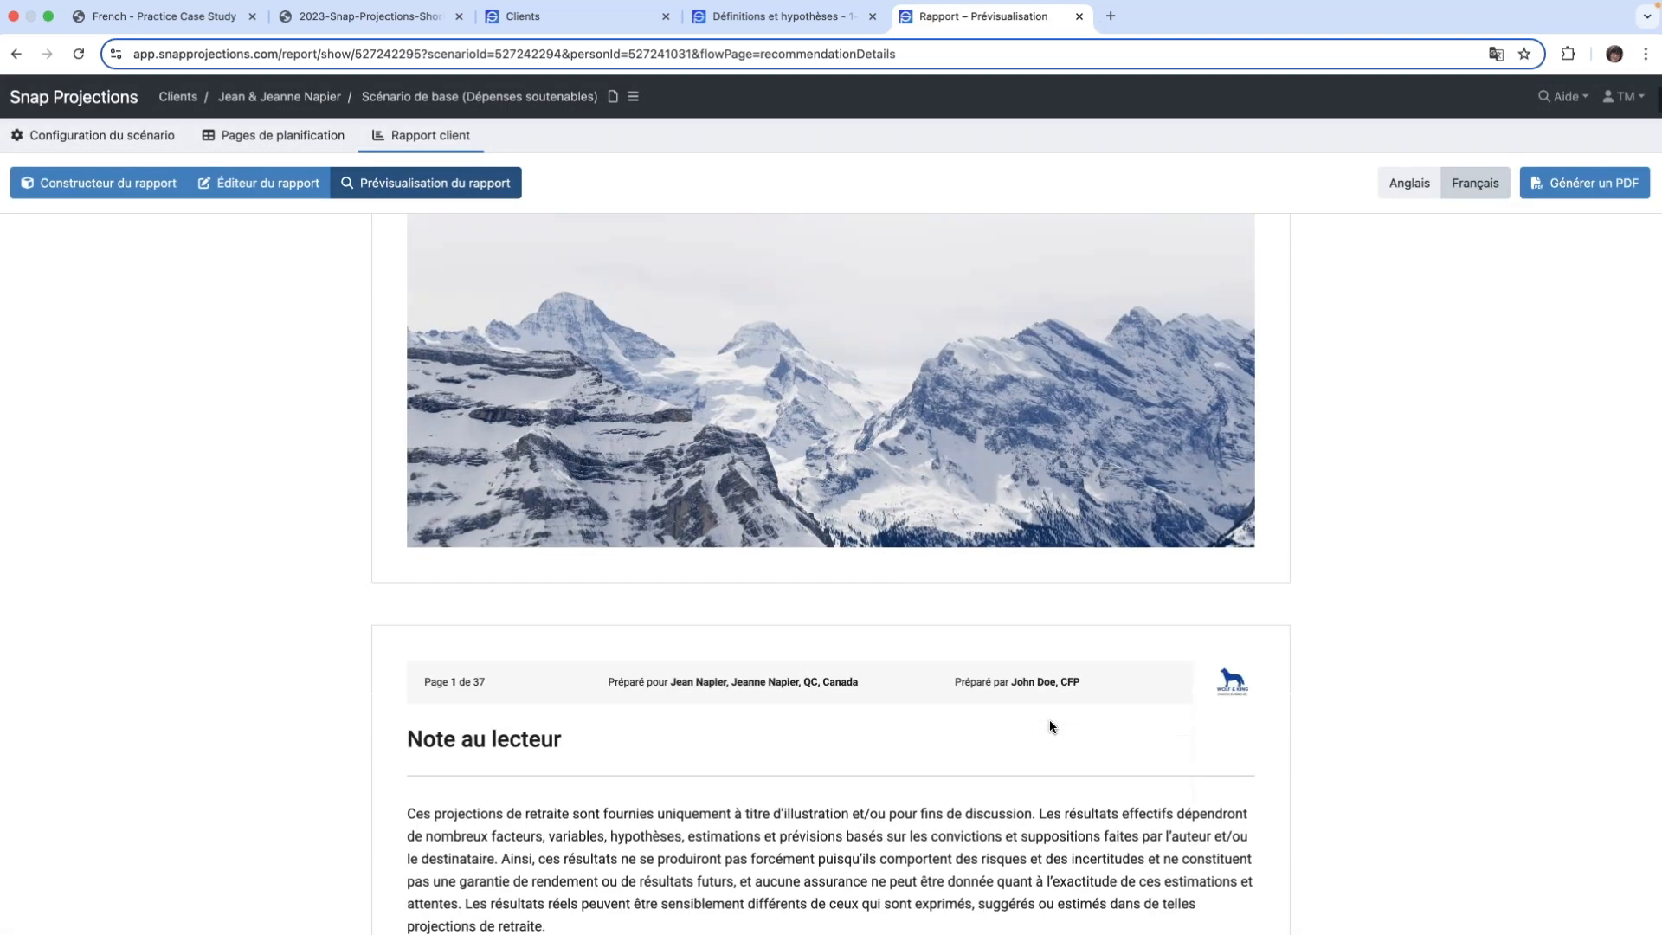
scroll(1050, 725, "down", 5)
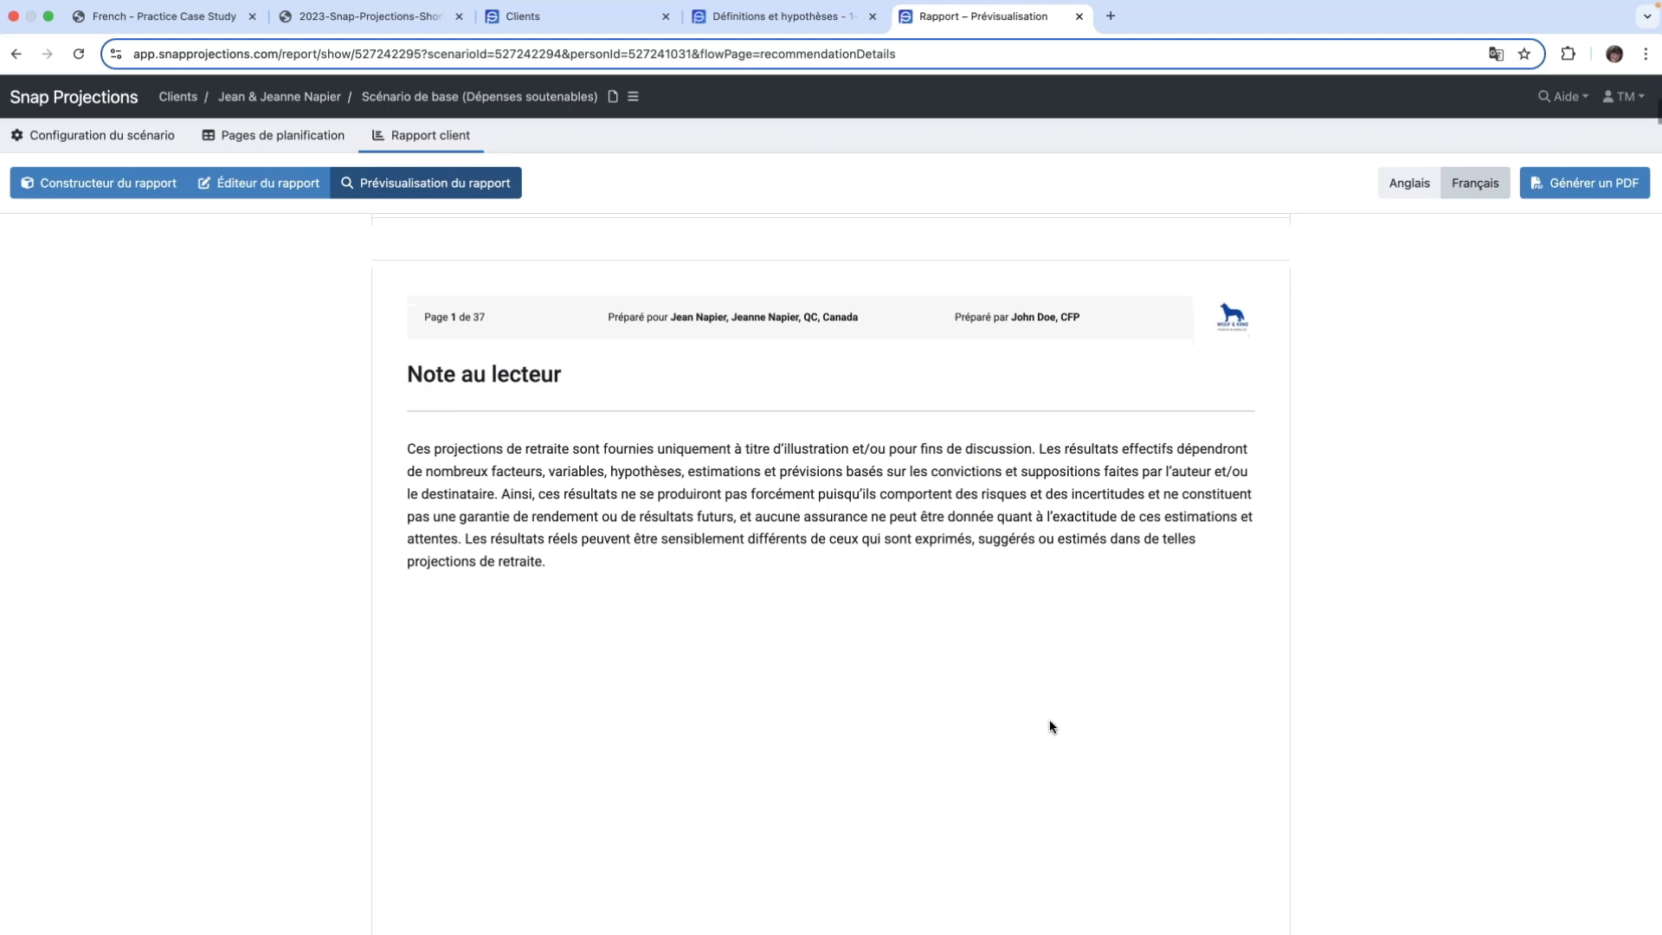
scroll(1049, 720, "down", 8)
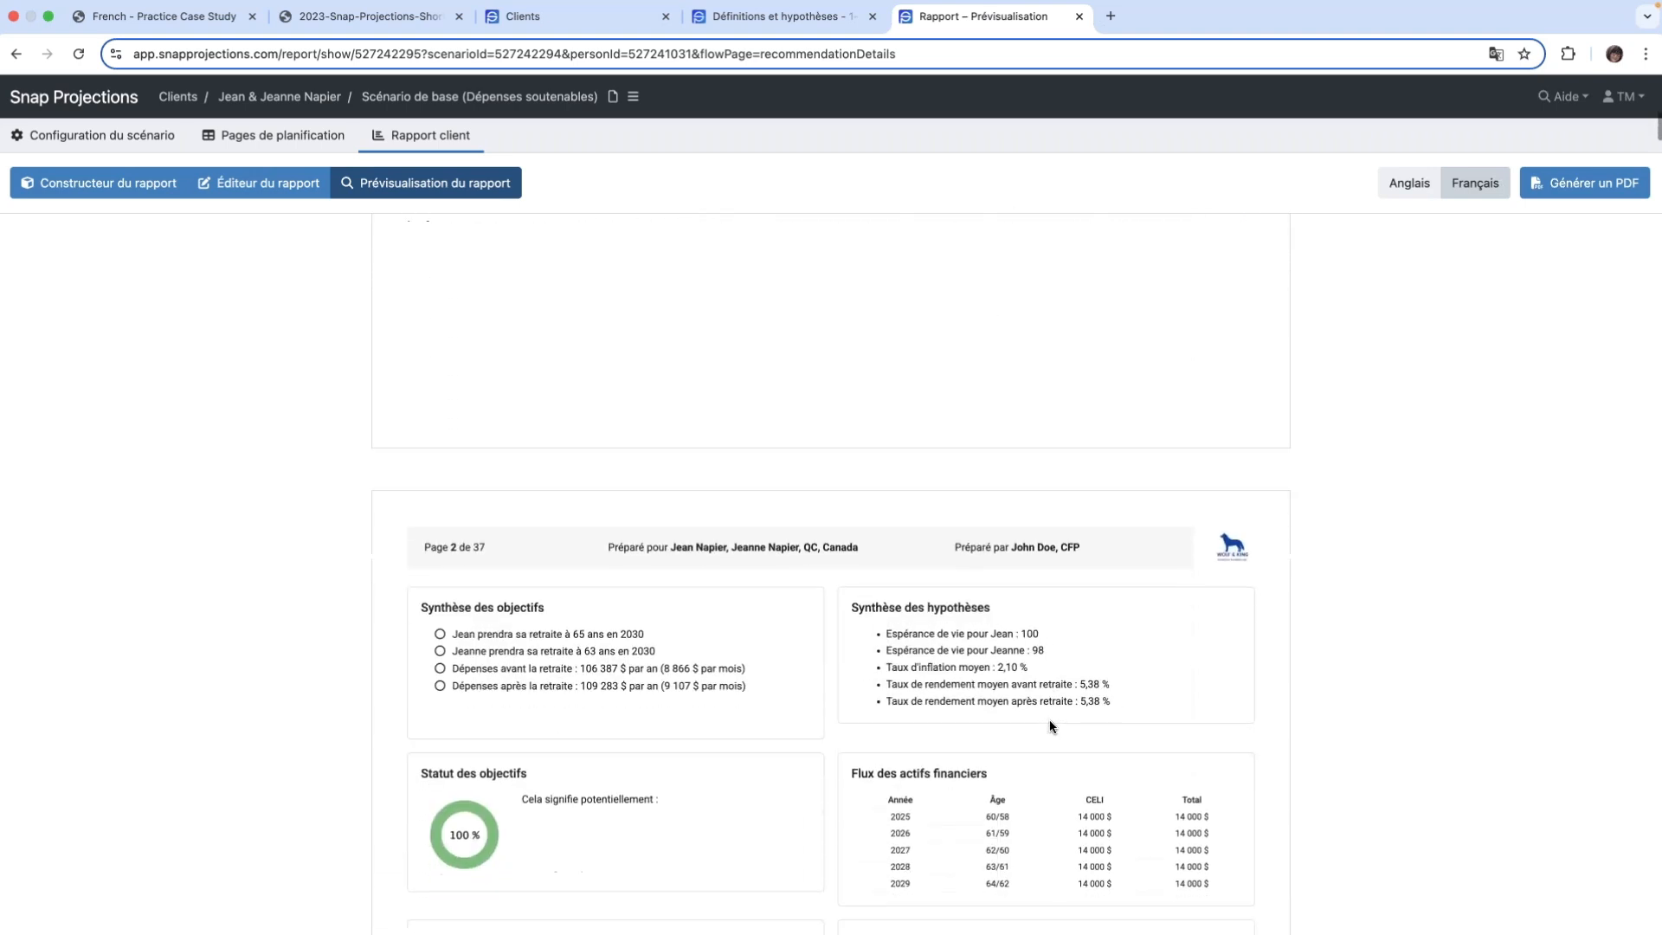
scroll(1049, 726, "down", 1)
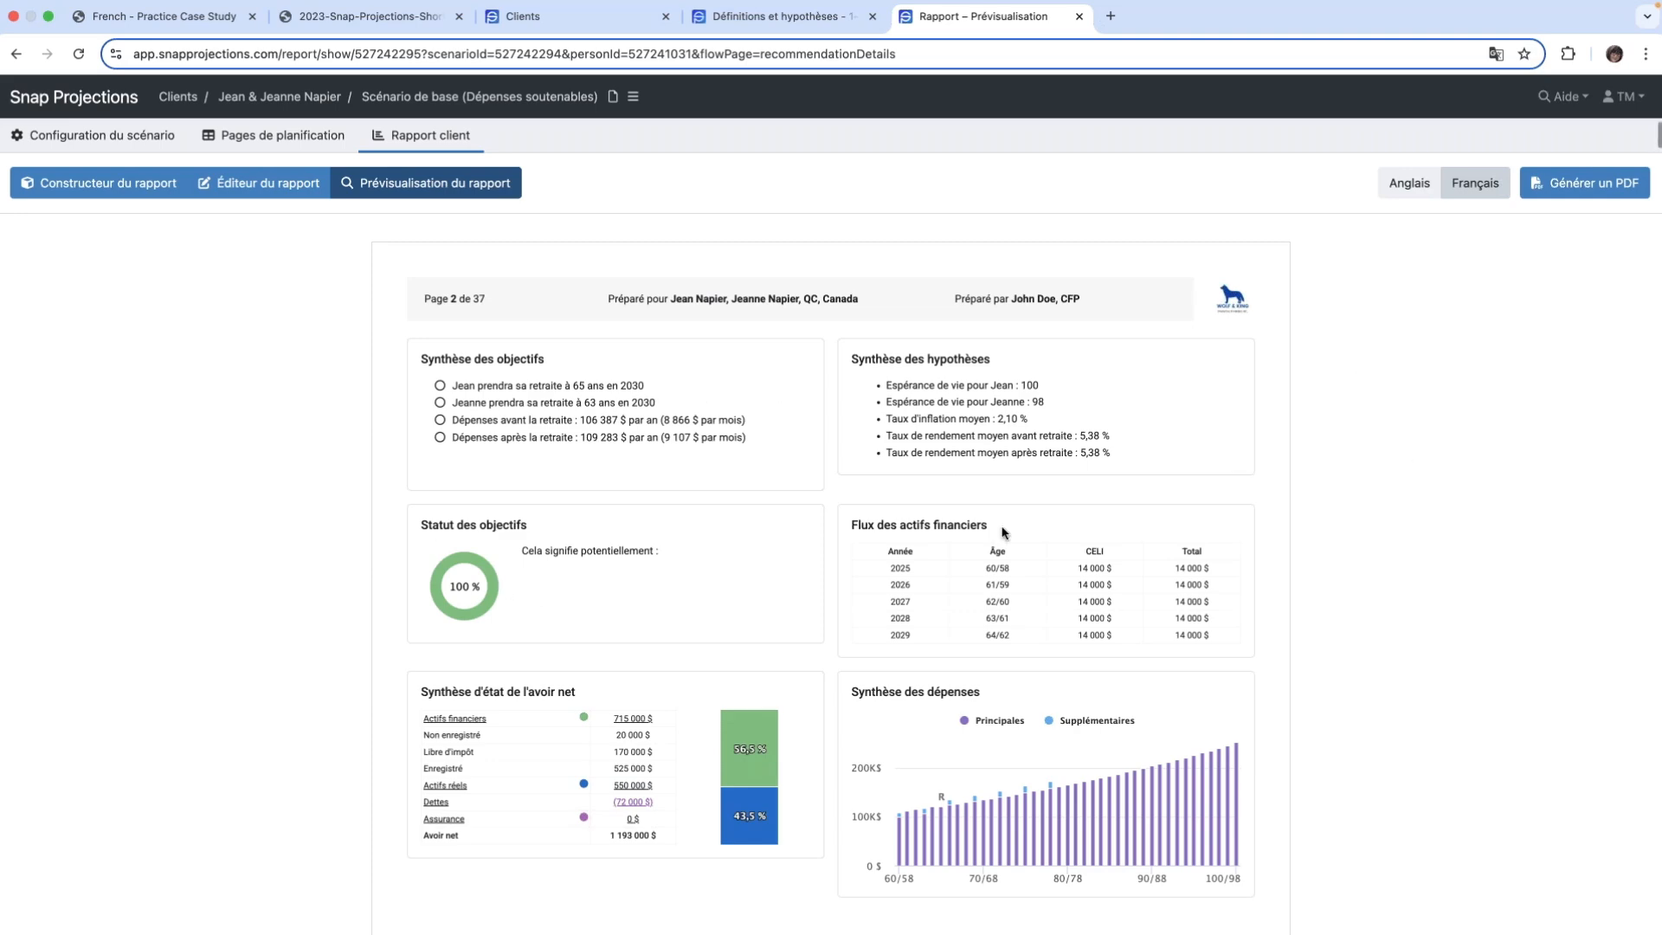
scroll(1003, 532, "down", 4)
scroll(1003, 531, "down", 20)
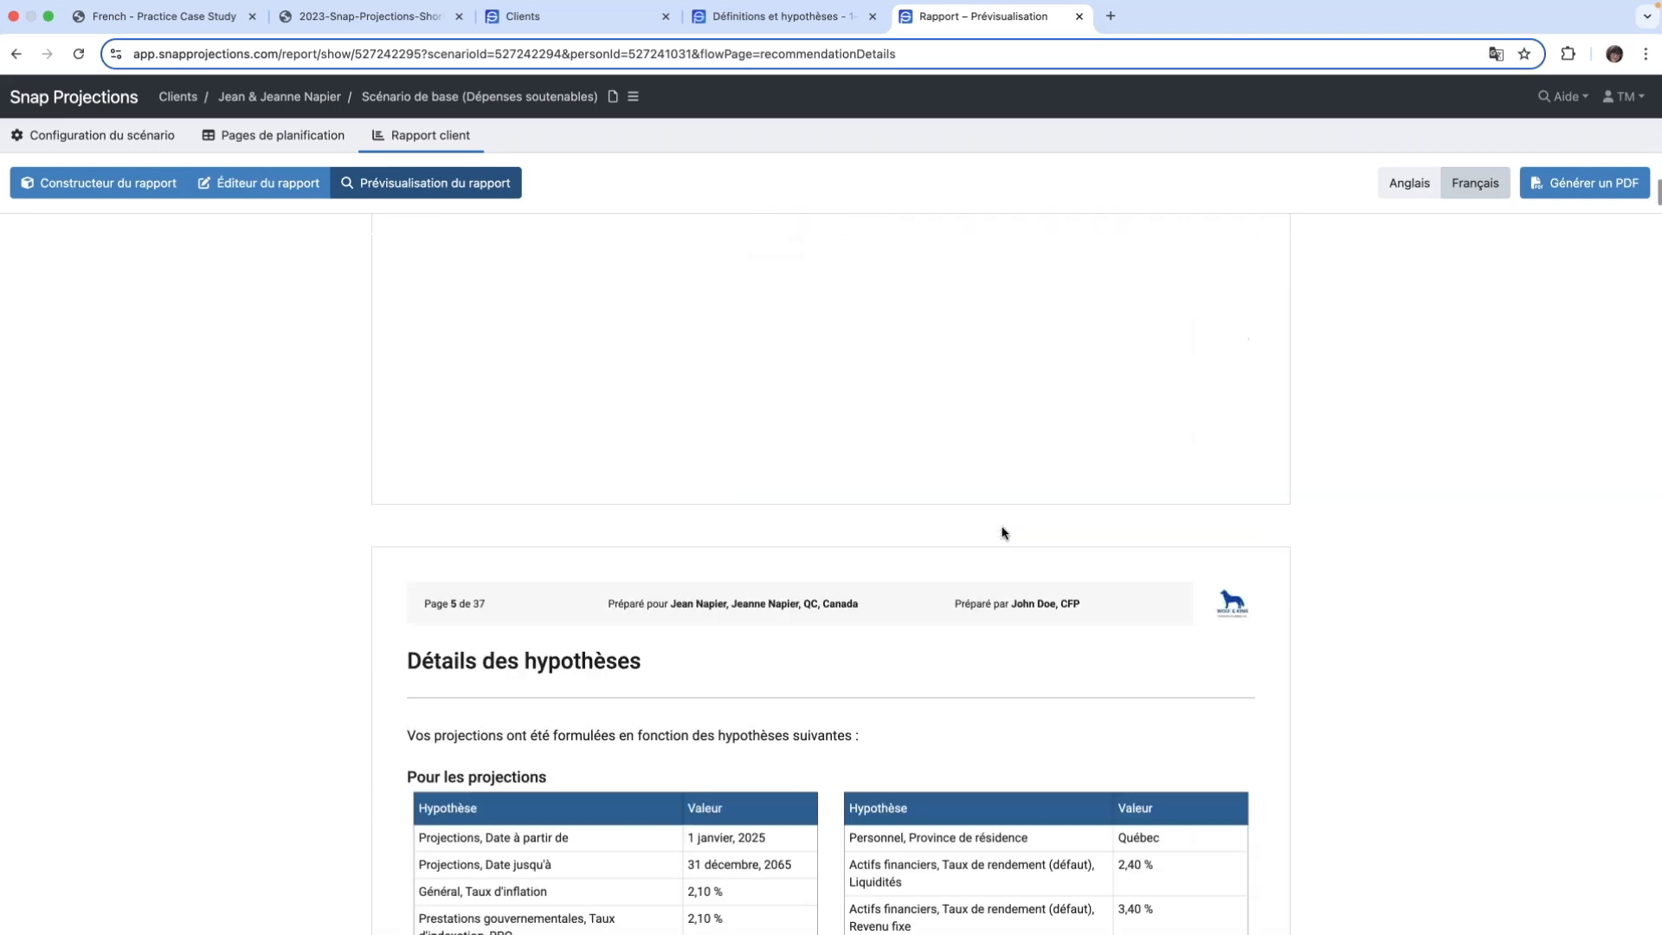
scroll(1002, 531, "up", 10)
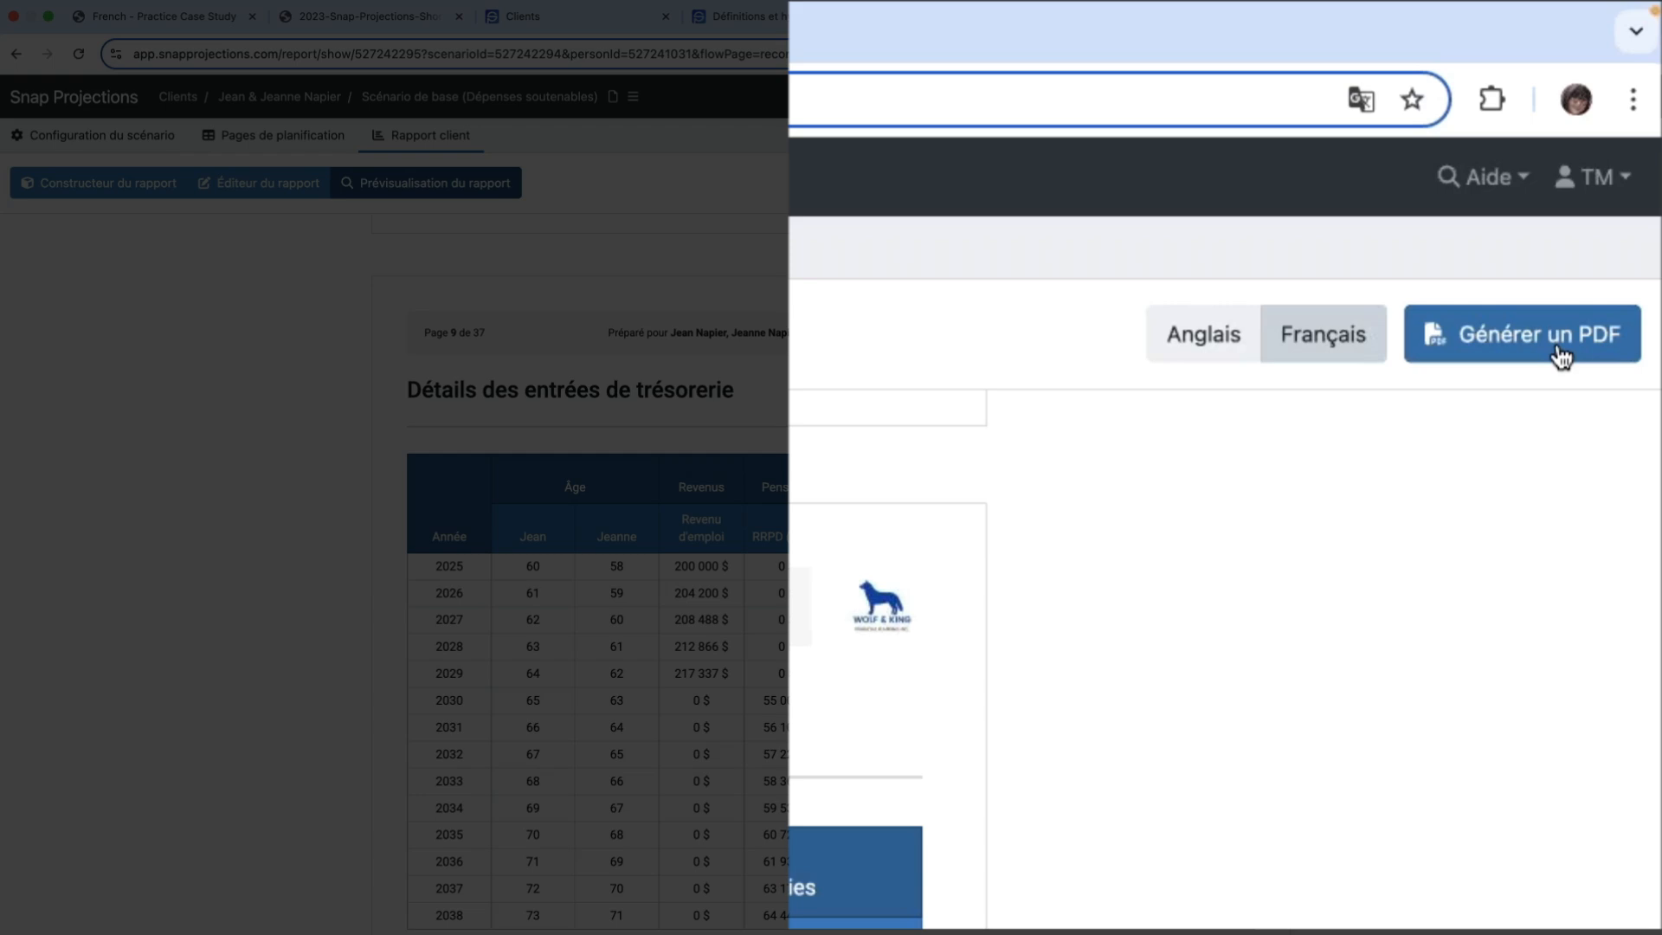
- Open the Snap Projections French help centre and bring up its contact form
left_click(1472, 178)
left_click(1322, 227)
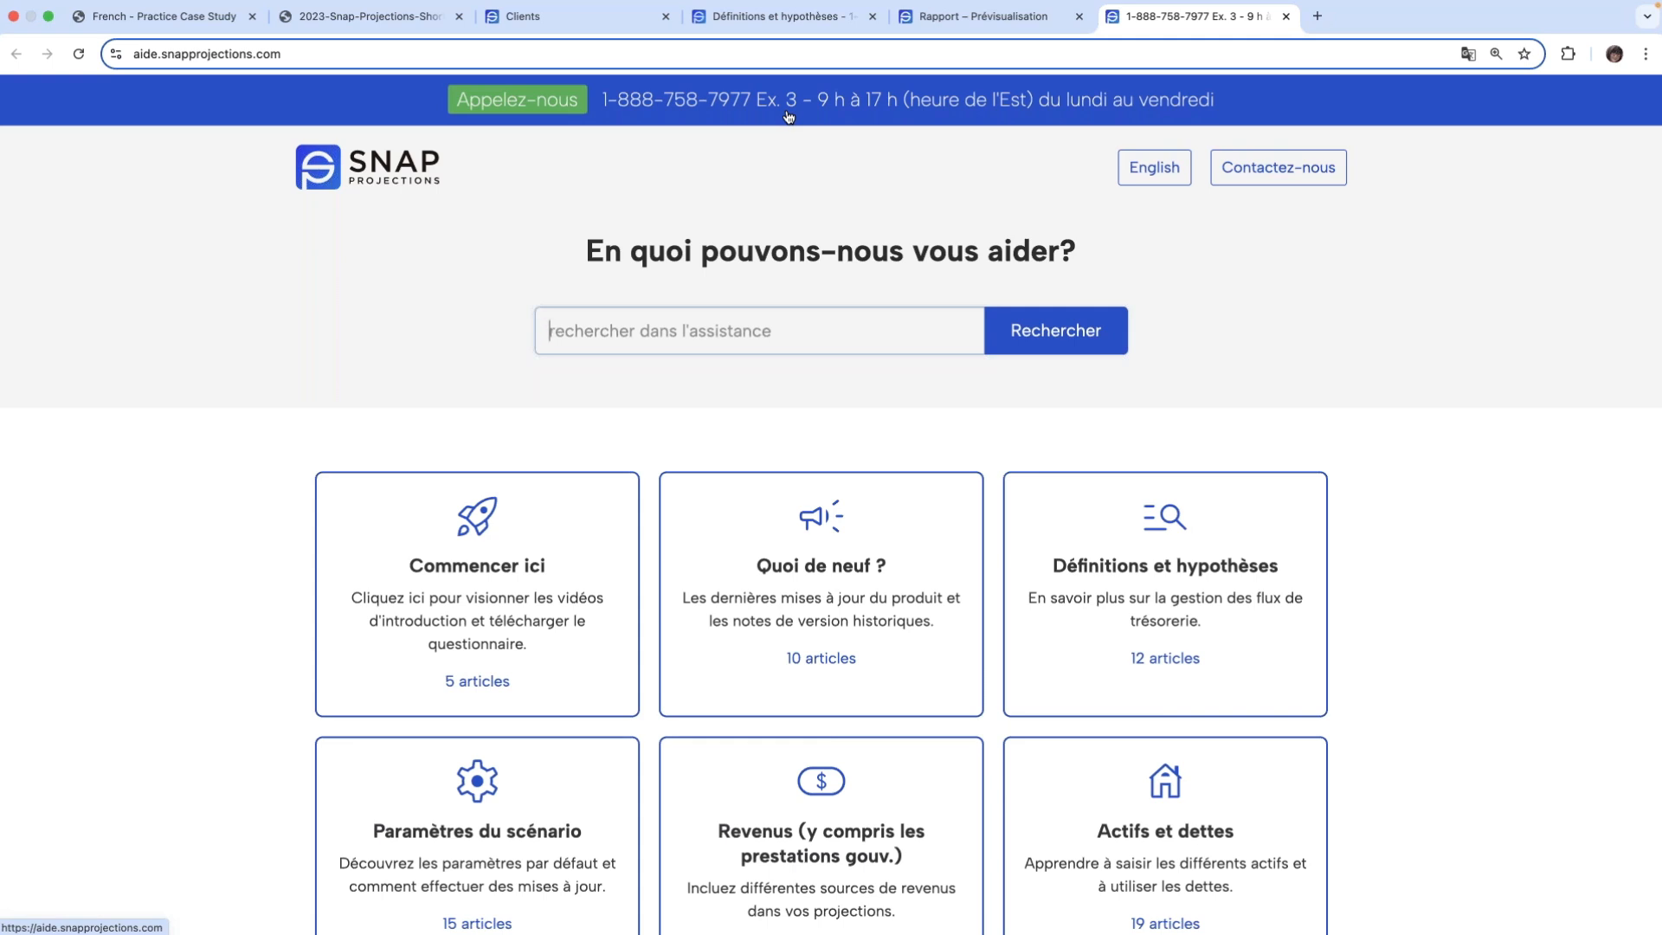
left_click(1289, 171)
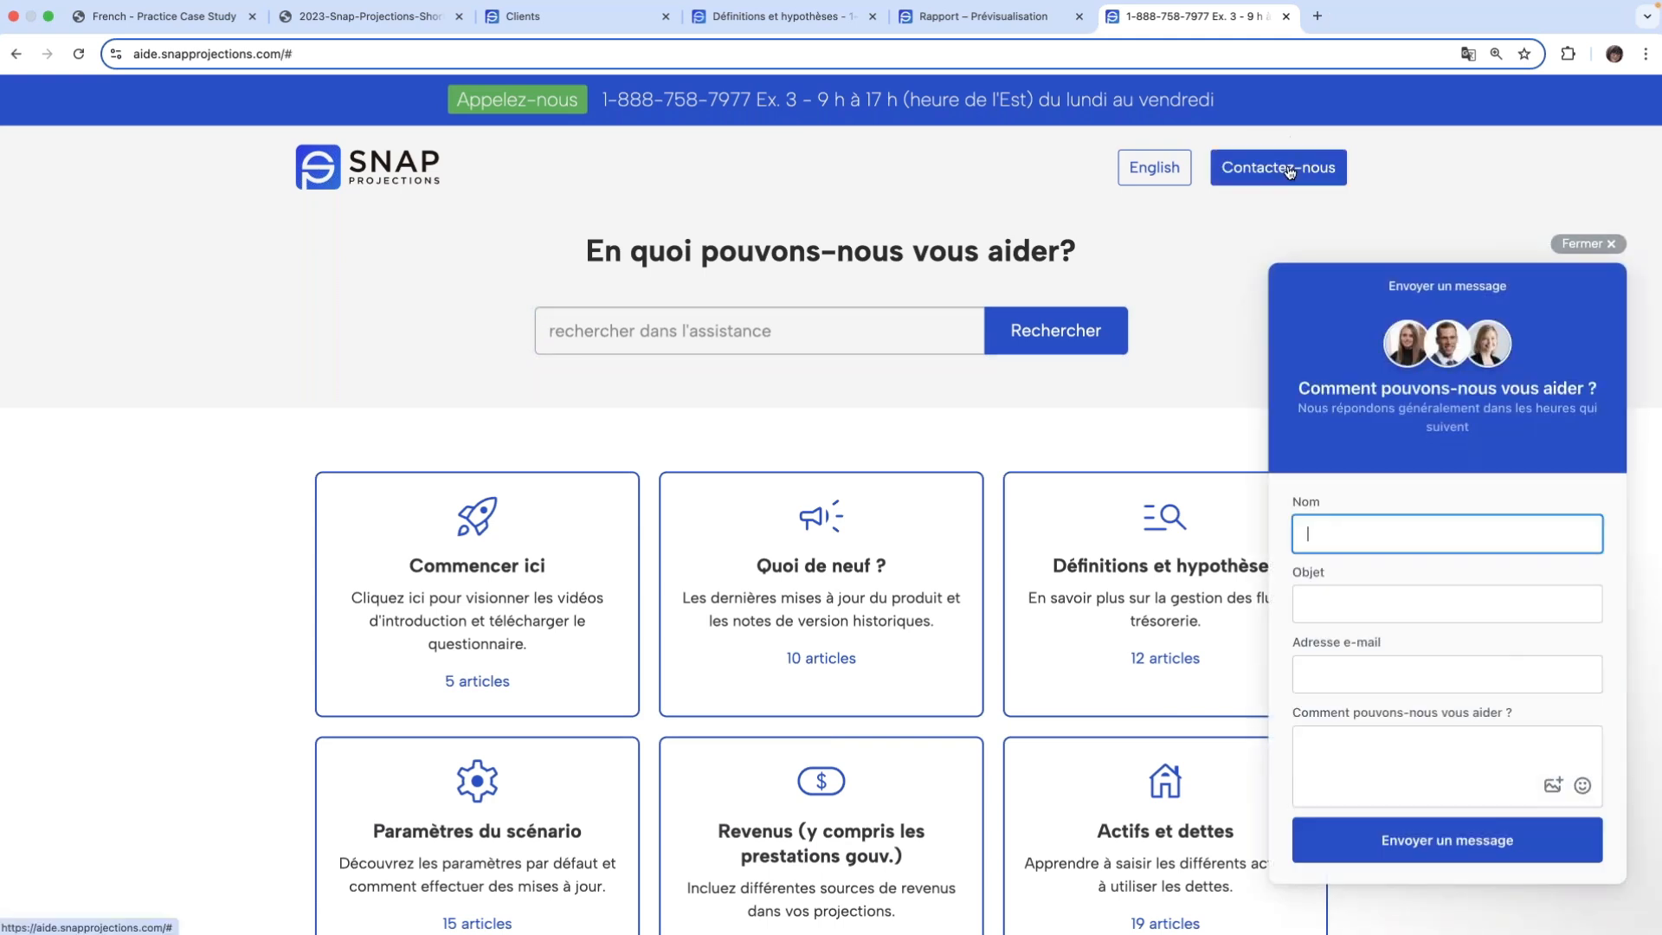